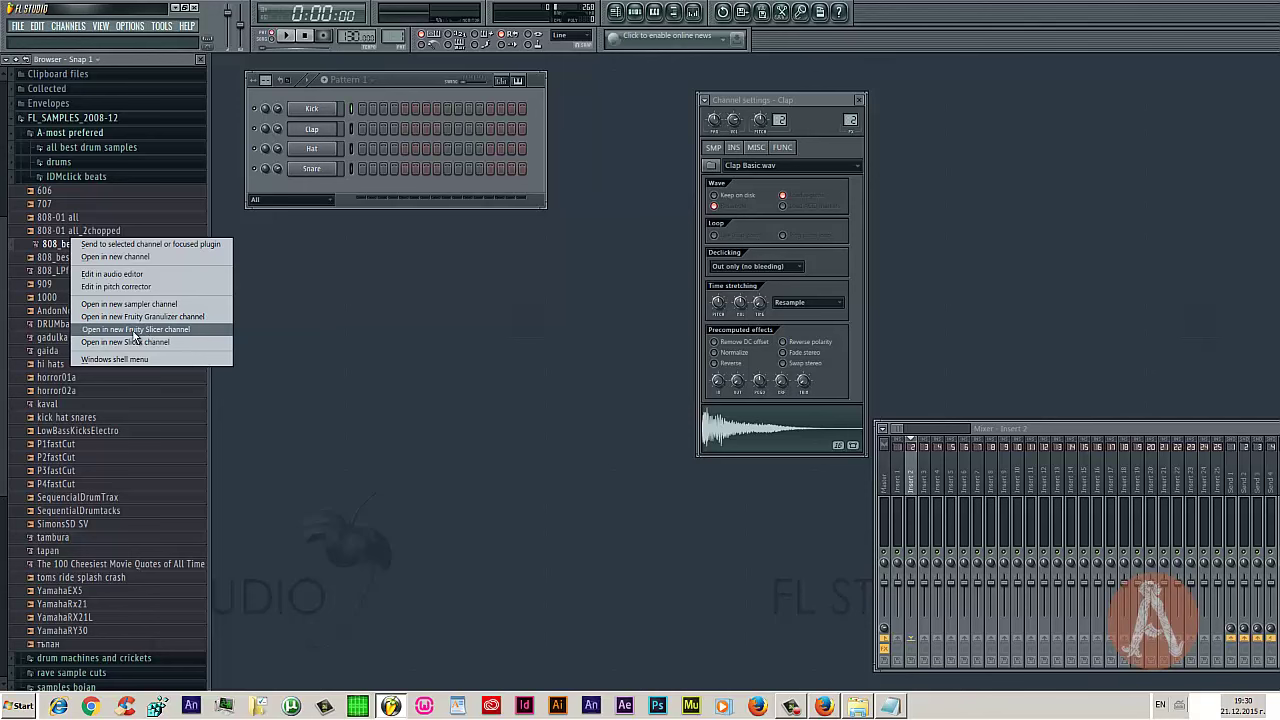
Open the 808_best of best sample in a new Fruity Slicer channel and route it to mixer insert 1
click(144, 330)
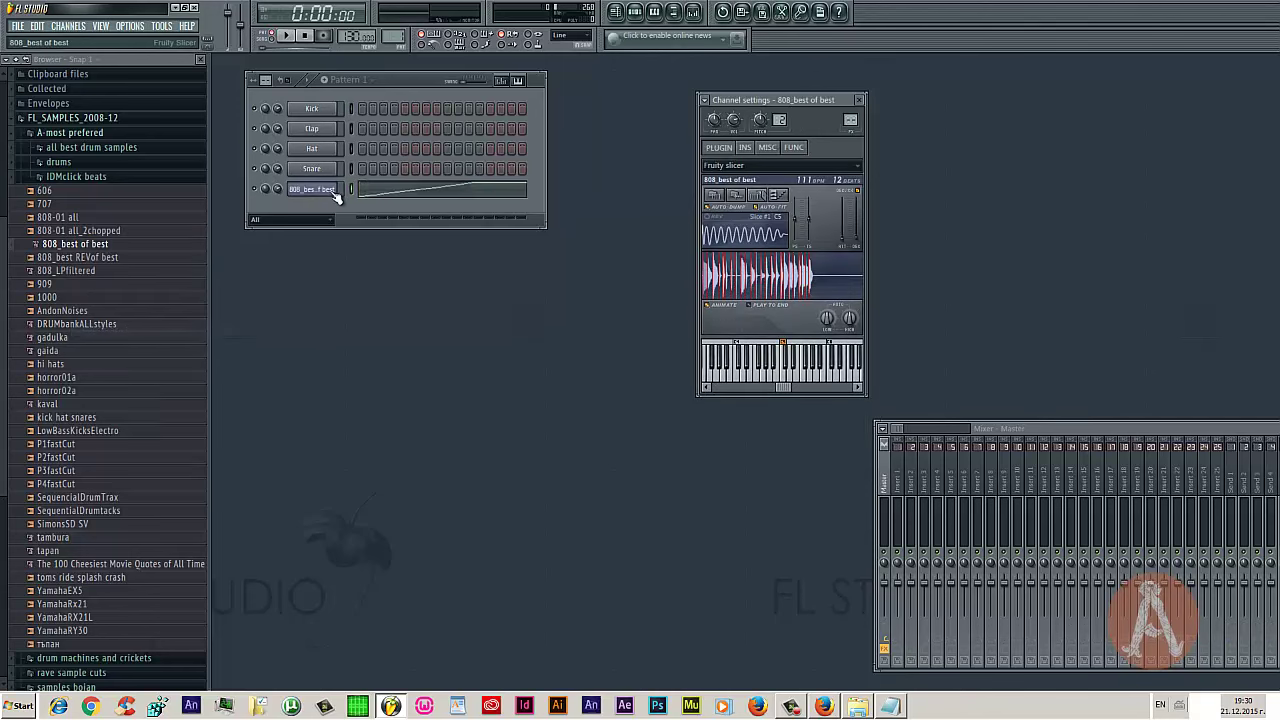
click(322, 194)
click(306, 196)
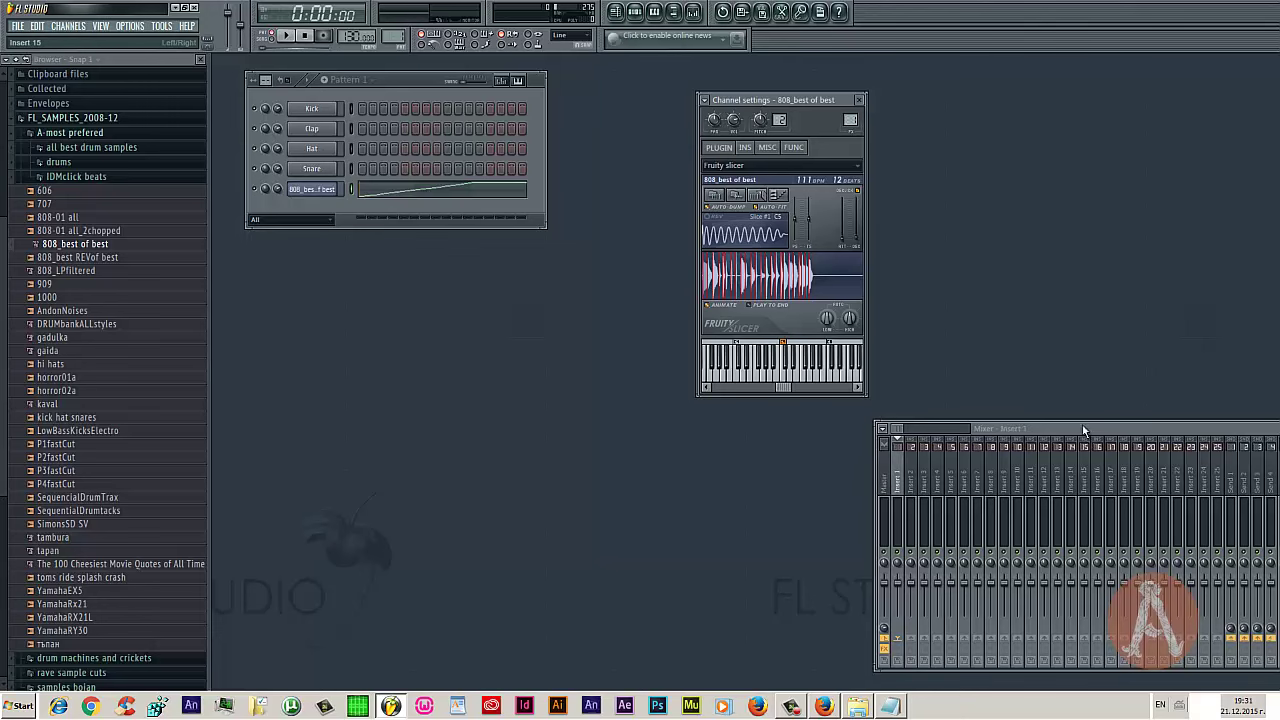
drag(1083, 430, 436, 400)
Delete all the slice notes from the 808_best of best channel's piano roll
click(381, 193)
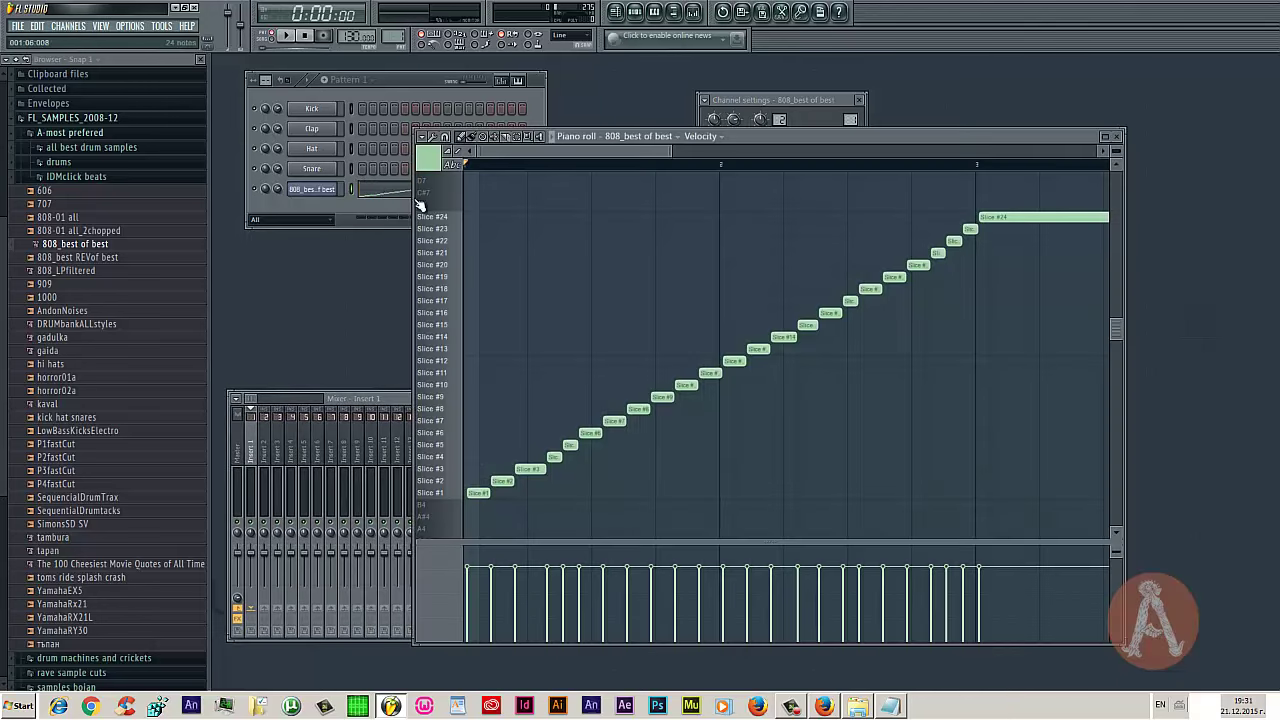
key(ctrl+a)
key(Delete)
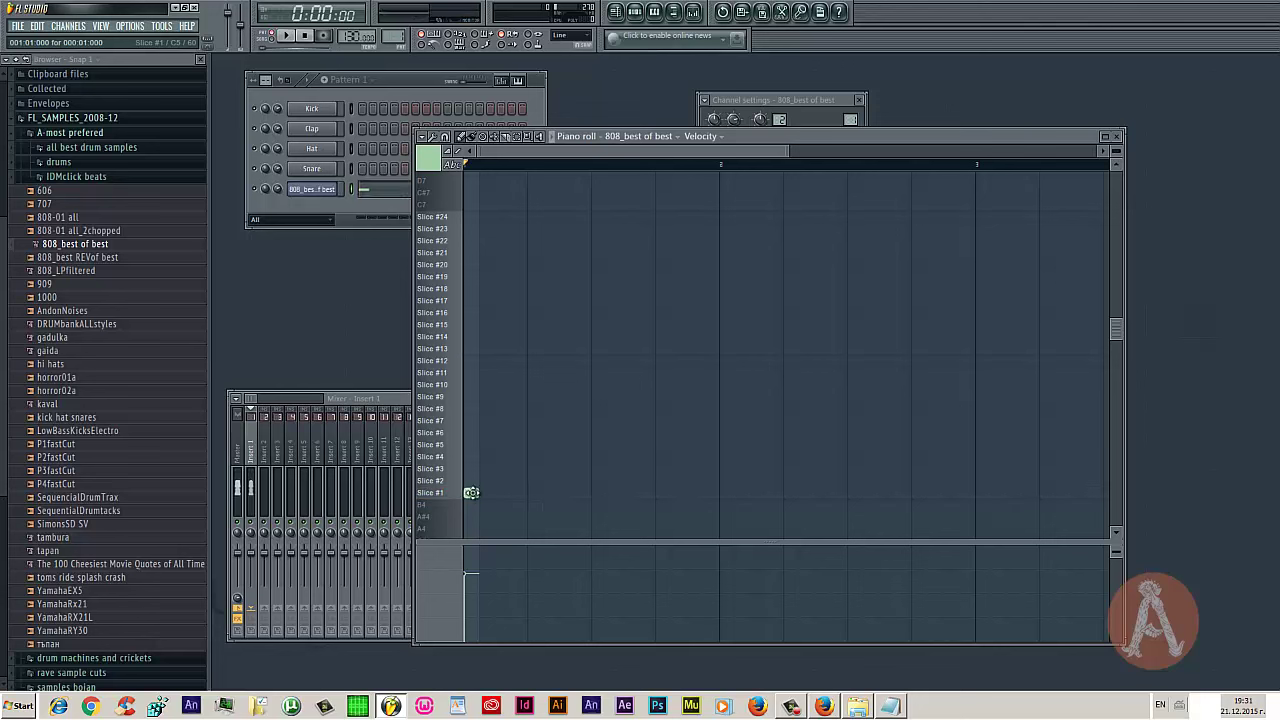
Place Slice #1 notes on every beat of bar 1 and on the first beat of bar 2
click(599, 493)
click(663, 493)
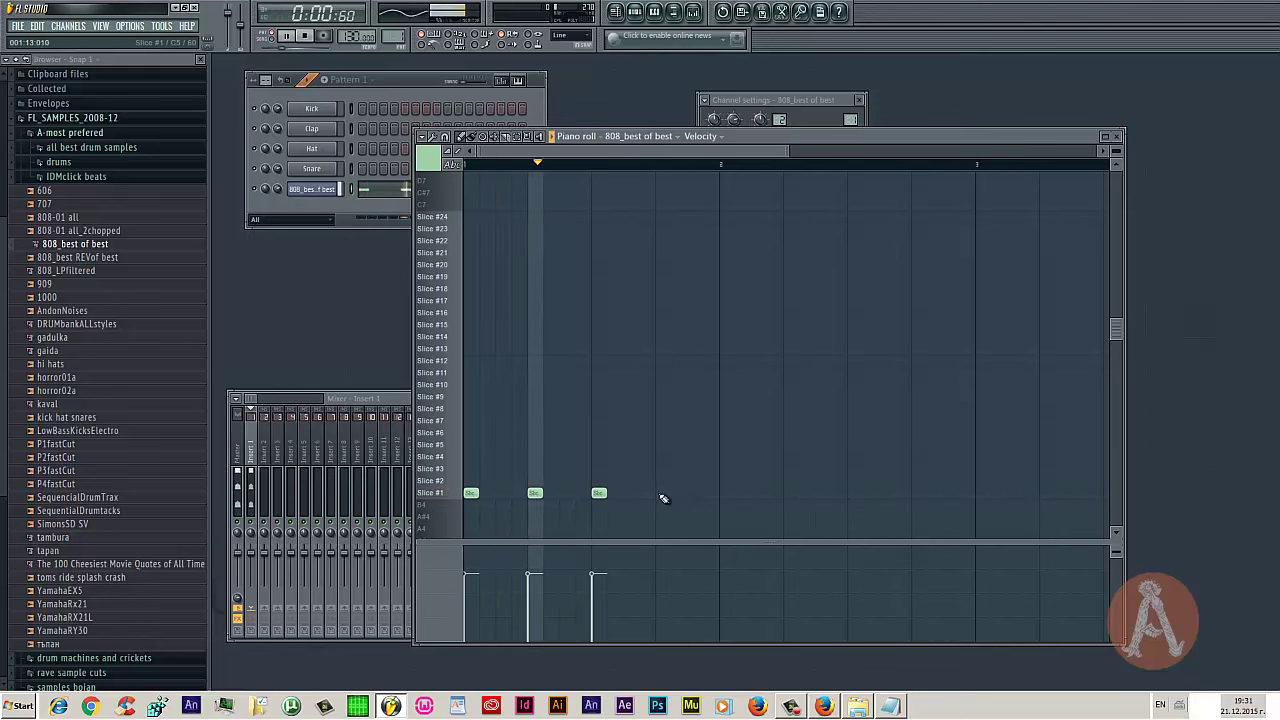
click(726, 495)
key(space)
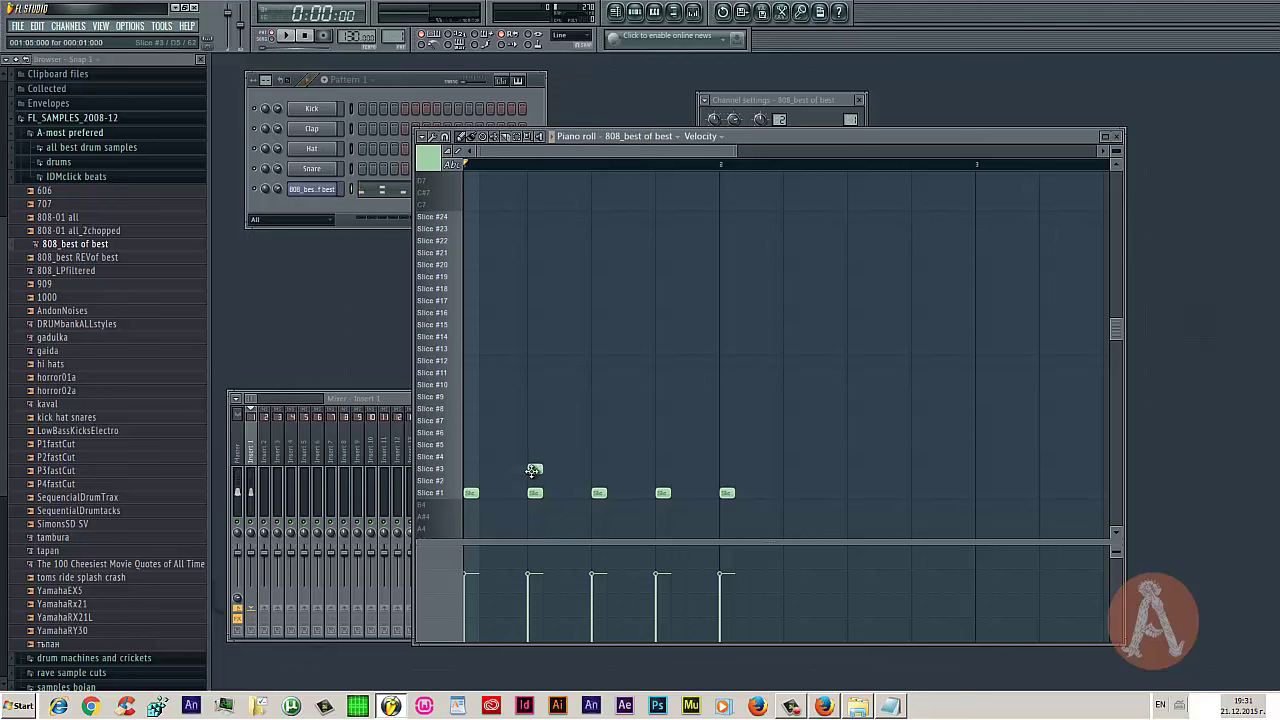
Continue the Slice #1 notes on beats 2 to 4 of bar 2 and add Slice #3 on beats 2 and 4 of both bars
key(space)
click(663, 469)
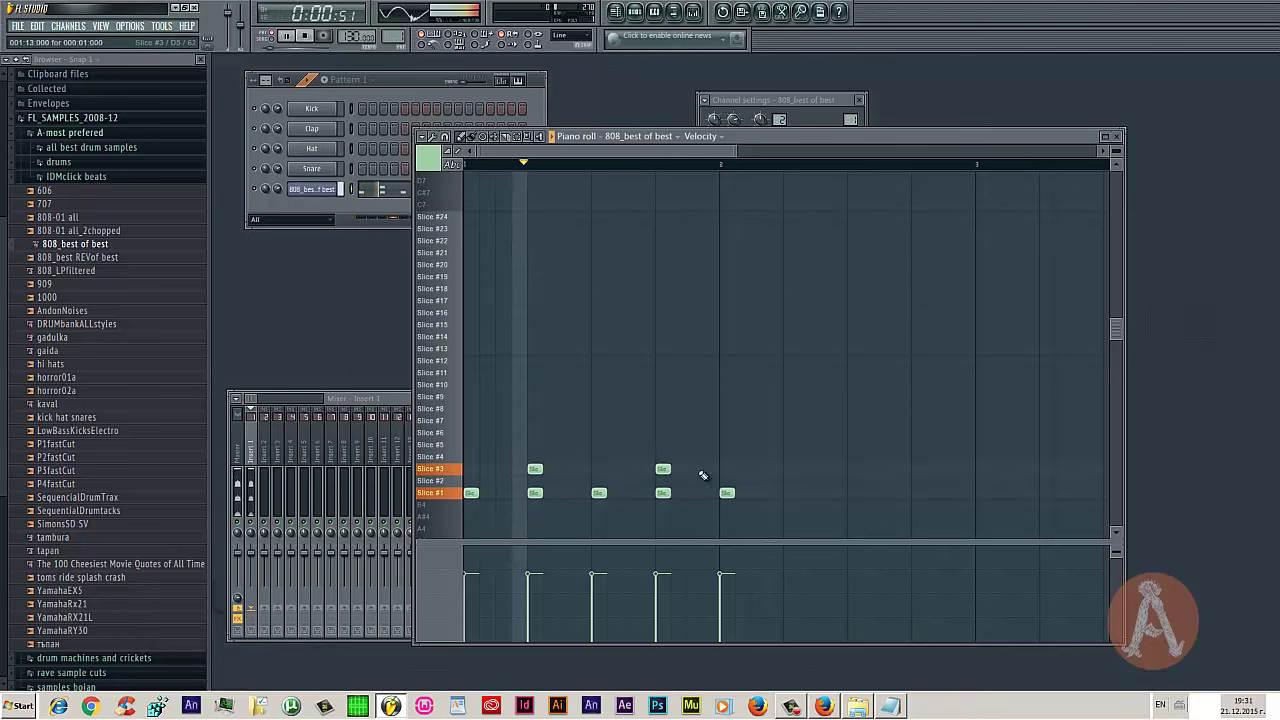
click(791, 493)
click(855, 493)
click(919, 493)
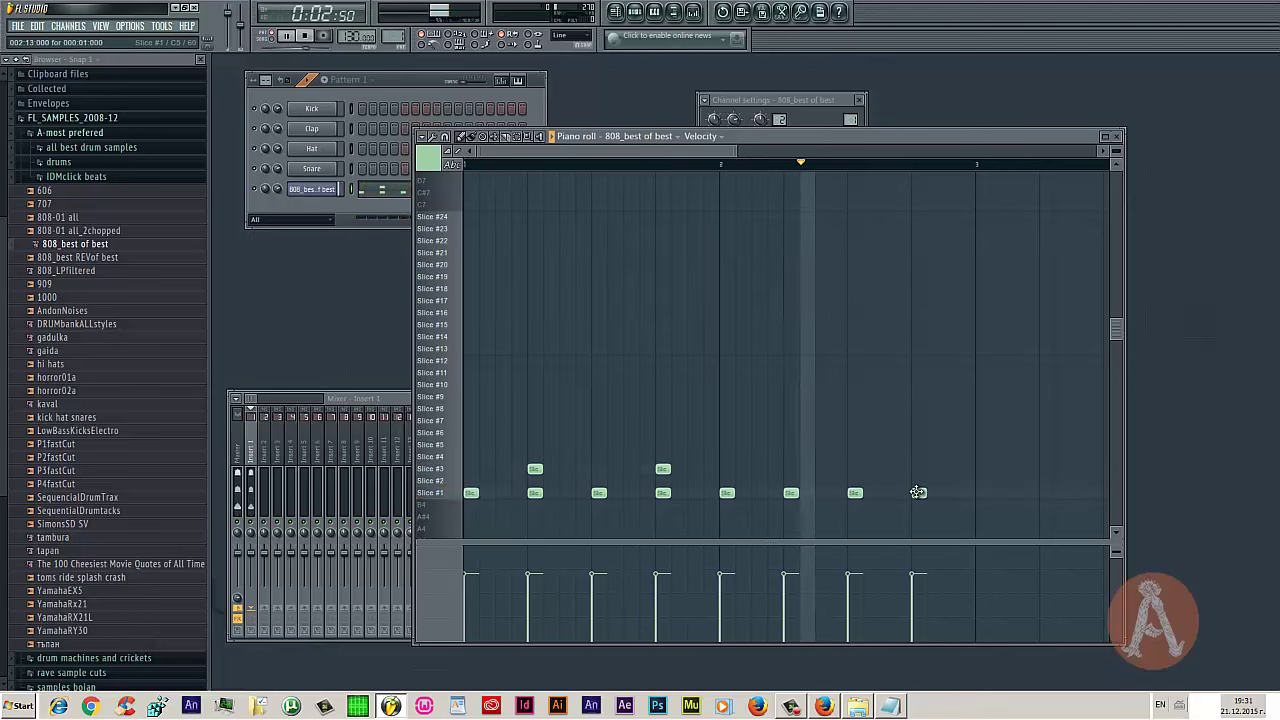
click(791, 469)
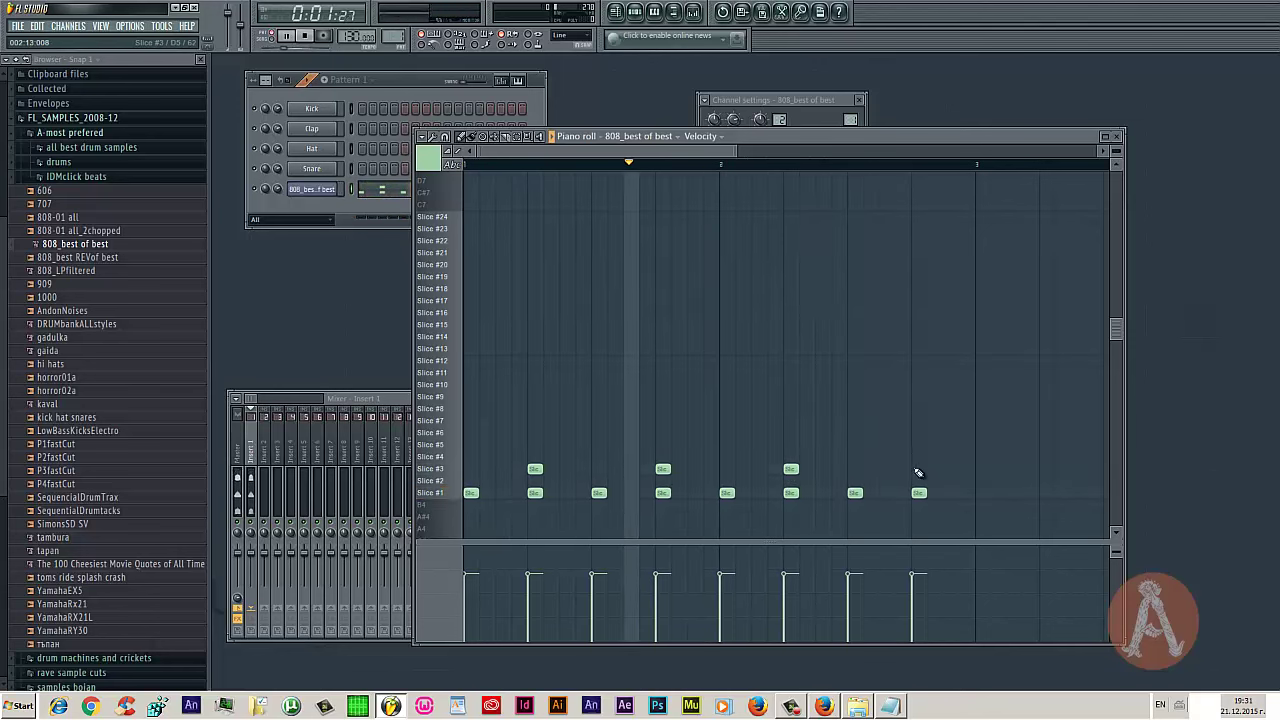
click(919, 469)
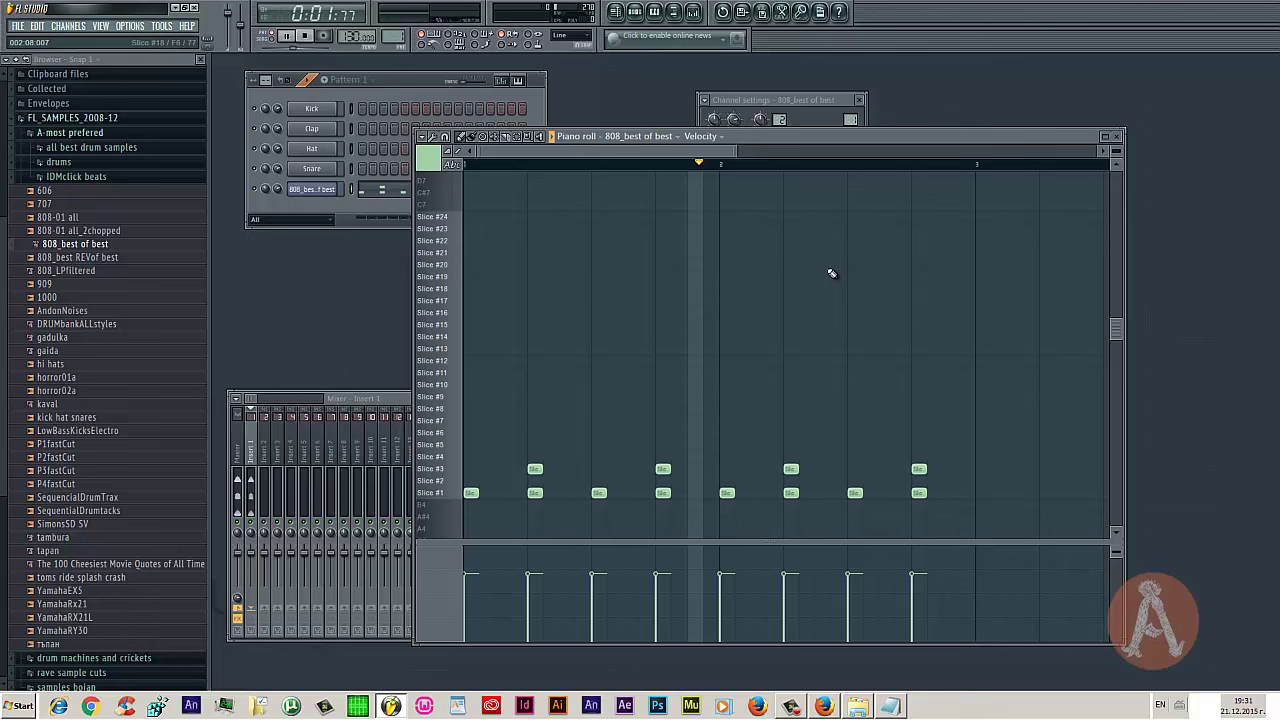
Add Slice #24 notes on beats 2 and 4 and on the last step of bar 2, auditioning the pattern
click(918, 217)
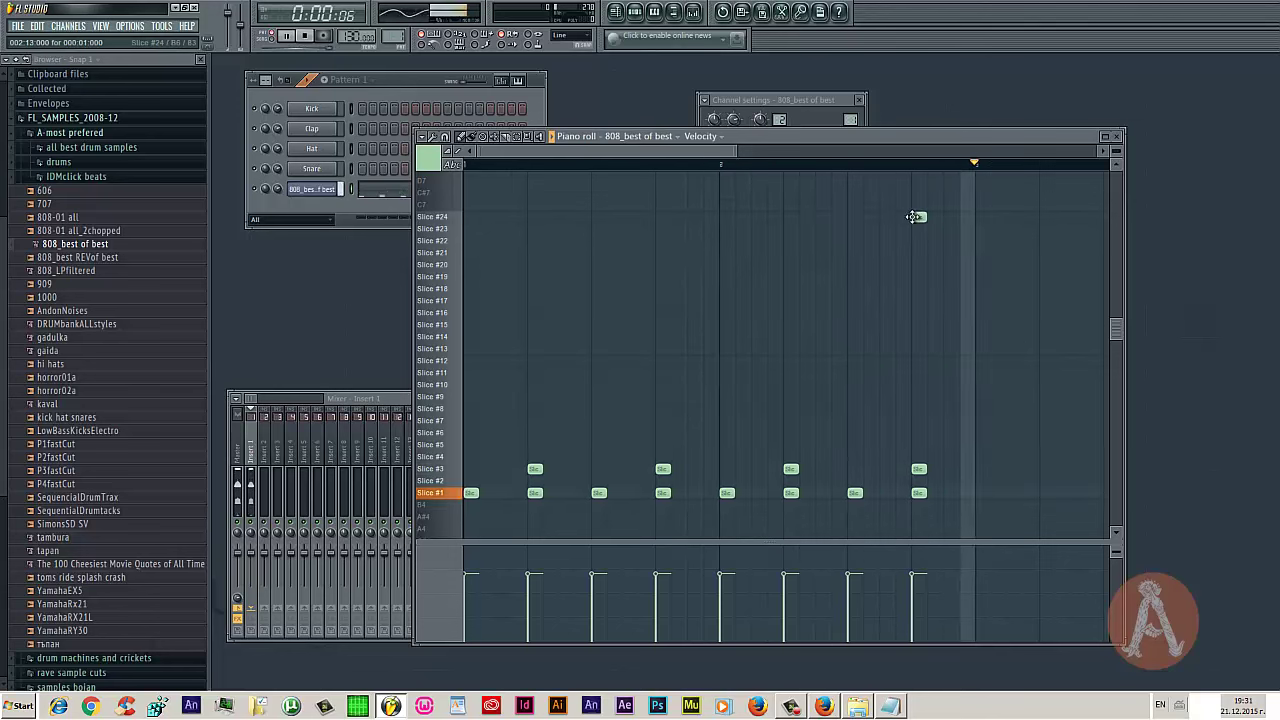
click(791, 217)
click(965, 218)
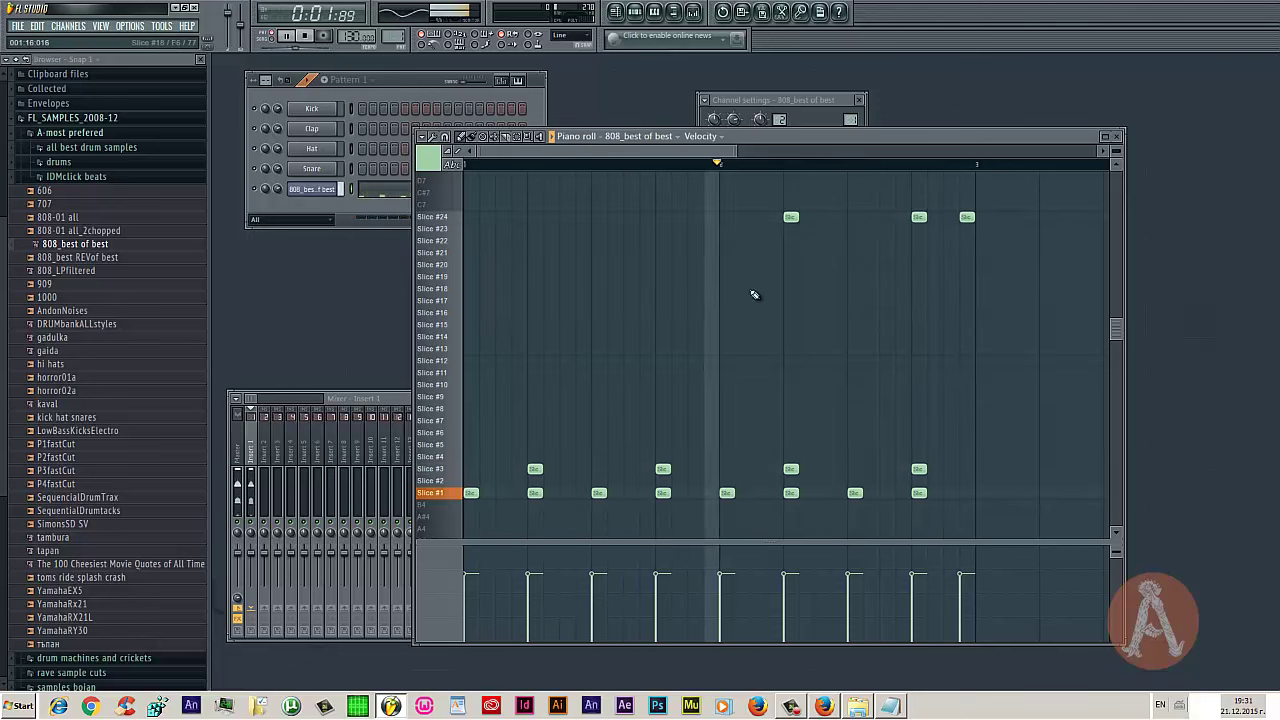
key(space)
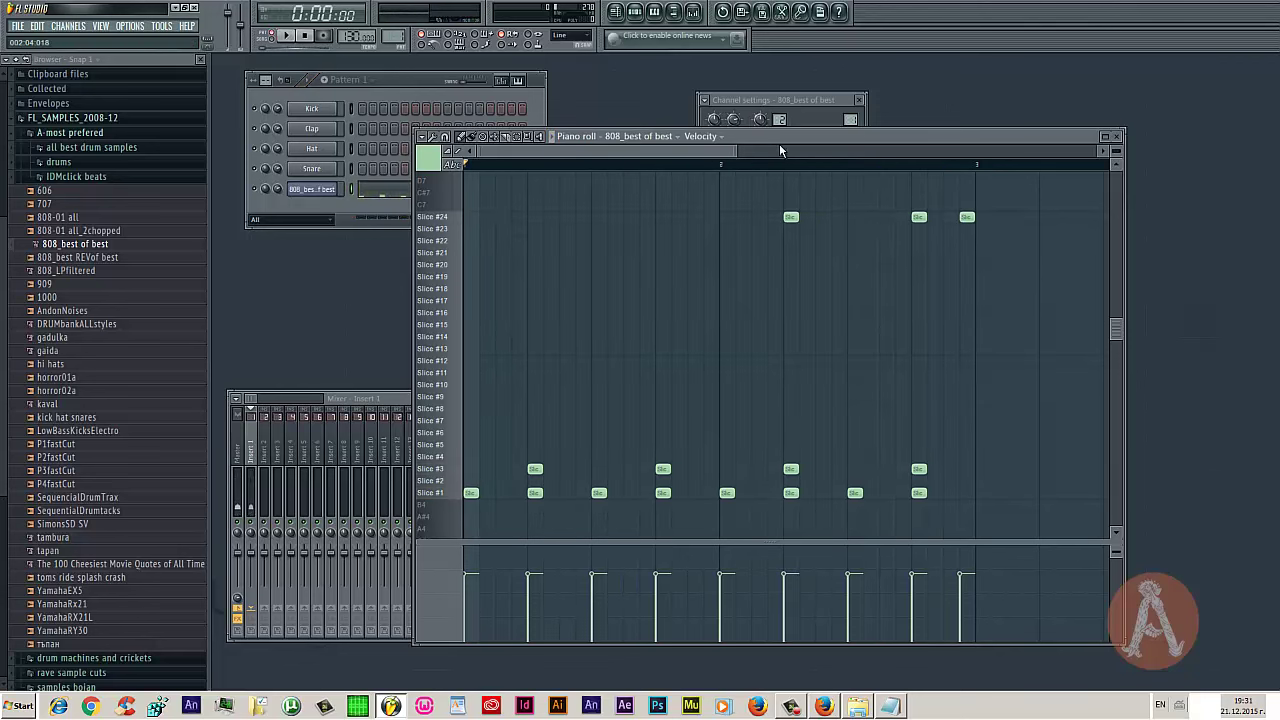
Set the snap to 1/4 step and enlarge the piano roll window across the workspace
drag(780, 146, 620, 85)
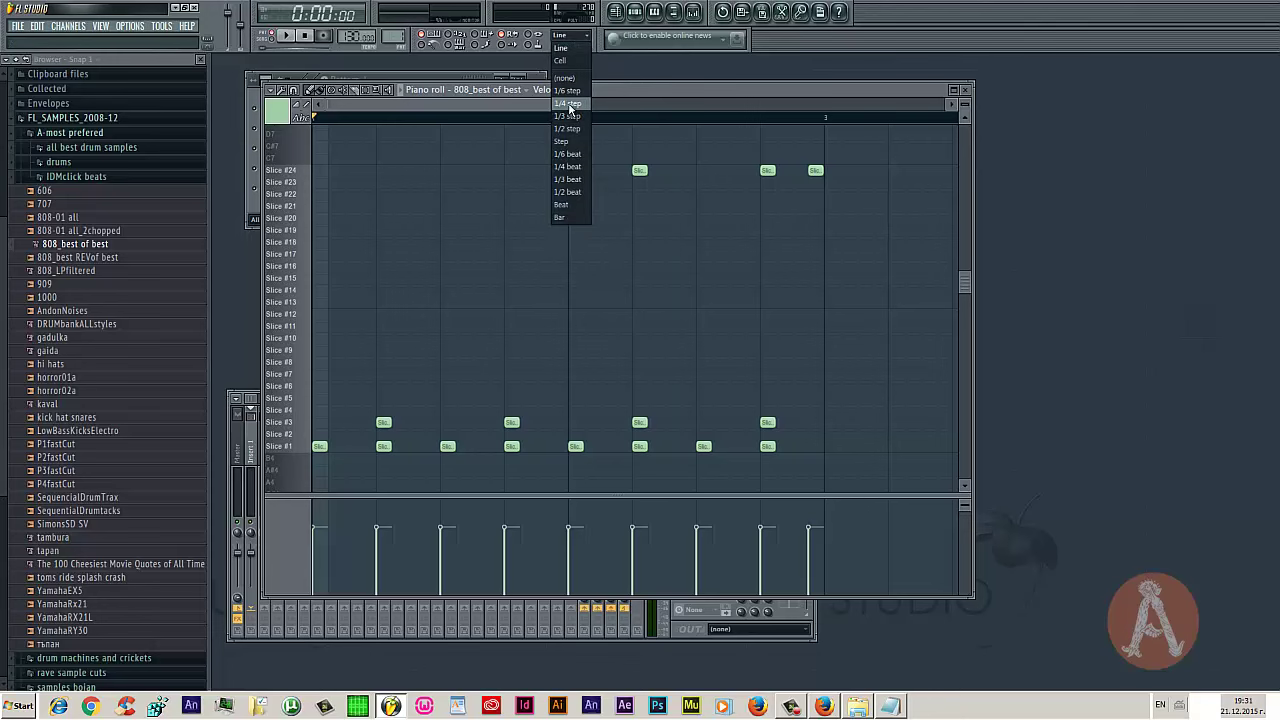
click(567, 104)
drag(1093, 615, 1244, 645)
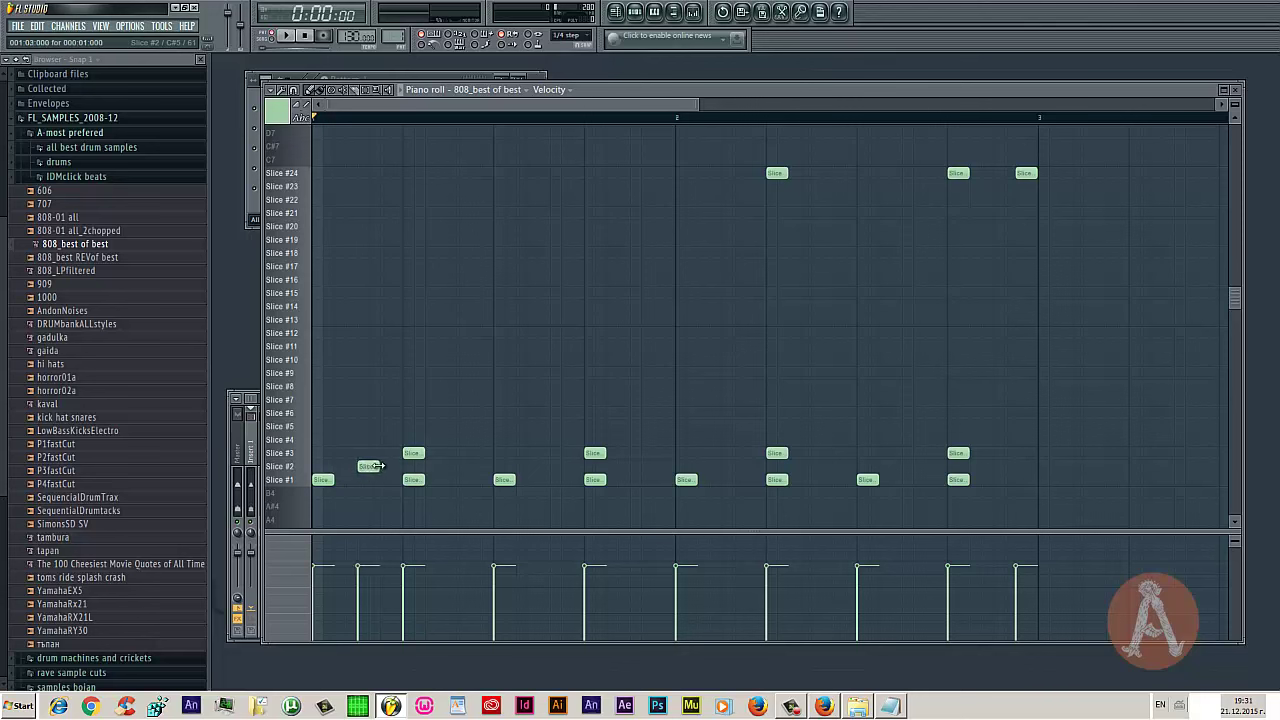
Shorten the Slice #2 note on step 3 of bar 1 and add short Slice #4 notes on step 4 and just into step 8
key(space)
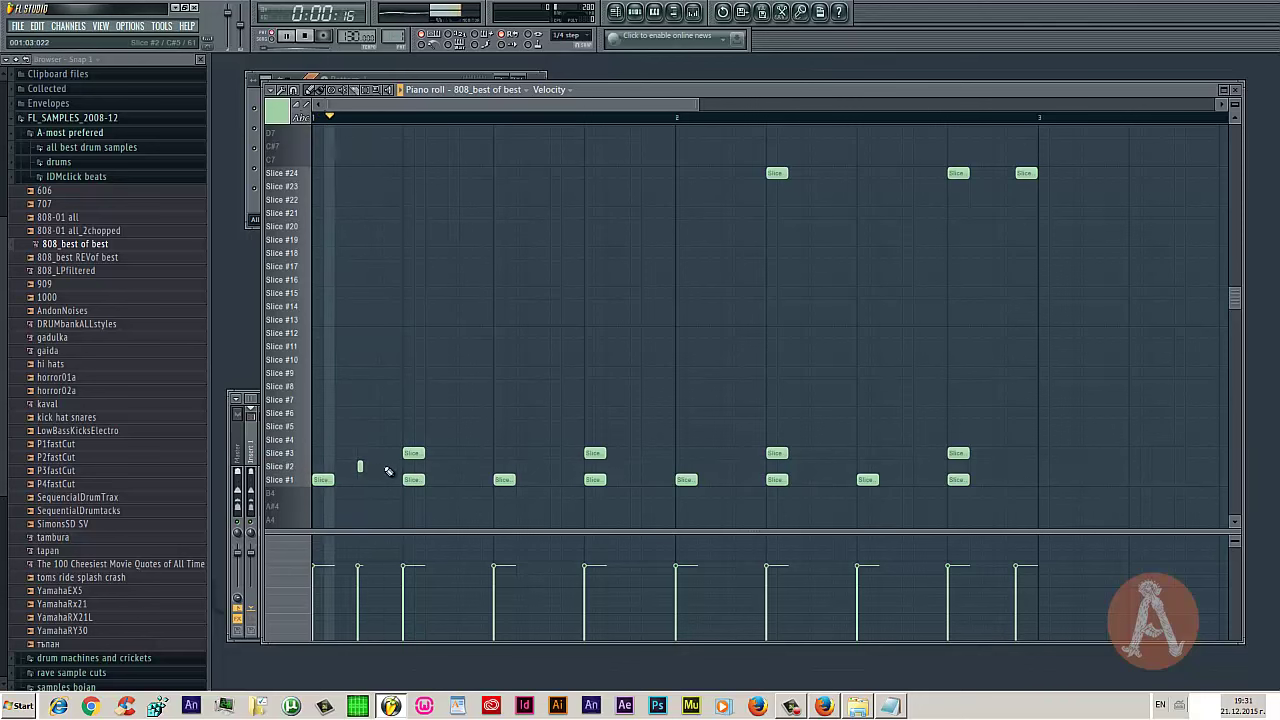
key(space)
key(space)
key(space)
click(479, 440)
key(space)
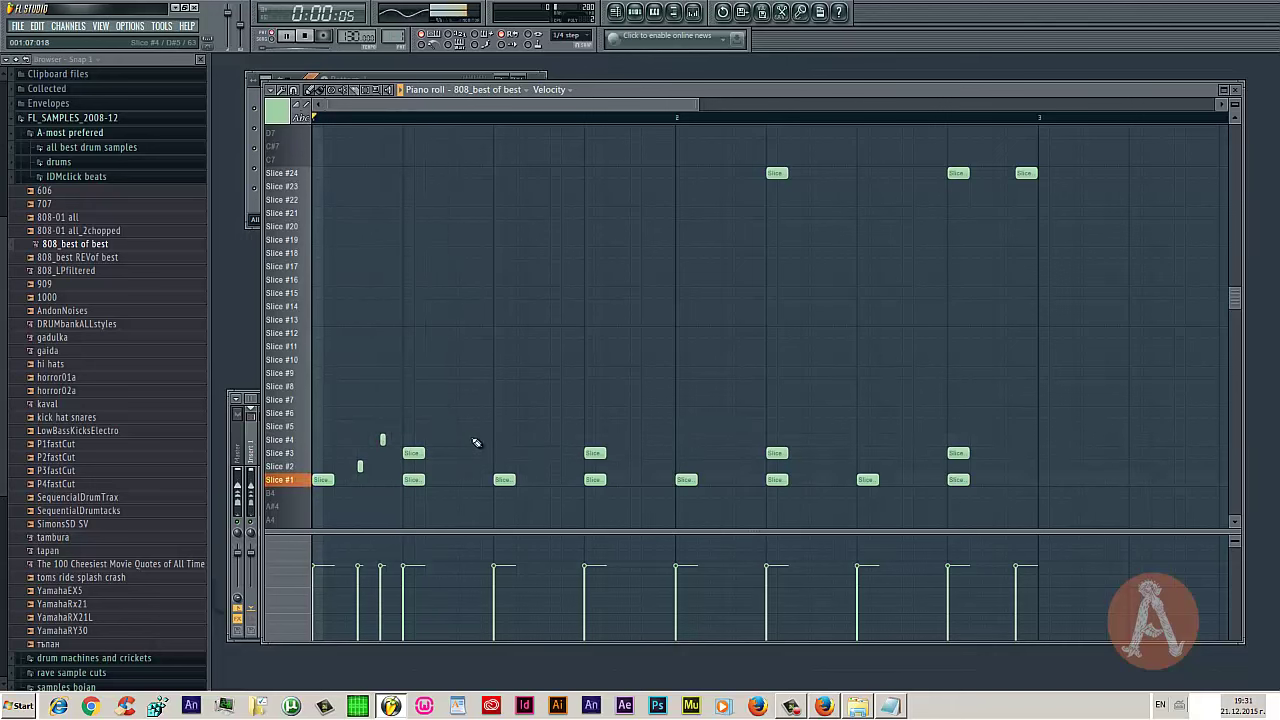
key(space)
key(space)
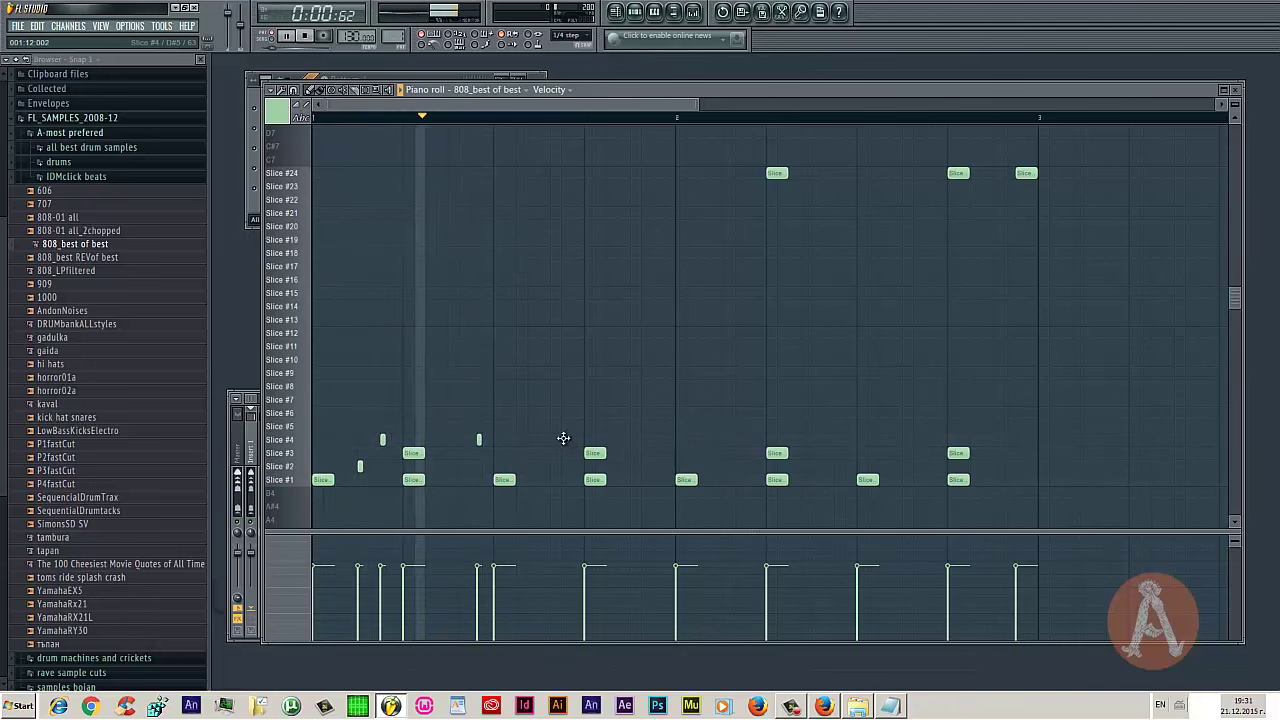
Add two short Slice #4 notes just before beat 4 of bar 1 and lower their velocities, the first one more strongly
click(565, 440)
key(space)
key(space)
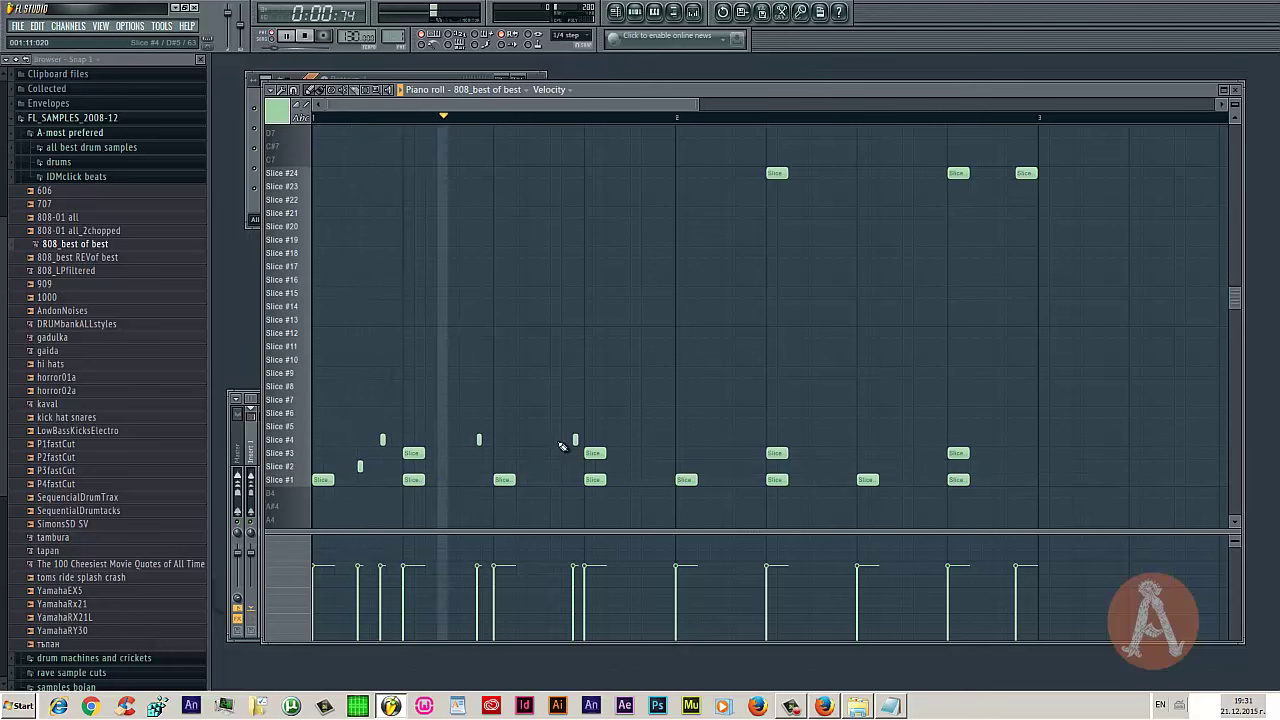
drag(567, 440, 561, 440)
key(space)
drag(563, 594, 553, 624)
click(572, 602)
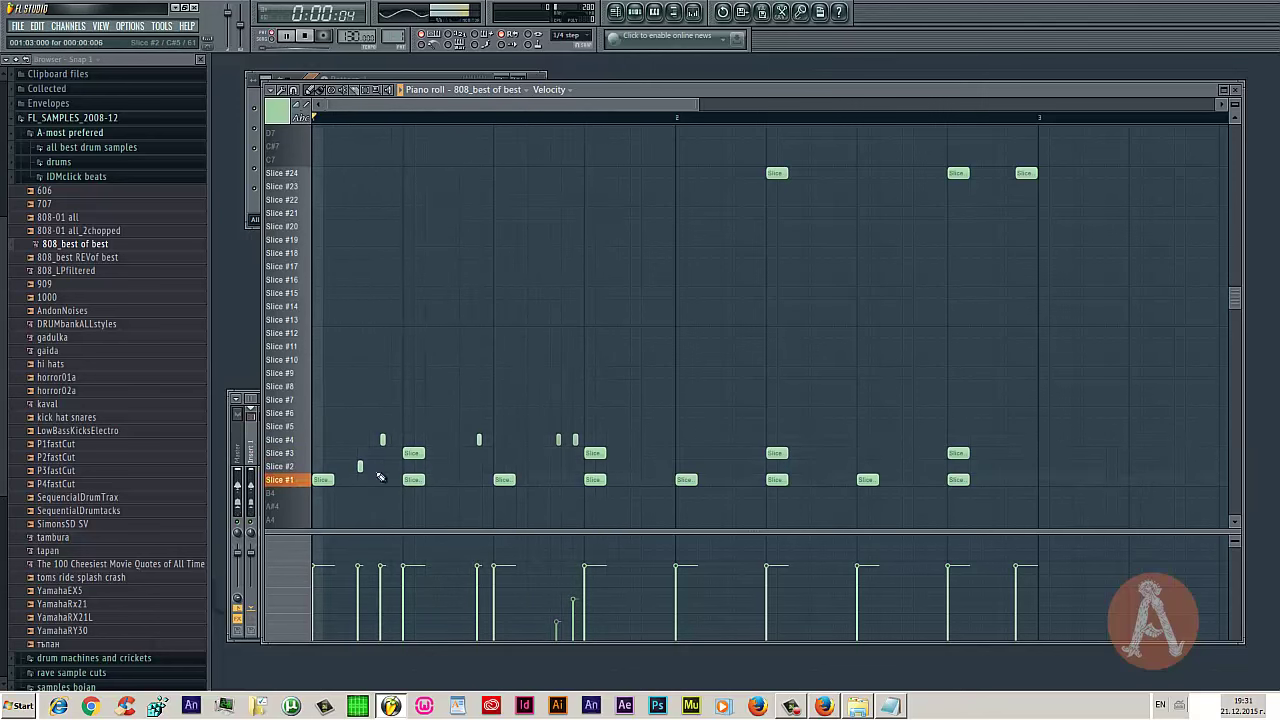
Add a short Slice #2 note on step 3 of bar 2, and in bar 1 swap the trial Slice #2 notes for Slice #5 on step 11
click(539, 466)
click(632, 466)
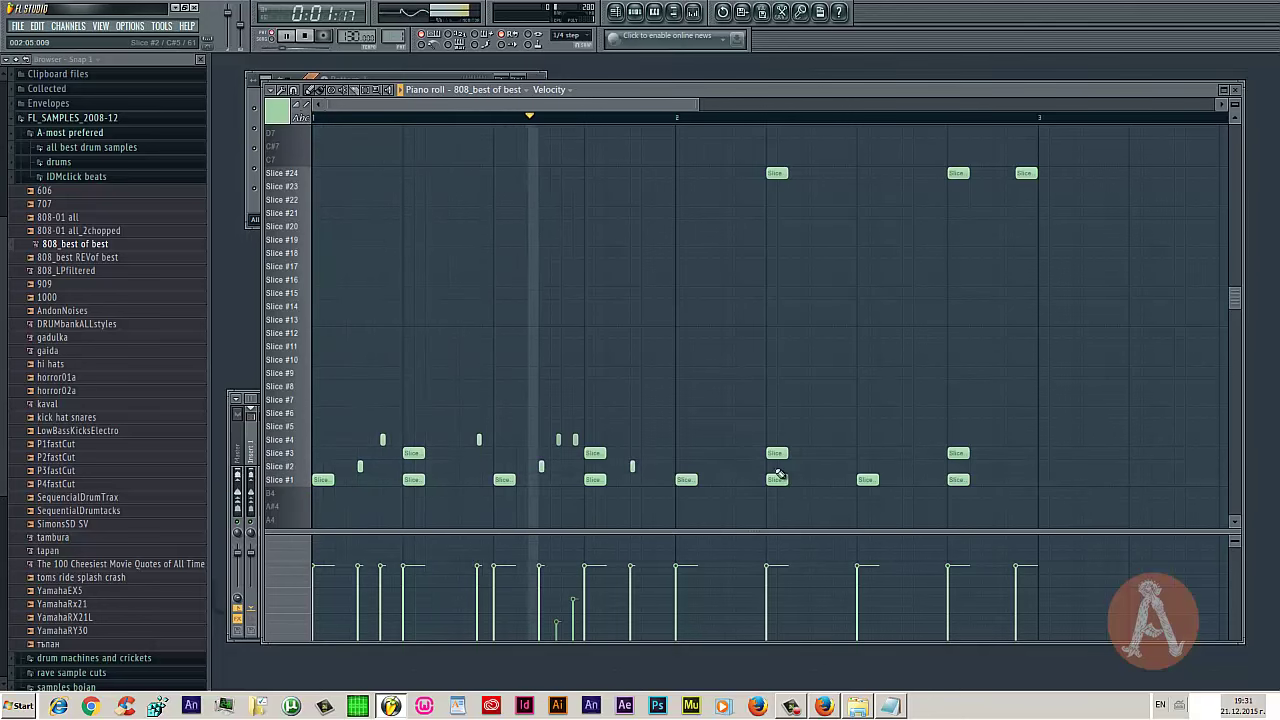
click(721, 466)
right_click(632, 466)
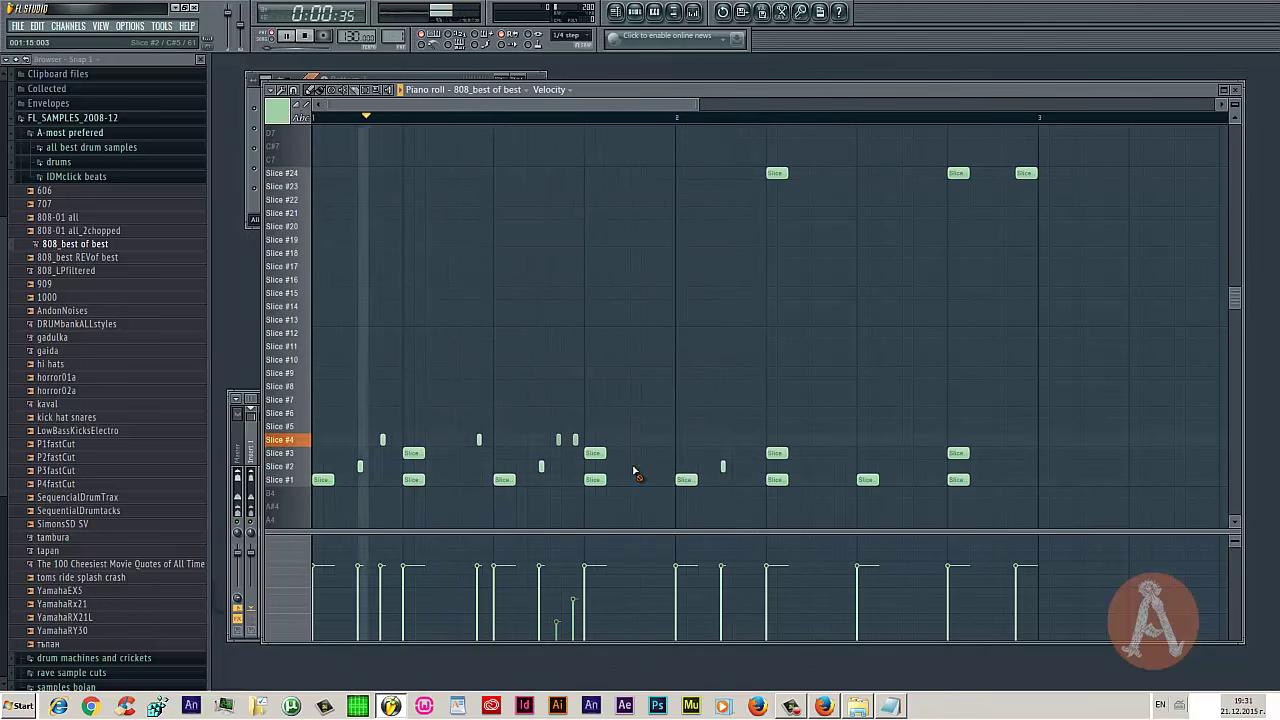
right_click(541, 466)
key(space)
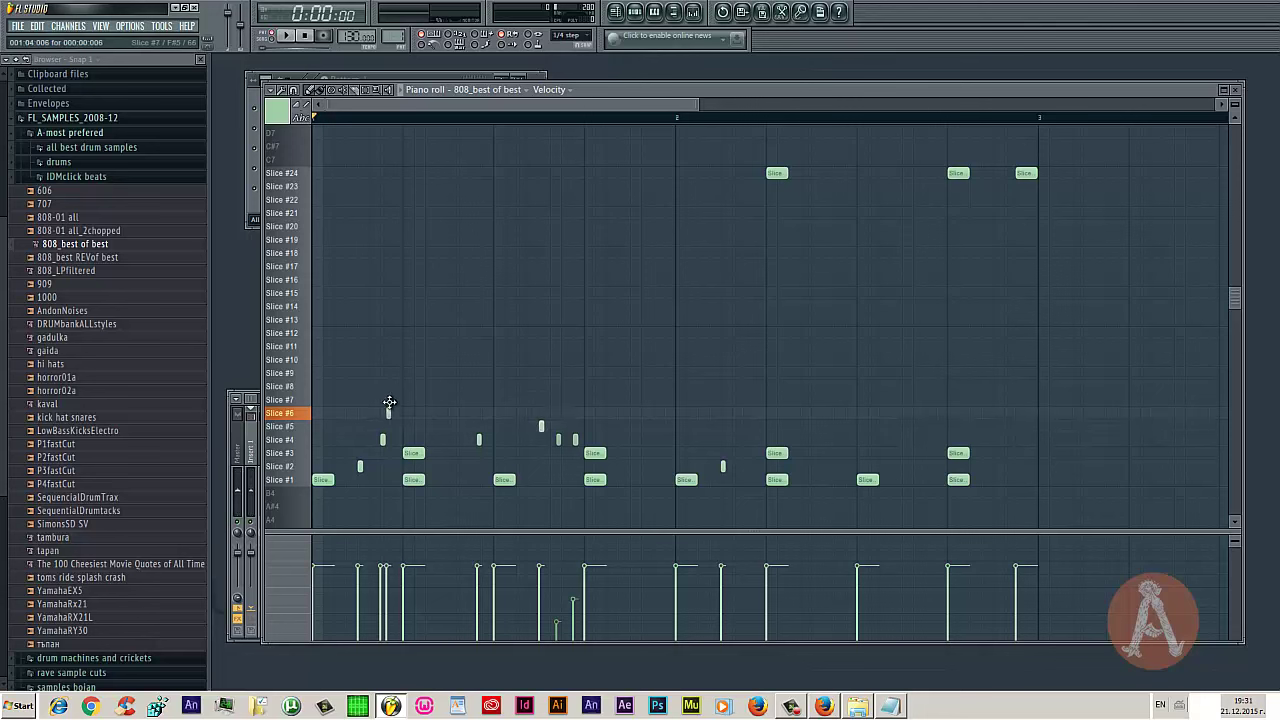
Try a short Slice #7 note just before beat 2 of bar 1 and audition the pattern
click(395, 399)
key(space)
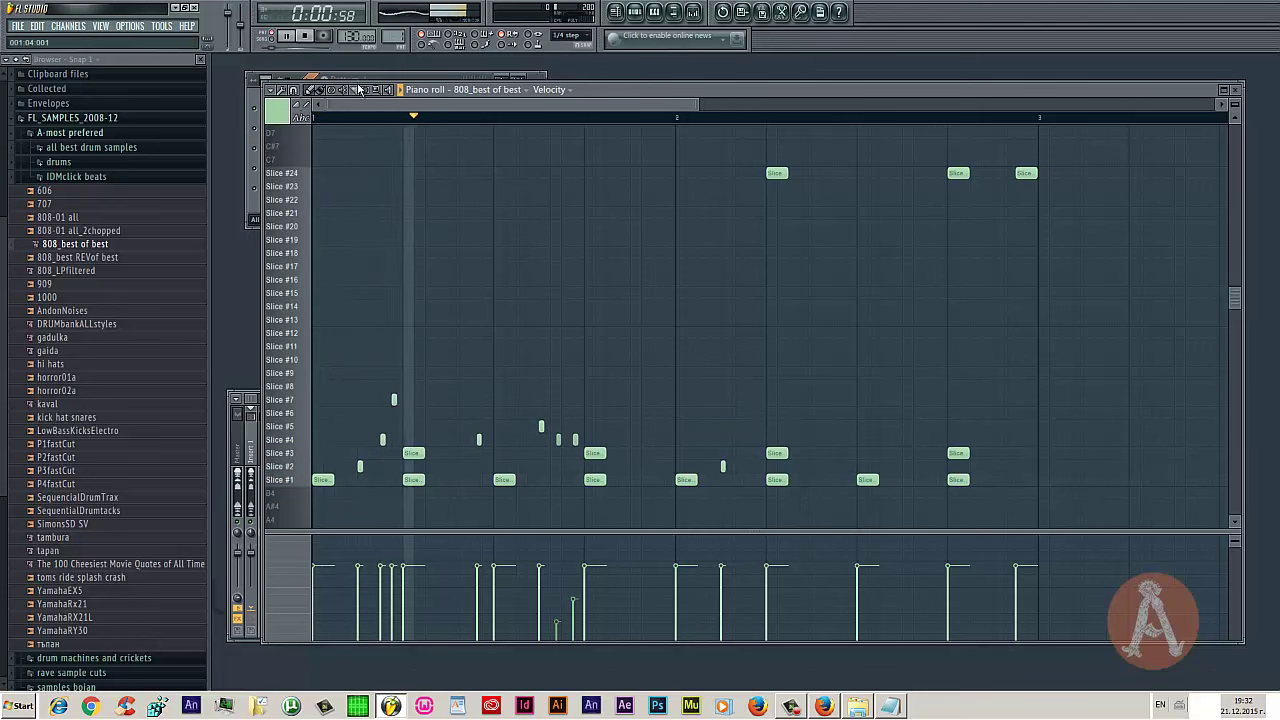
key(space)
key(space)
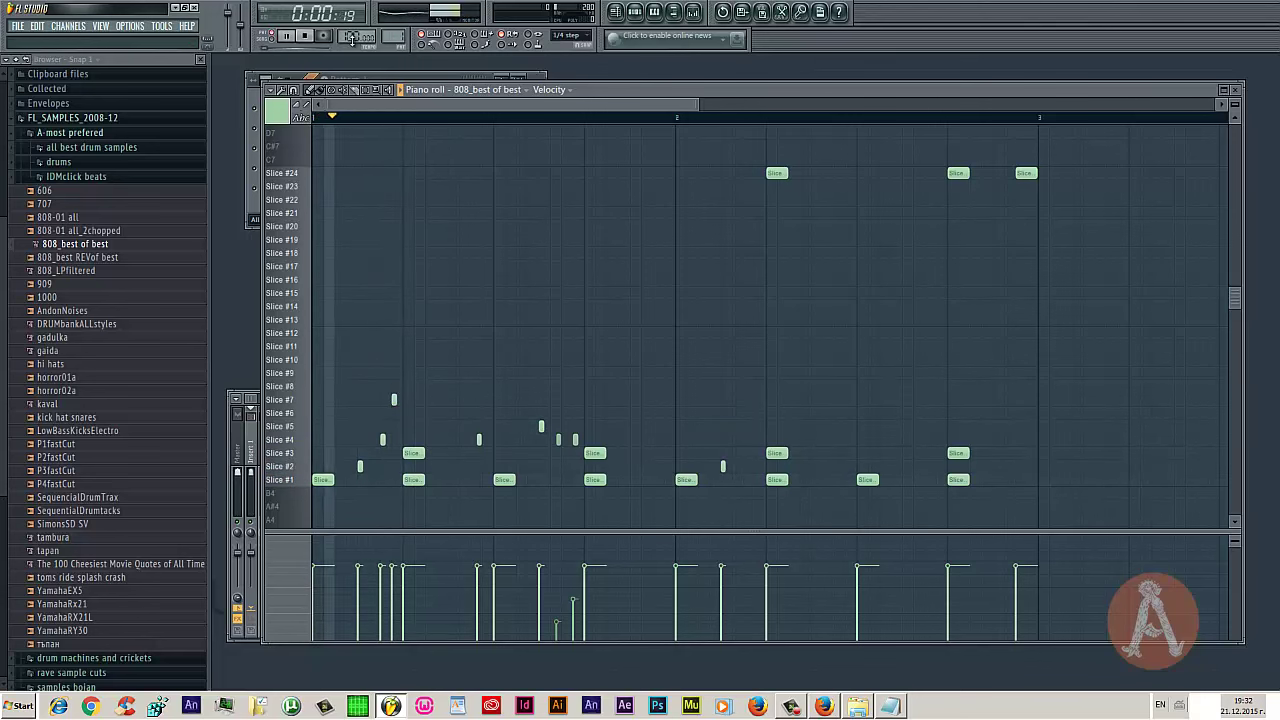
Add short Slice #8 notes on steps 5 and 13 of bar 1 and on steps 4 and 12 of bar 2
click(405, 386)
key(space)
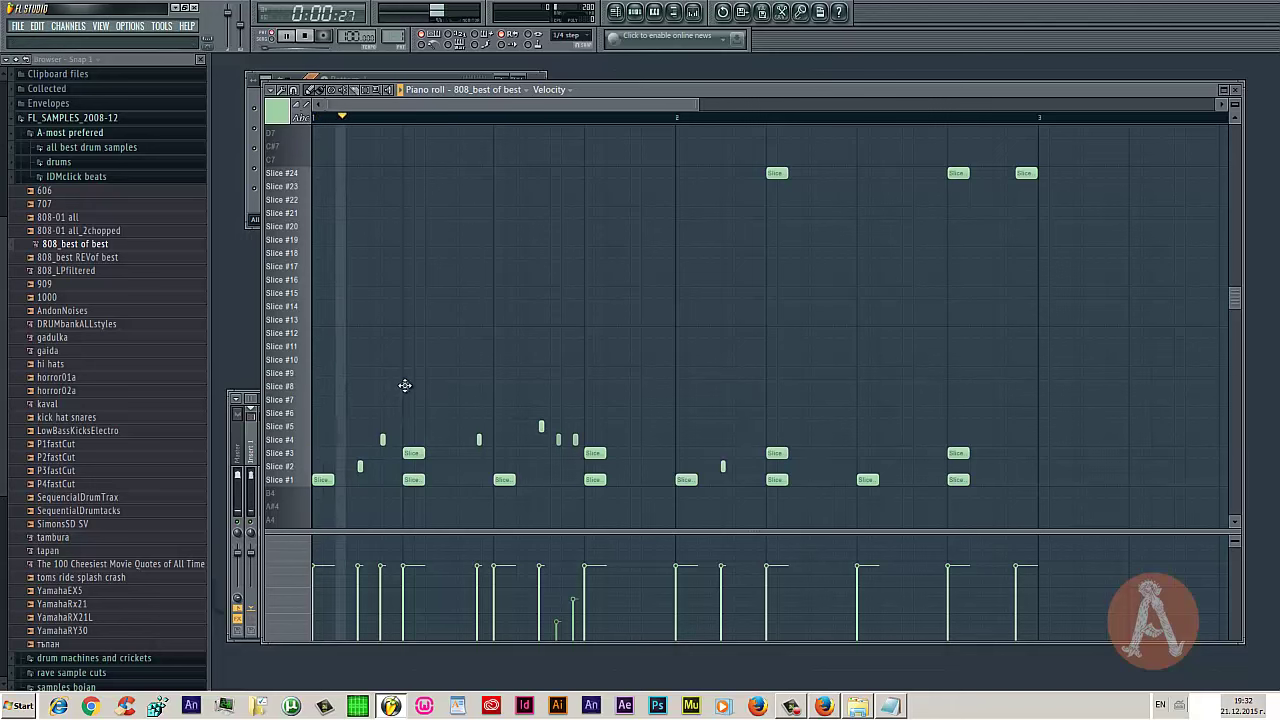
click(587, 386)
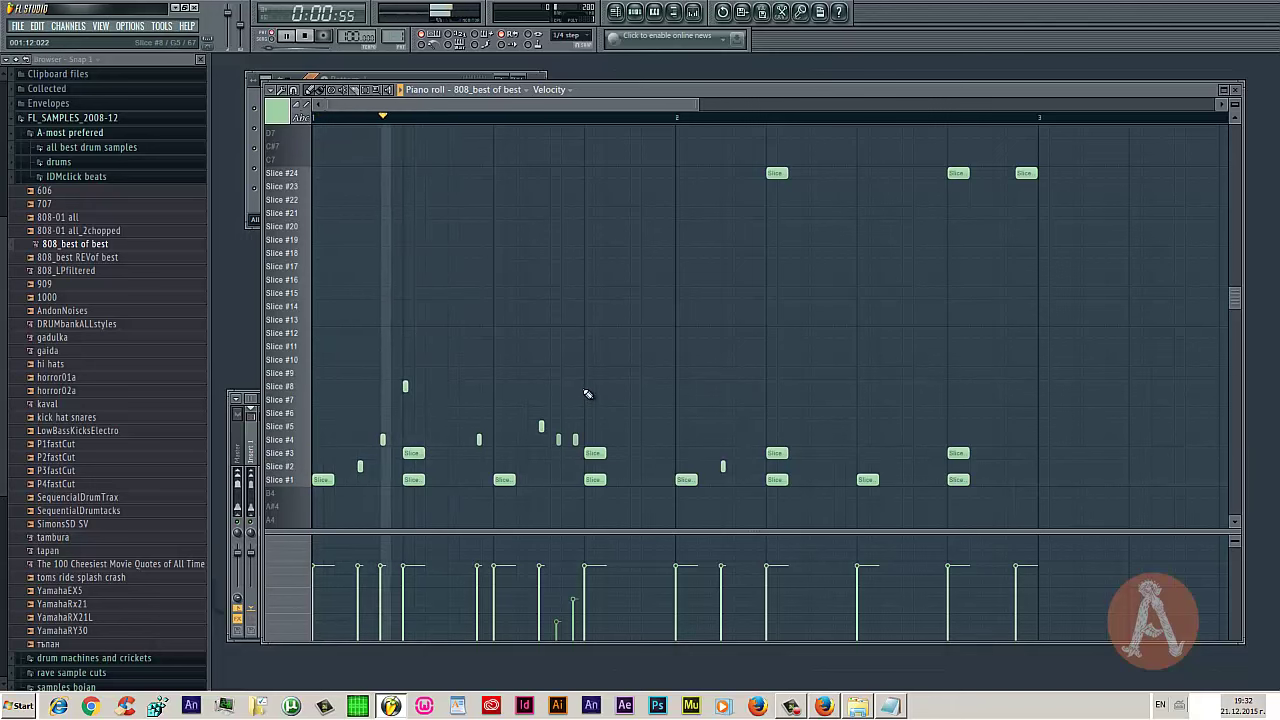
click(745, 387)
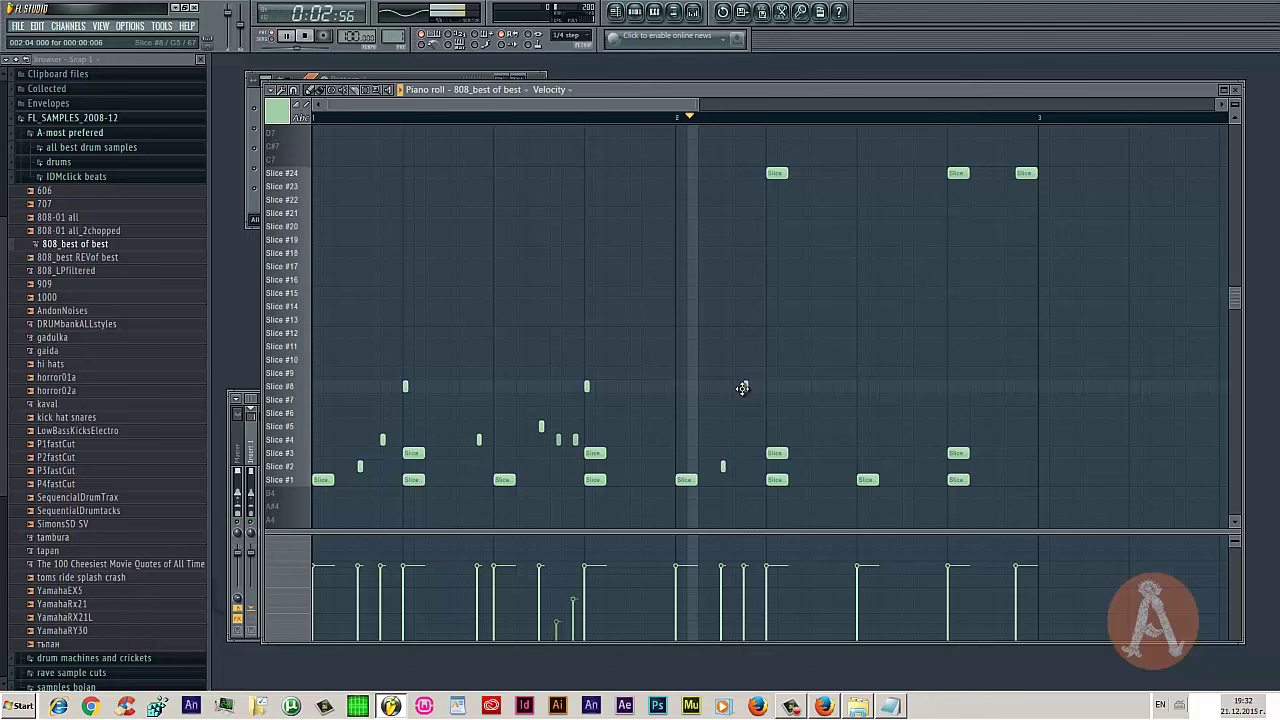
click(928, 387)
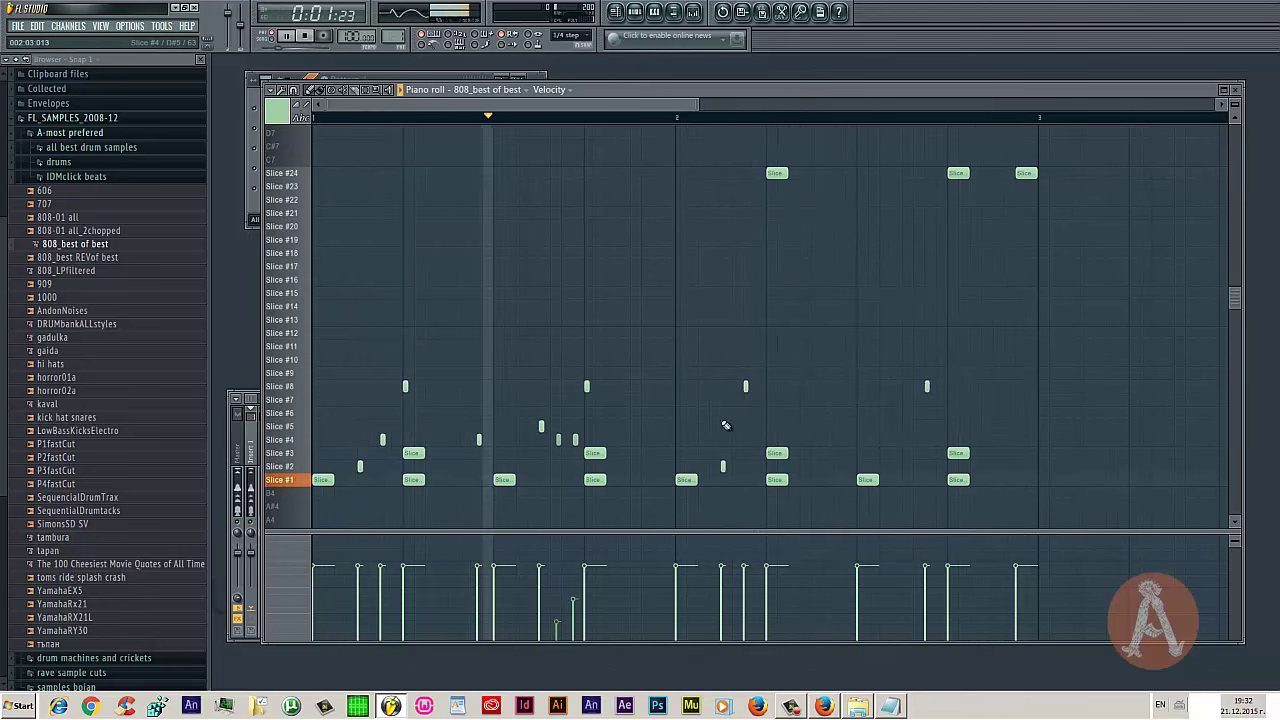
Add short bar 1 notes for Slice #10 on steps 3, 6 and just into 8, and for Slice #11 on steps 2 and 16
click(360, 360)
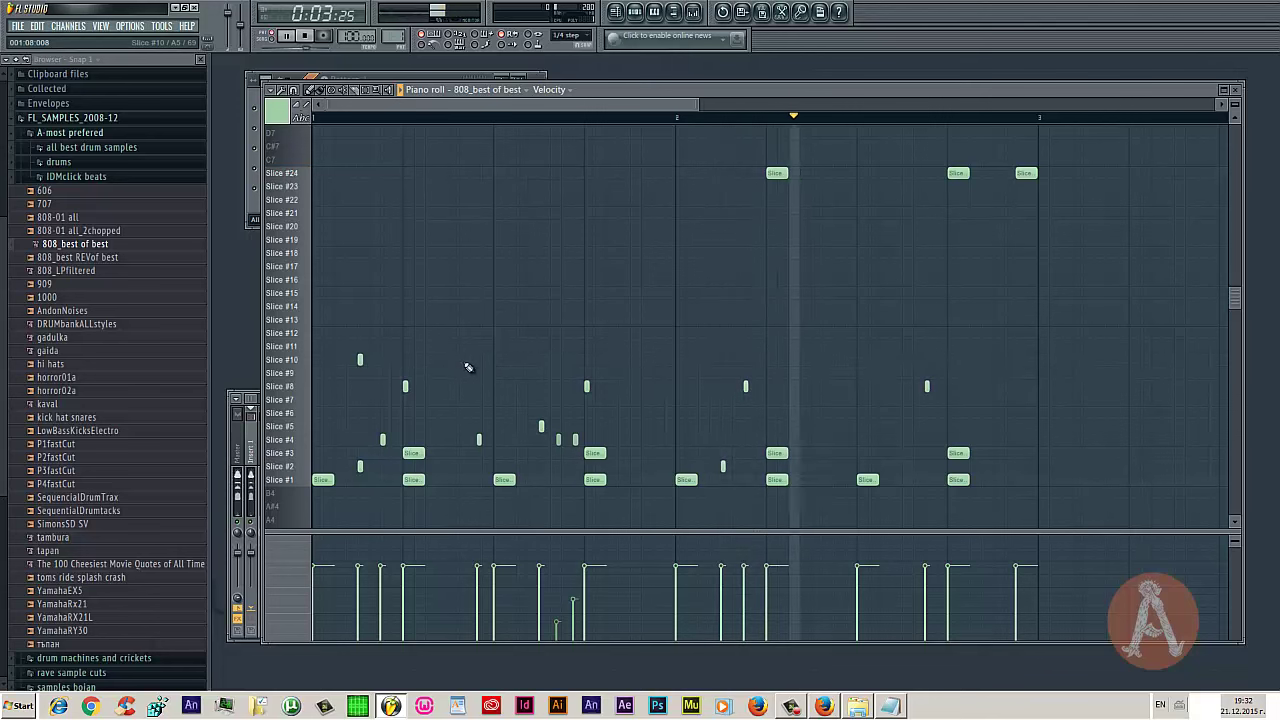
click(451, 360)
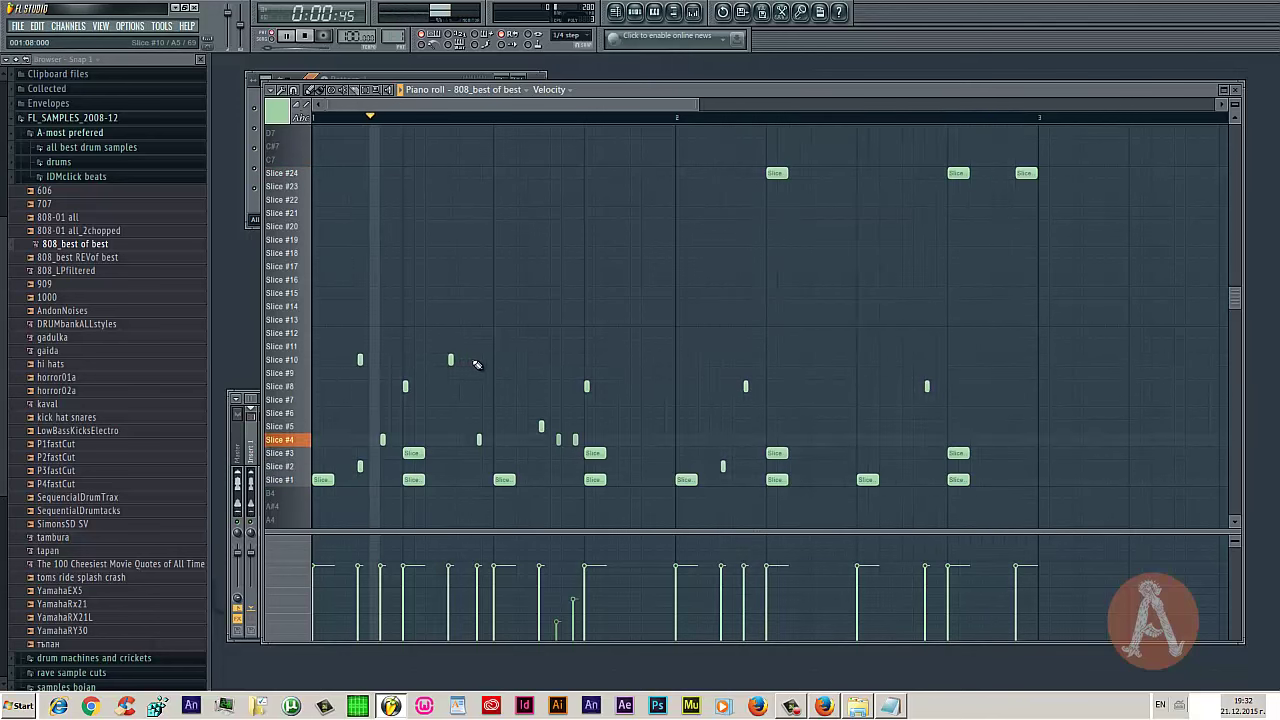
click(479, 360)
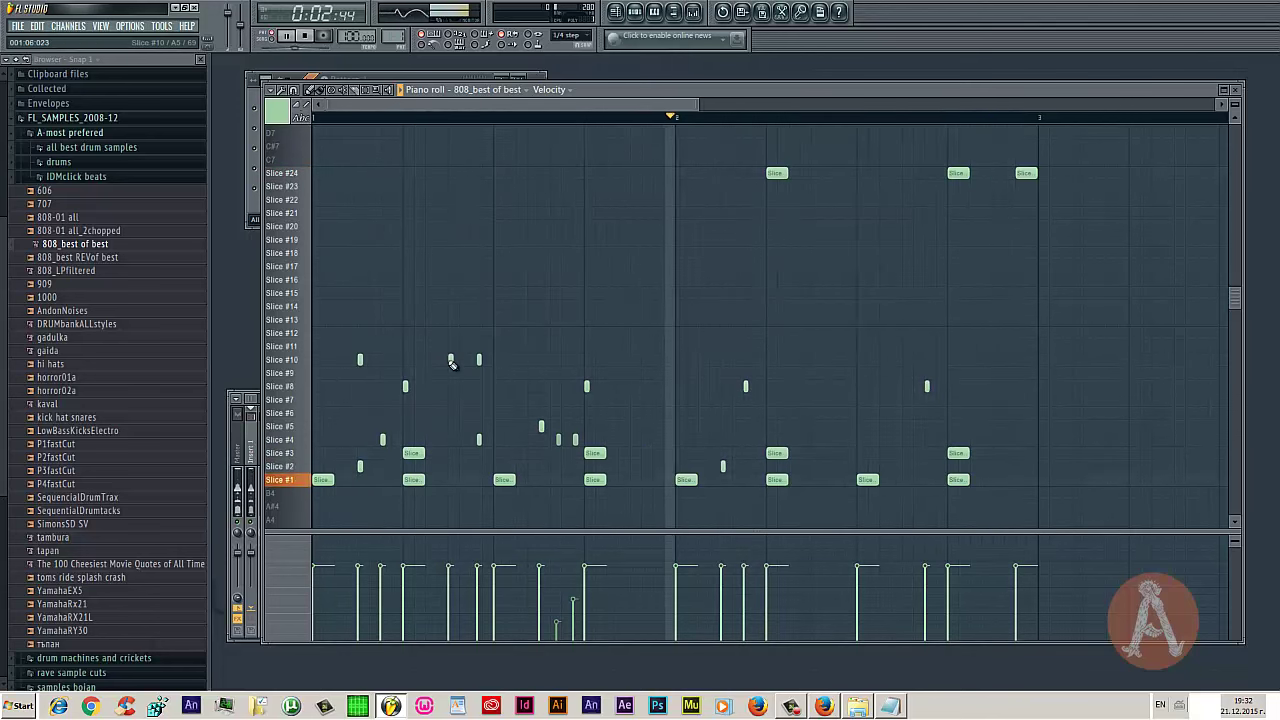
drag(451, 360, 428, 360)
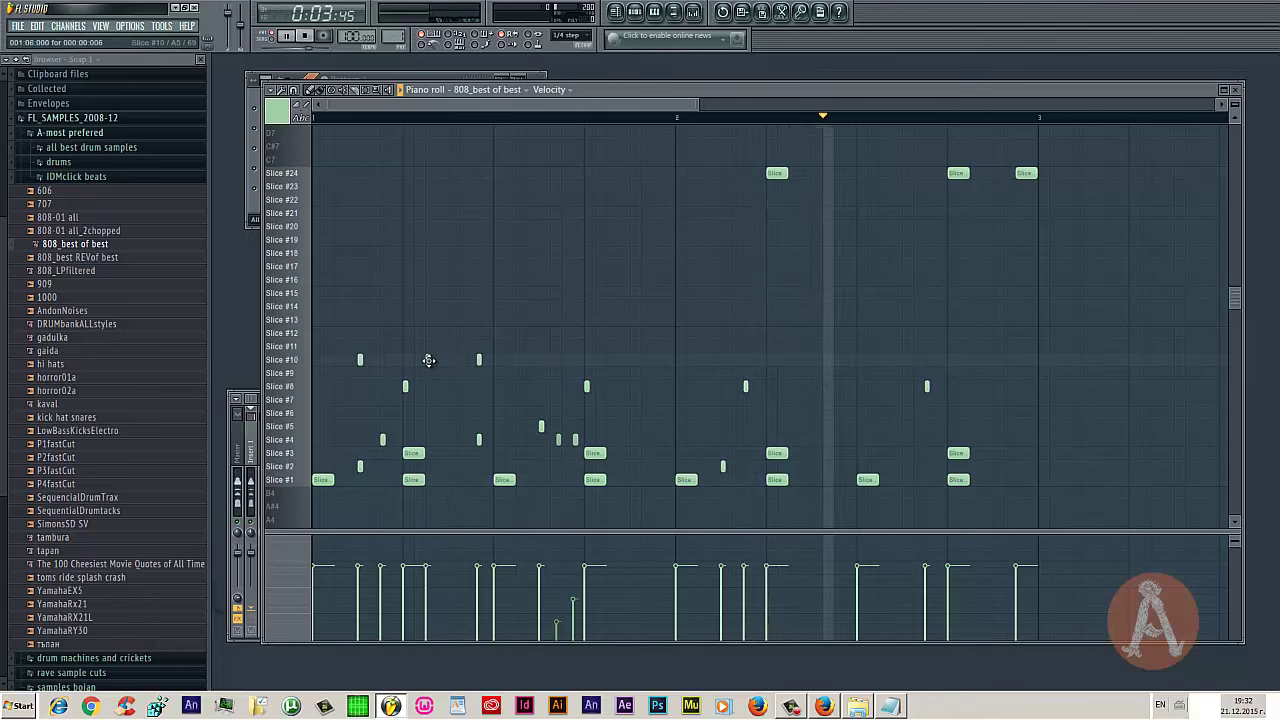
click(337, 346)
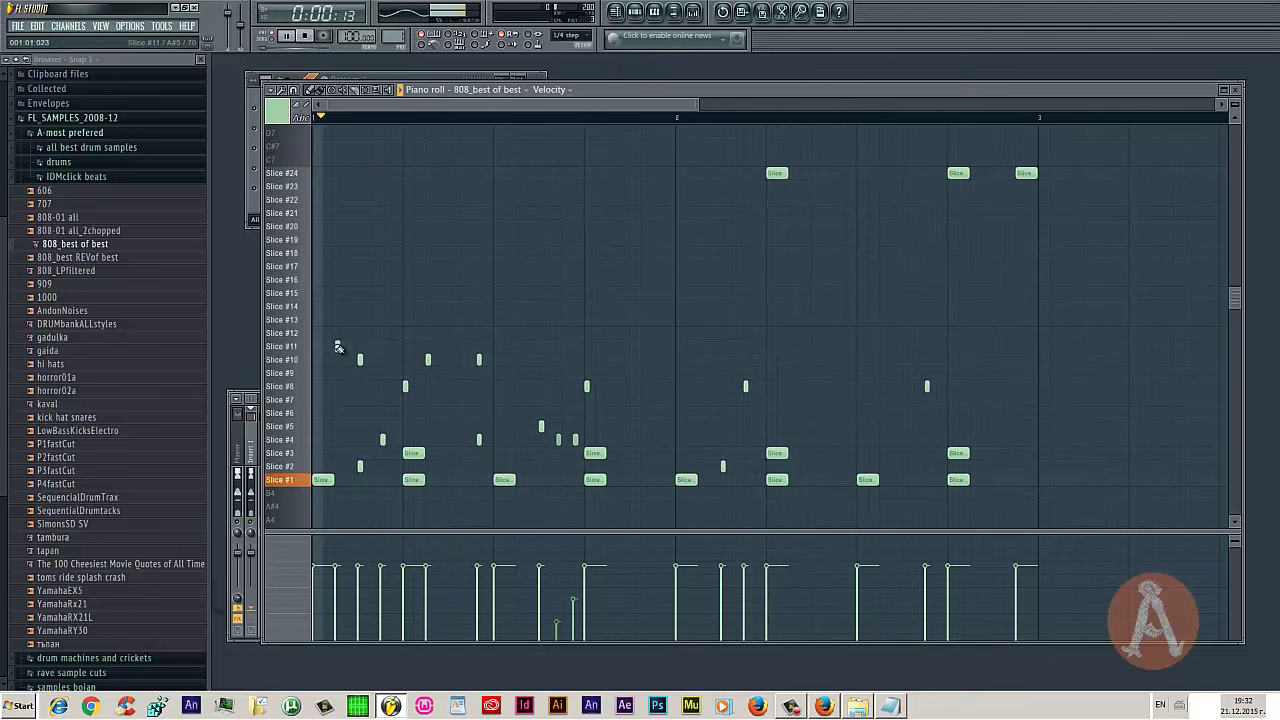
click(655, 346)
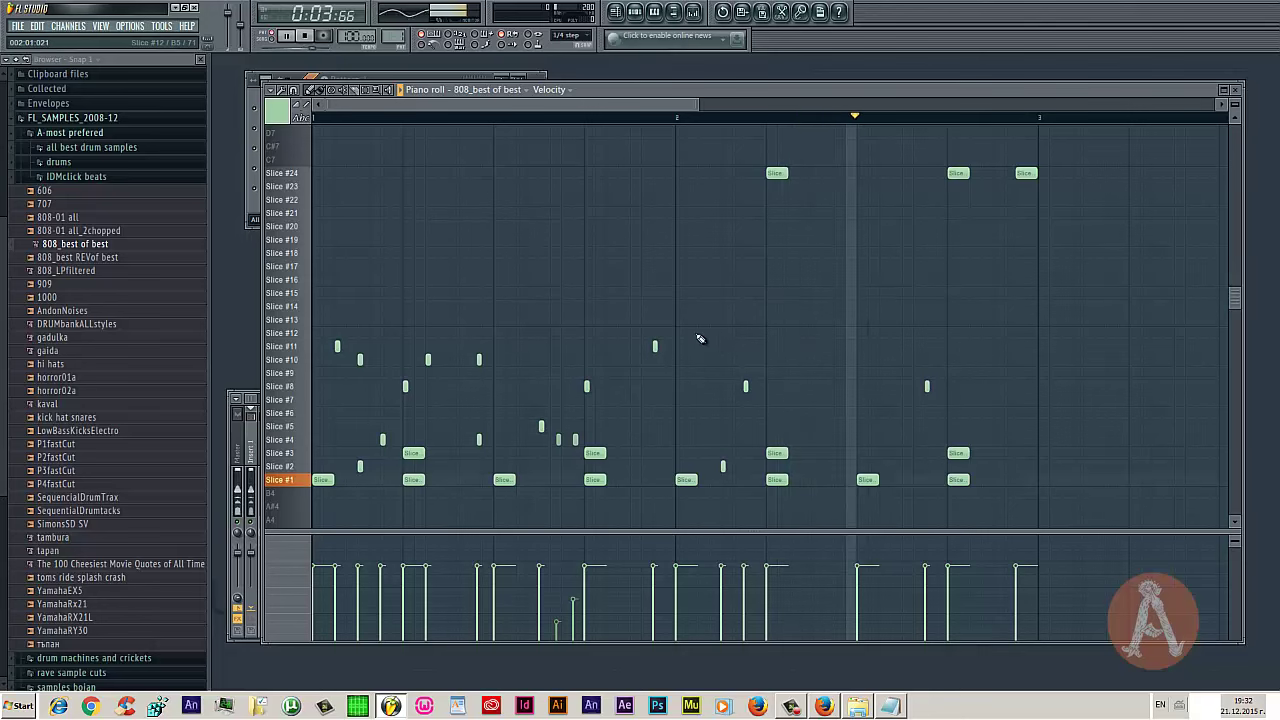
Add short bar 2 notes: Slice #12 on step 2, Slice #13 on steps 8 and 10, and Slice #11 halfway through step 9
click(700, 333)
click(836, 320)
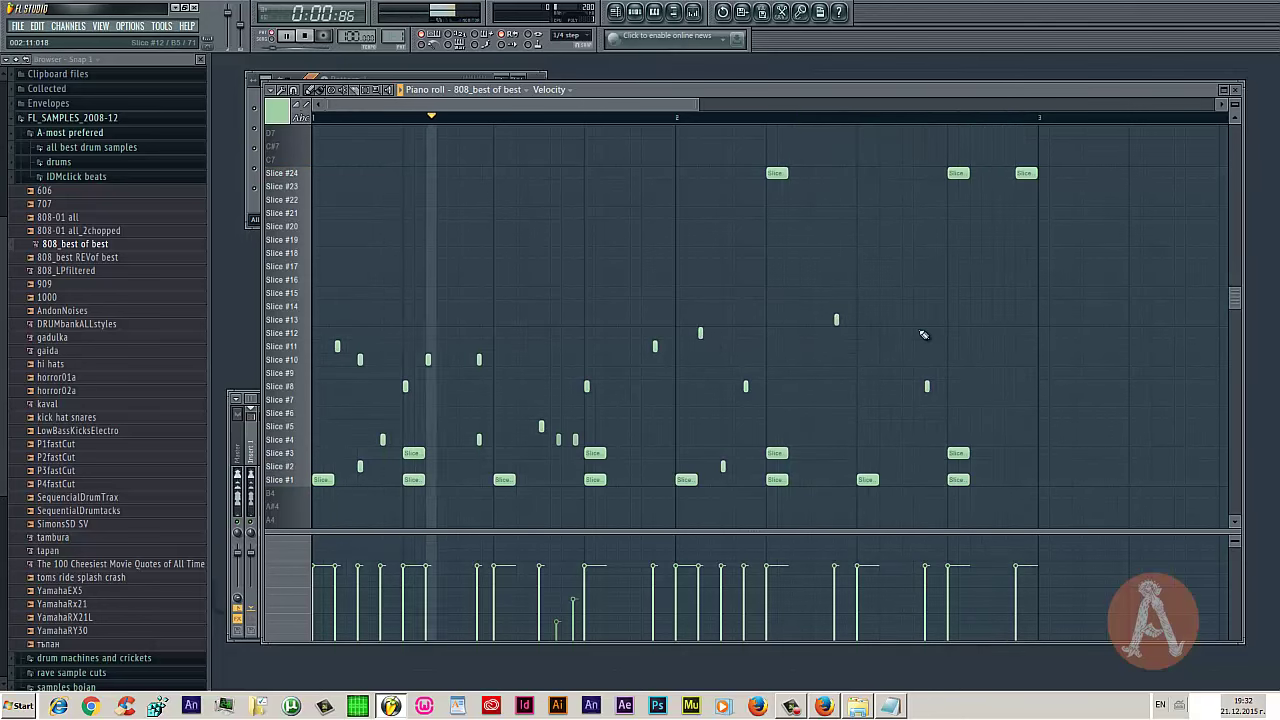
click(870, 346)
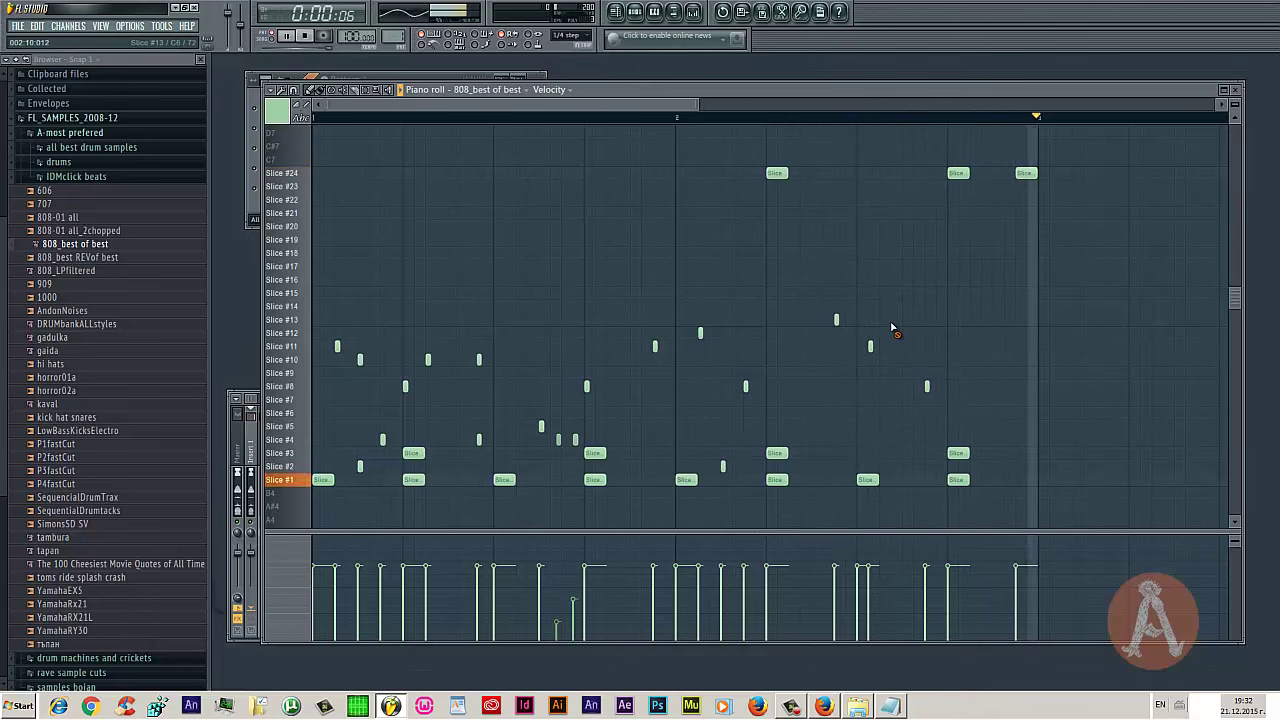
click(881, 320)
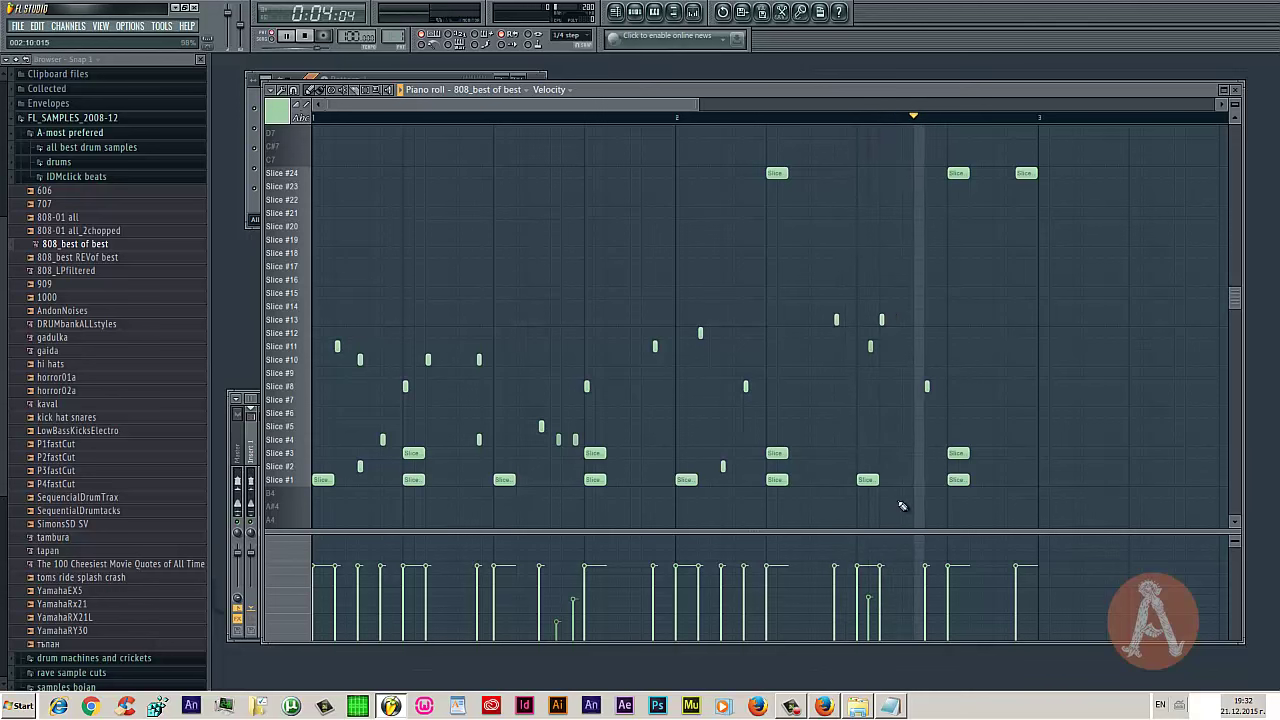
click(982, 307)
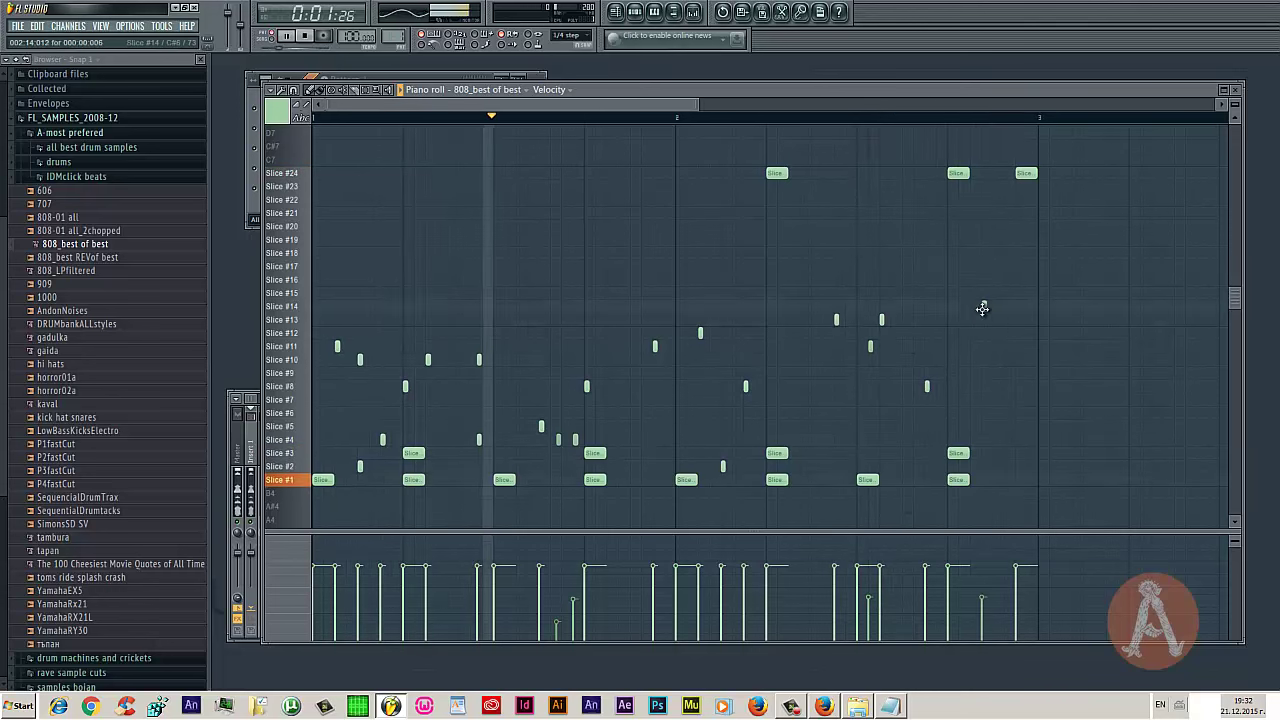
click(995, 293)
click(1006, 266)
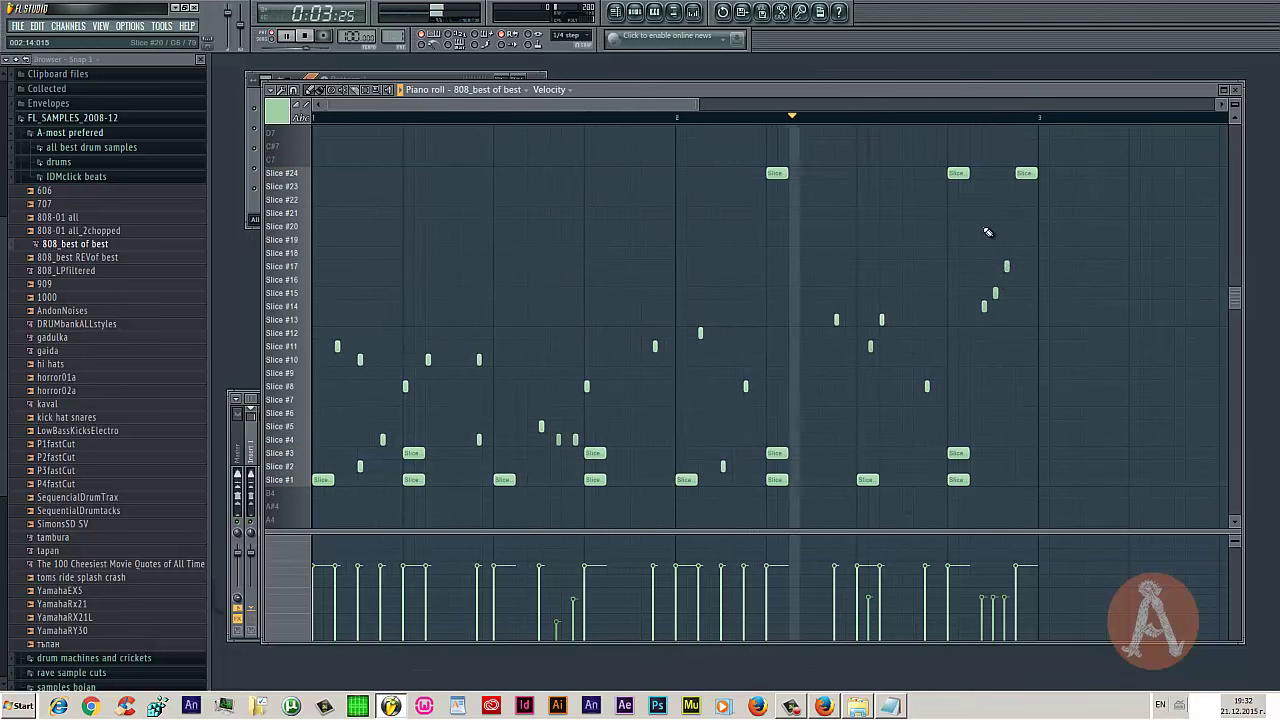
click(984, 226)
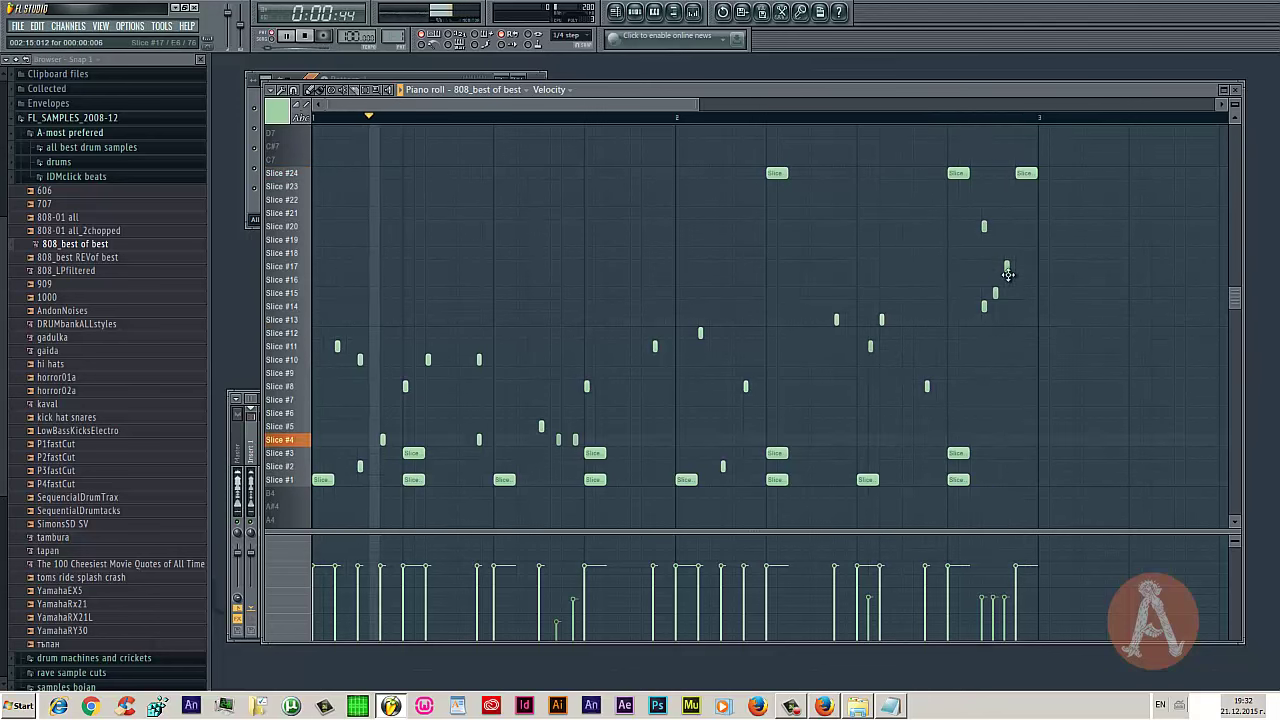
right_click(1006, 266)
right_click(995, 293)
right_click(984, 307)
right_click(984, 226)
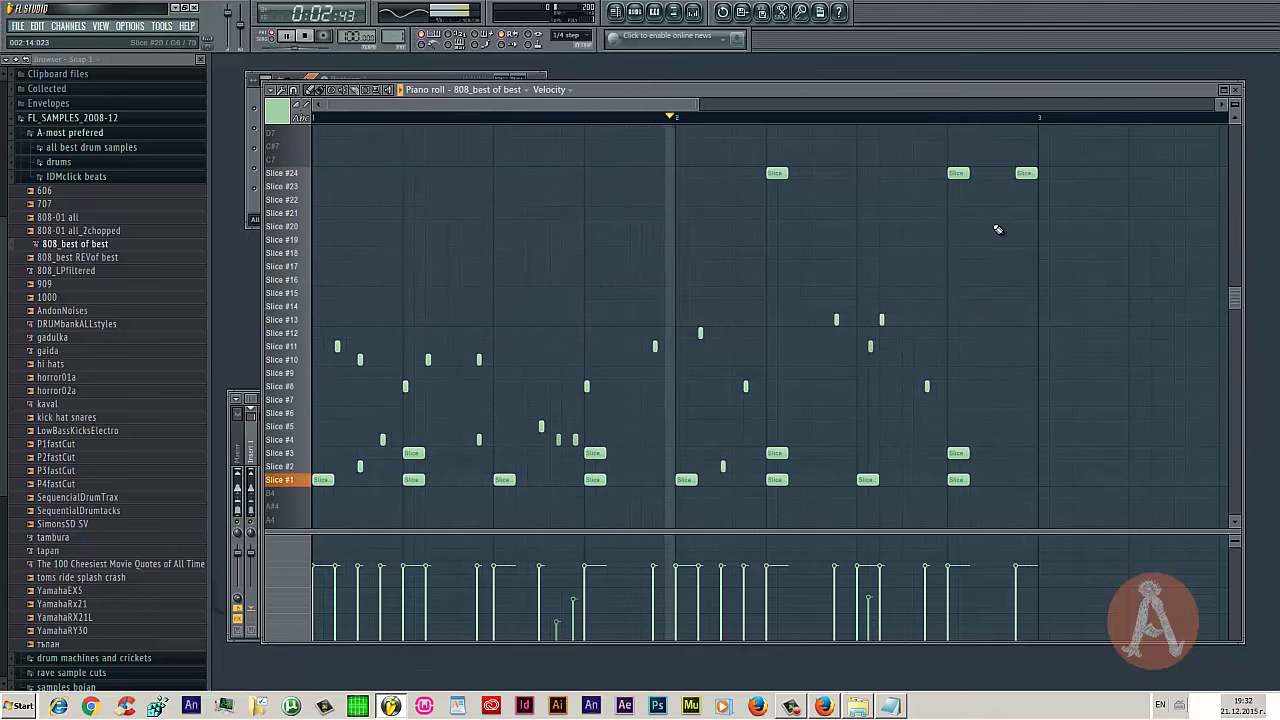
Add short, quieter bar 2 notes: Slice #20 on step 15, Slice #18 on step 14 and Slice #16 halfway through step 12
click(995, 226)
click(972, 253)
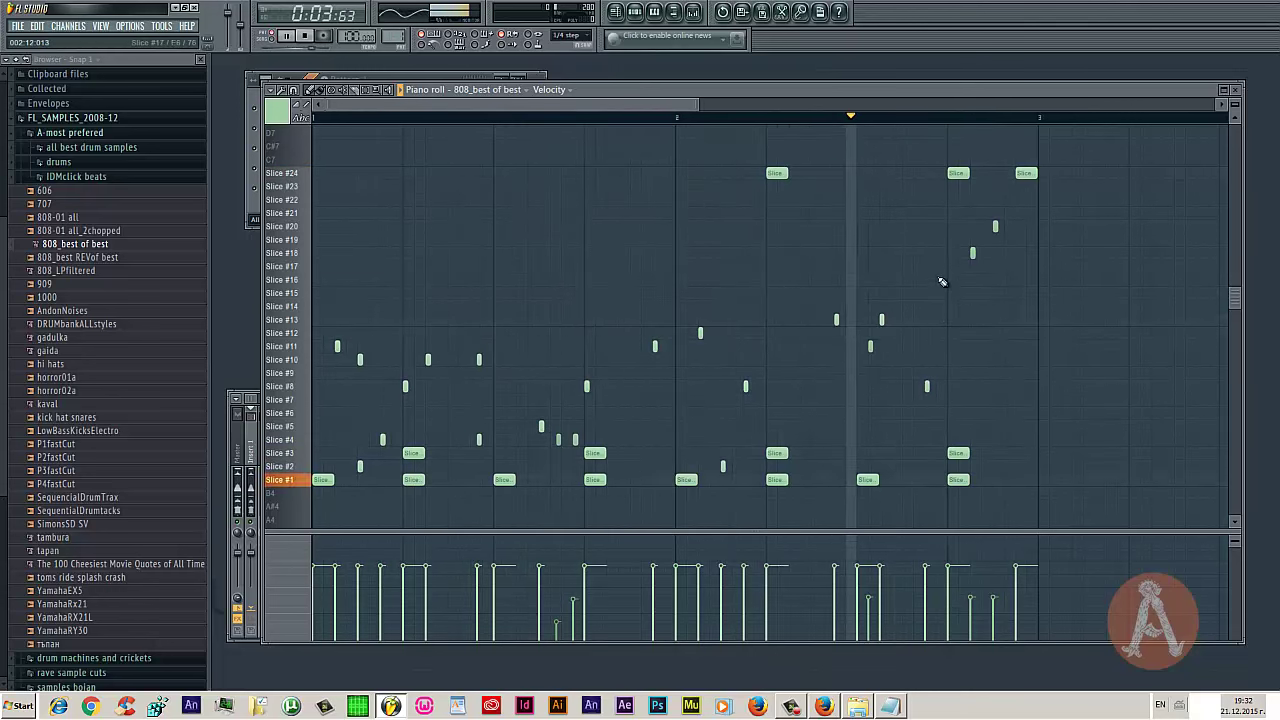
click(939, 280)
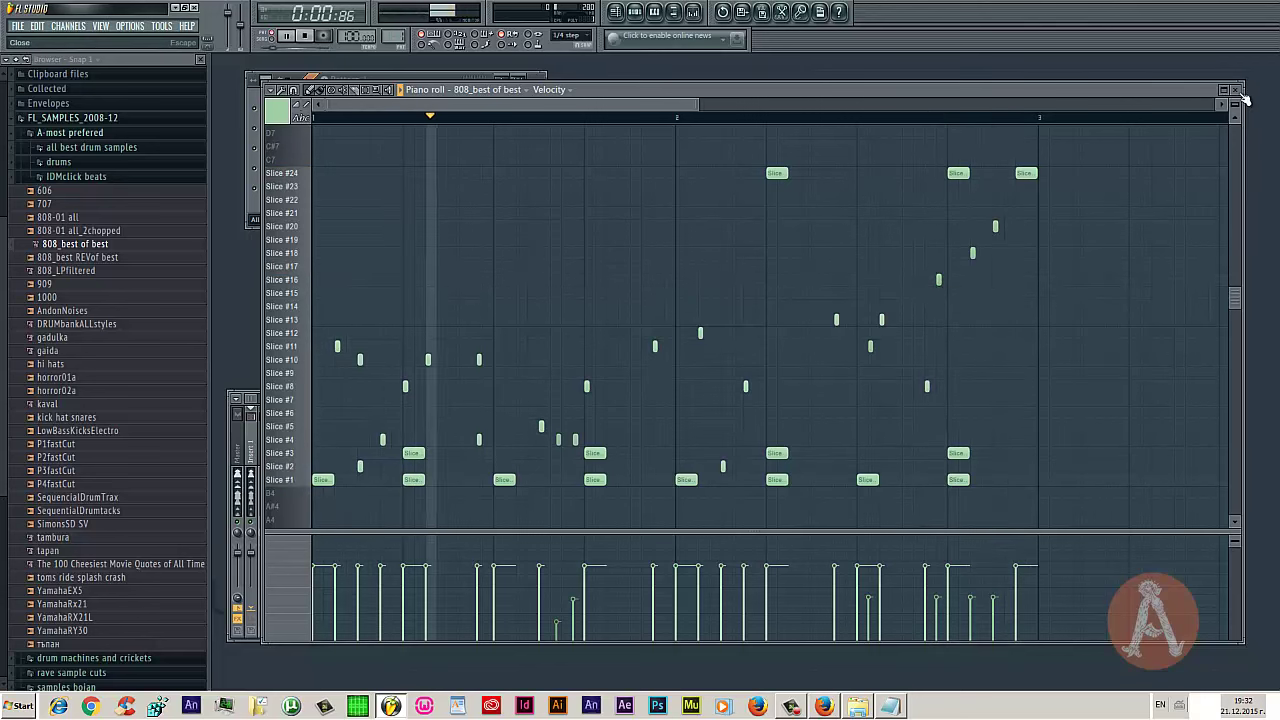
Add short Slice #24 notes in bar 1 on steps 2, 5 and 13, plus close pairs within steps 8 and 11, and audition them
click(405, 173)
click(587, 173)
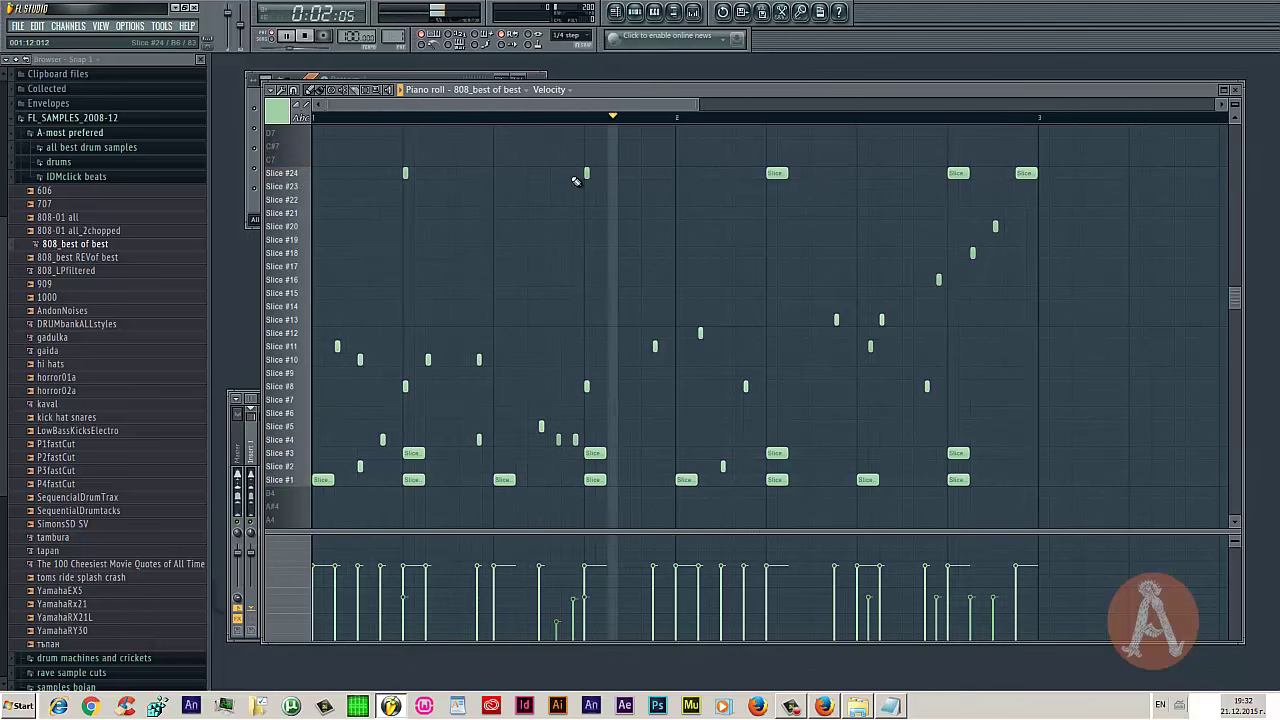
key(space)
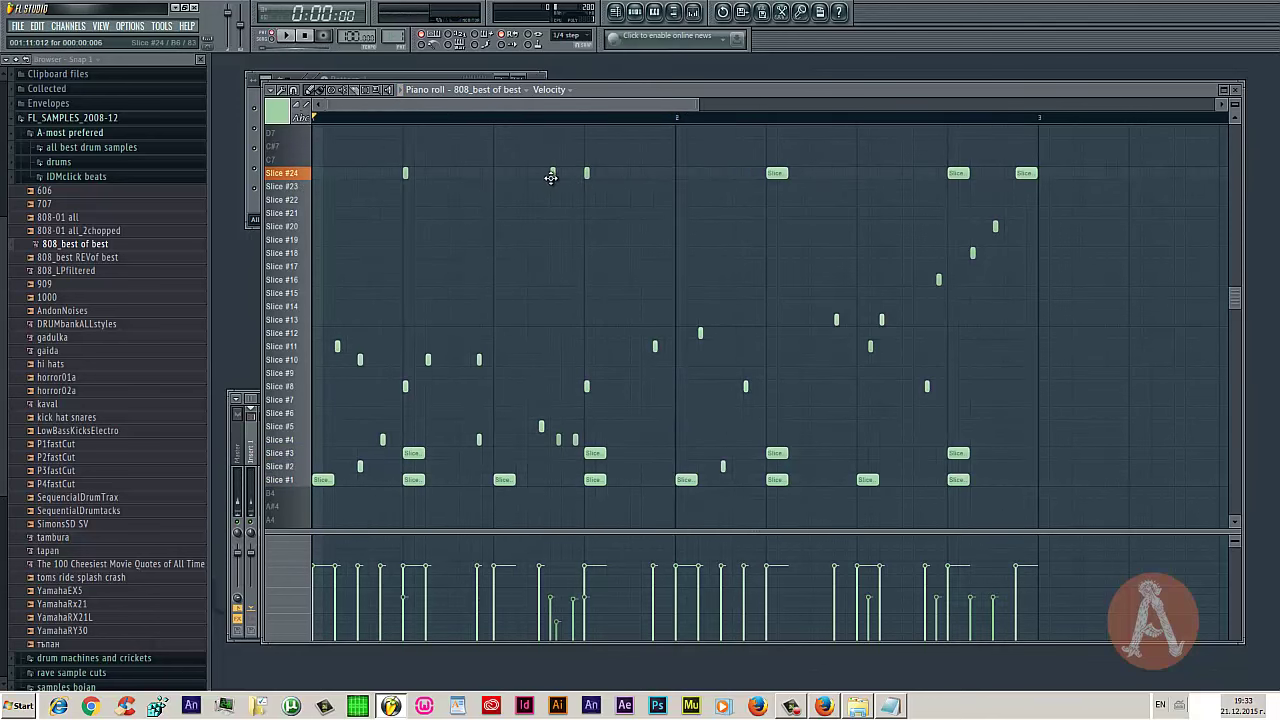
key(space)
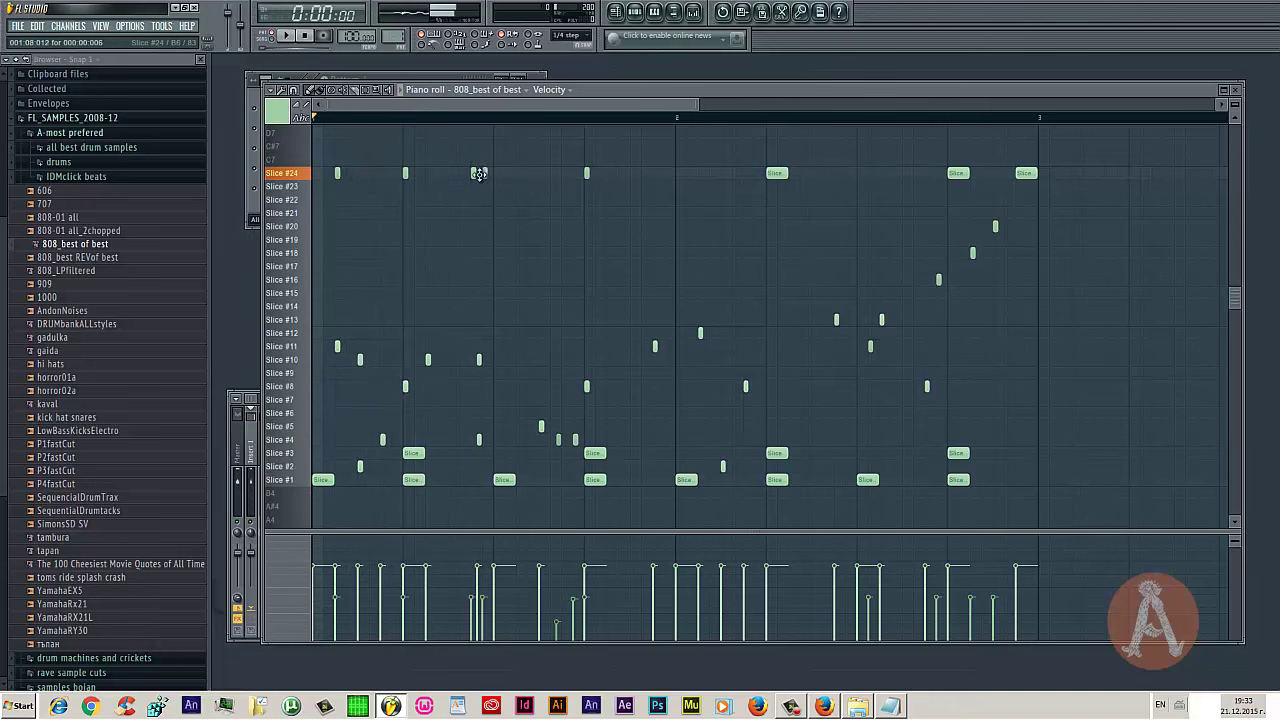
click(552, 173)
click(557, 173)
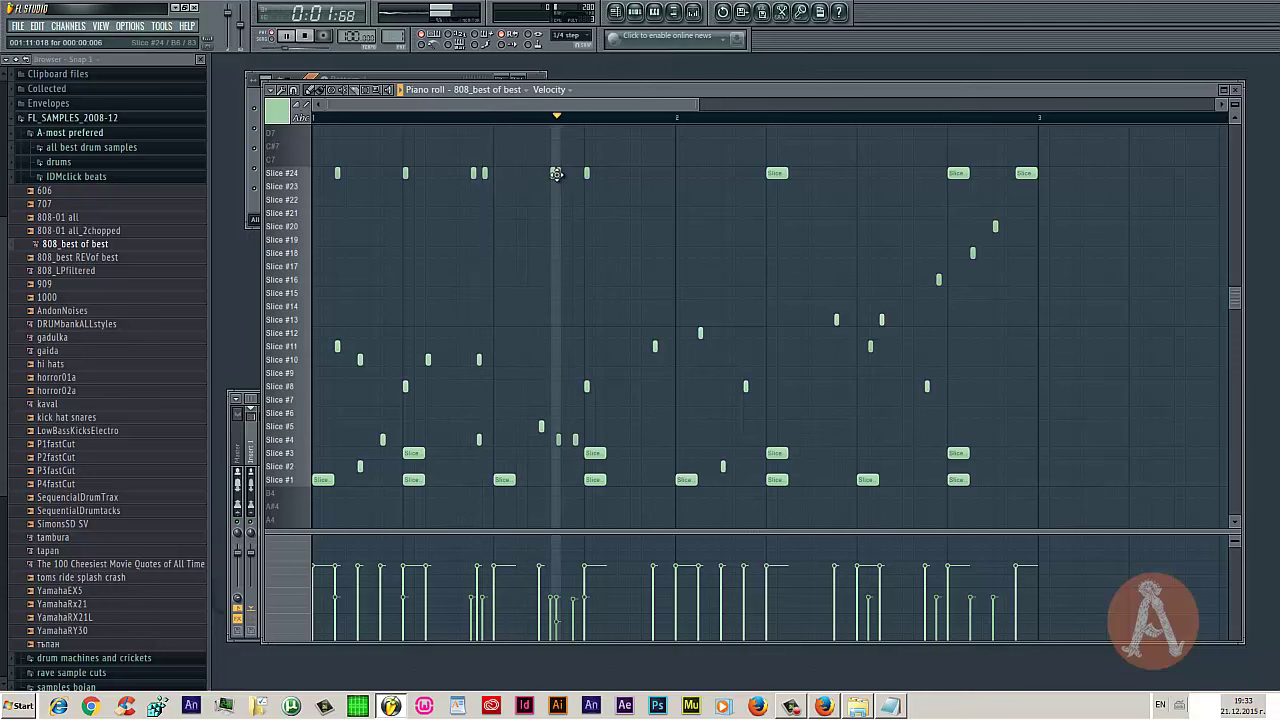
key(space)
key(space)
Pan the bar 1 Slice #24 pair in step 8 hard right and the pair in step 11 hard left, and close the piano roll
drag(457, 163, 557, 183)
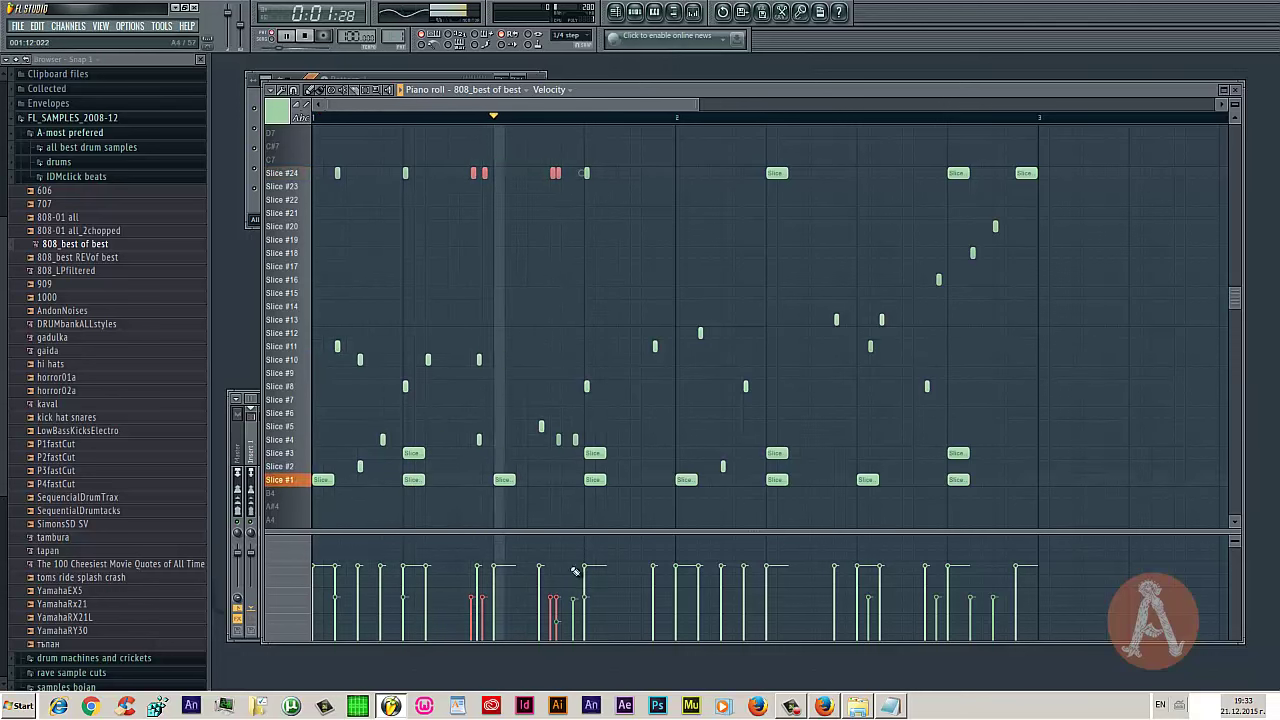
click(305, 547)
click(330, 561)
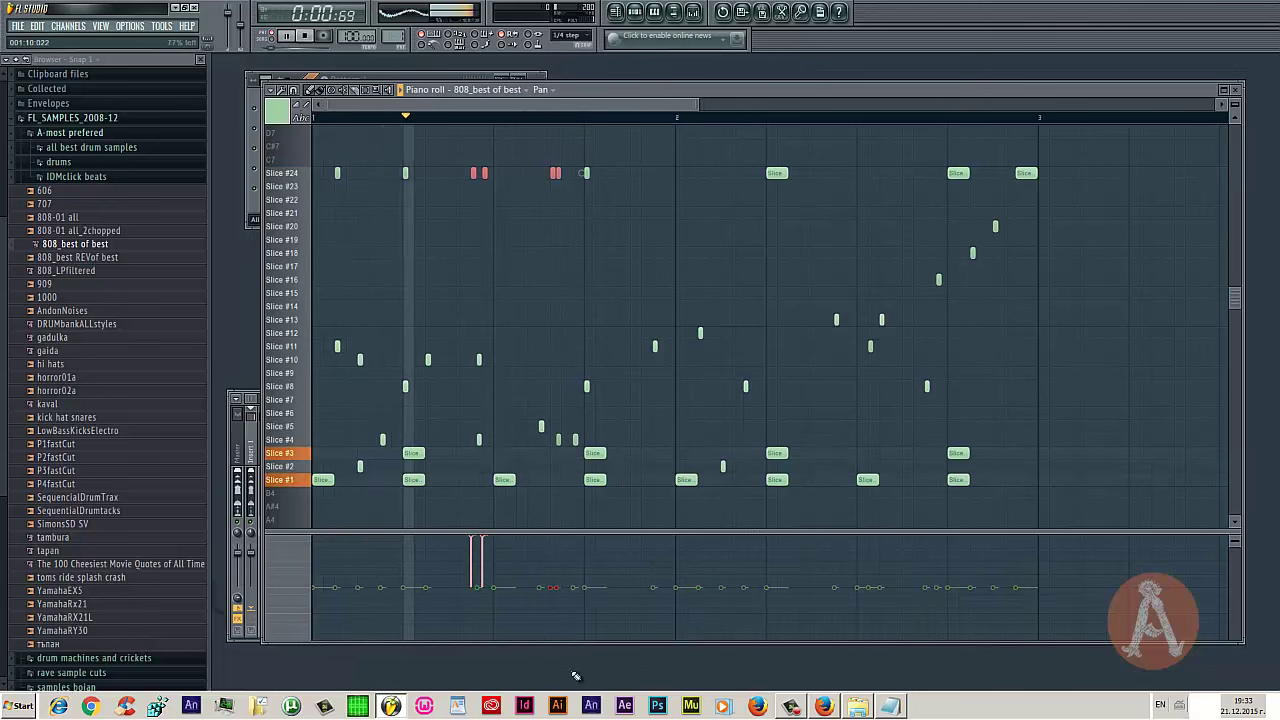
click(296, 564)
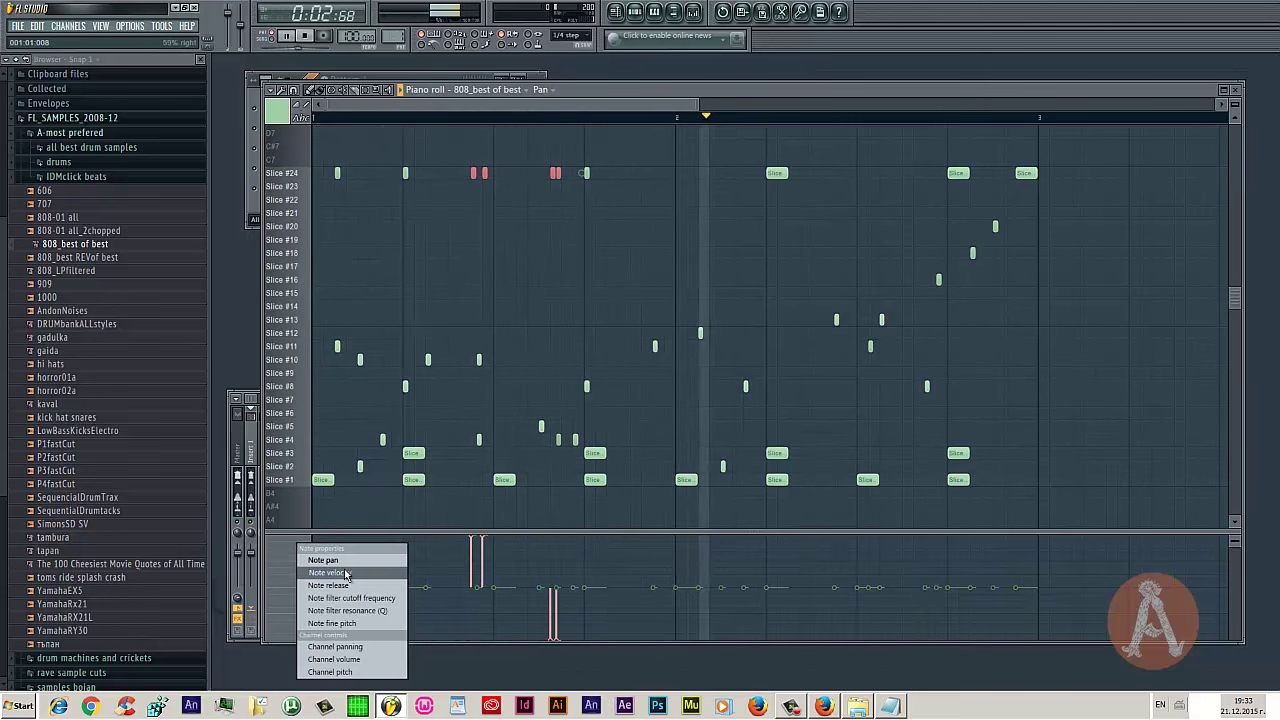
click(330, 572)
key(space)
key(F7)
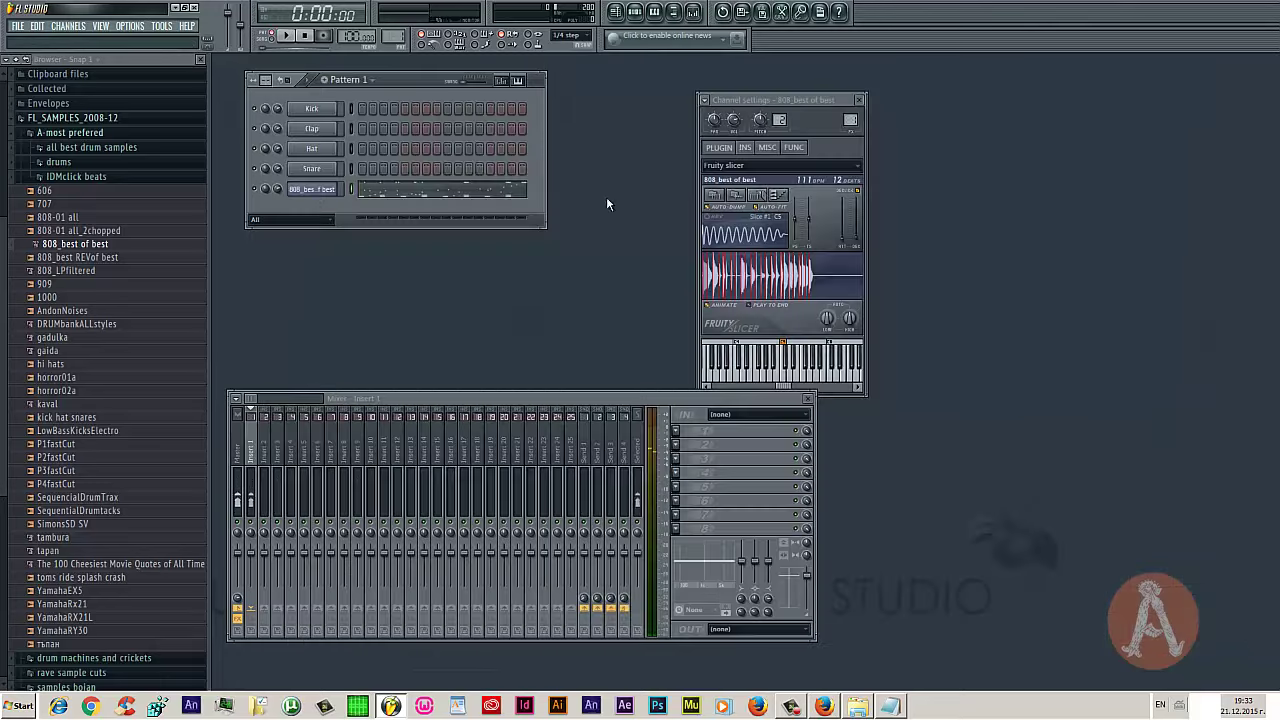
Load the 707 sample into a new Fruity Slicer channel routed to mixer Insert 2
right_click(310, 192)
click(306, 190)
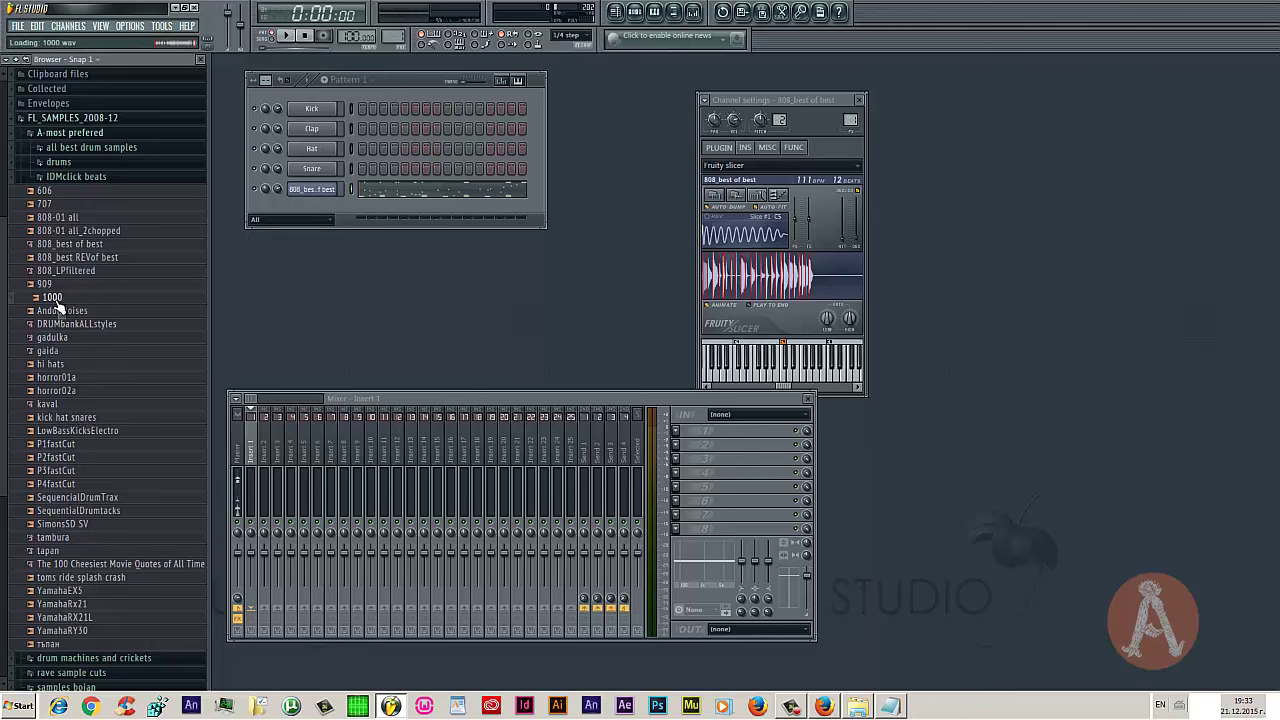
right_click(62, 206)
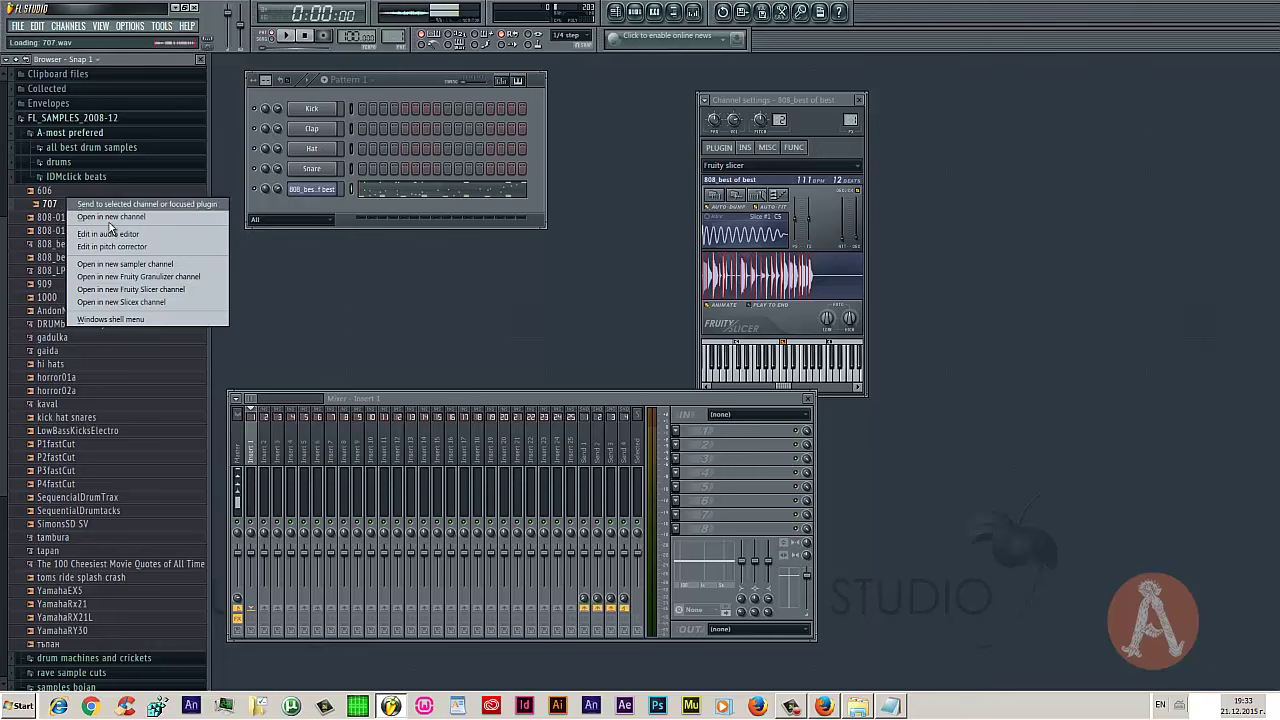
click(150, 289)
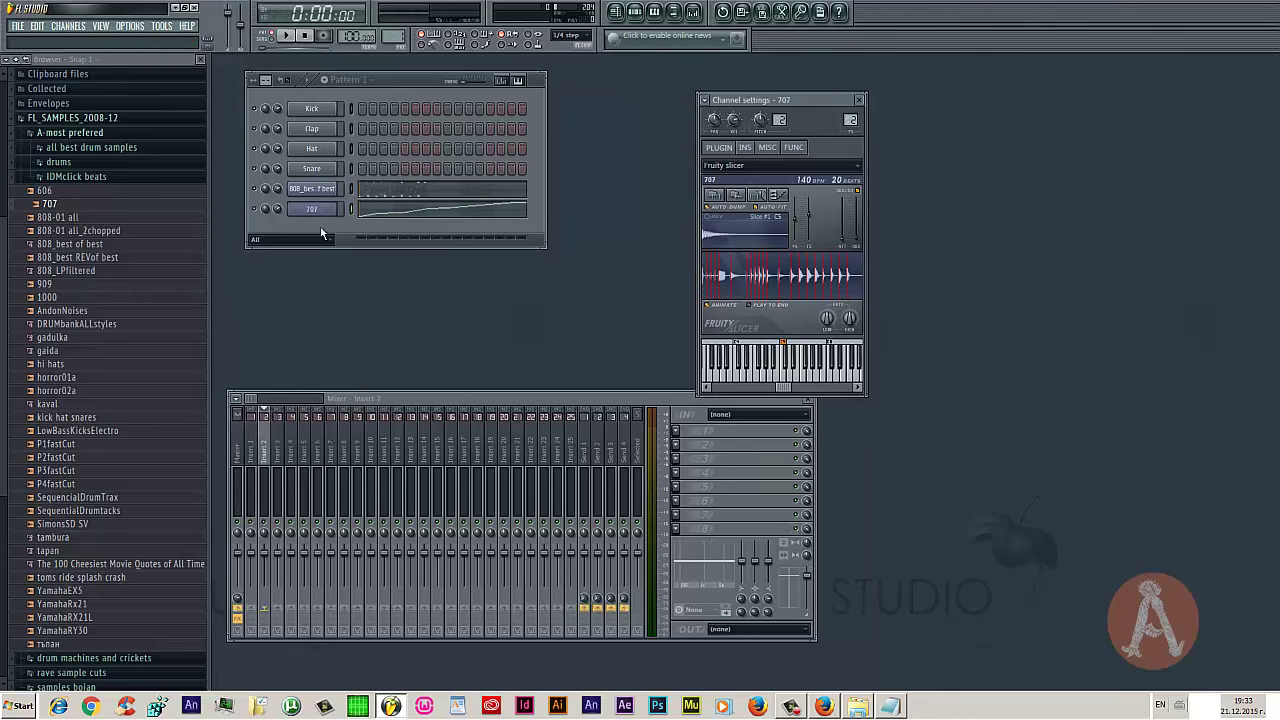
Adjust the loudness settings of the Fruity Limiter on the Master mixer track and close the plugin
click(258, 441)
click(743, 543)
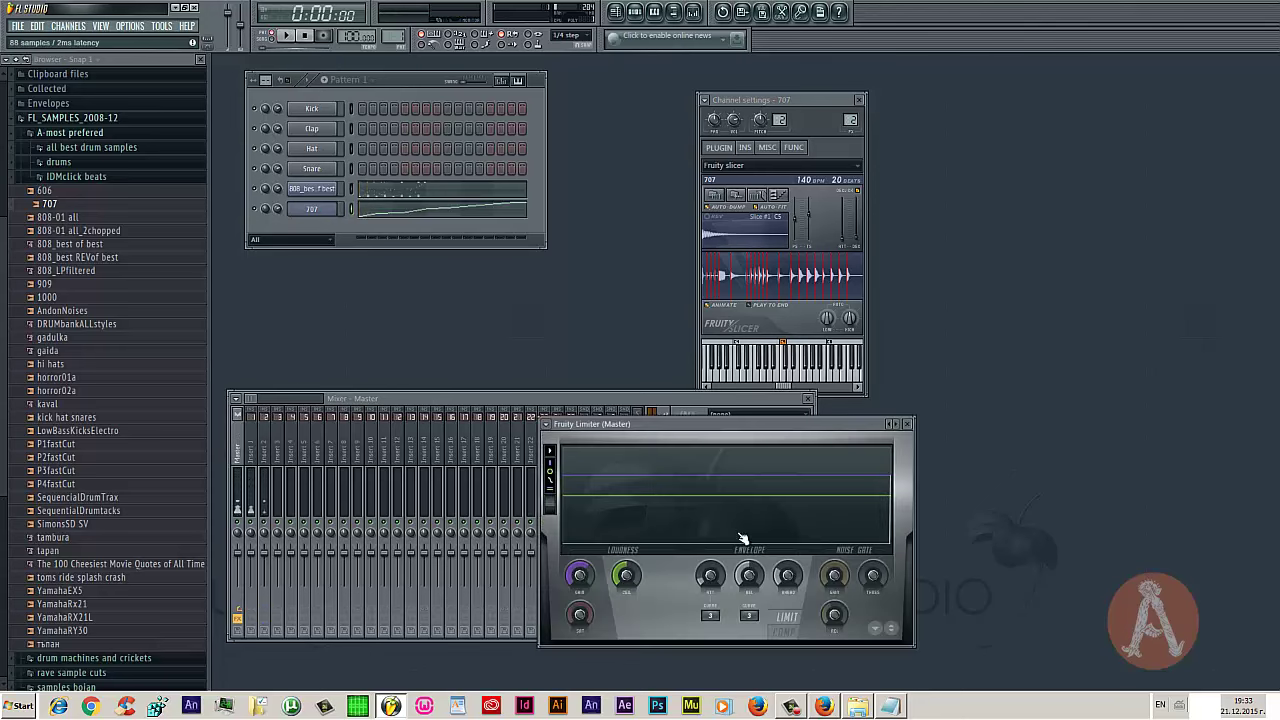
right_click(579, 574)
click(600, 526)
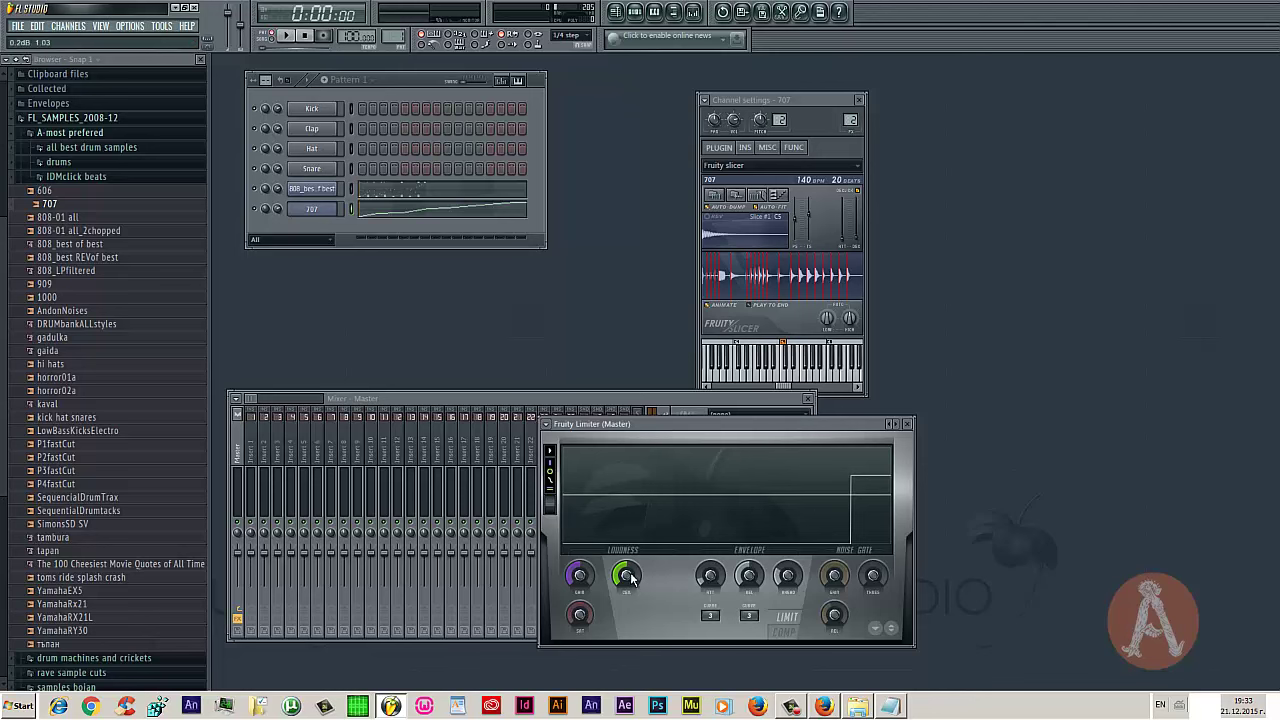
click(908, 424)
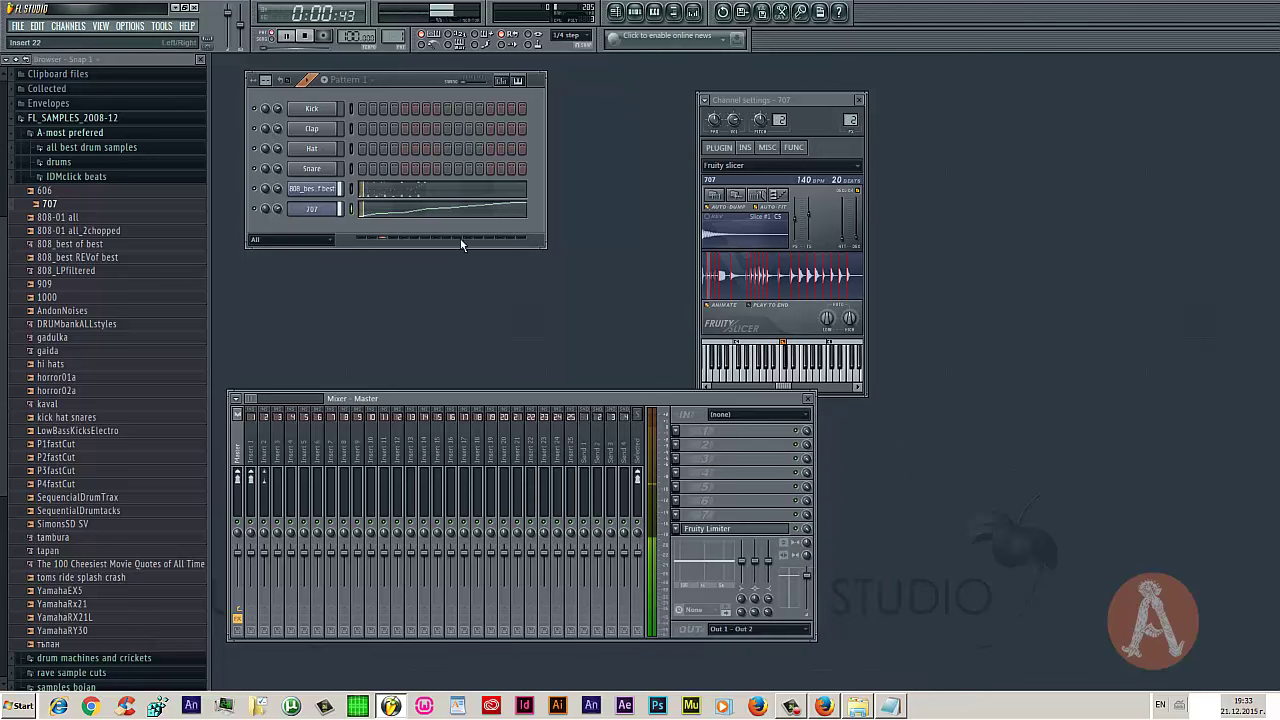
Open the 707 channel's piano roll and delete all its automatically placed slice notes
key(F7)
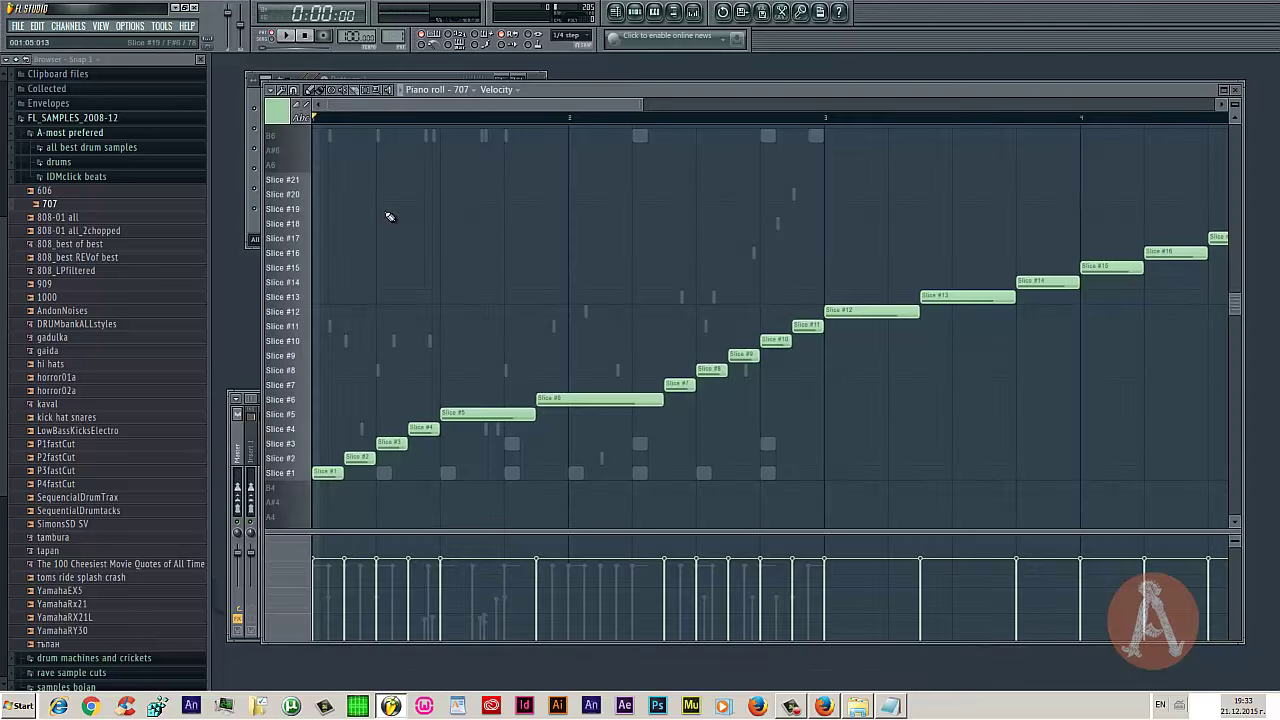
key(ctrl+a)
key(Delete)
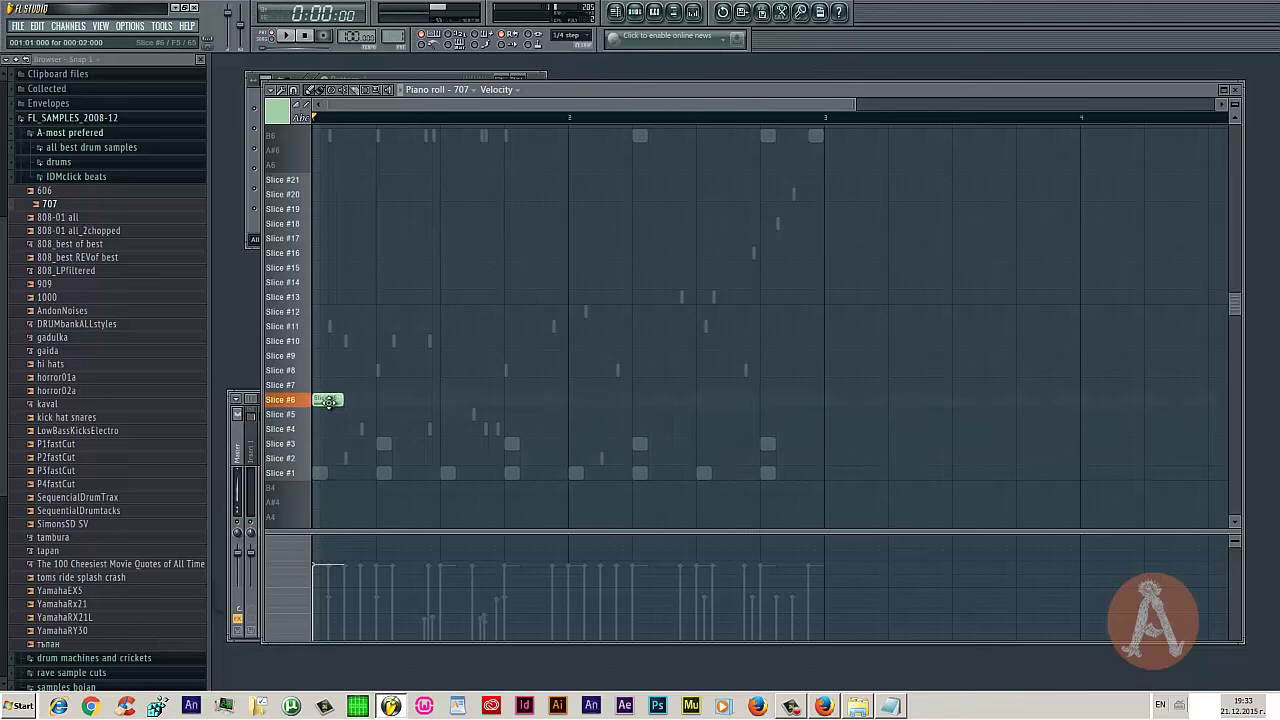
double_click(329, 401)
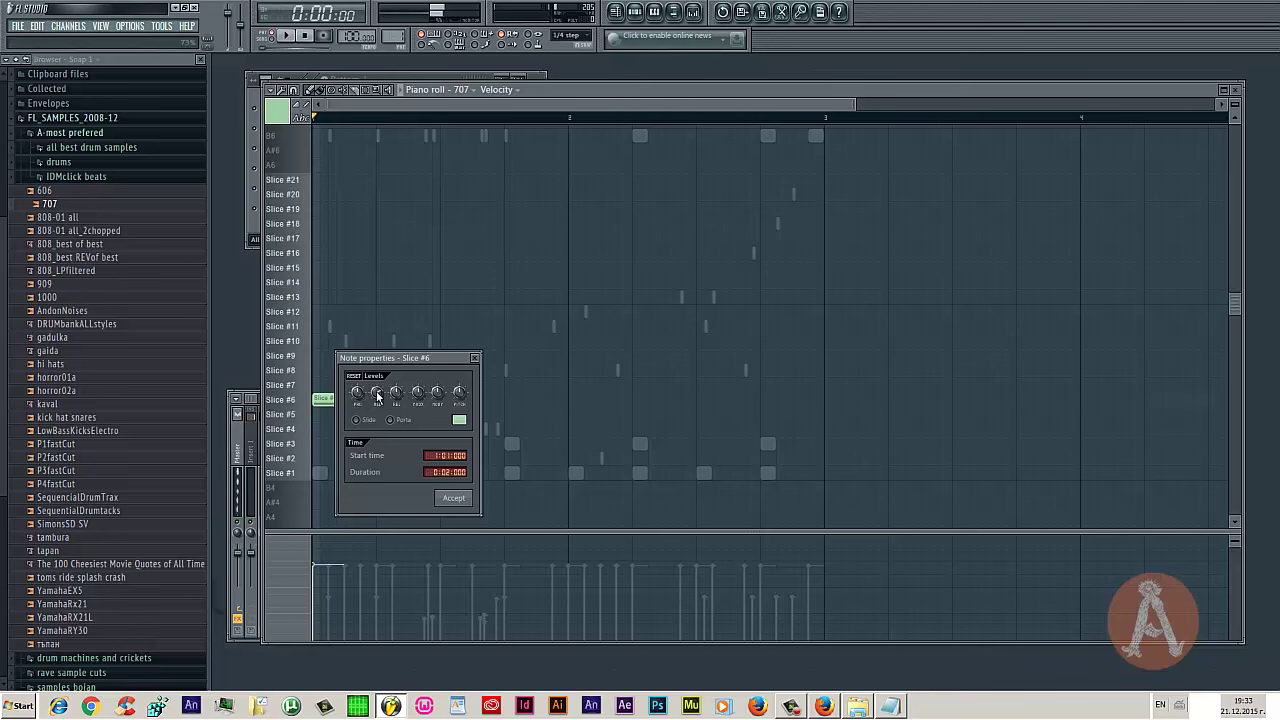
click(453, 498)
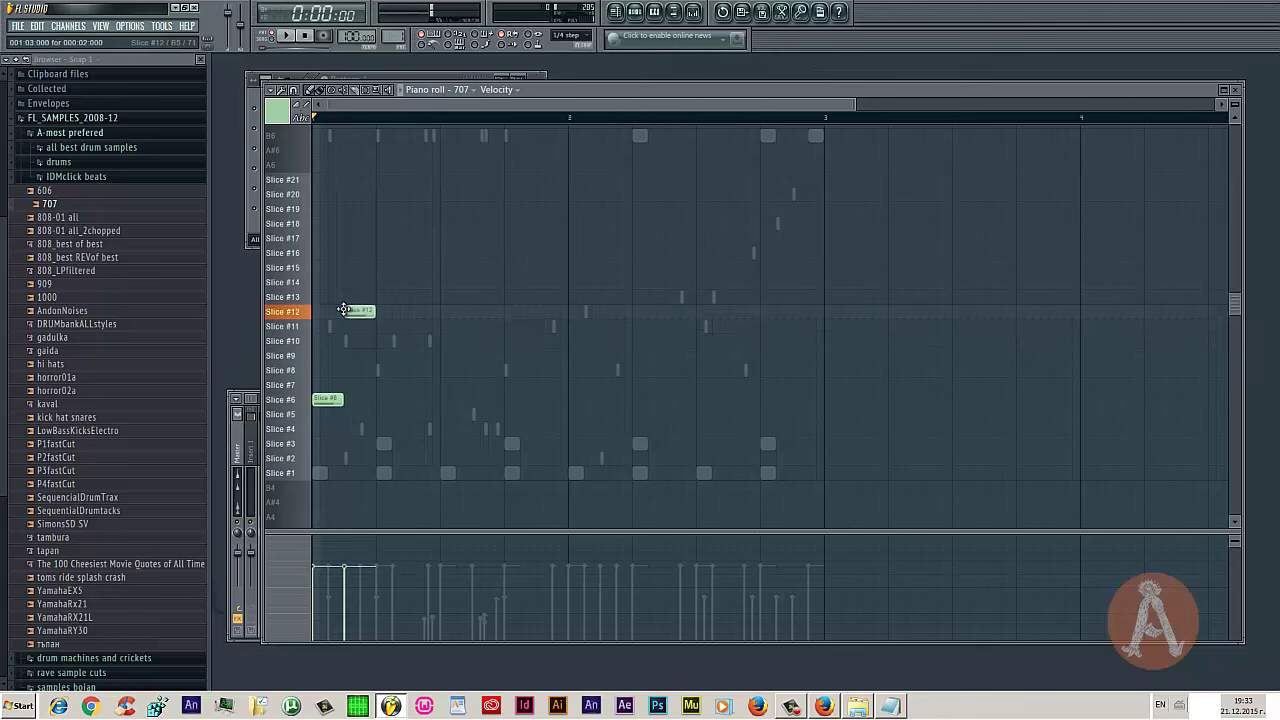
key(space)
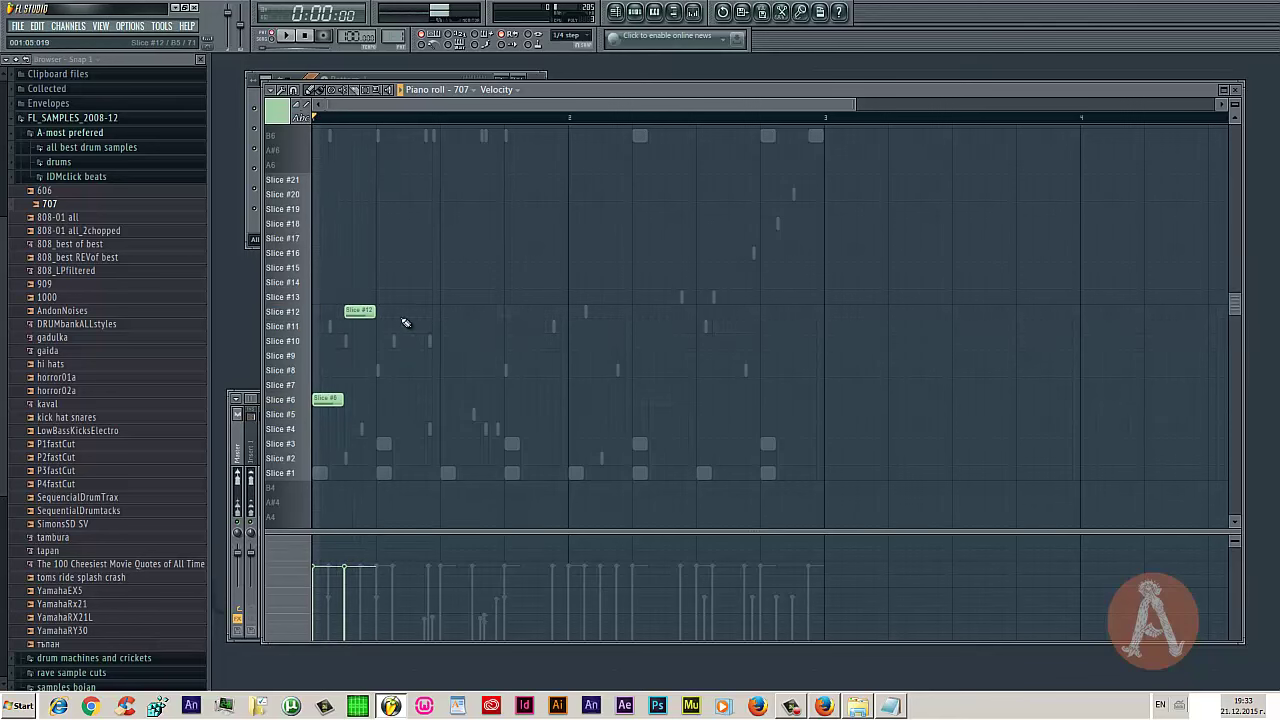
click(410, 312)
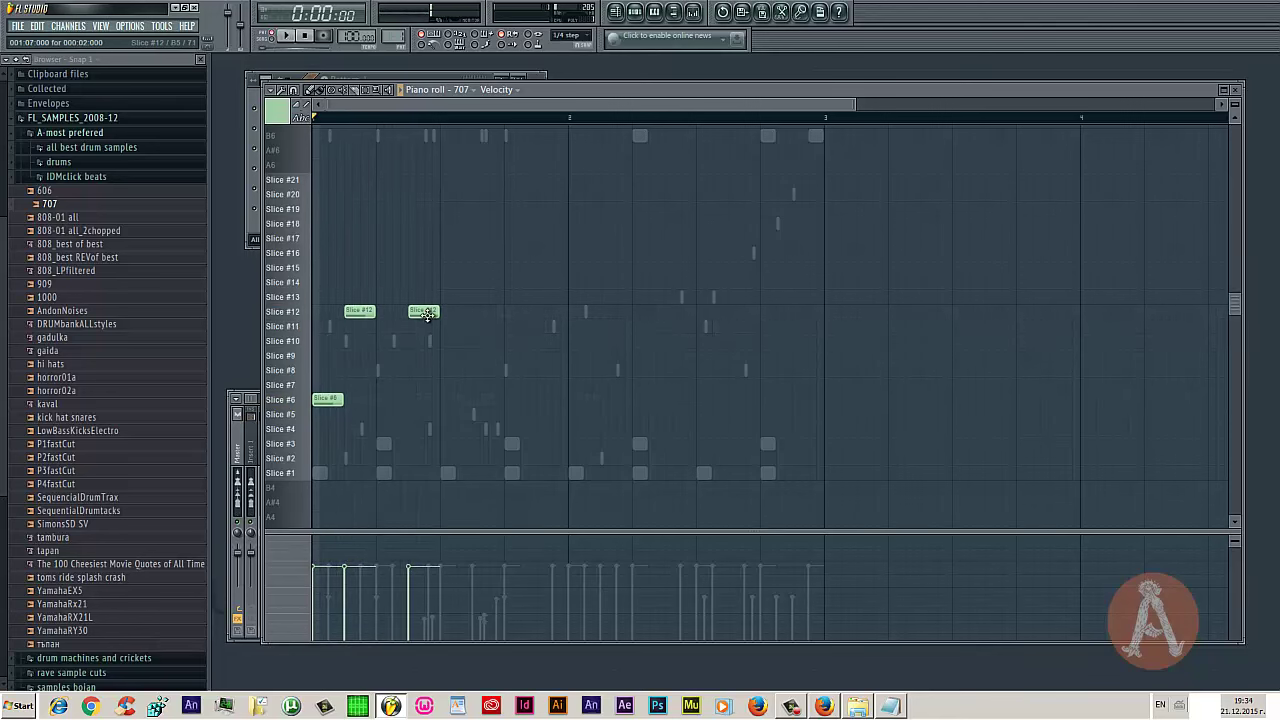
key(space)
drag(427, 314, 440, 312)
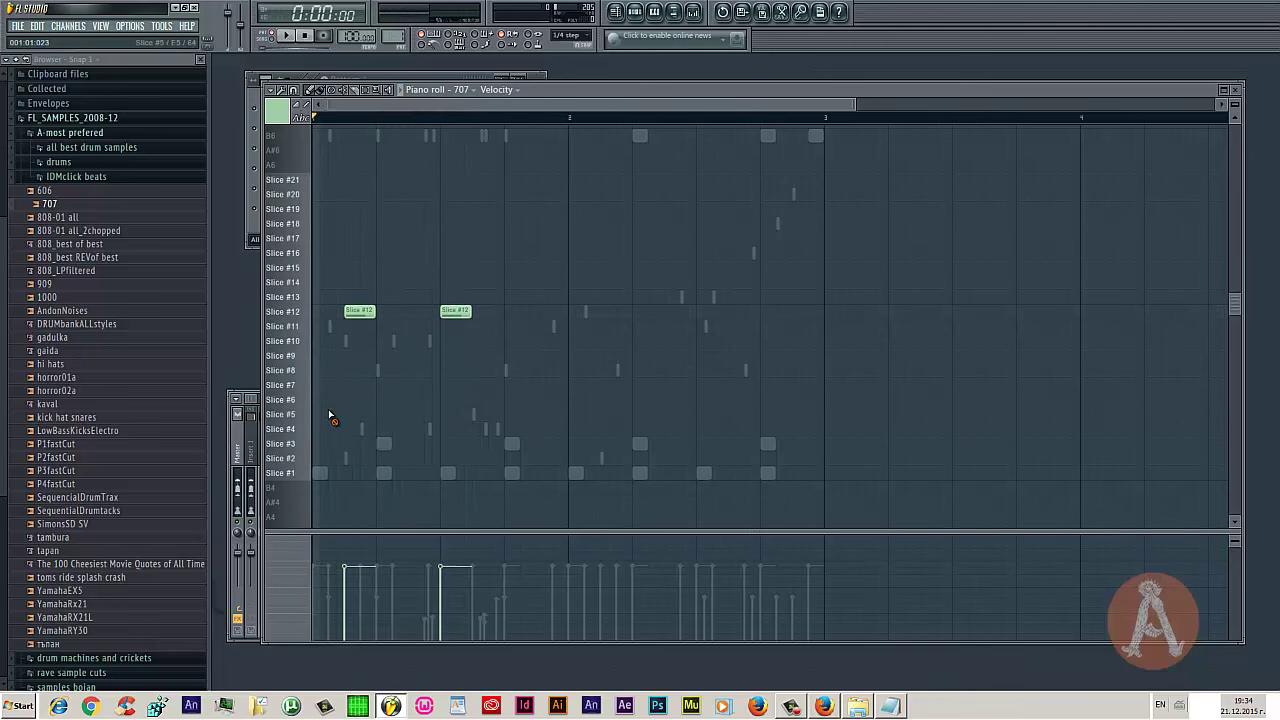
key(space)
Place Slice #12 on steps 5 and 13 of both bars, and short Slice #13 on bar 1 steps 4, 12 and bar 2 step 12
click(405, 315)
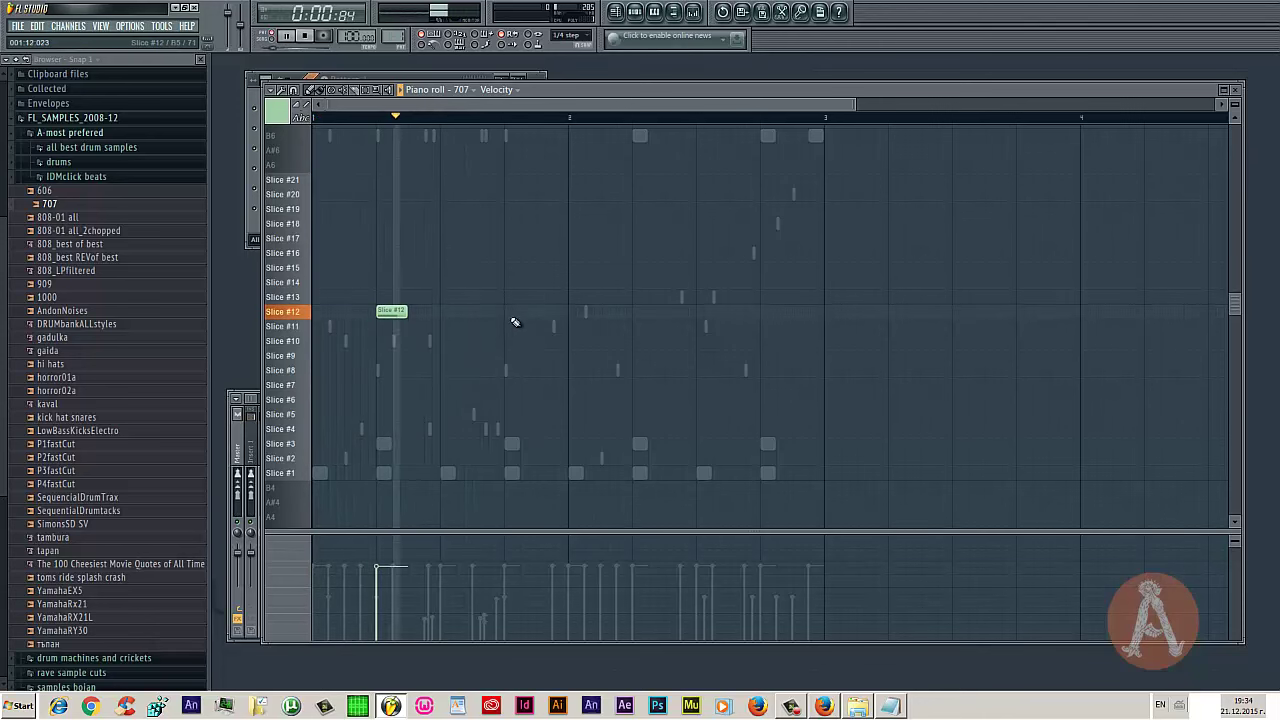
click(636, 311)
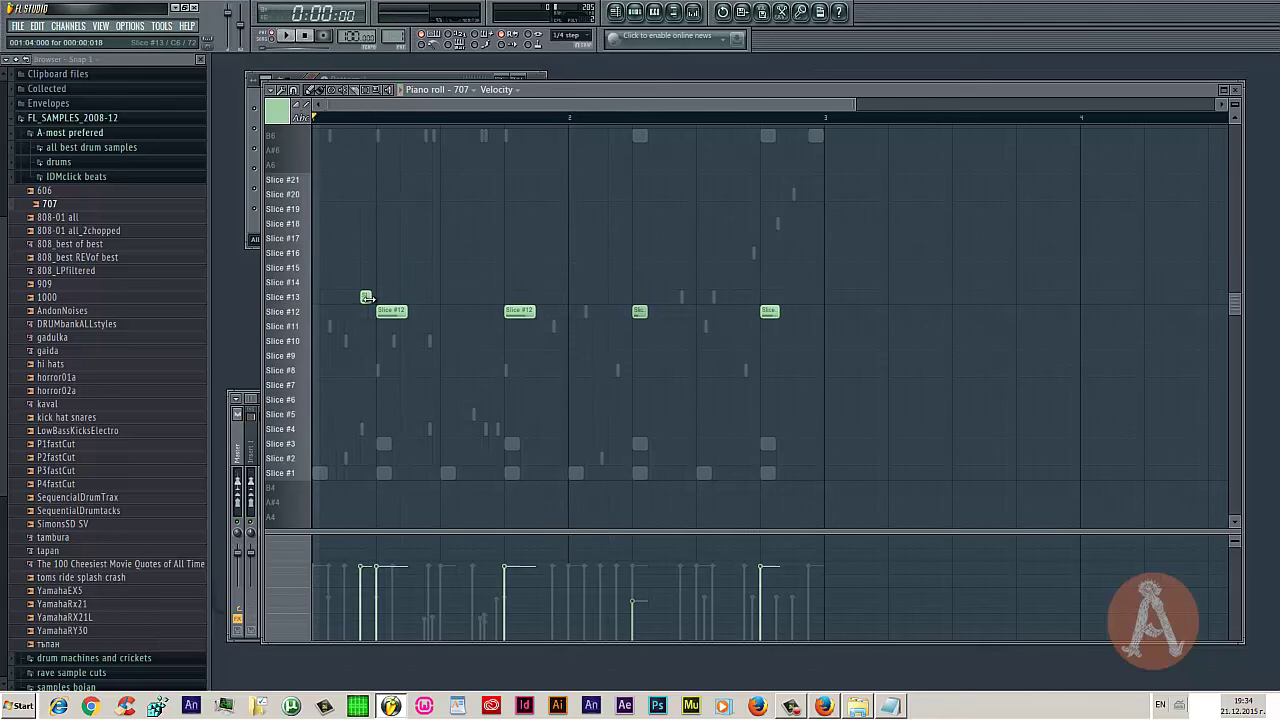
click(427, 297)
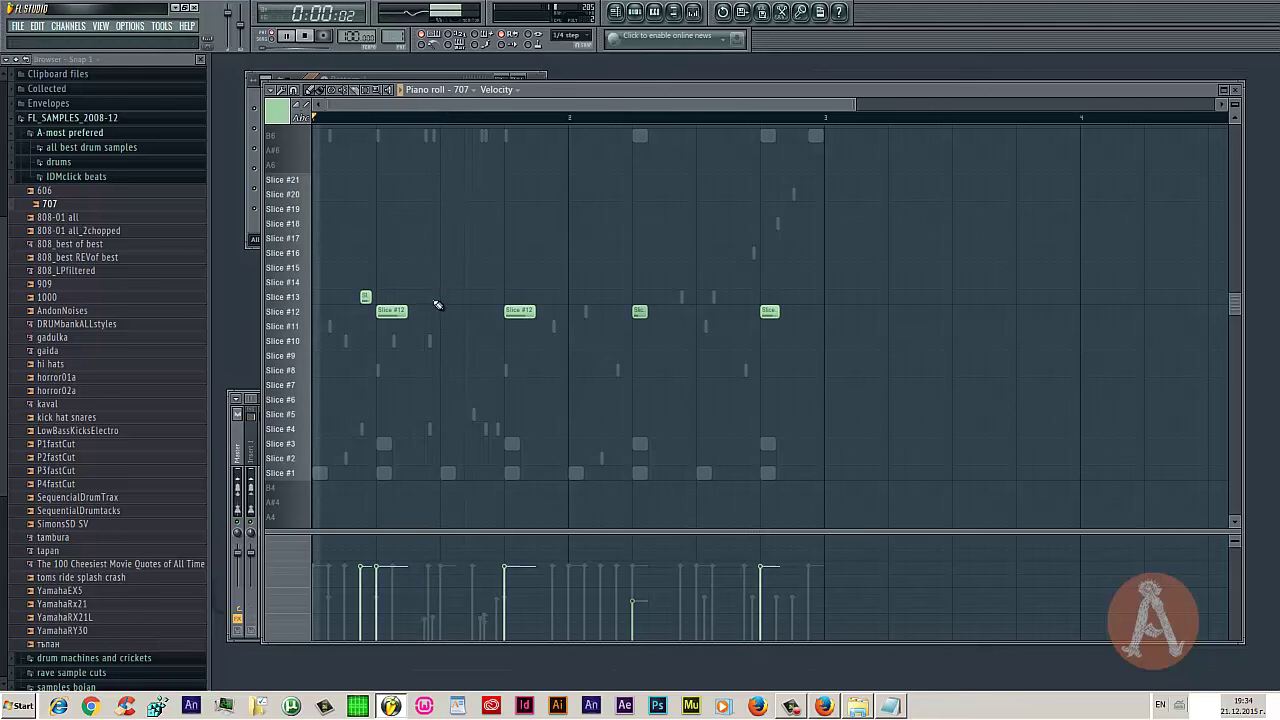
click(492, 298)
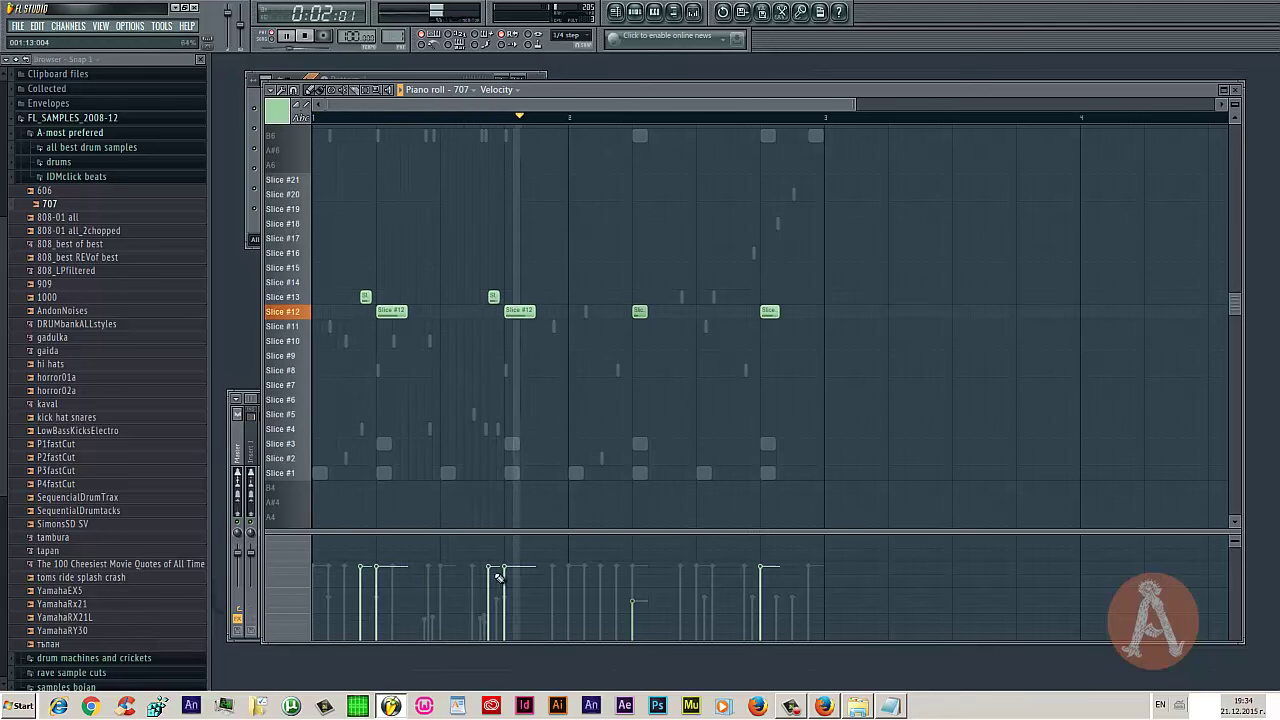
click(750, 298)
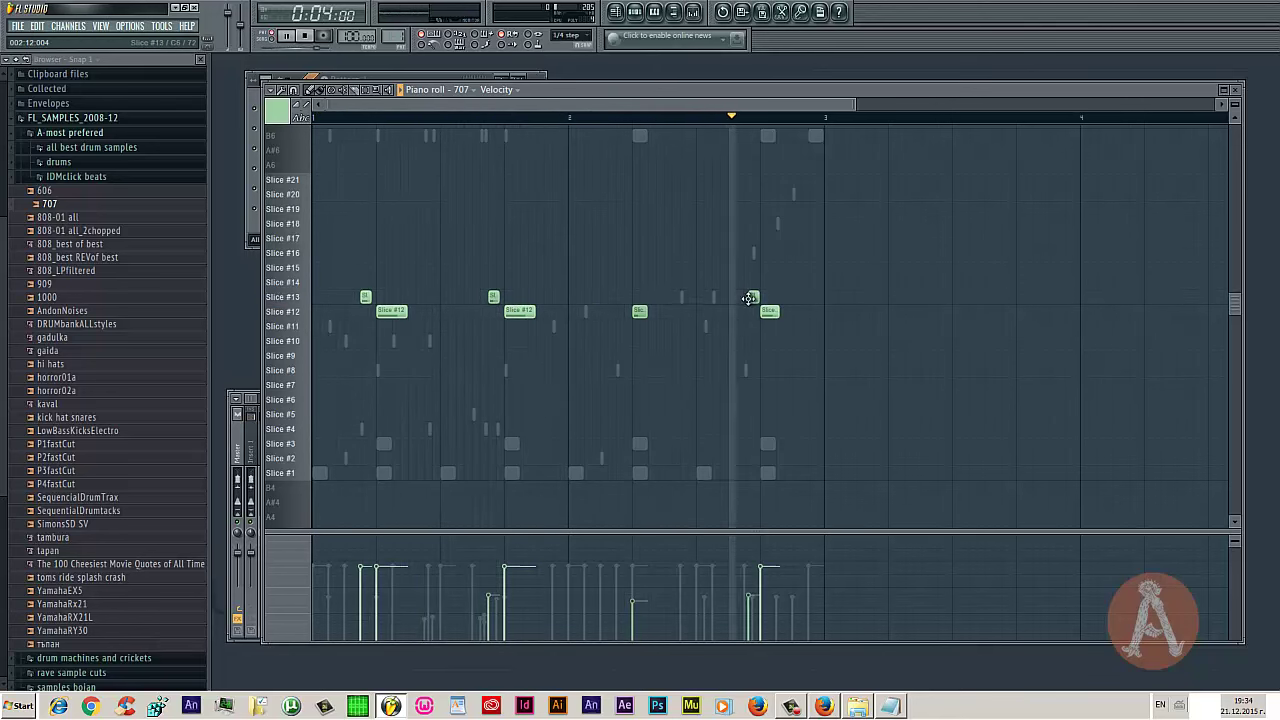
Place Slice #13 on bar 2 step 16 and Slice #8 on bar 1 steps 2, 3, 8, 10, 15 and 16, softening the last two
key(q)
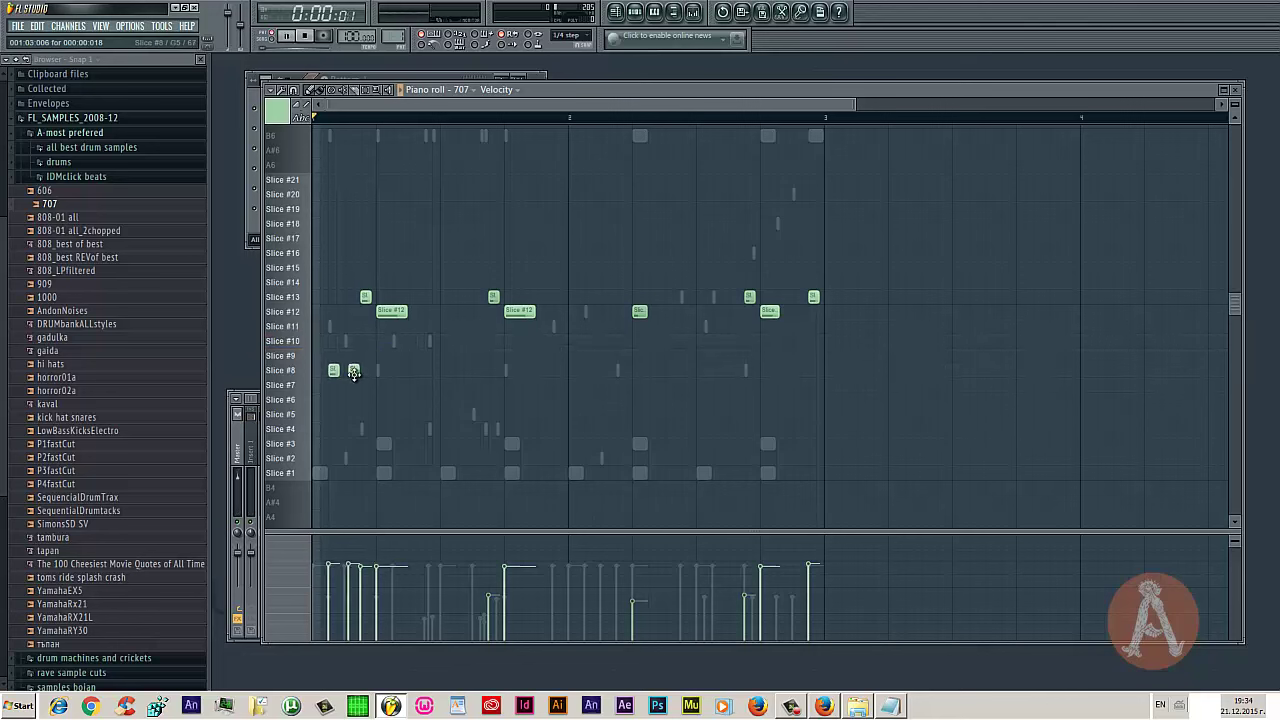
drag(353, 372, 350, 372)
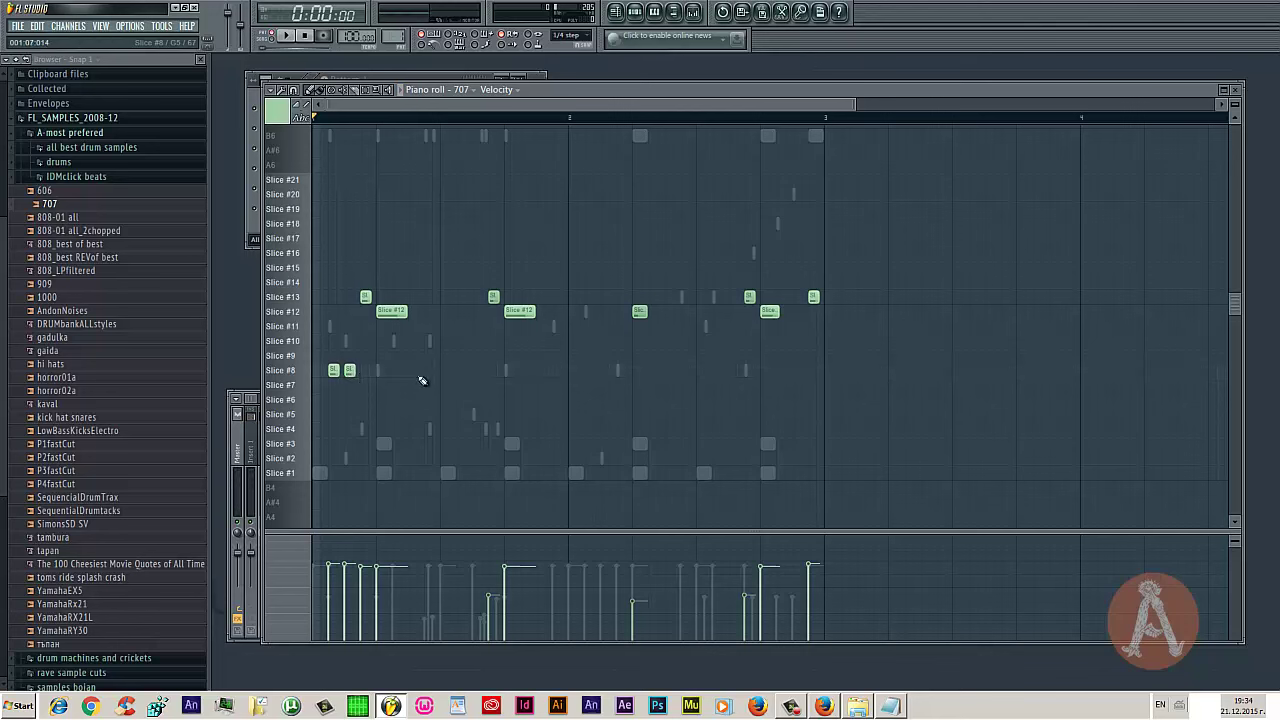
click(461, 371)
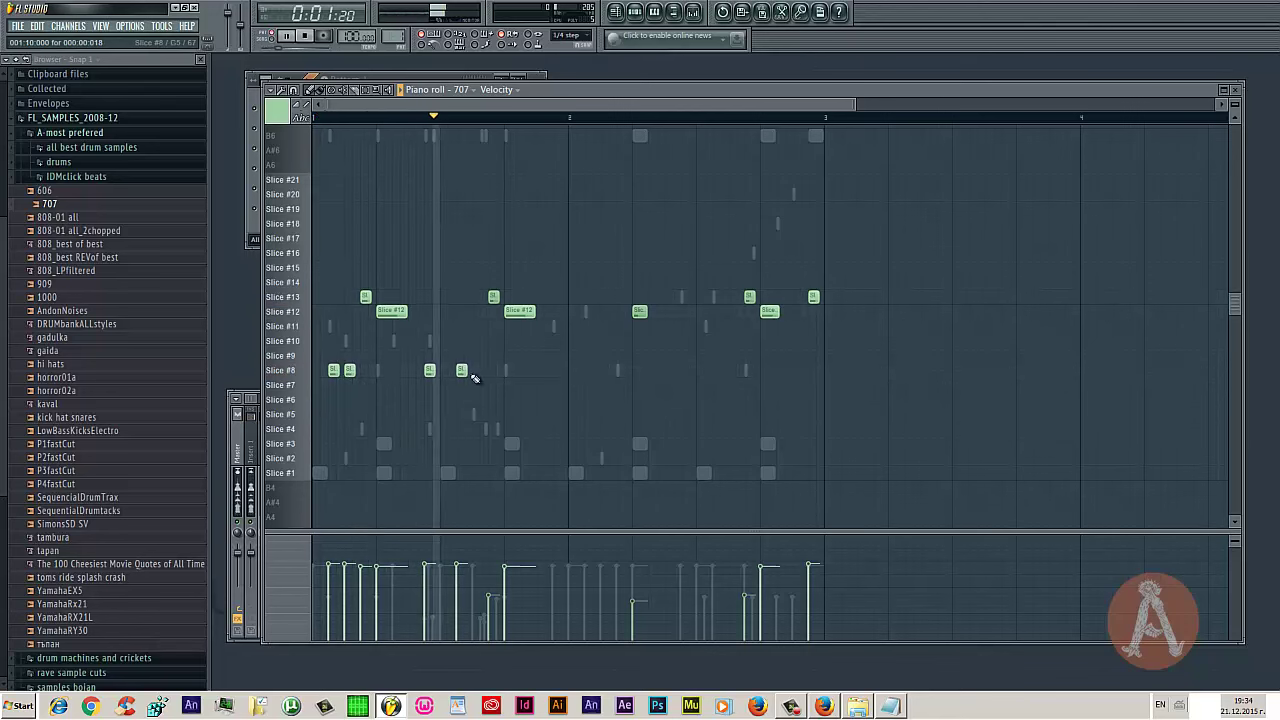
key(space)
click(557, 371)
click(541, 371)
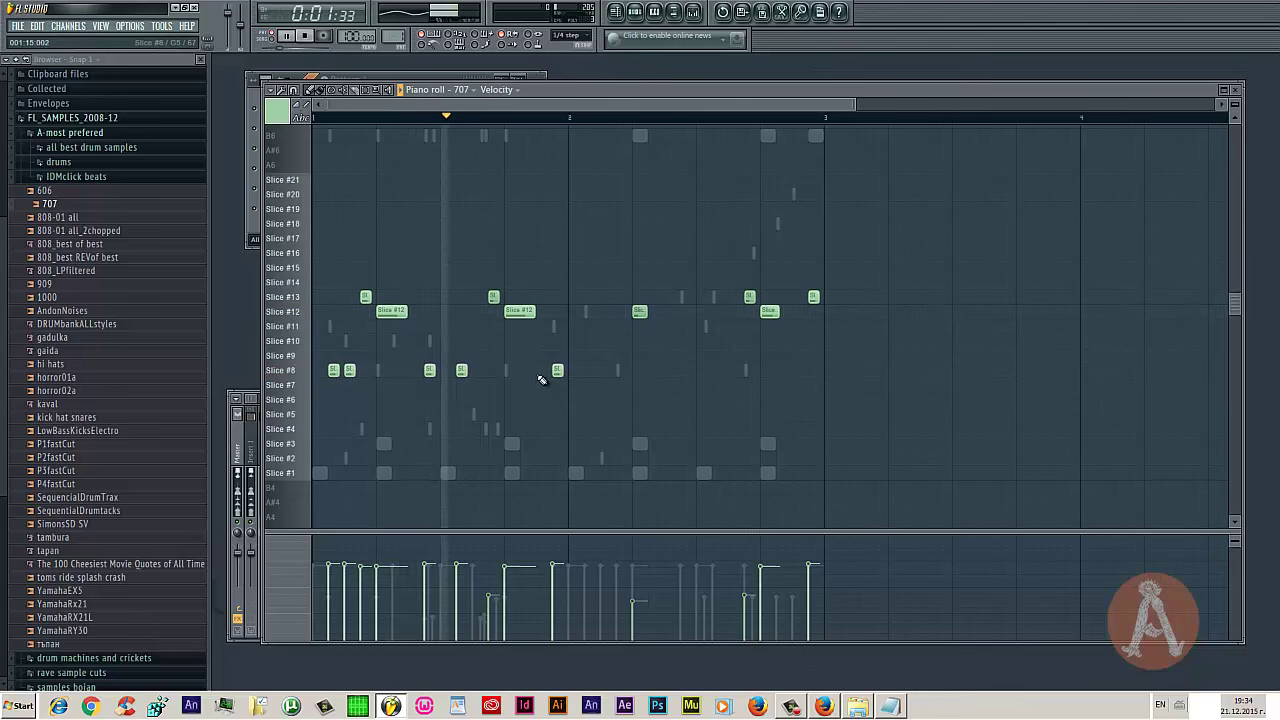
drag(553, 587, 537, 591)
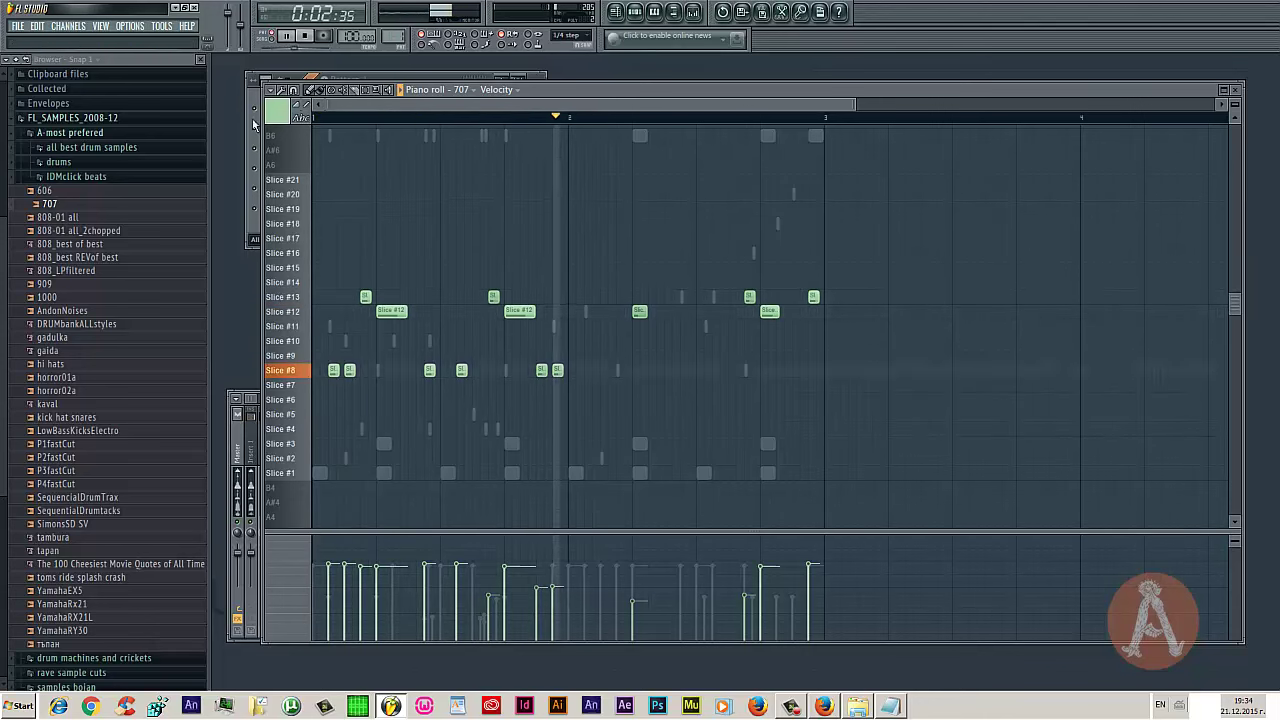
Bring up the step sequencer, open the 707 channel's settings, and show the mixer
right_click(231, 20)
key(Escape)
key(F6)
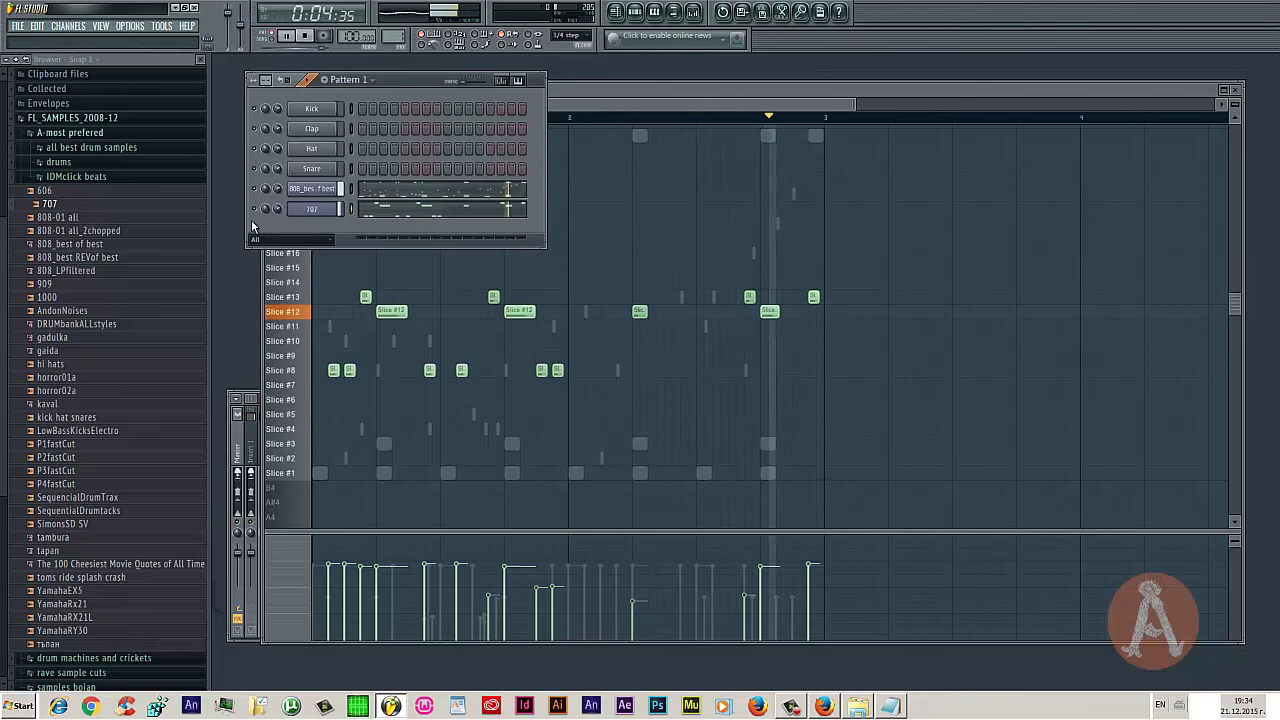
right_click(303, 211)
key(Escape)
click(304, 210)
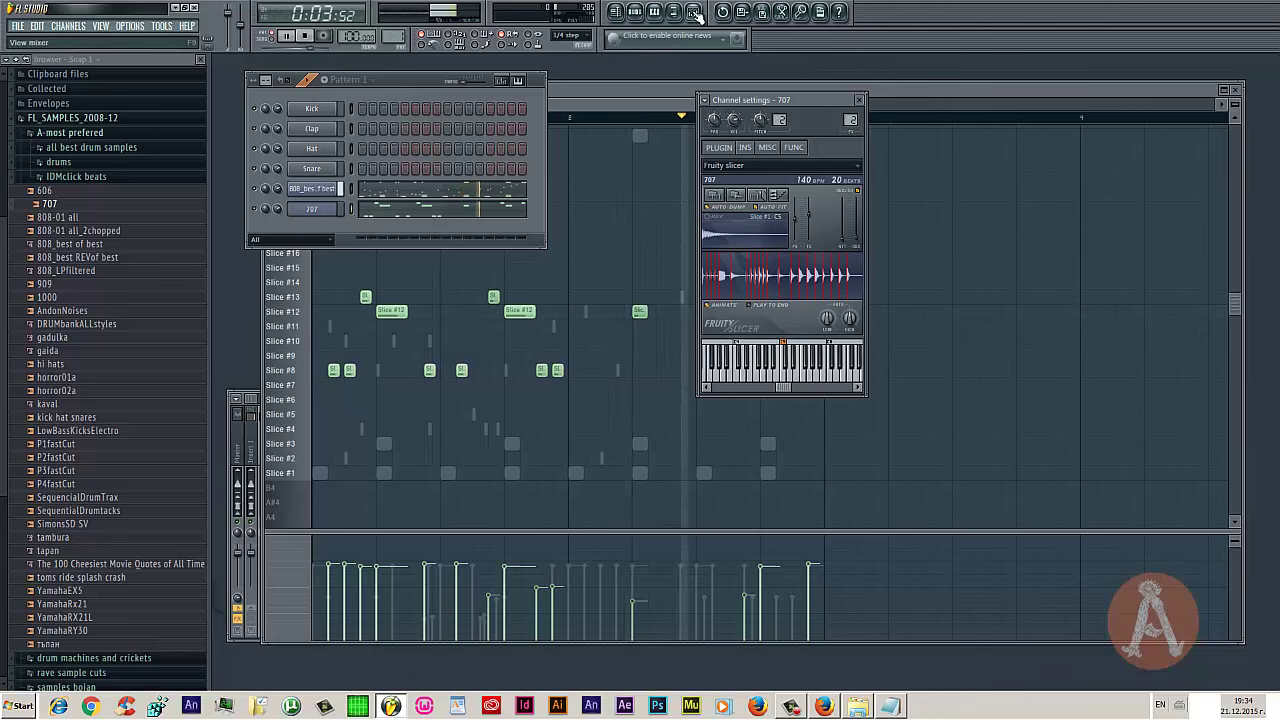
key(F9)
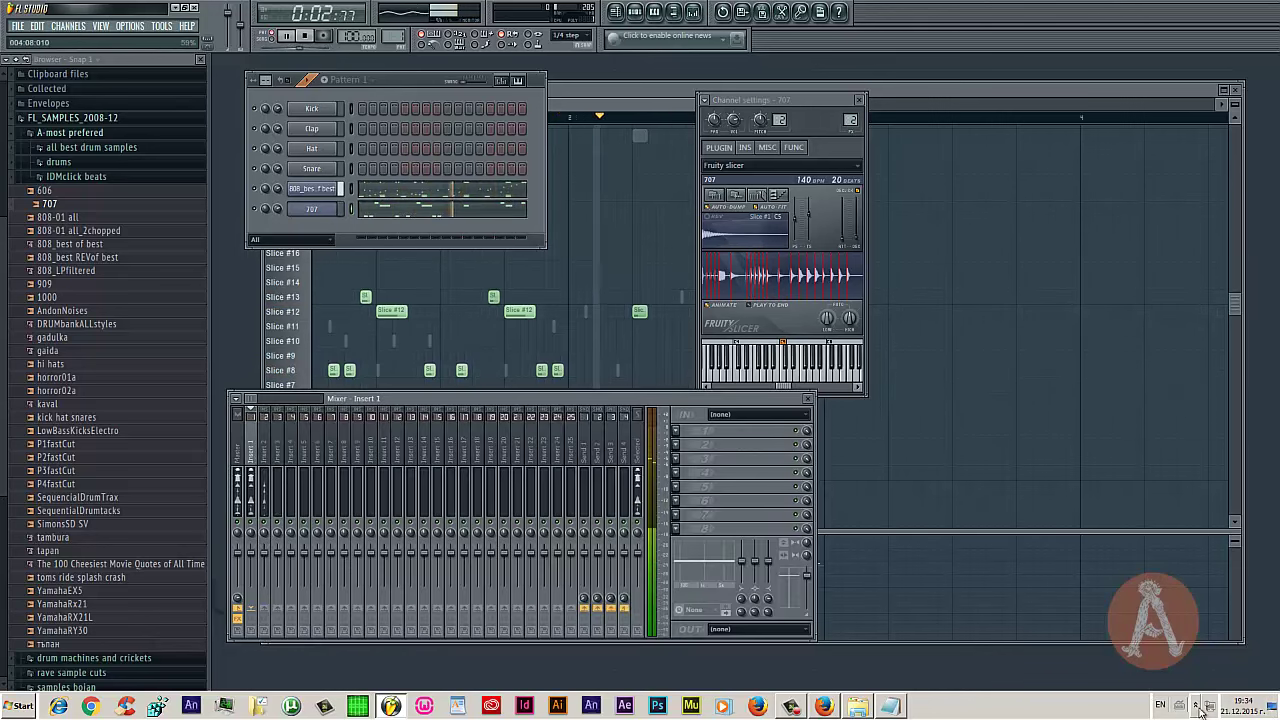
Check the system volume control, dismiss it, and reopen the 707 channel's piano roll
click(1196, 705)
click(1174, 629)
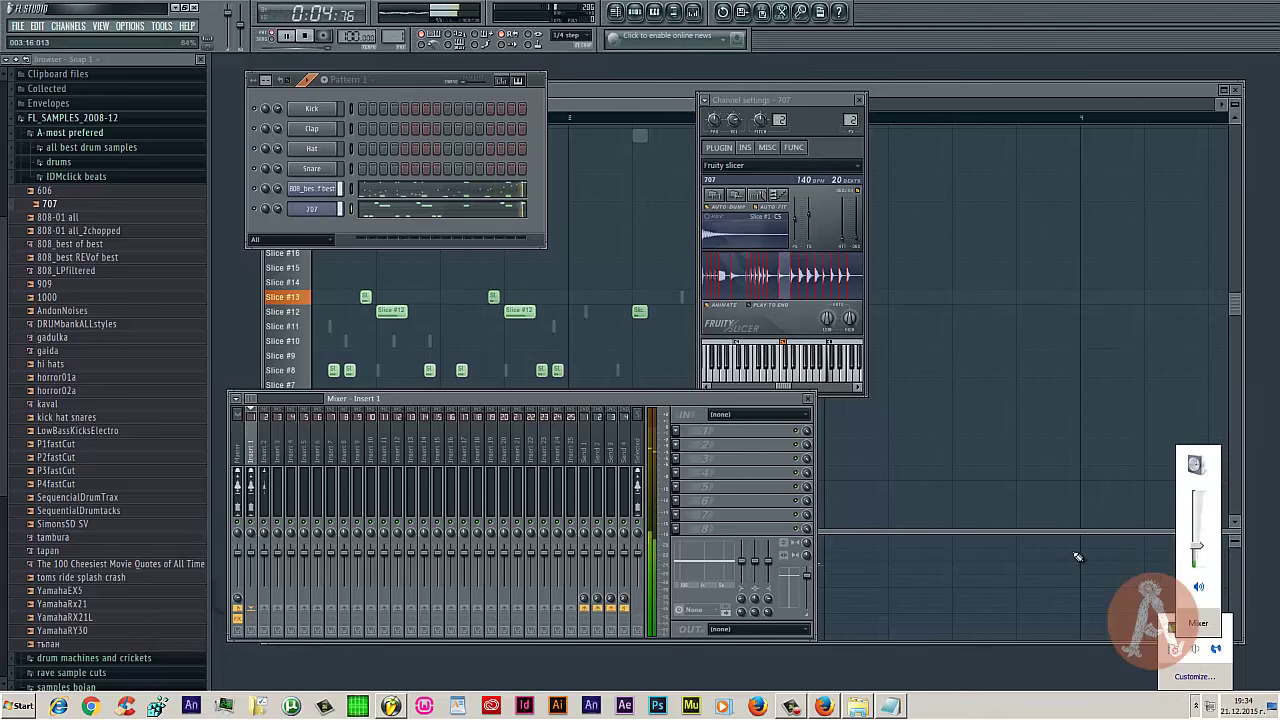
click(412, 80)
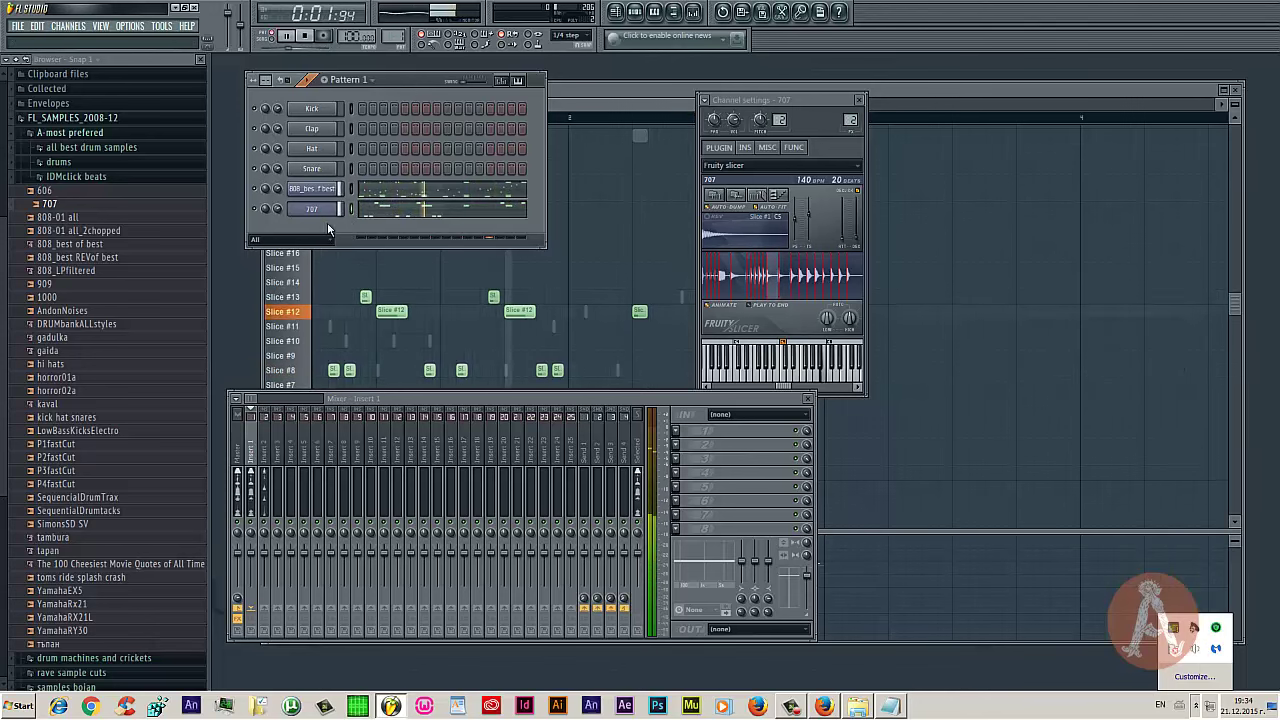
key(F5)
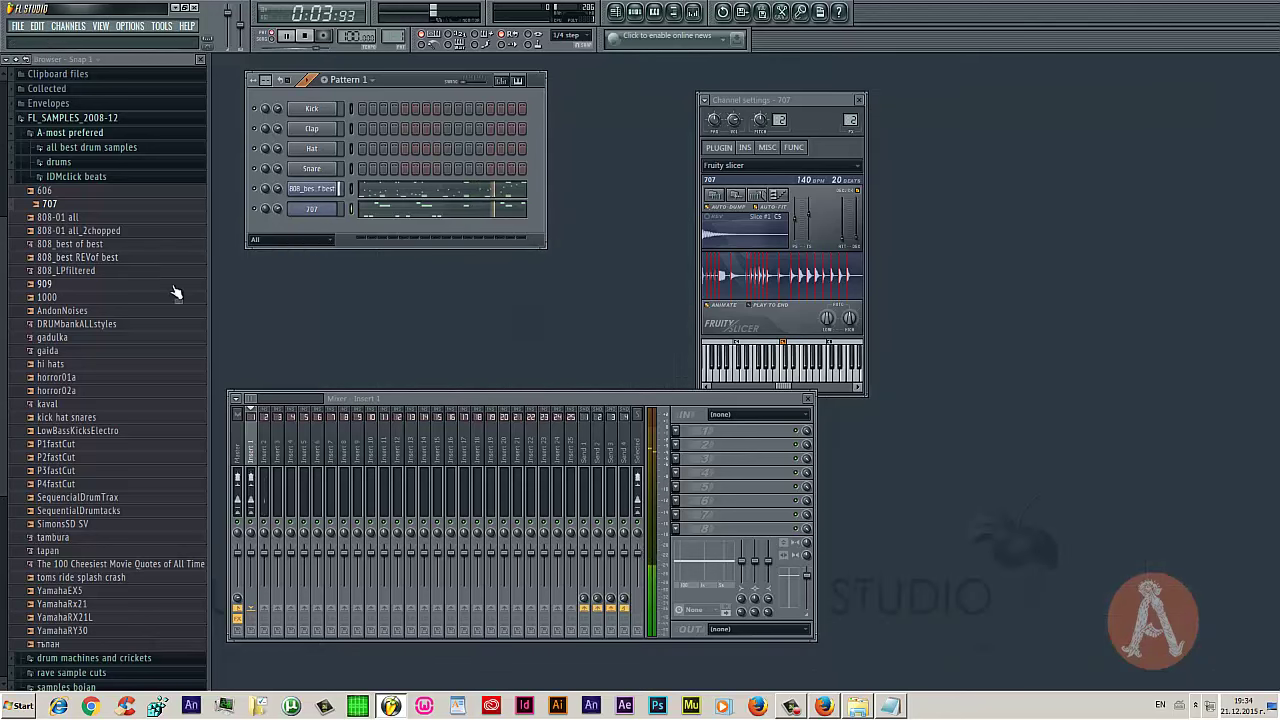
click(418, 218)
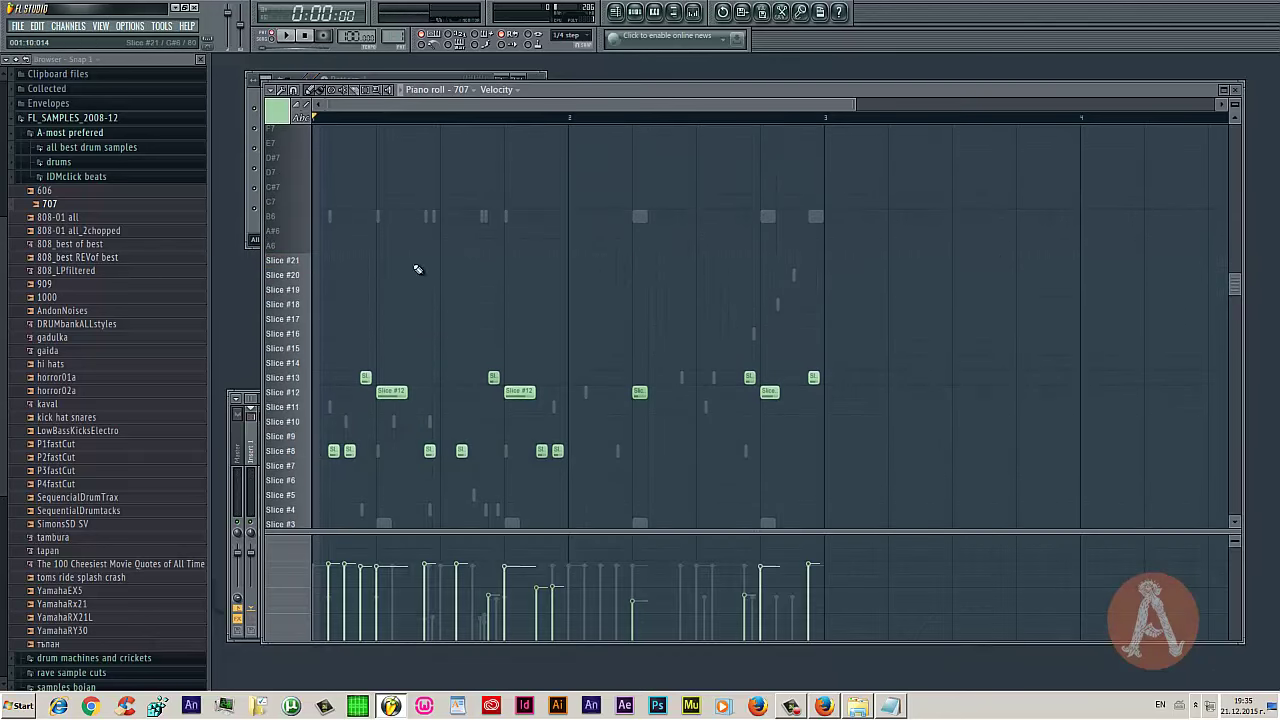
Place Slice #21 on steps 5 and 13 of bar 1 and on step 5 of bar 2
click(381, 260)
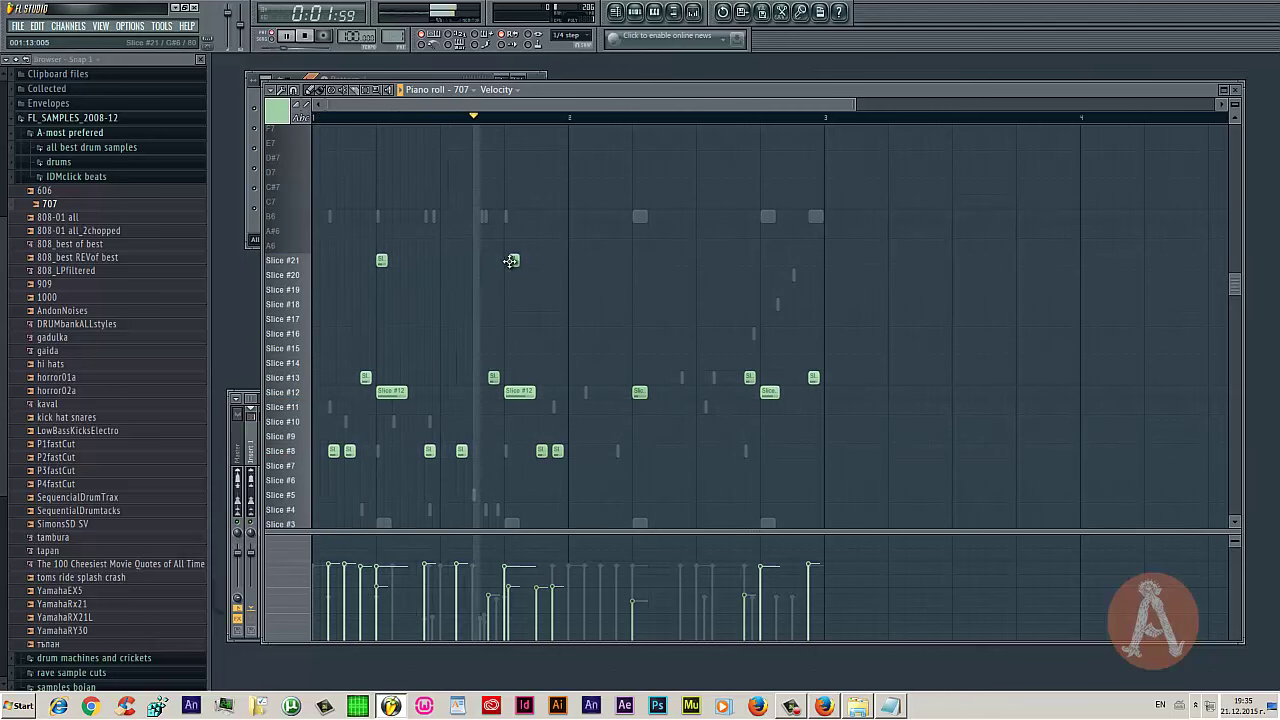
click(510, 260)
key(space)
click(634, 261)
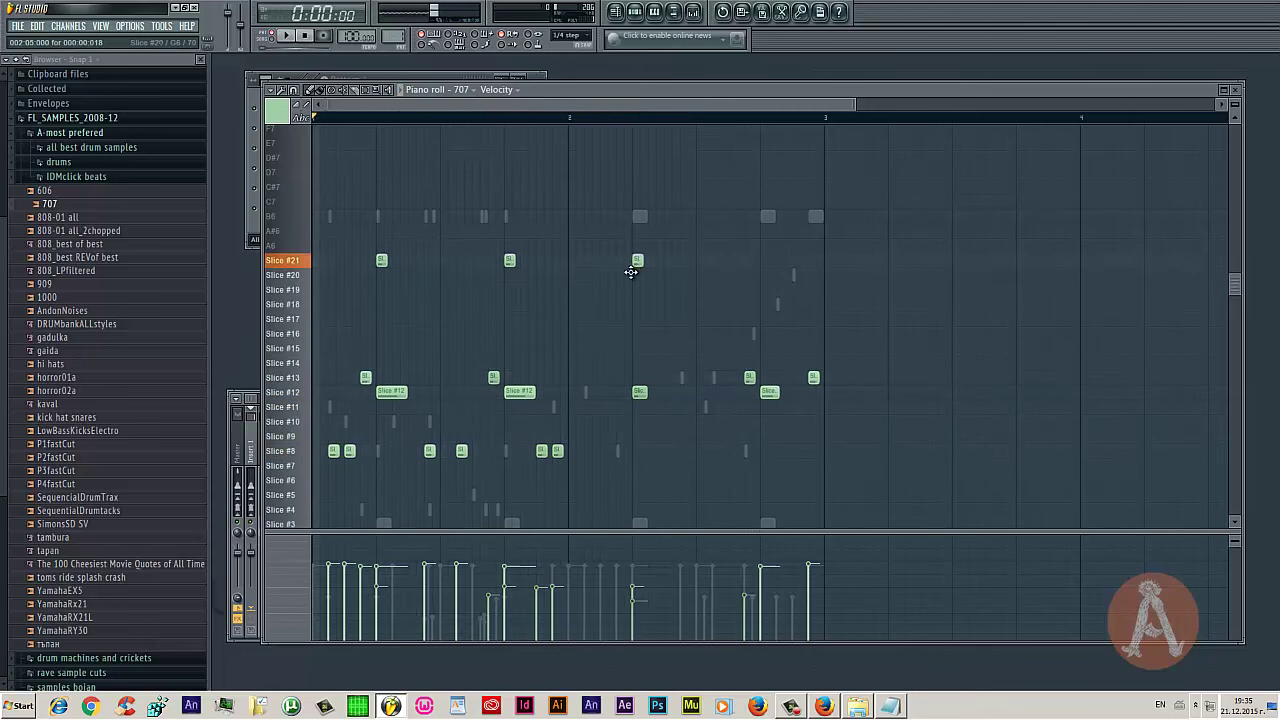
key(space)
Place Slice #20 on bar 2 steps 8, 13 and 16, and put Slice #21 back on bar 2 step 5
click(766, 274)
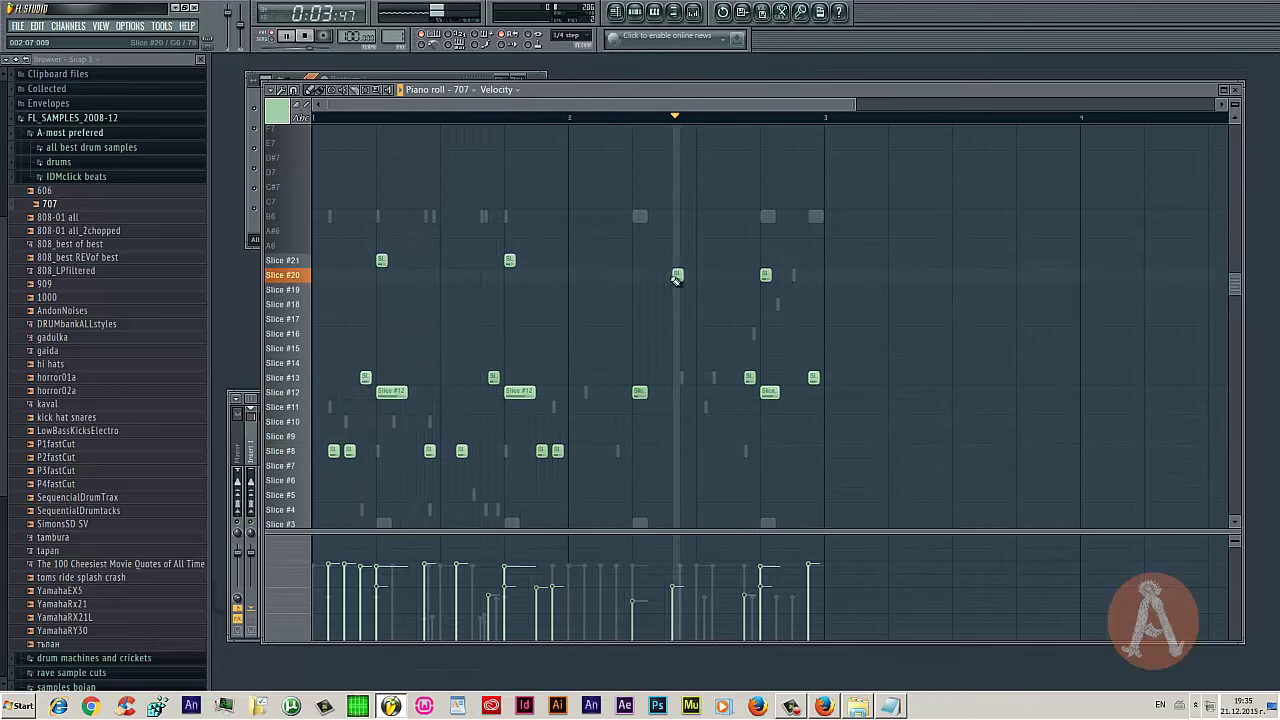
key(space)
key(space)
drag(766, 275, 813, 275)
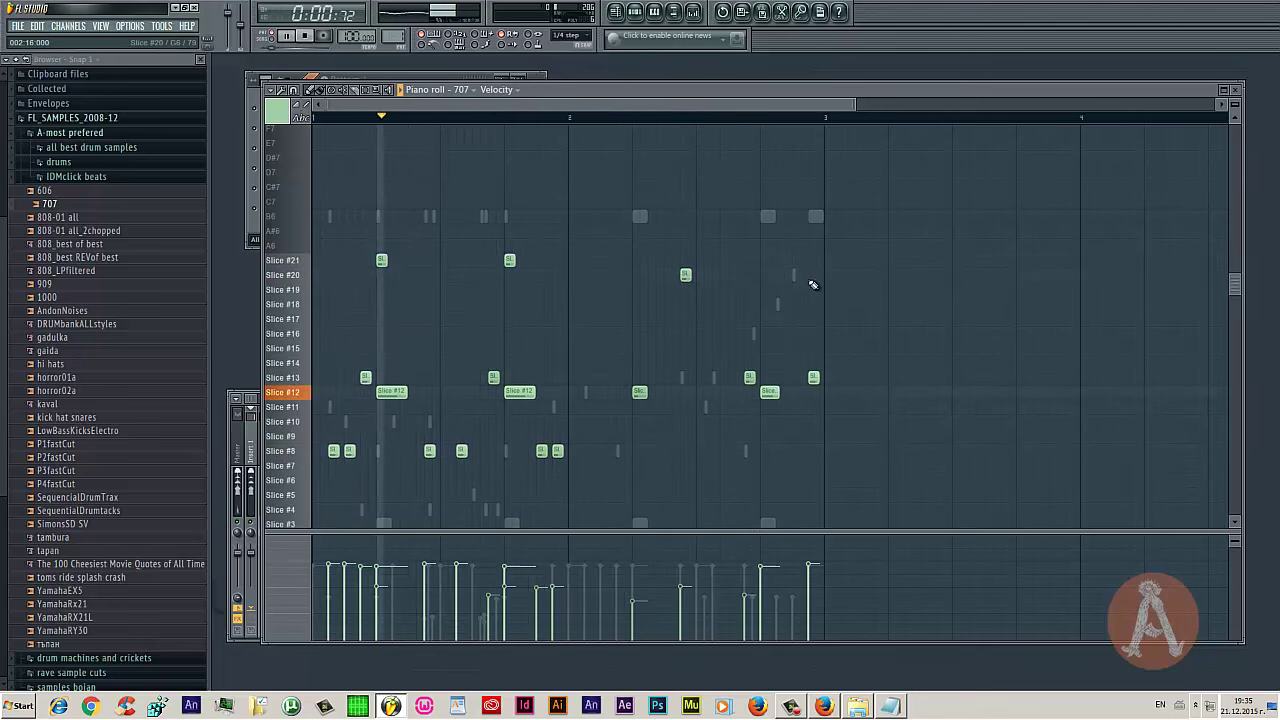
click(637, 261)
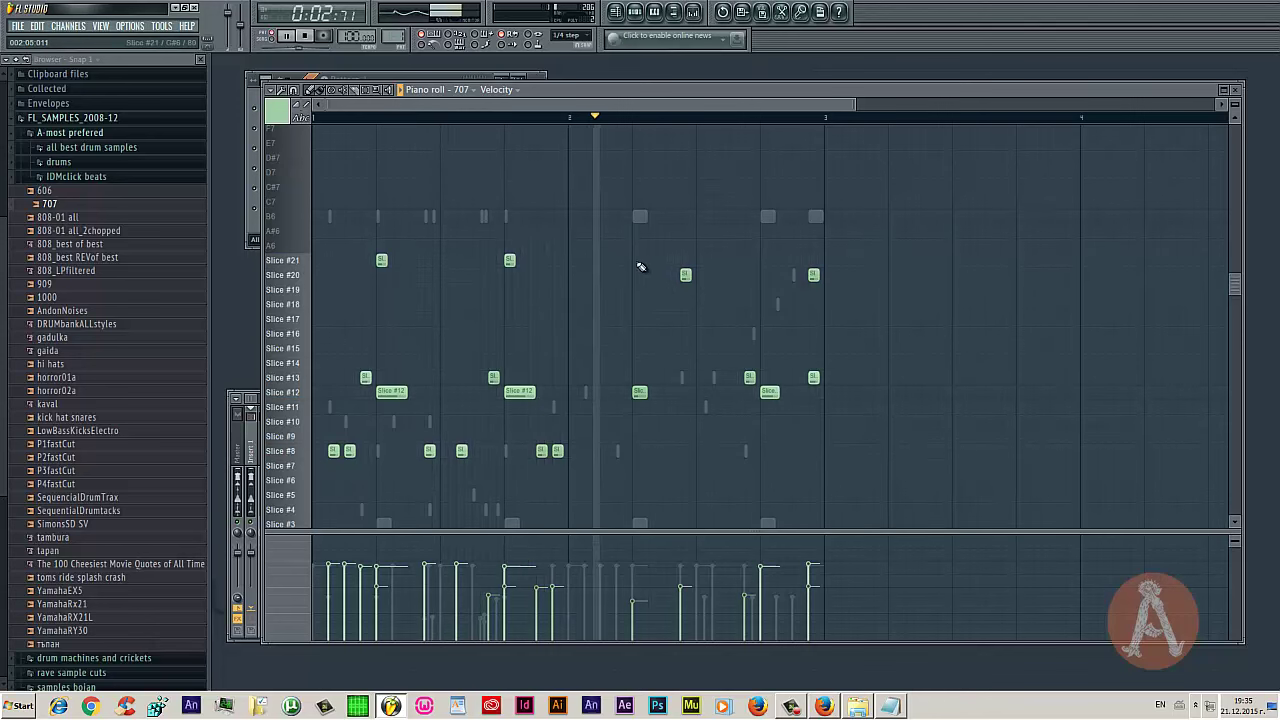
click(766, 275)
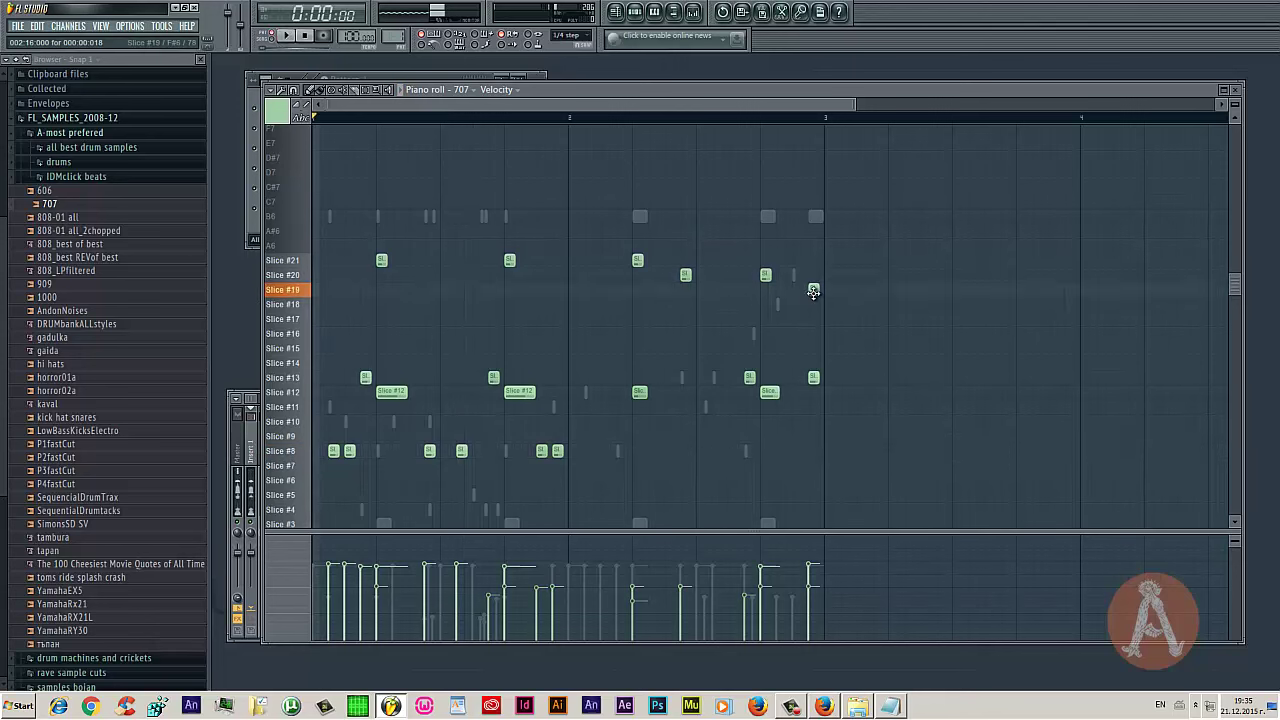
Shift the bar 2 step 8 and step 16 upper notes to Slice #19, and add Slice #18 on bar 2 step 10
drag(686, 275, 686, 290)
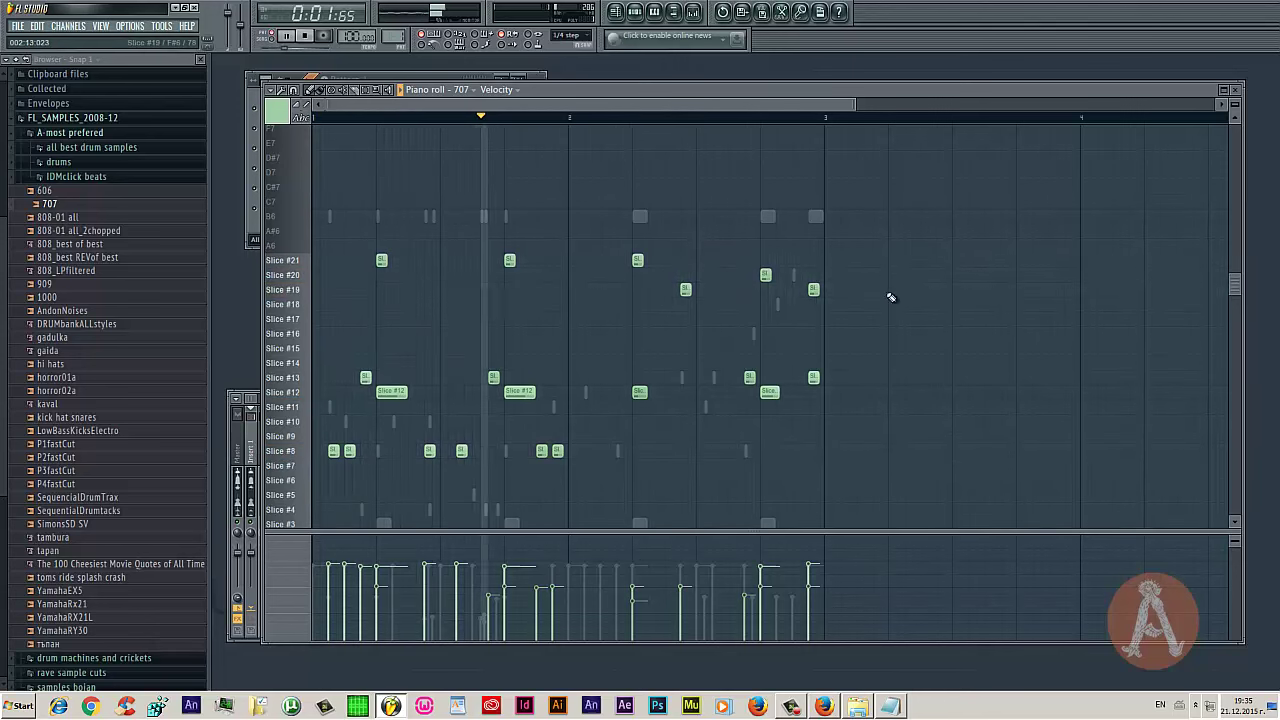
drag(813, 289, 813, 275)
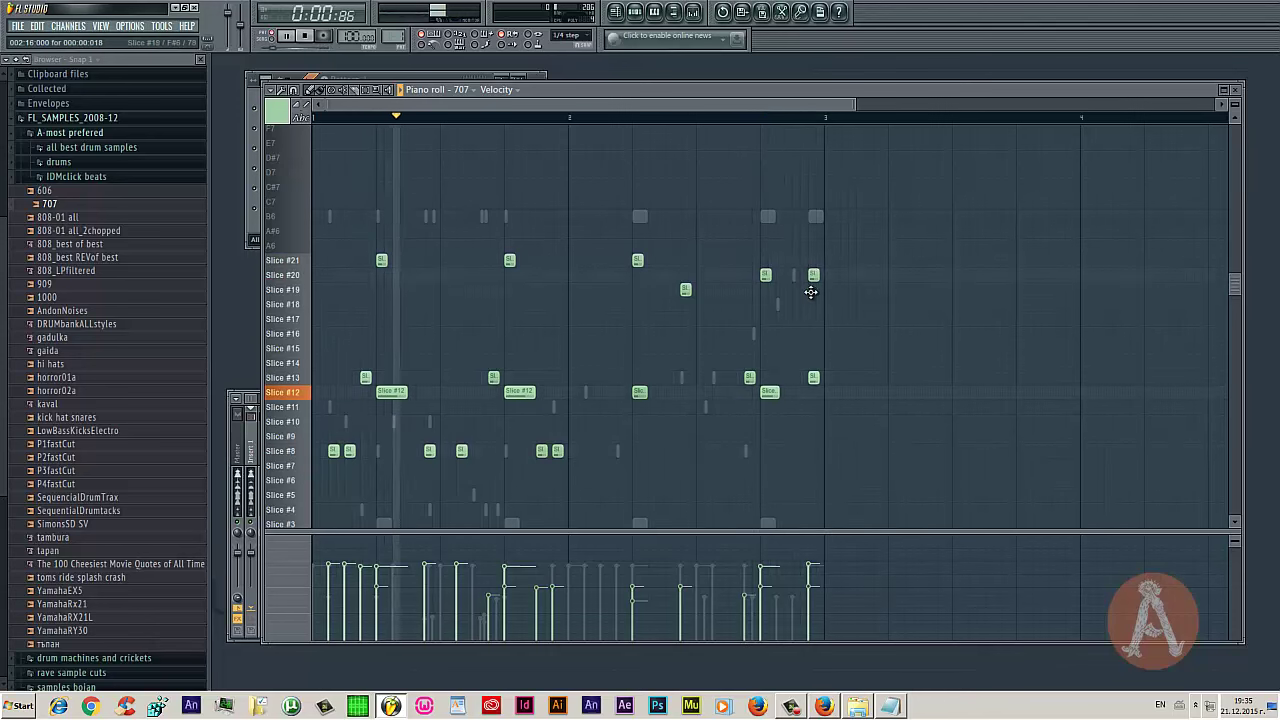
drag(813, 277, 812, 291)
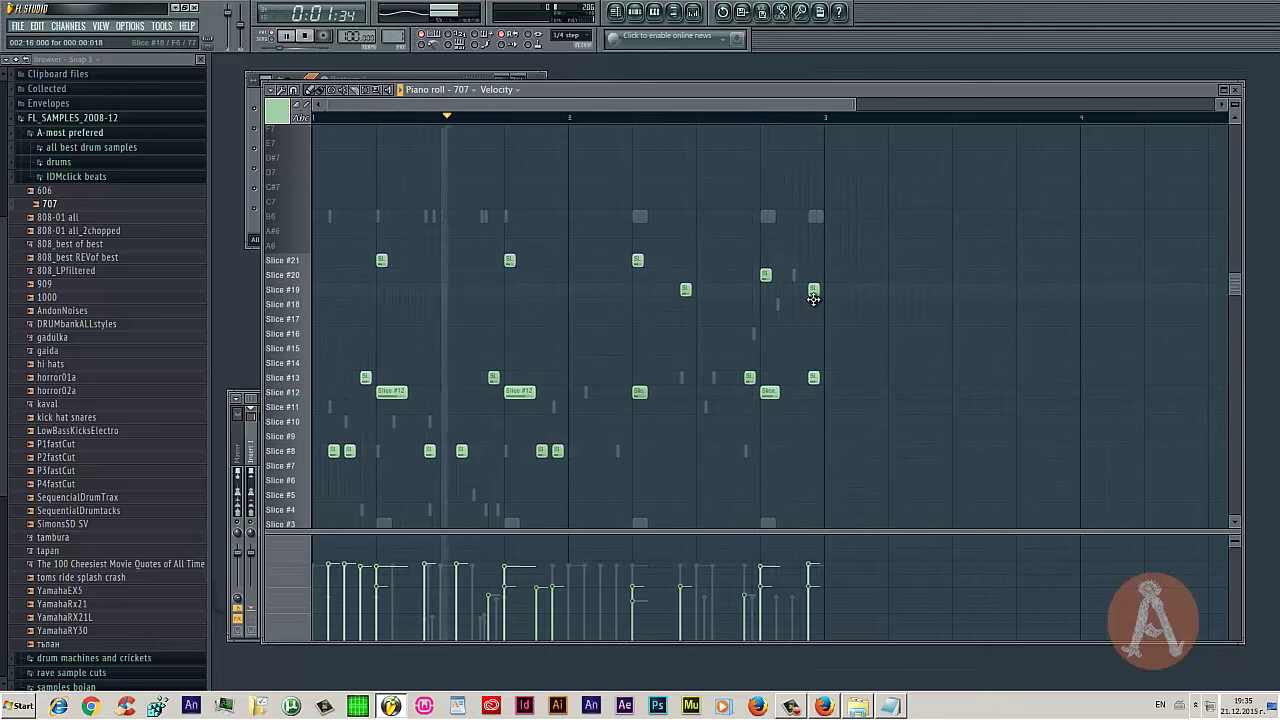
click(704, 306)
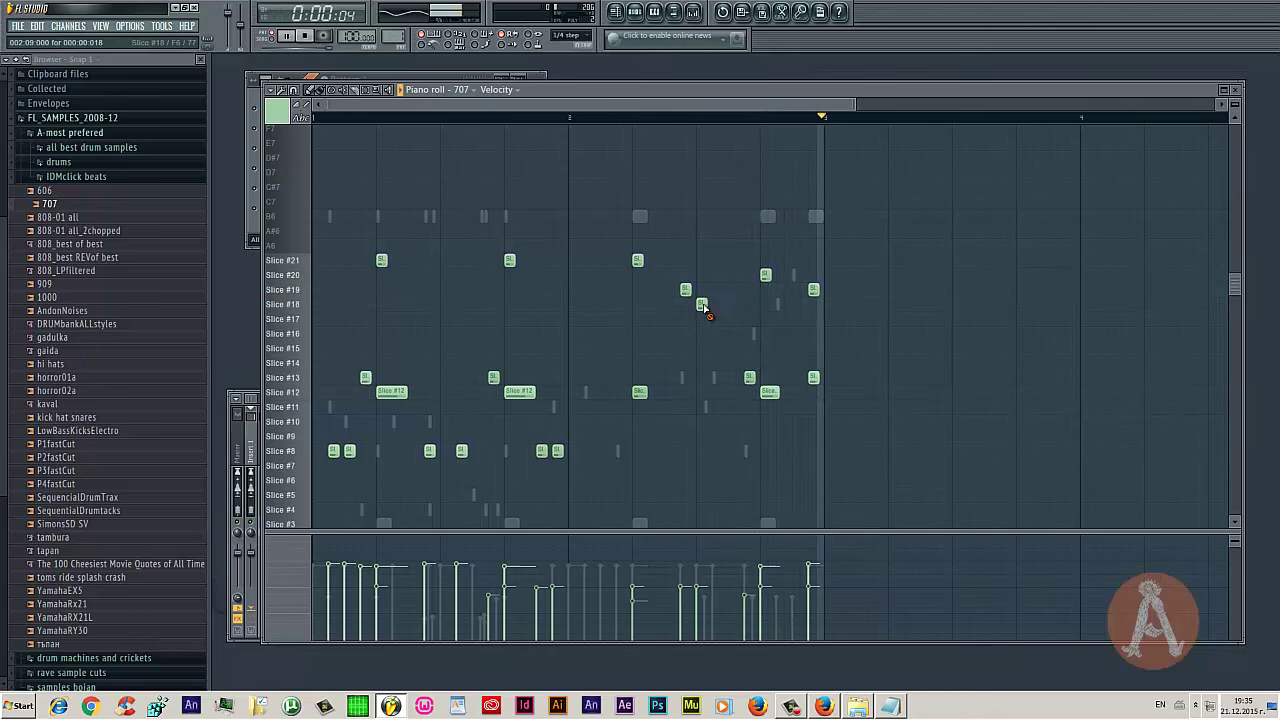
mouse_move(704, 306)
mouse_down()
mouse_move(731, 309)
mouse_move(719, 306)
mouse_up()
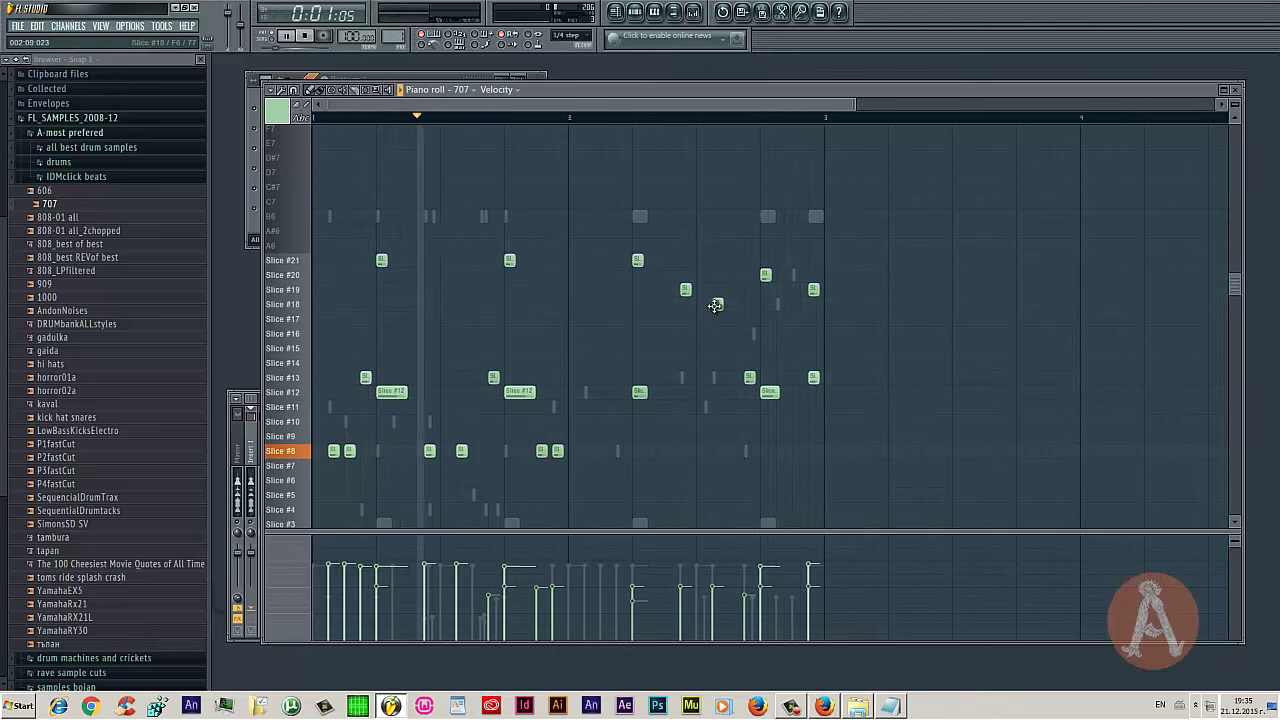
Place pairs of short, low-velocity Slice #17 notes on bar 1 step 16 and bar 2 step 3, and copy them to bar 1 steps 6 and 9
click(556, 319)
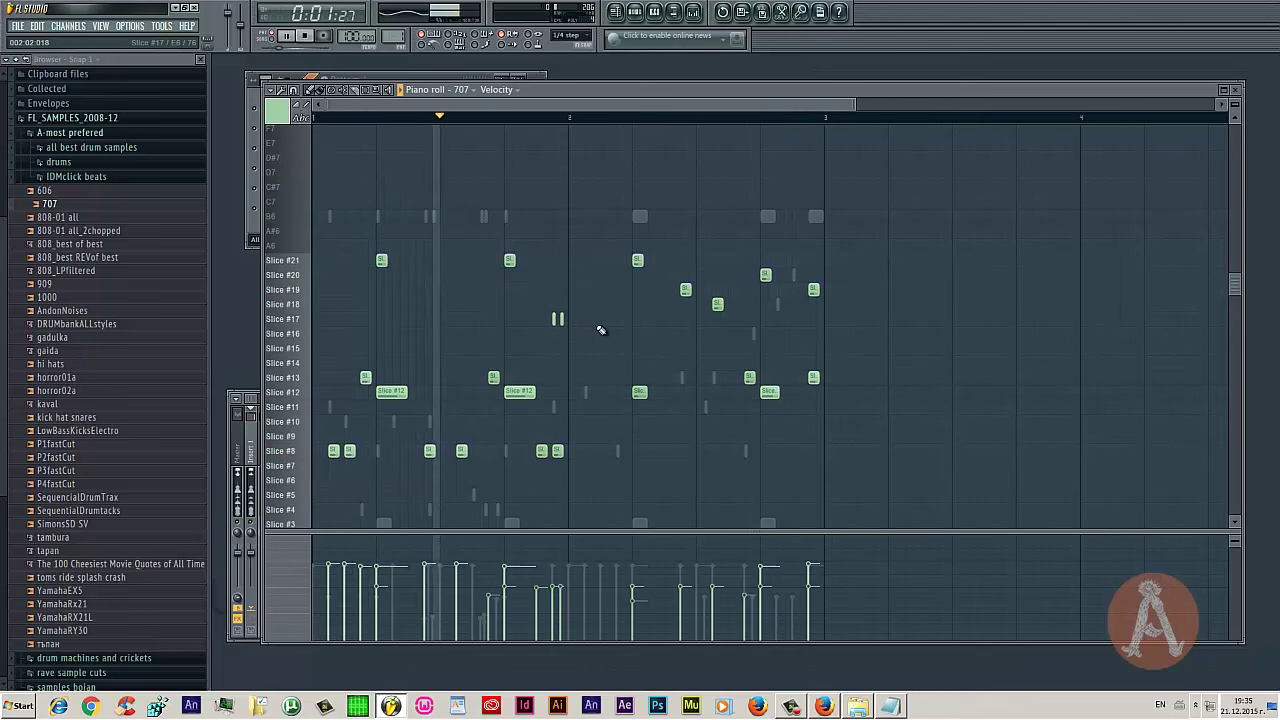
click(605, 319)
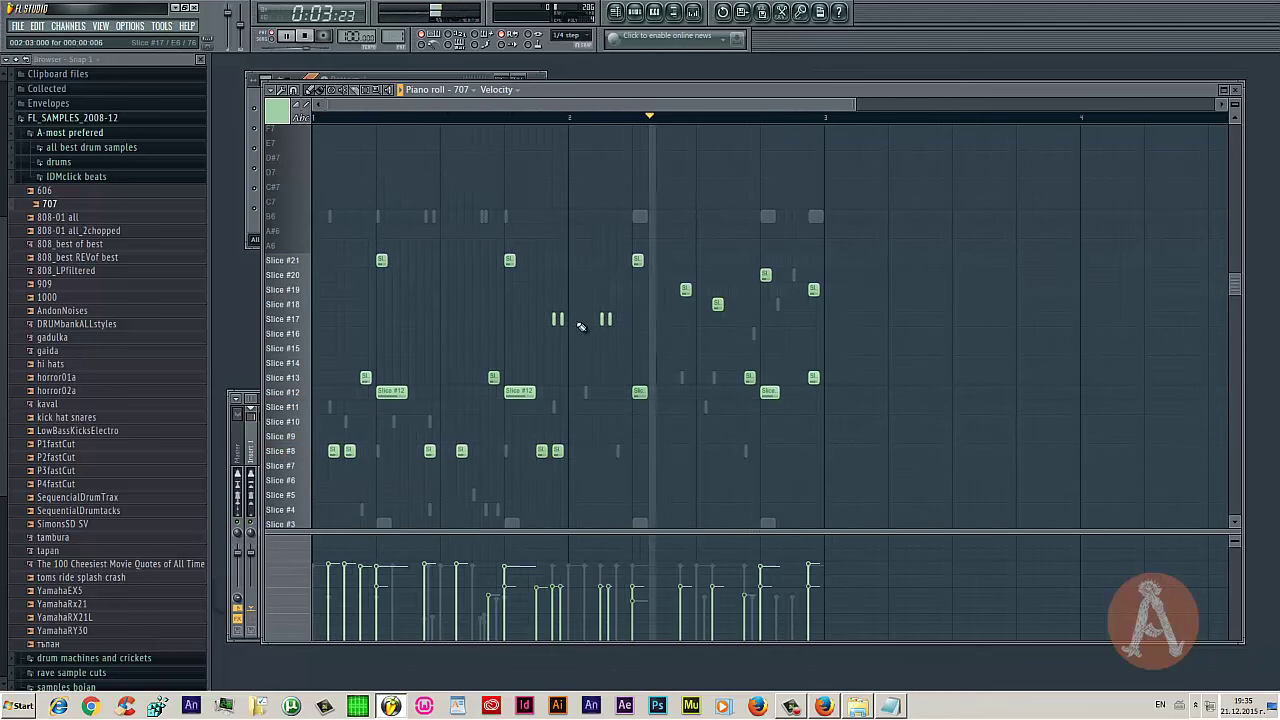
drag(524, 310, 668, 342)
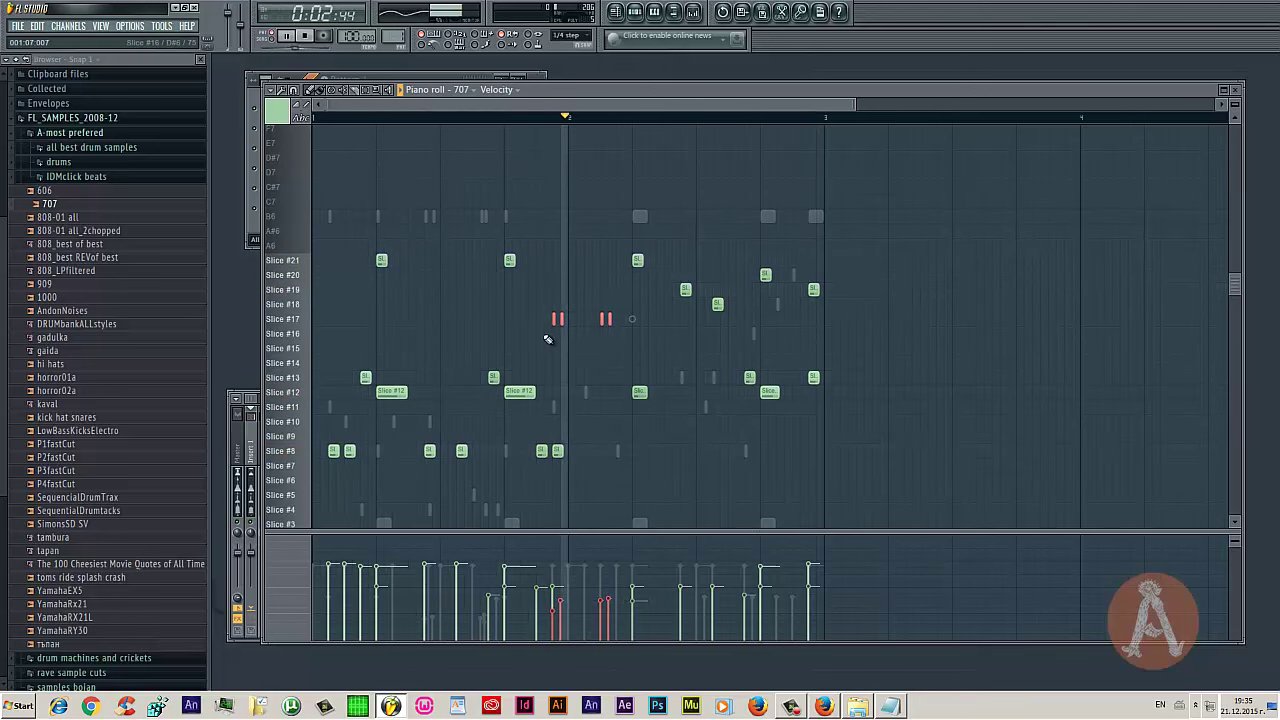
drag(557, 318, 392, 321)
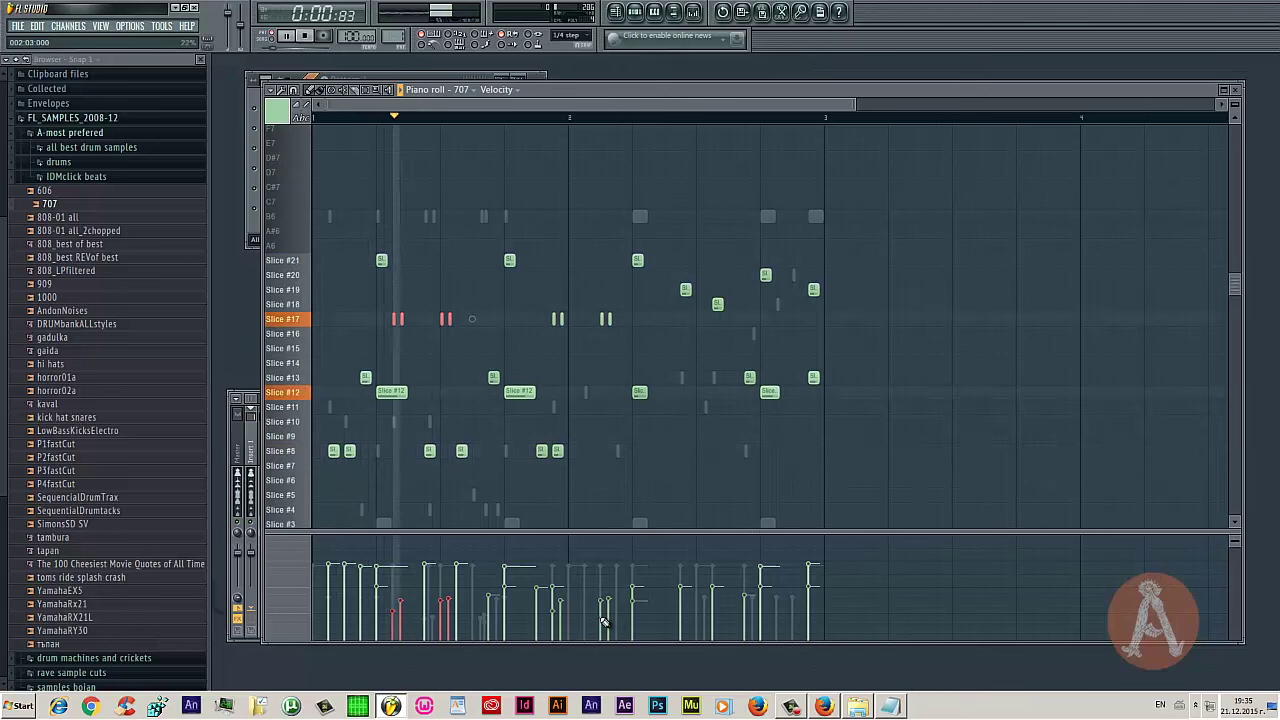
click(476, 325)
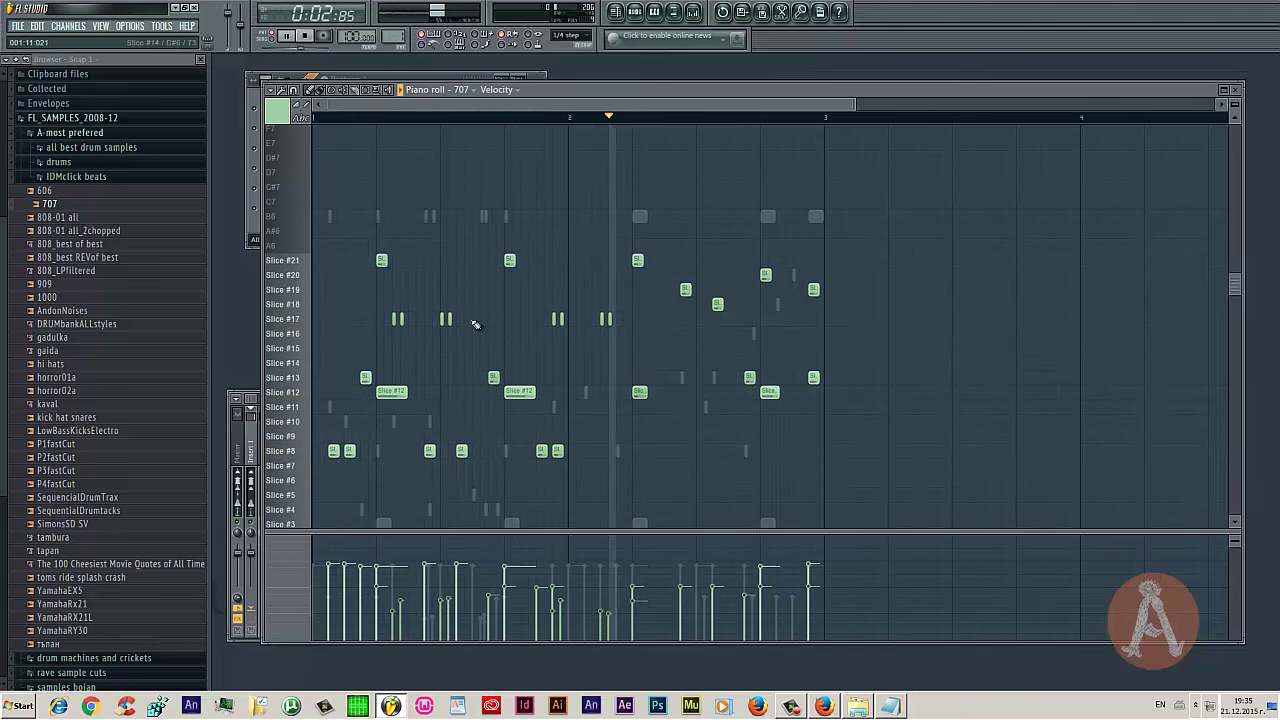
Select all the short Slice #17 notes and adjust their note pan values
drag(378, 283, 617, 340)
click(279, 575)
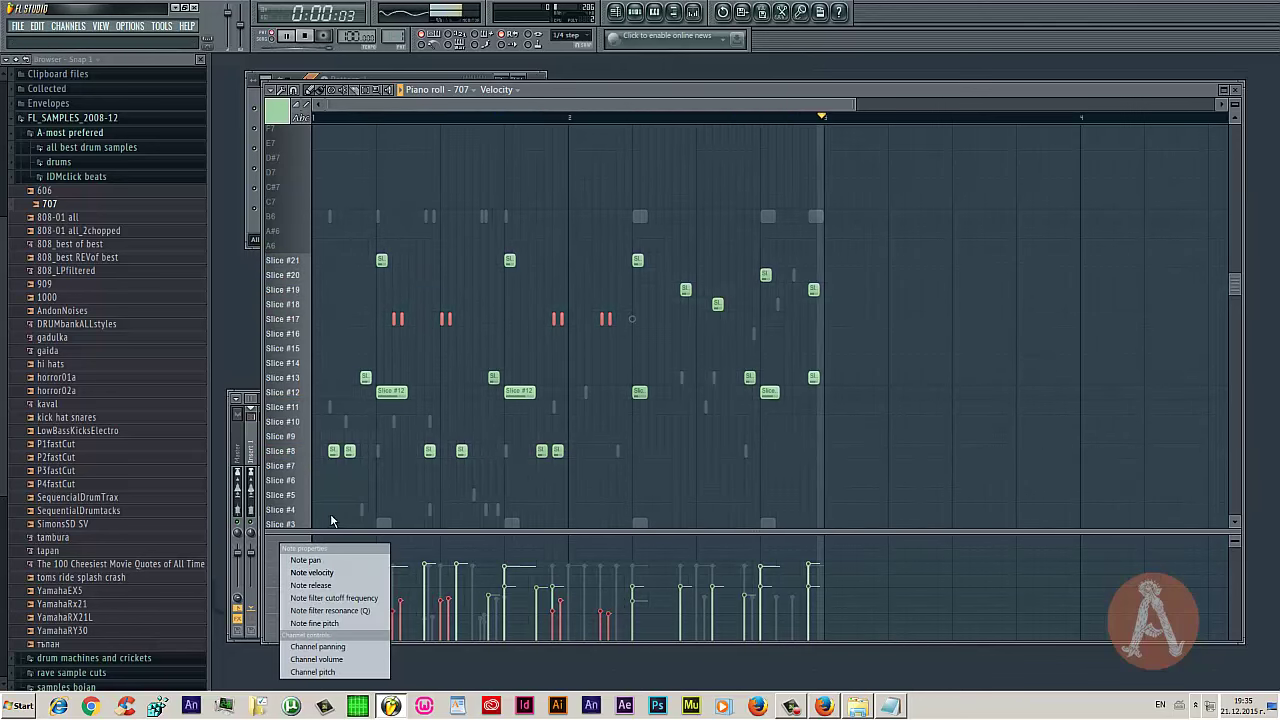
click(305, 560)
click(560, 627)
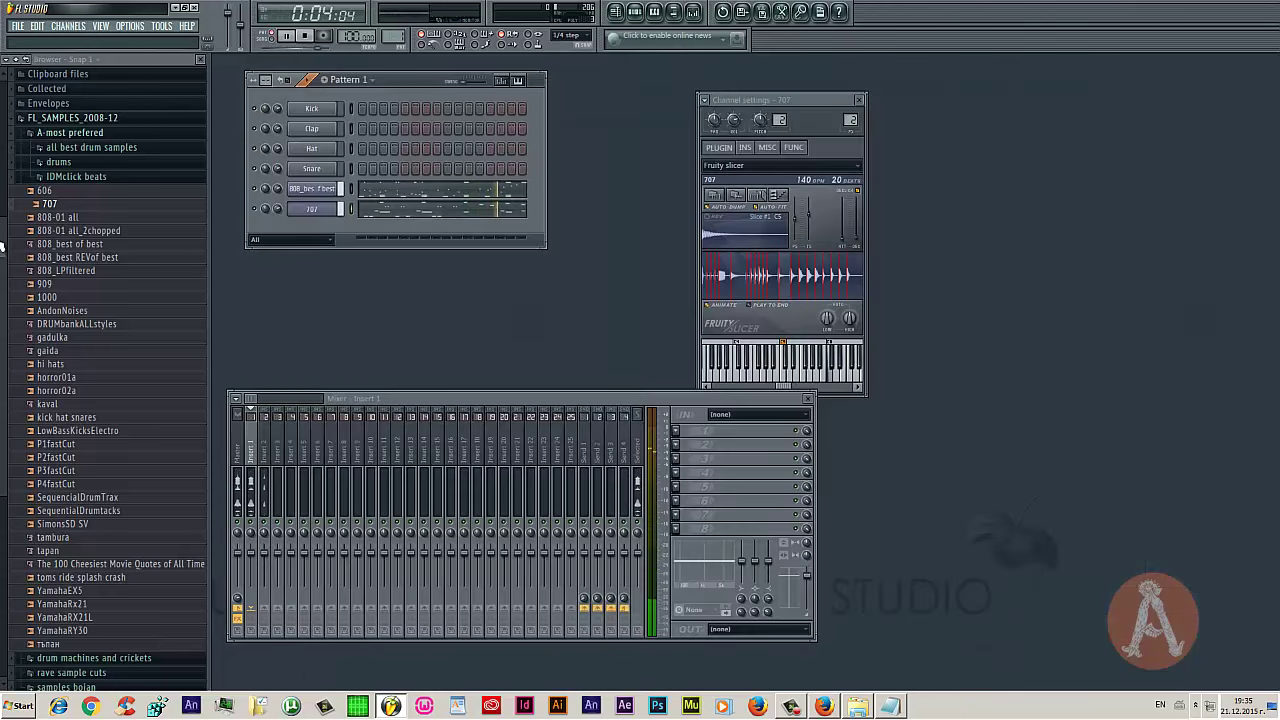
right_click(335, 104)
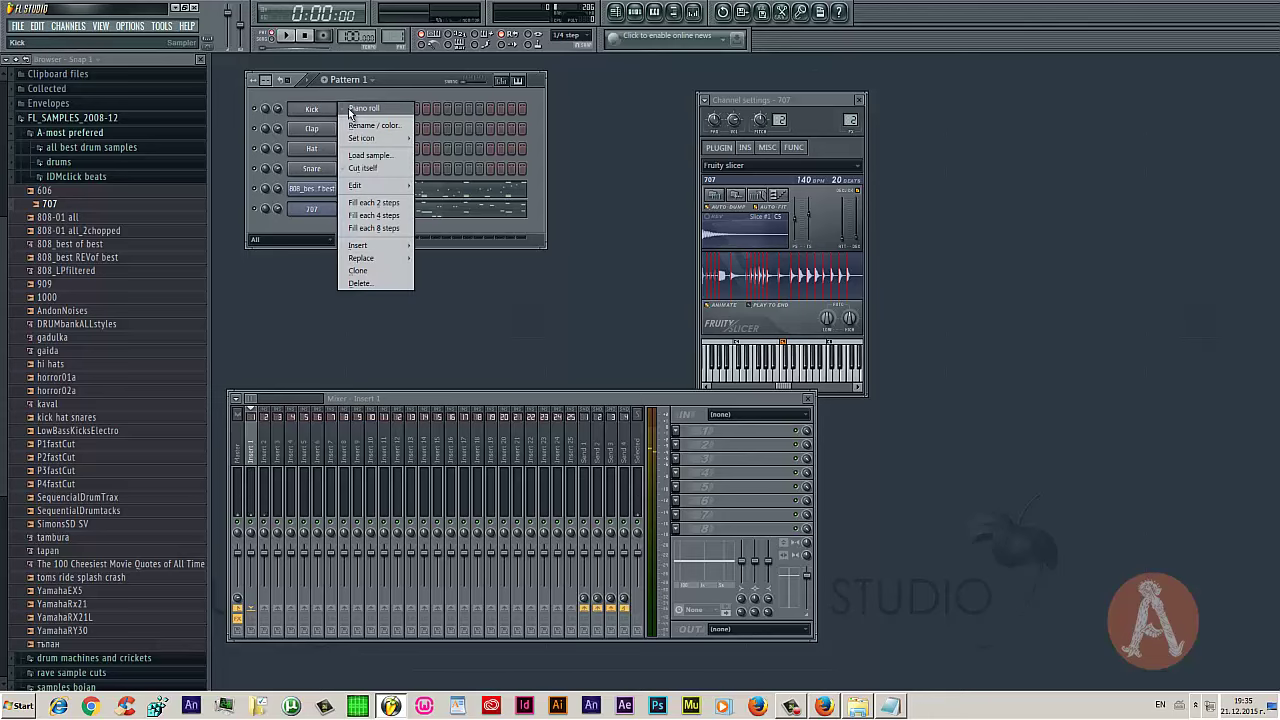
click(340, 110)
click(1233, 92)
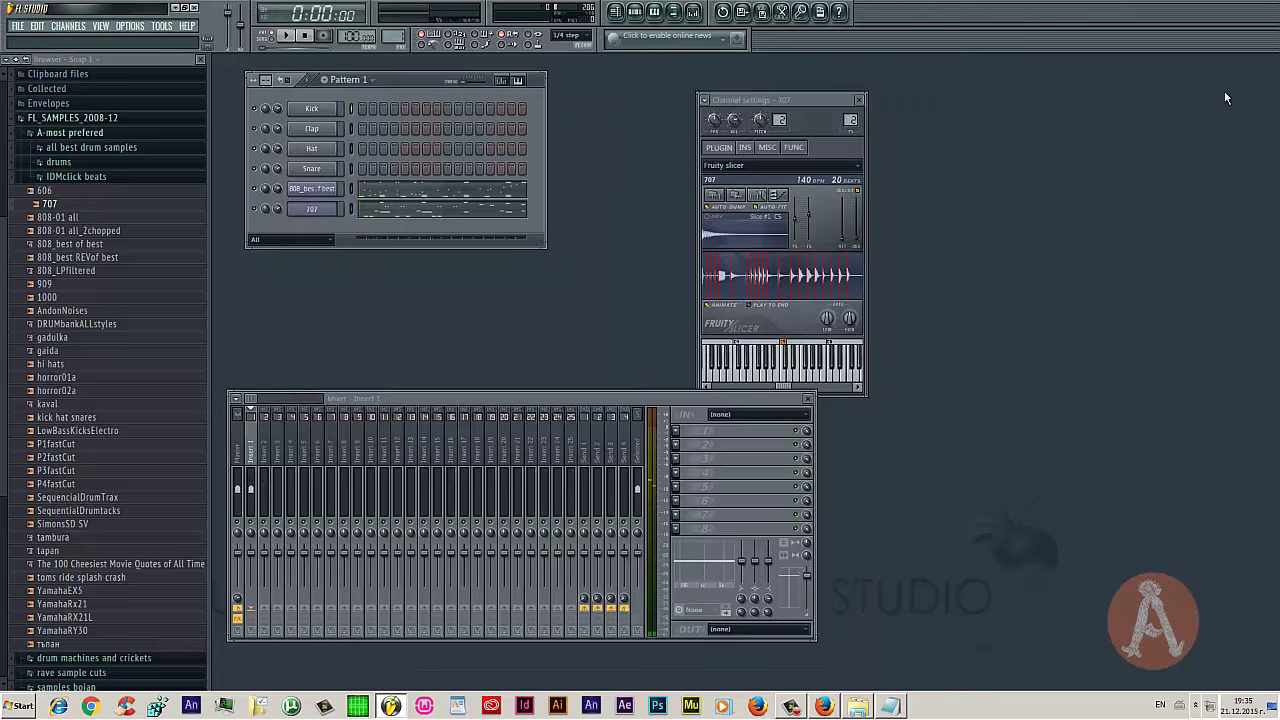
Route the Kick channel to mixer Insert 3, and set its time stretching mode to Auto with an adjusted pitch
click(314, 108)
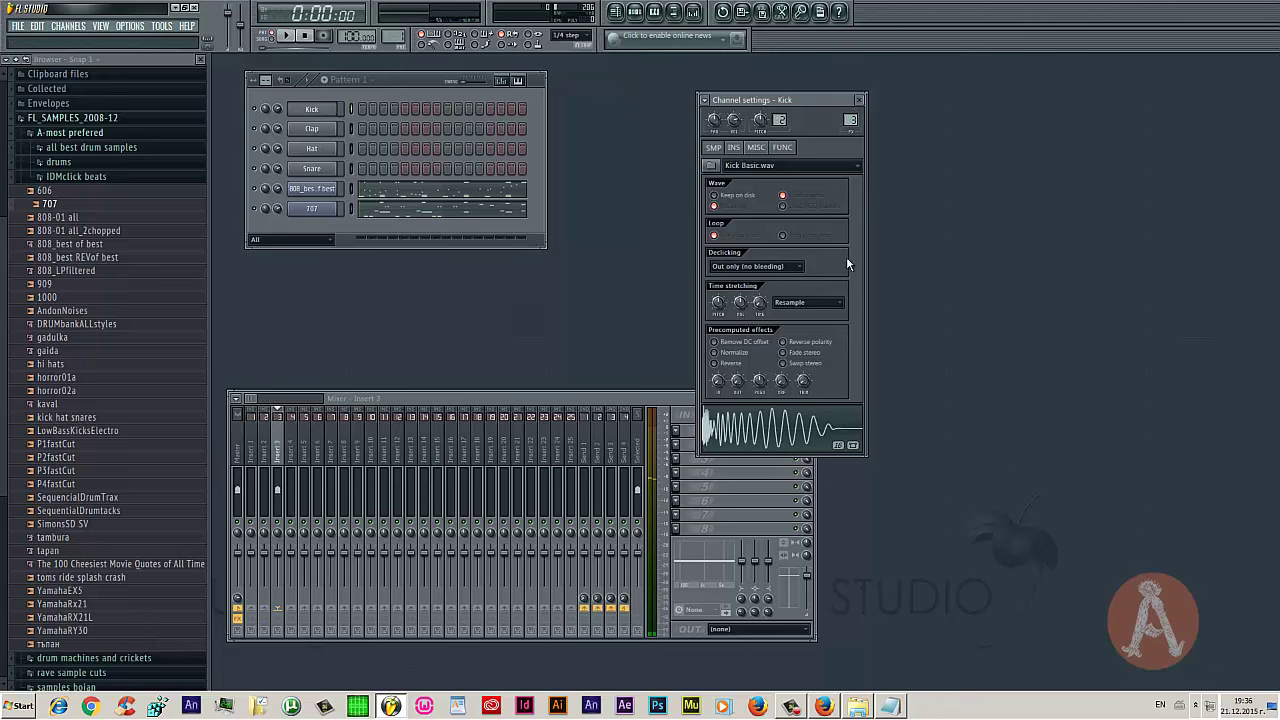
click(800, 302)
click(785, 314)
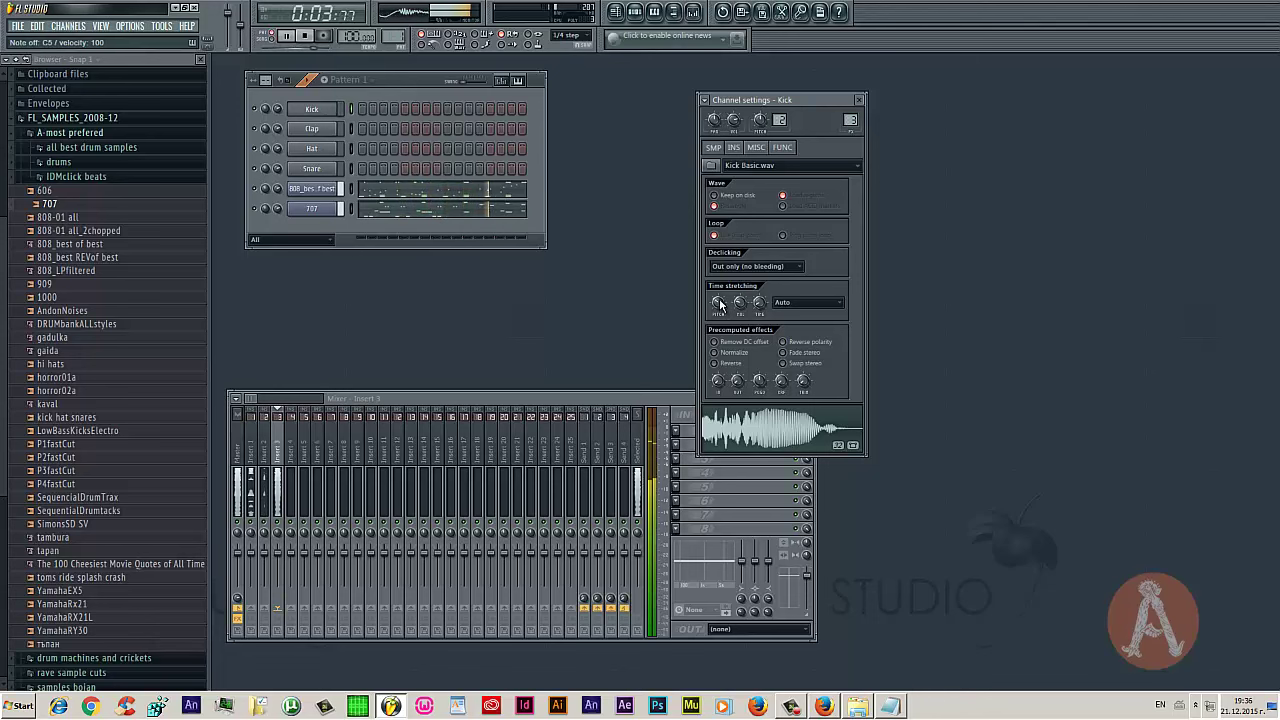
Place C5 notes on bar 1 steps 5 and 13 in the Kick piano roll, deleting the trial note on step 3
right_click(328, 117)
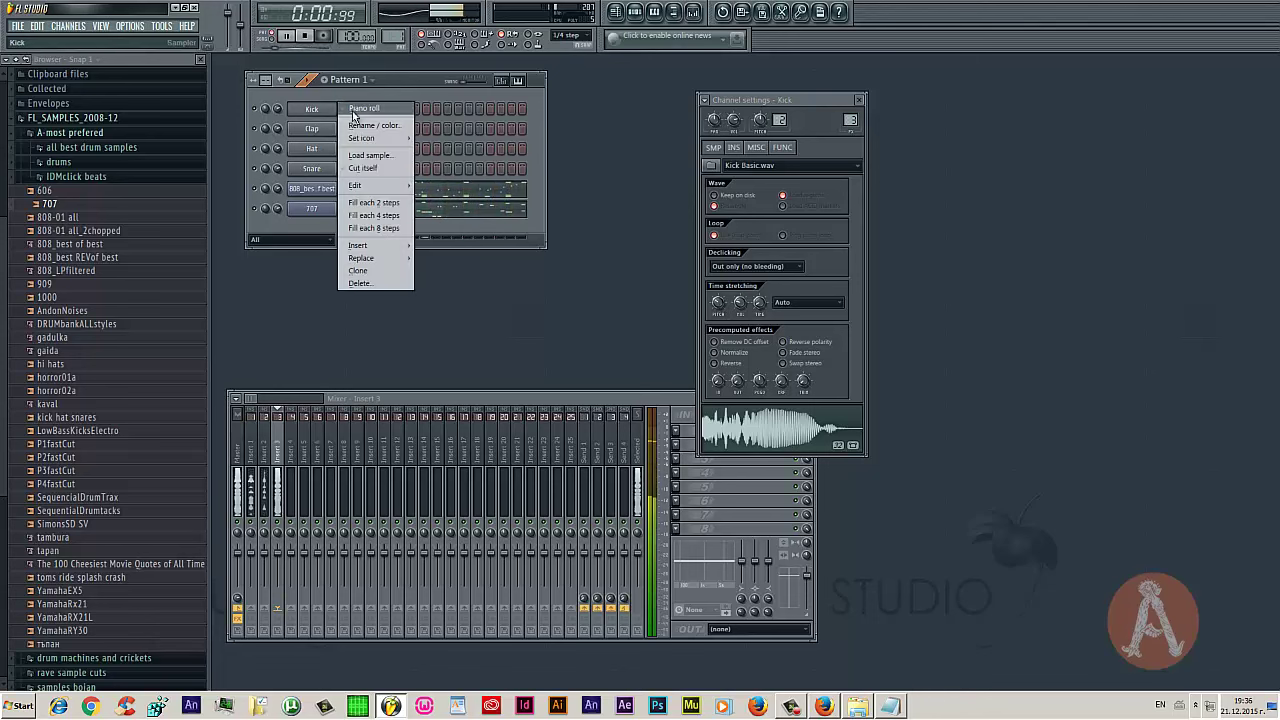
click(372, 110)
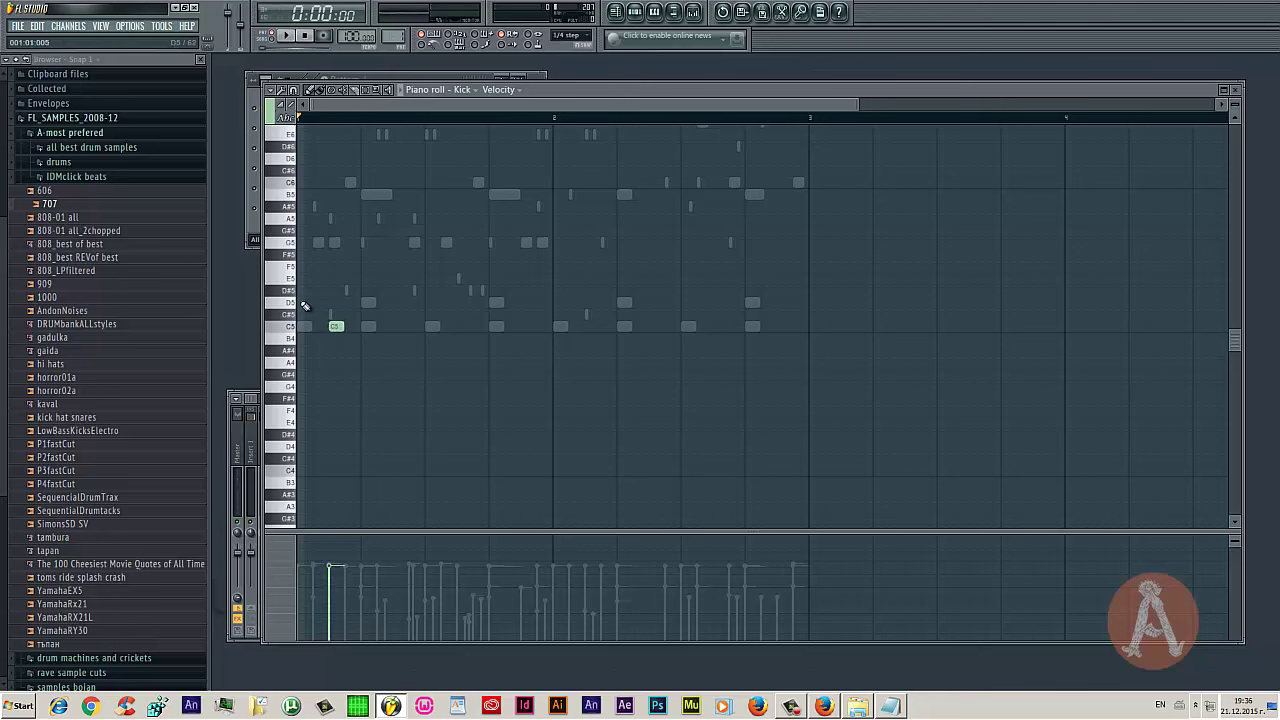
double_click(332, 325)
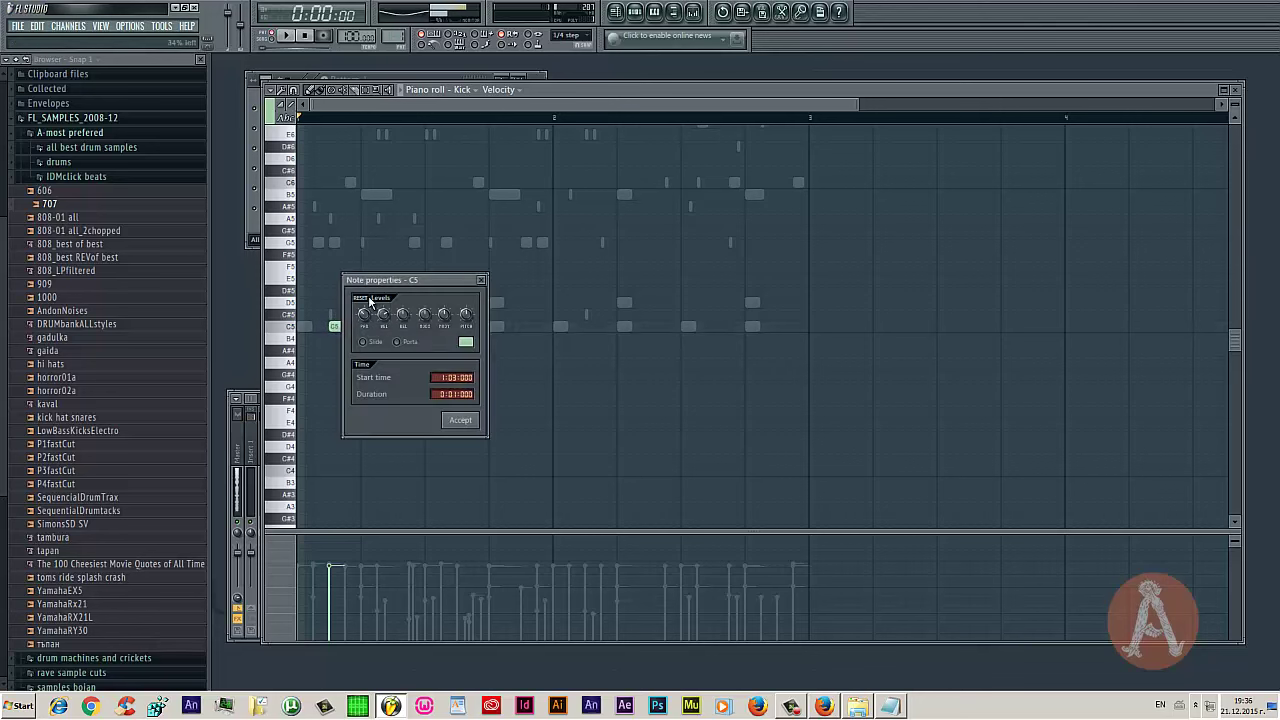
click(462, 420)
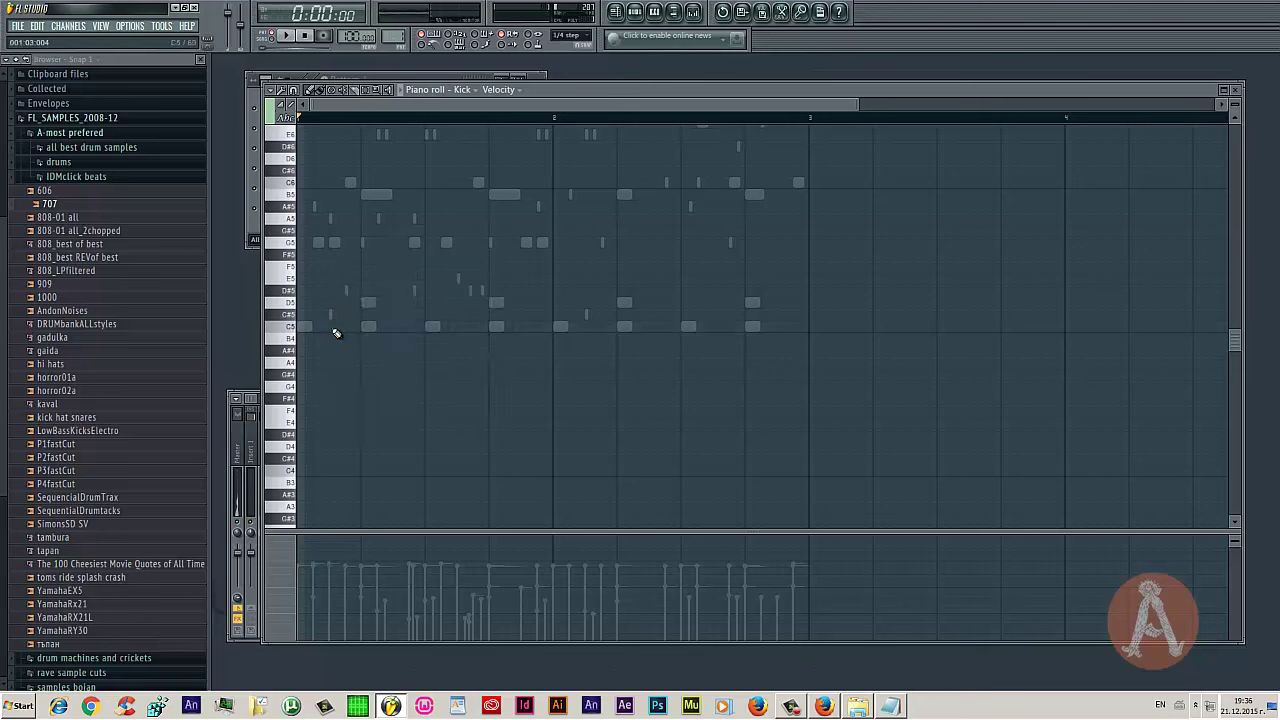
click(366, 327)
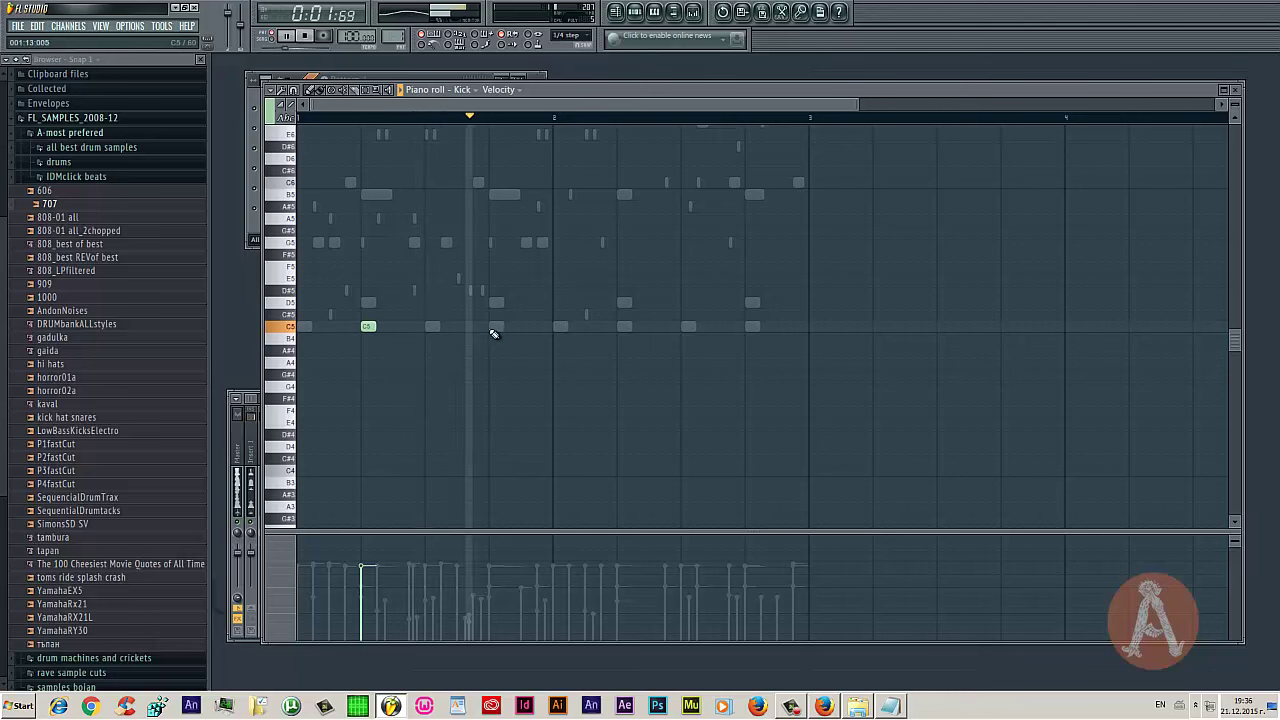
click(492, 328)
click(286, 552)
click(373, 563)
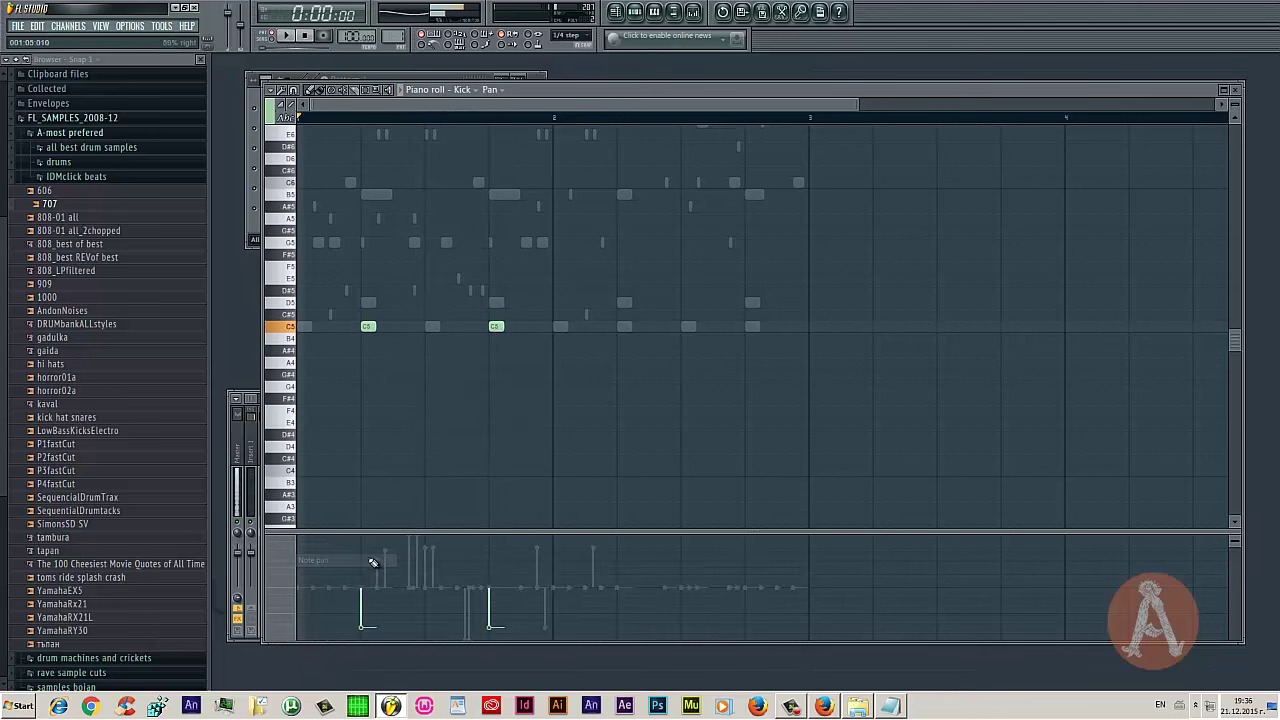
click(302, 545)
click(324, 573)
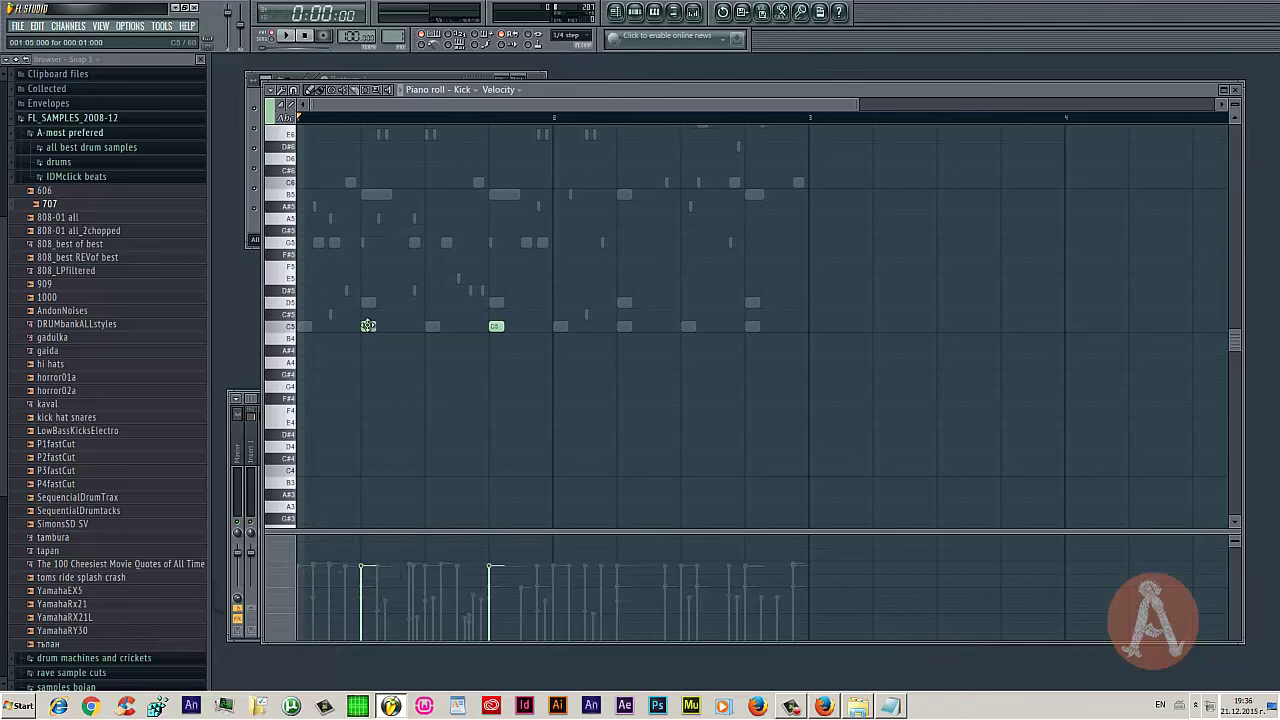
Add low-velocity Kick notes on C5 at bar 1 step 8 and halfway through bar 1 steps 12 and 14
click(414, 636)
key(space)
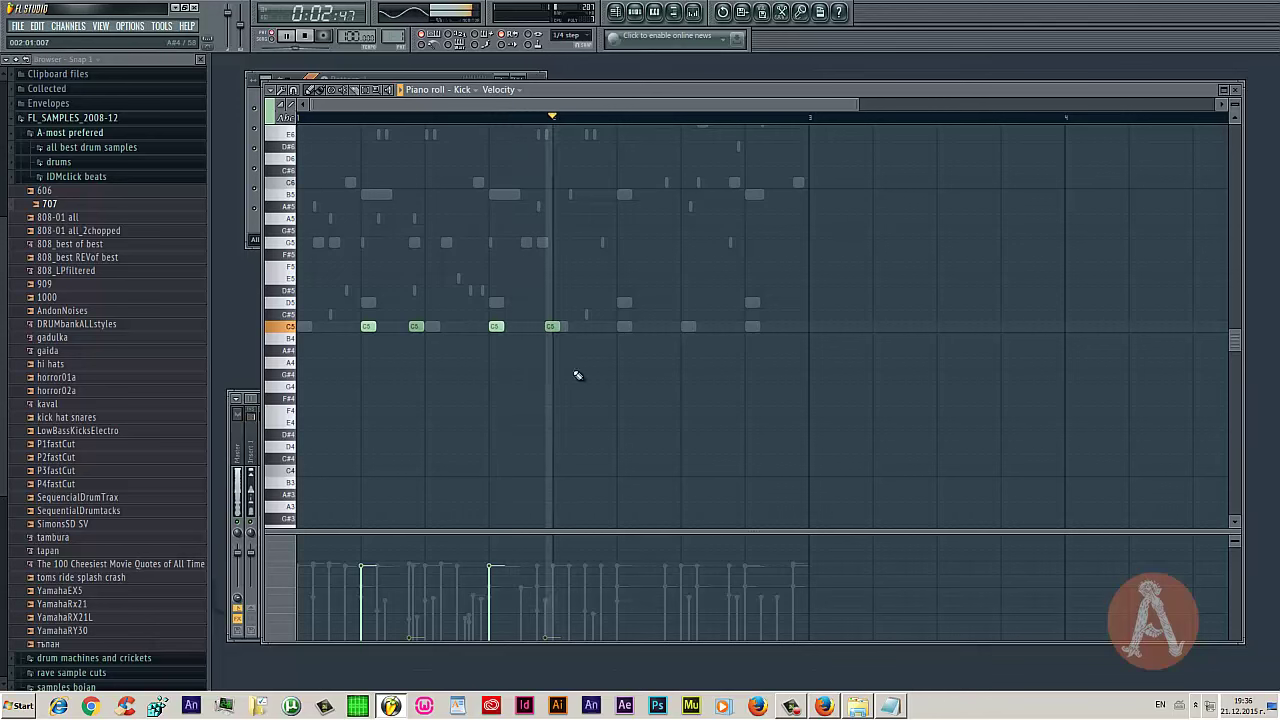
click(519, 327)
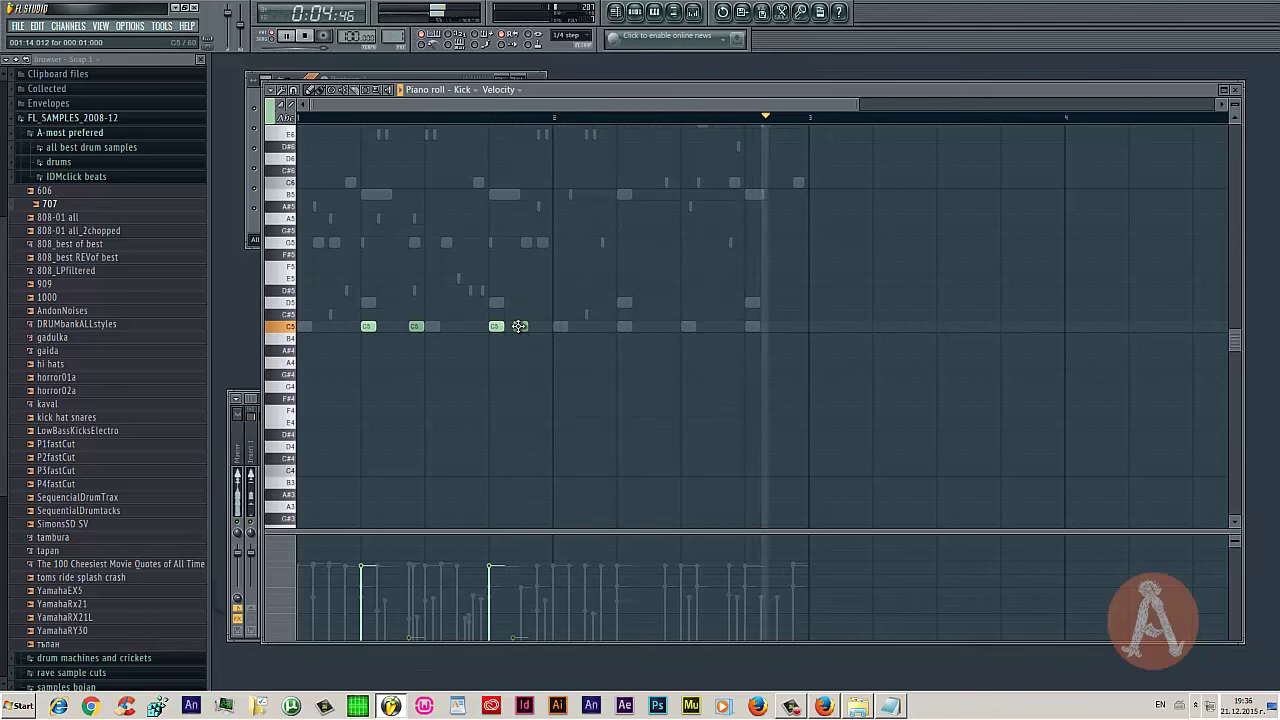
click(514, 617)
click(486, 327)
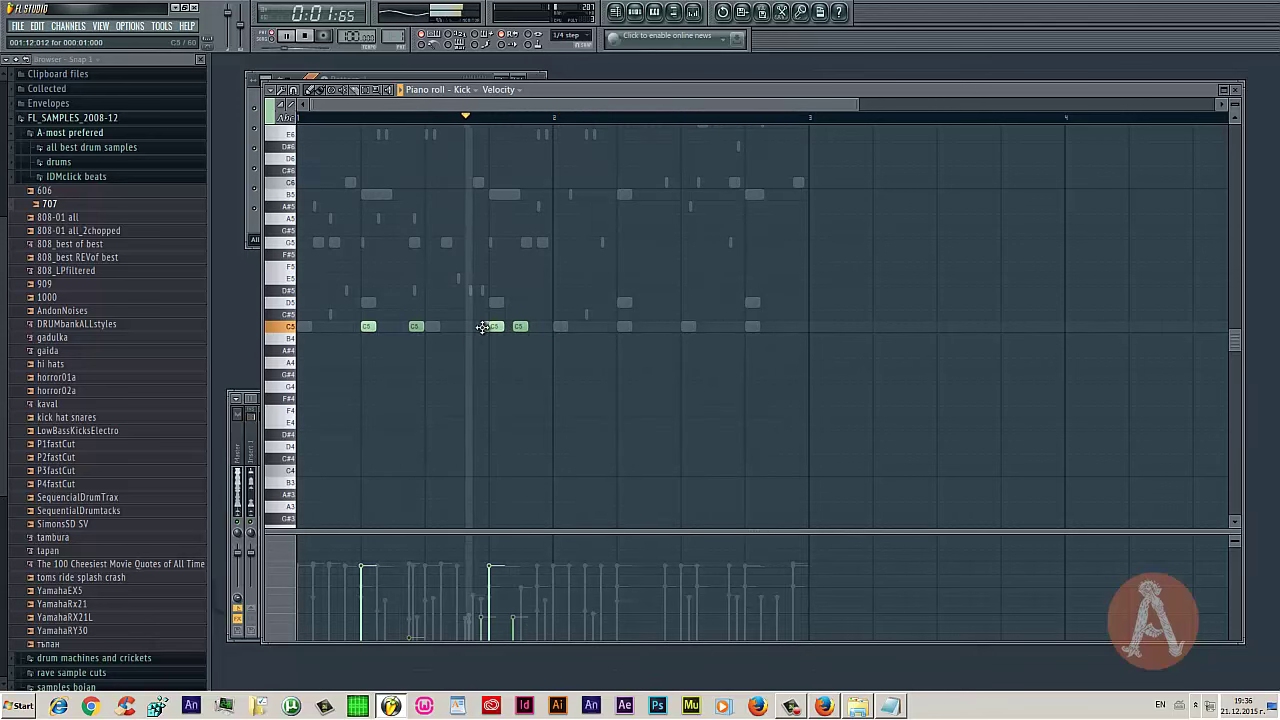
click(481, 624)
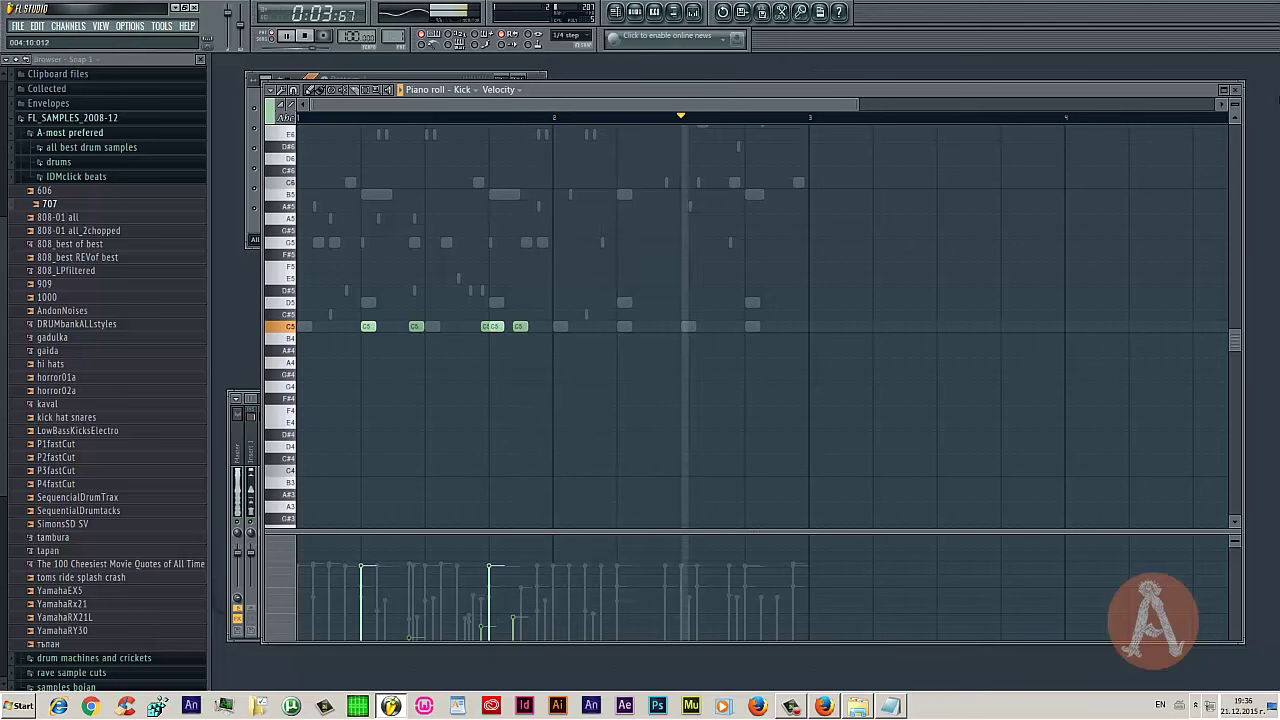
Place short C5 Kick notes on bar 2 steps 10 and 15, with high velocity on step 10 and low velocity on step 15
click(689, 327)
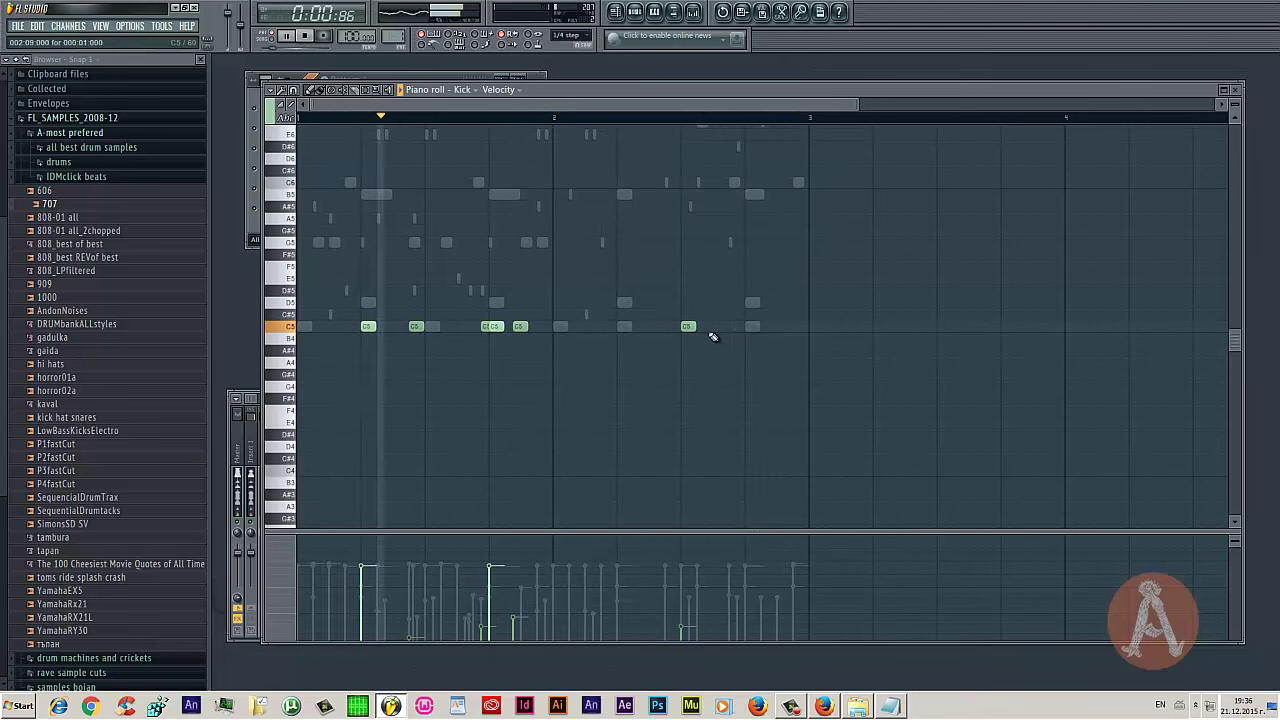
click(727, 327)
drag(695, 614, 695, 578)
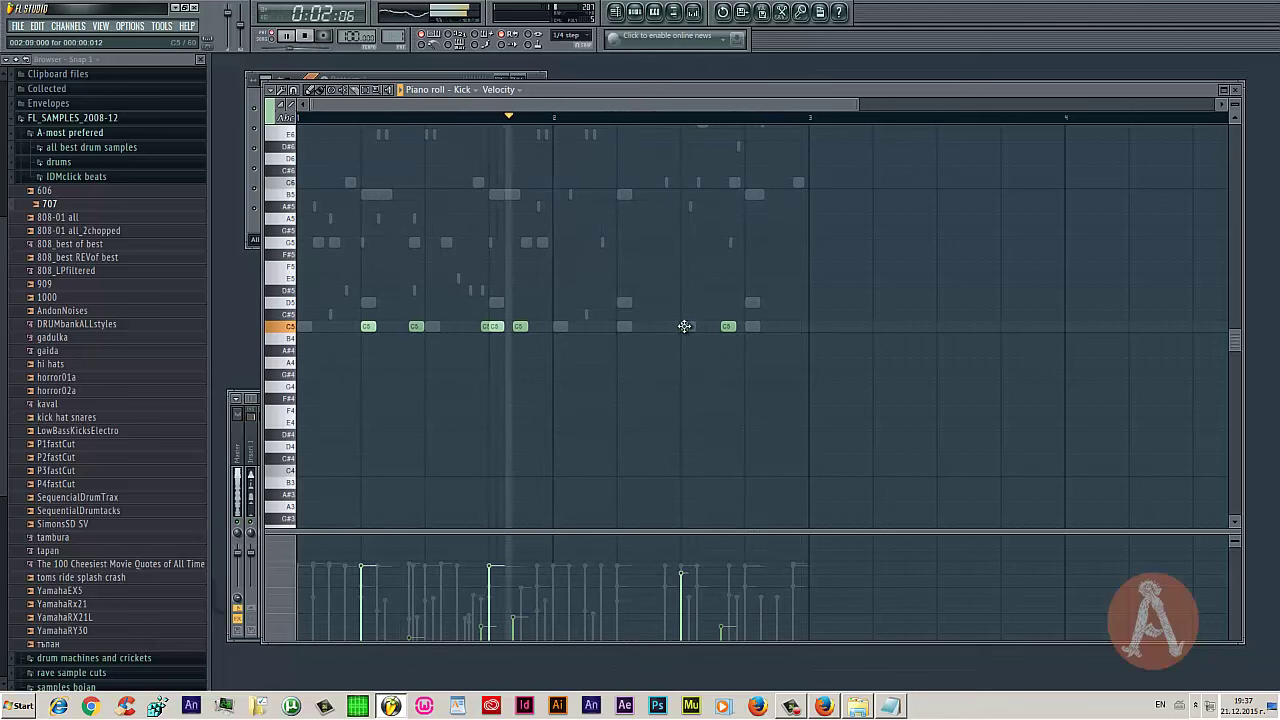
drag(687, 326, 694, 323)
right_click(728, 326)
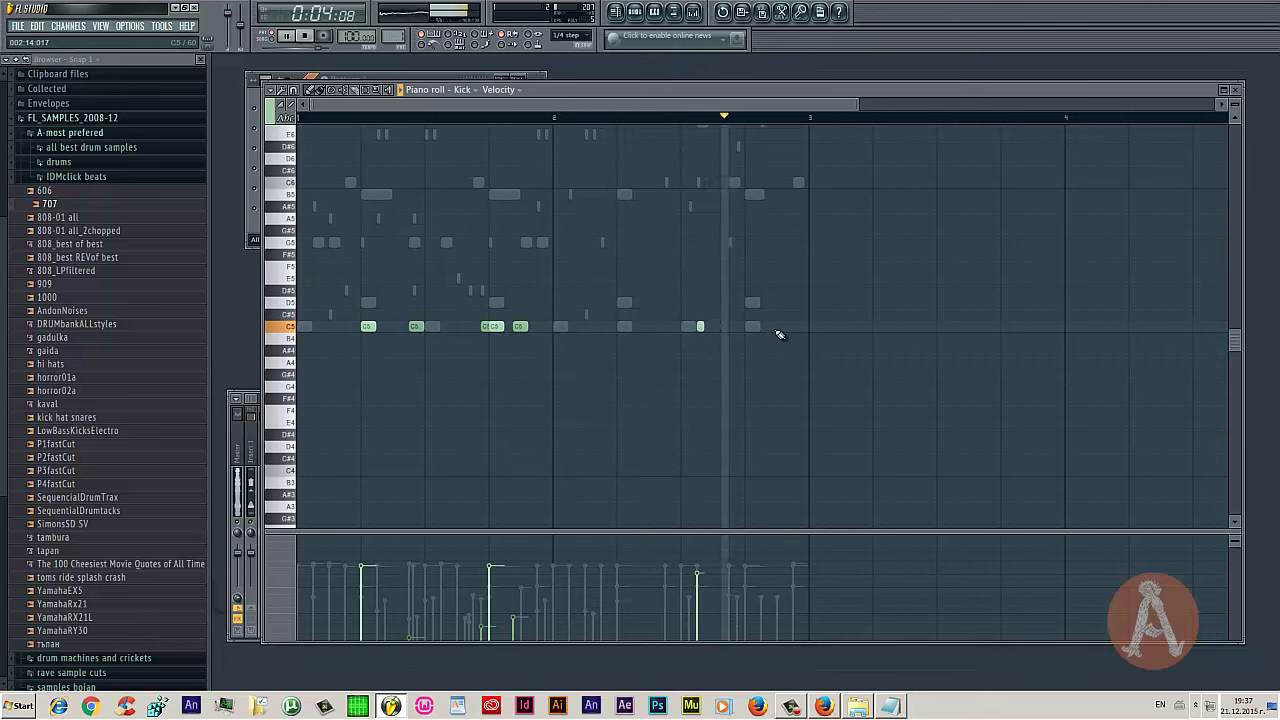
click(781, 327)
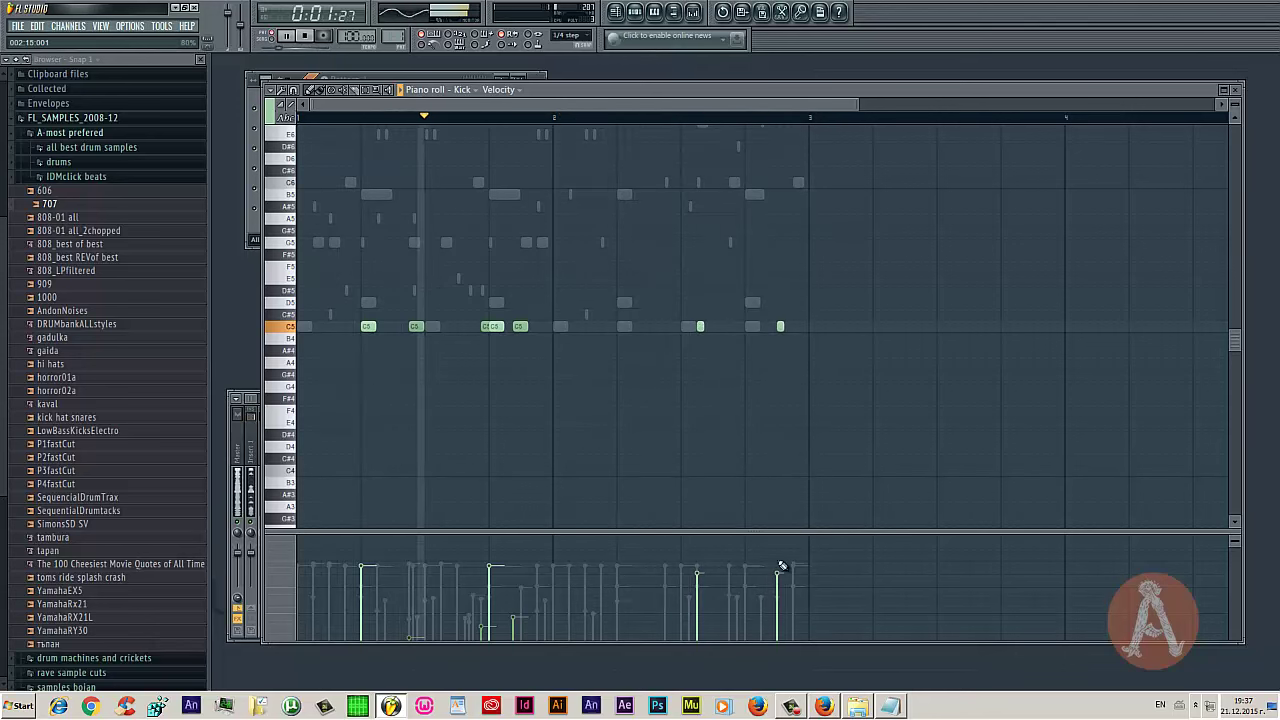
drag(780, 574, 784, 622)
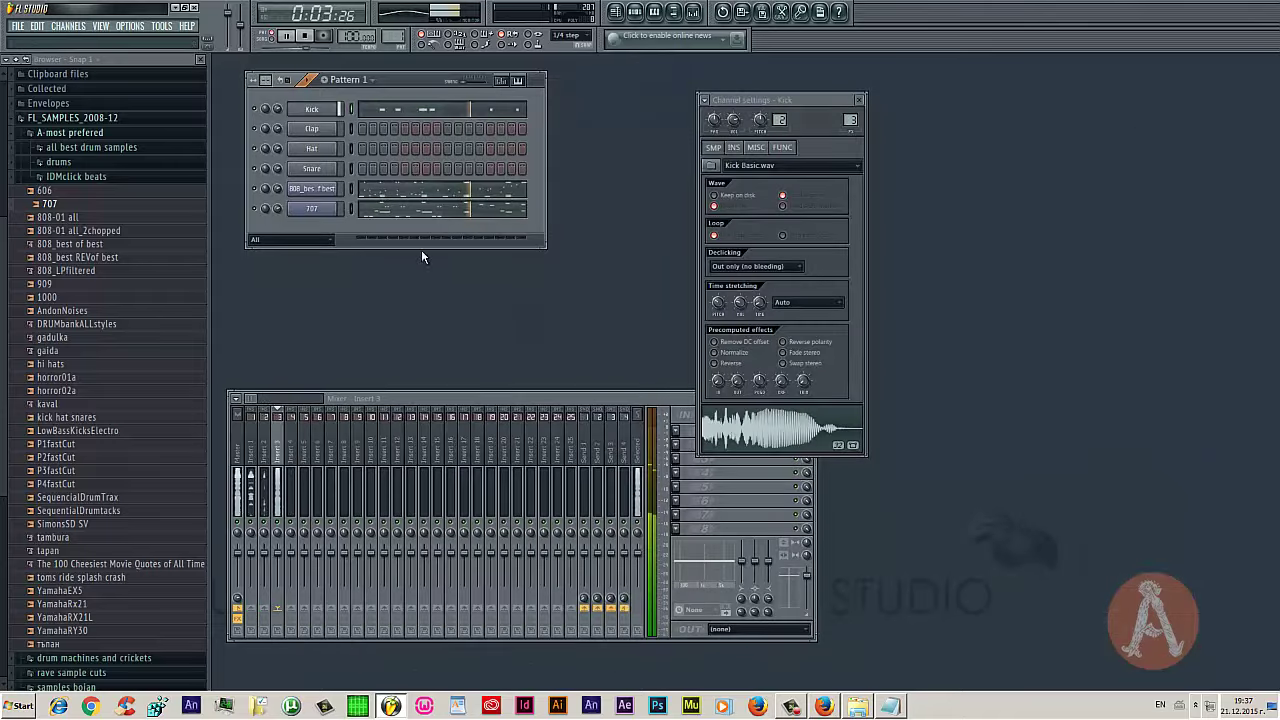
Set the Kick channel to cut itself in its miscellaneous channel settings
click(830, 166)
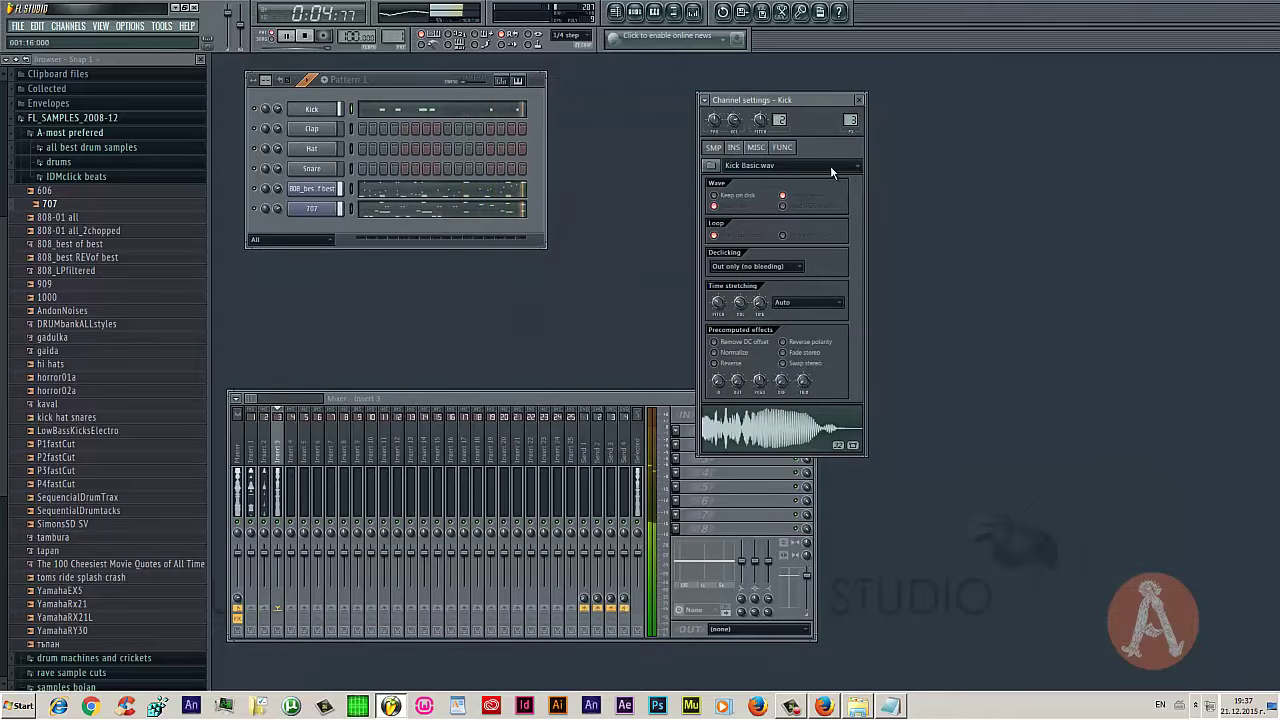
click(740, 150)
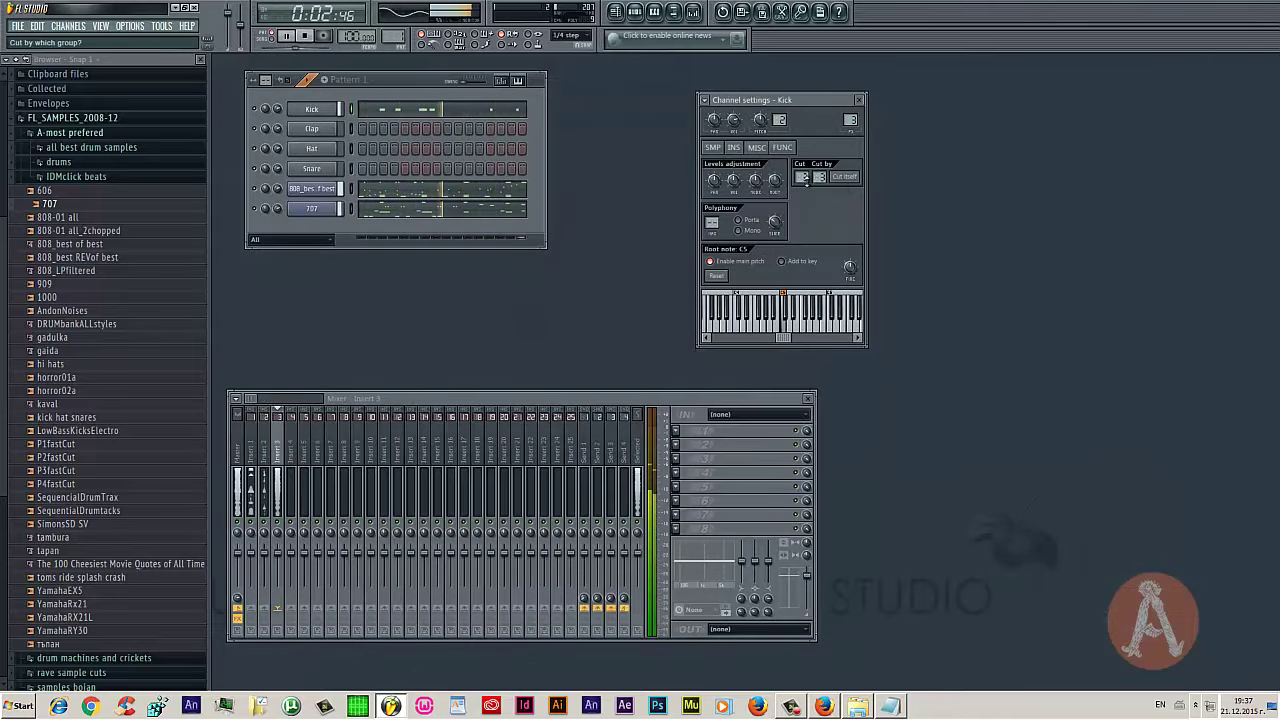
Add Kick notes on bar 2 steps 8, 11 and 12, raise the velocity of steps 11 and 12, and lower step 10's velocity
click(482, 107)
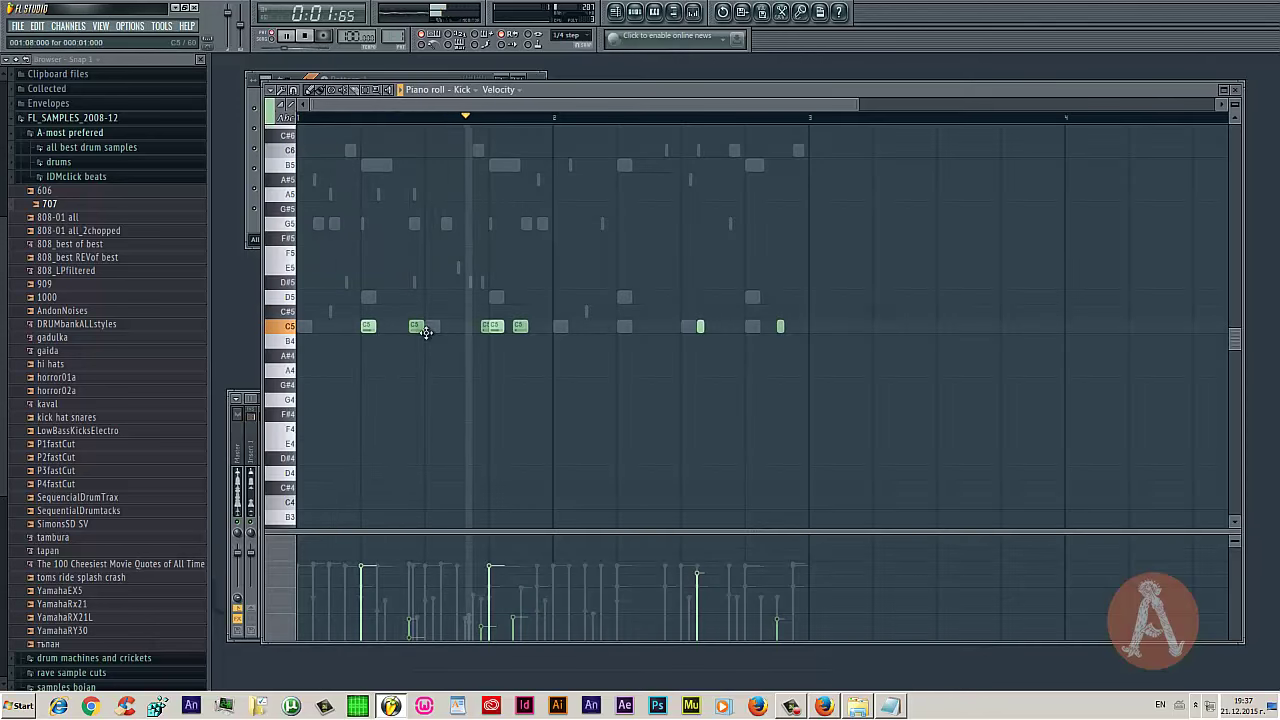
click(673, 330)
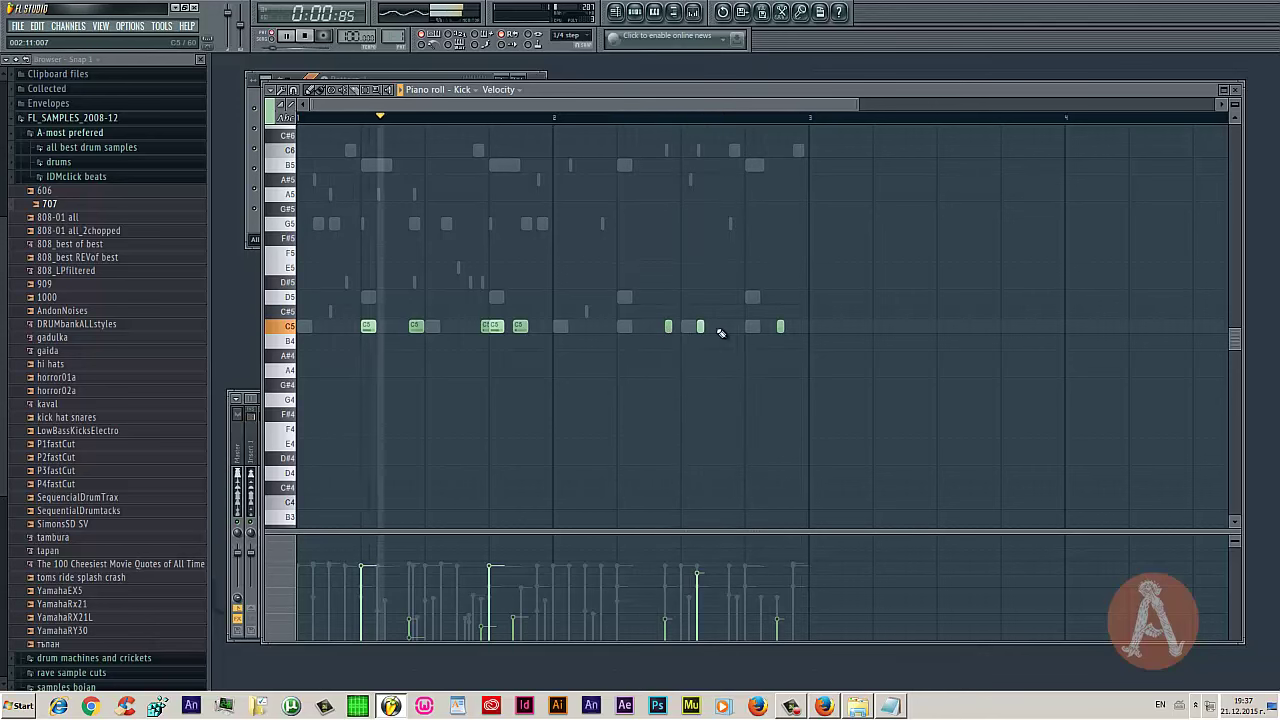
click(719, 330)
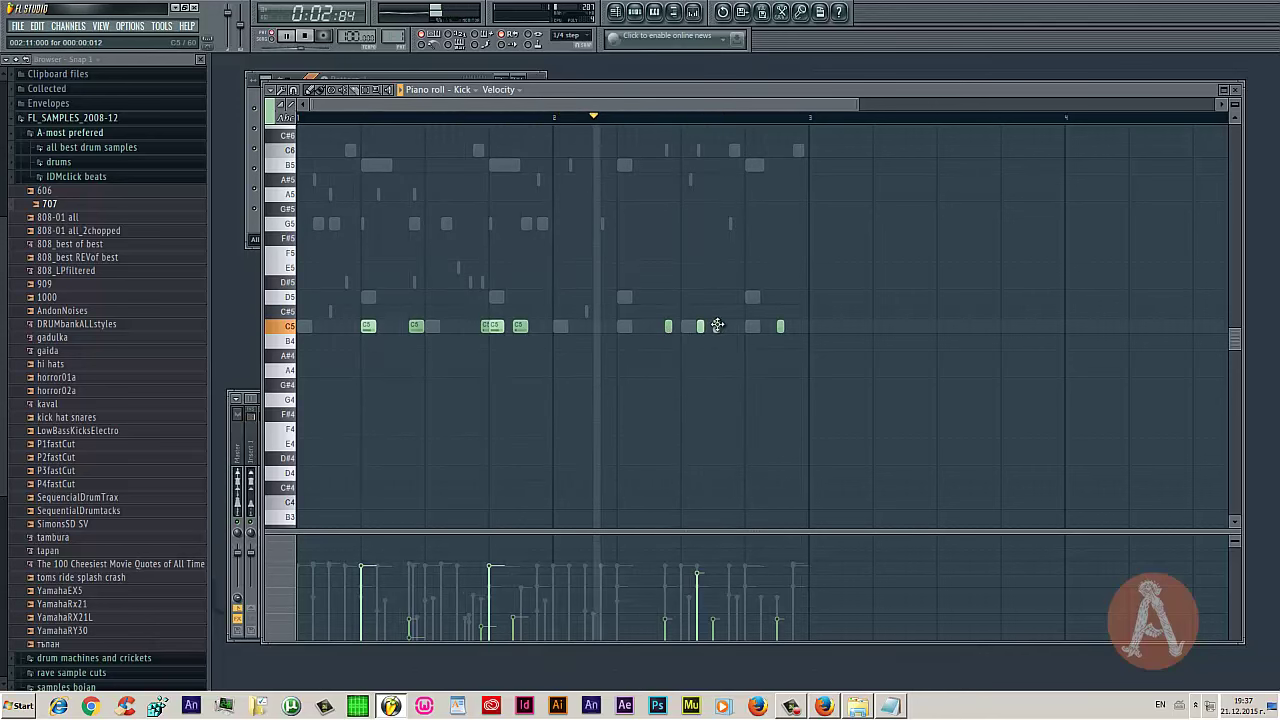
click(713, 572)
click(725, 326)
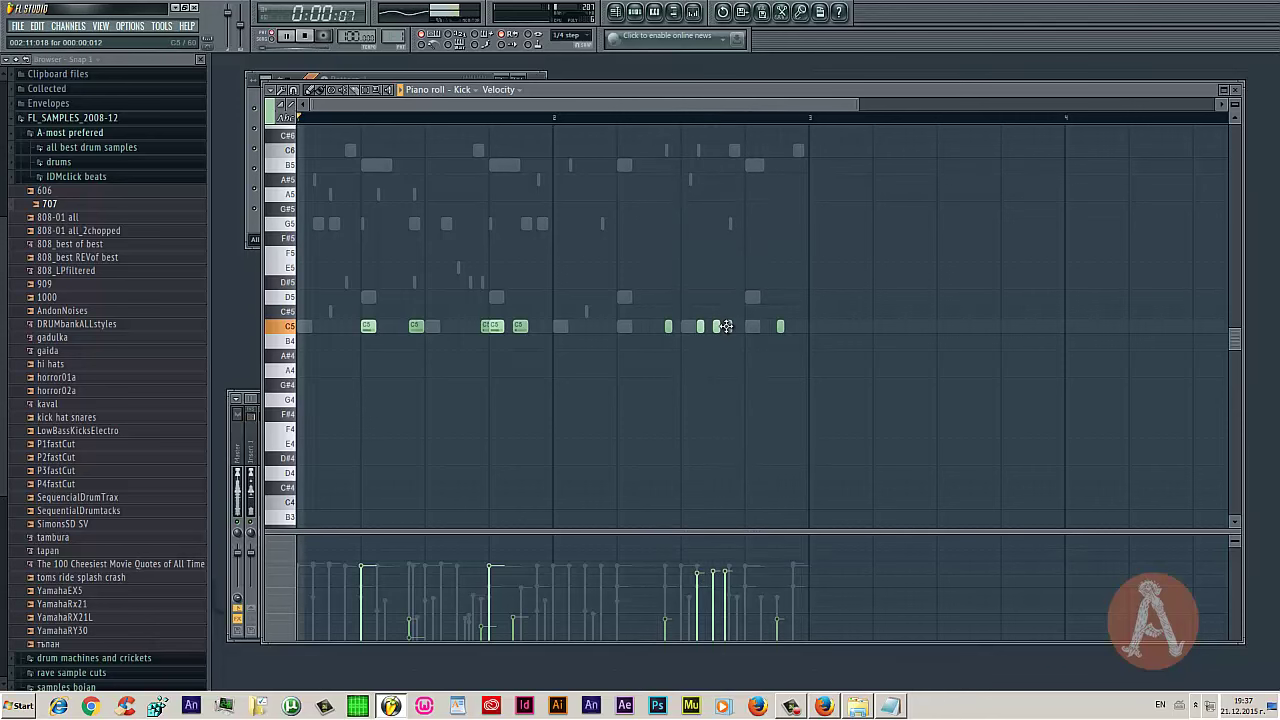
drag(731, 328, 735, 328)
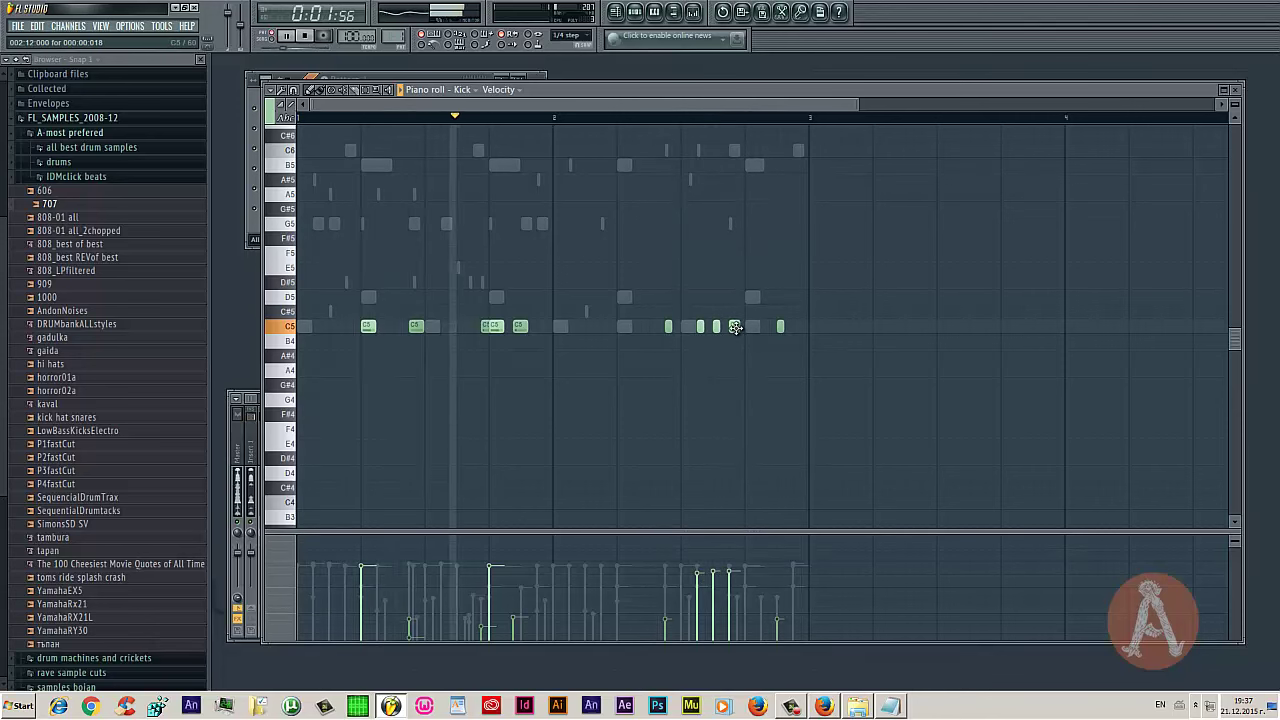
click(700, 599)
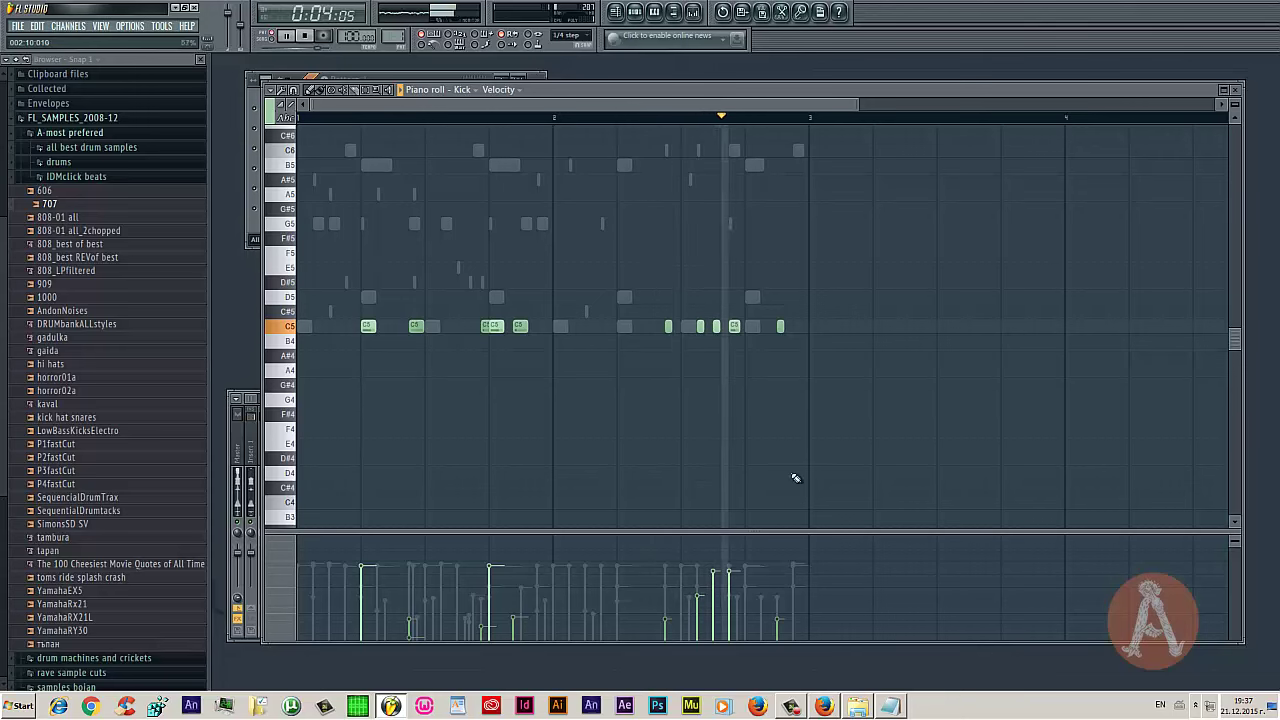
Stop playback and clone the Kick channel
click(1236, 89)
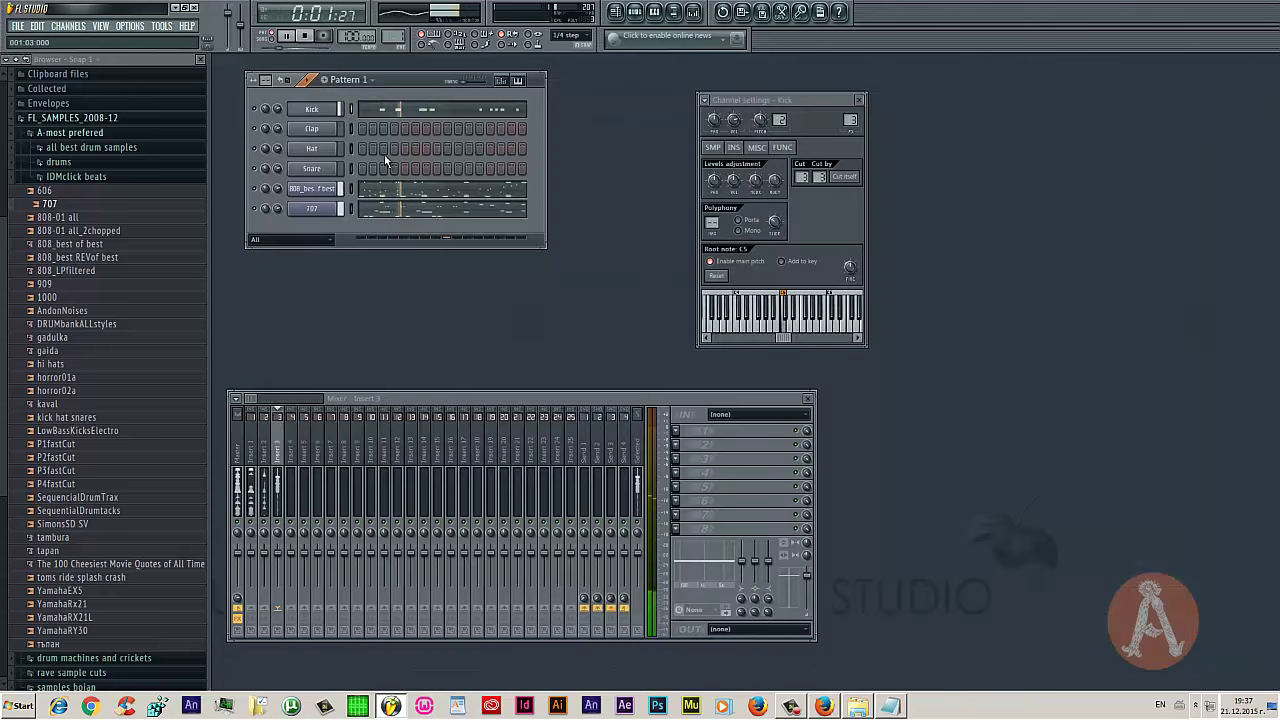
key(space)
right_click(315, 113)
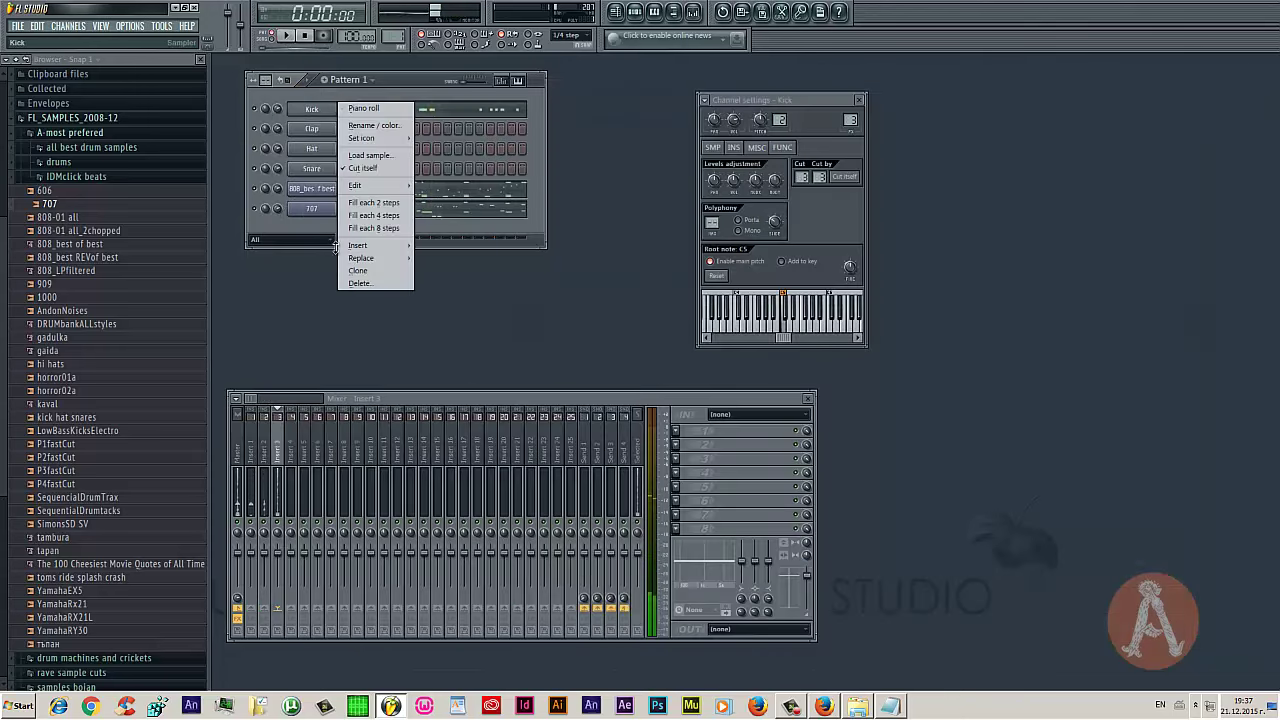
click(357, 277)
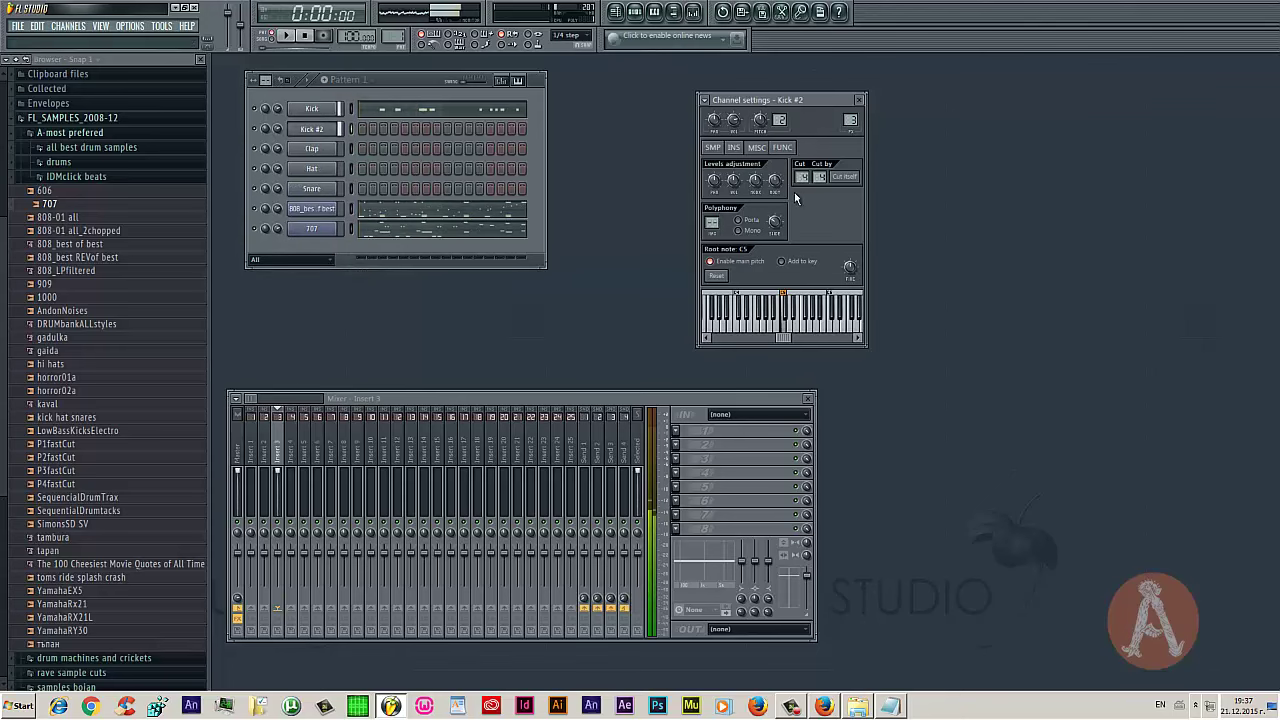
Set the Kick #2 channel's time stretching method to Speech and adjust its stretching values
click(722, 147)
click(798, 303)
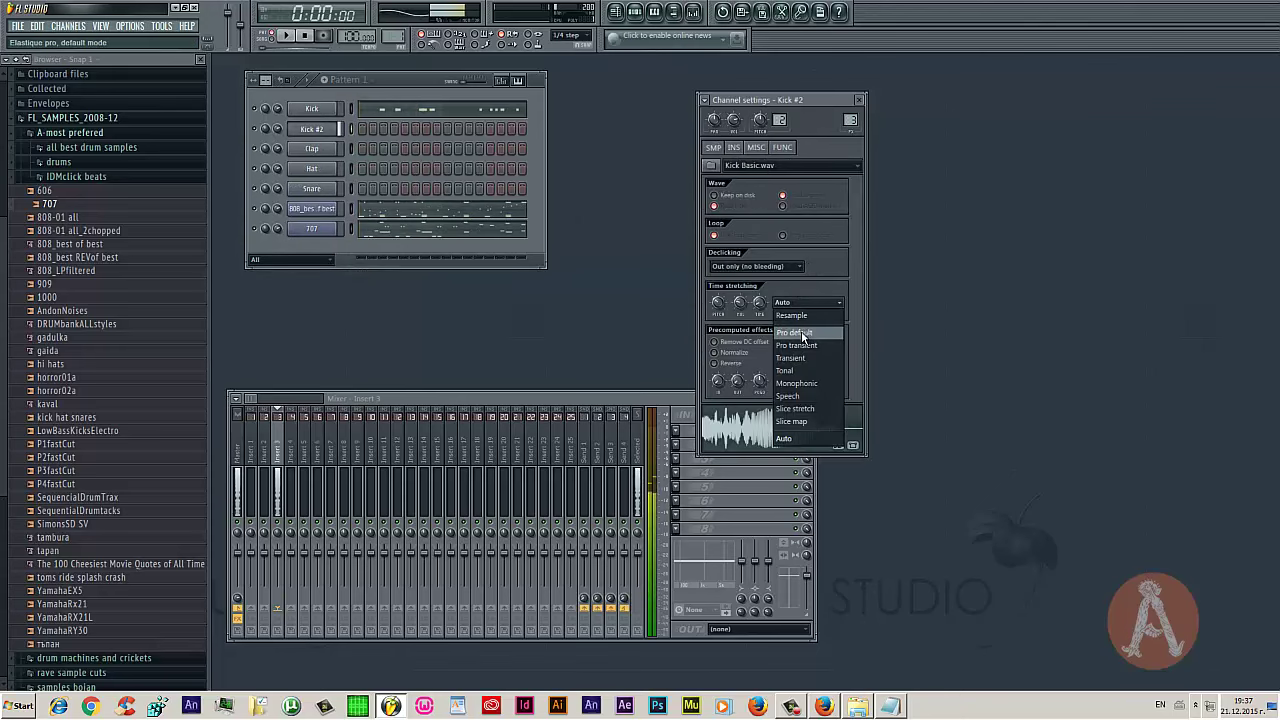
click(799, 396)
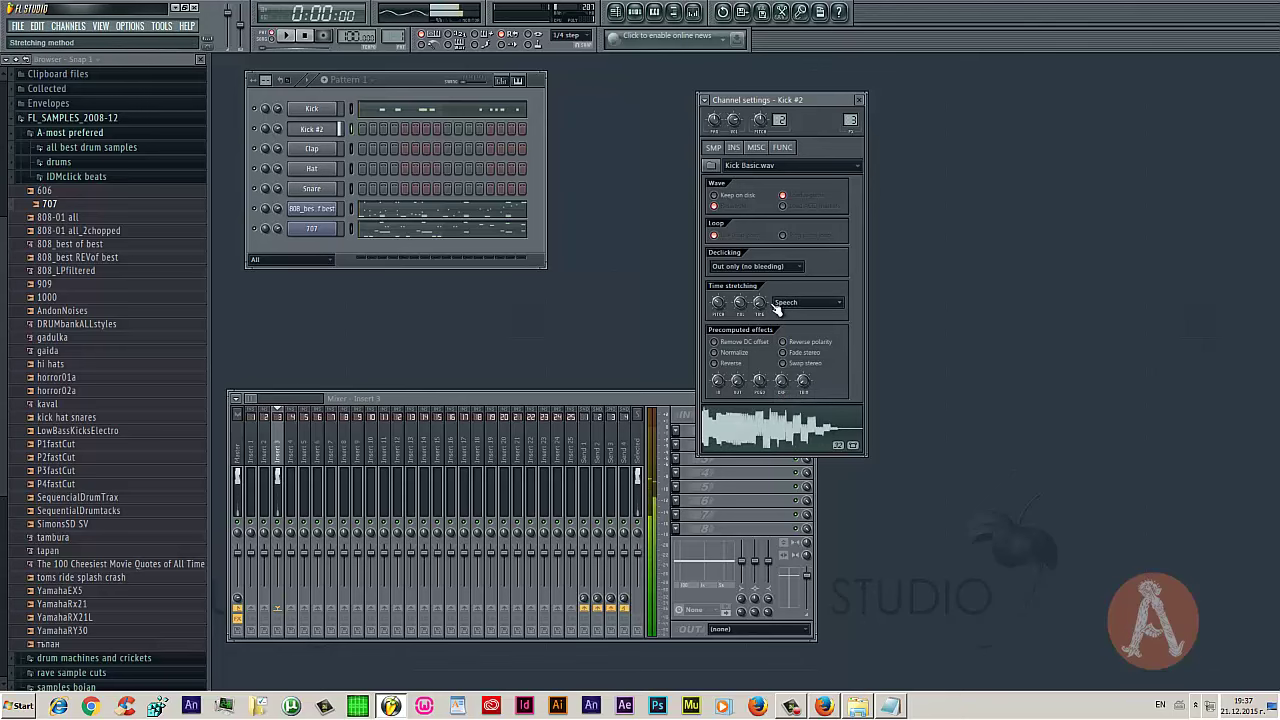
drag(763, 309, 761, 305)
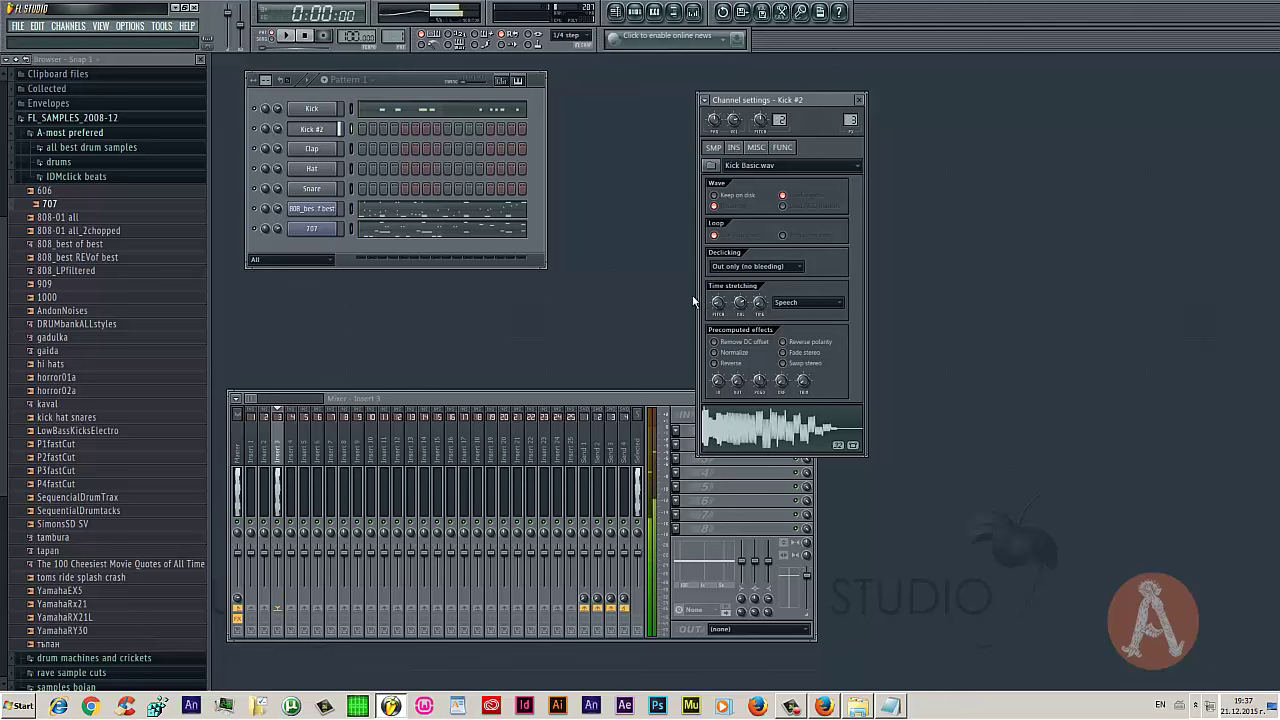
Place Kick #2 C5 notes on bar 1 steps 1, 5, 9, 13 and bar 2 steps 1 and about 5, raising velocity on bar 1 steps 5 and 9
right_click(303, 129)
click(355, 132)
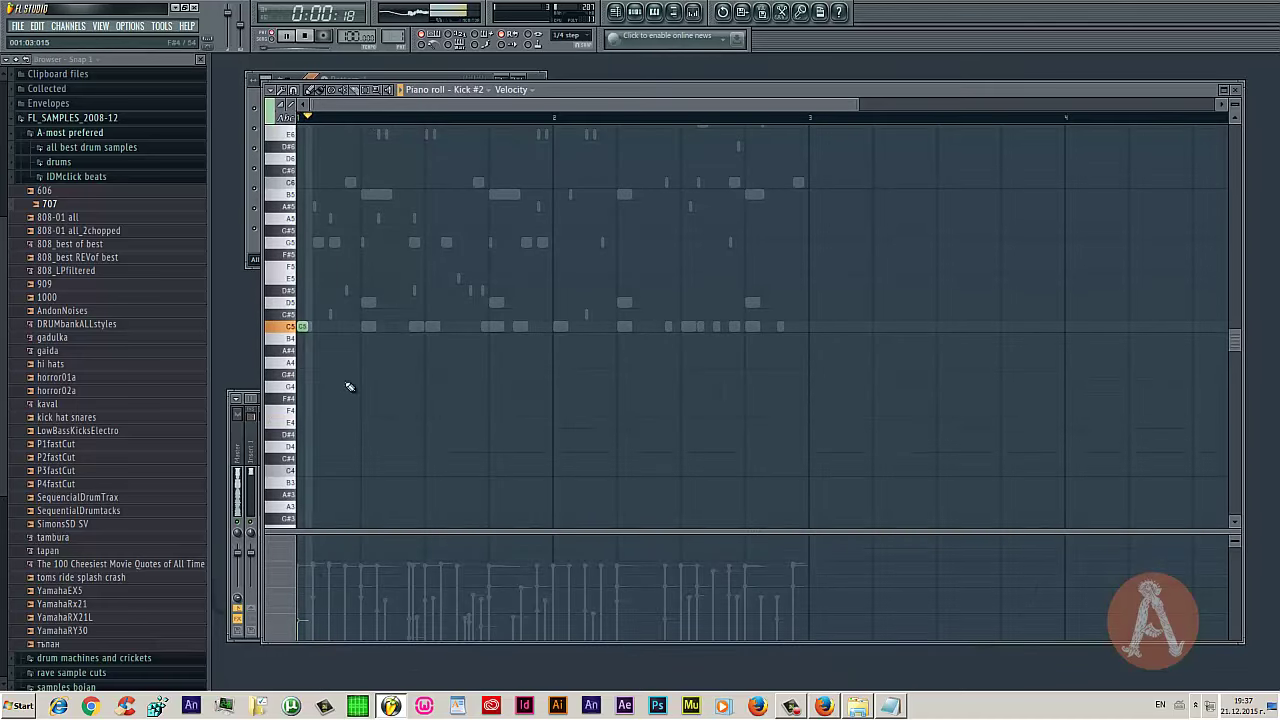
click(366, 327)
key(space)
click(430, 327)
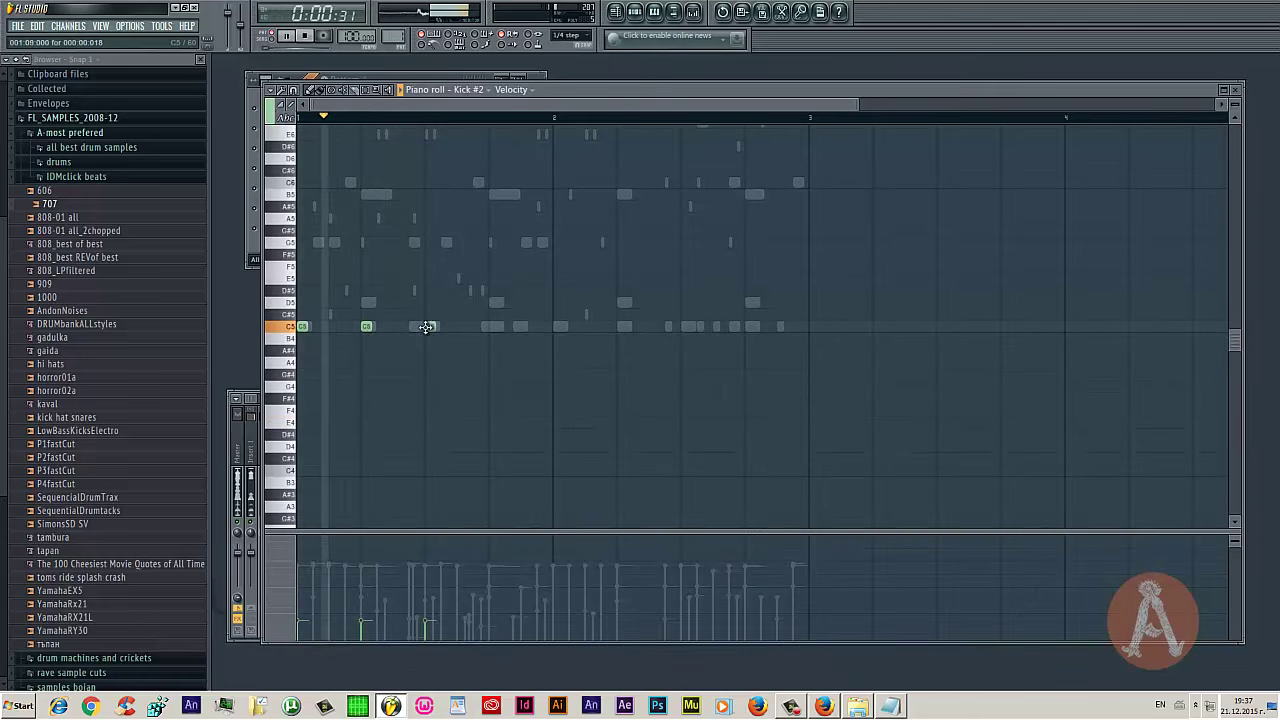
click(494, 327)
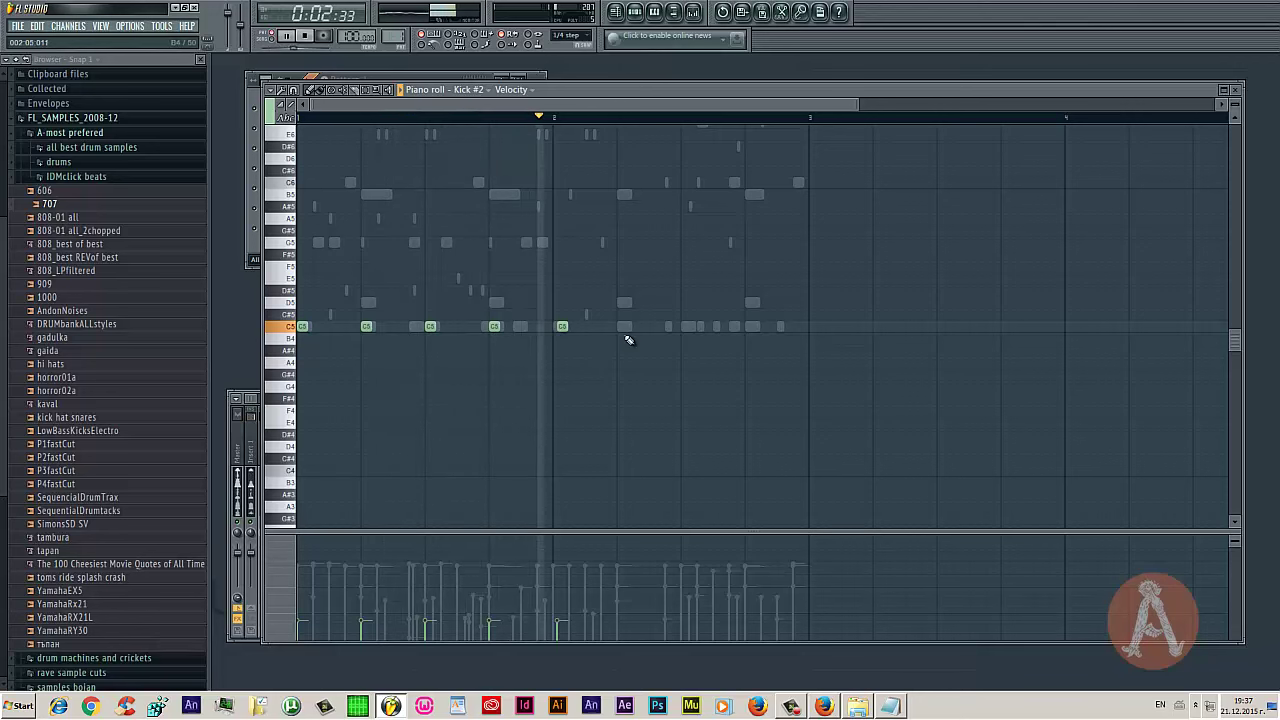
click(618, 327)
click(559, 327)
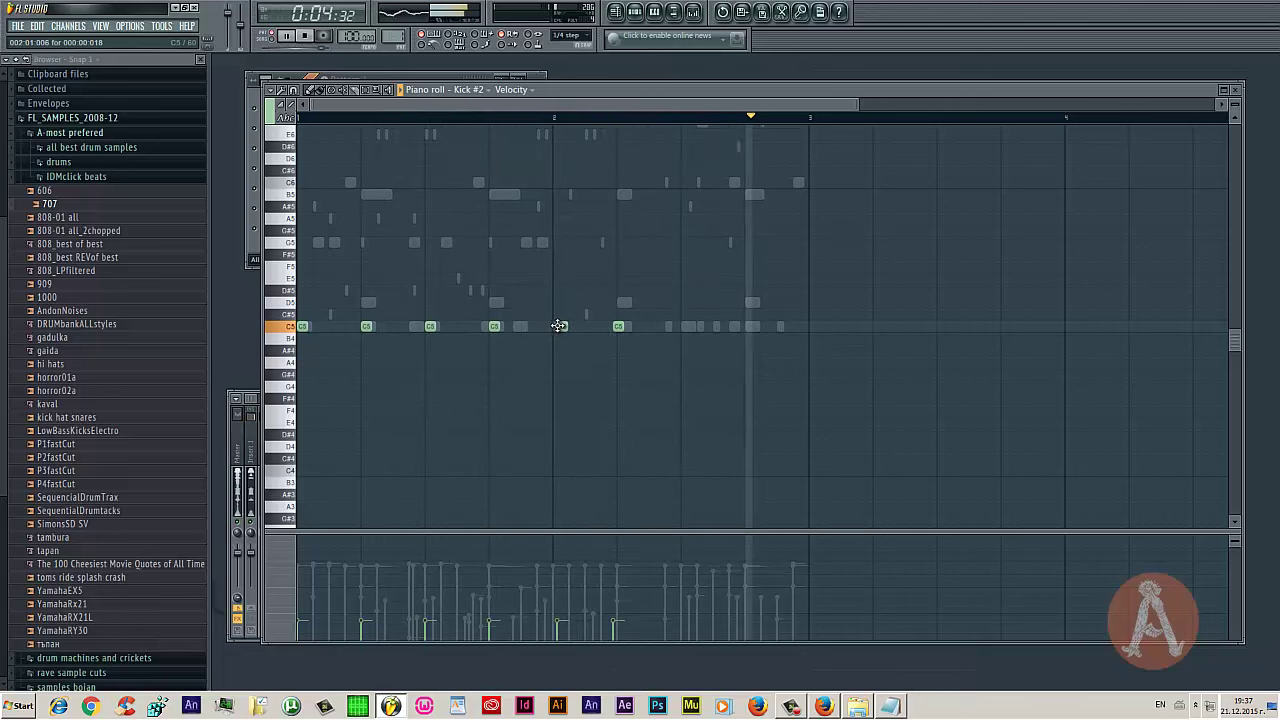
drag(361, 598, 429, 606)
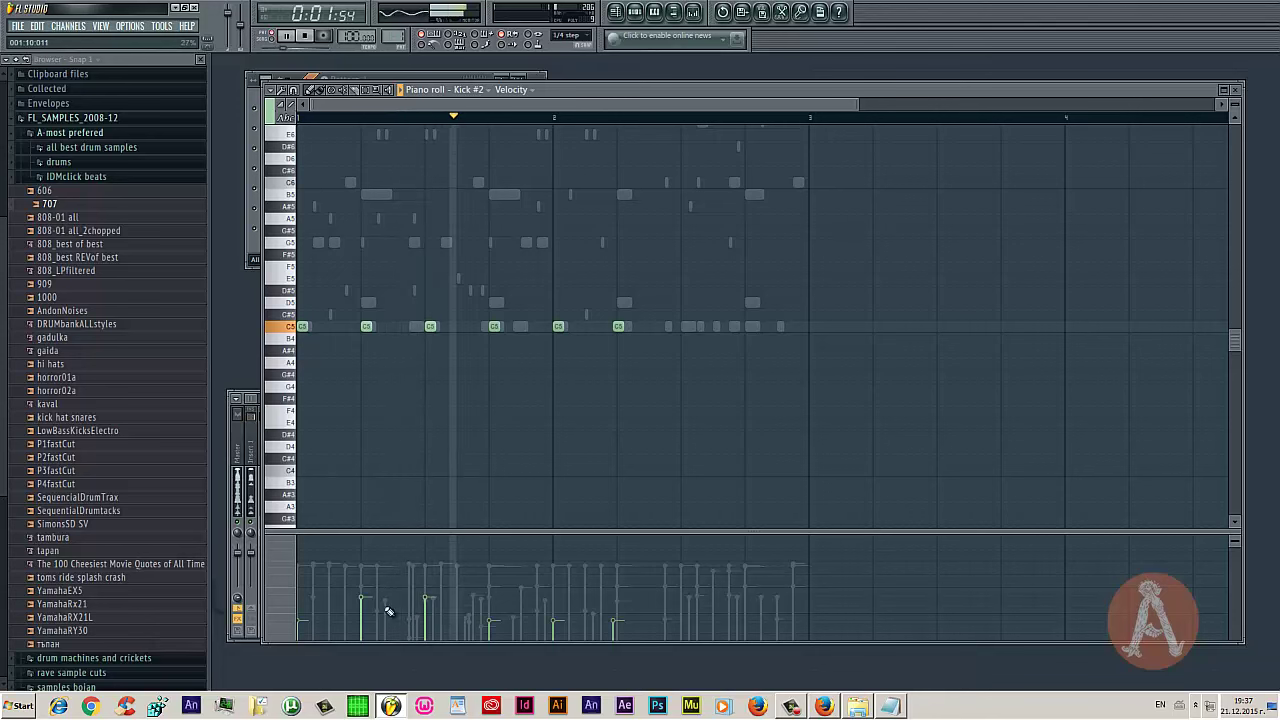
Raise Kick #2's bar 2 step 1 velocity, and add C5 notes on bar 2 steps 7 and 10 with step 10's velocity lower
click(553, 594)
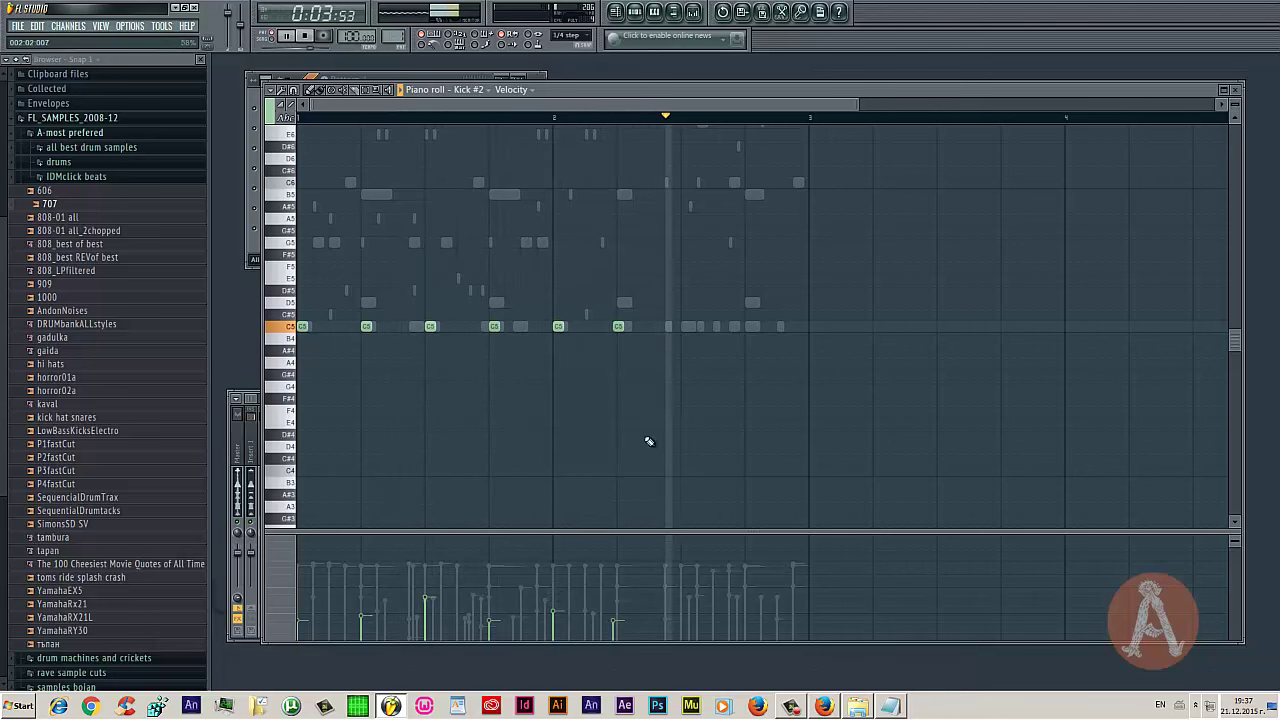
click(654, 327)
click(650, 582)
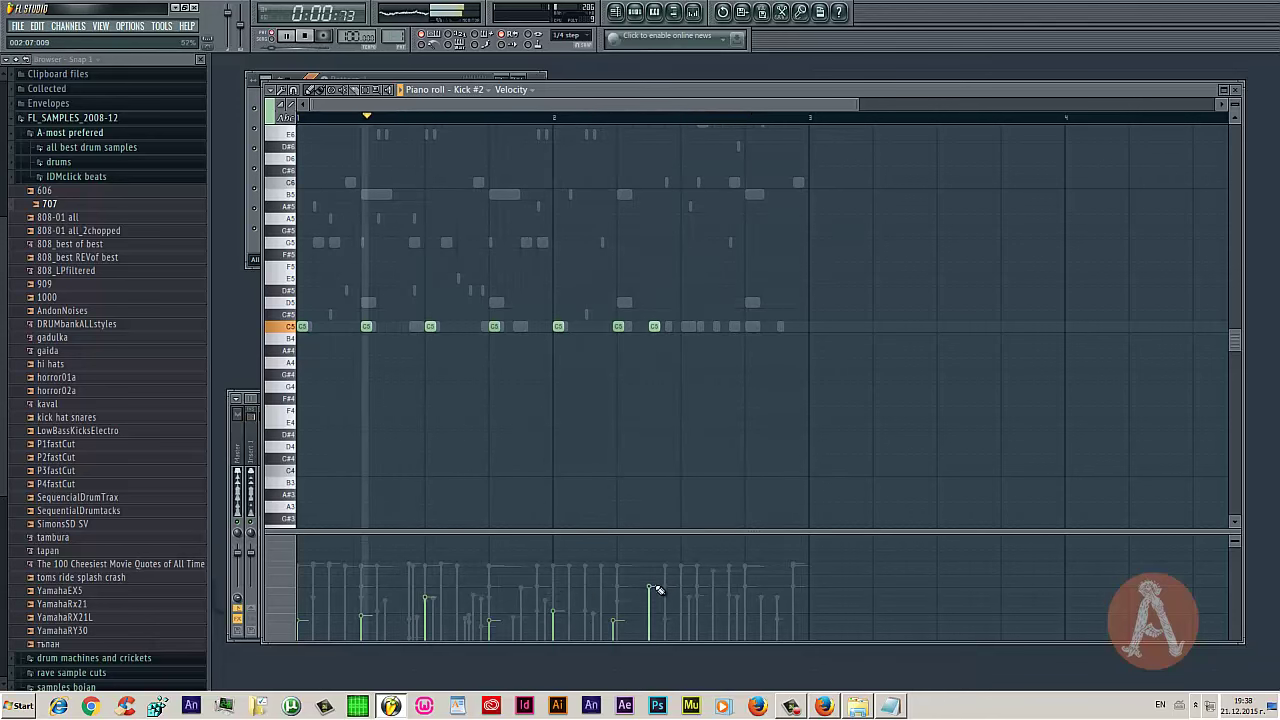
click(703, 327)
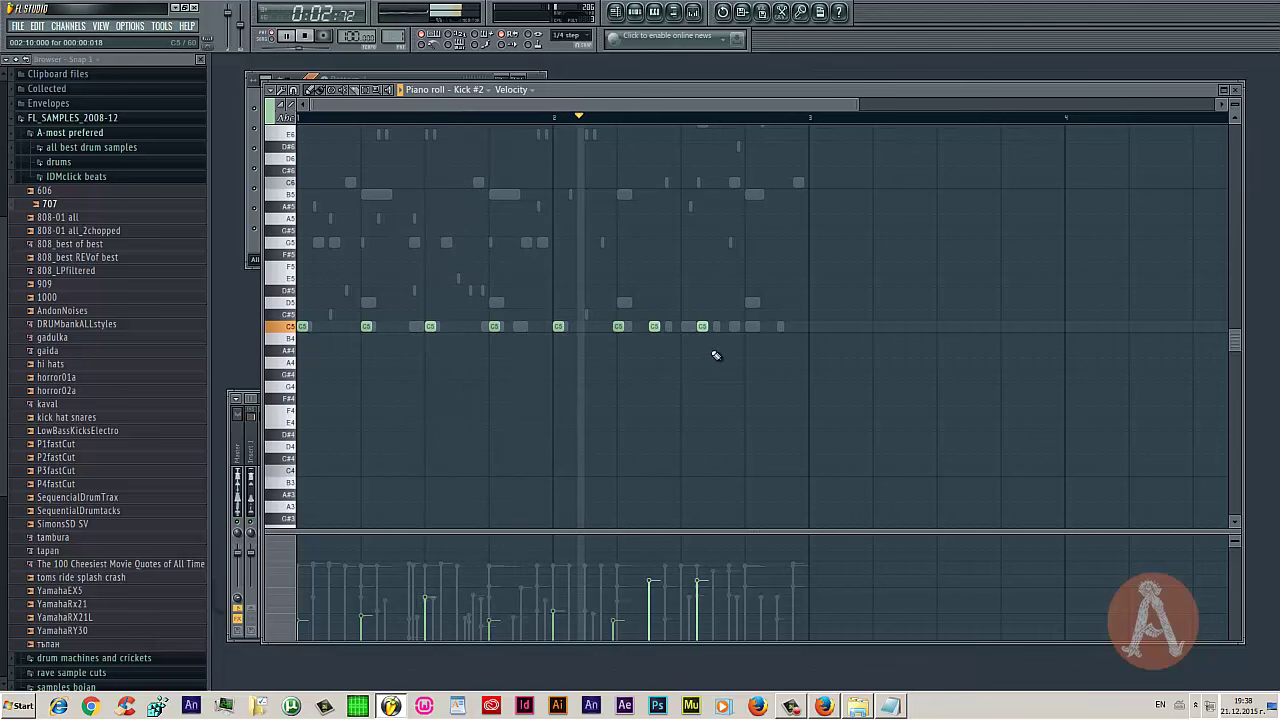
click(700, 605)
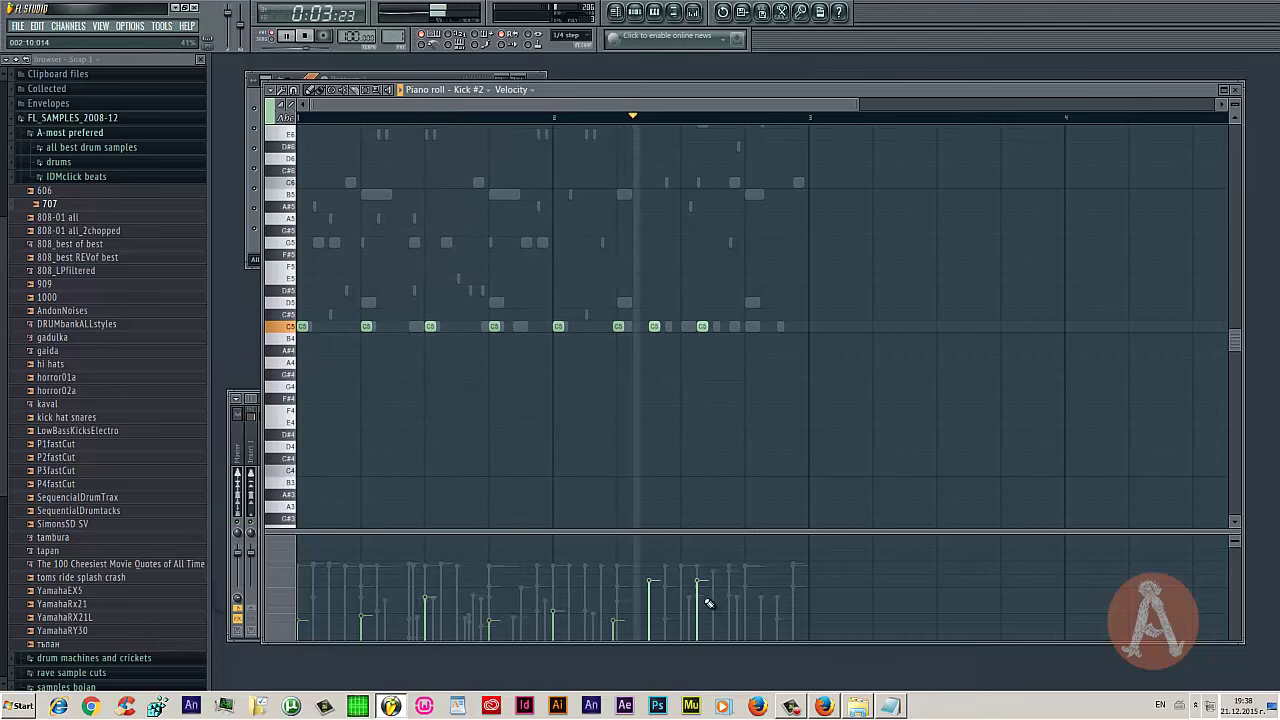
Add a short, low-velocity Kick #2 C5 note on bar 2 step 8 and fine-tune the velocity of step 7
click(666, 327)
click(665, 608)
click(665, 626)
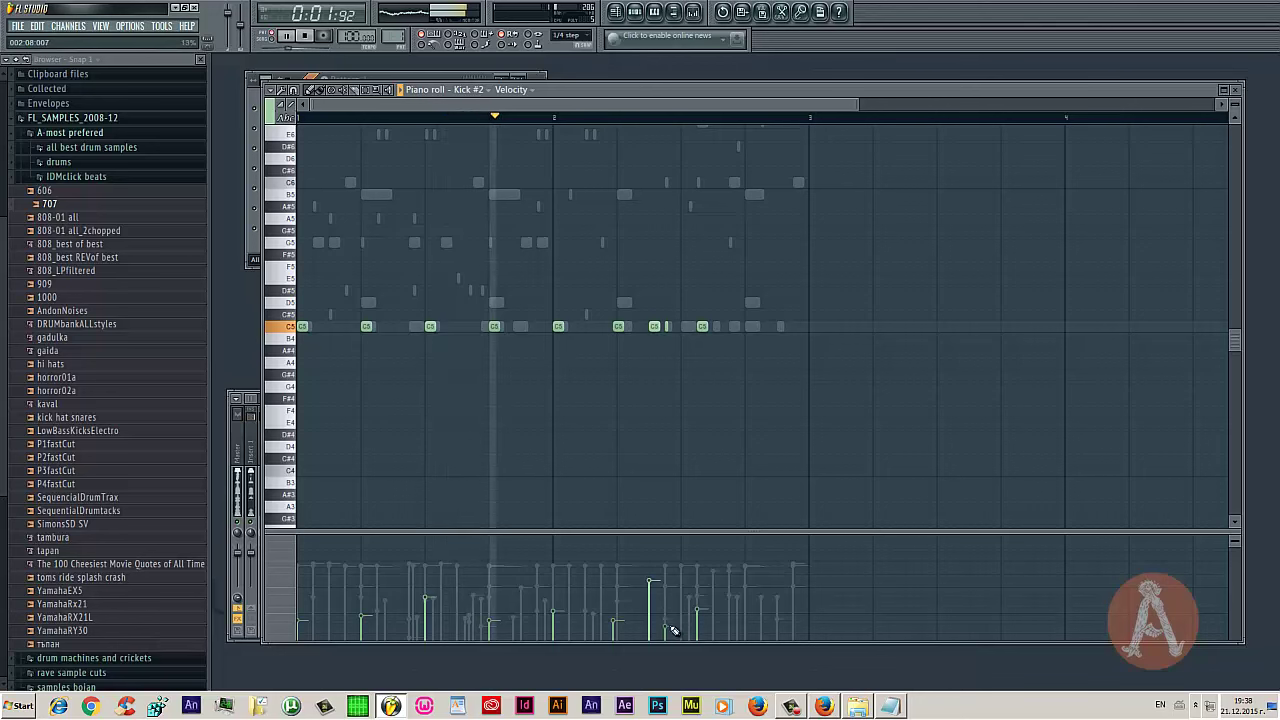
click(652, 572)
click(651, 584)
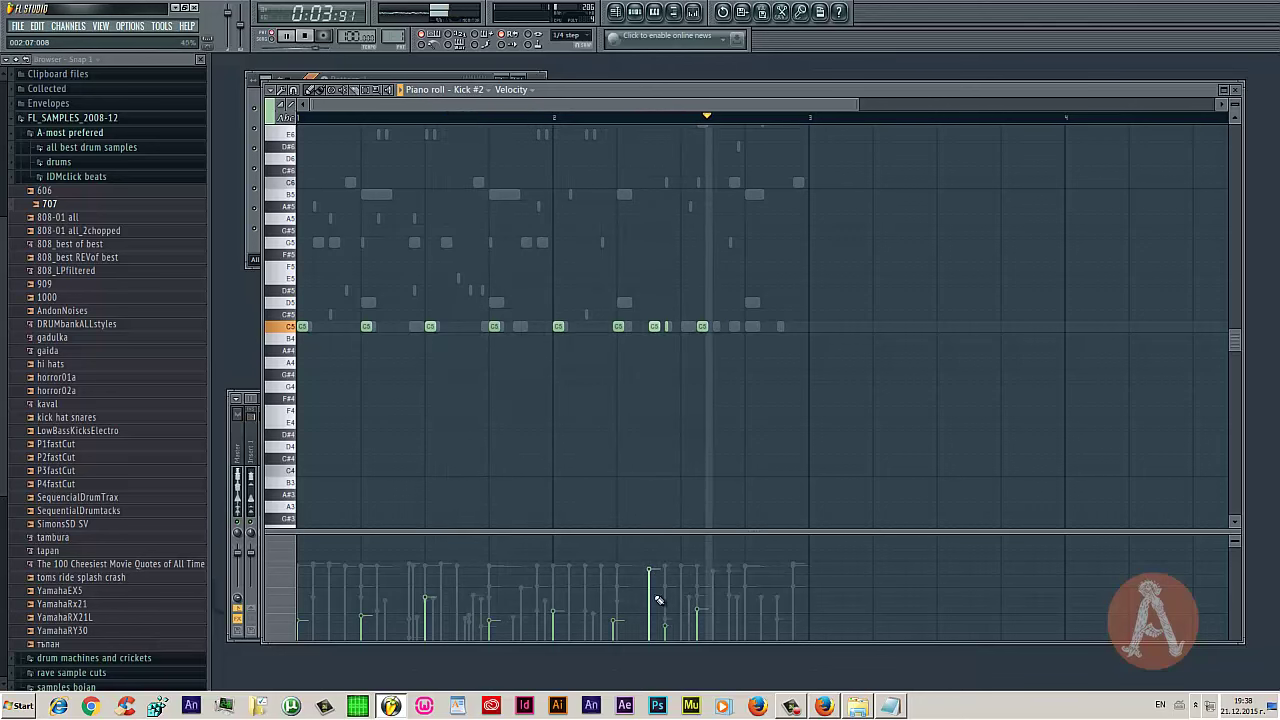
Add short Kick #2 C5 notes on bar 2 steps 15 and 16, lower their velocities, and close the piano roll
click(779, 327)
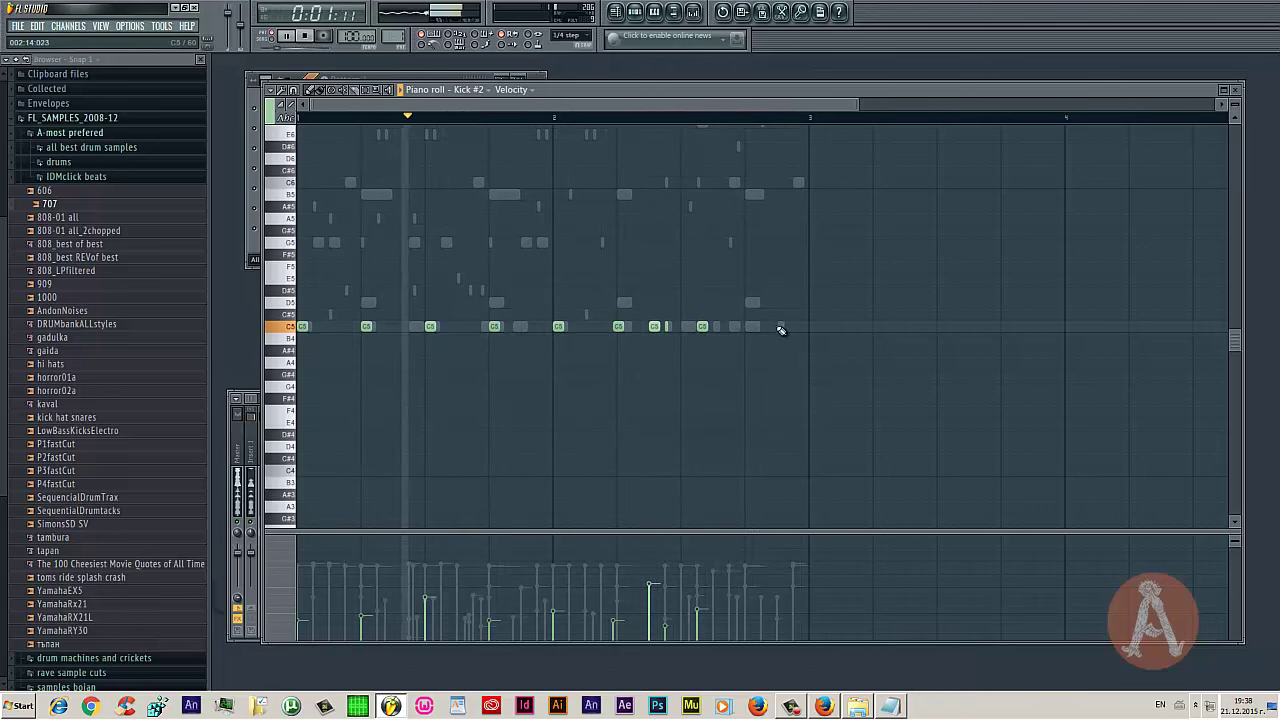
click(794, 327)
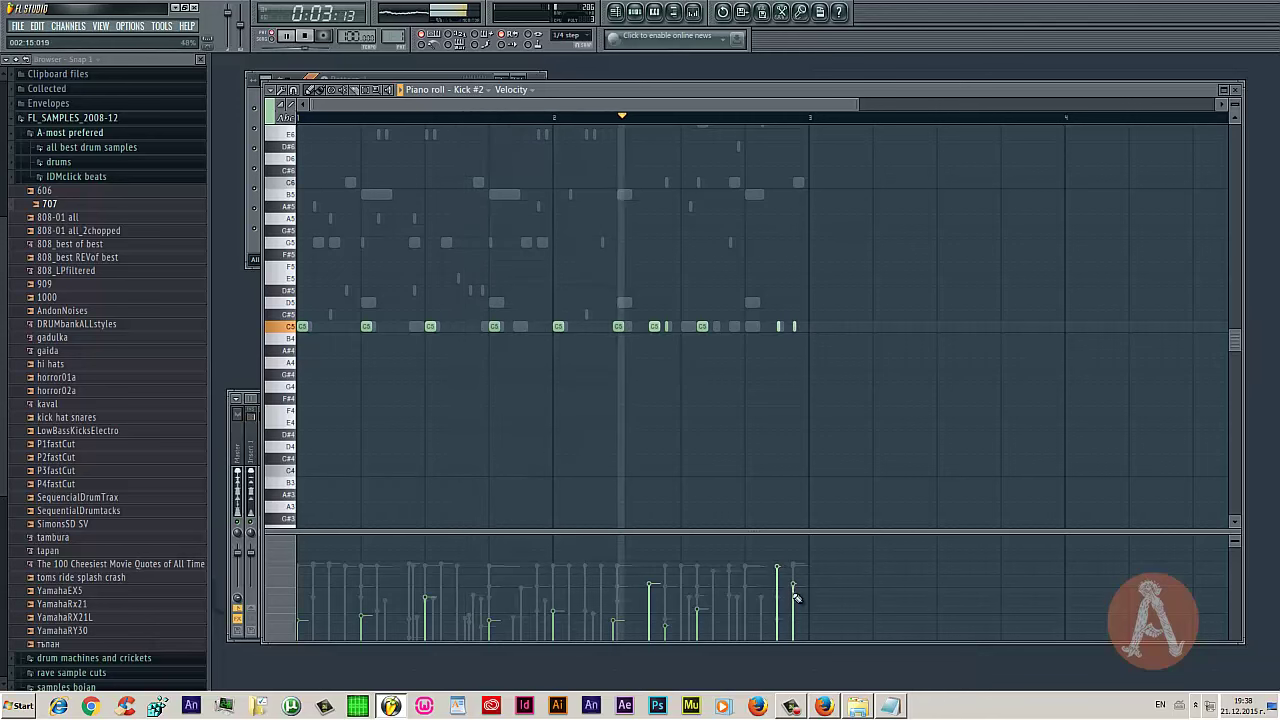
click(778, 567)
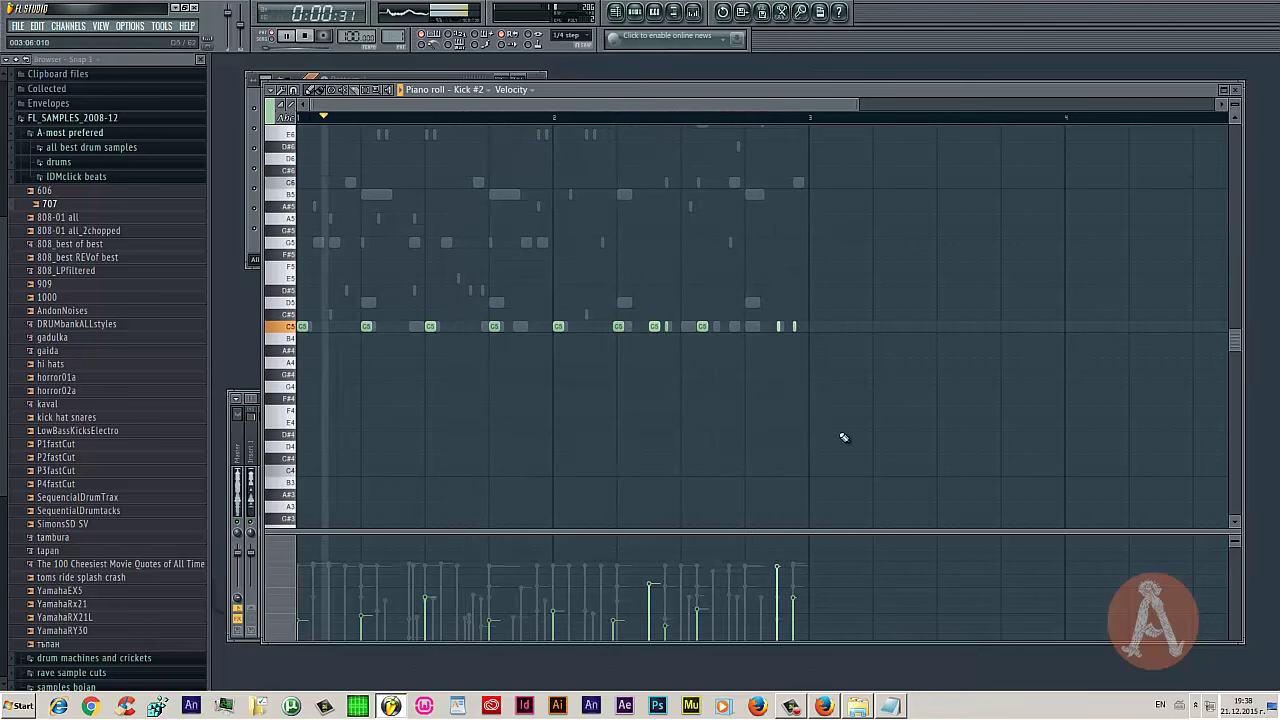
click(778, 591)
click(1240, 92)
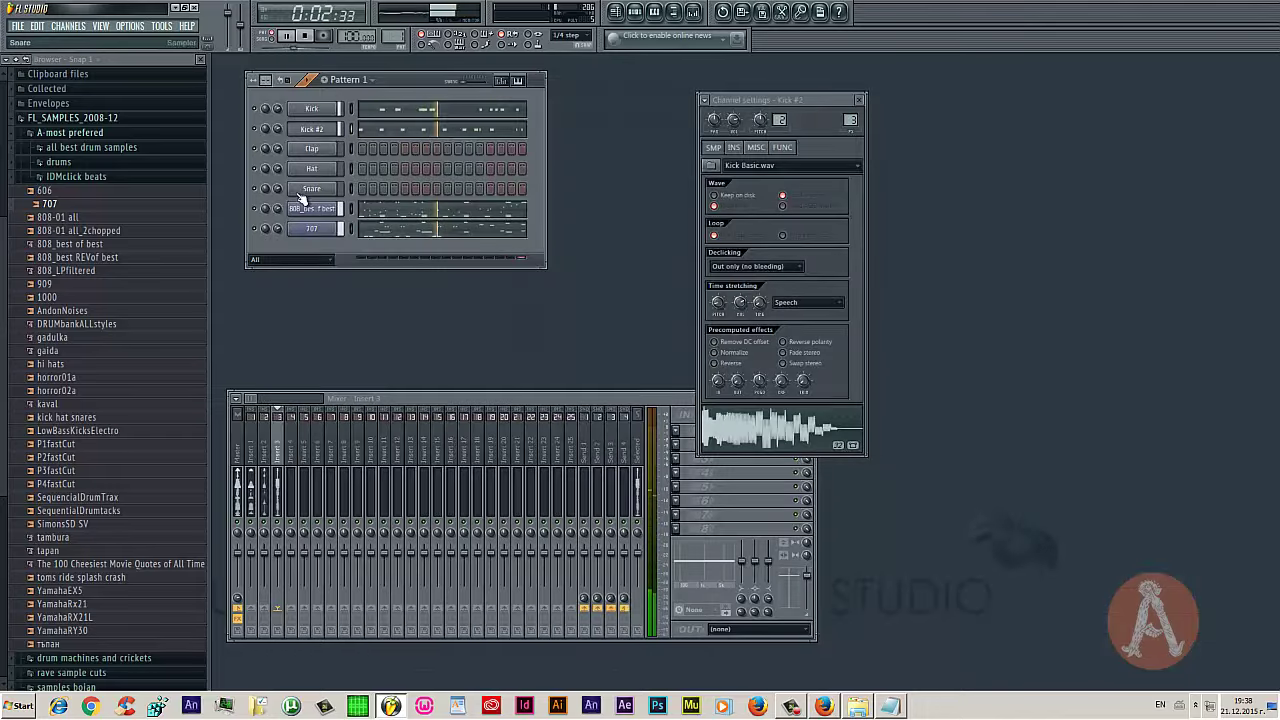
Place short Clap C5 notes on bar 1 steps 5 and 13 and bar 2 steps 5 and 8, lengthening bar 2 step 5 to one step
right_click(334, 148)
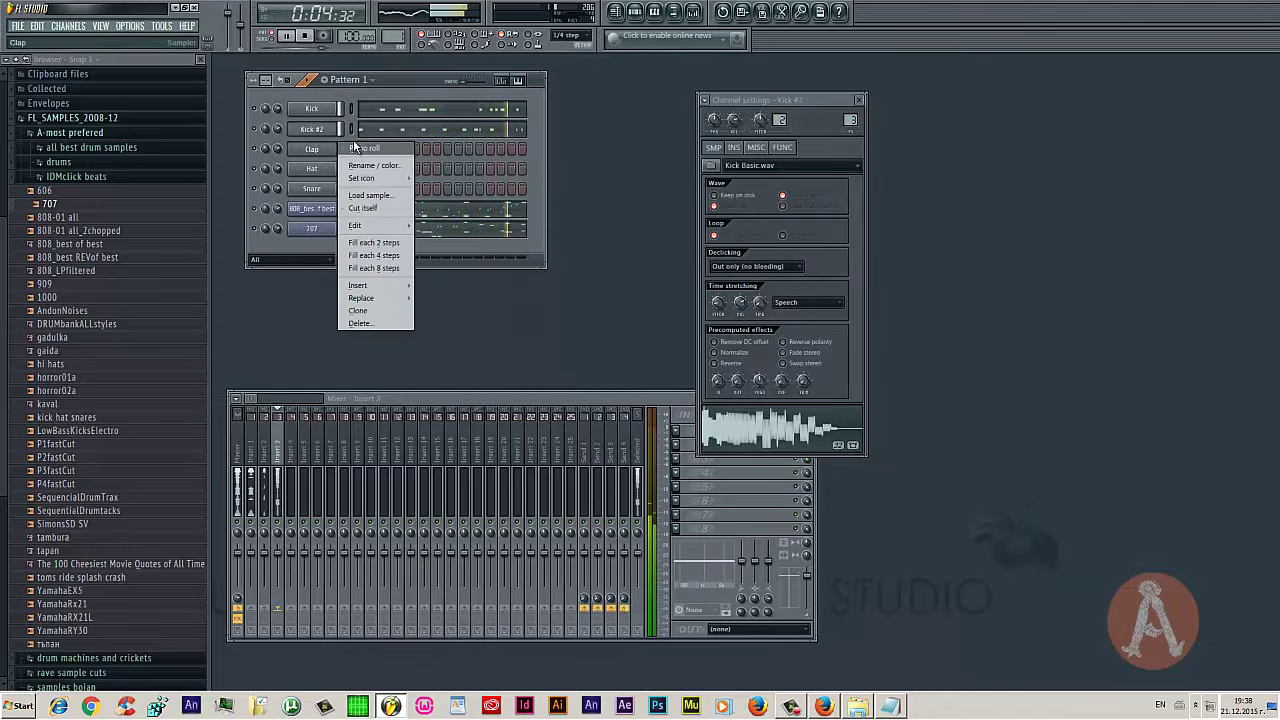
click(362, 148)
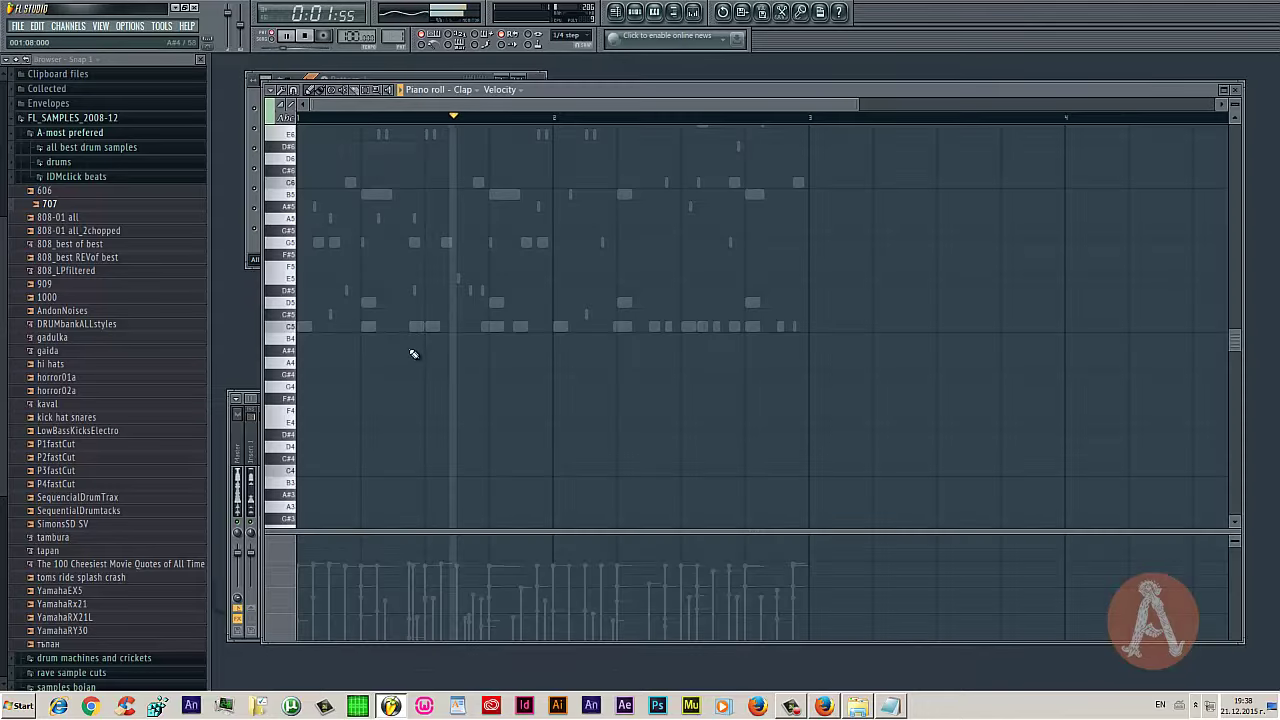
click(490, 326)
click(619, 327)
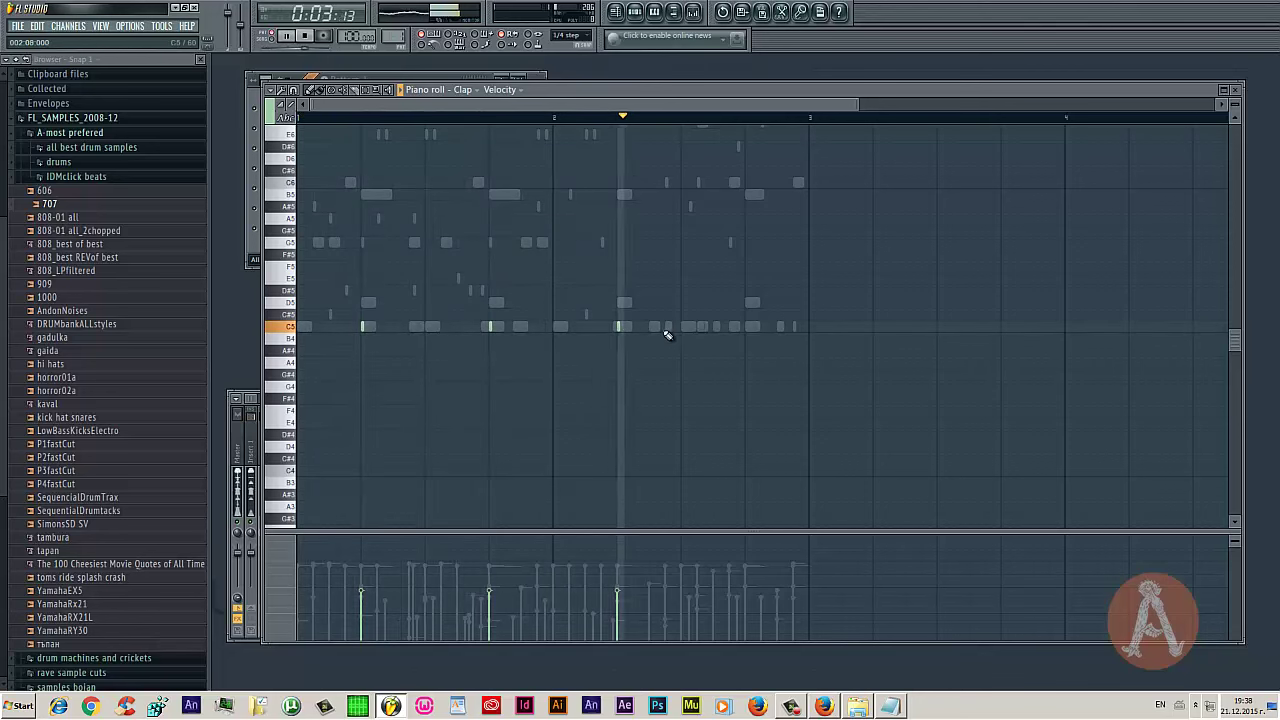
click(667, 327)
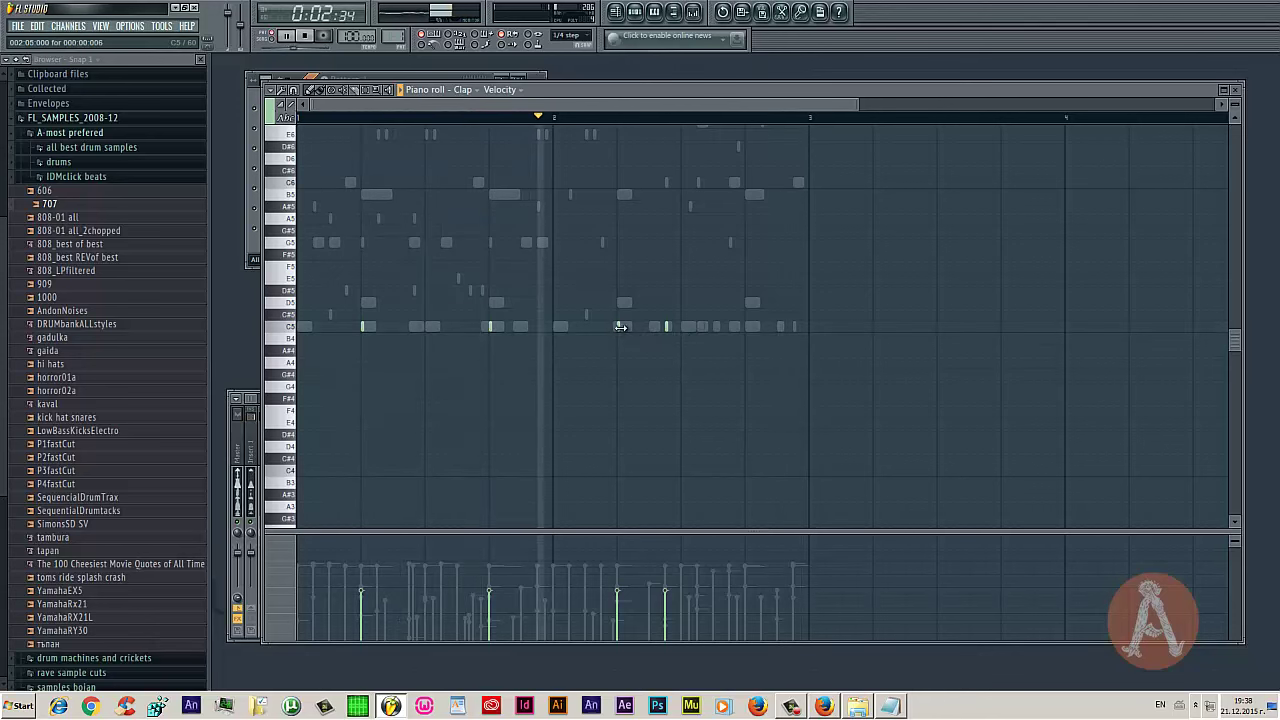
drag(620, 327, 632, 327)
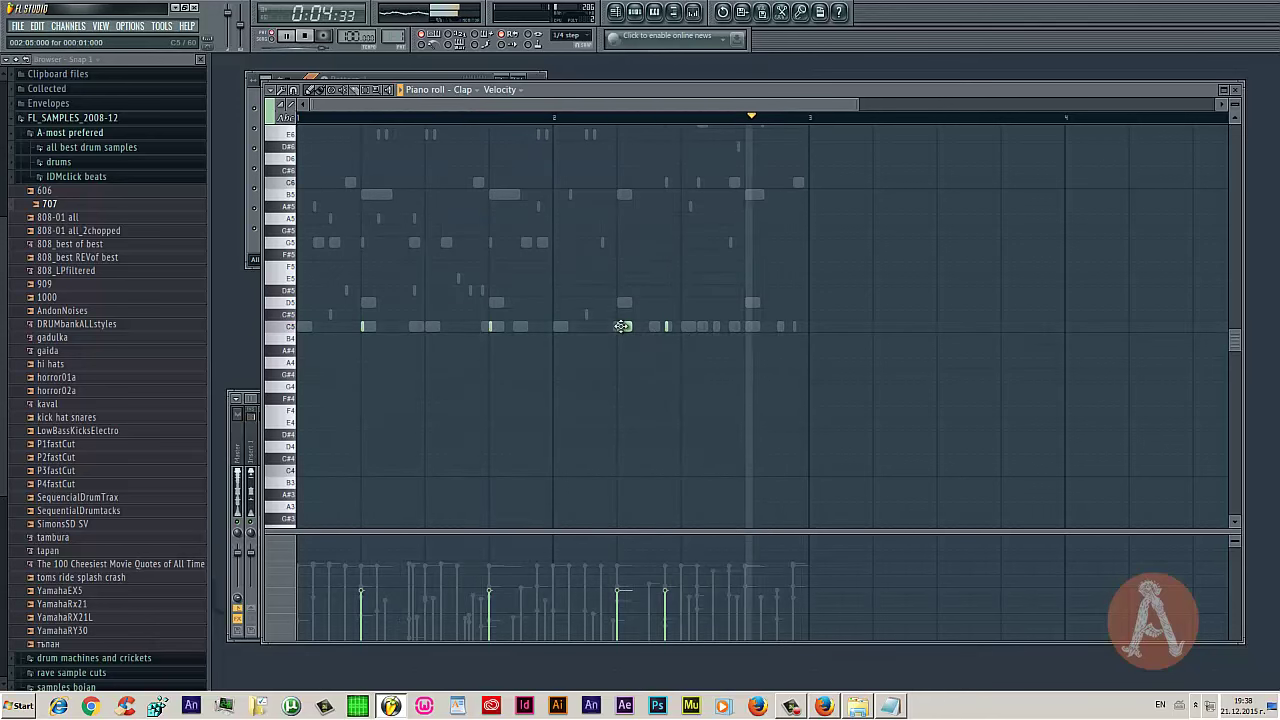
Add one-step Clap C5 notes on bar 2 steps 16, 13 and 11, and lower the velocity of step 11
click(800, 327)
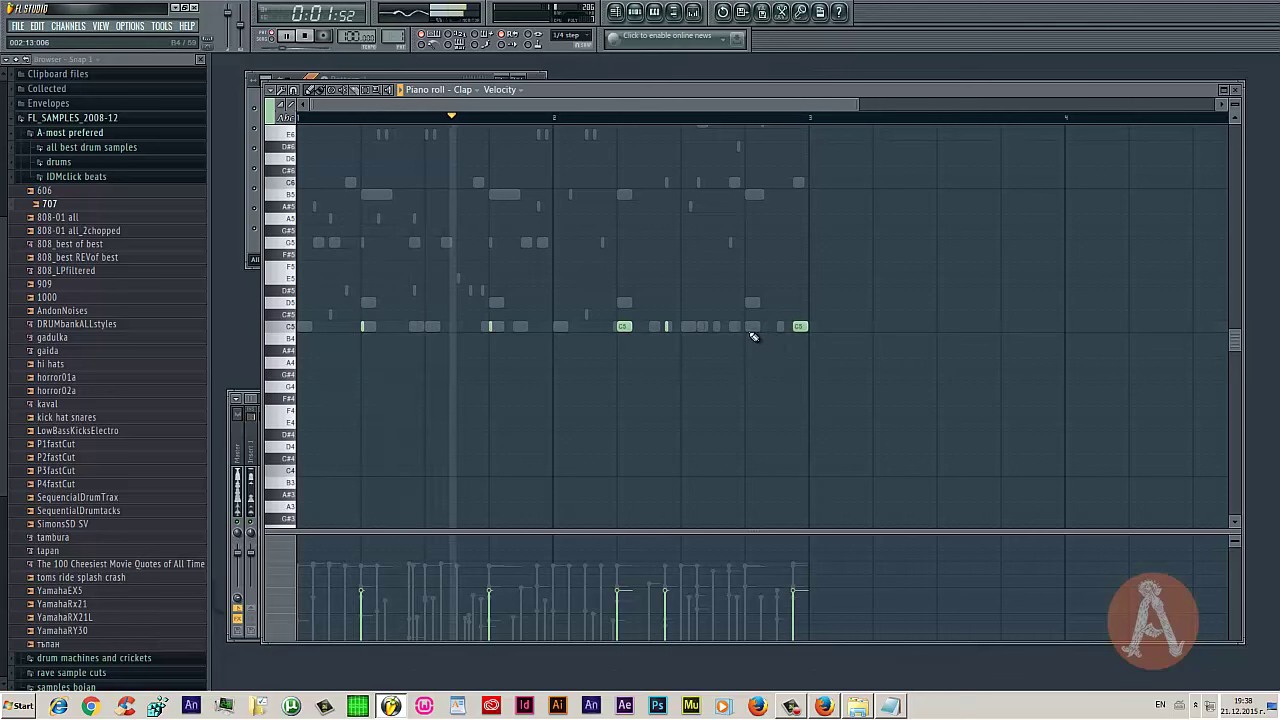
click(753, 327)
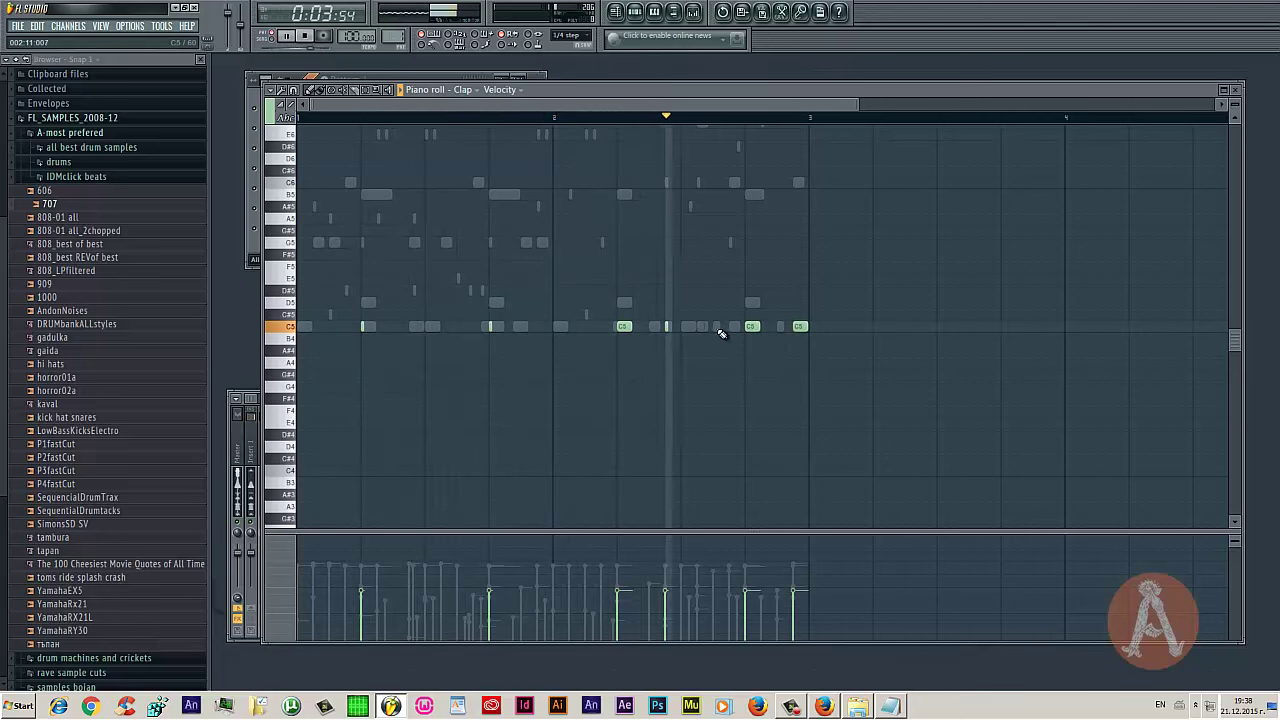
click(724, 327)
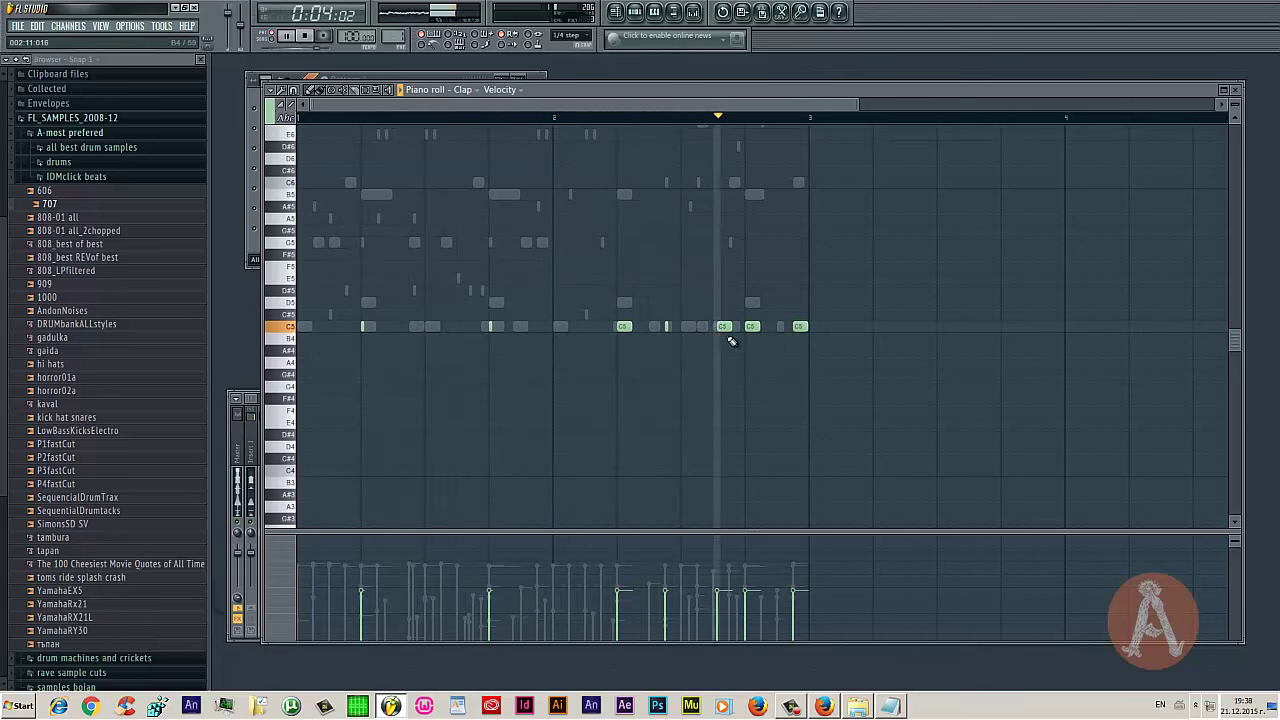
click(717, 615)
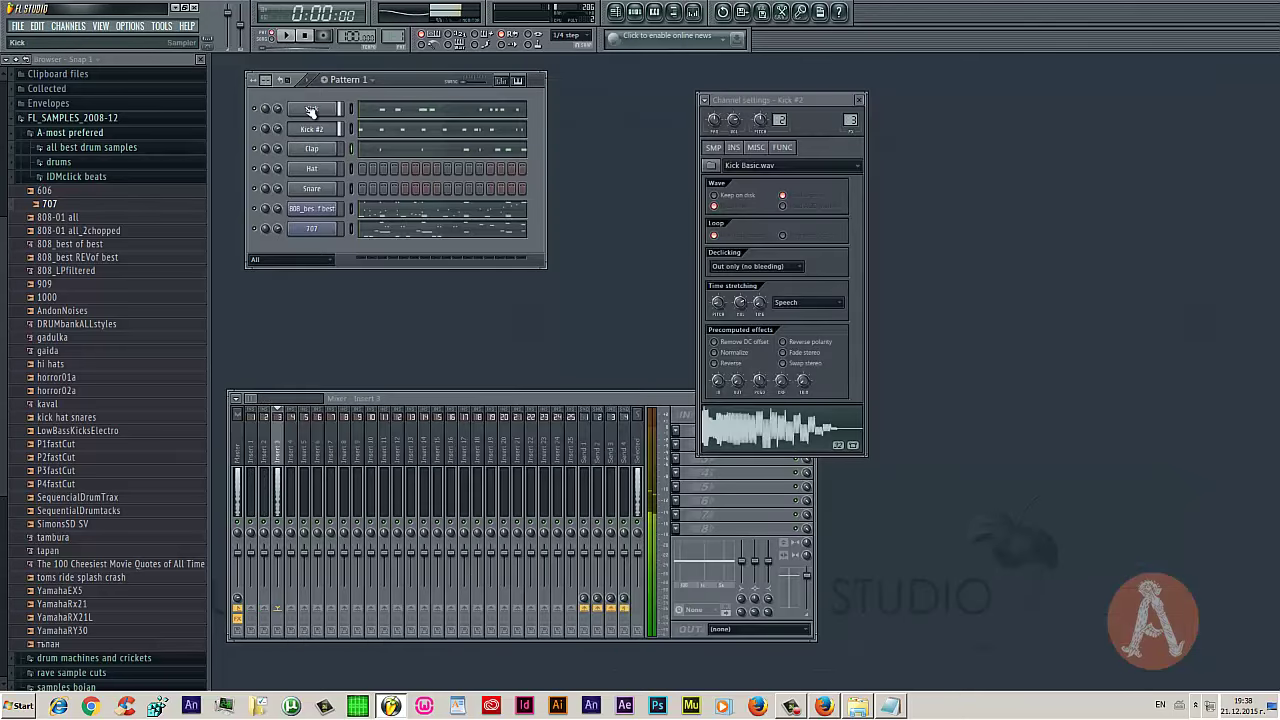
Insert a 3xOsc channel above the Kick channel and play the pattern
right_click(311, 110)
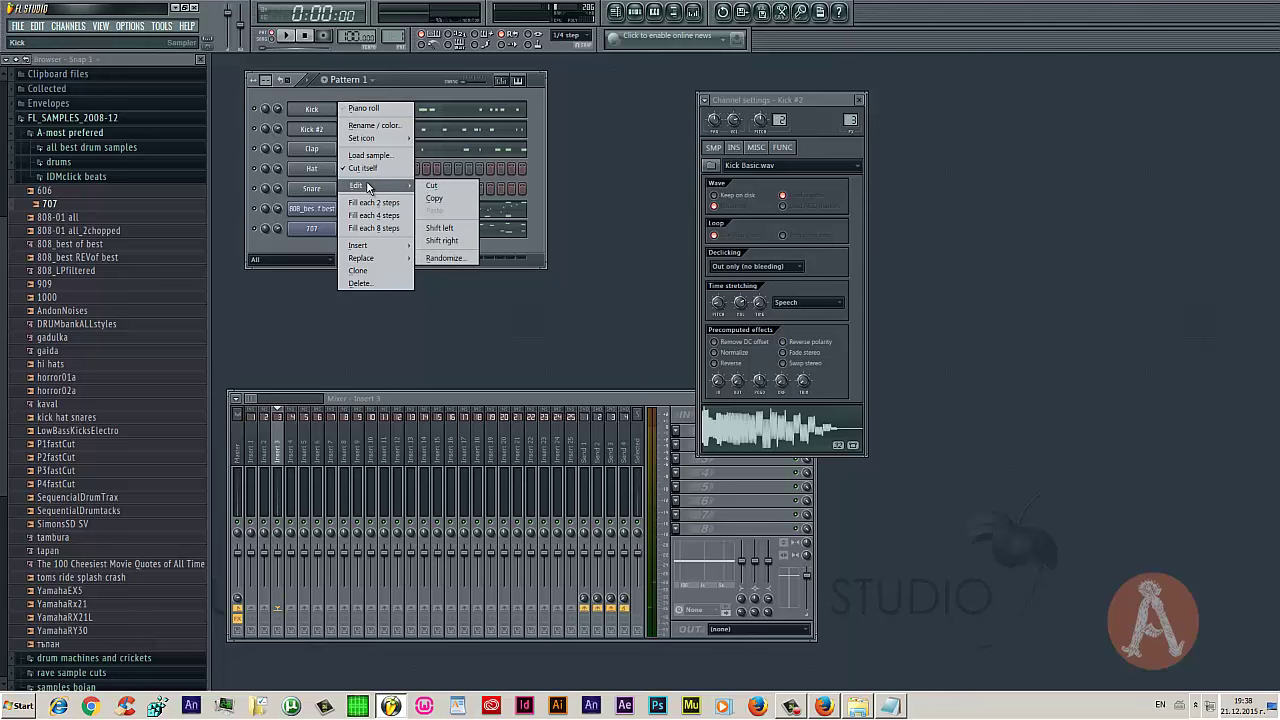
mouse_move(365, 246)
click(465, 165)
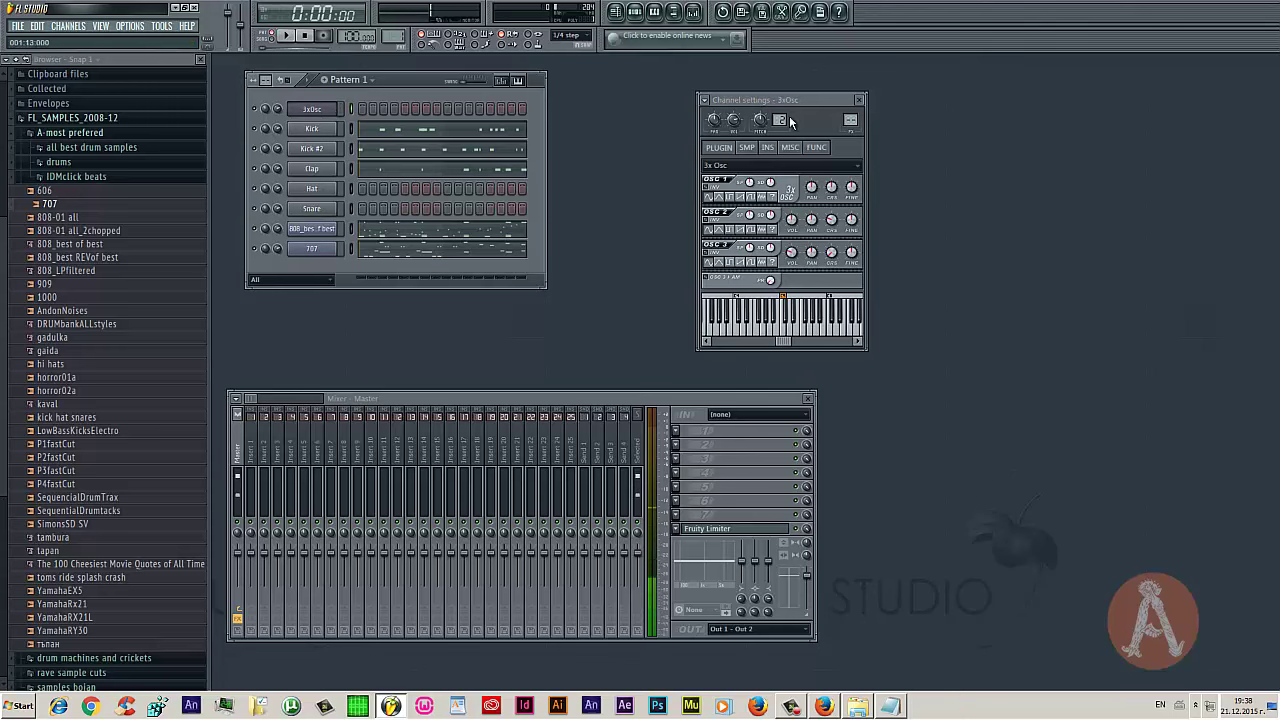
key(space)
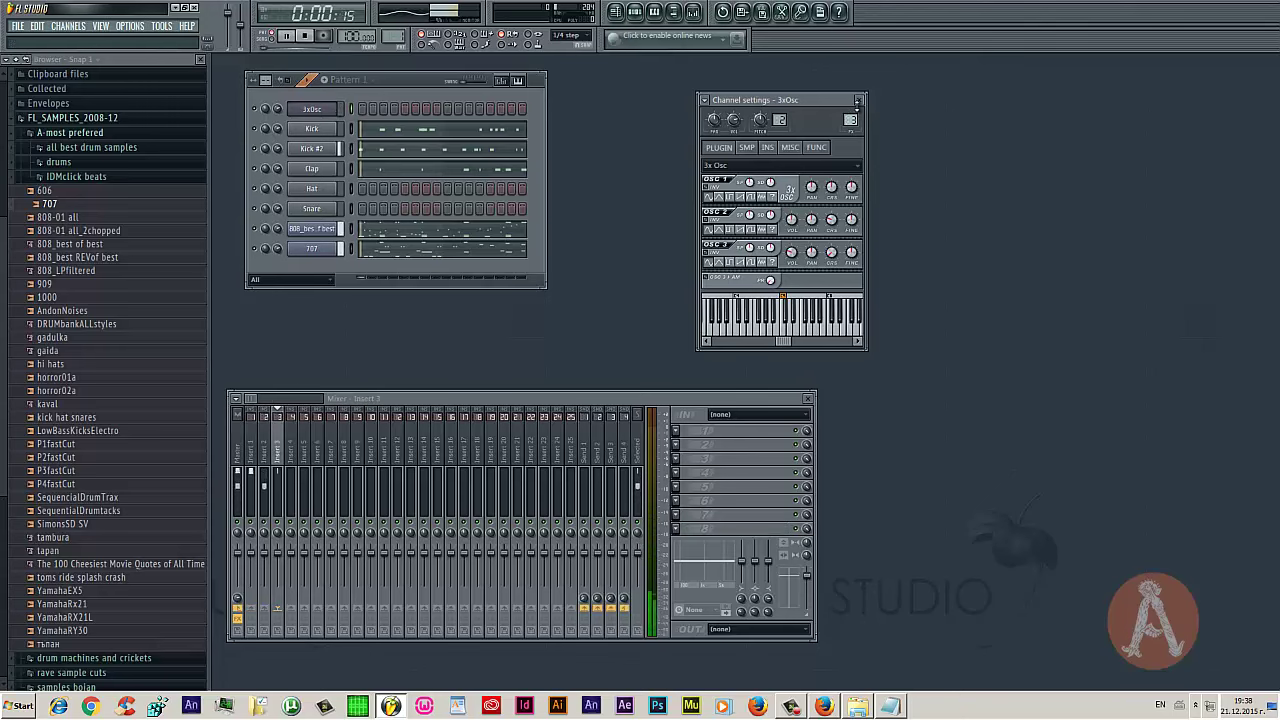
Route the 3xOsc channel to mixer track Insert 4
click(291, 445)
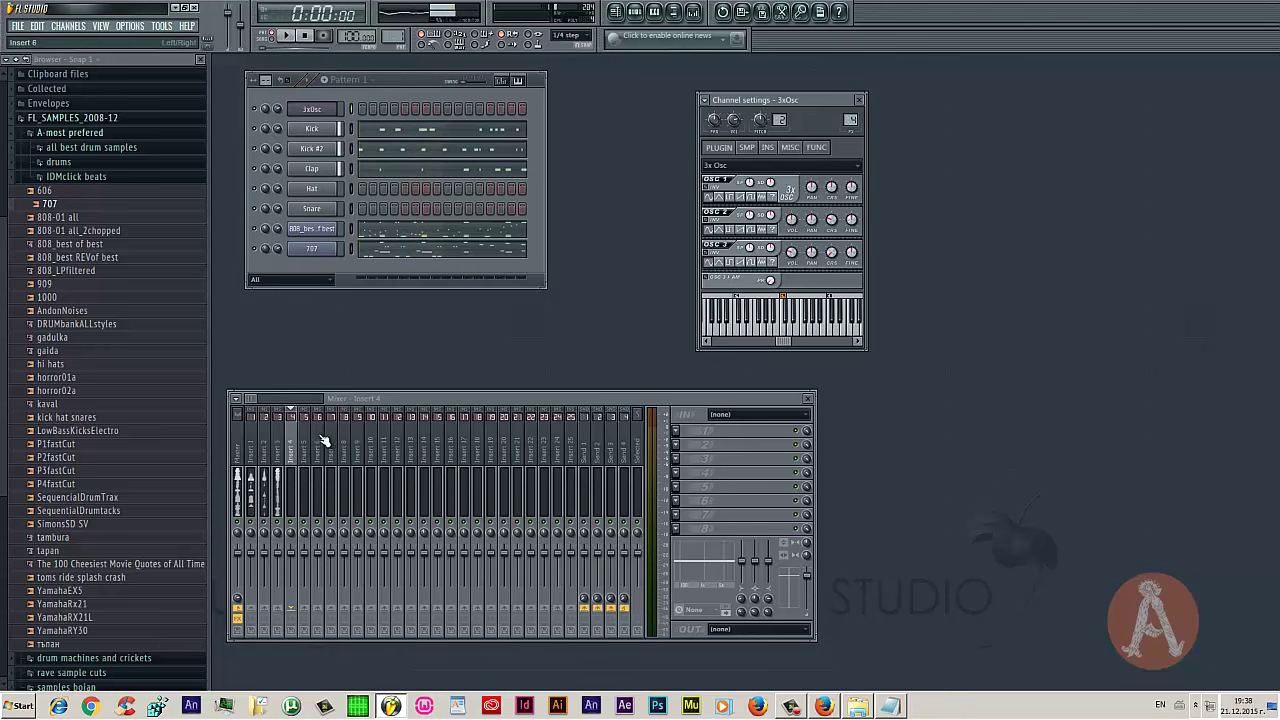
right_click(290, 433)
click(291, 433)
right_click(293, 432)
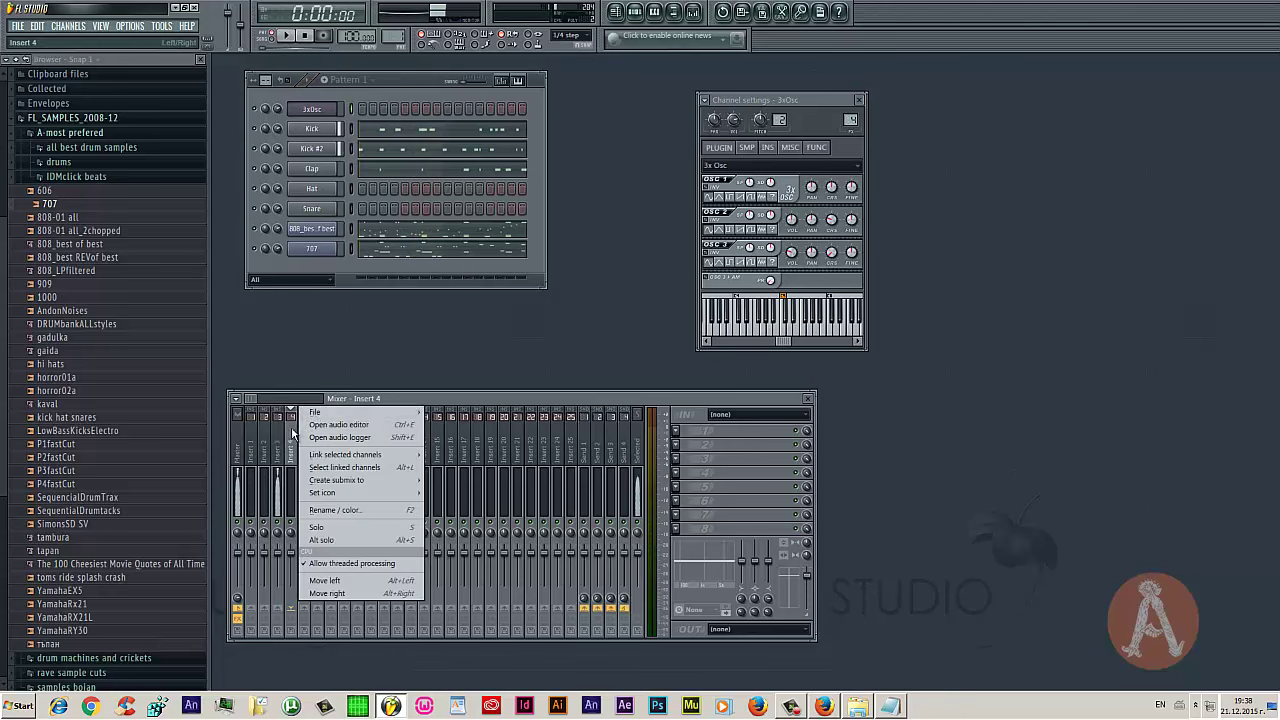
click(344, 467)
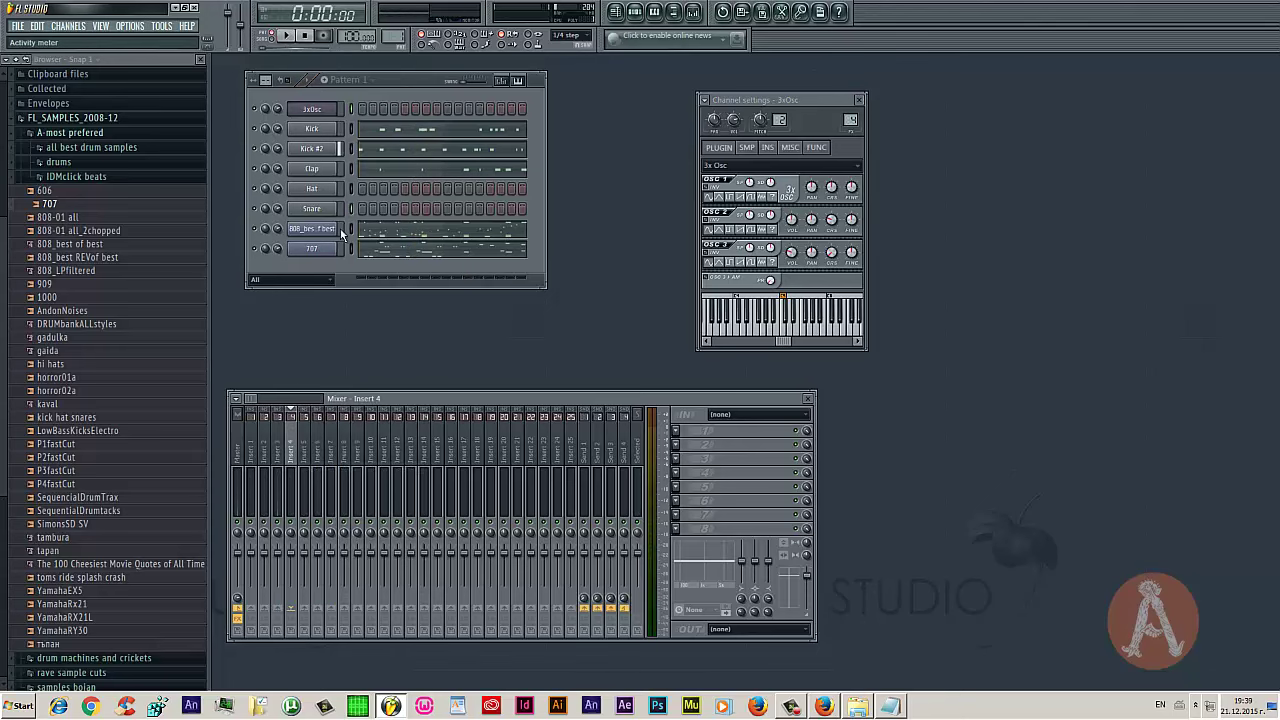
key(space)
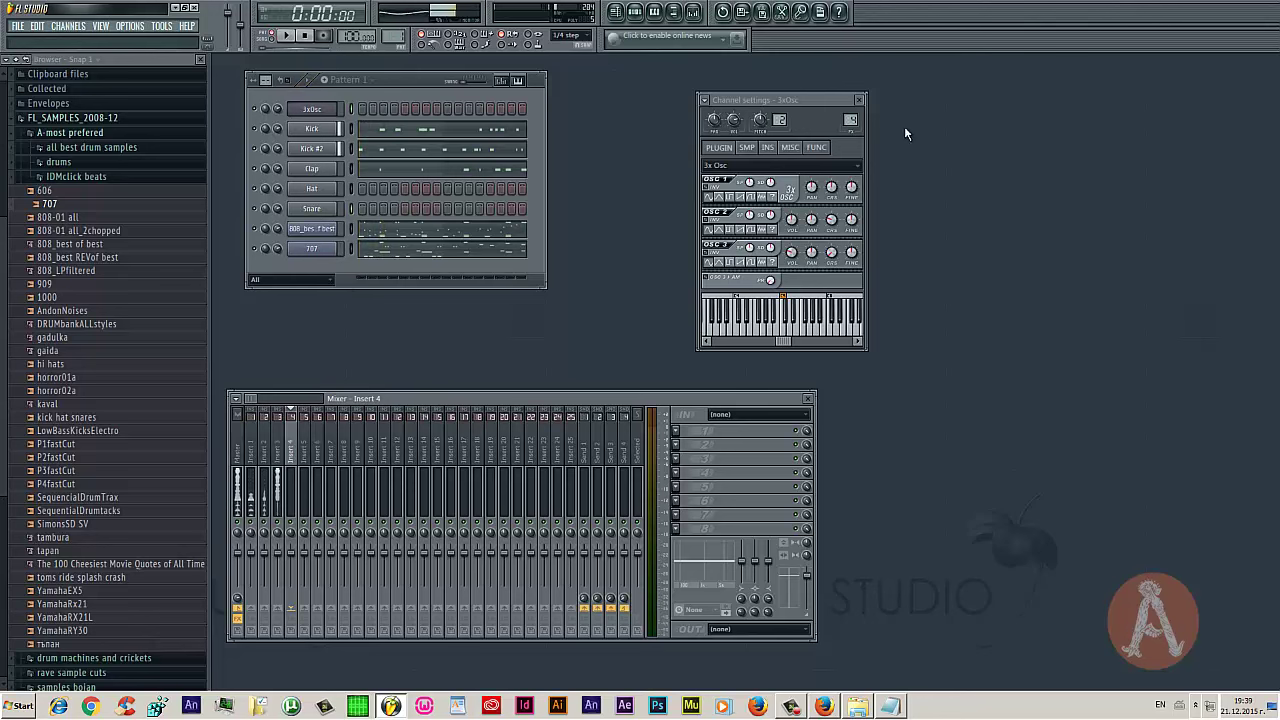
Route the 3xOsc channel to mixer track Insert 5 and load Fruity Delay 2 in the track's second effect slot
right_click(305, 440)
click(345, 467)
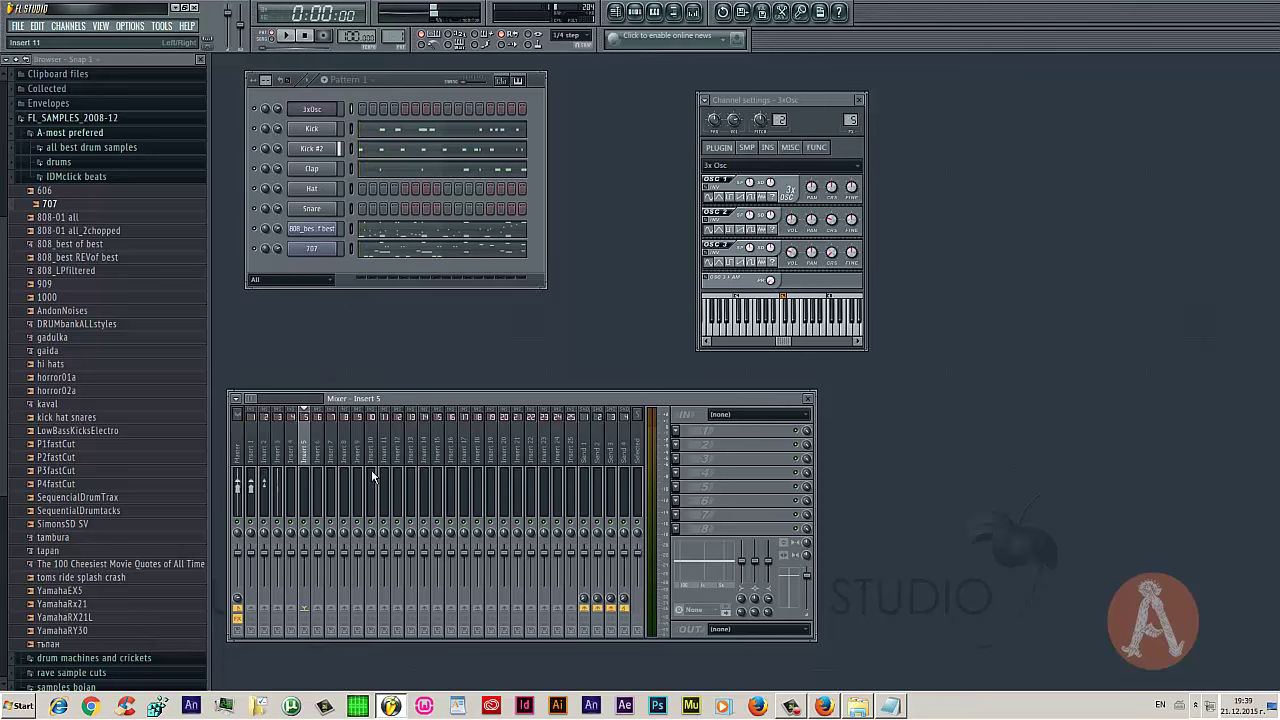
click(675, 431)
mouse_move(700, 442)
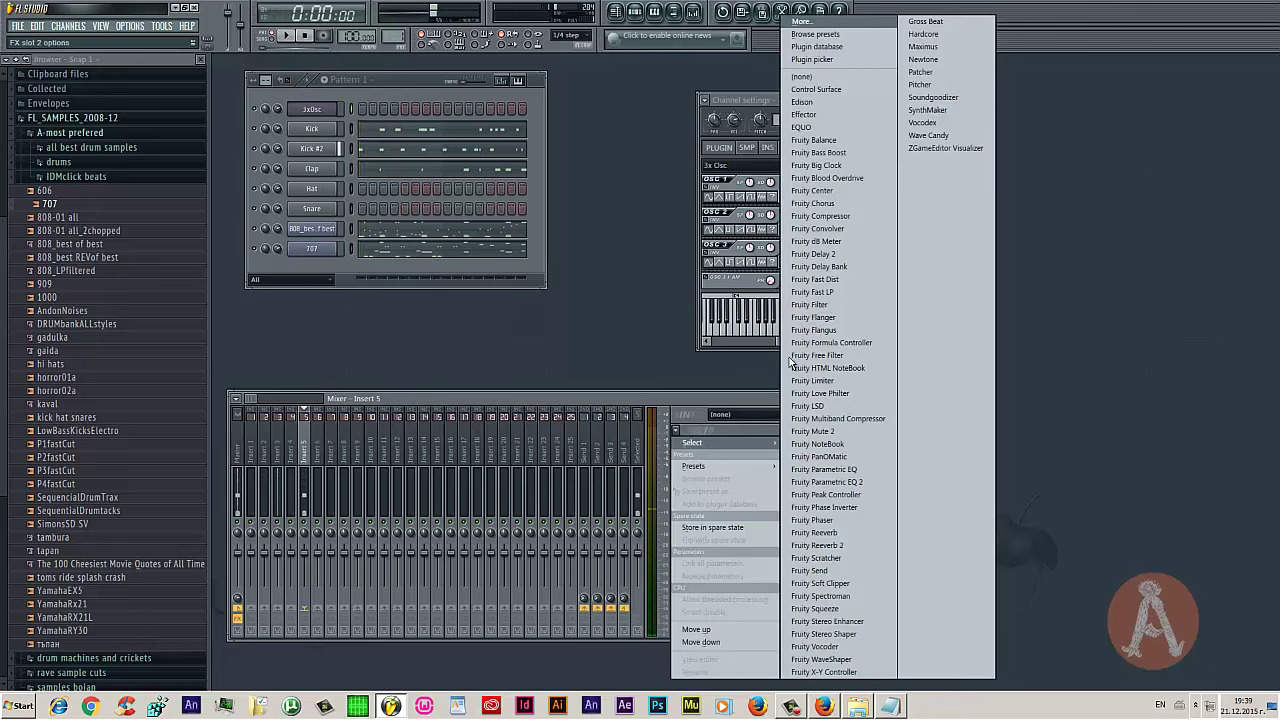
click(832, 258)
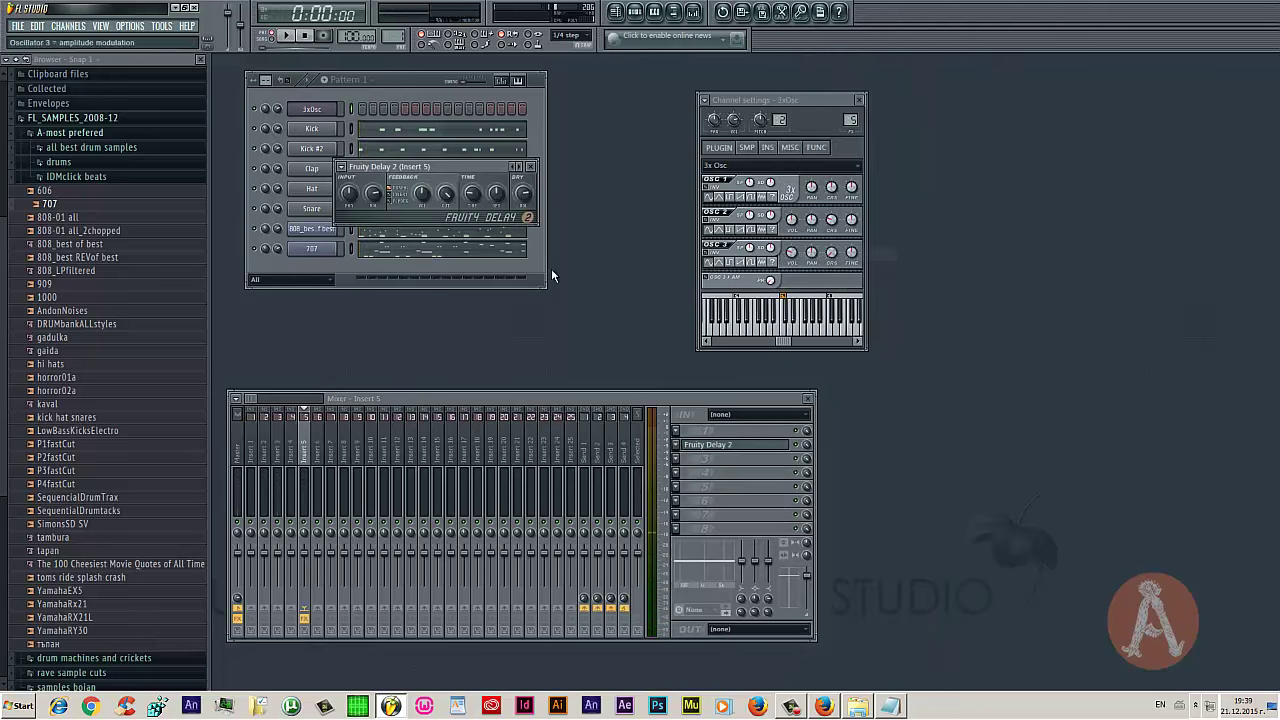
drag(495, 174, 507, 297)
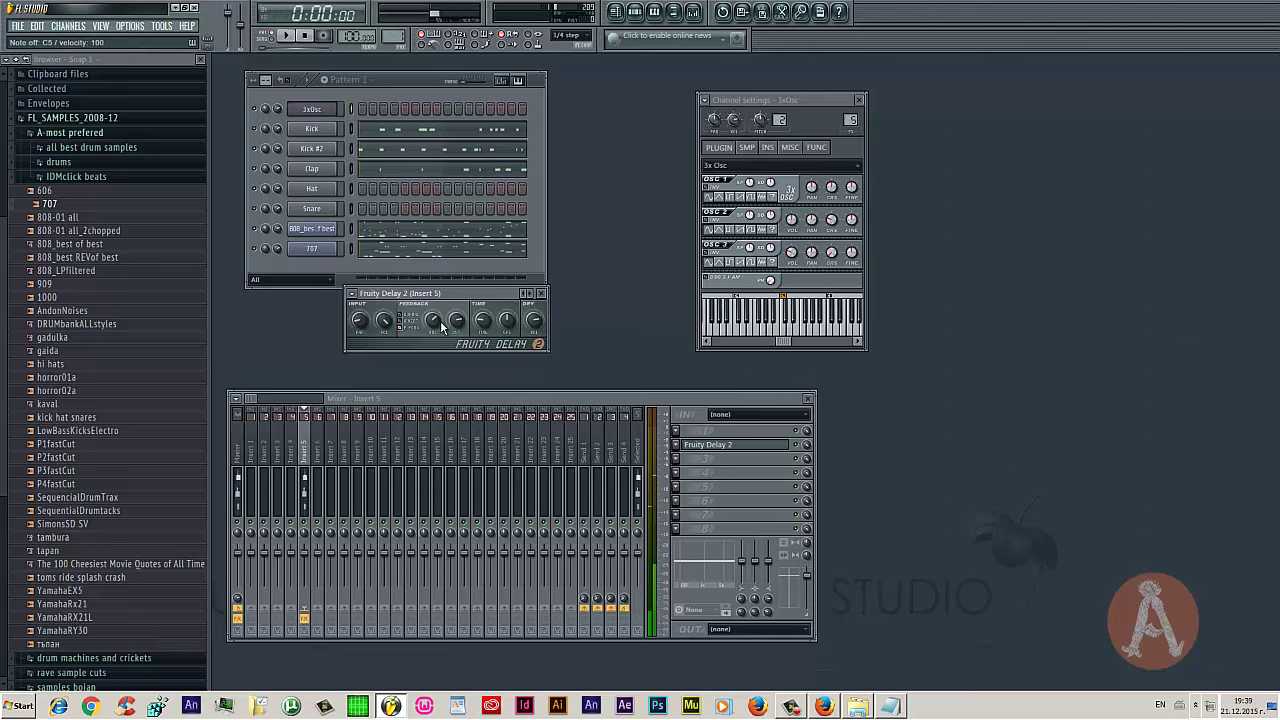
click(542, 295)
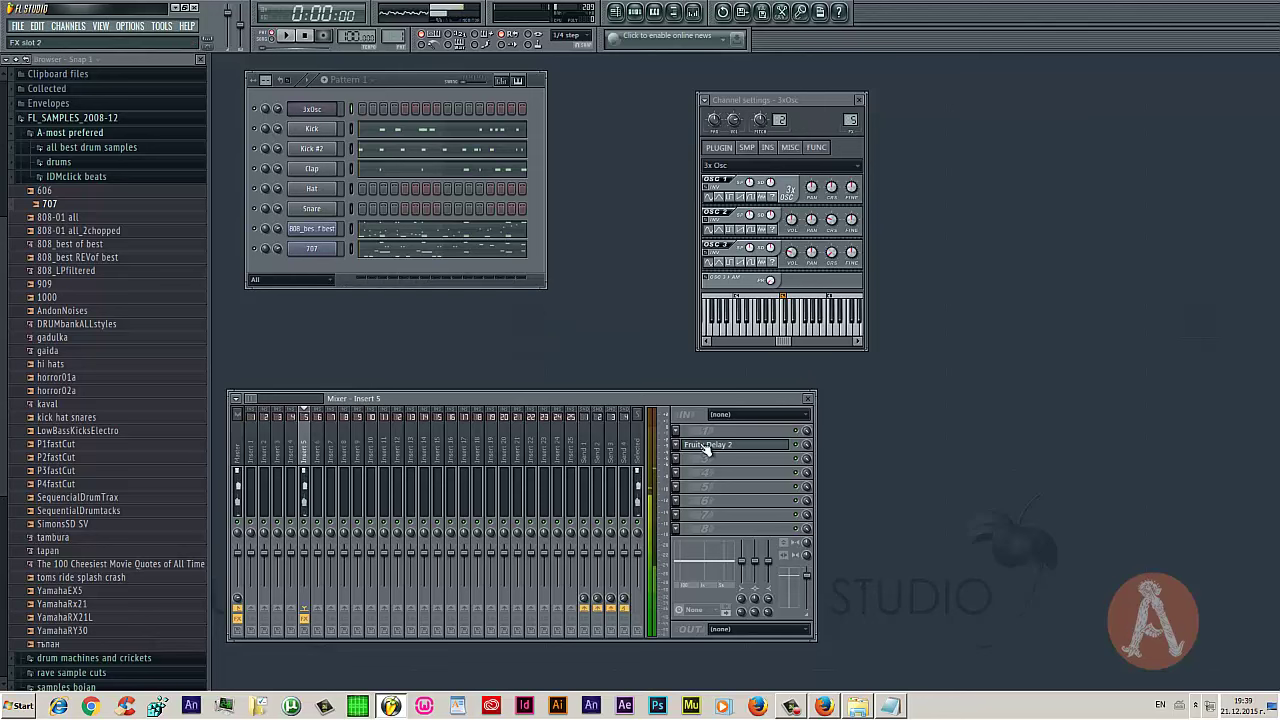
Load Fruity Reeverb 2 in Insert 5's third effect slot and adjust its dry and wet levels
click(675, 466)
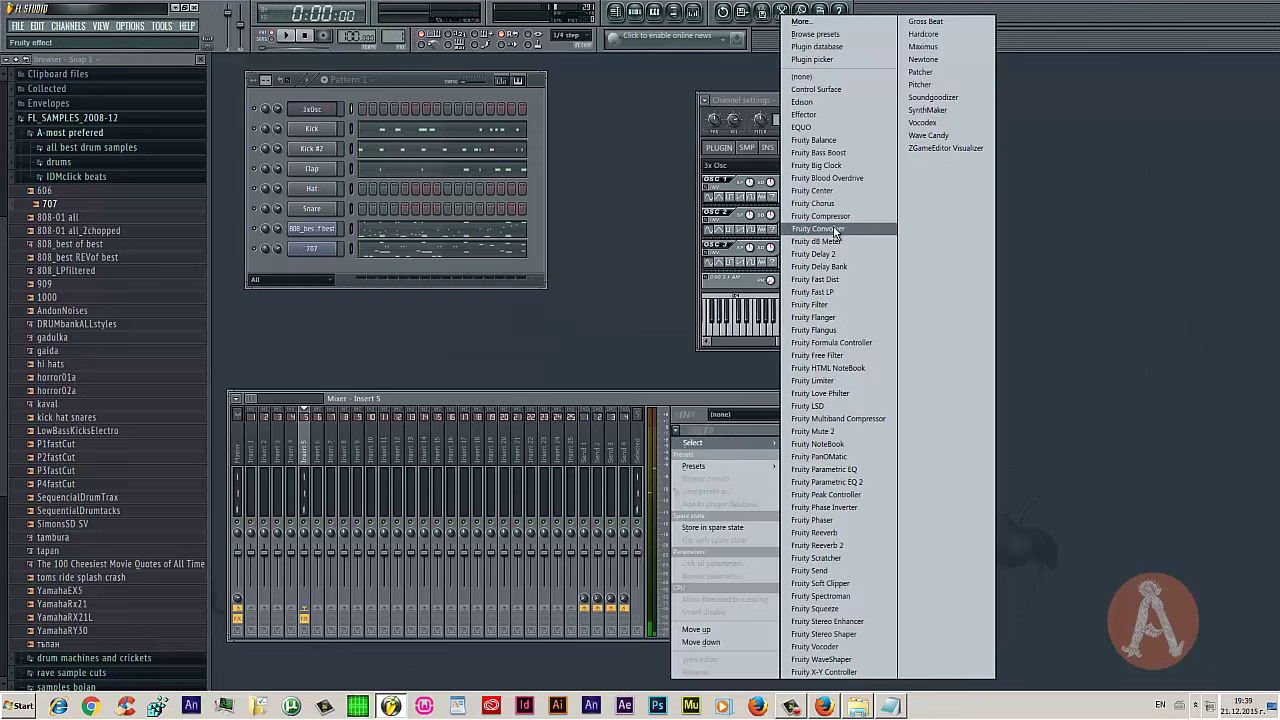
click(826, 545)
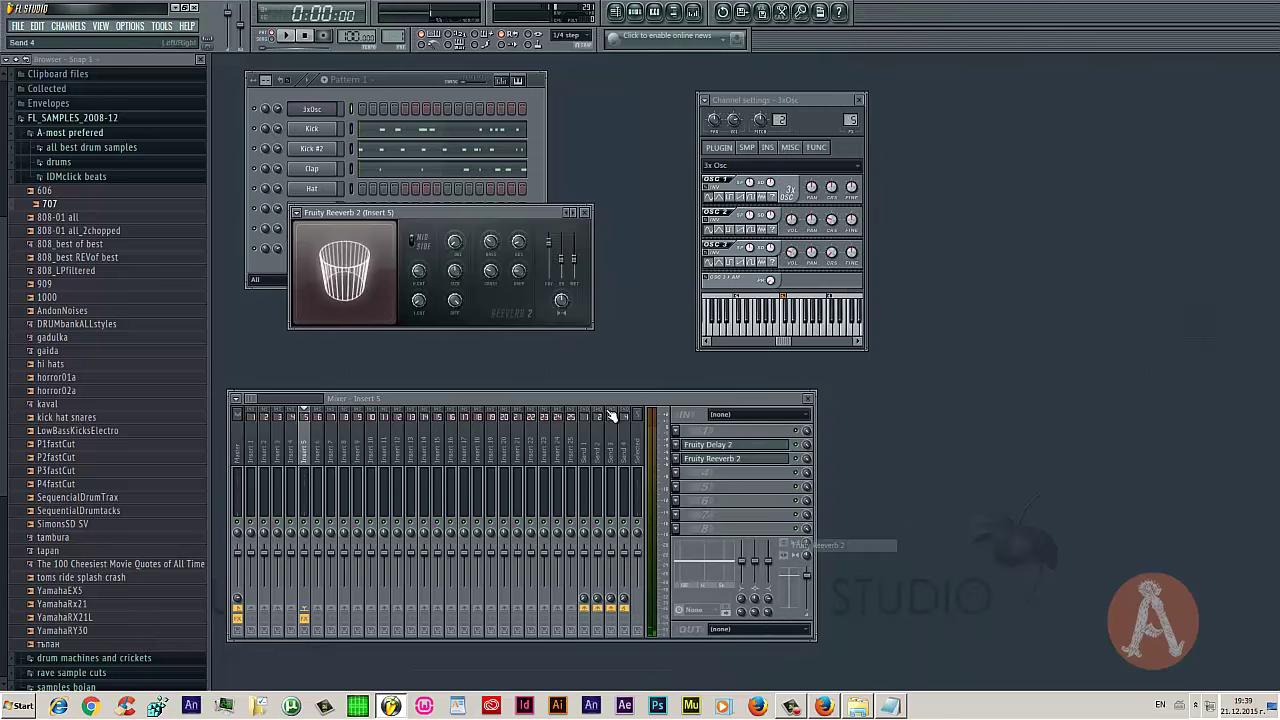
drag(557, 219, 597, 362)
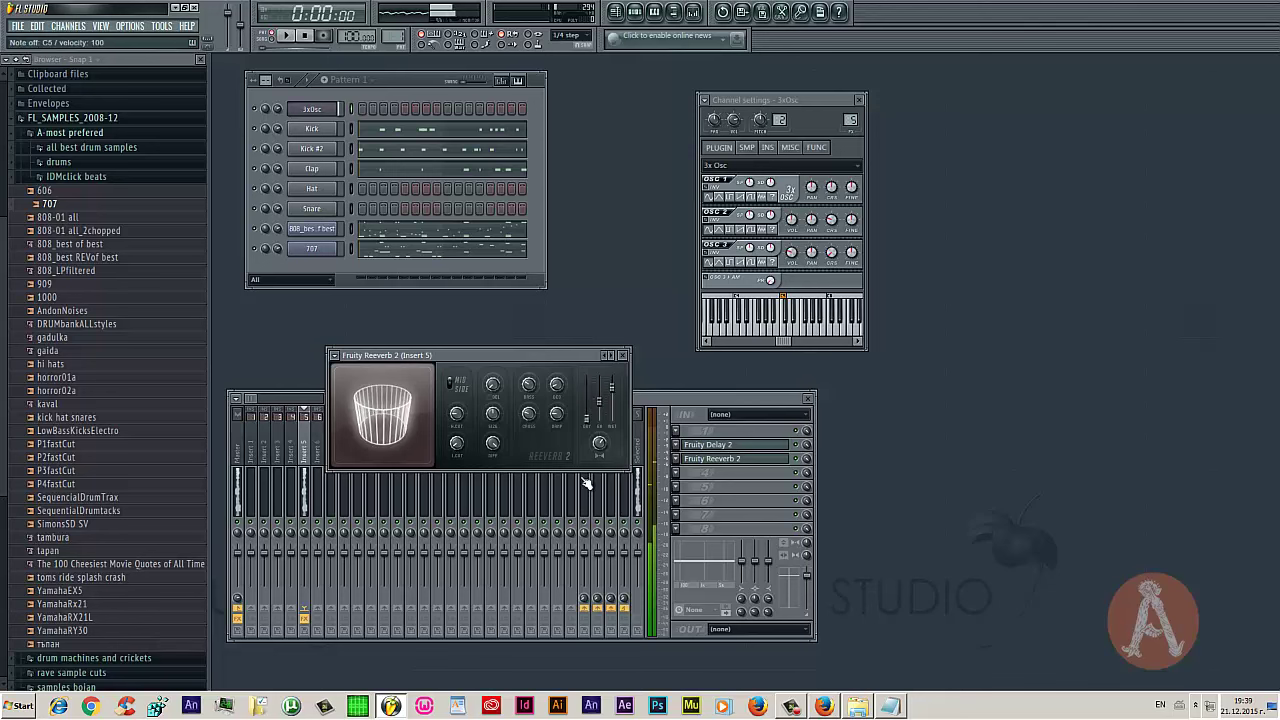
drag(596, 443, 593, 400)
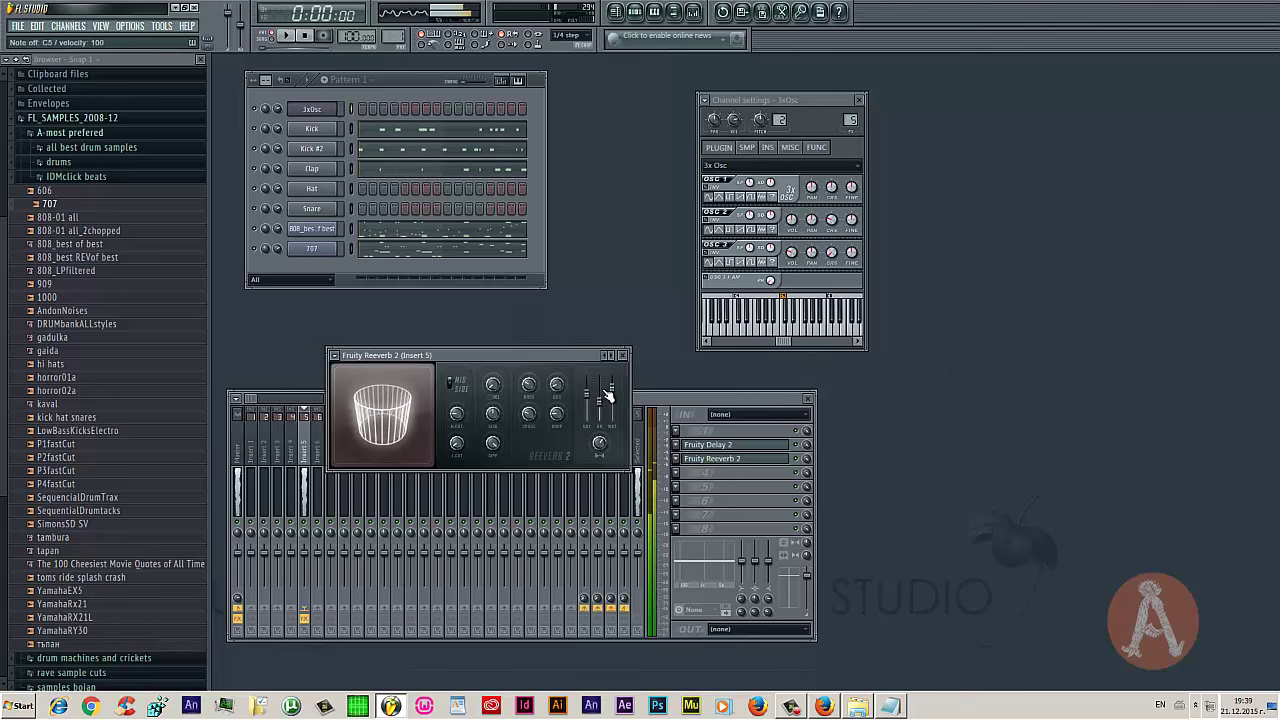
Shape the 3xOsc channel's volume and cutoff envelopes, adjust its cutoff LFO, and set the filter type to LPx2
click(724, 230)
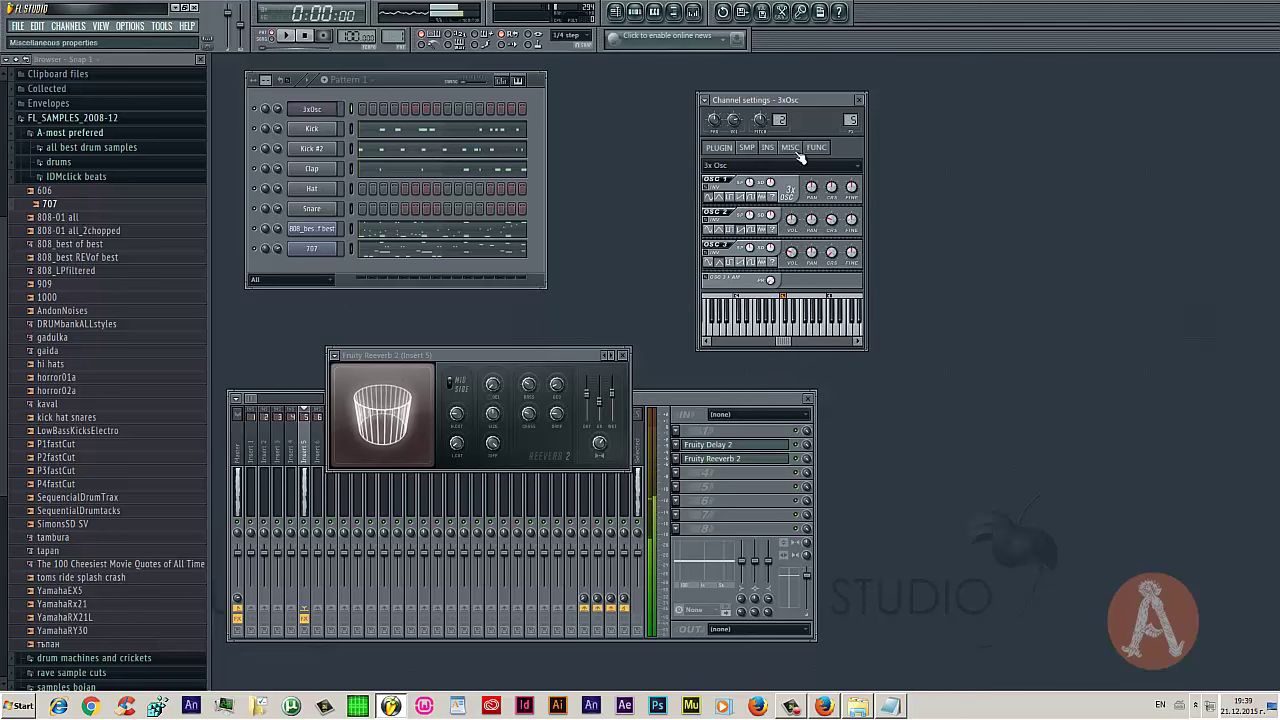
click(768, 148)
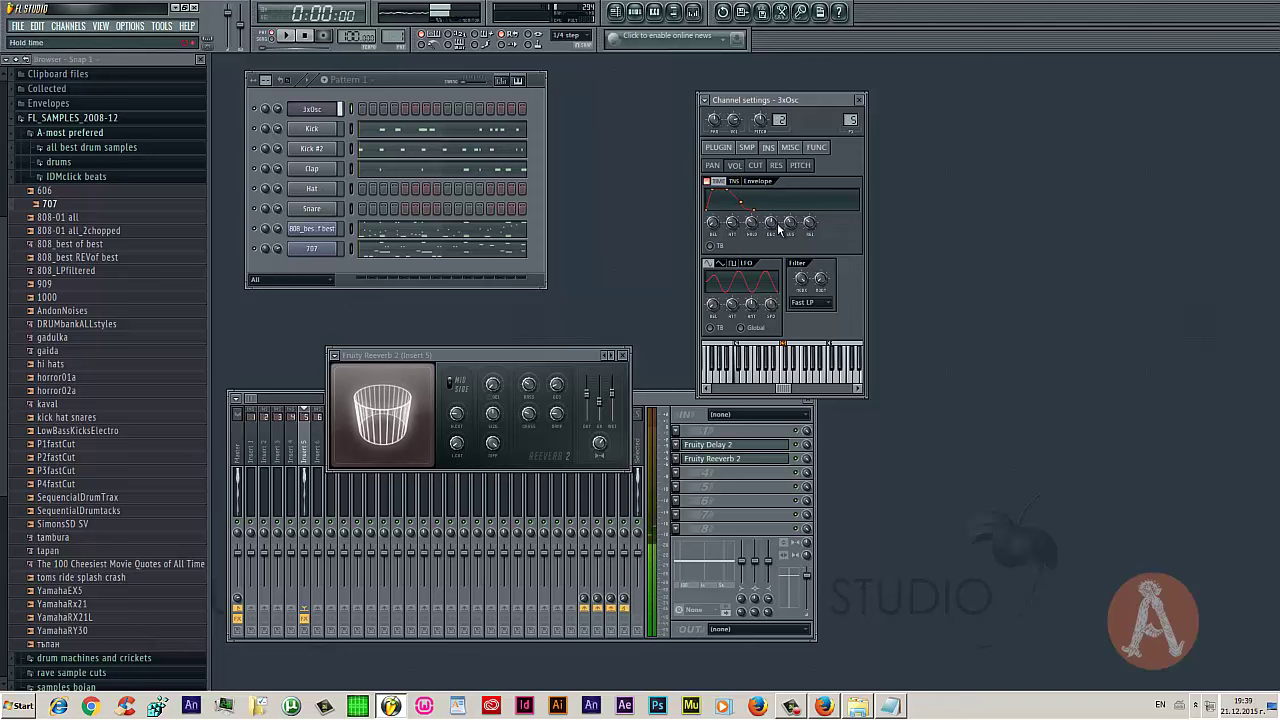
click(822, 302)
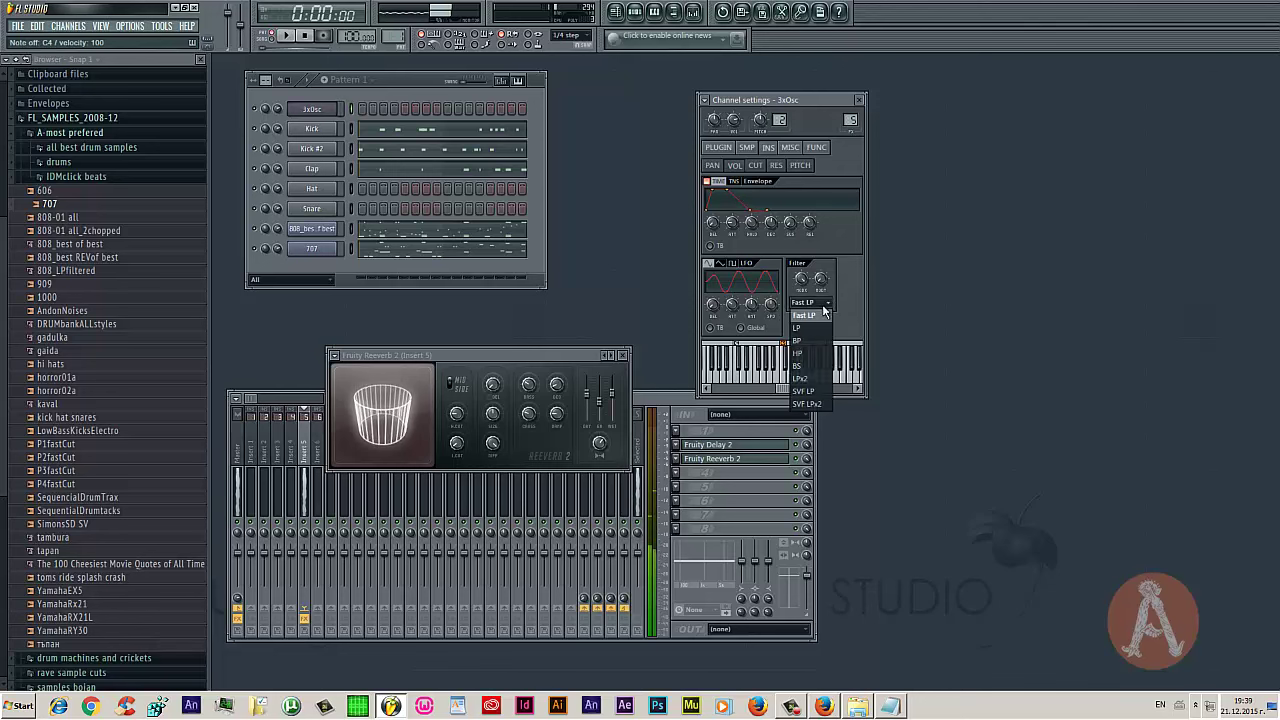
click(822, 379)
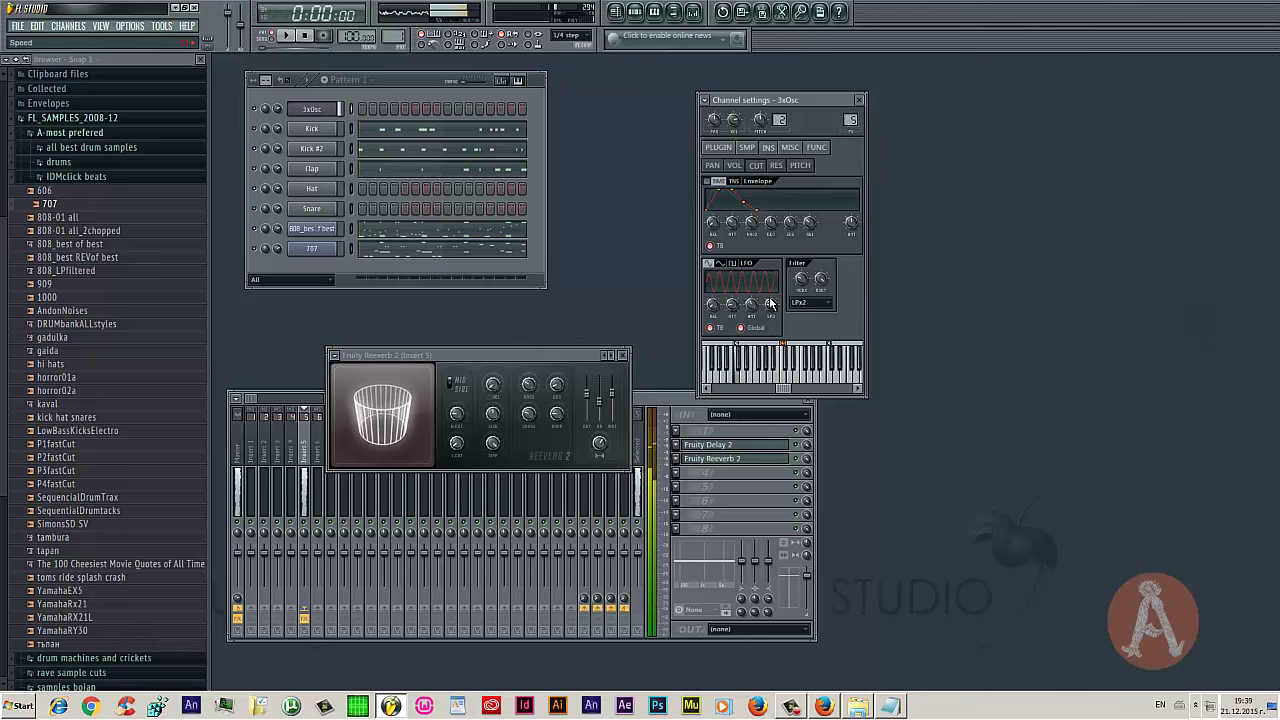
Lower Fruity Reeverb 2's mix level to about 40% on Insert 5, adjust the 3xOsc pitch envelope's modulation amount, and audition the sound
click(807, 449)
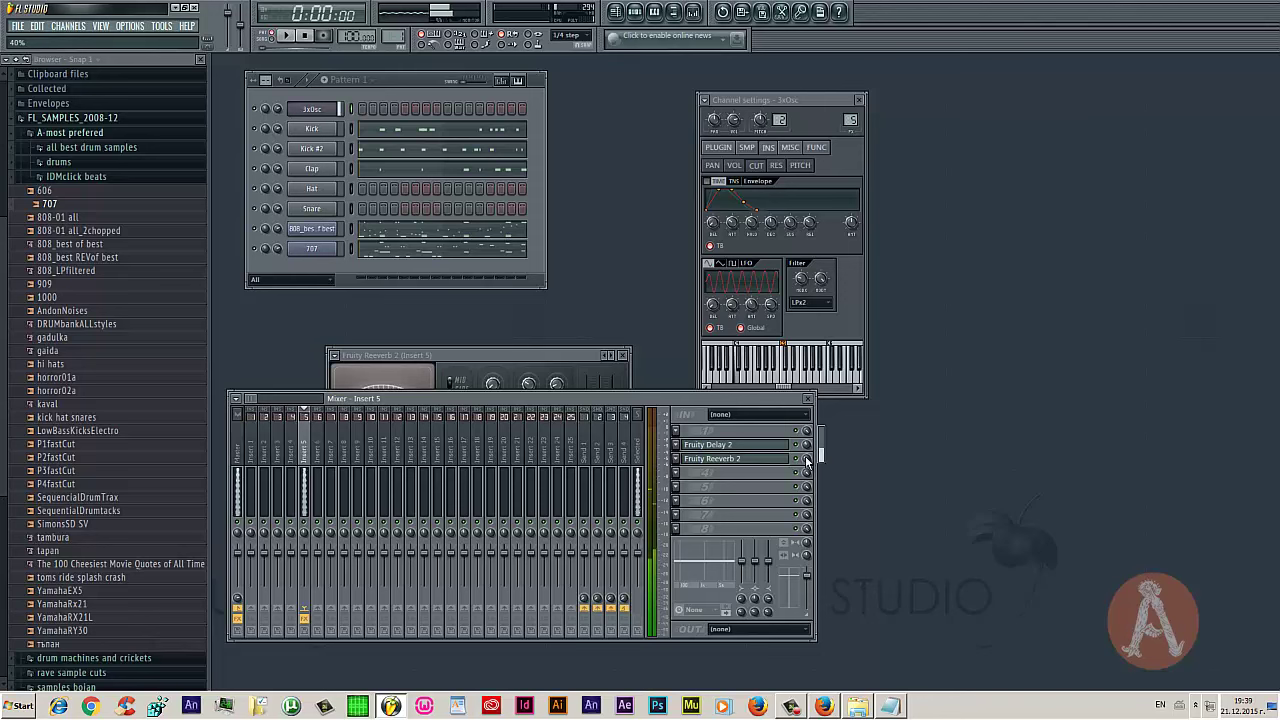
click(757, 347)
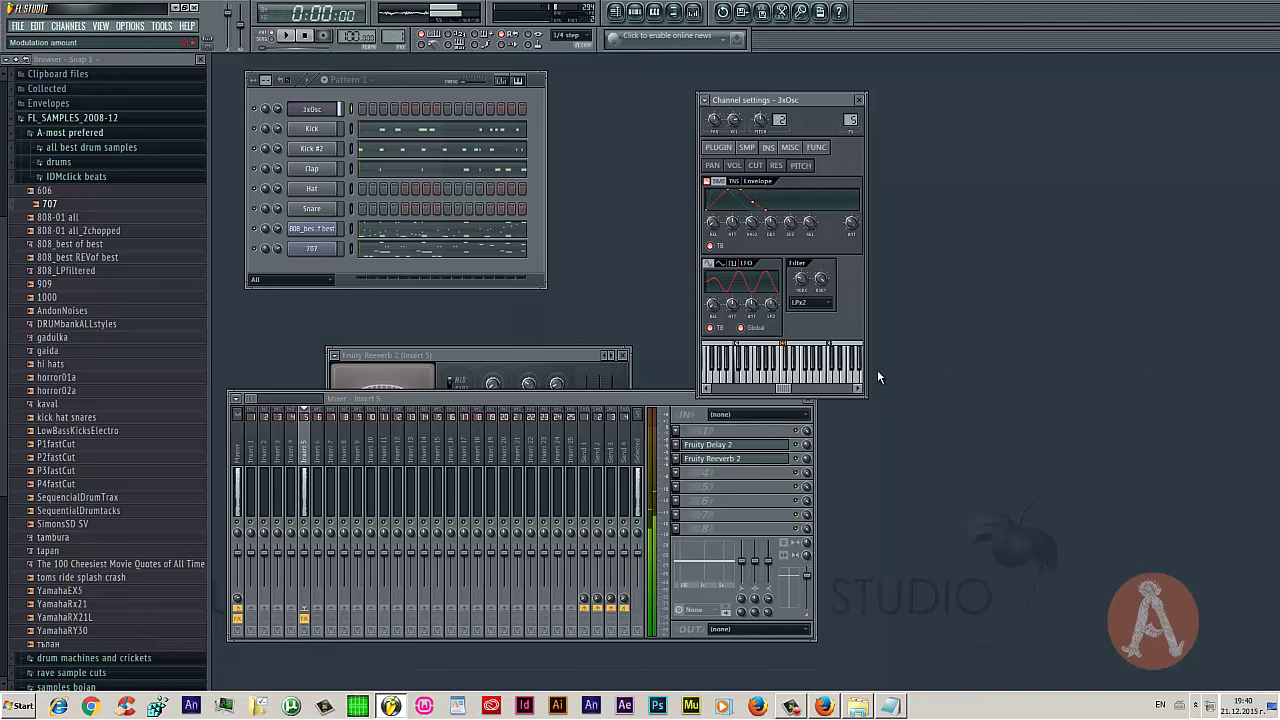
key(z)
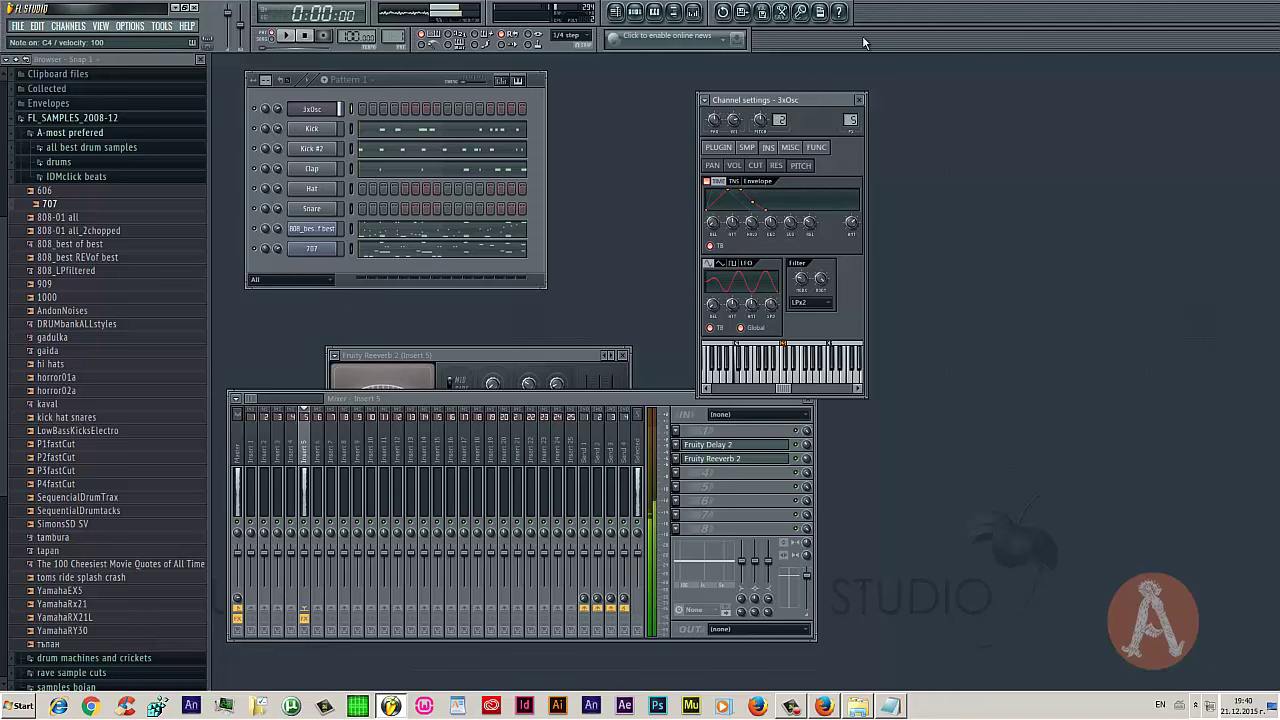
key(z)
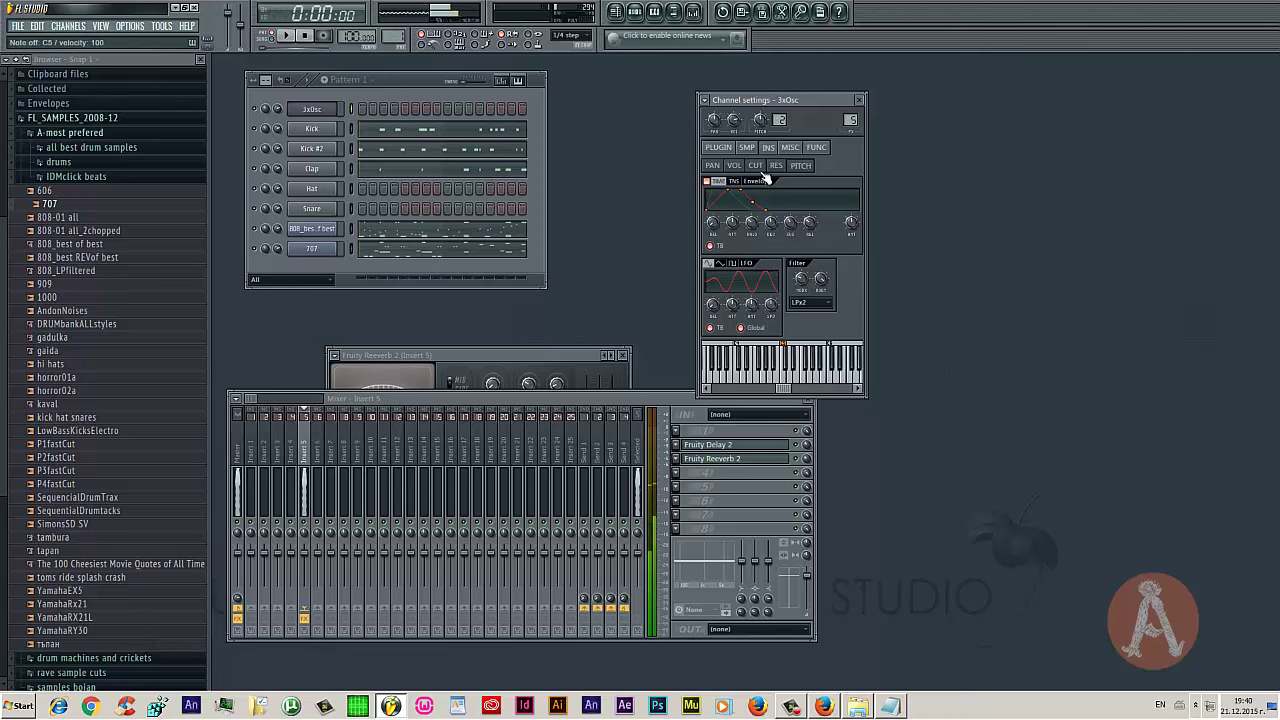
In the 3xOsc piano roll, draw a one-beat A4 note at the start of bar 1 and a 4.5-step G#4 note within its second beat
right_click(311, 113)
click(358, 112)
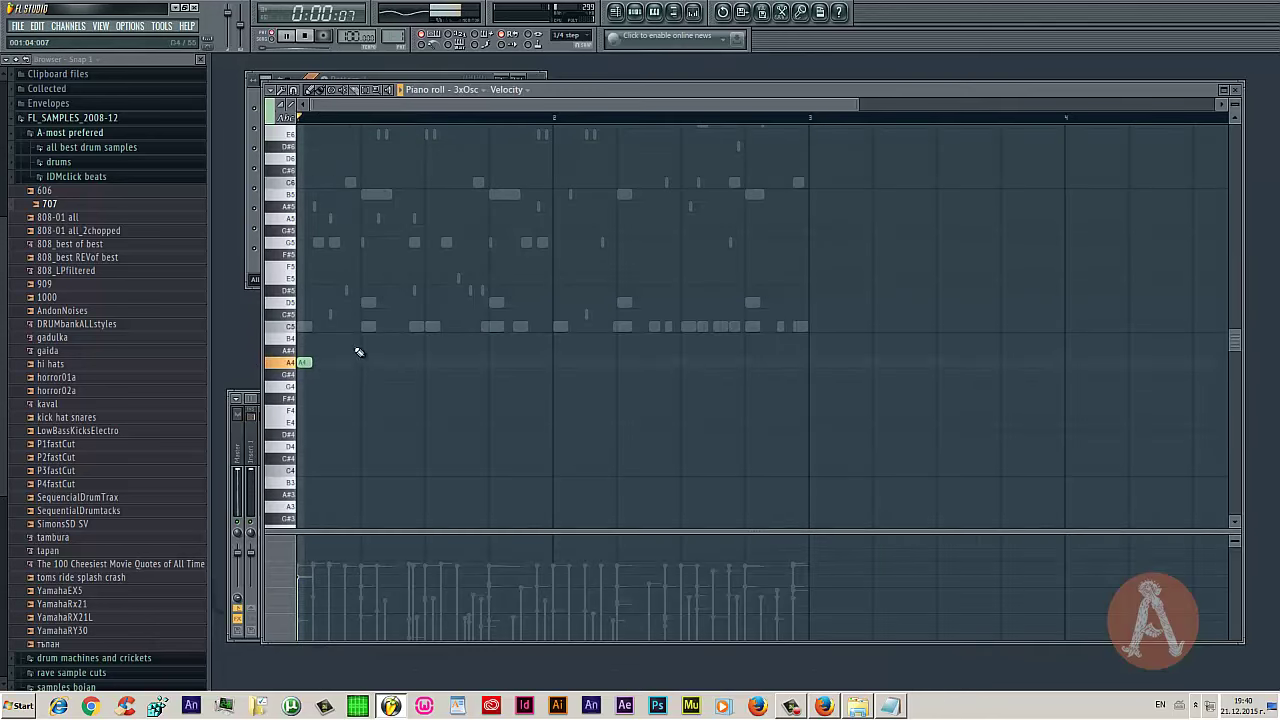
click(400, 375)
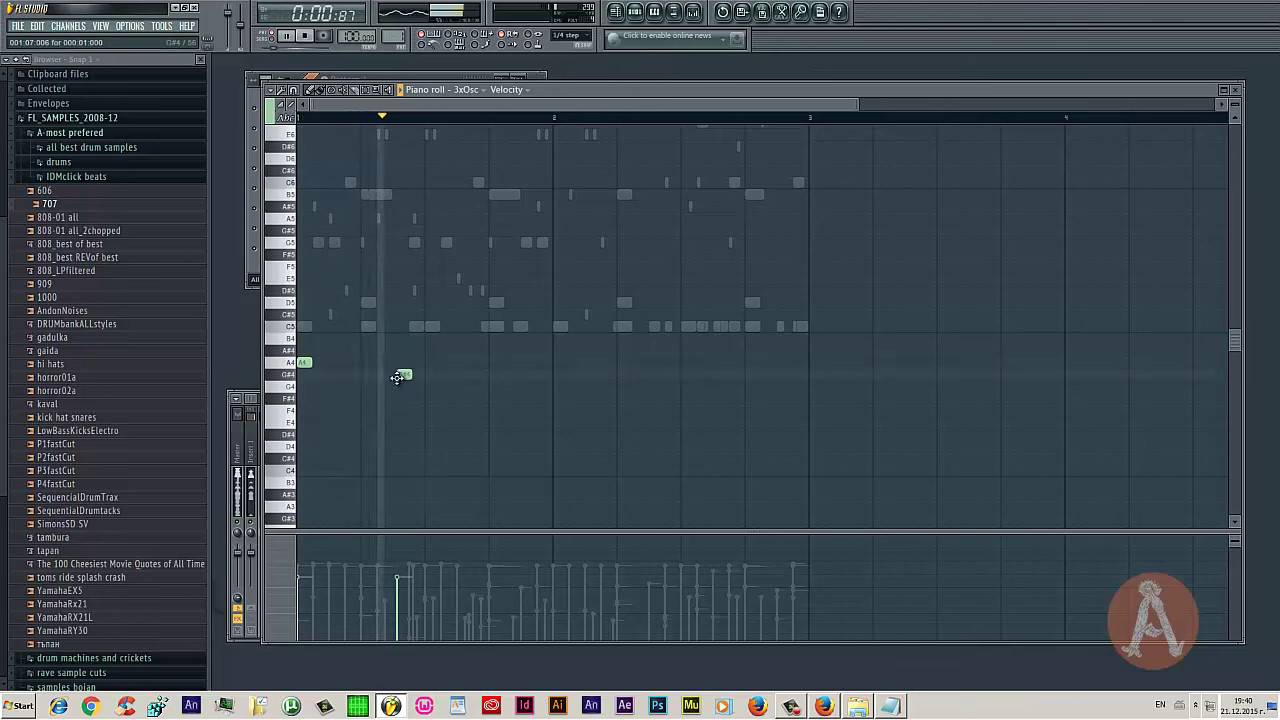
drag(397, 377, 403, 374)
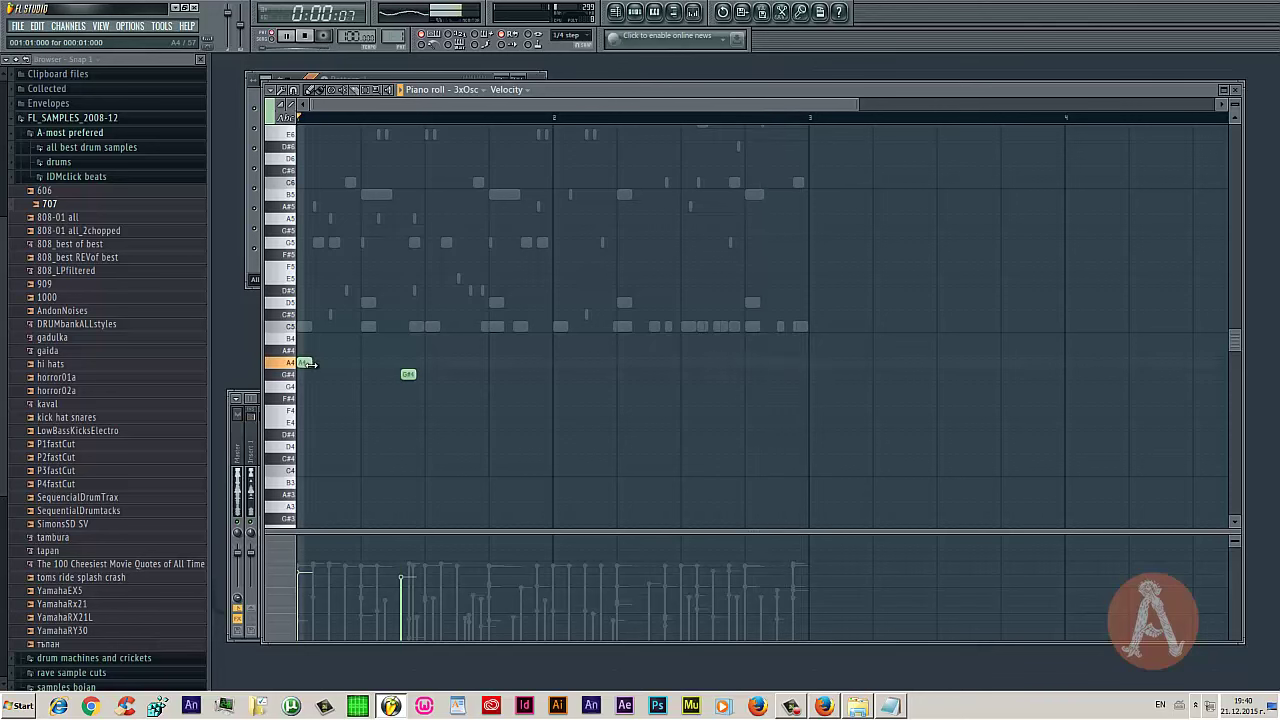
drag(311, 364, 359, 363)
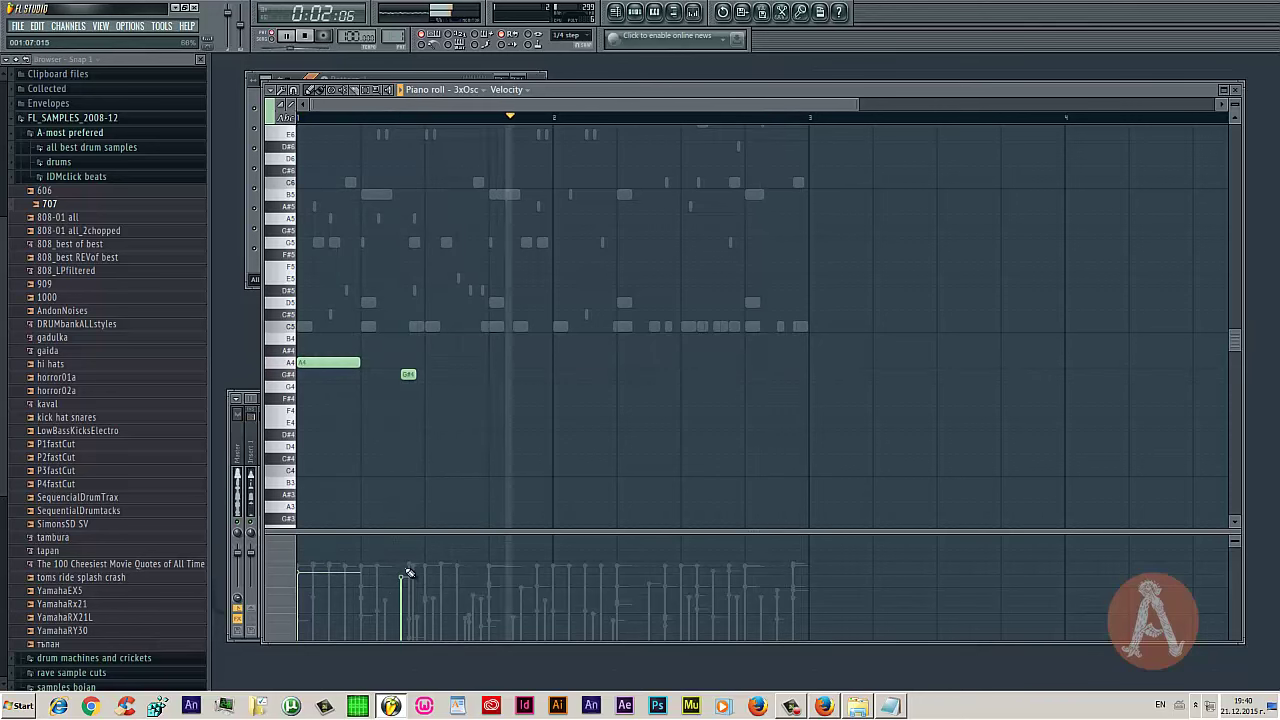
drag(414, 374, 491, 374)
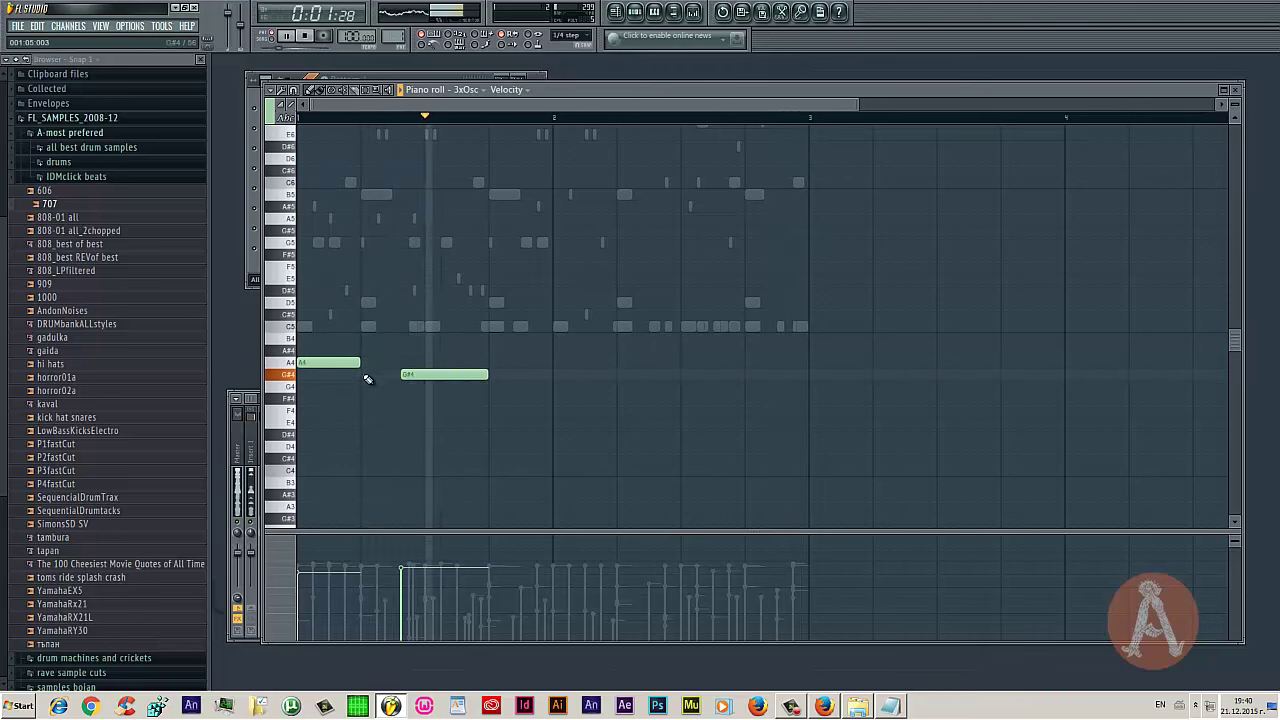
drag(488, 374, 471, 375)
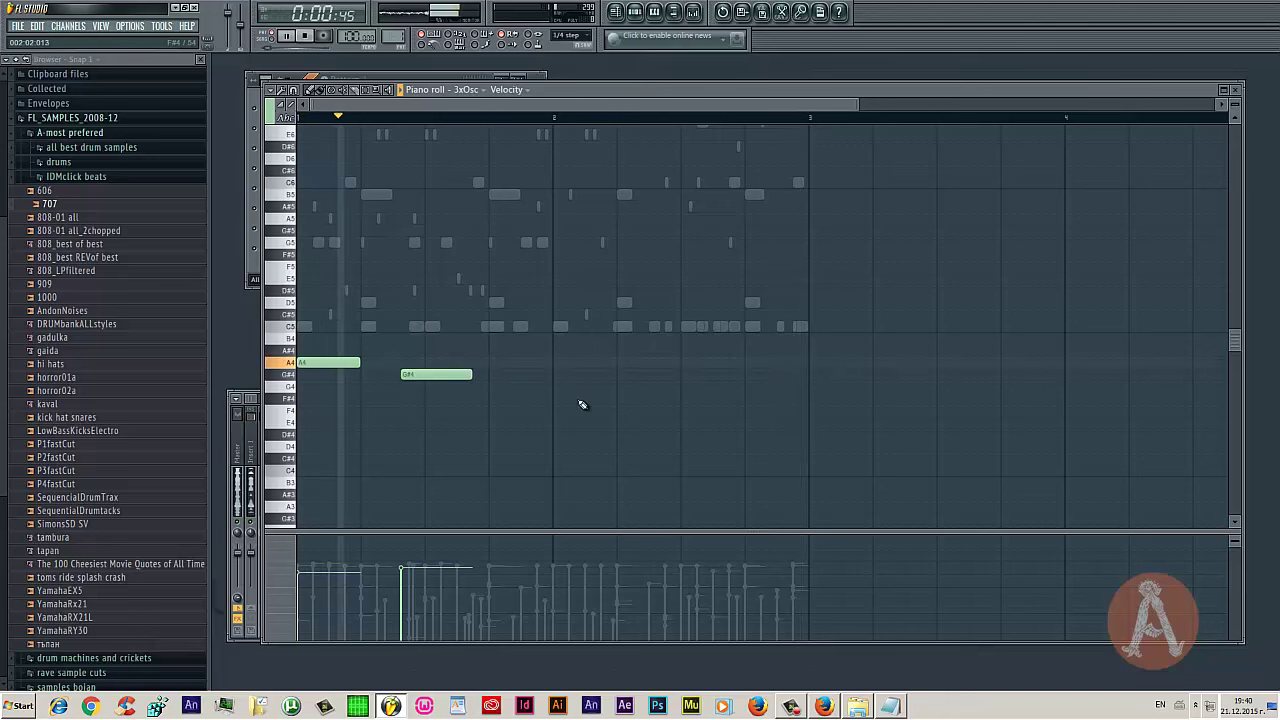
Add an F3 note at the start of bar 2 and an equally long E3 note in that bar's second beat
click(567, 470)
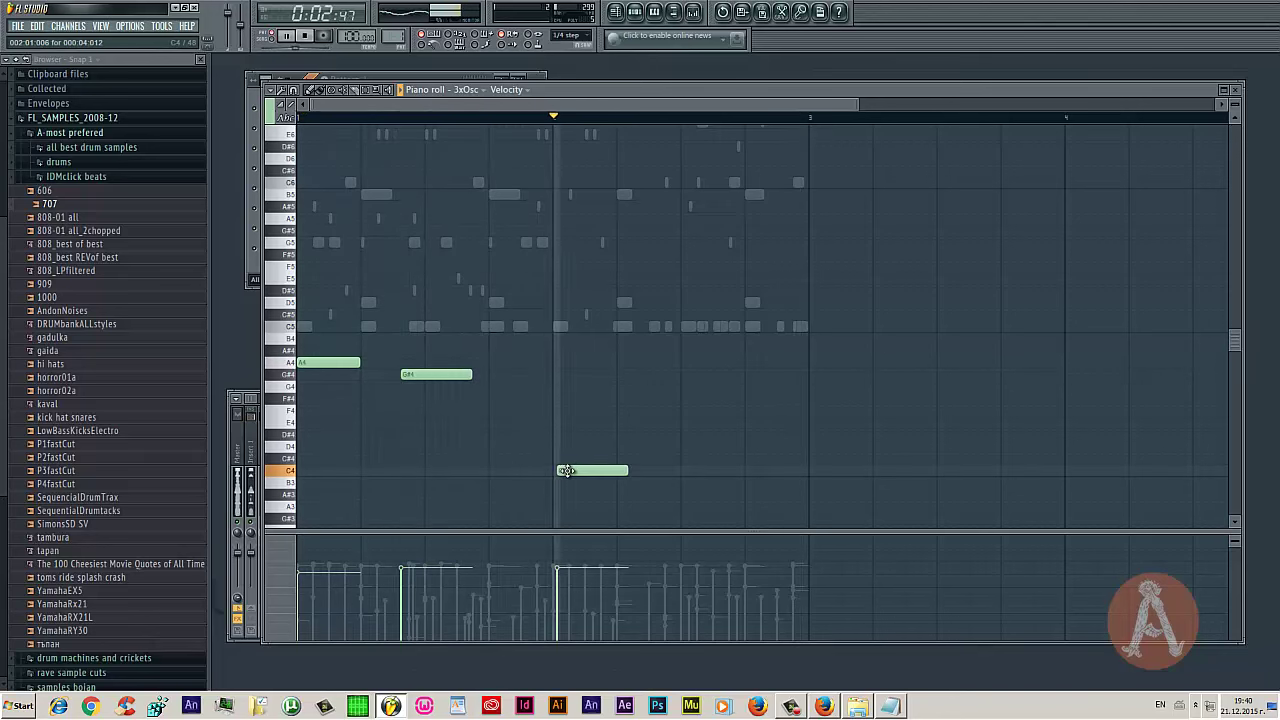
right_click(567, 470)
key(space)
scroll(565, 455, down, 3)
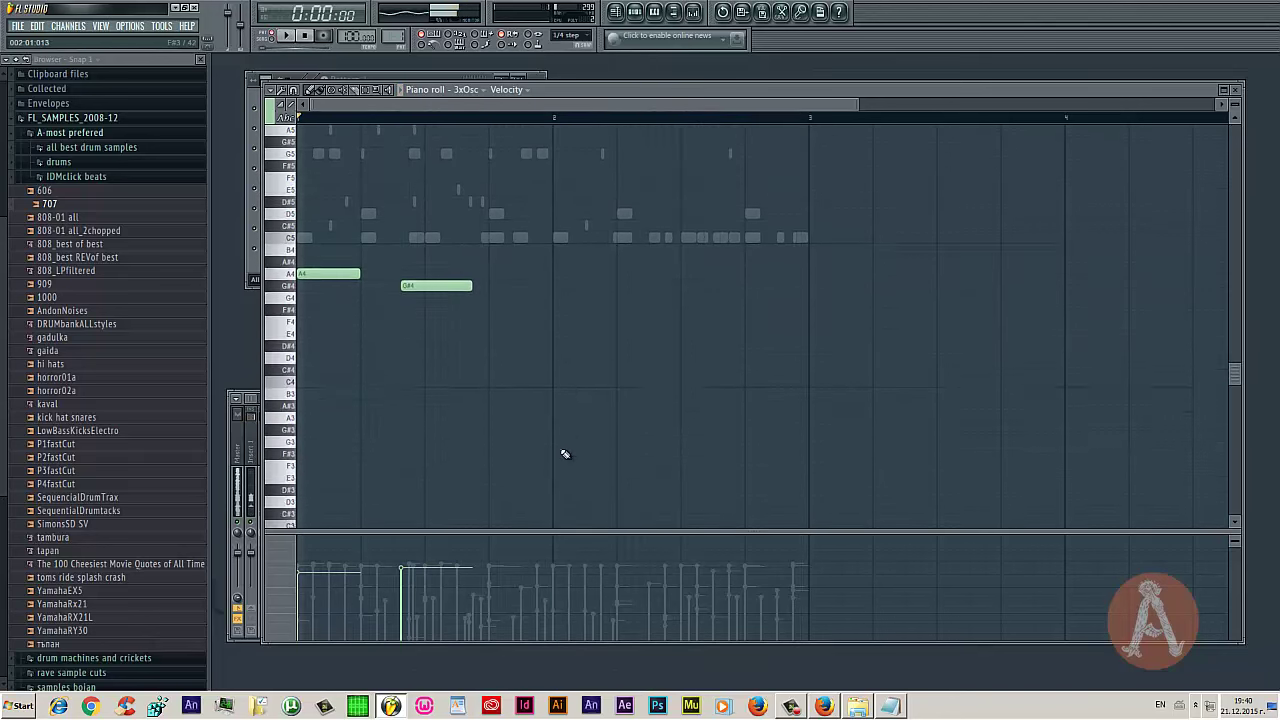
scroll(565, 455, down, 1)
mouse_move(558, 447)
mouse_down()
mouse_move(553, 460)
mouse_move(576, 446)
mouse_up()
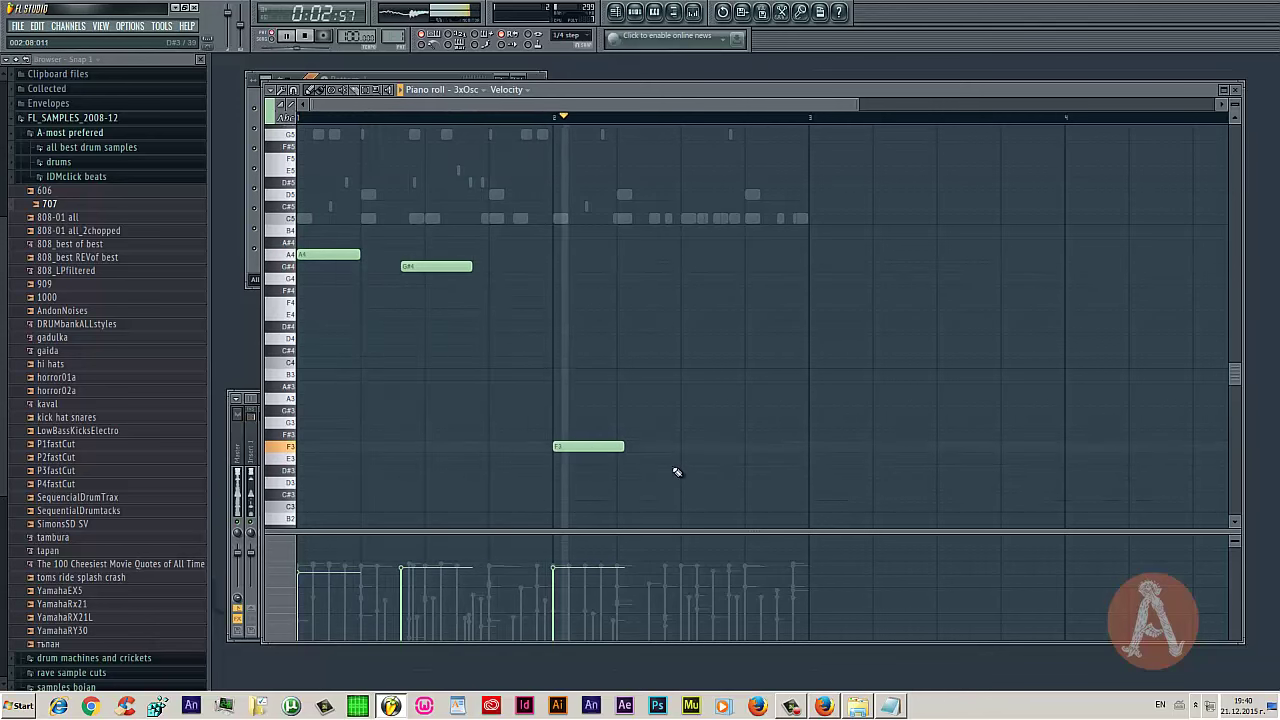
click(658, 460)
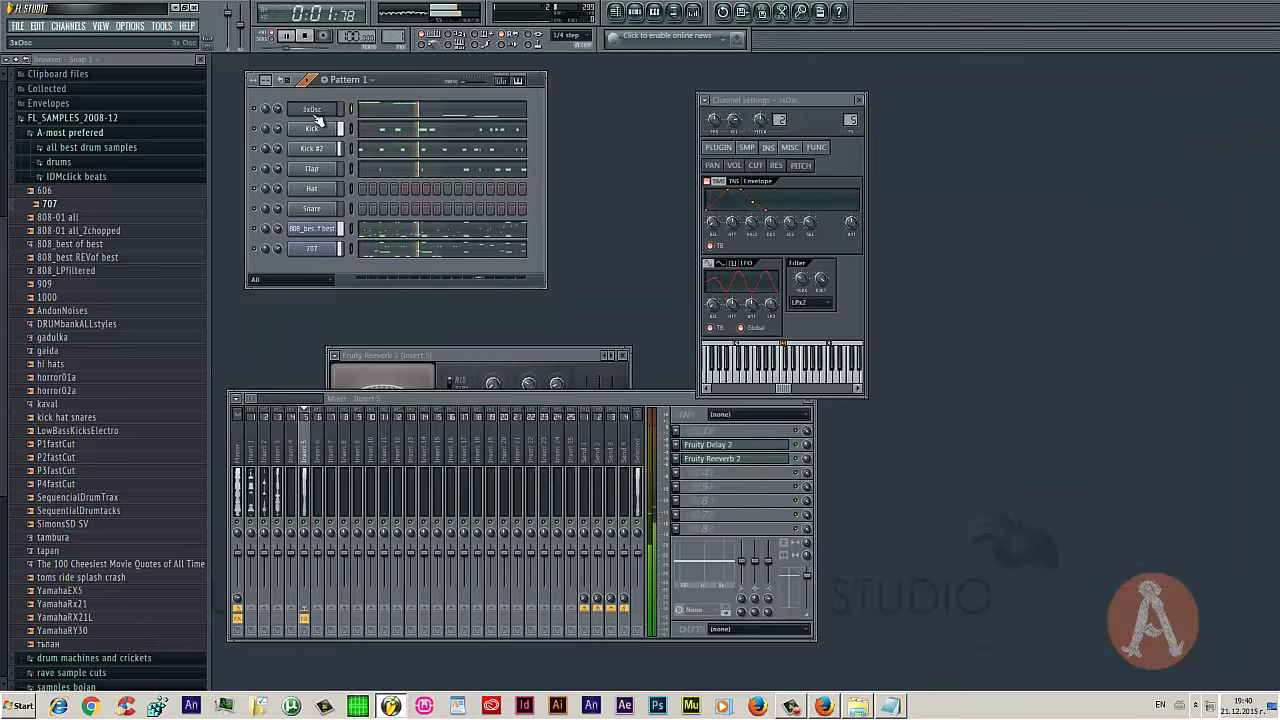
Move the 3xOsc pattern's G#4 note slightly earlier, lower its velocity a little, and stop playback
key(F7)
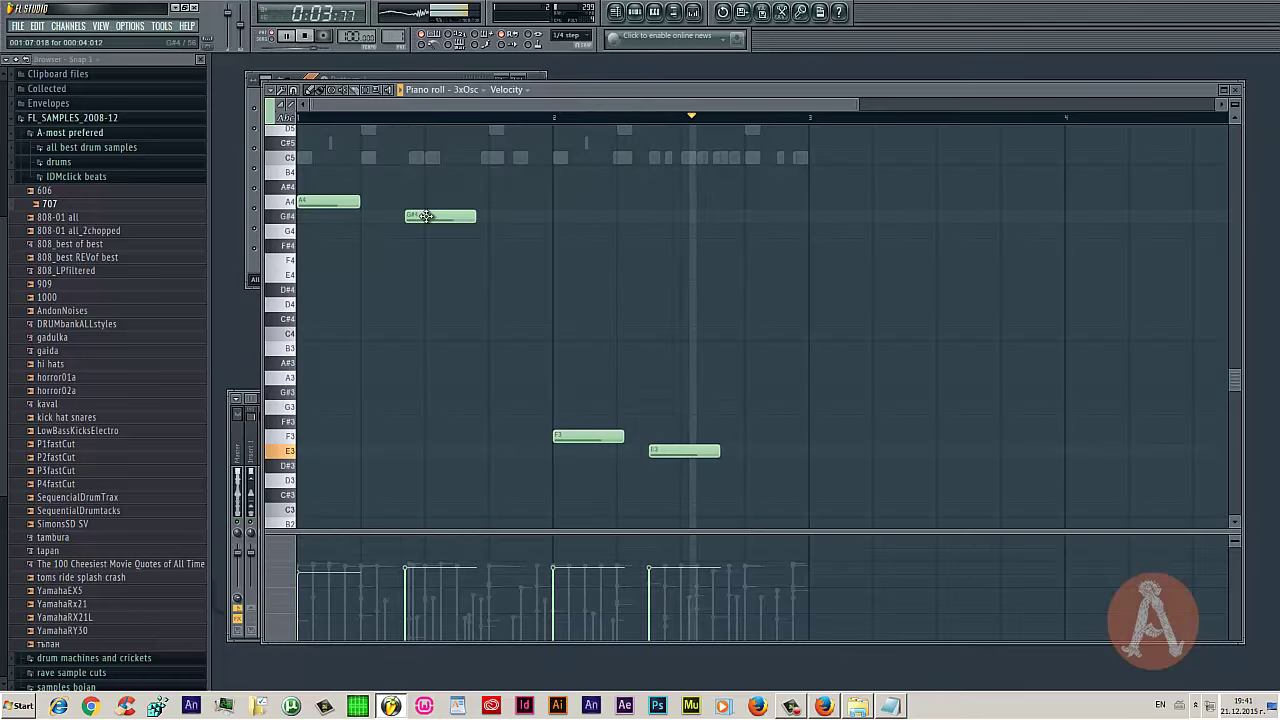
drag(421, 215, 415, 215)
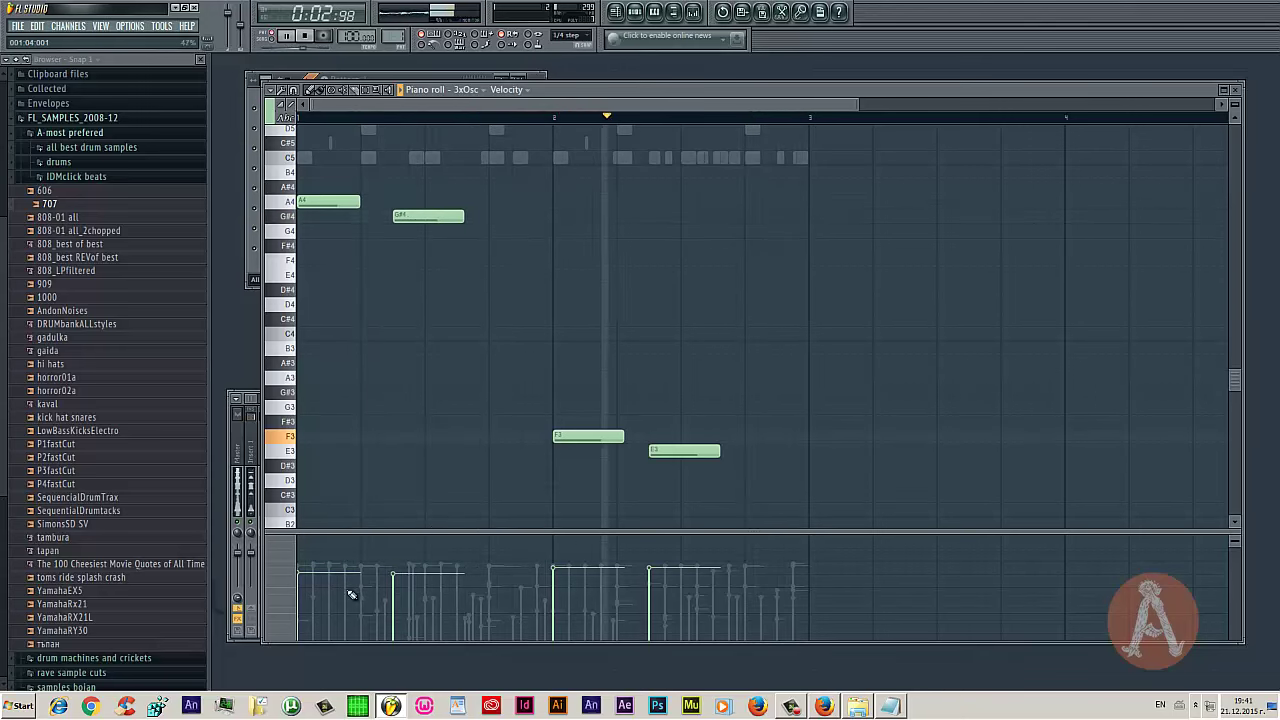
key(F7)
key(space)
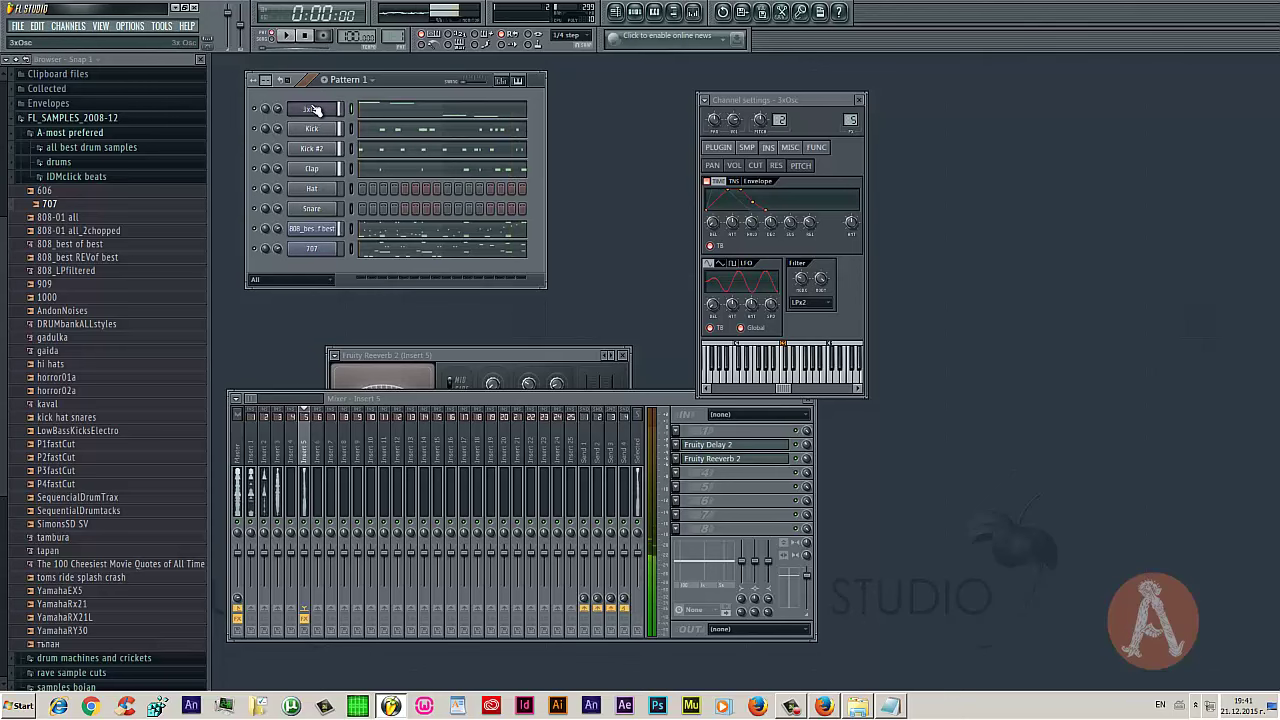
Clone the 3xOsc channel and route the clone to mixer track Insert 6
right_click(330, 108)
click(365, 275)
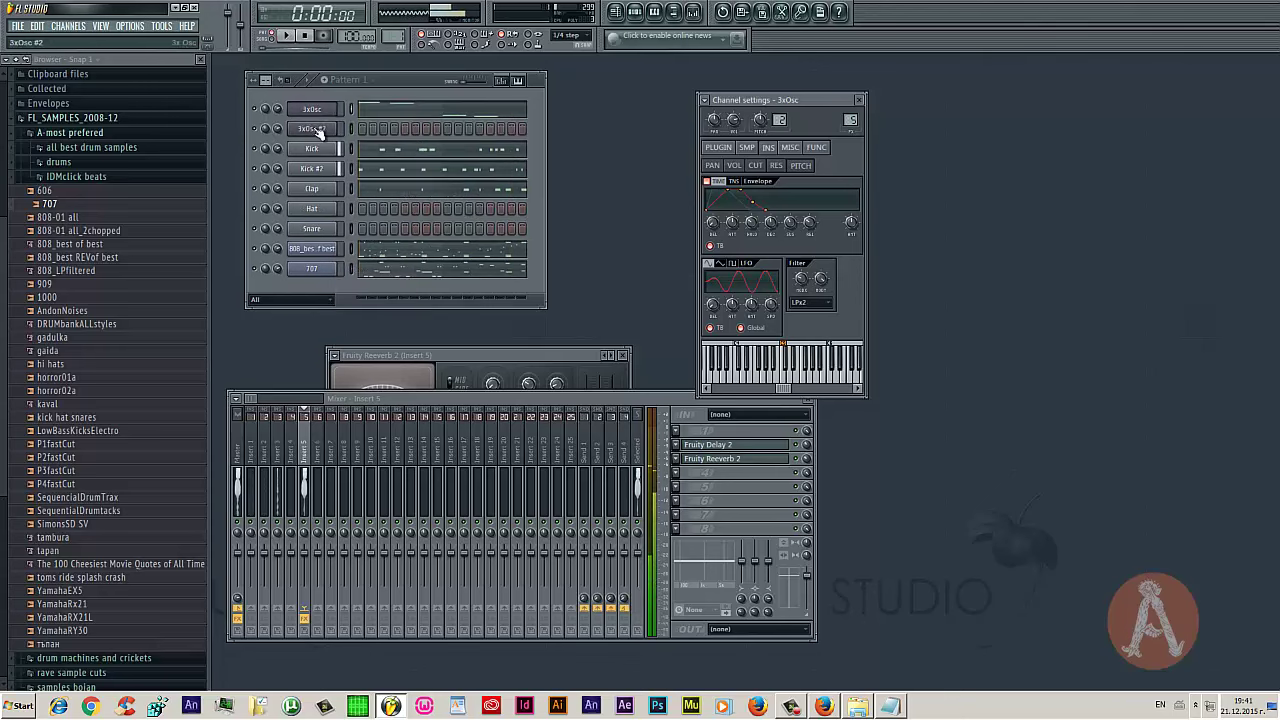
drag(850, 121, 852, 118)
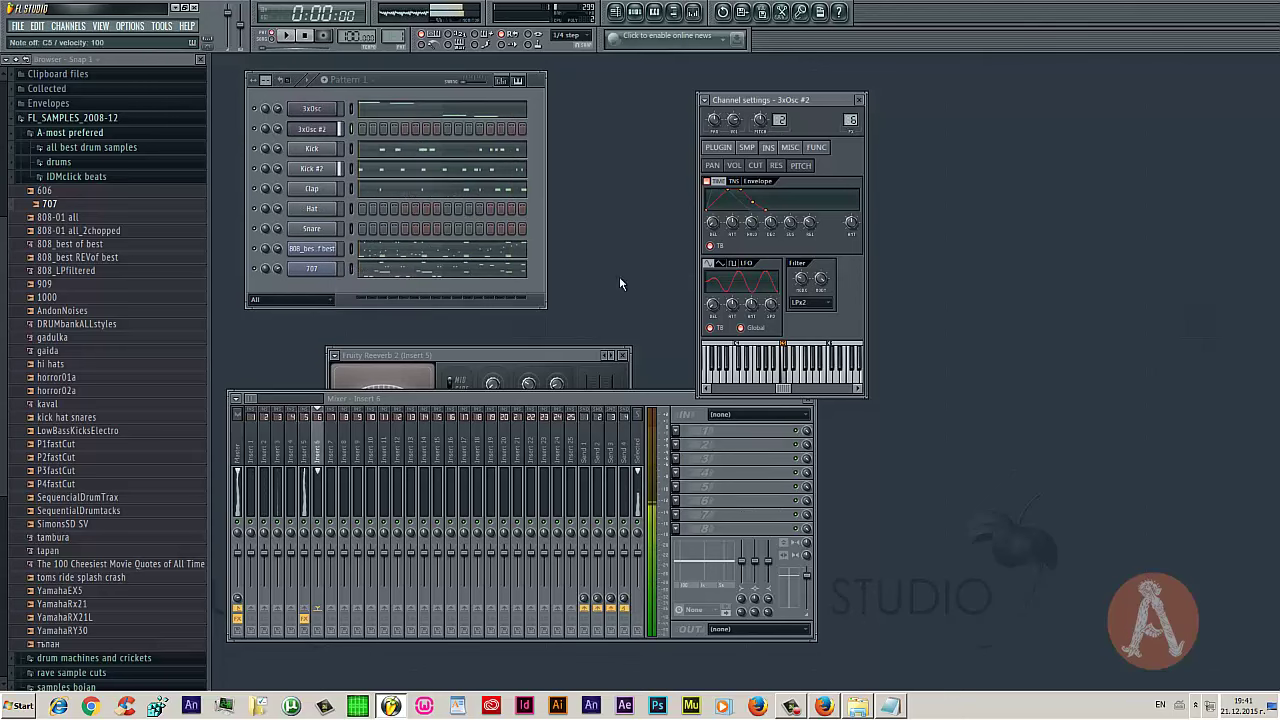
Adjust the coarse pitch of oscillator 3 and the filter resonance of the 3xOsc #2 channel
click(726, 148)
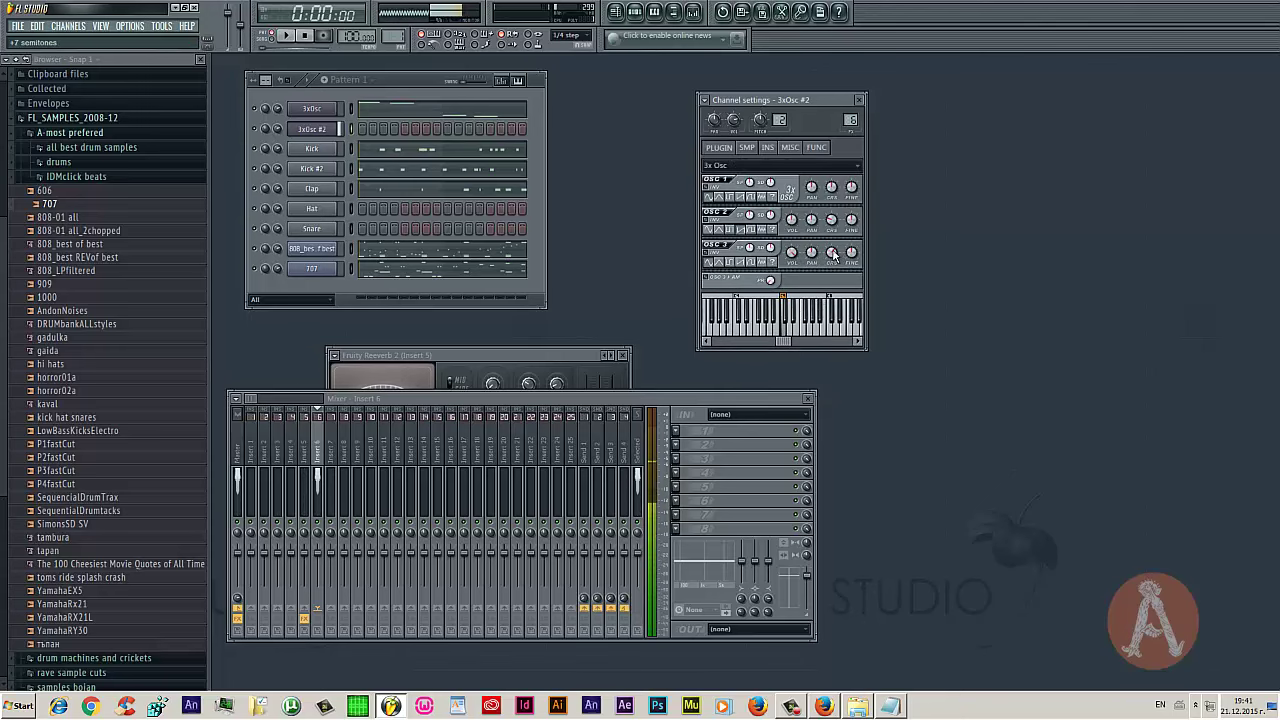
key(space)
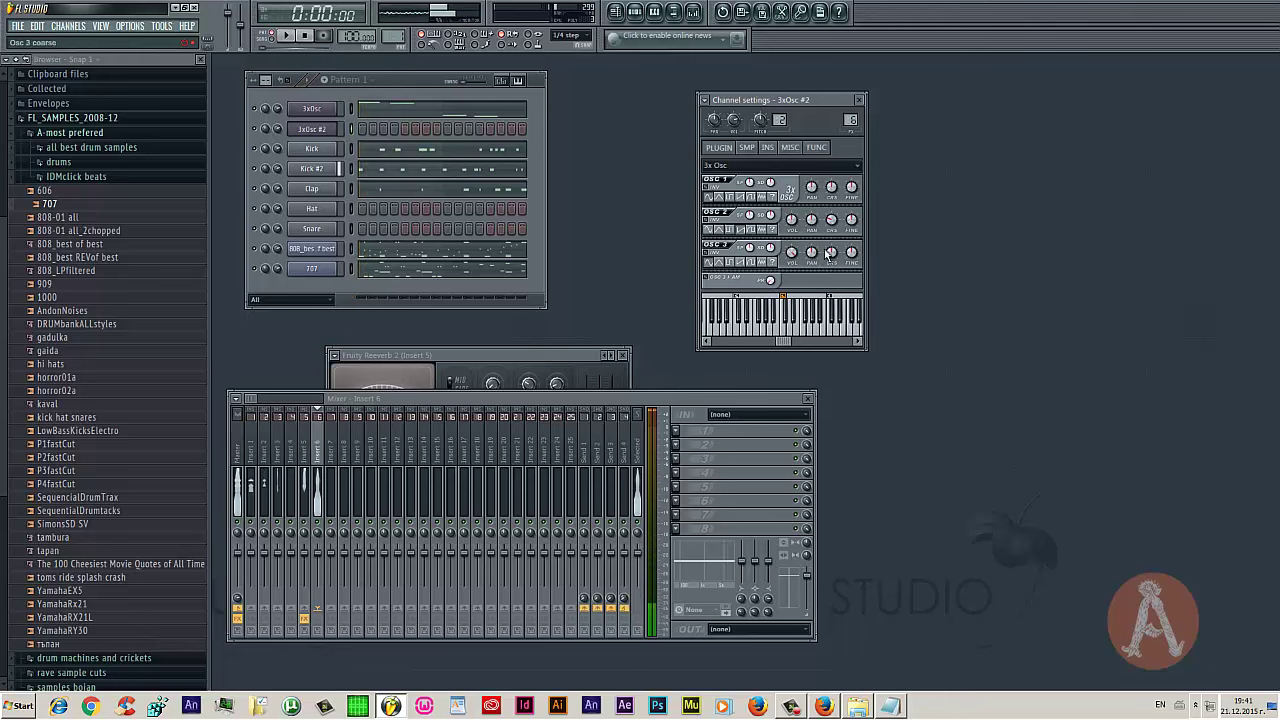
click(762, 148)
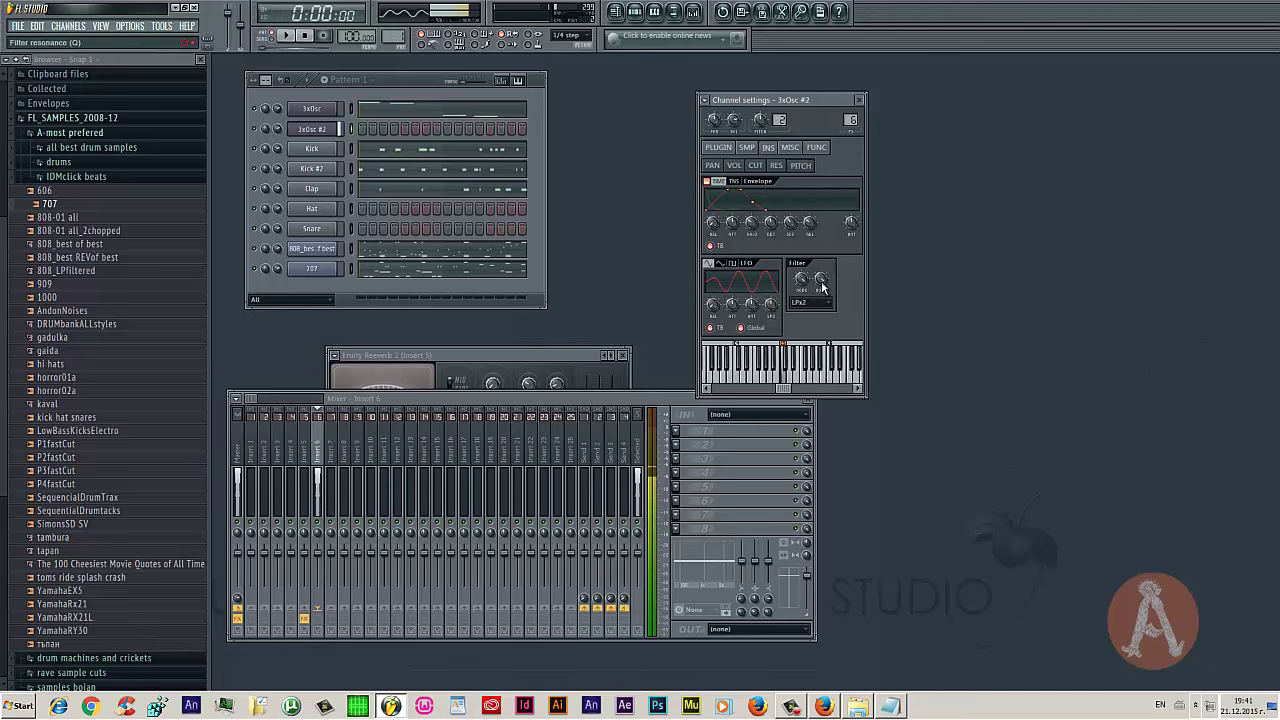
right_click(850, 224)
key(Escape)
Open the piano roll of the 3xOsc #2 channel
right_click(315, 128)
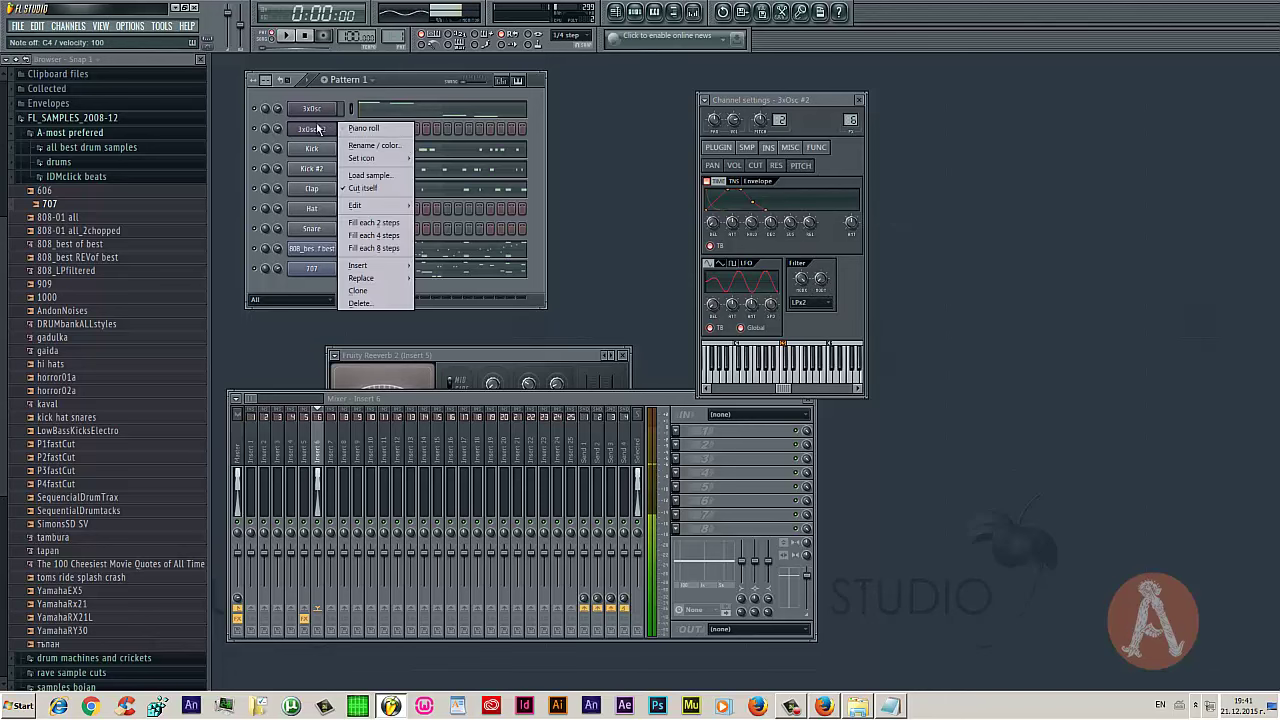
click(389, 132)
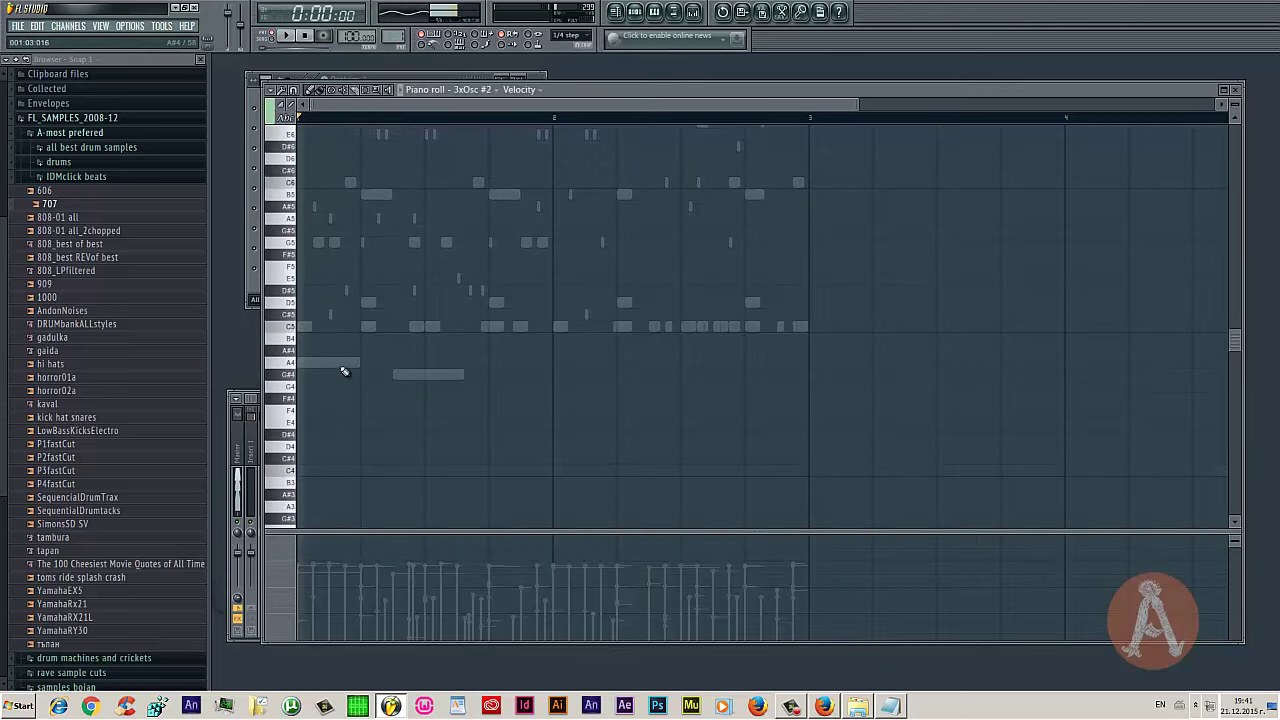
click(299, 362)
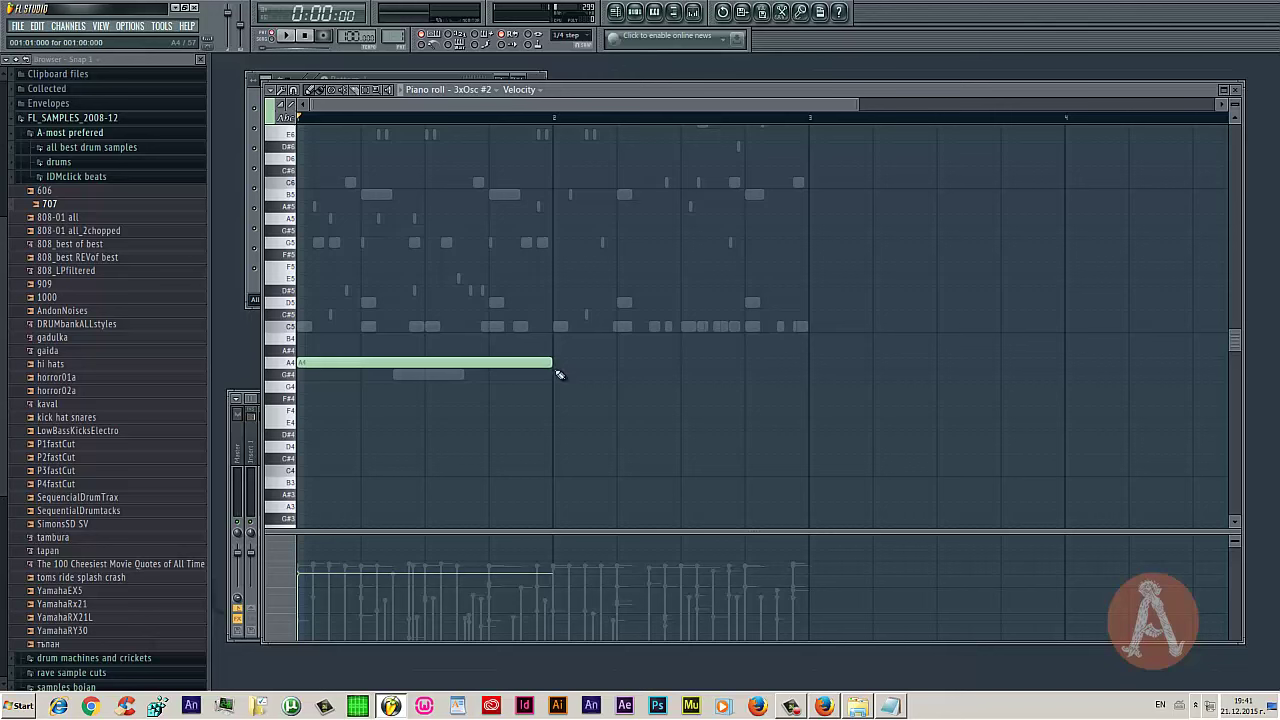
click(557, 375)
key(space)
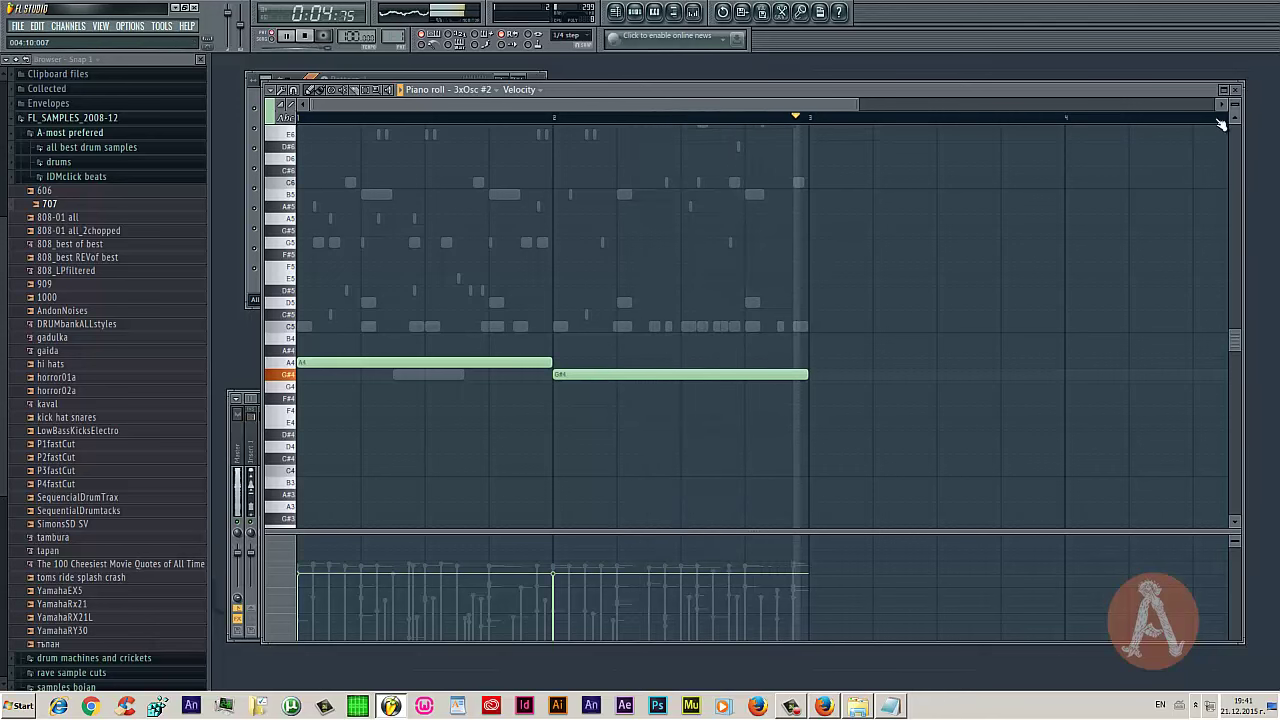
right_click(560, 374)
right_click(528, 362)
key(space)
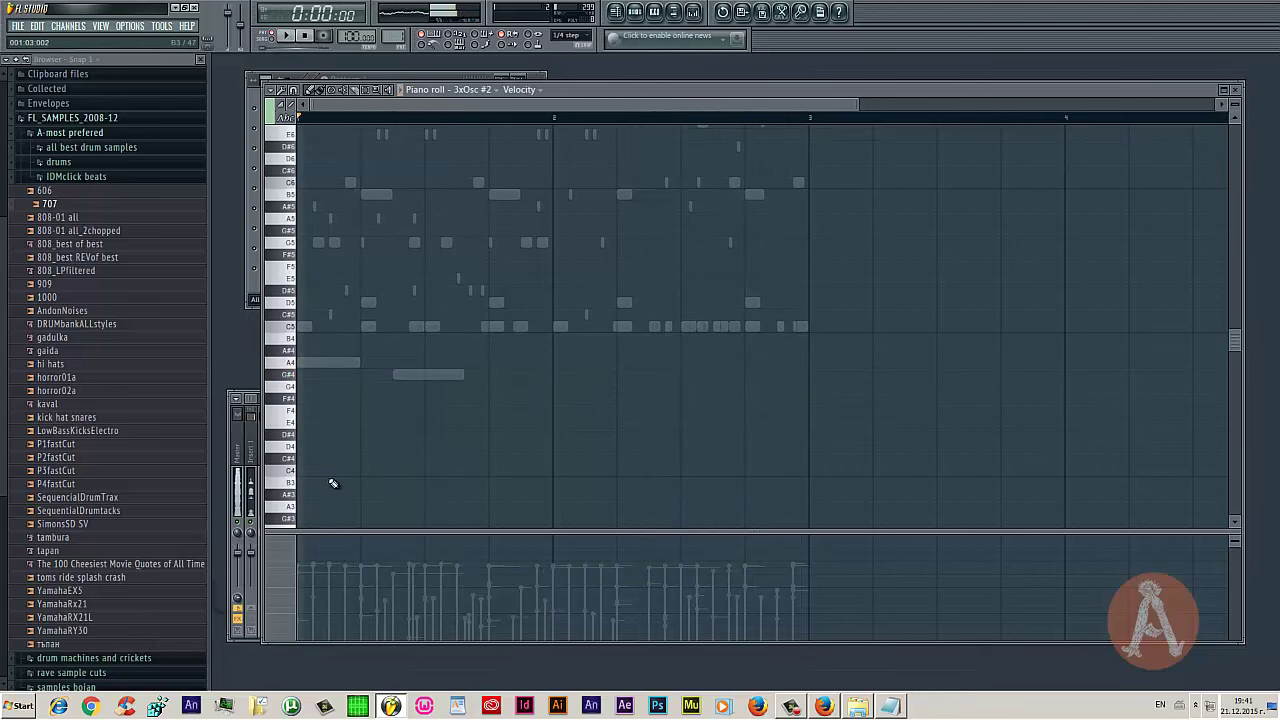
click(306, 486)
right_click(540, 491)
Draw a C4 note filling bar 1 of the 3xOsc #2 channel, close the piano roll, and select the channel
scroll(490, 491, down, 3)
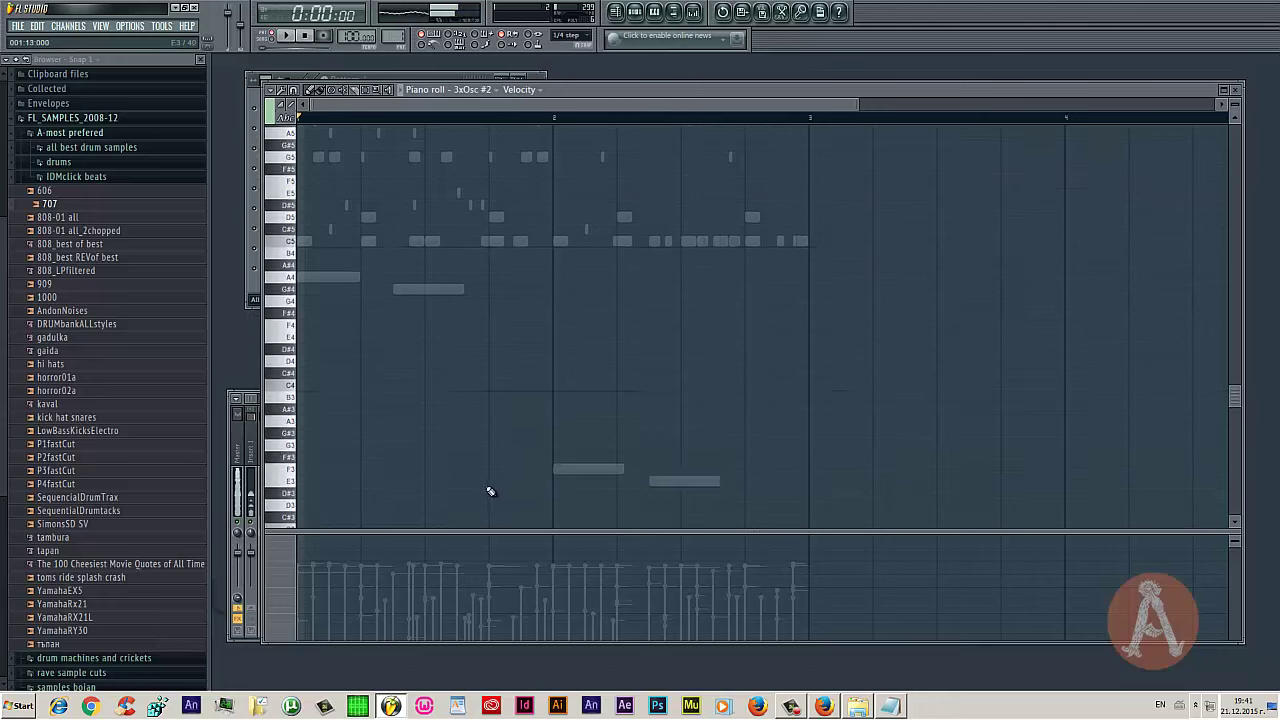
scroll(490, 491, down, 3)
drag(297, 491, 325, 304)
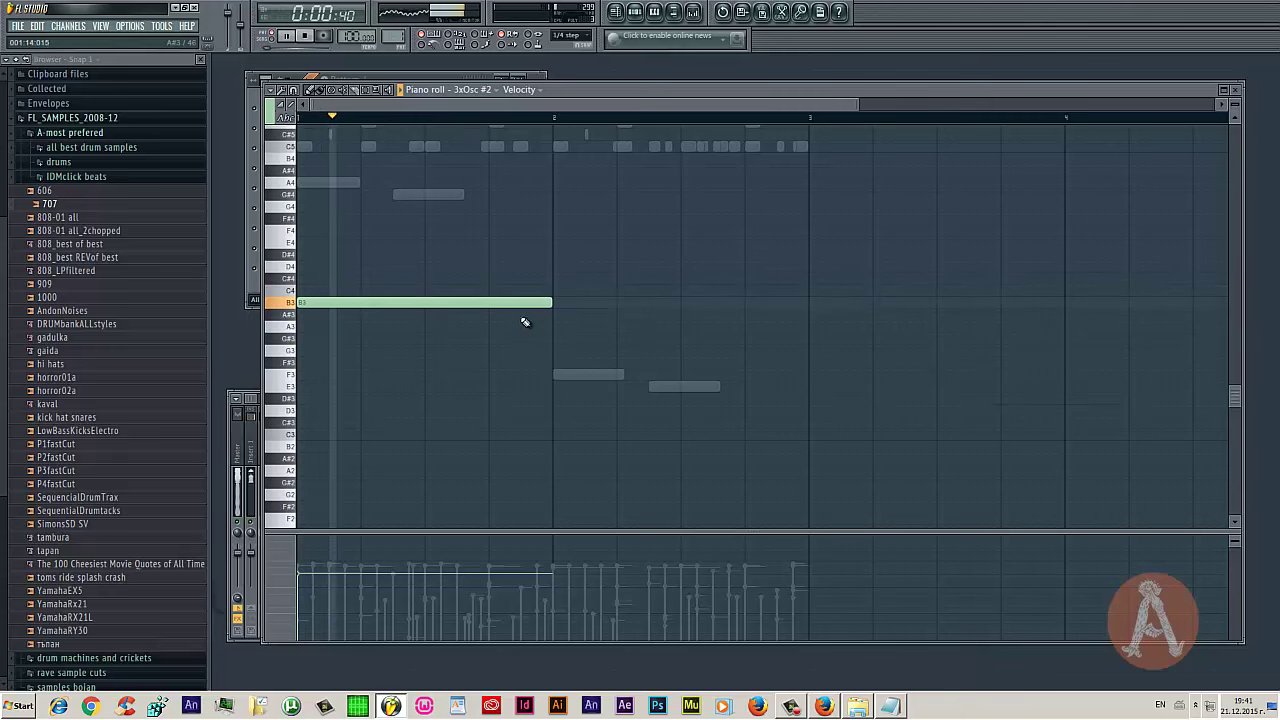
drag(520, 300, 525, 289)
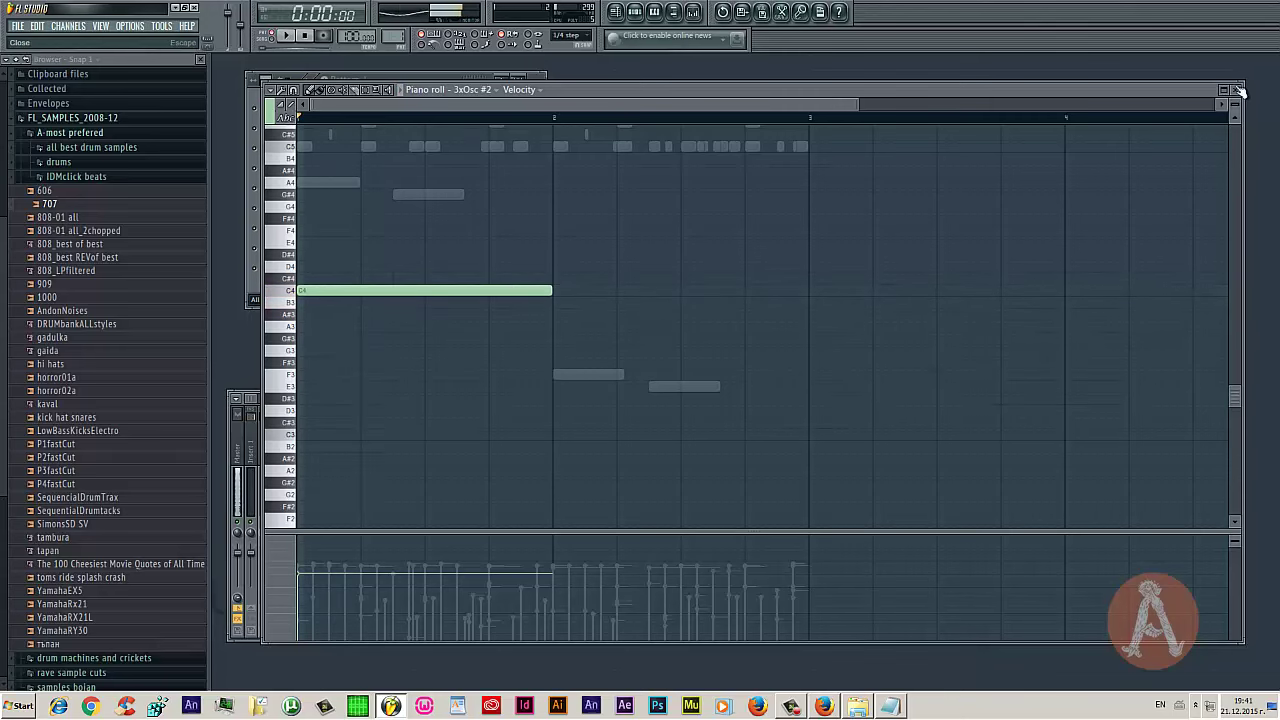
click(1240, 91)
click(330, 134)
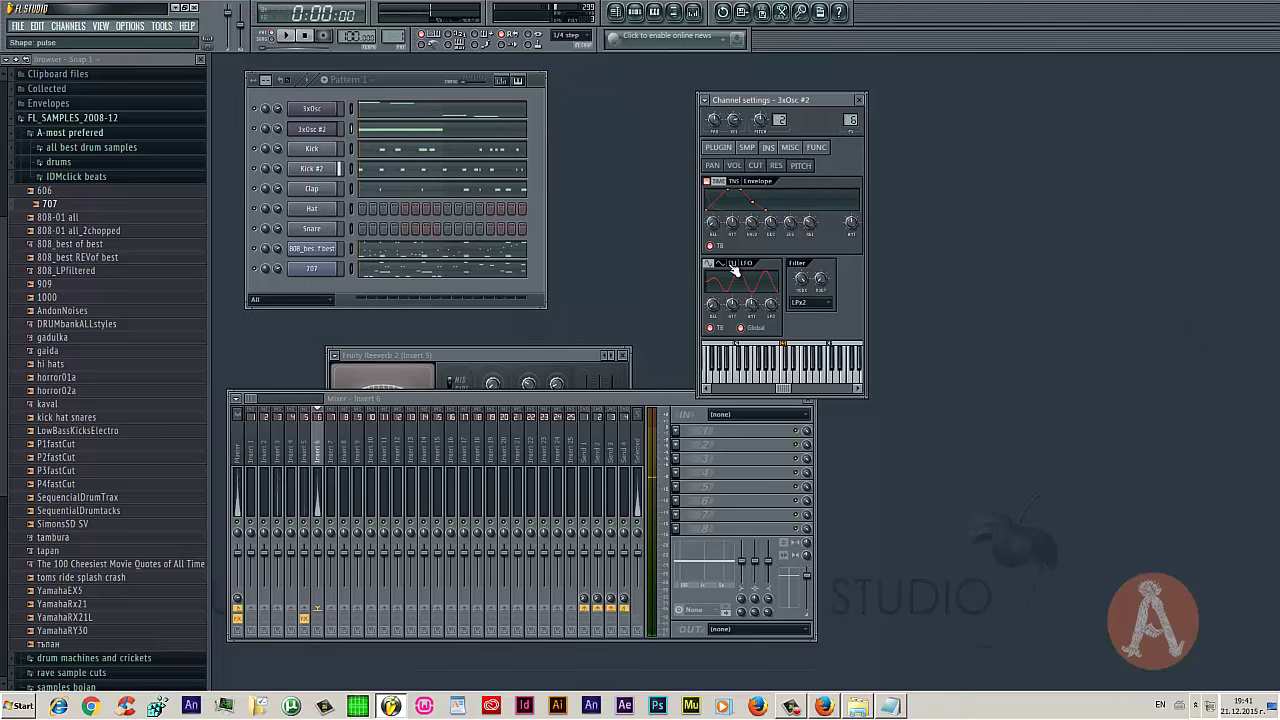
Open the piano roll of the 3xOsc #2 channel and shorten its C4 note to two steps
key(z)
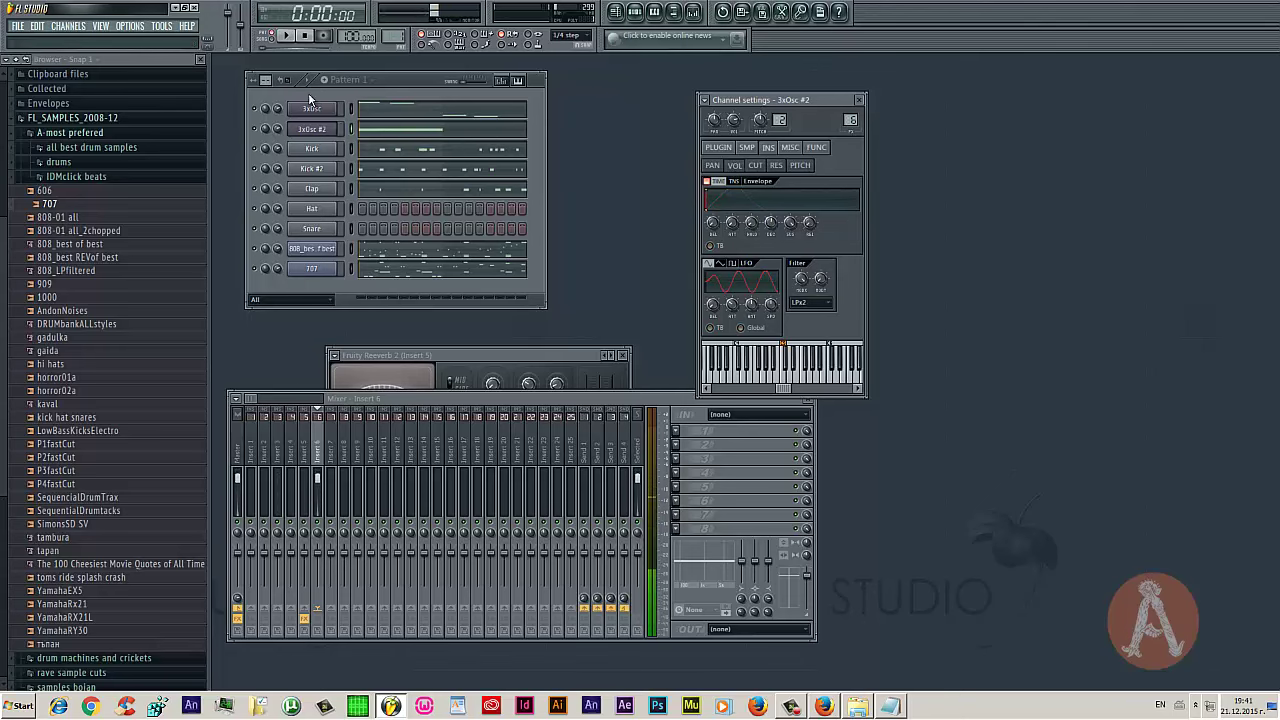
key(F7)
key(space)
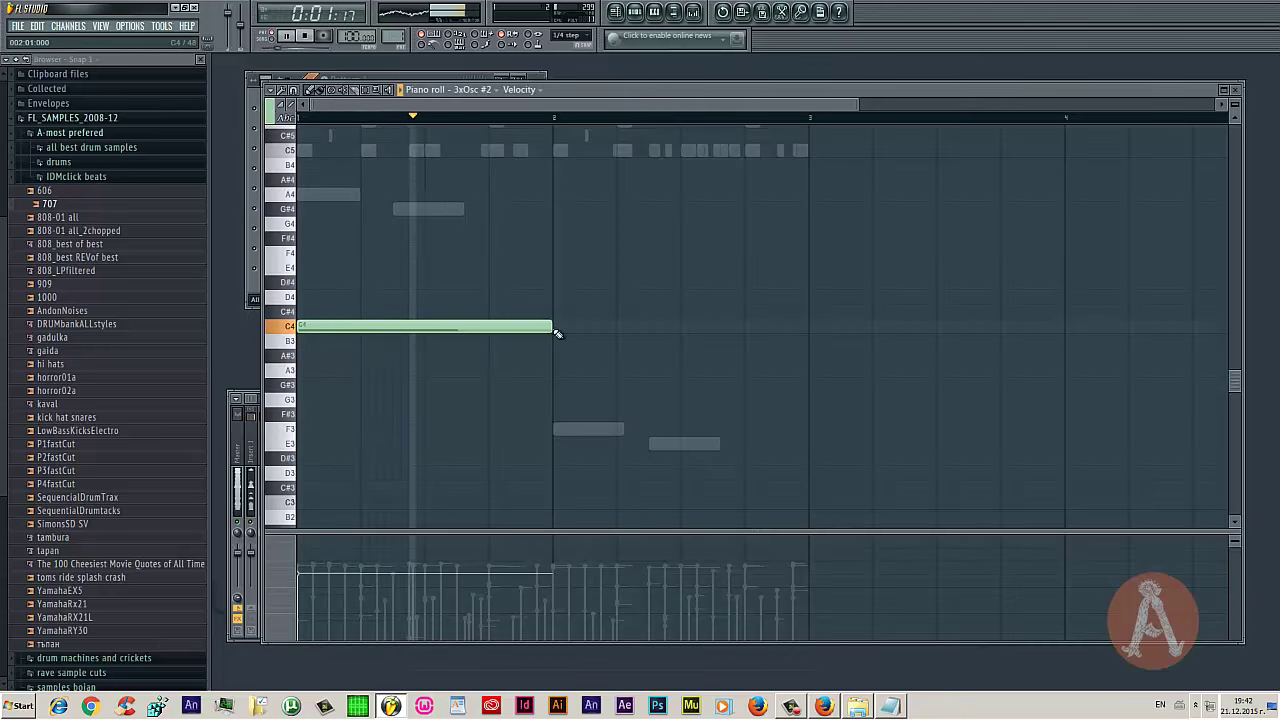
key(space)
drag(551, 328, 342, 329)
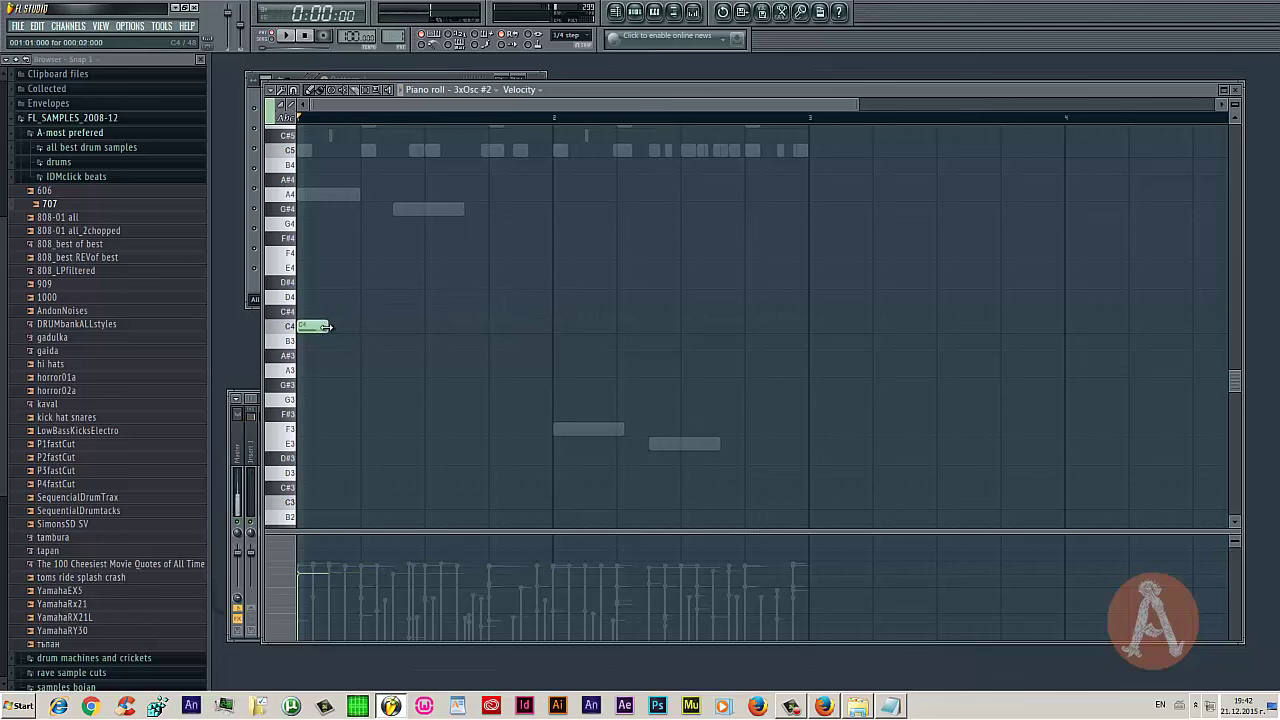
Add two-step notes in bar 1 of 3xOsc #2: C#4 at step 7 and A3 at step 11
drag(359, 355, 398, 316)
key(space)
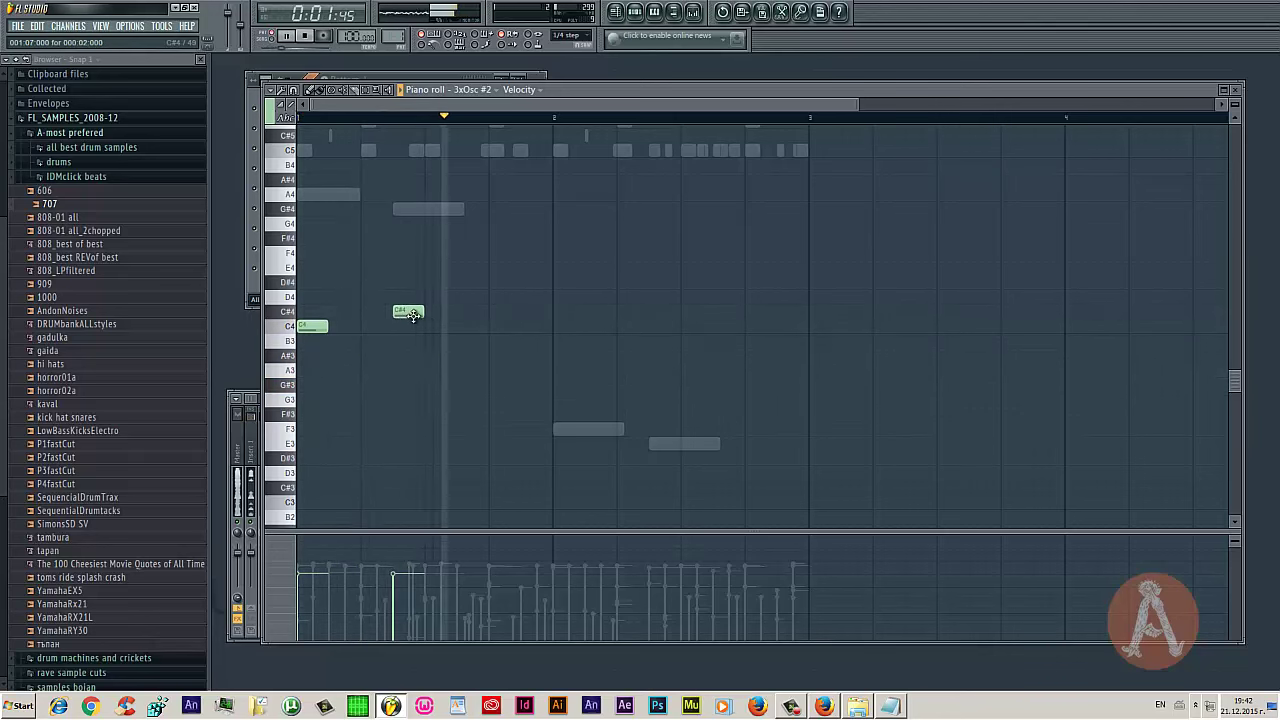
key(space)
click(457, 338)
drag(457, 336, 459, 367)
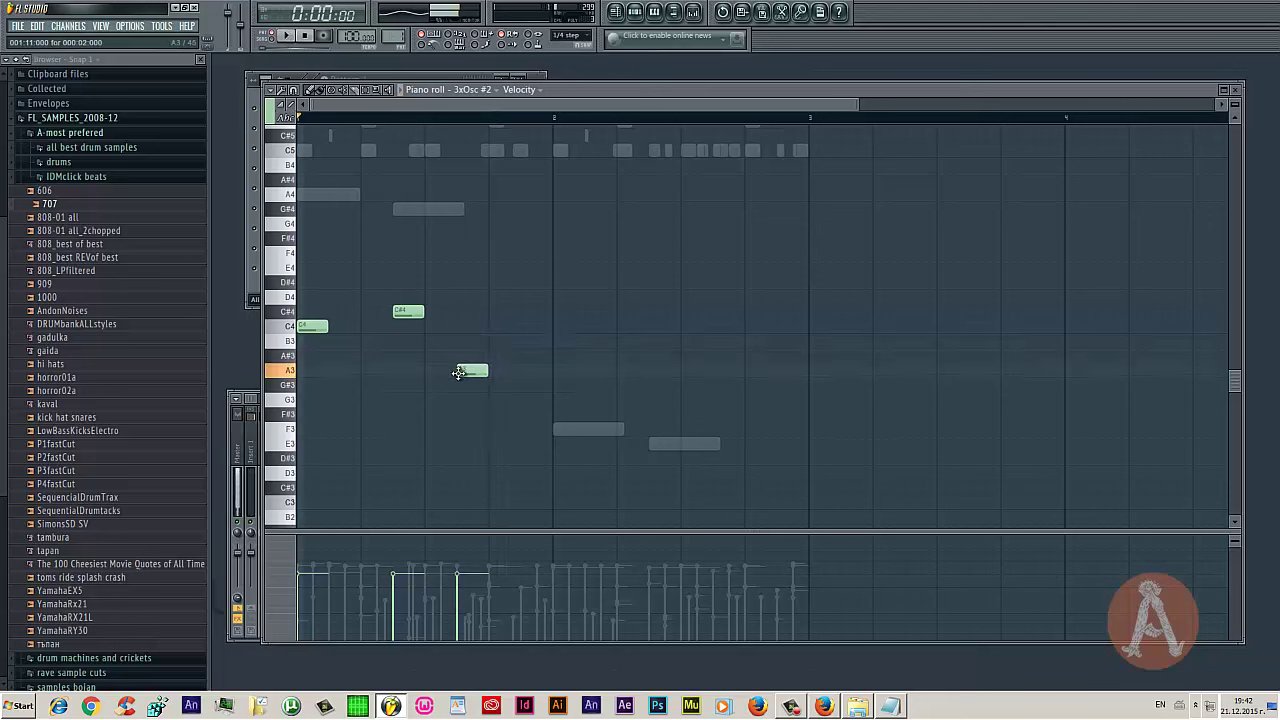
key(space)
Extend the C4, C#4 and A3 notes to fill bar 1, and draw F3, E3 and D3 notes across bar 2
drag(333, 331, 456, 311)
drag(488, 371, 551, 380)
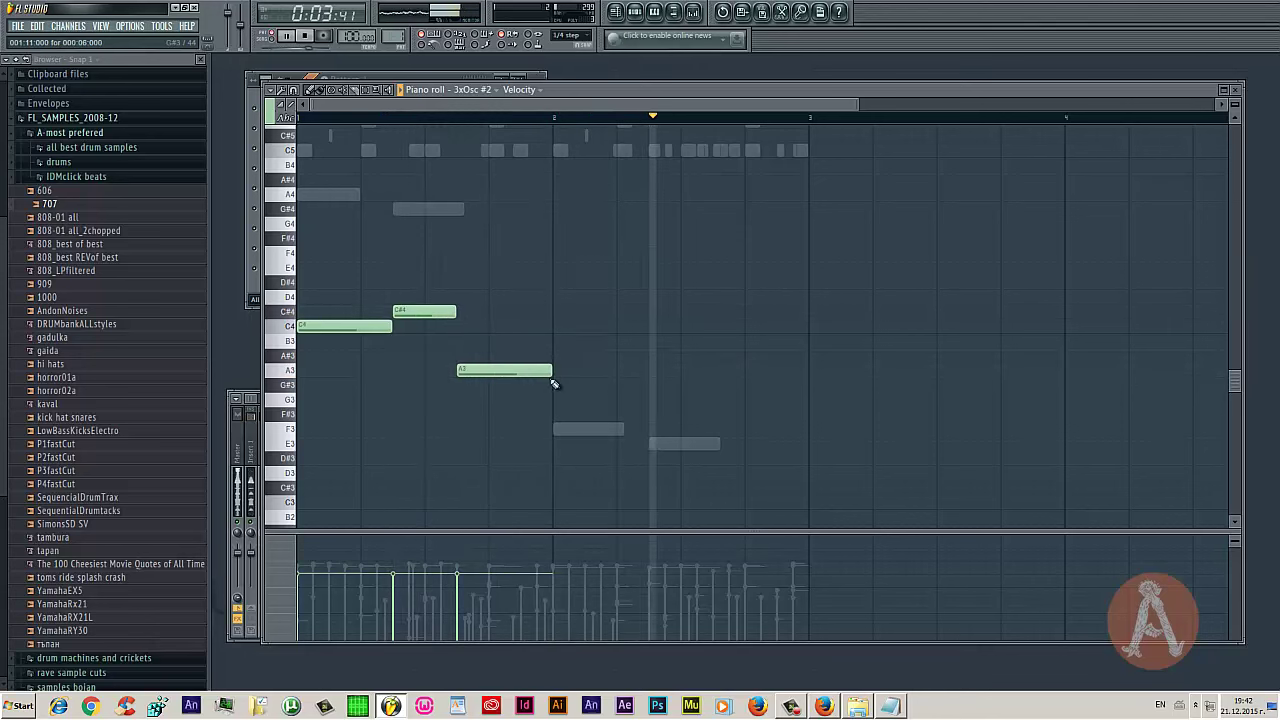
click(557, 429)
click(655, 443)
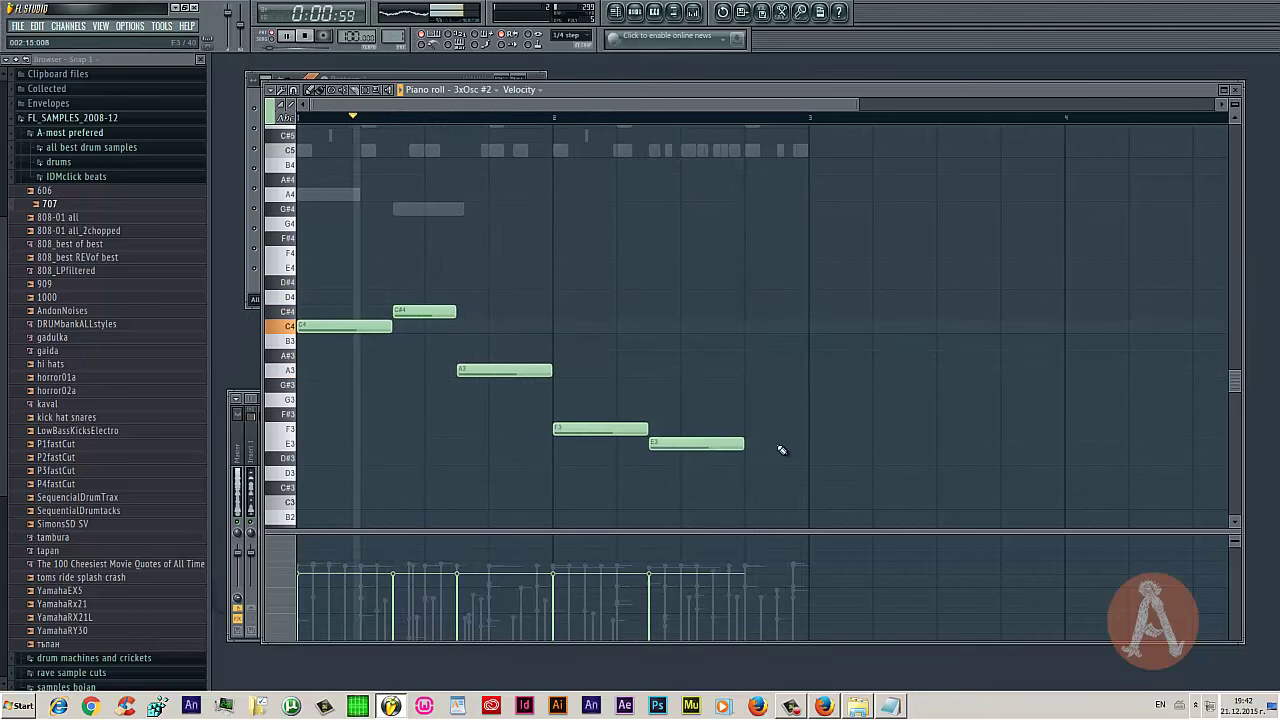
click(750, 474)
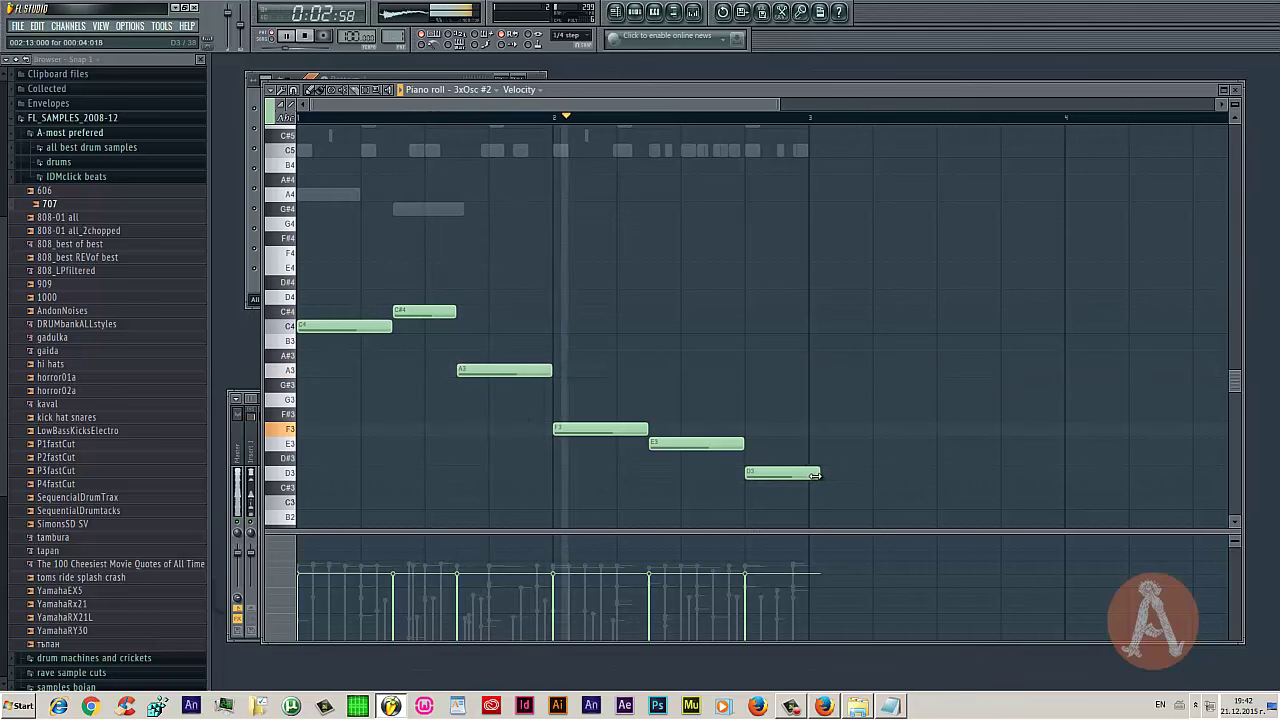
Delete the A3 note, extend the C#4 note to the end of bar 1, play the pattern and close the piano roll
right_click(477, 369)
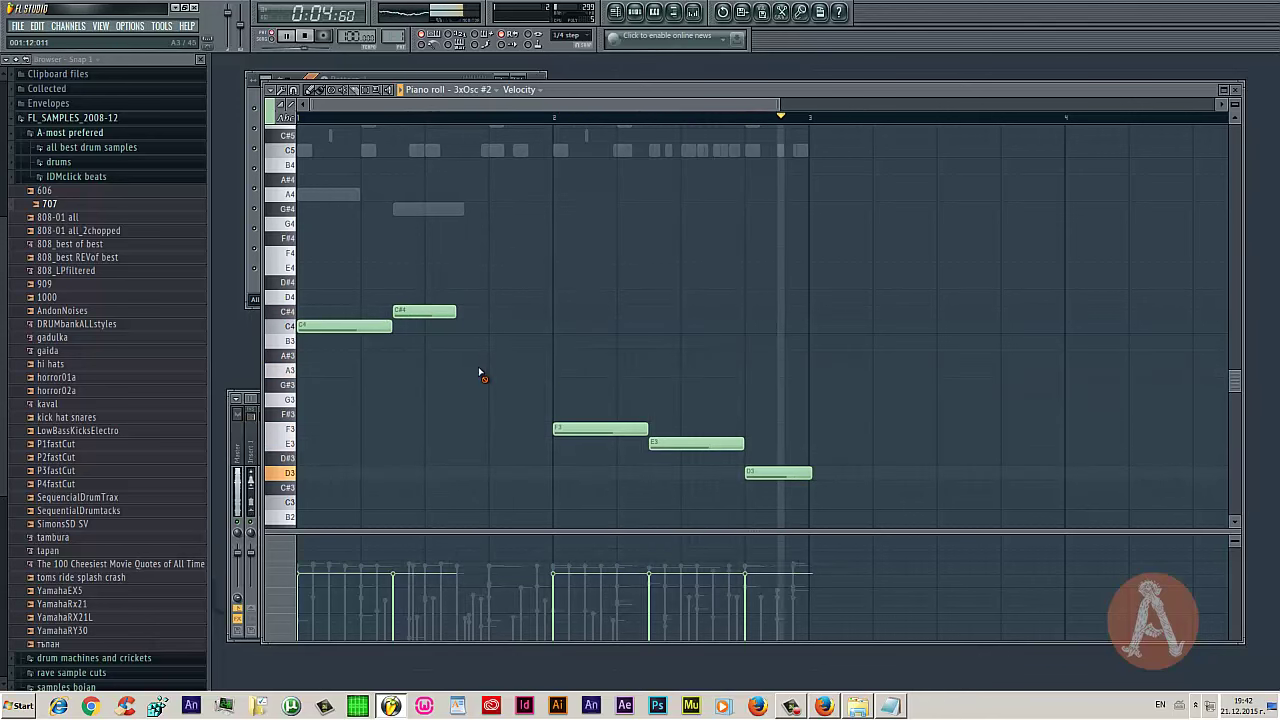
drag(455, 315, 532, 317)
key(space)
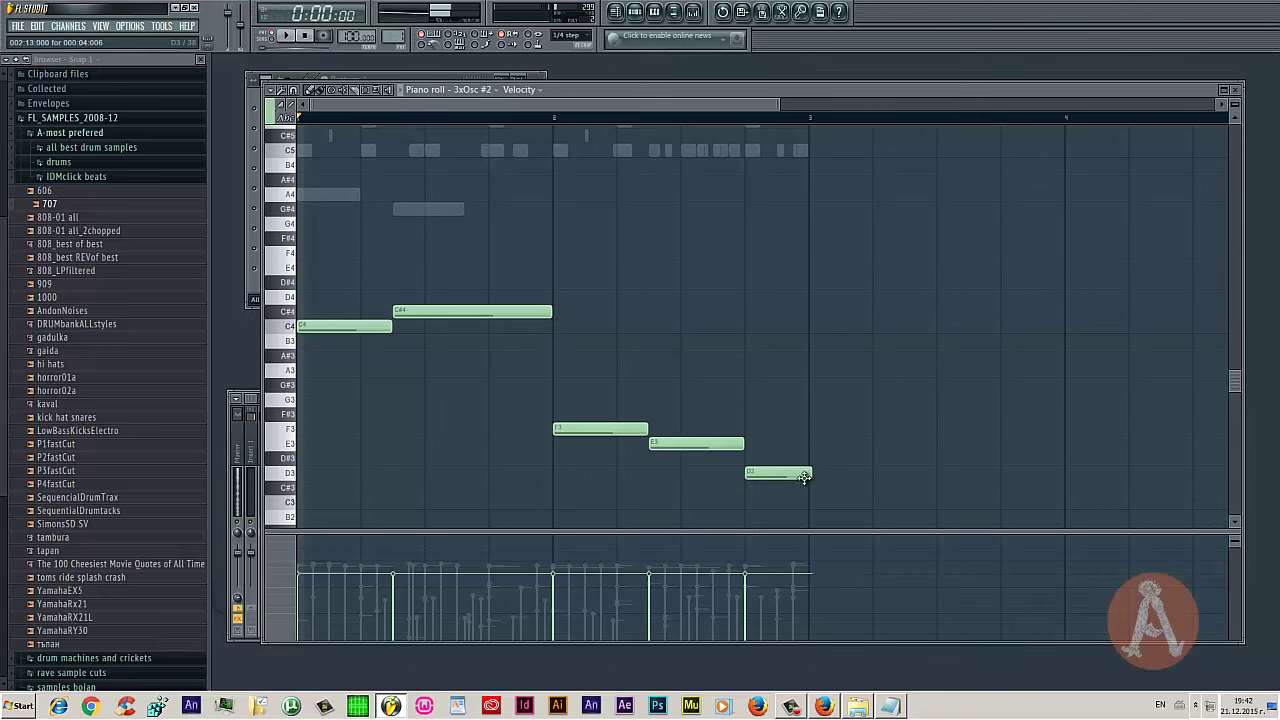
key(space)
click(1236, 90)
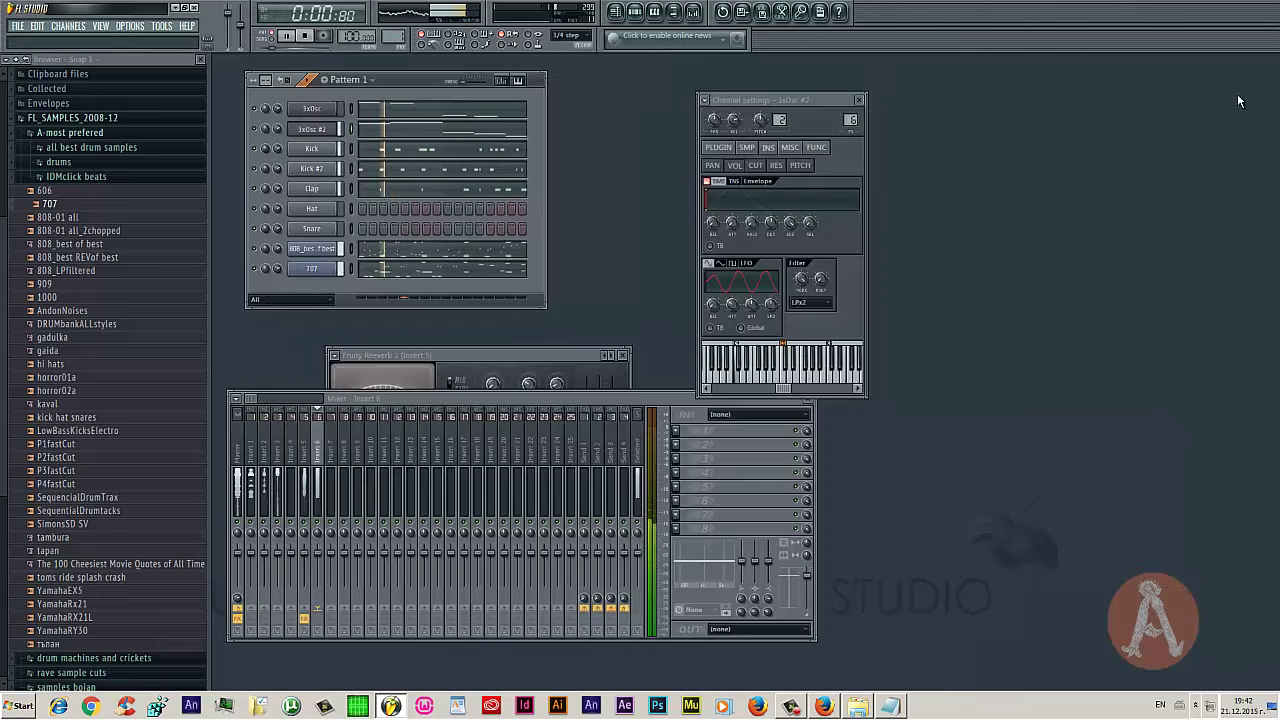
Adjust the volume envelope attack of 3xOsc #2 and reset the LFO and envelope amounts of its filter modulation
click(737, 228)
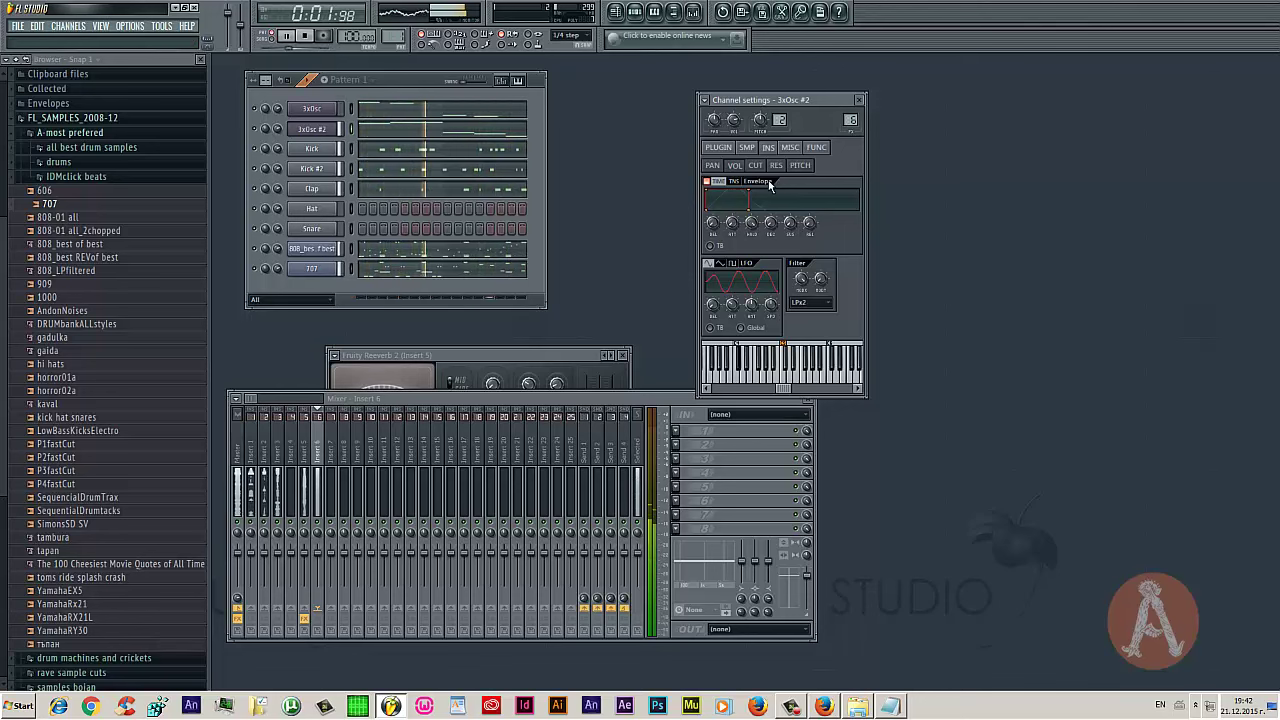
click(770, 185)
right_click(756, 310)
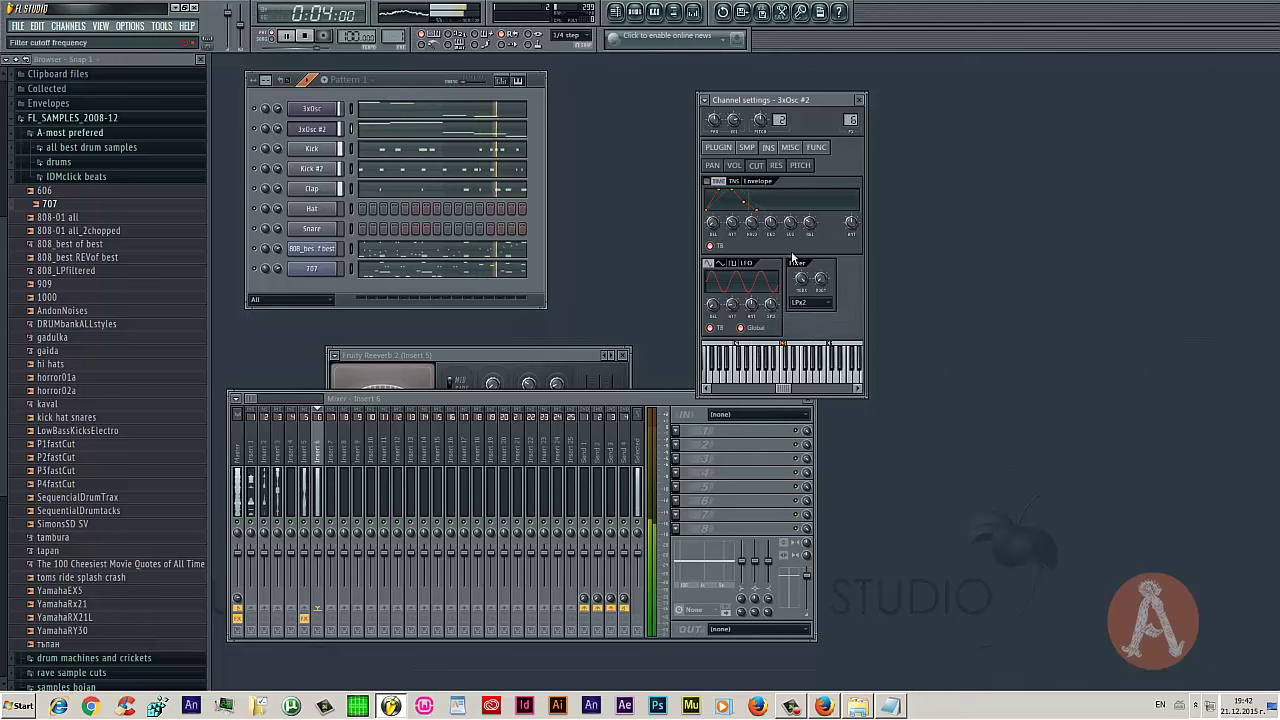
right_click(752, 302)
click(770, 309)
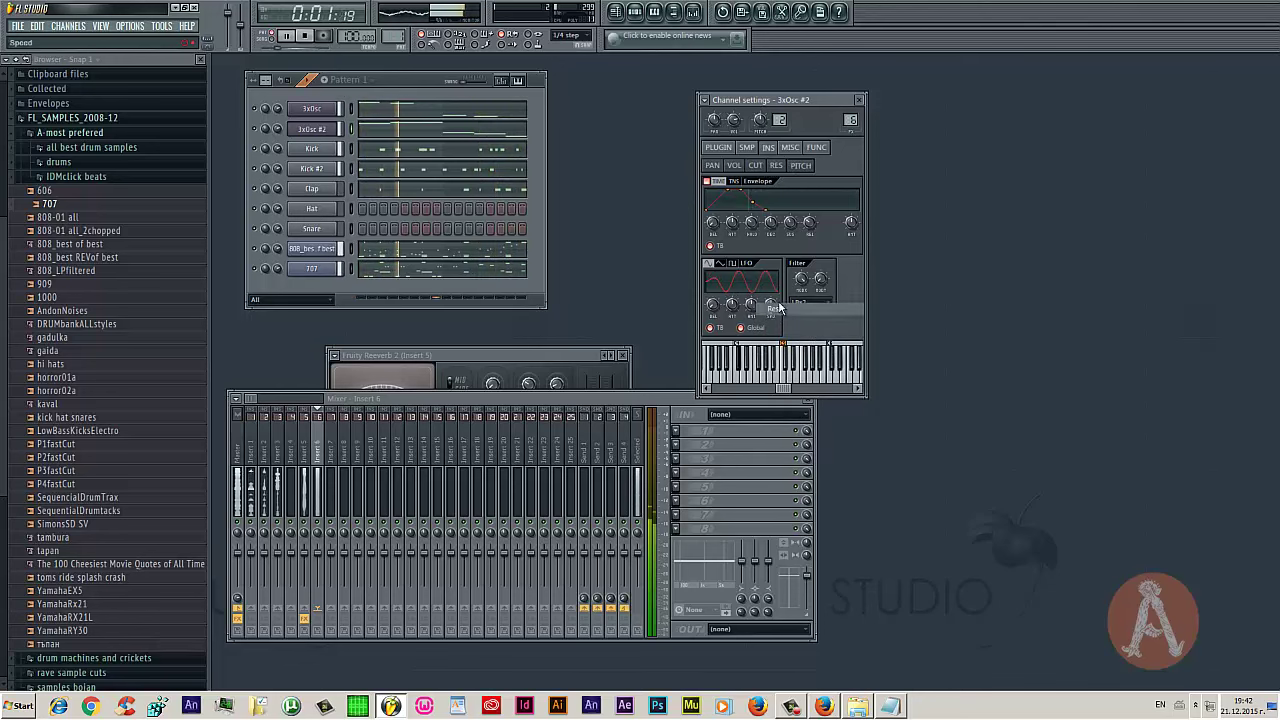
right_click(851, 222)
click(869, 228)
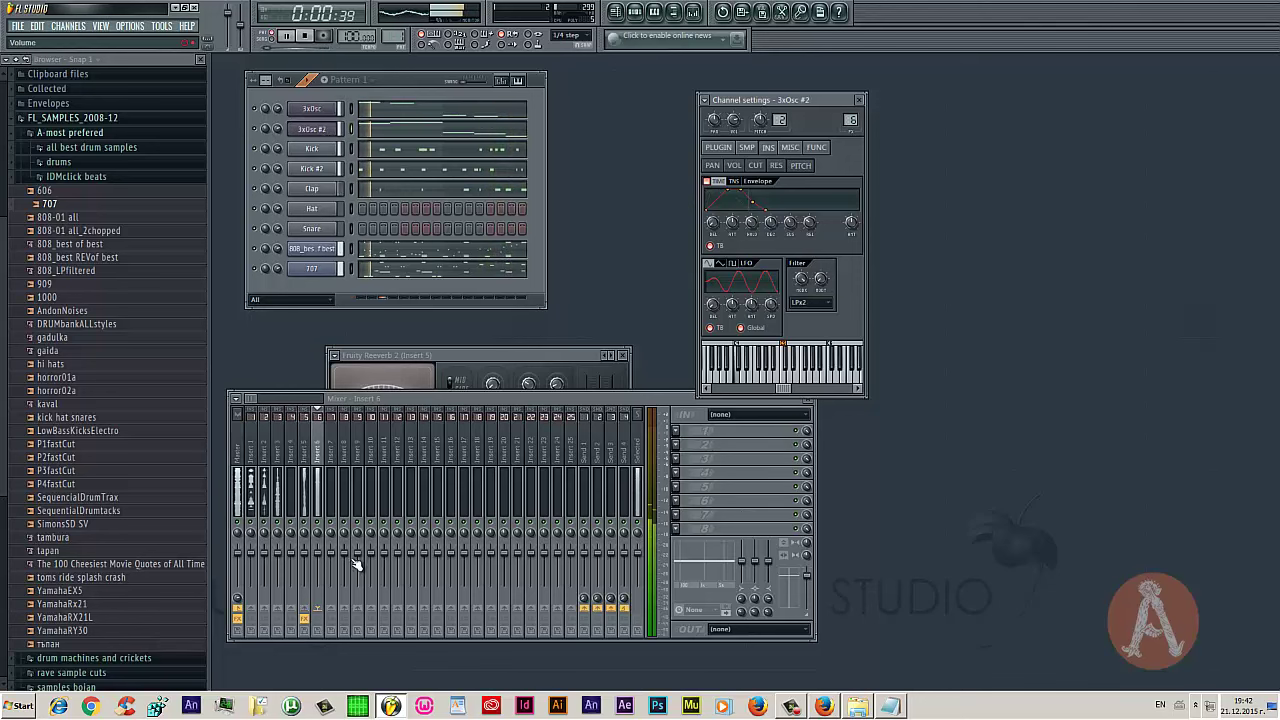
Lower the Insert 6 mixer fader slightly and show the oscillator settings of the 3xOsc #2 channel
click(320, 560)
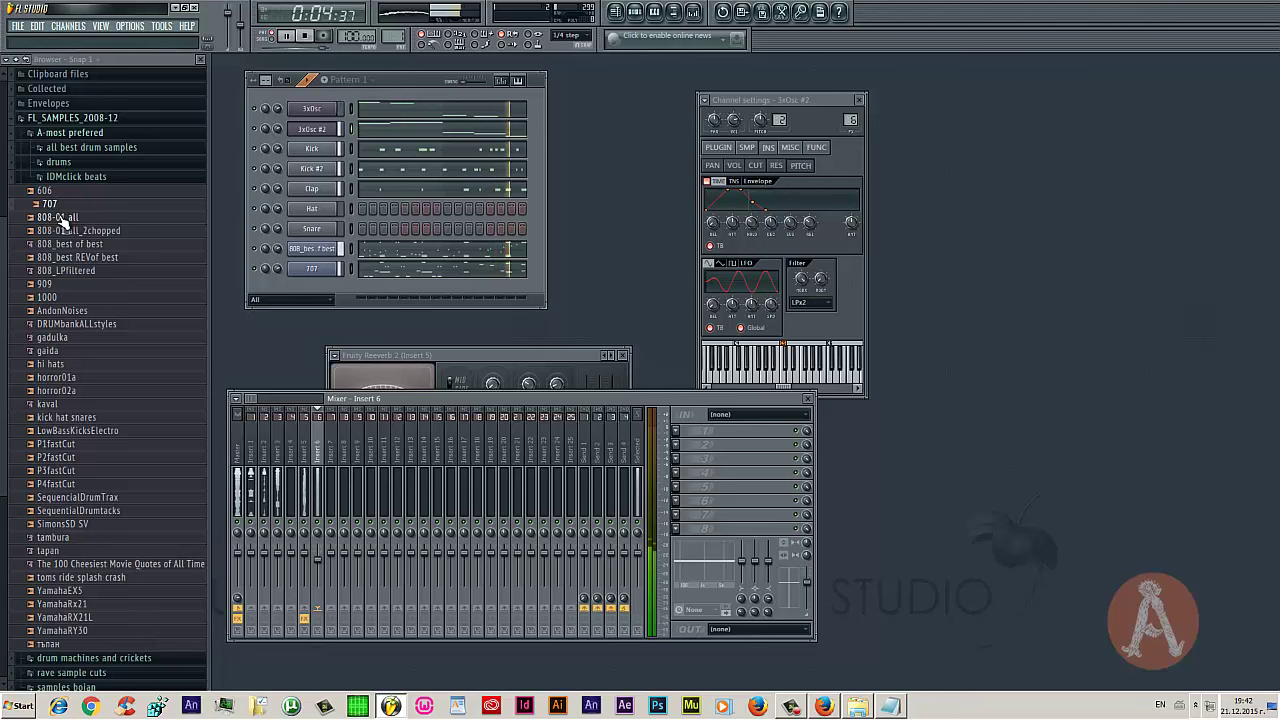
click(313, 129)
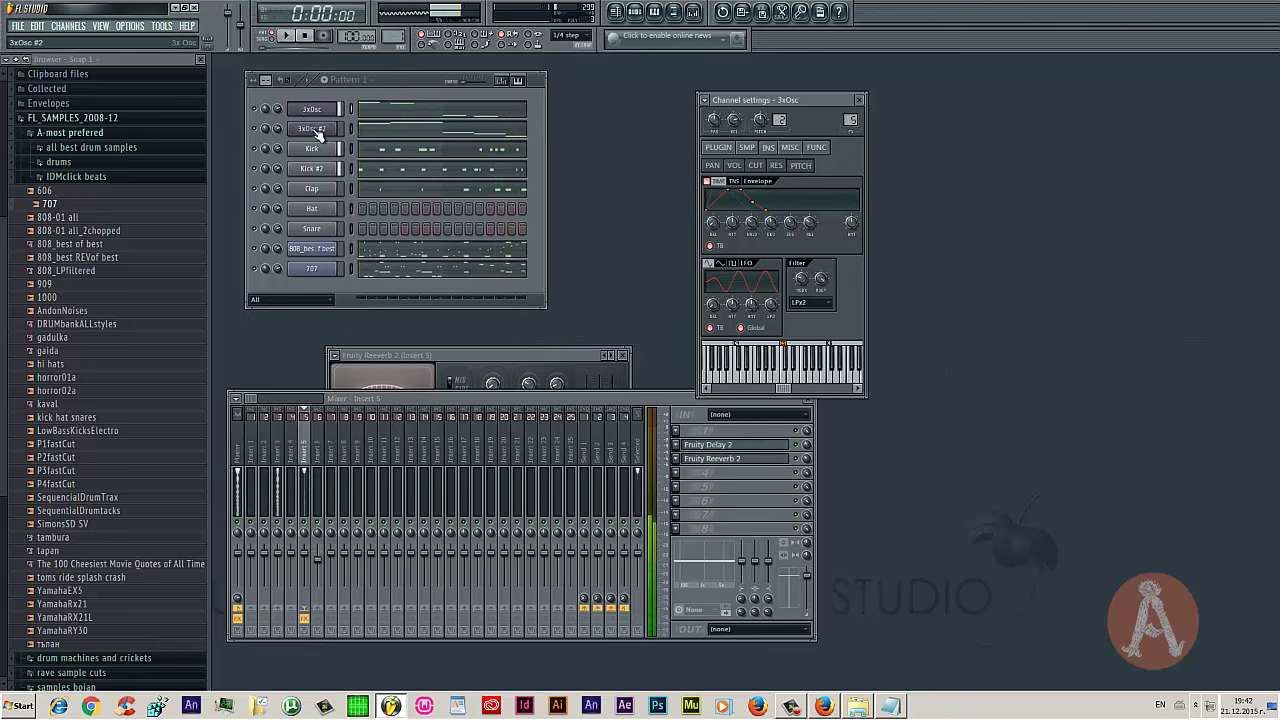
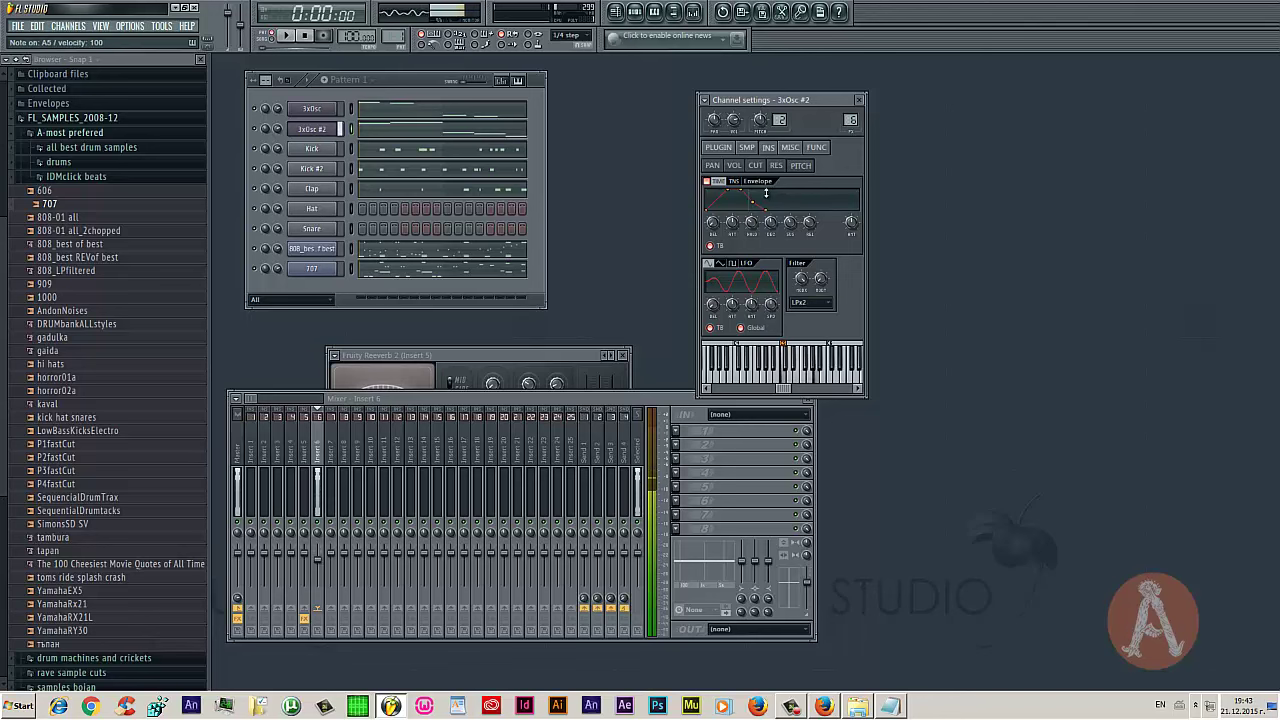
click(717, 148)
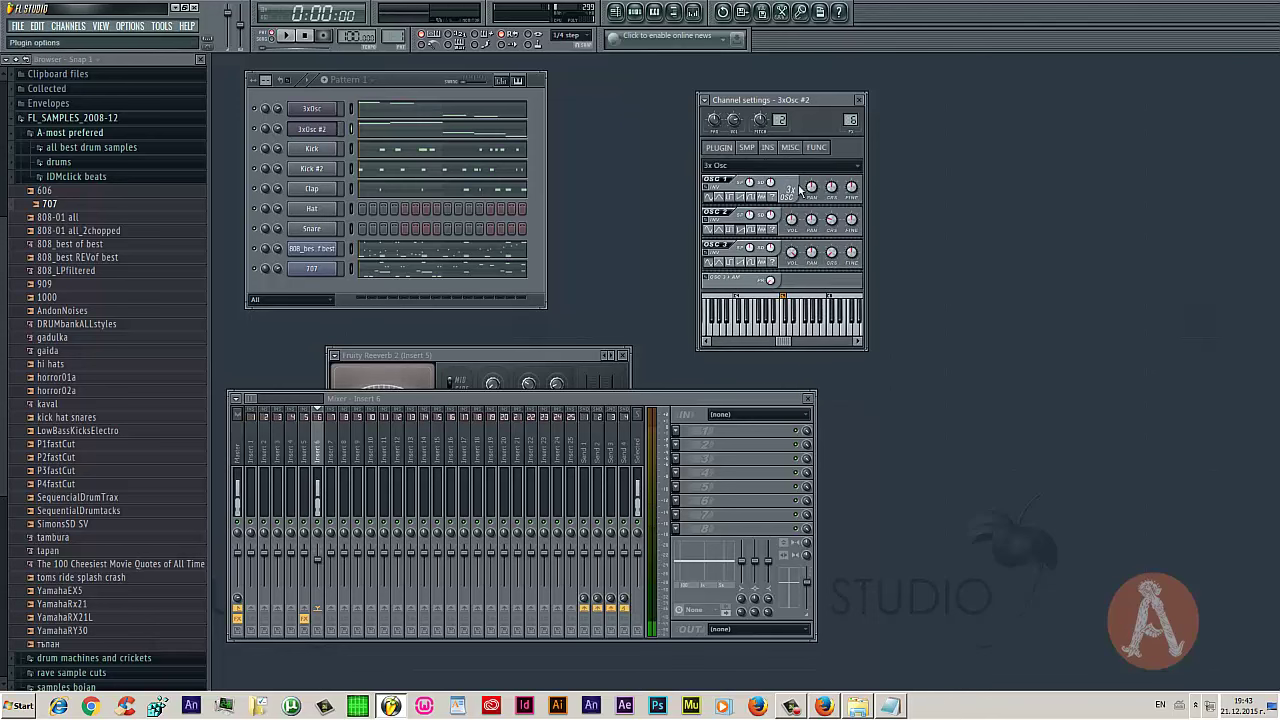
right_click(832, 256)
click(855, 247)
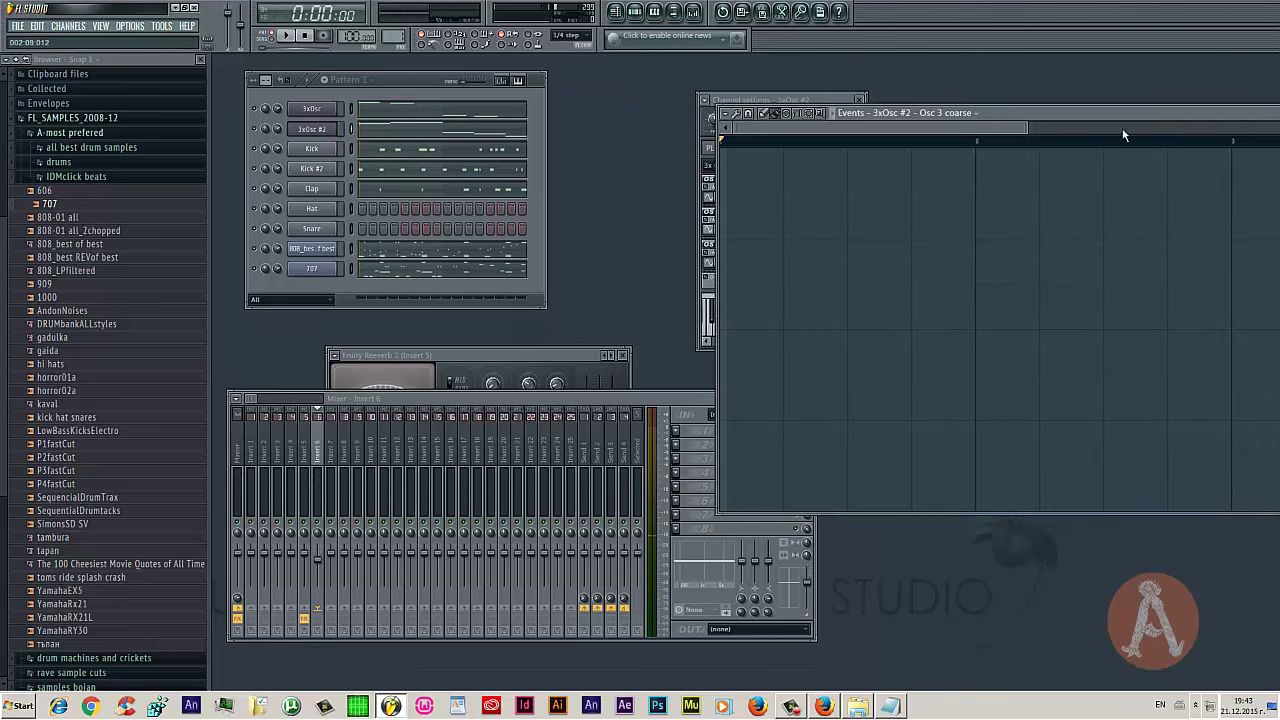
drag(1136, 113, 784, 156)
click(1064, 157)
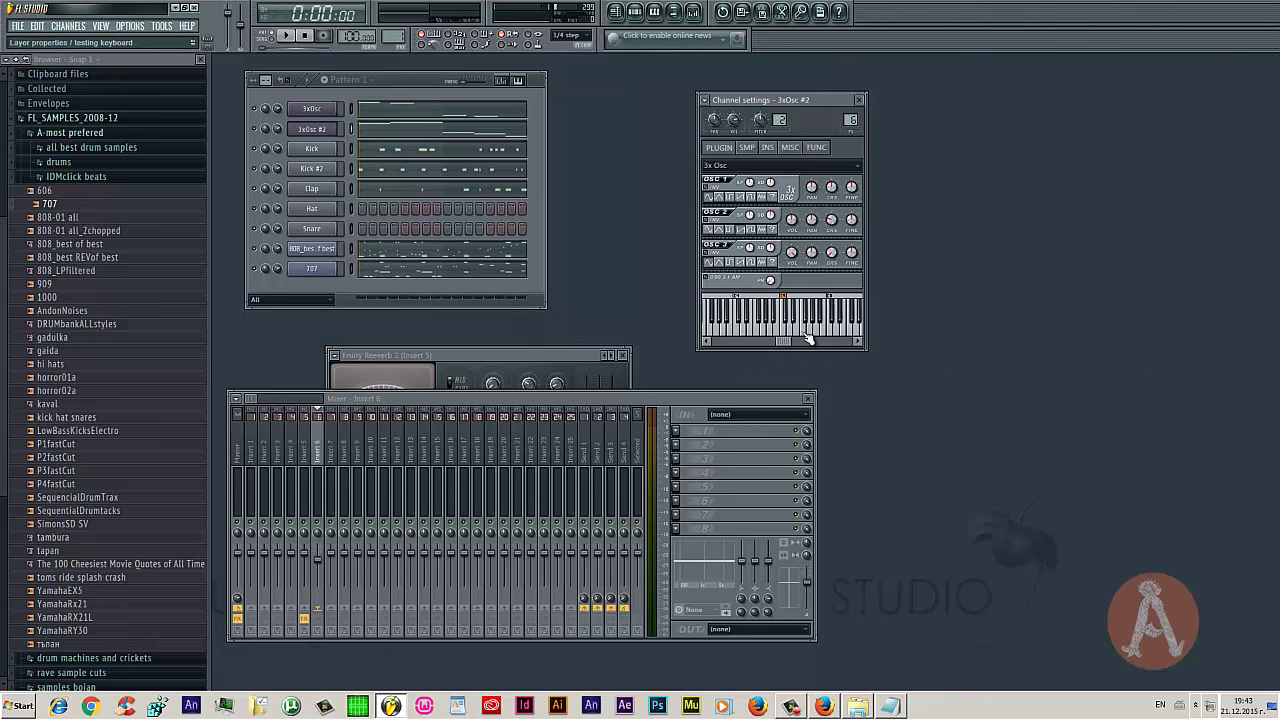
Reset the coarse pitch of oscillator 3 in the 3xOsc #2 channel
right_click(832, 262)
click(829, 270)
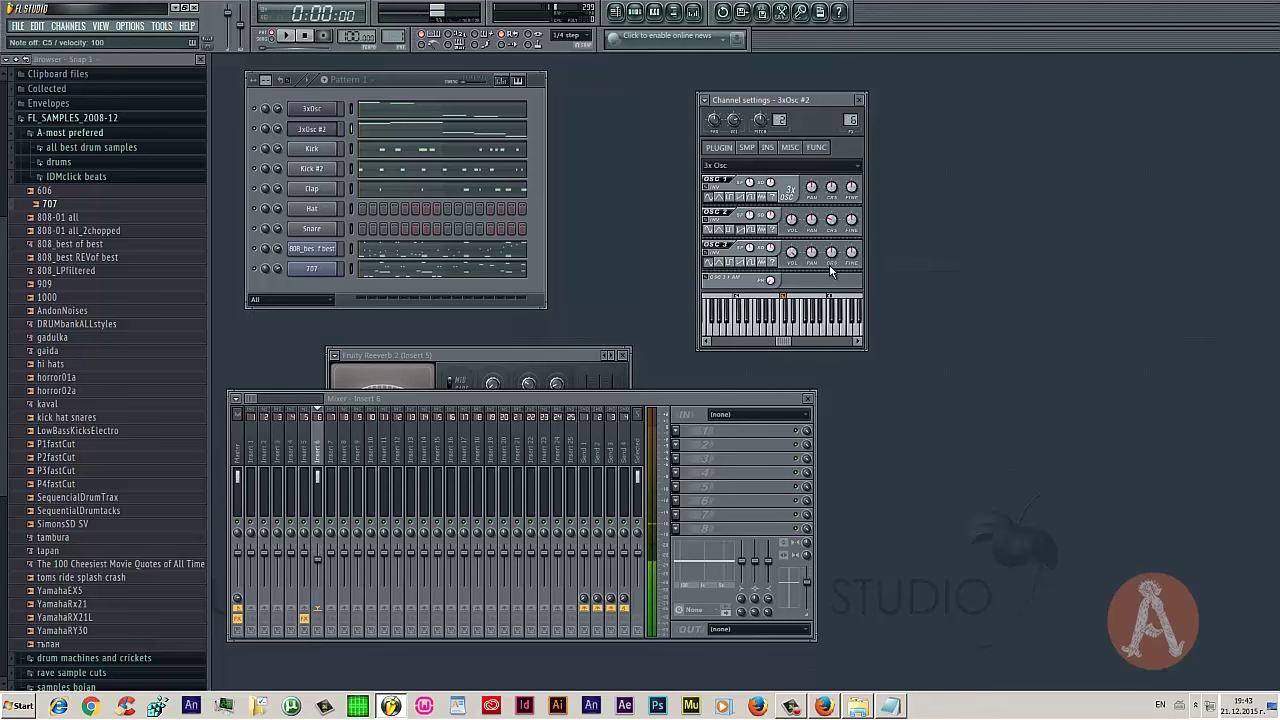
Open the piano roll of 3xOsc #2 and transpose all its notes down two octaves
click(391, 134)
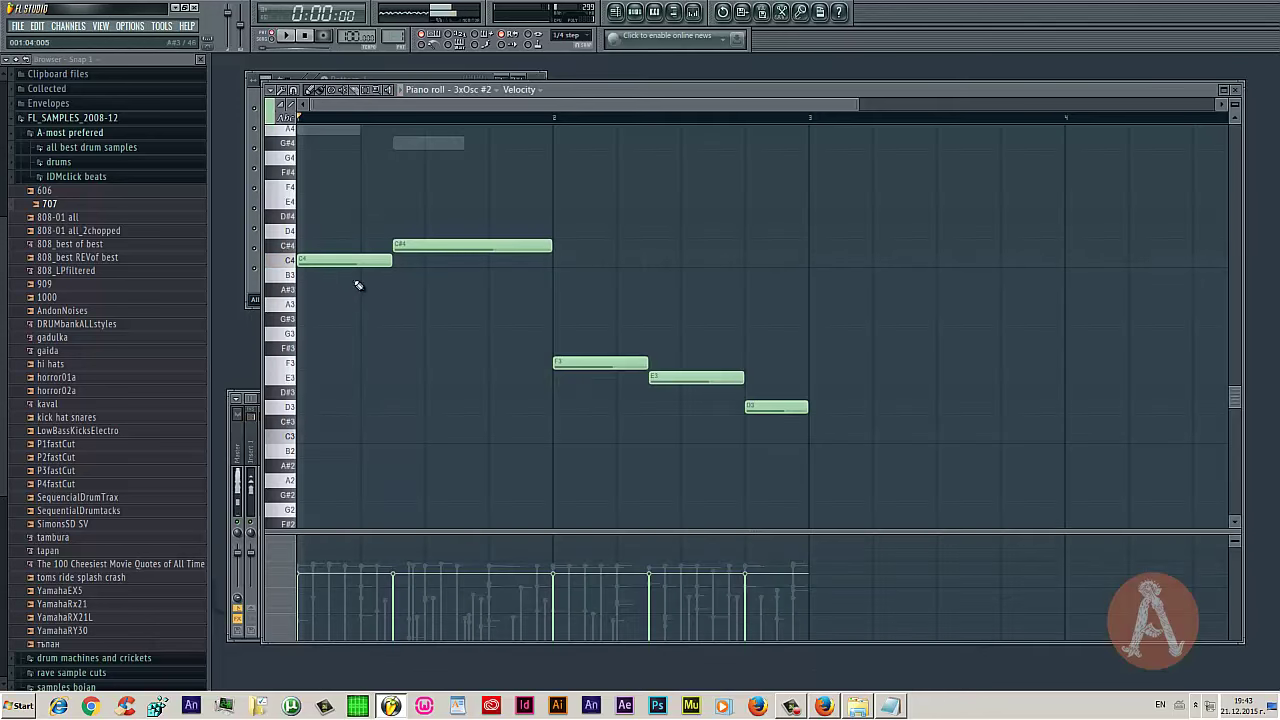
key(space)
key(space)
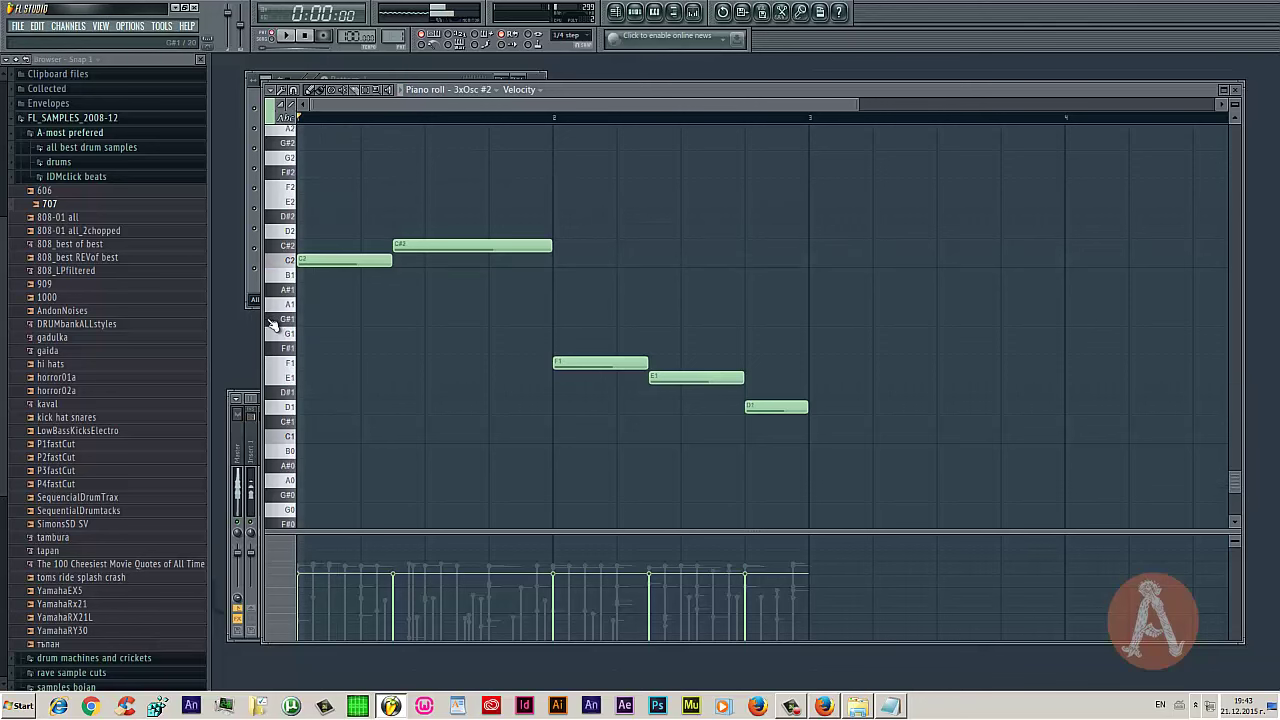
key(space)
key(space)
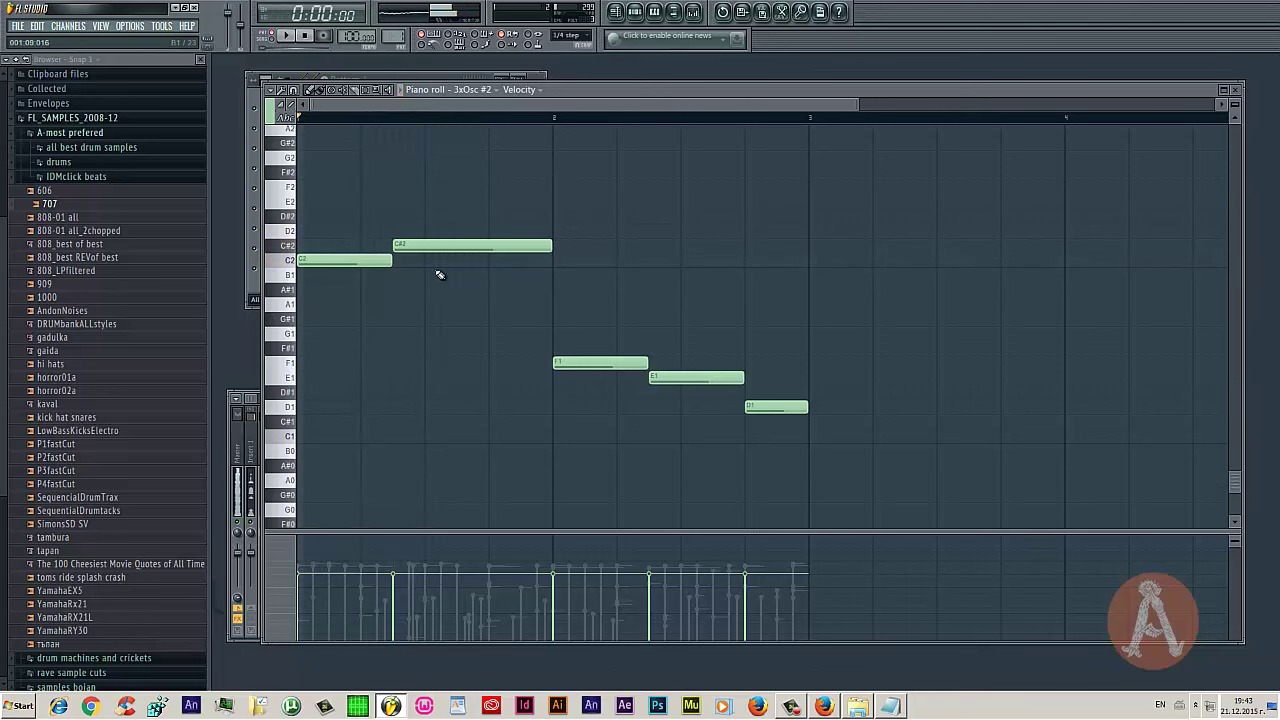
Lengthen the C2 note to half a bar and replace the C#2 note with one filling the second half of bar 1
right_click(440, 250)
click(363, 249)
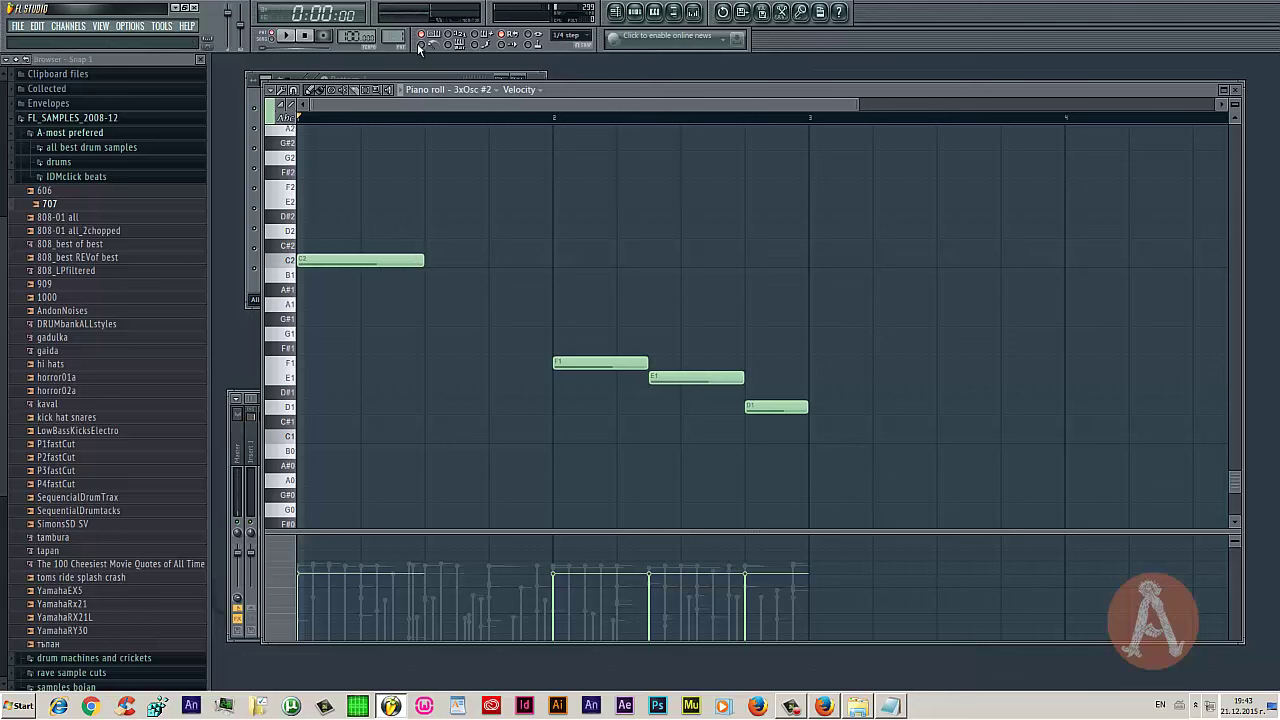
key(space)
click(428, 246)
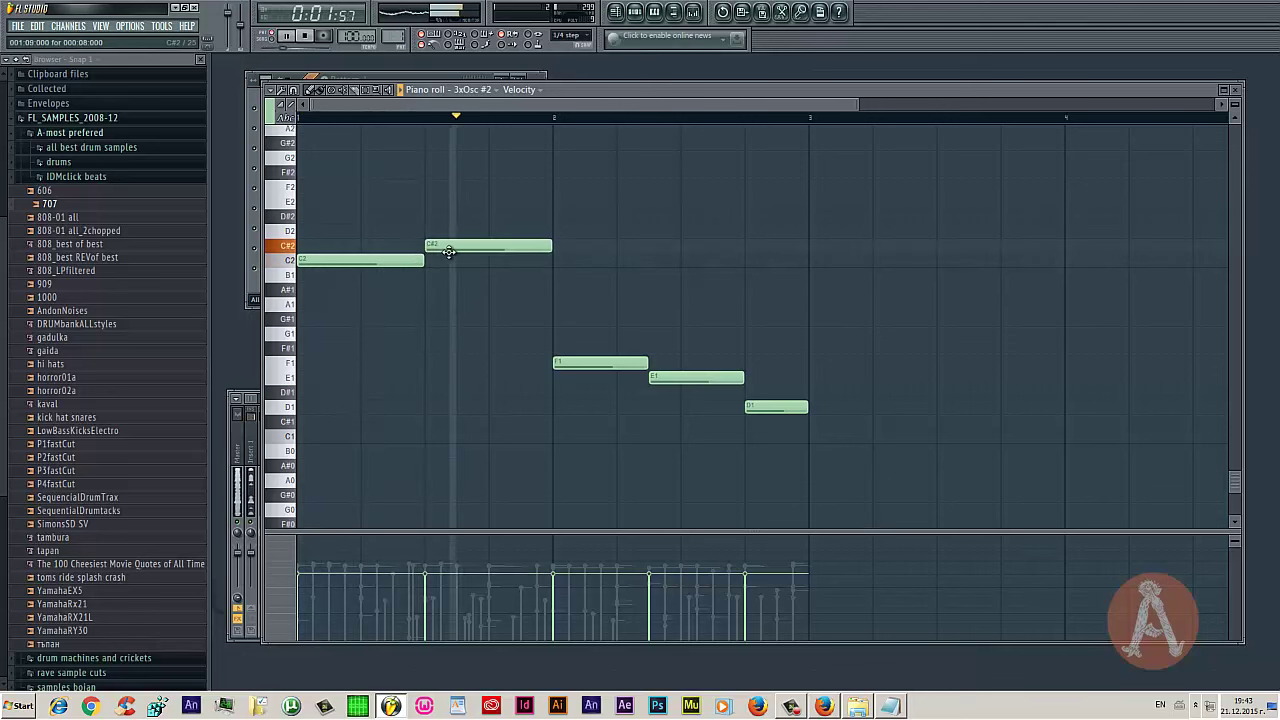
key(space)
Solo the 3xOsc #2 channel and play the pattern
click(413, 79)
right_click(259, 136)
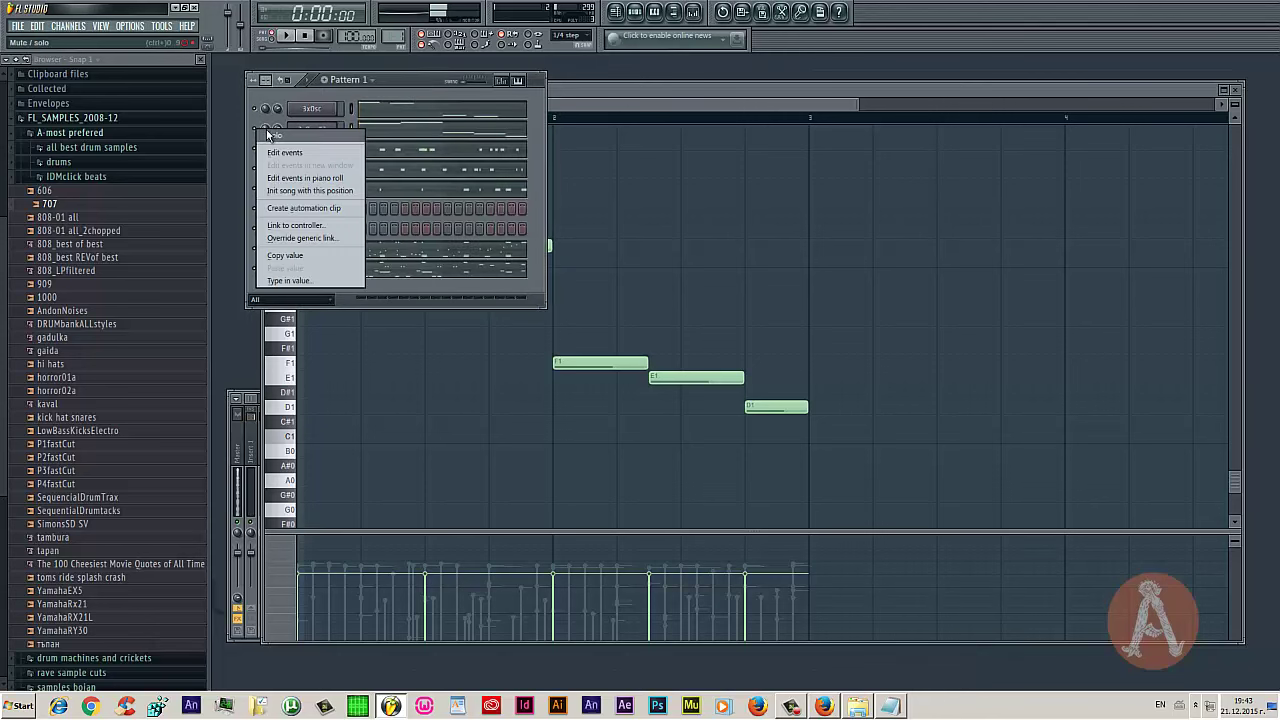
key(space)
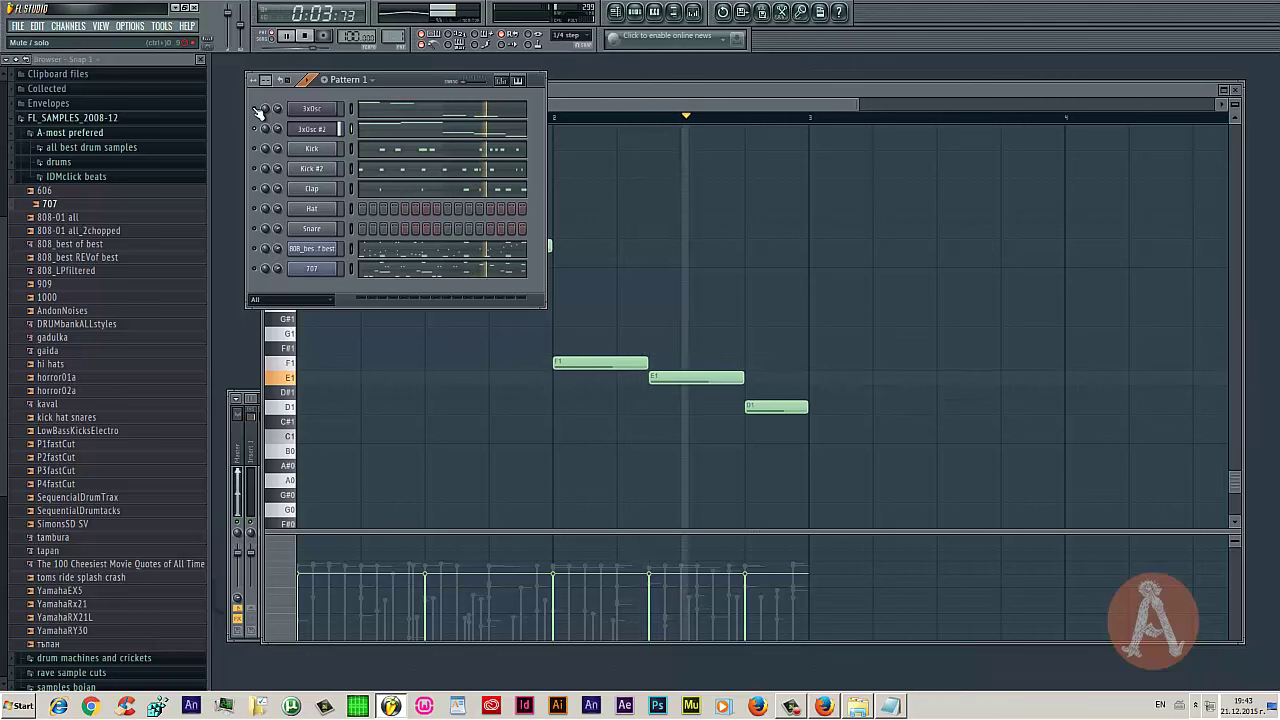
key(space)
Unmute the 3xOsc and Kick channels and play them together with 3xOsc #2
key(space)
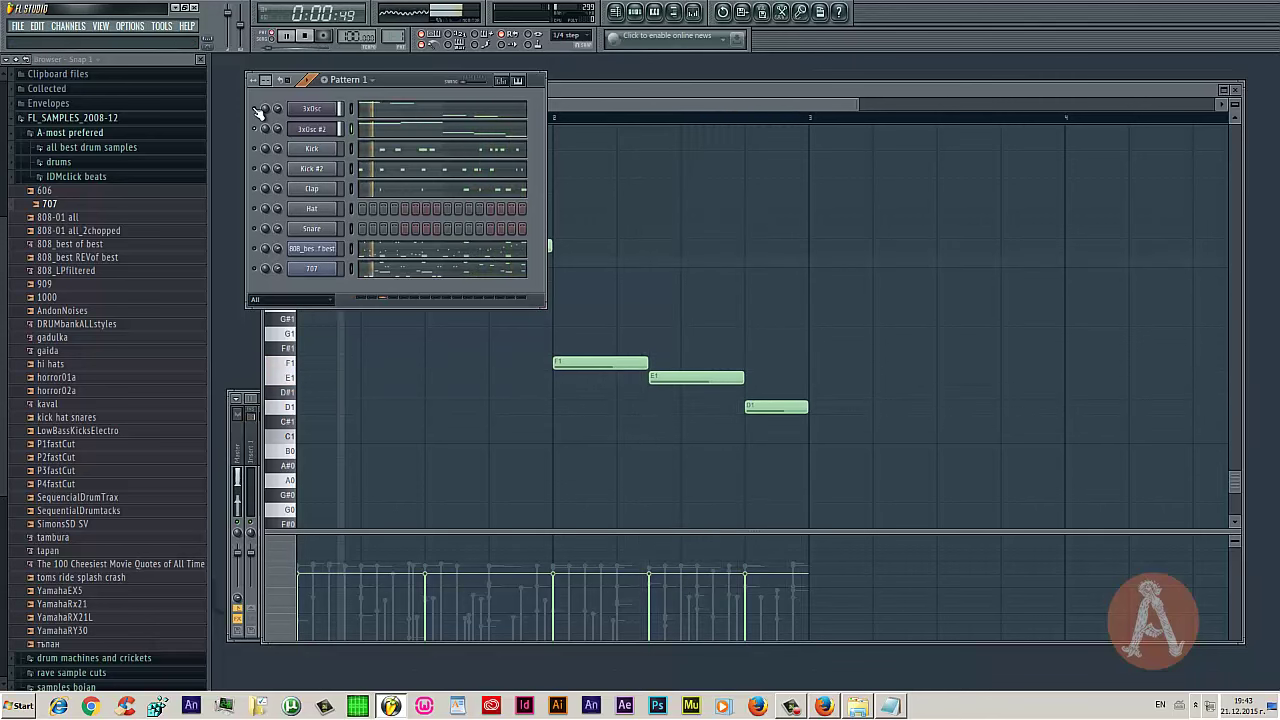
key(space)
key(space)
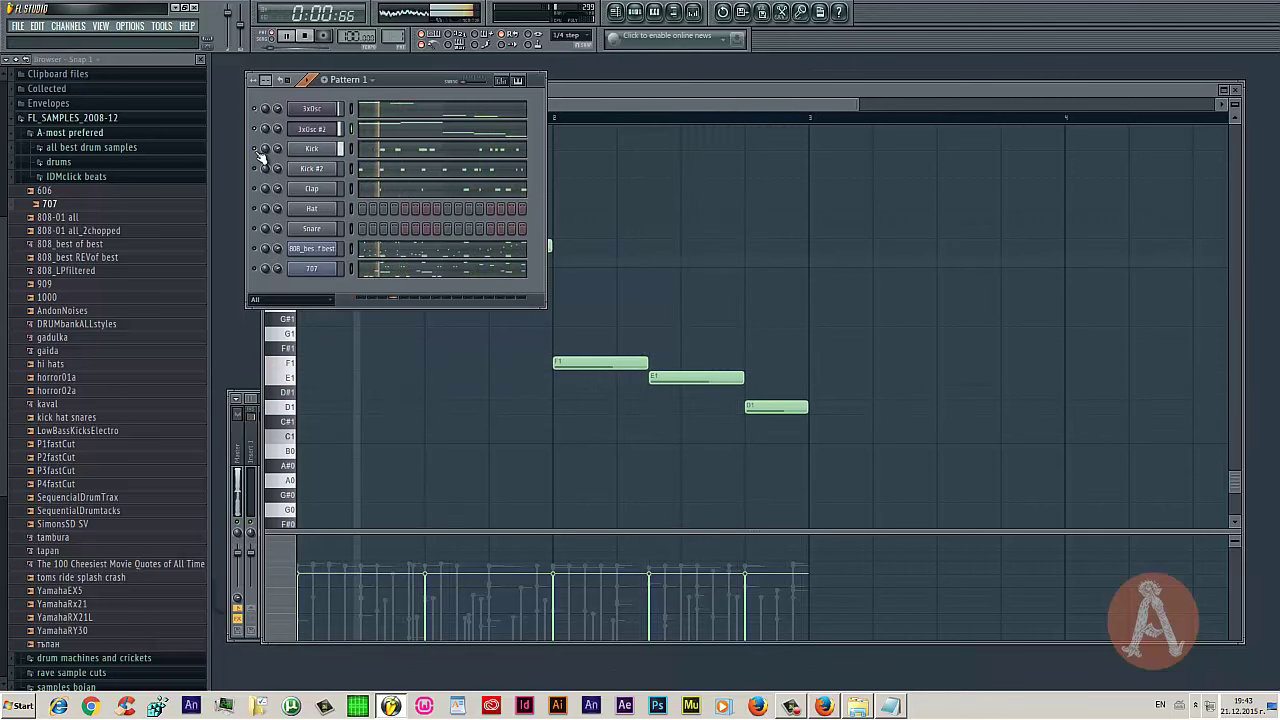
key(space)
Open the Kick channel's settings and lower the fader of its mixer track Insert 3
click(400, 164)
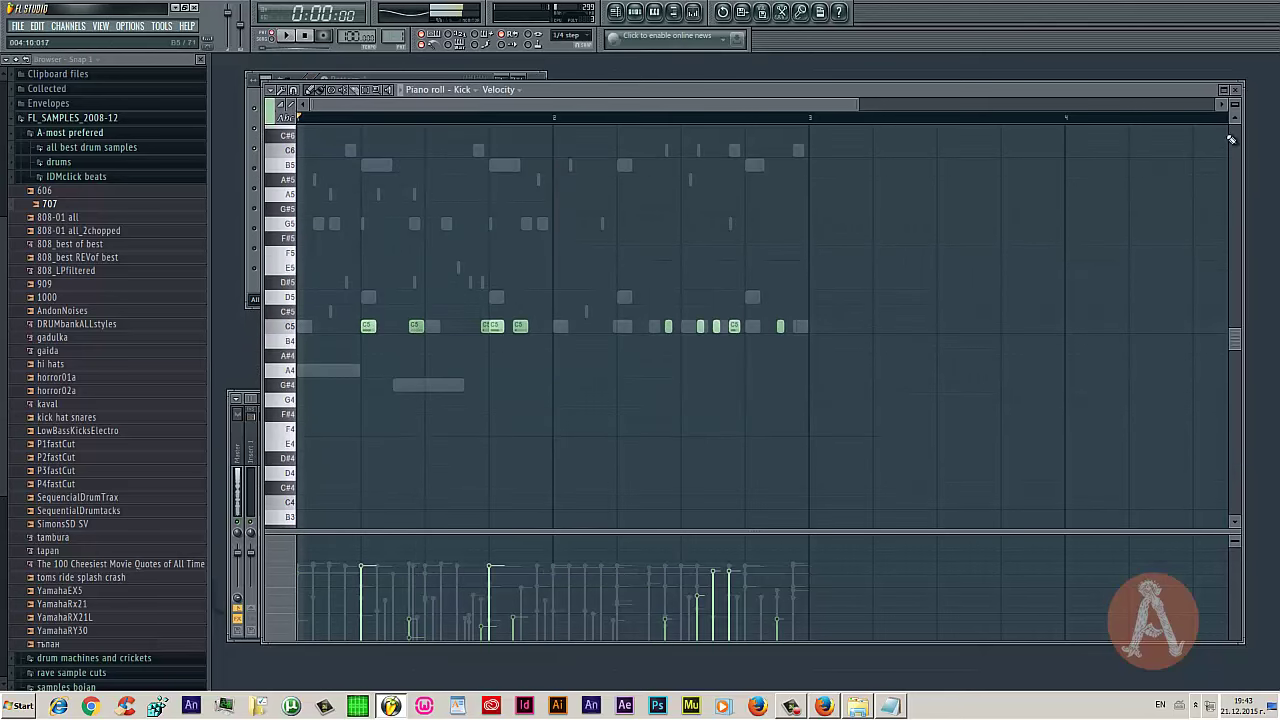
click(1235, 89)
click(324, 151)
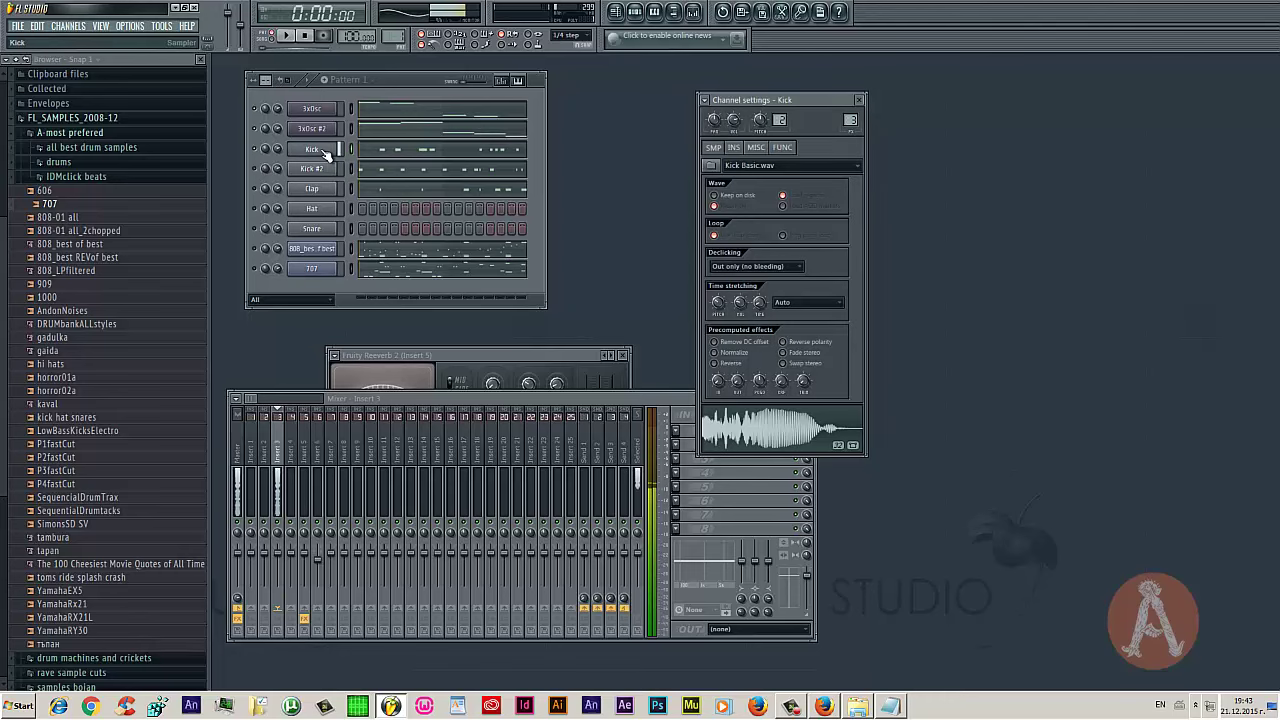
click(282, 565)
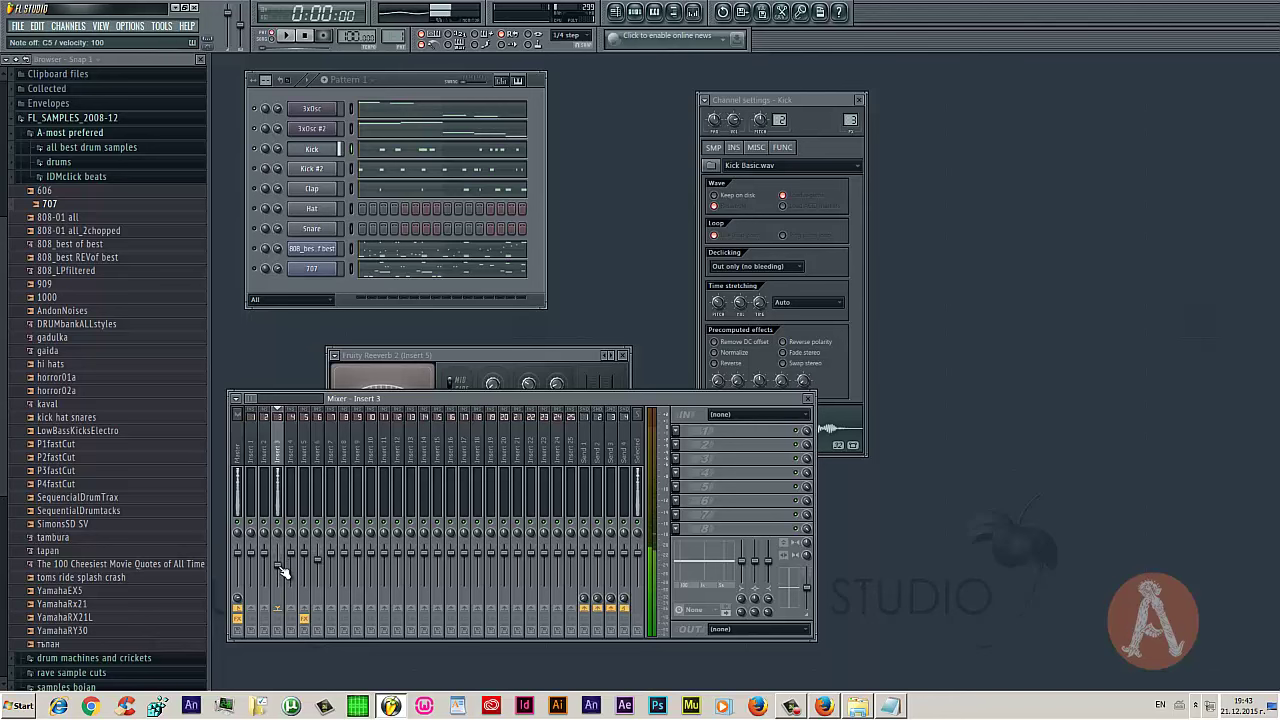
Add Fruity Parametric EQ 2 to Insert 3, raise the low cut of its 20Hz + 18kHz cut preset, and reset the track's fader
click(677, 445)
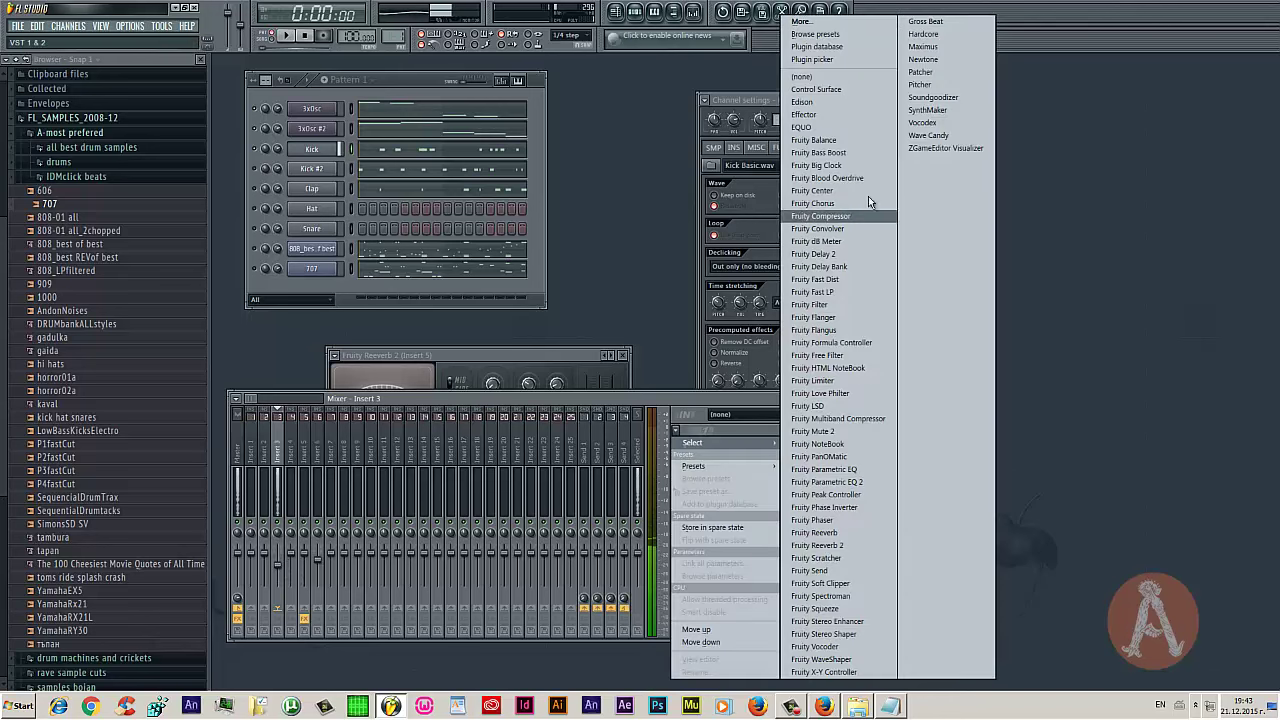
click(840, 482)
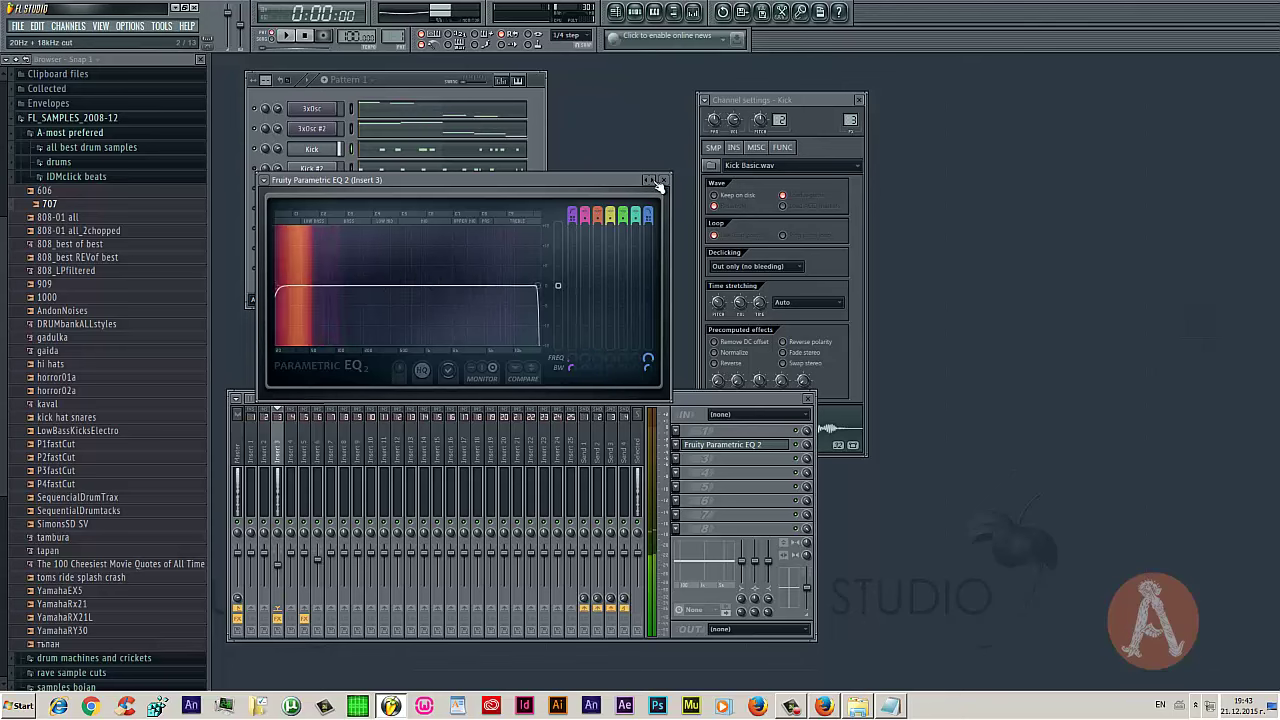
drag(348, 346, 327, 291)
right_click(277, 522)
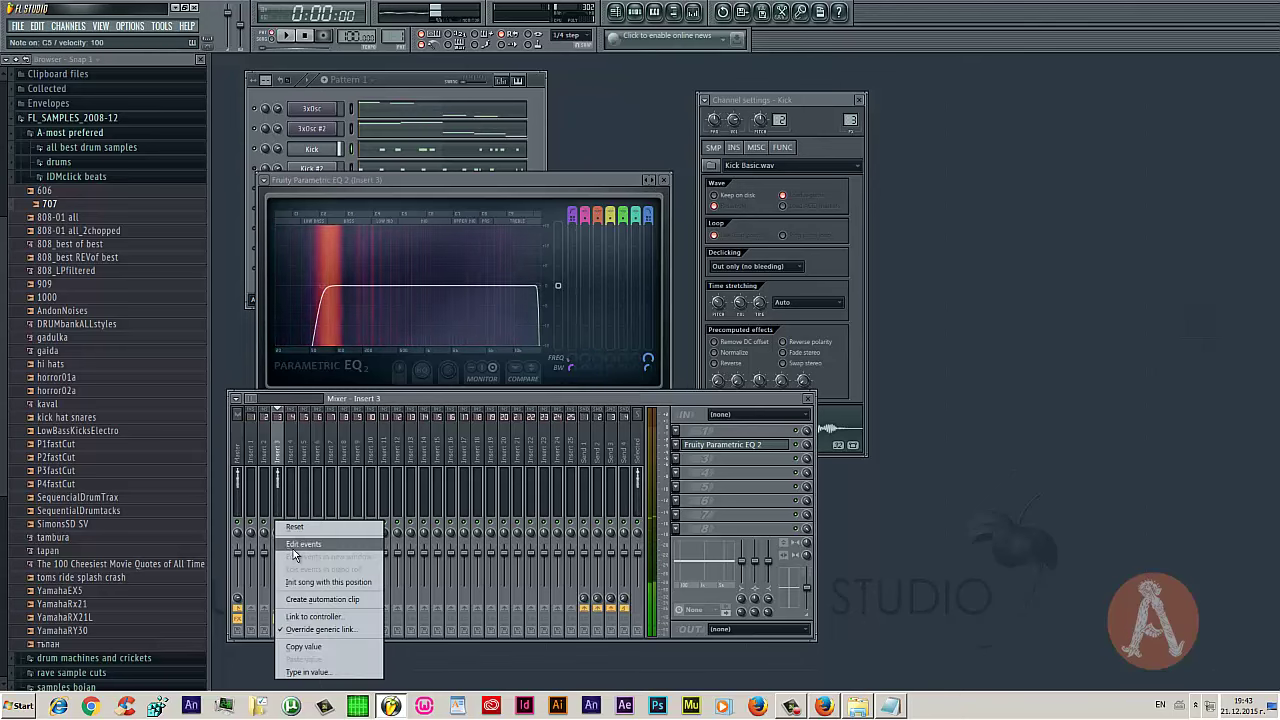
click(302, 530)
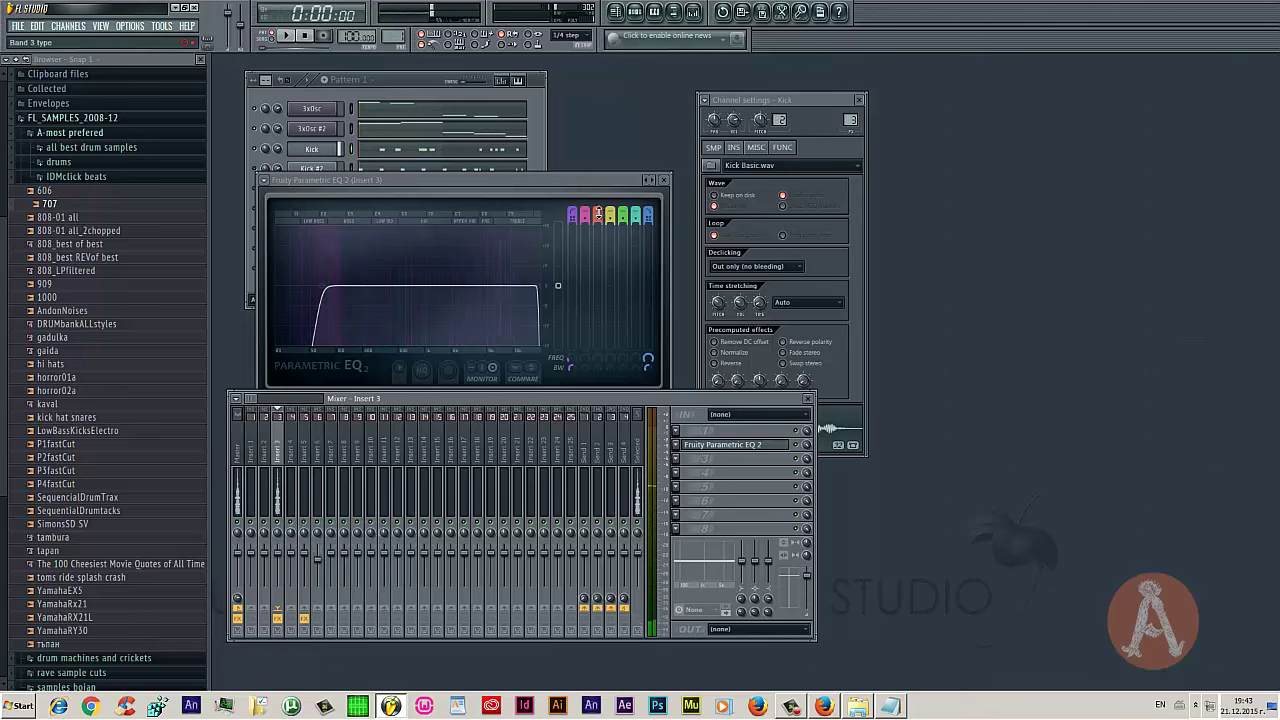
Raise the kick EQ's low cut further and shape peaking band 3 into a deep, narrow cut at about 793 Hz
right_click(613, 215)
click(617, 219)
drag(400, 286, 351, 391)
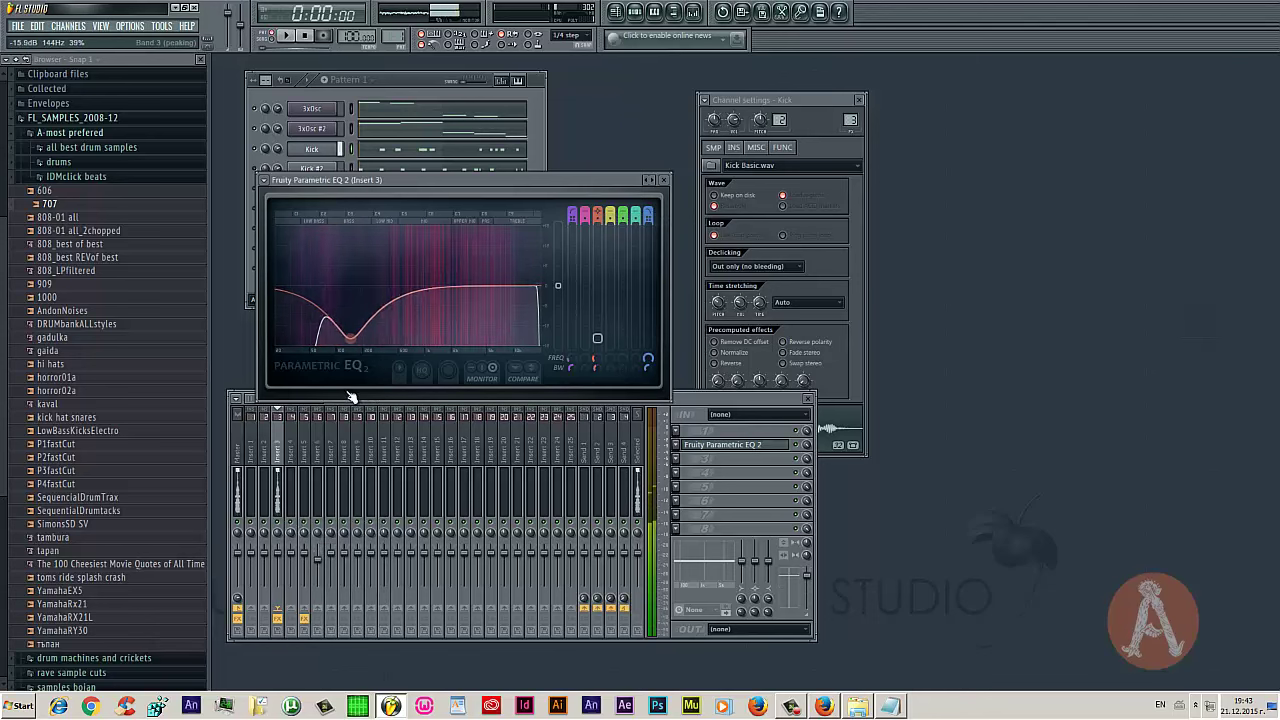
drag(325, 322, 343, 343)
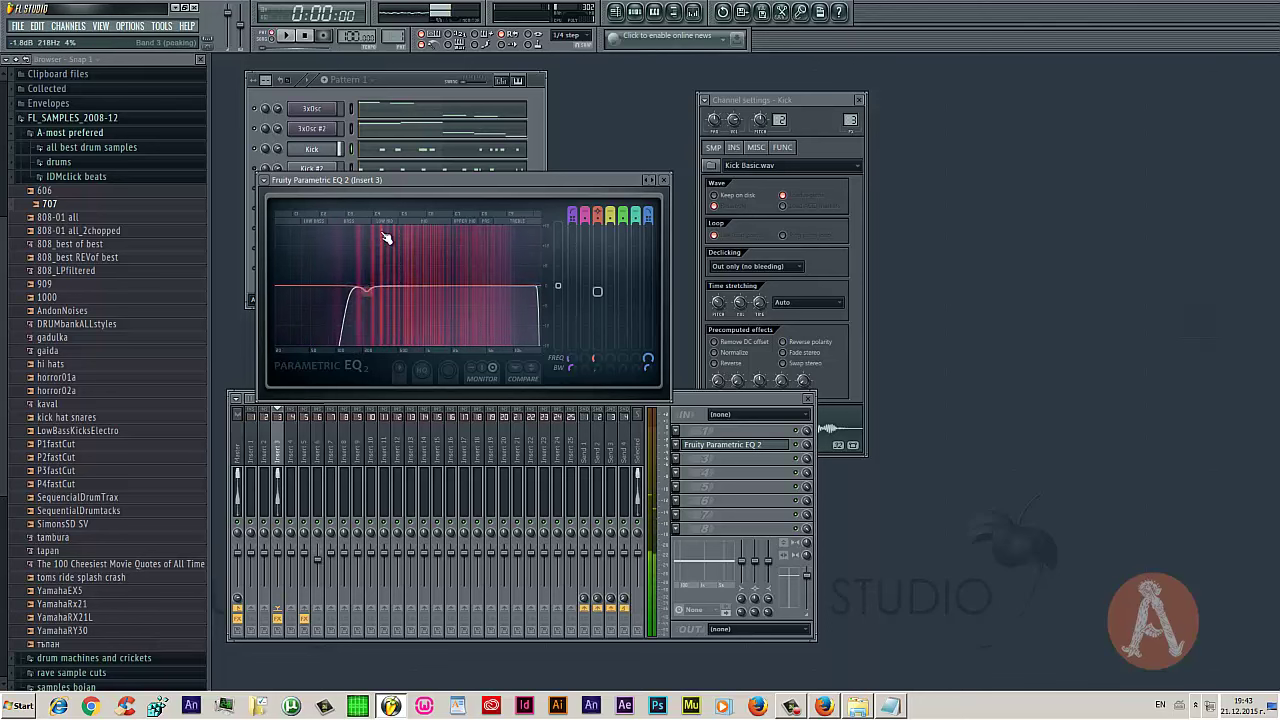
drag(428, 286, 428, 258)
drag(470, 168, 408, 351)
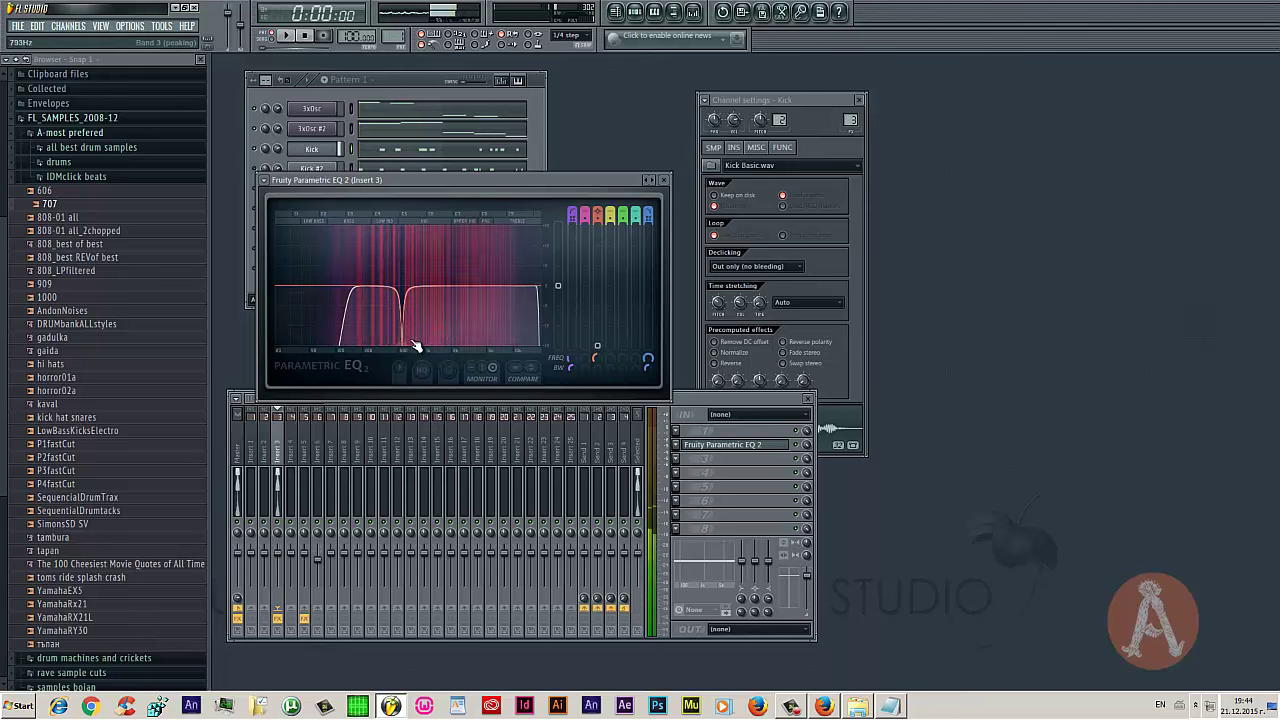
Play the pattern to hear the equalized kick among the other channels and bring up the Kick channel's settings
key(space)
click(418, 77)
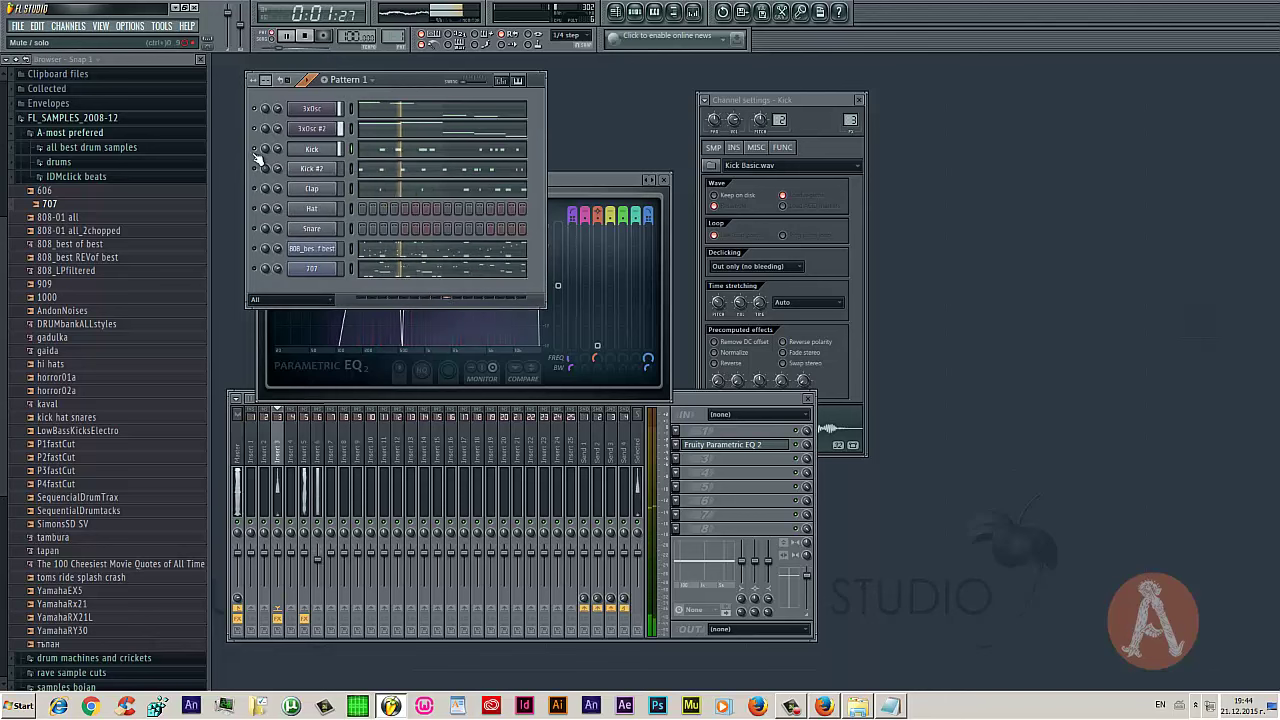
key(space)
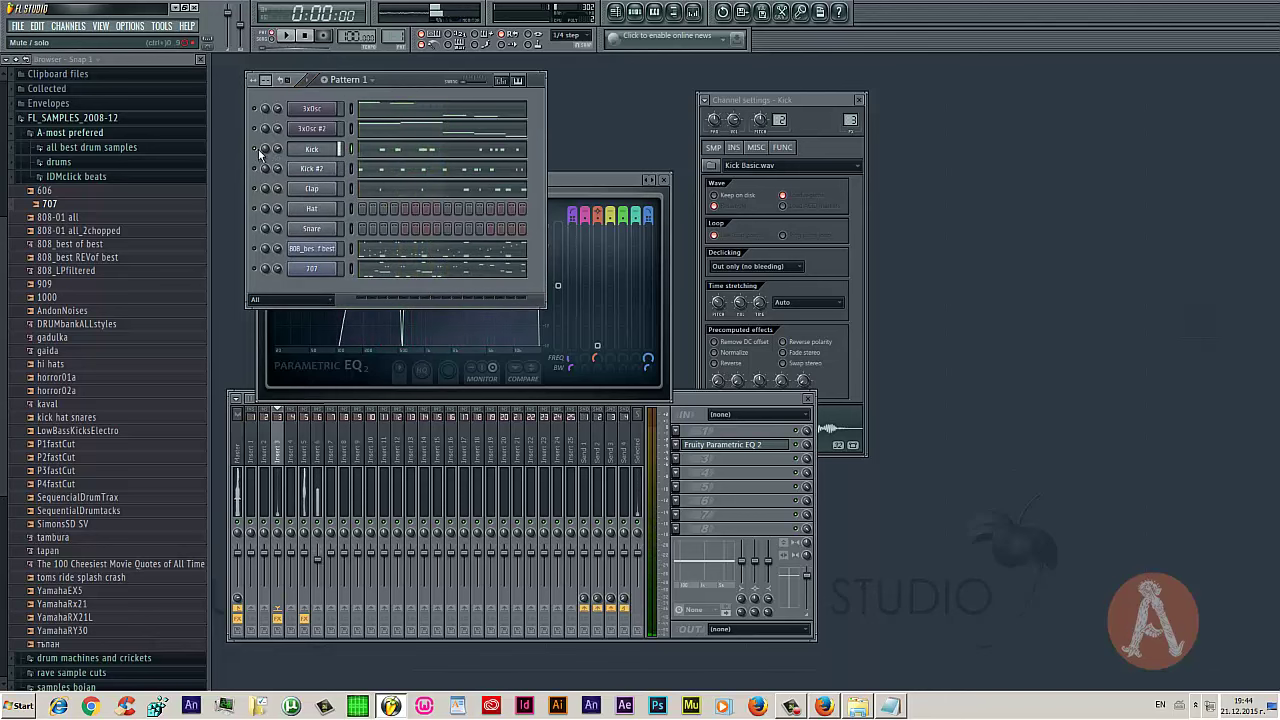
key(space)
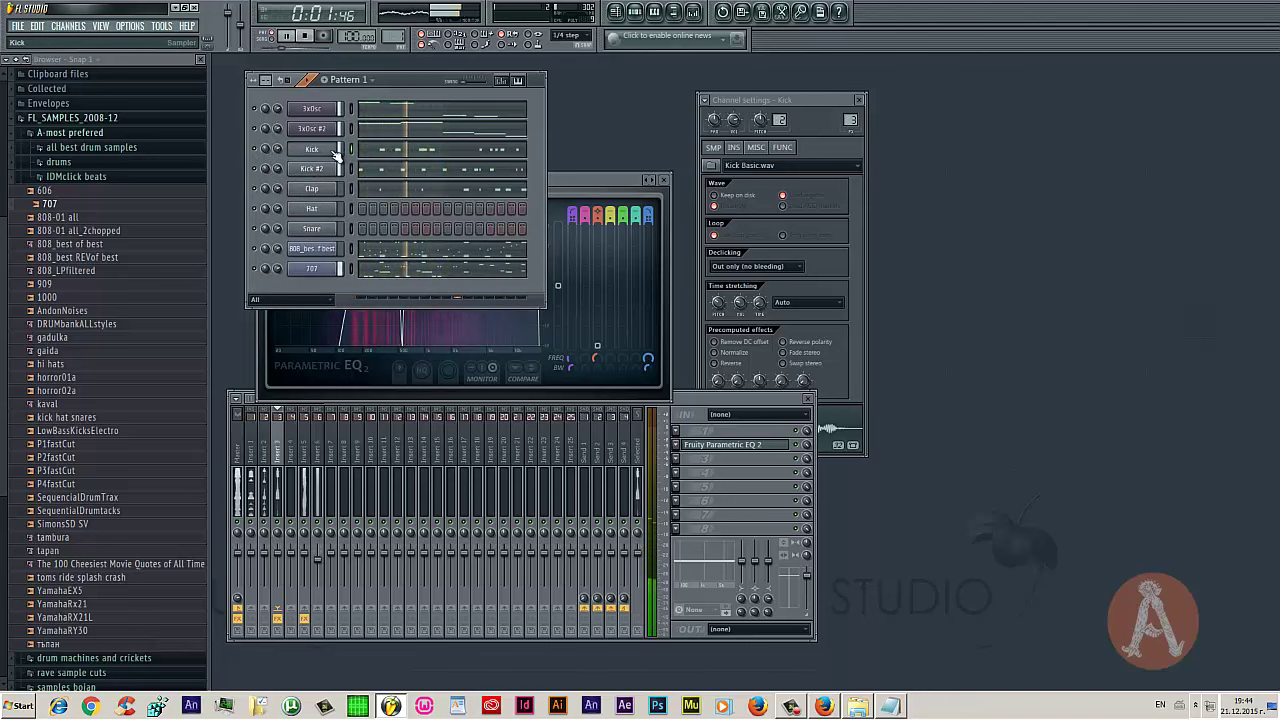
click(334, 152)
click(334, 152)
key(space)
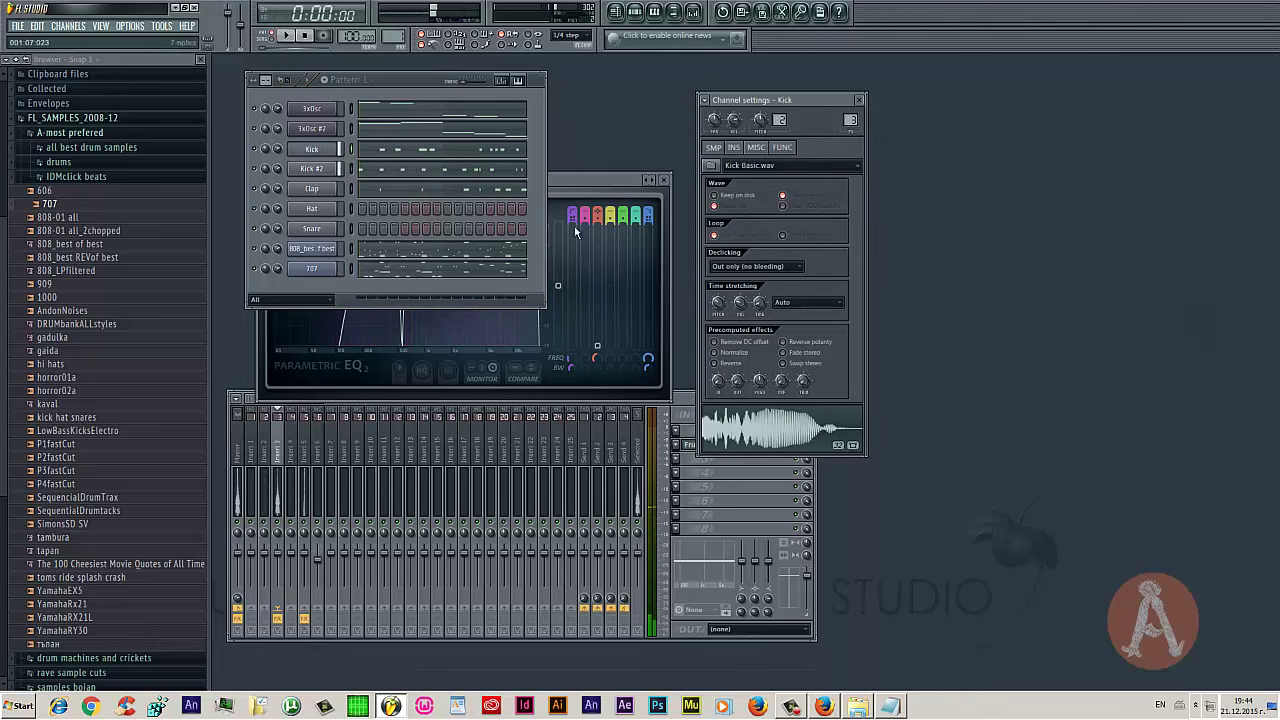
Adjust the faders of mixer tracks Insert 3, Insert 4 and Insert 2 against the playing pattern
click(279, 568)
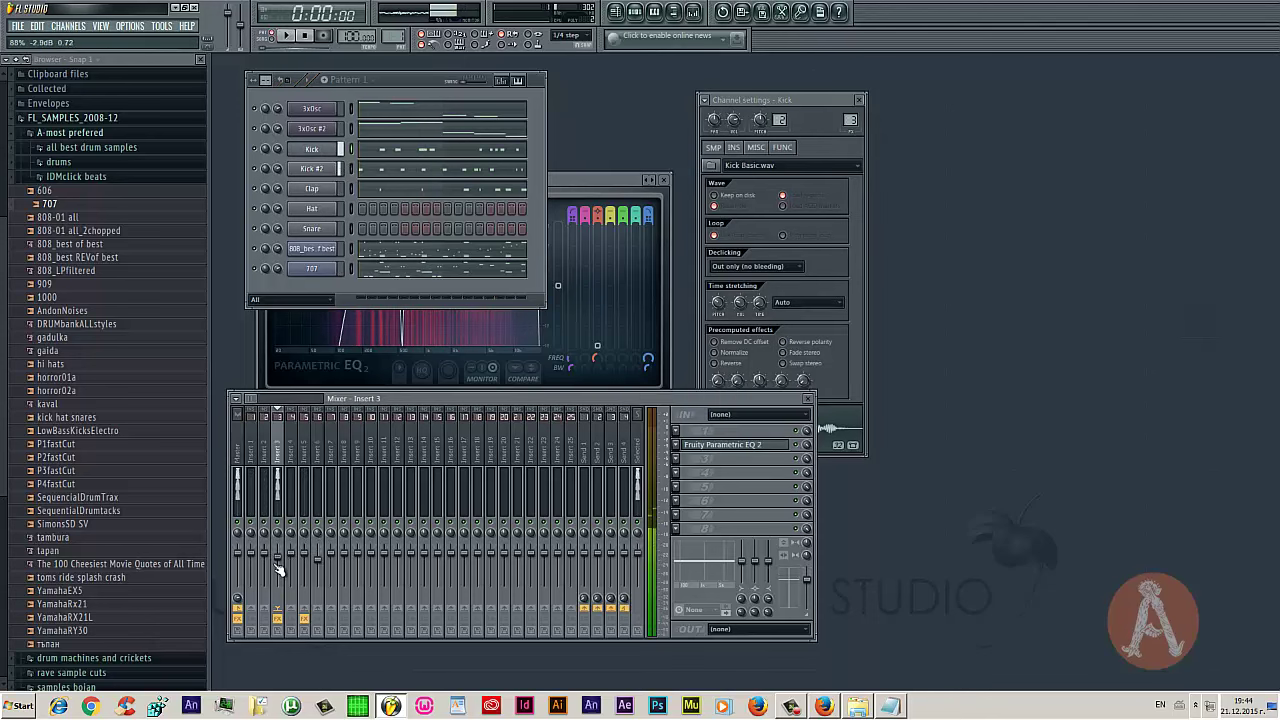
key(space)
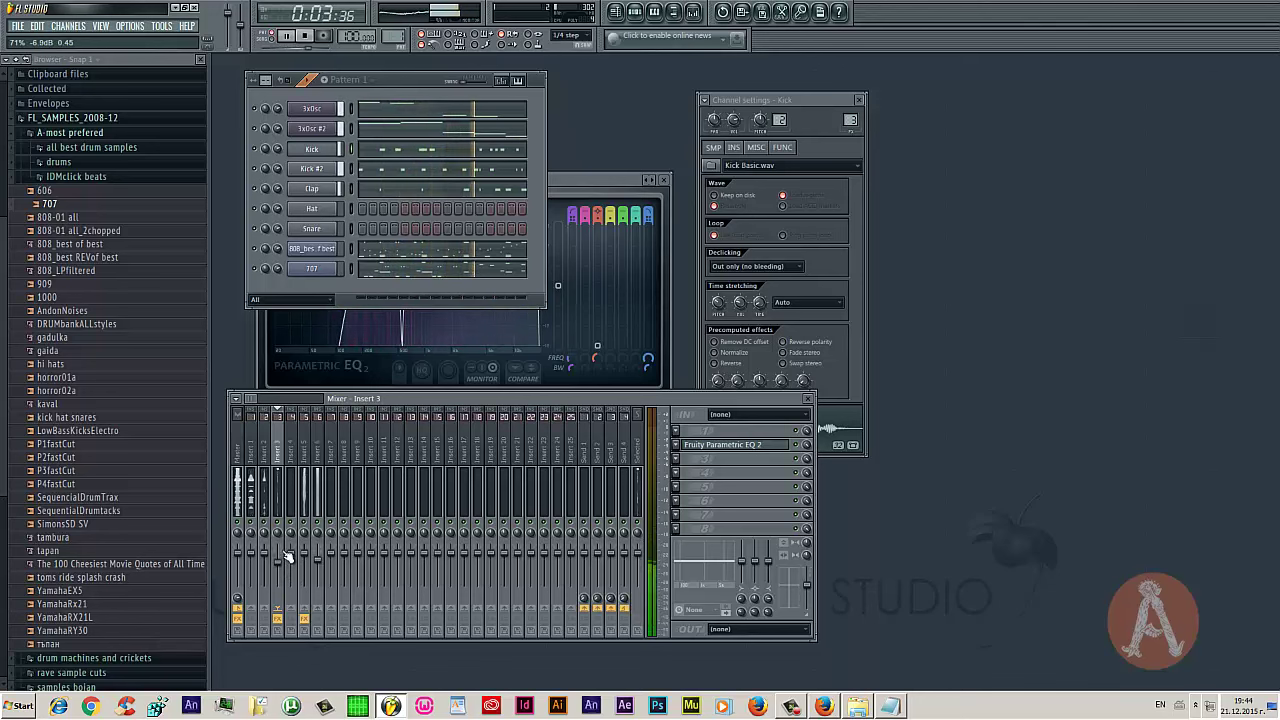
click(294, 561)
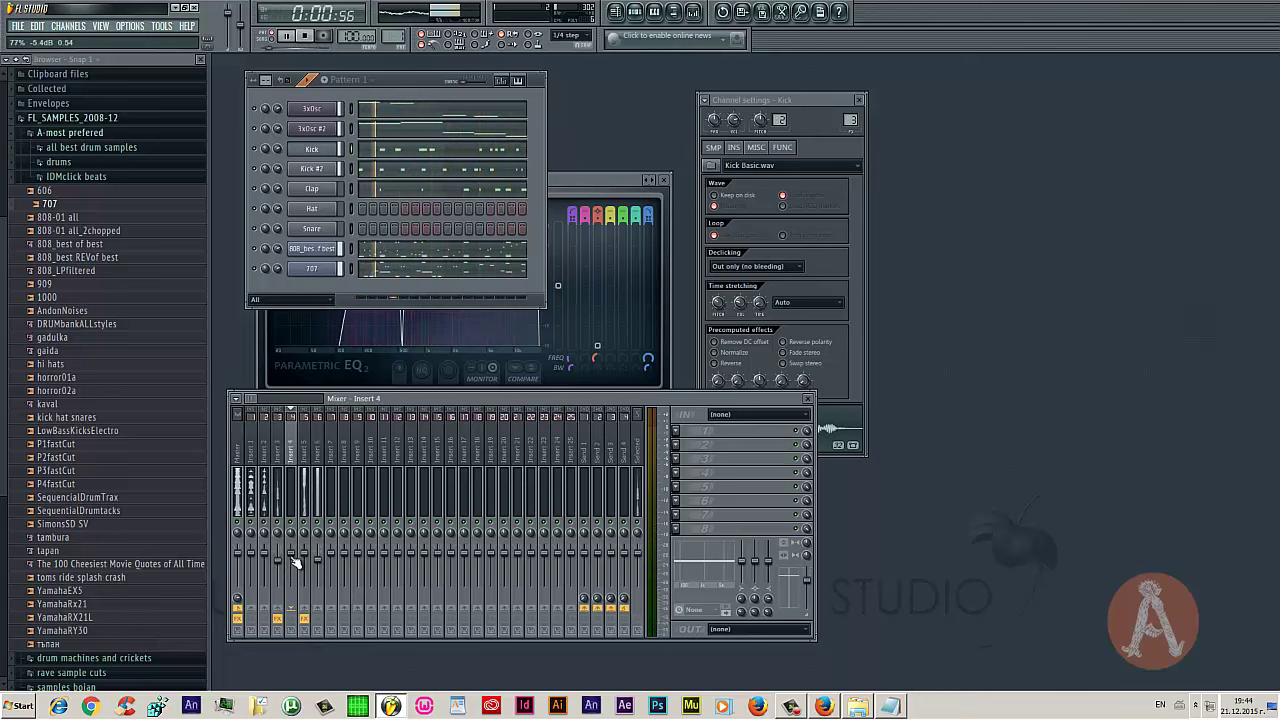
click(265, 560)
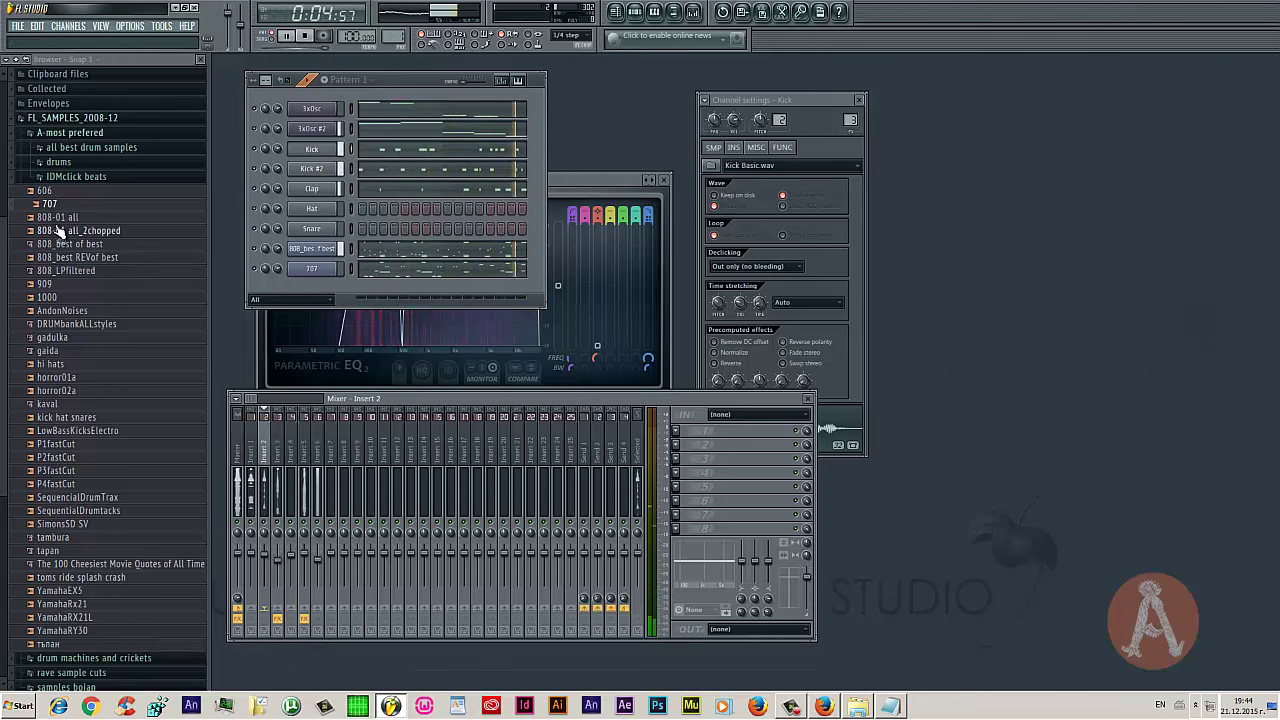
key(space)
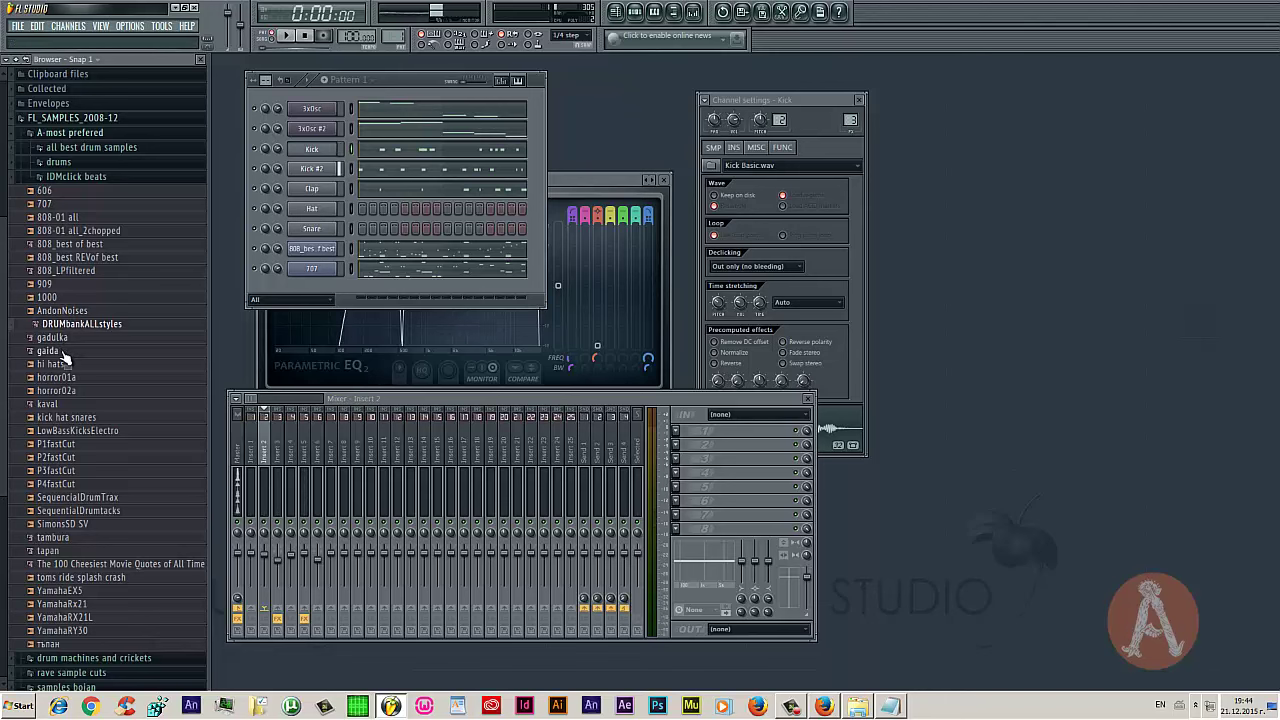
Open the DRUMbankALLstyles sample in a new Fruity Slicer channel and clear its automatically placed slice notes
right_click(78, 323)
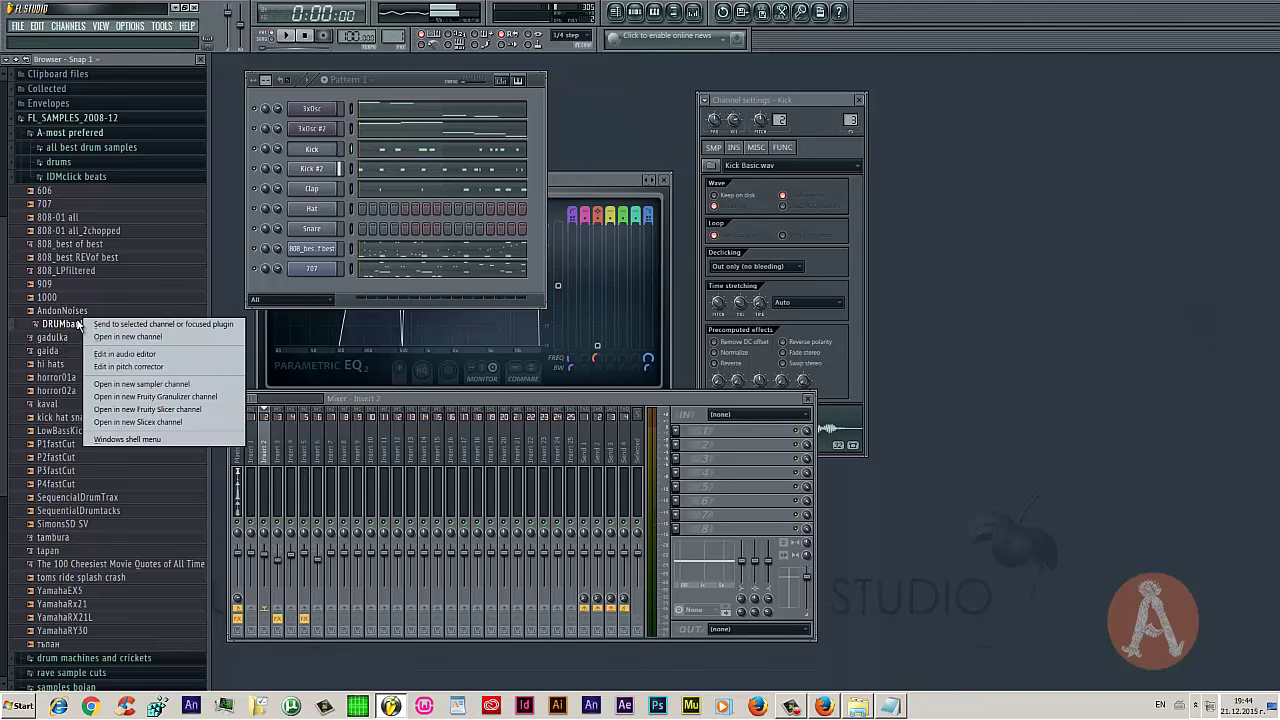
click(190, 410)
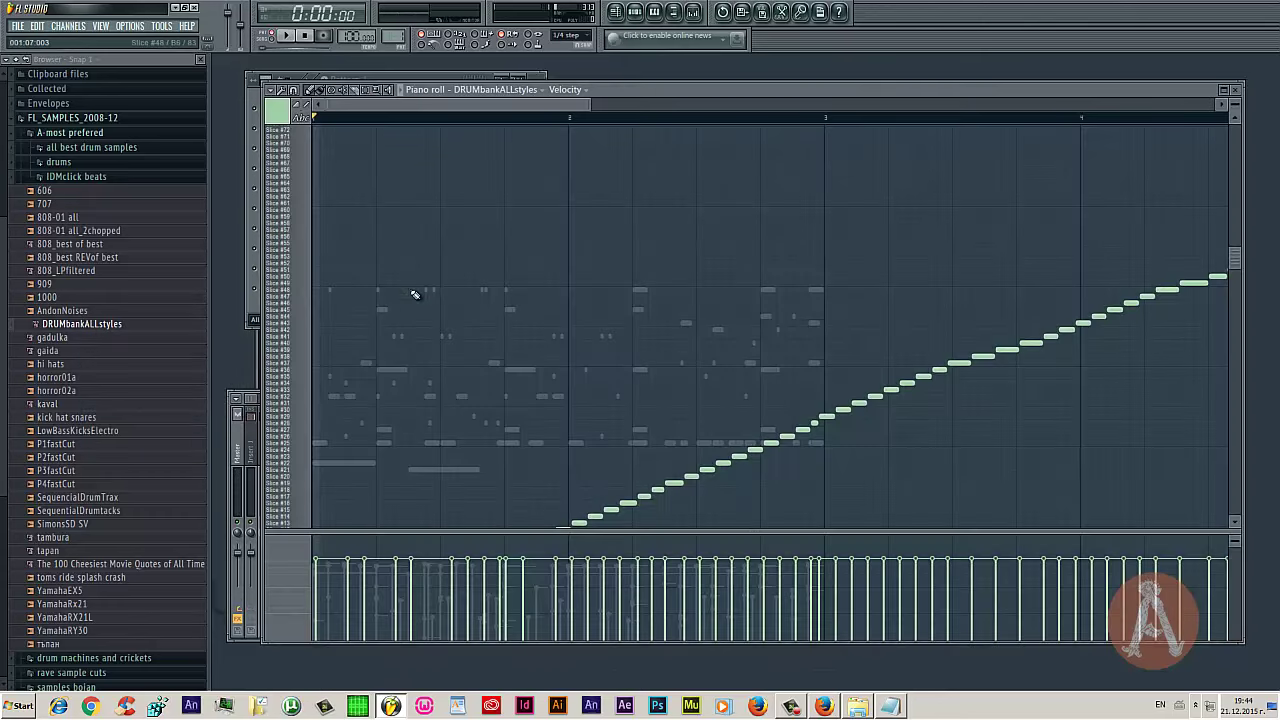
click(1239, 89)
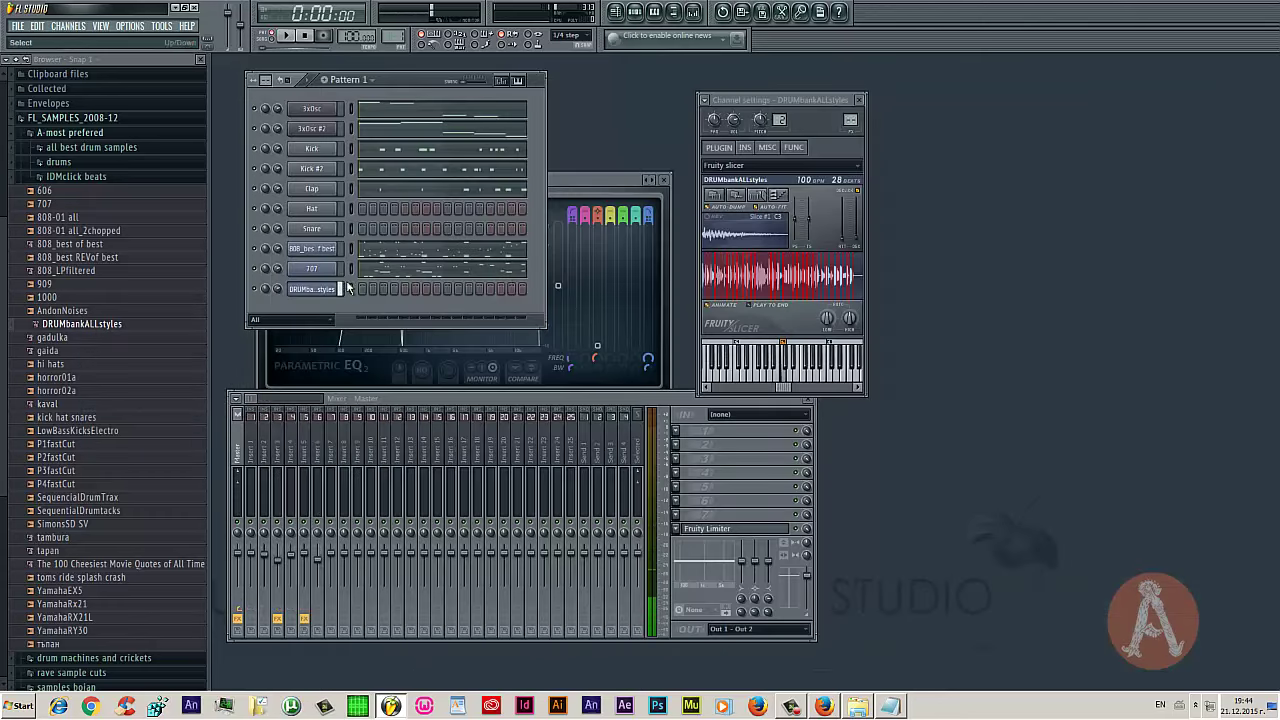
Route the DRUMbankALLstyles channel to mixer track Insert 7
click(316, 289)
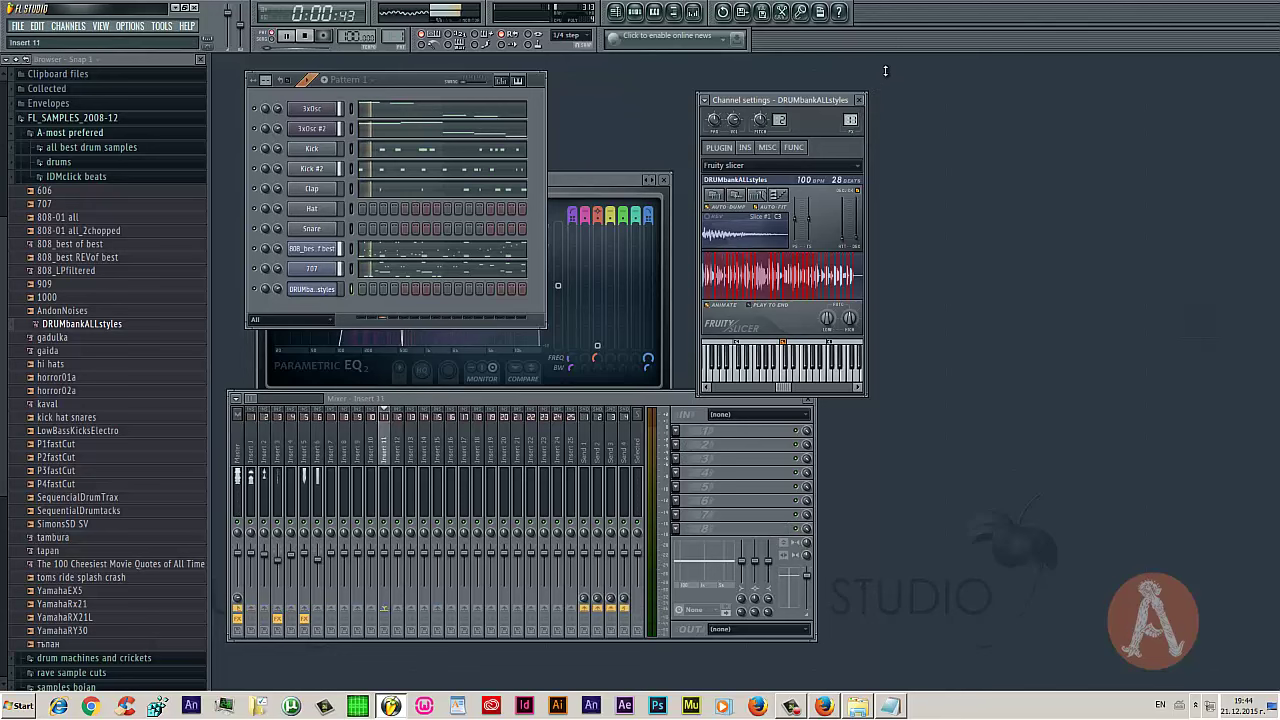
click(331, 440)
right_click(352, 430)
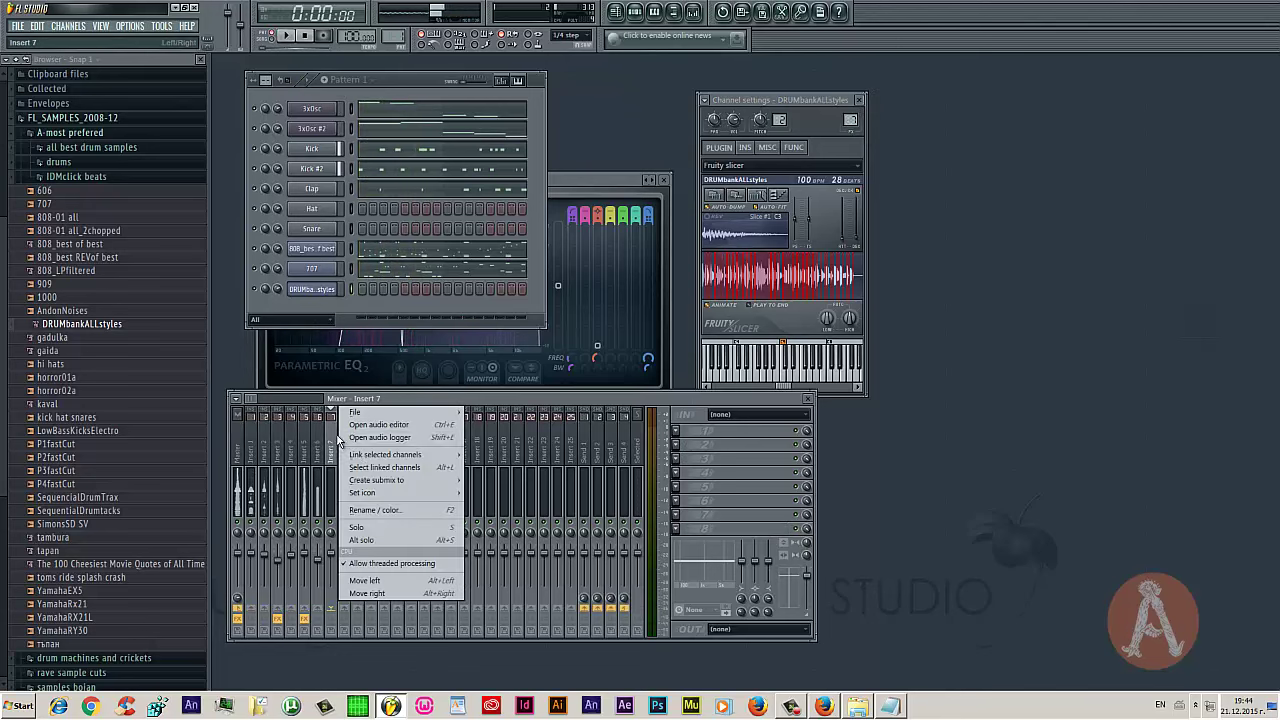
click(376, 470)
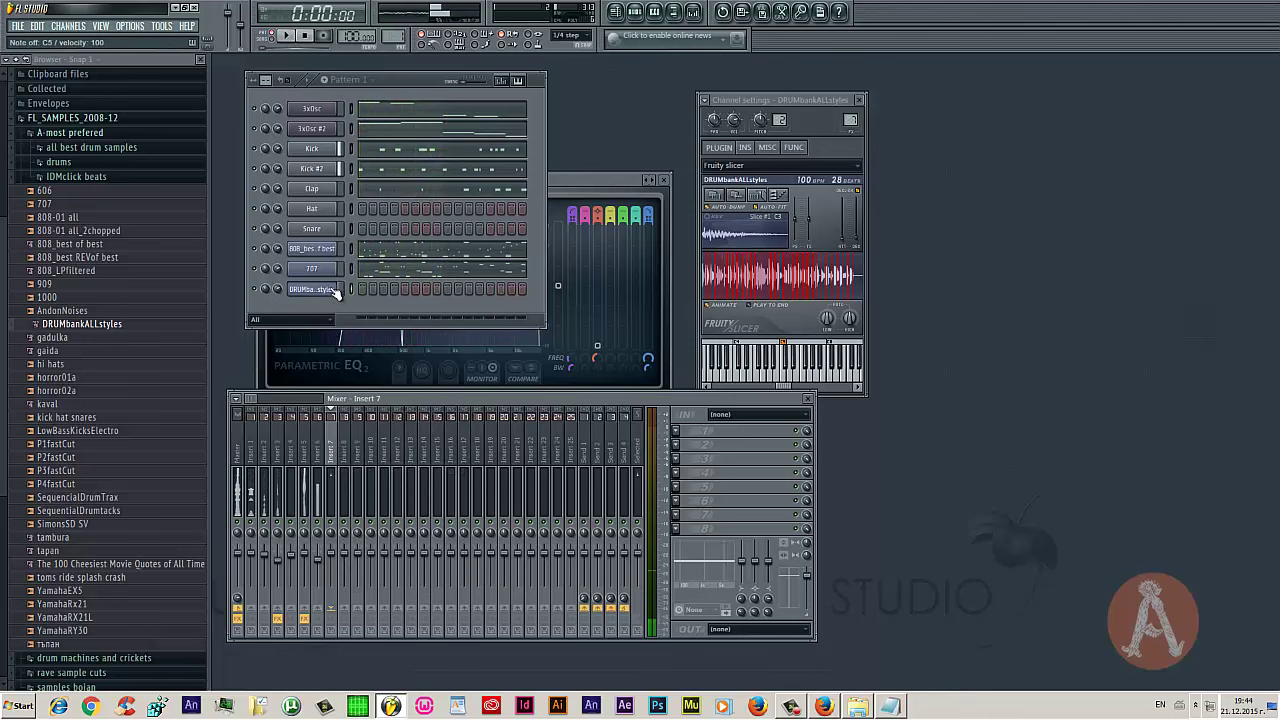
Lower the Insert 1 fader for the 808_best of best channel and adjust the Insert 2 fader for the 707 channel
click(257, 268)
key(space)
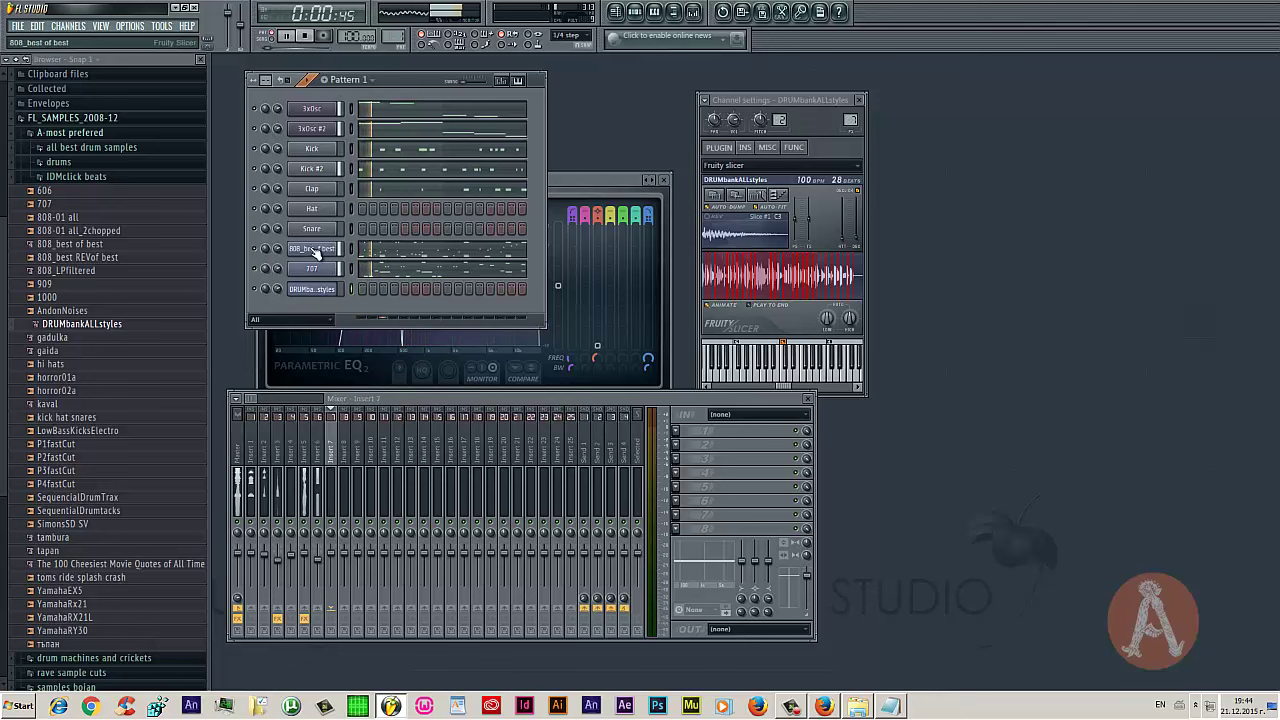
click(296, 418)
key(space)
drag(257, 557, 255, 563)
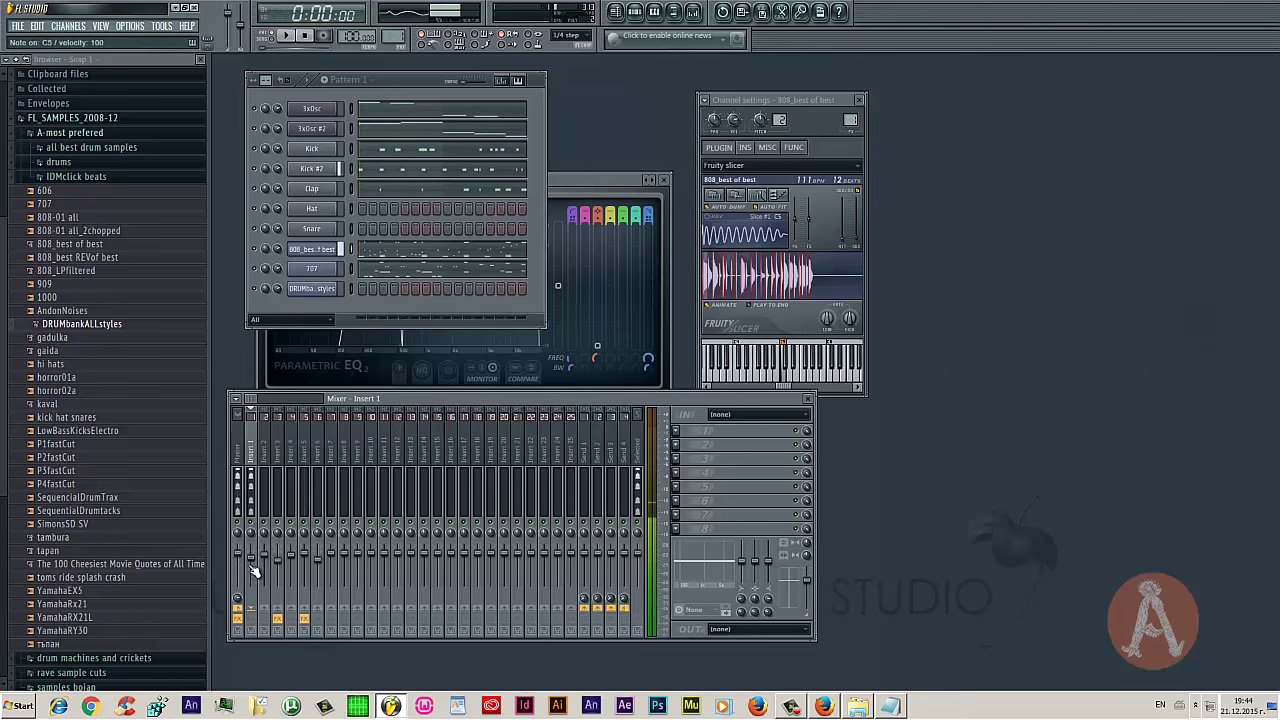
click(311, 272)
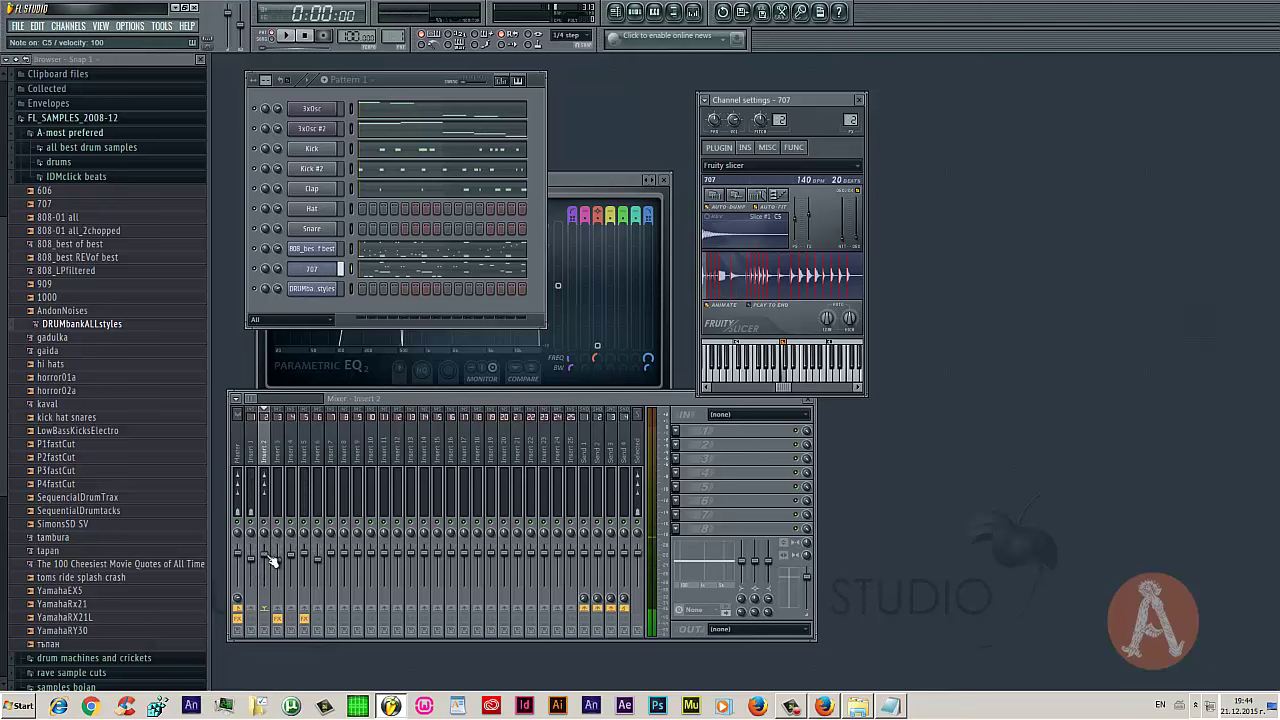
key(space)
Place Slice #5 notes on beats 2 and 4 of both bars of DRUMbankALLstyles, plus one on step 8 of bar 2
right_click(306, 289)
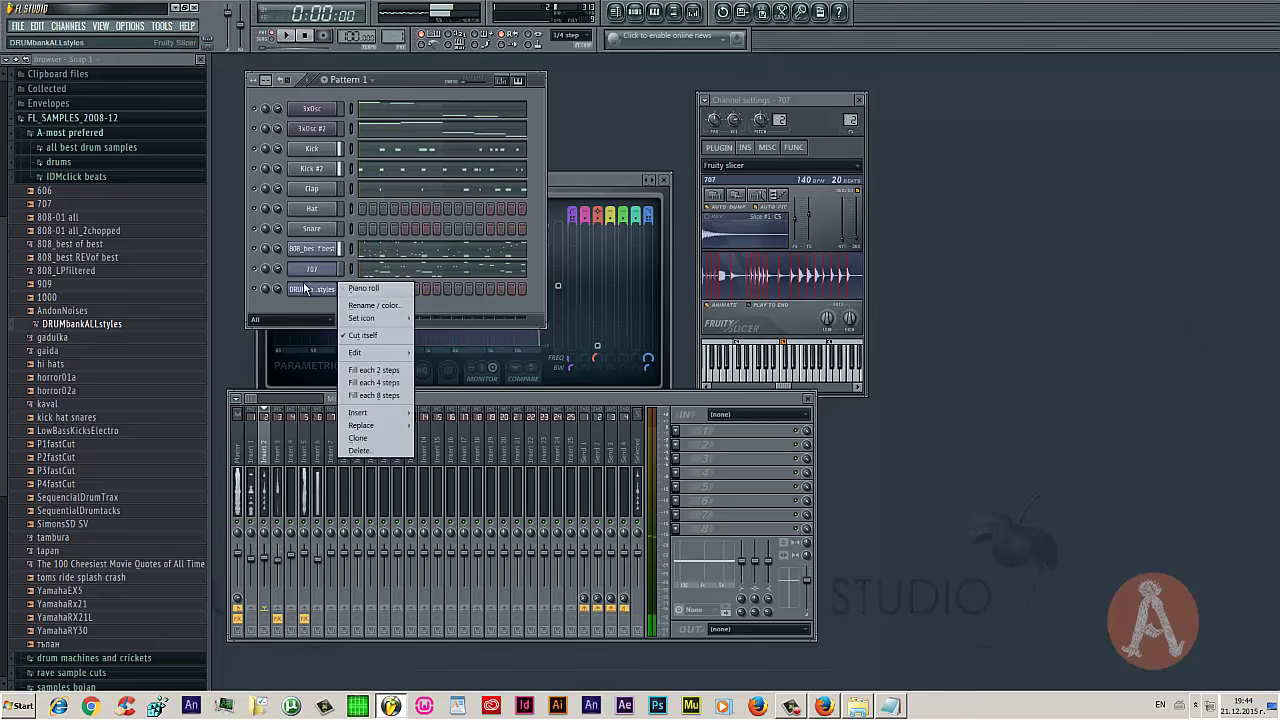
click(364, 290)
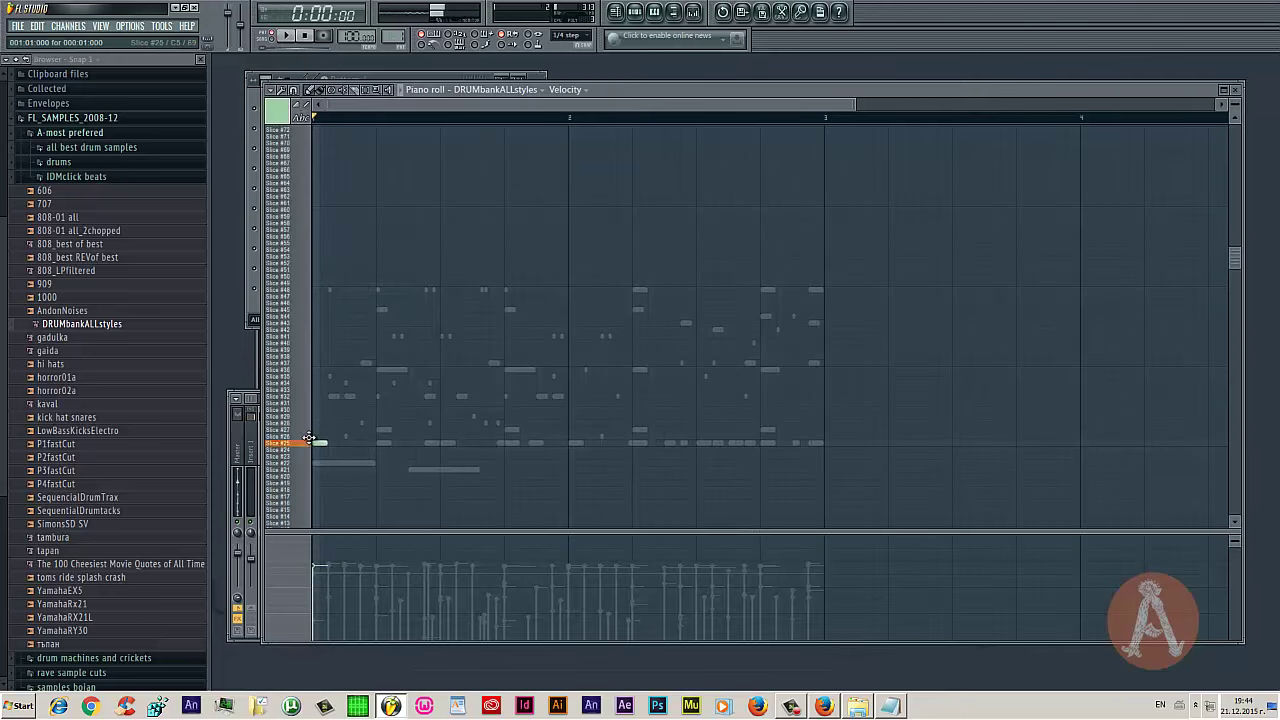
scroll(307, 447, down, 8)
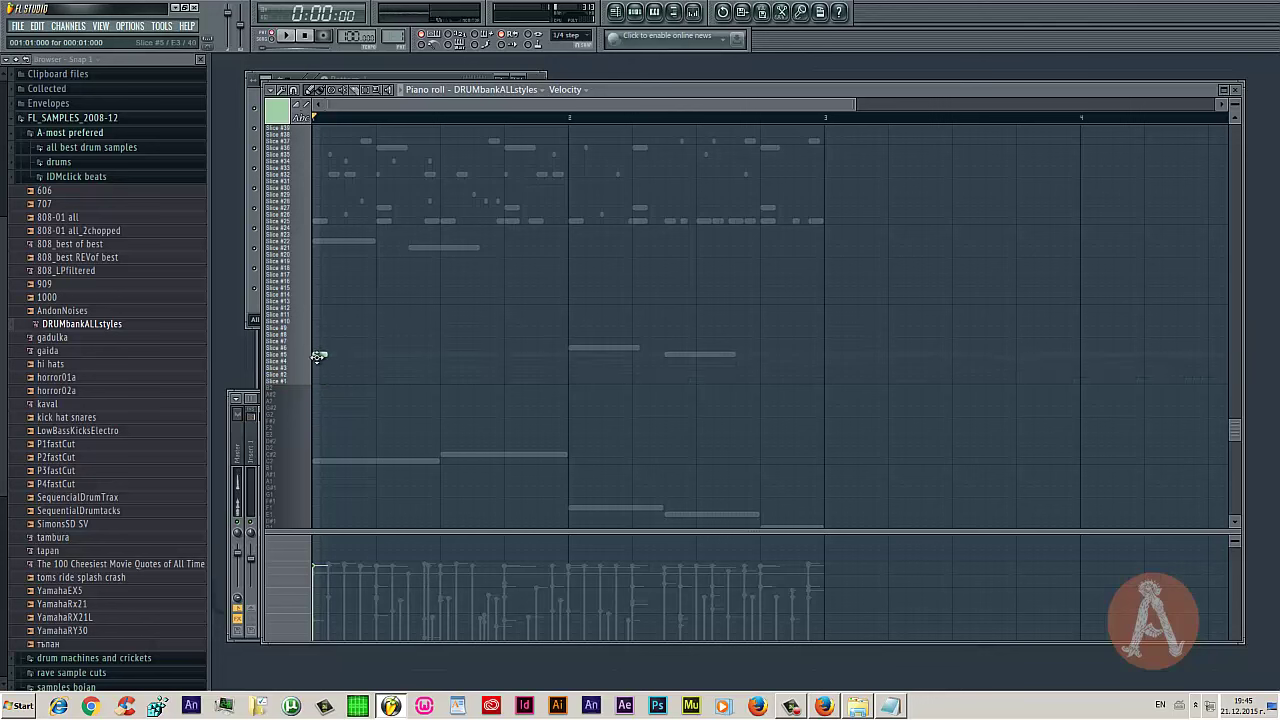
key(space)
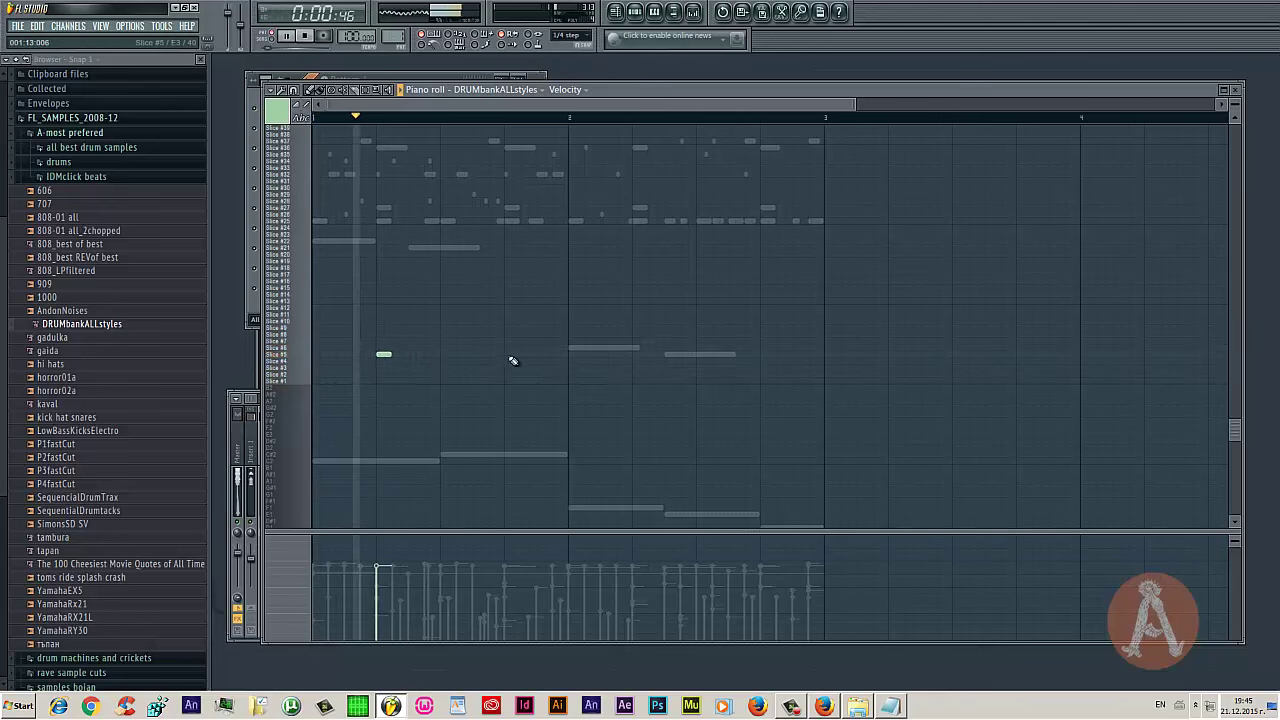
click(511, 354)
click(638, 355)
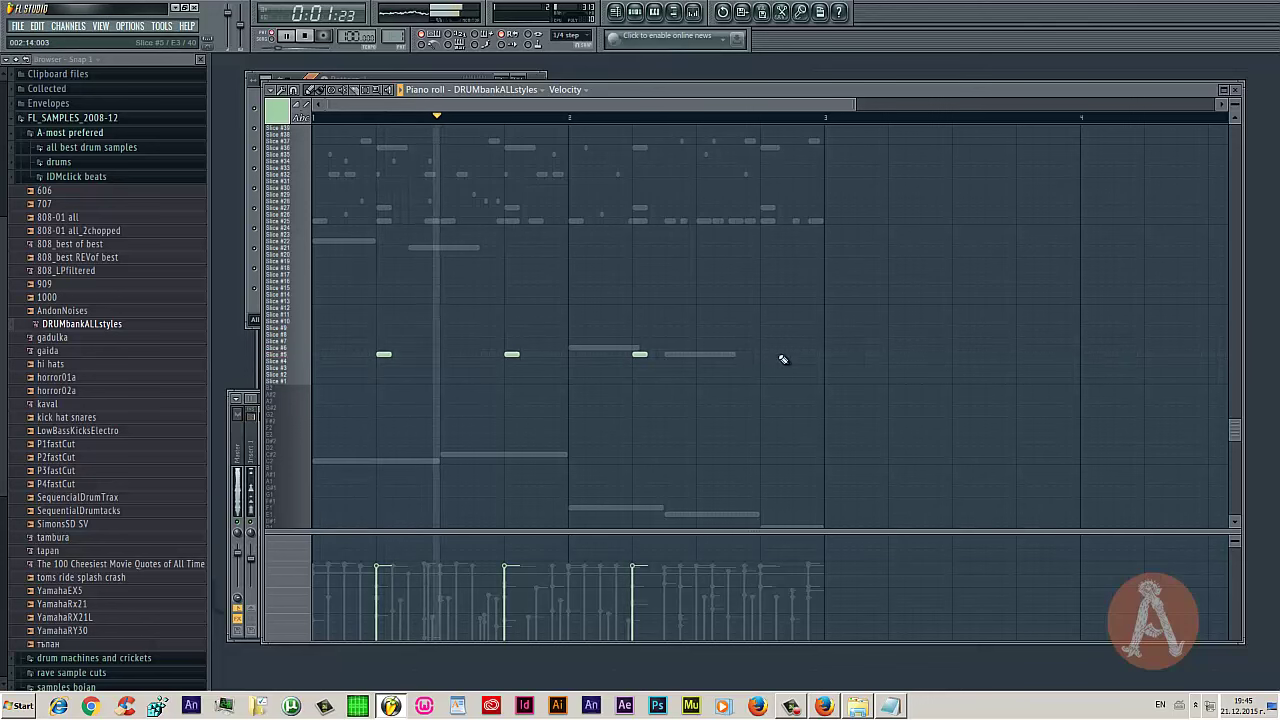
click(767, 354)
click(687, 354)
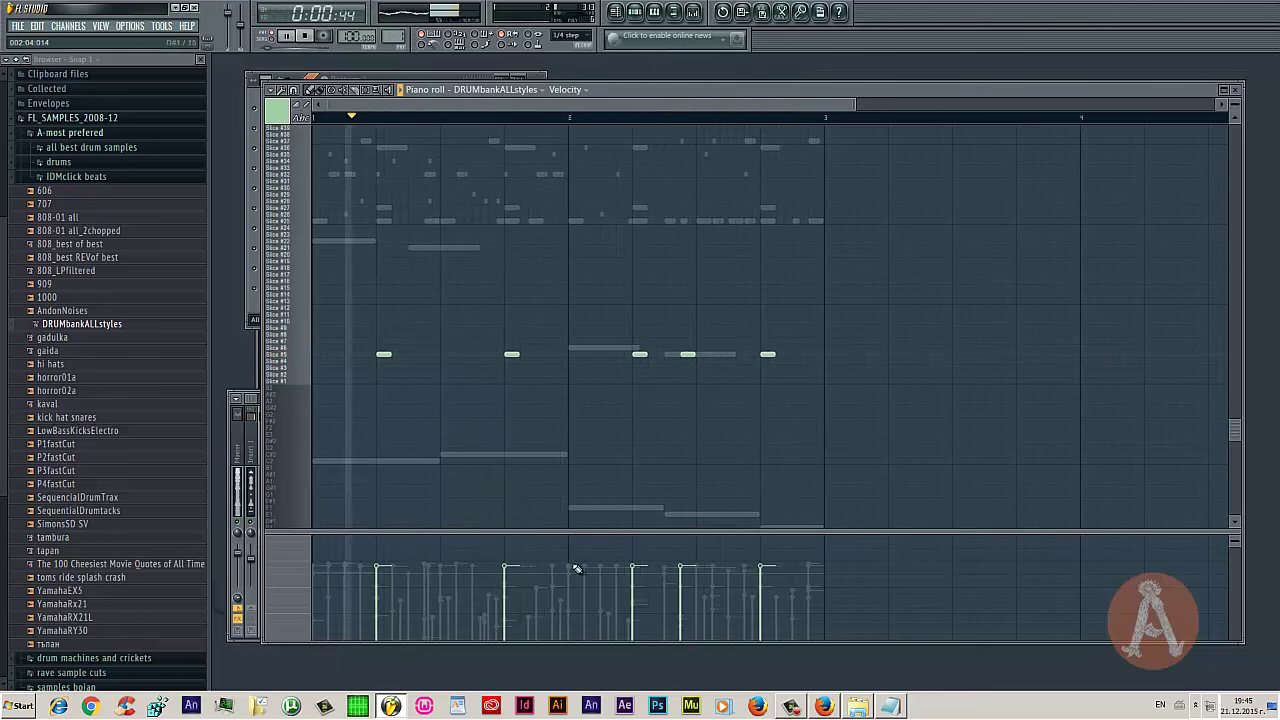
key(space)
Add descending DRUMbankALLstyles notes in bar 1: Slice #11 to #9 on steps 2–4, and Slice #10 to #8 on steps 7–9 and 10–12
scroll(408, 477, up, 3)
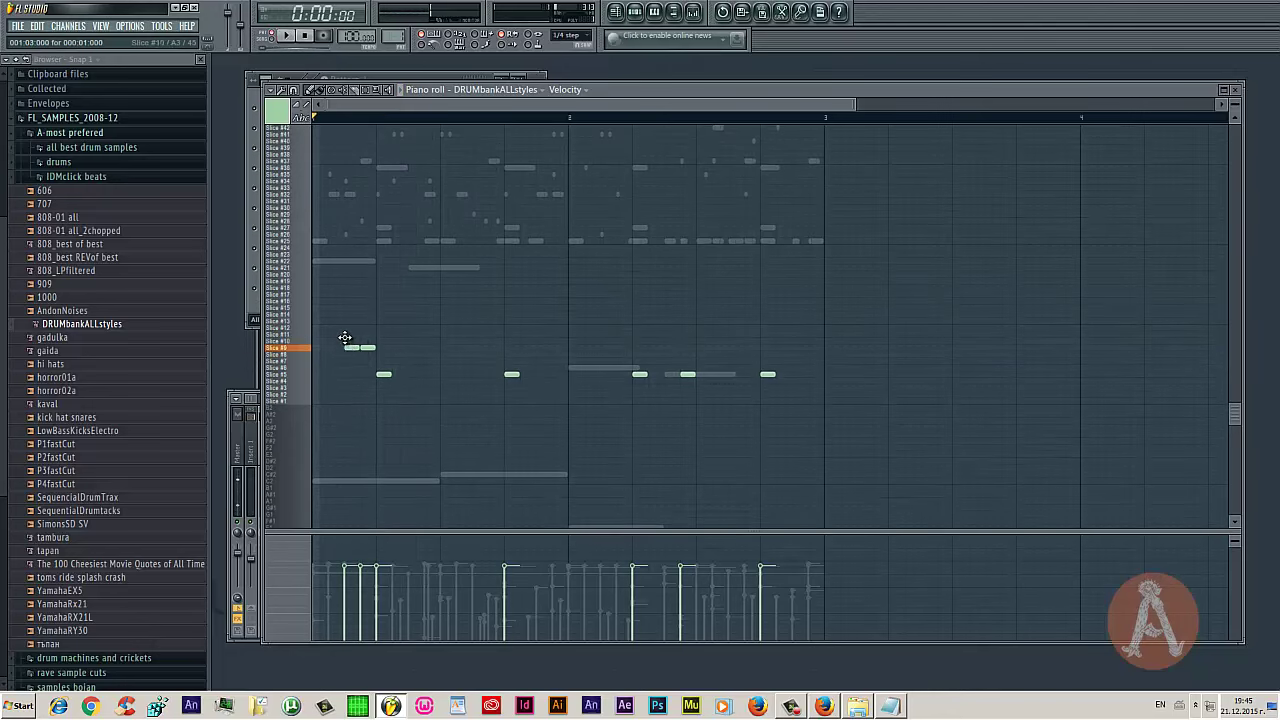
key(space)
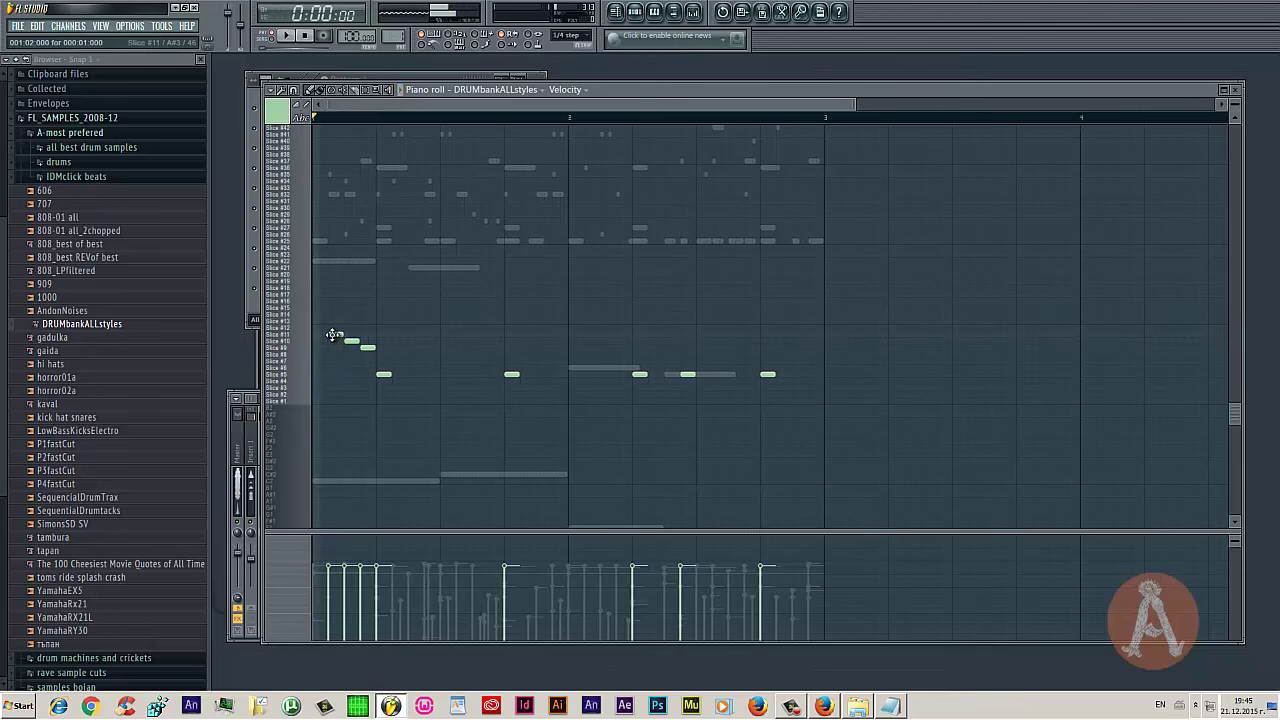
click(414, 341)
click(432, 335)
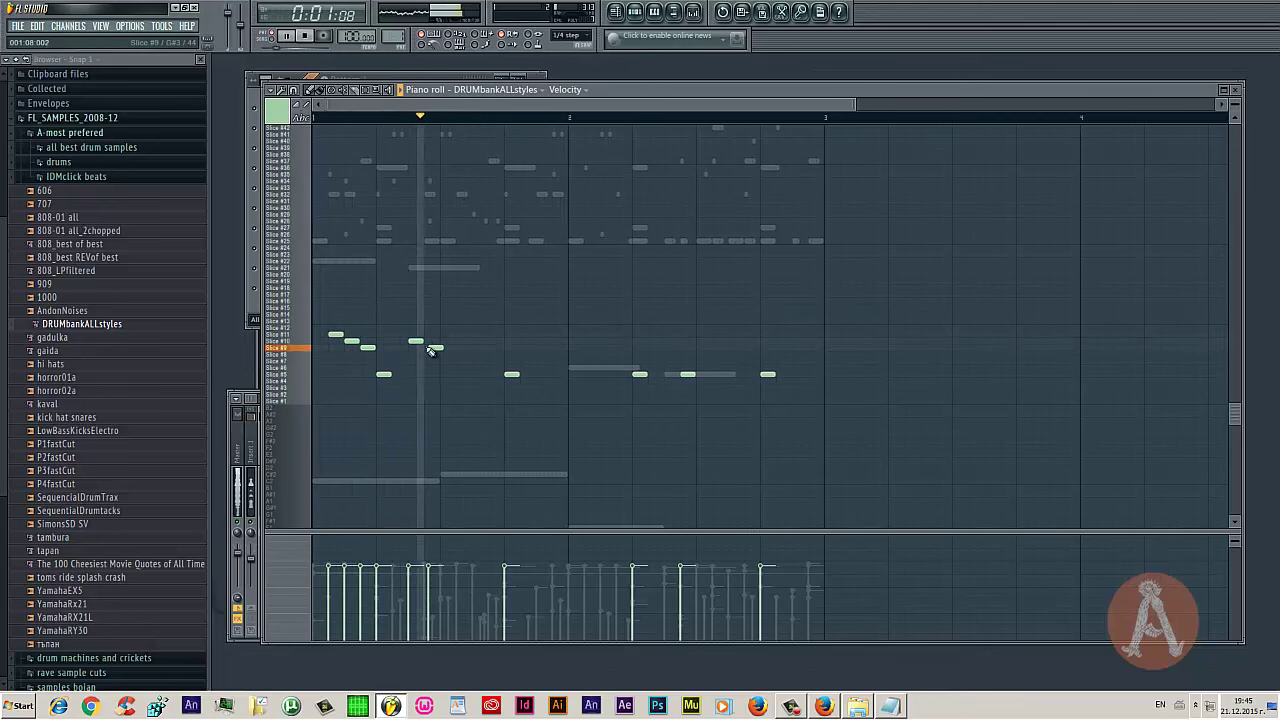
drag(443, 341, 446, 359)
click(448, 354)
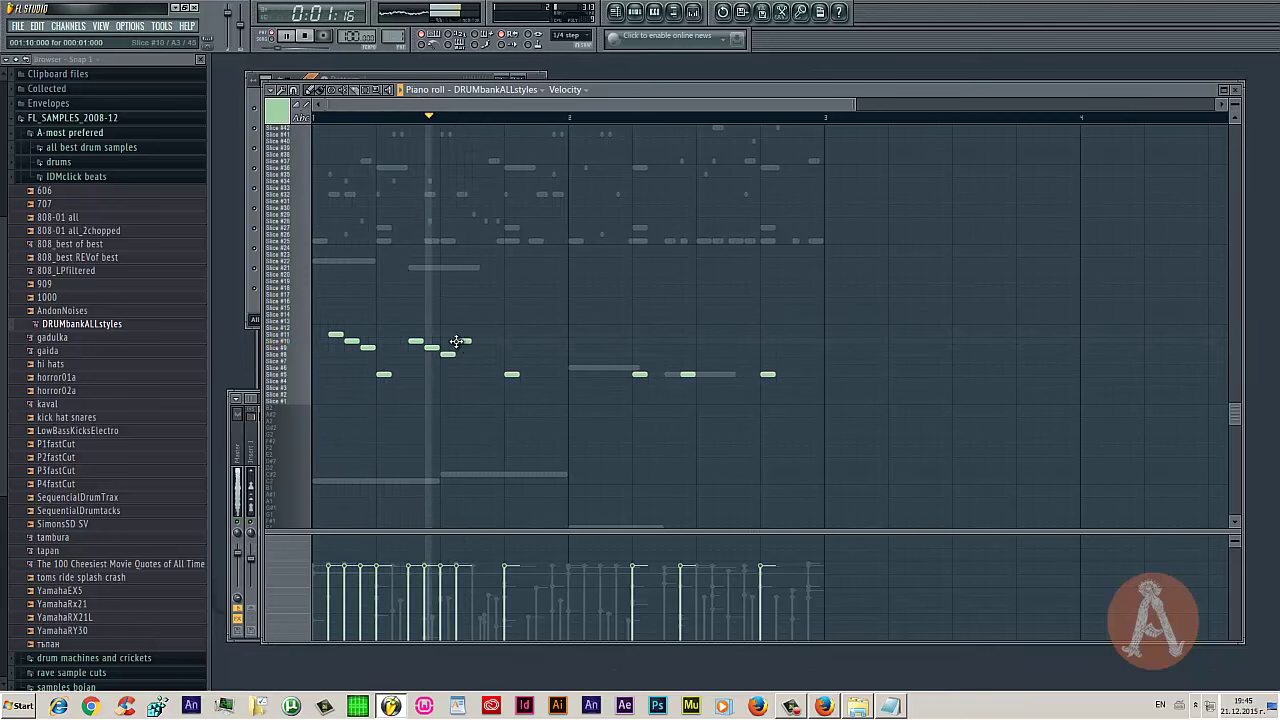
click(464, 341)
key(space)
click(480, 347)
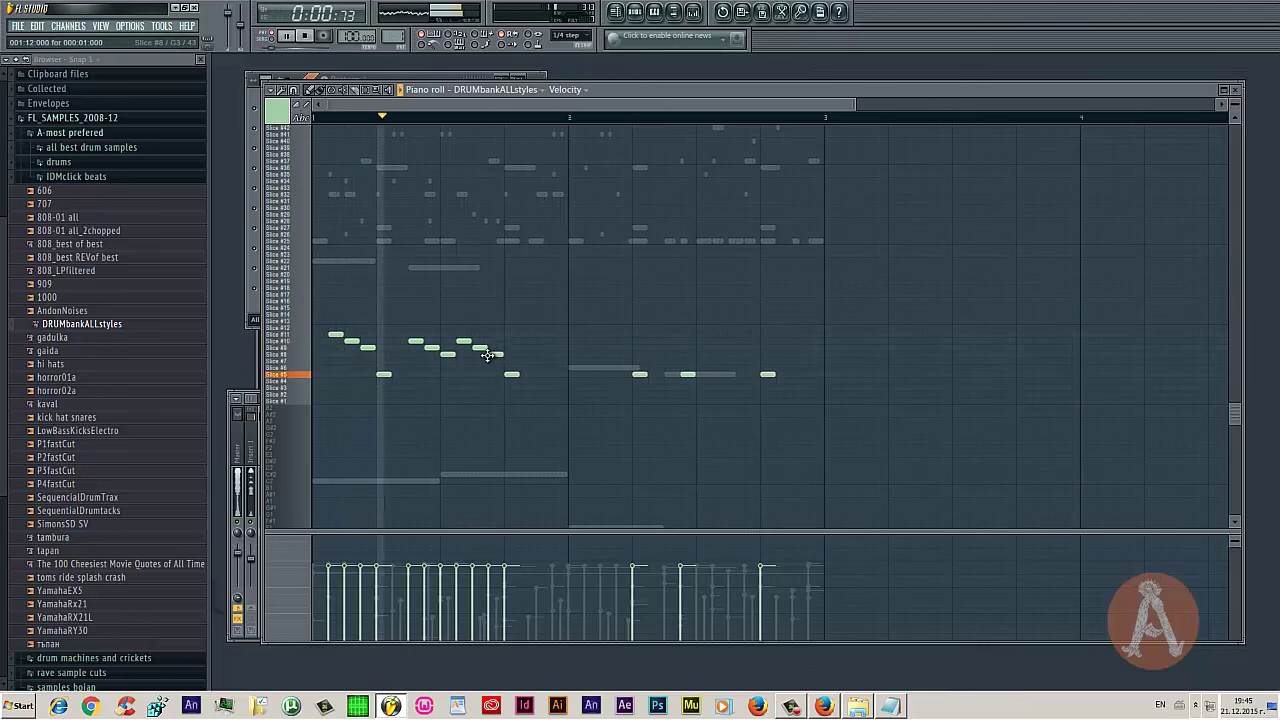
click(496, 354)
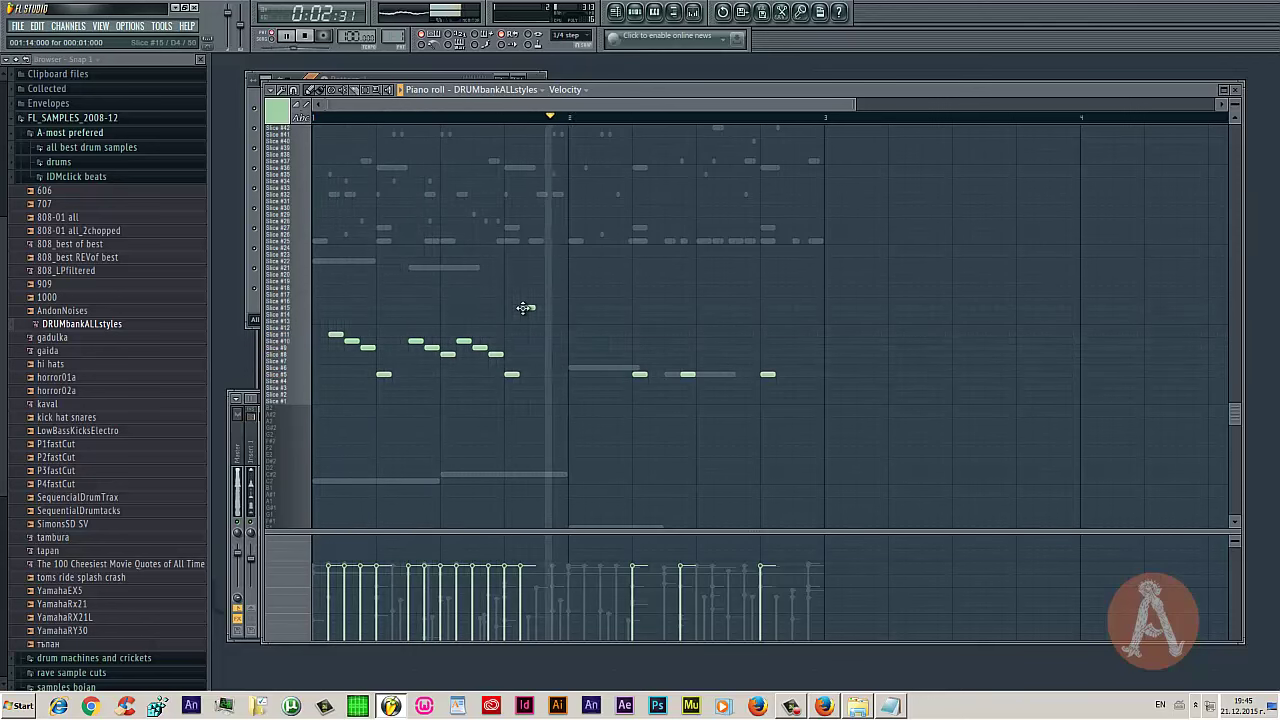
Add bar 2 notes: Slice #15, #18, #17 on steps 1–3, #18, #17 on steps 6–7, and #18, #17, #16 on steps 9–11
click(576, 307)
click(608, 294)
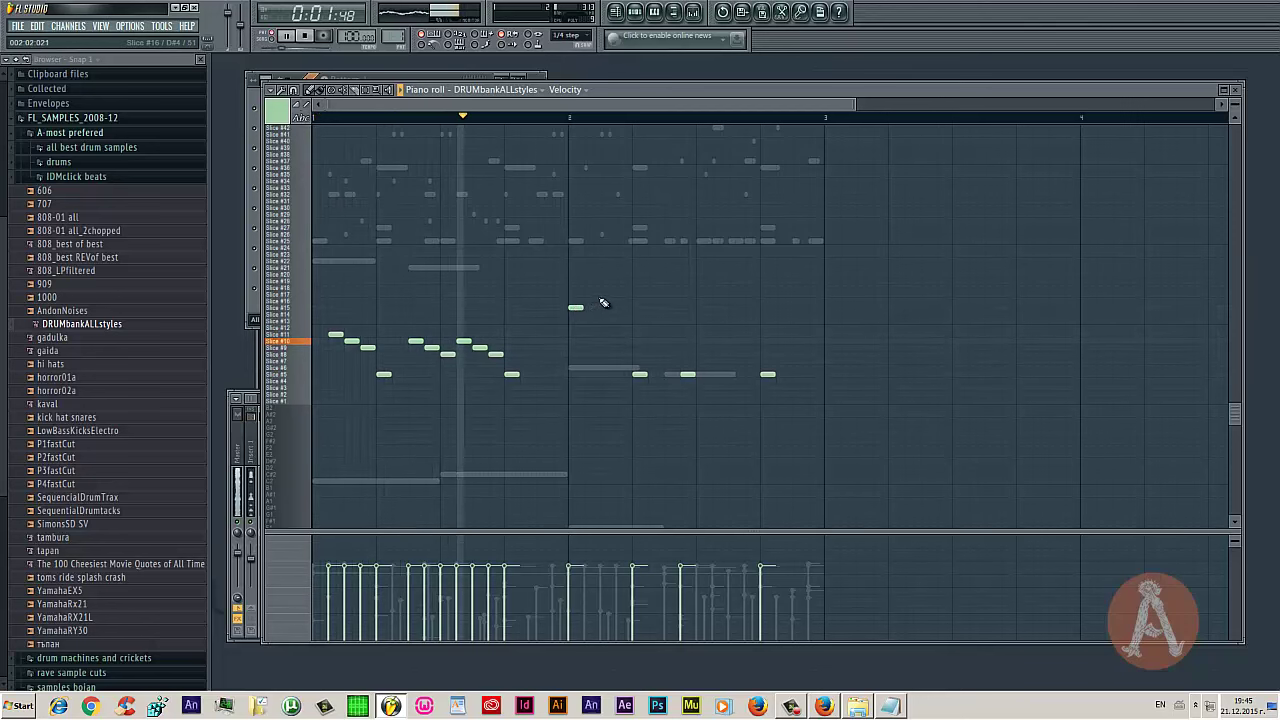
click(590, 289)
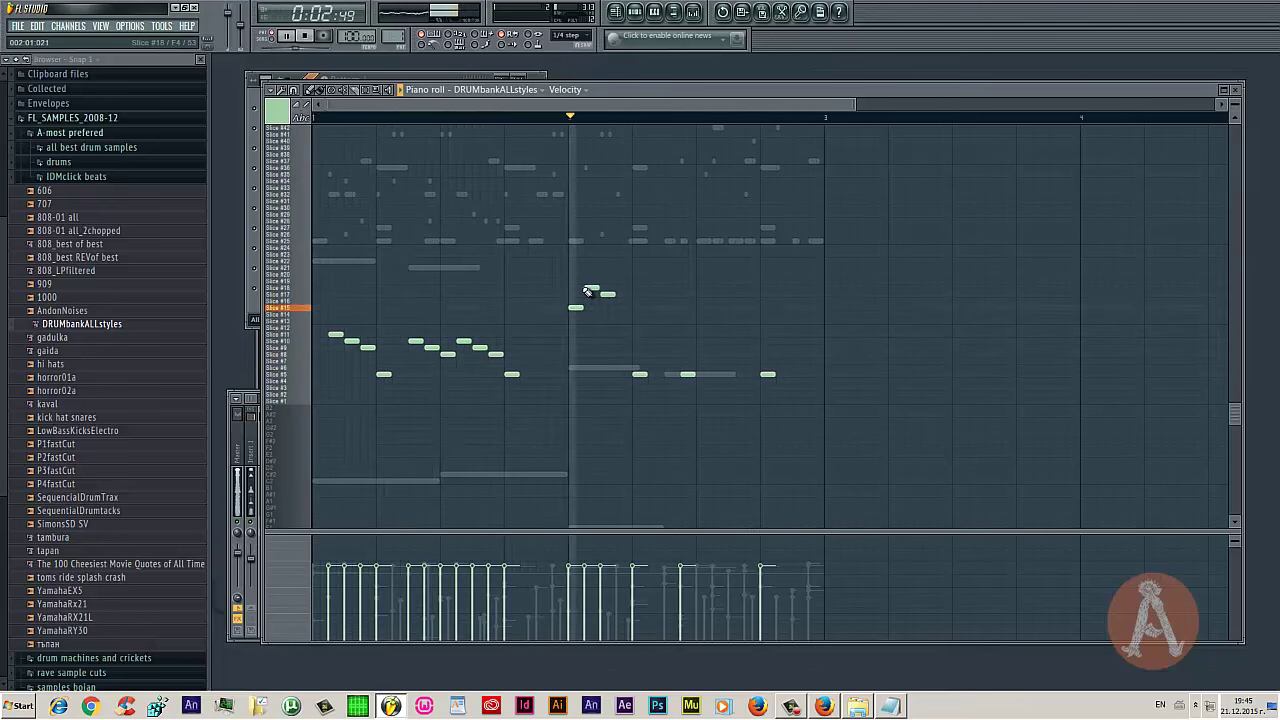
click(651, 288)
click(672, 294)
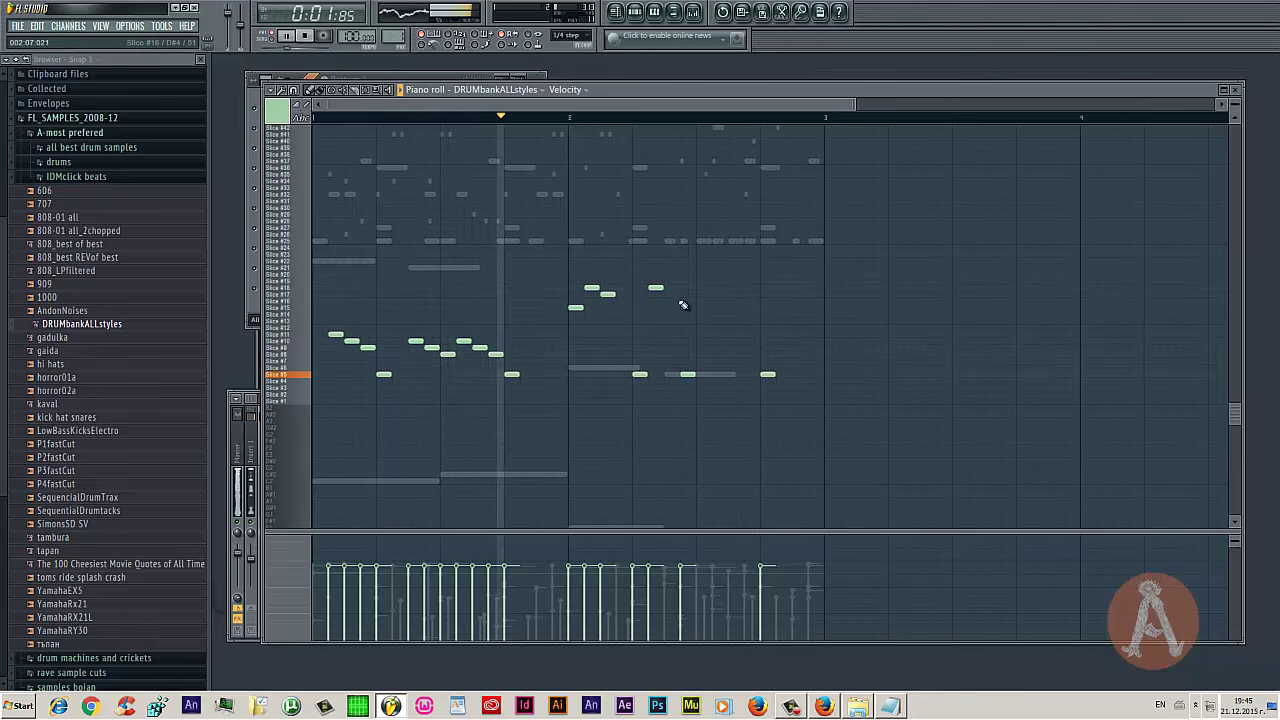
click(705, 288)
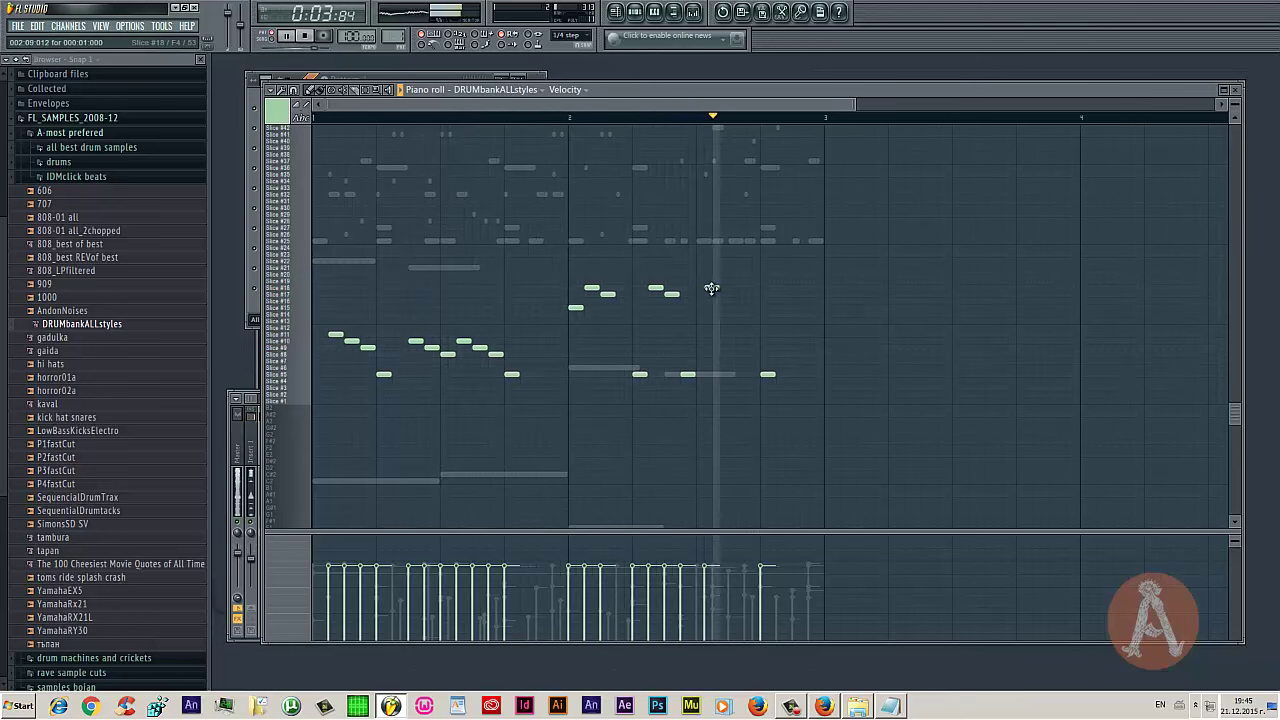
click(720, 294)
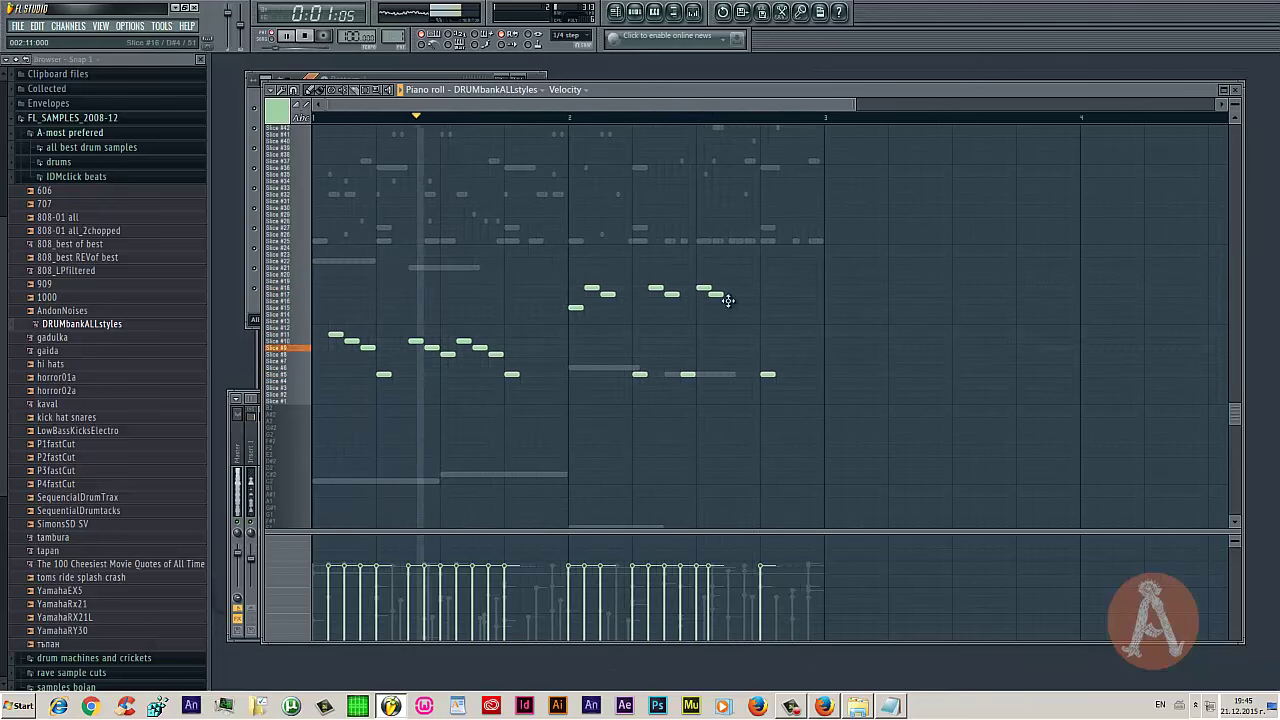
click(736, 300)
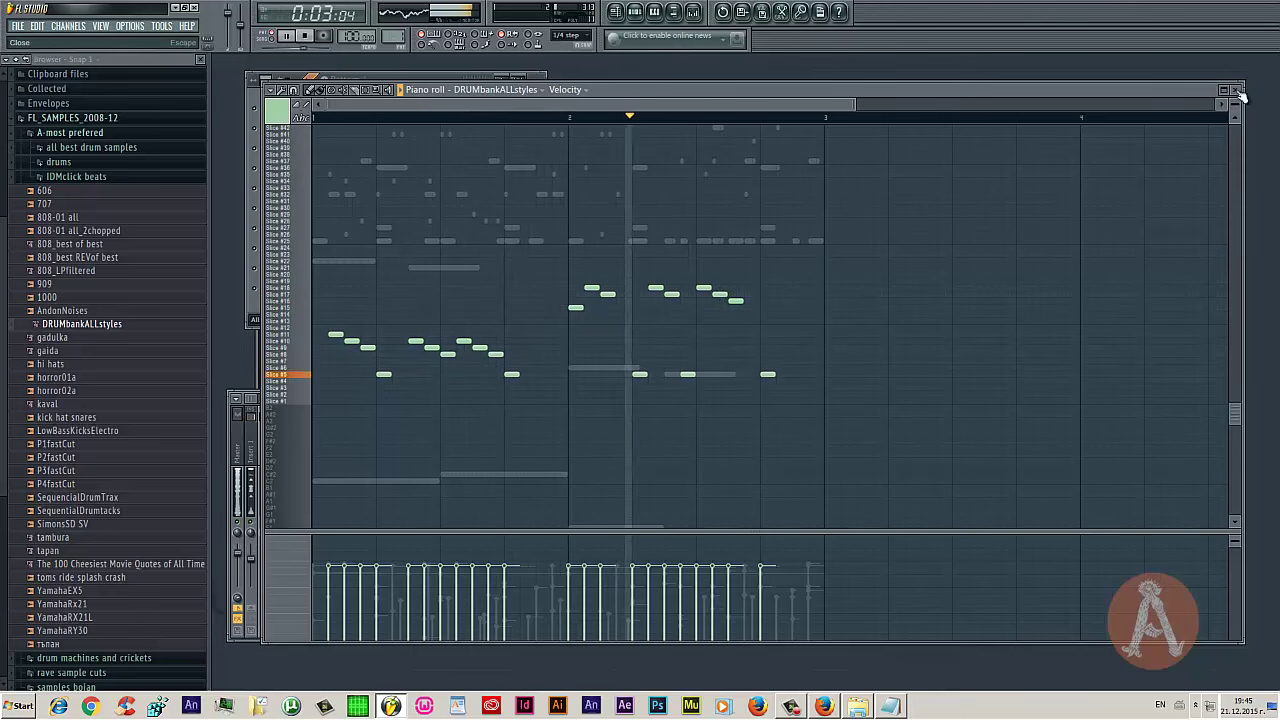
key(F7)
Add a Fruity Limiter in the last effect slot of mixer track Insert 7 and adjust its gain and saturation
click(330, 287)
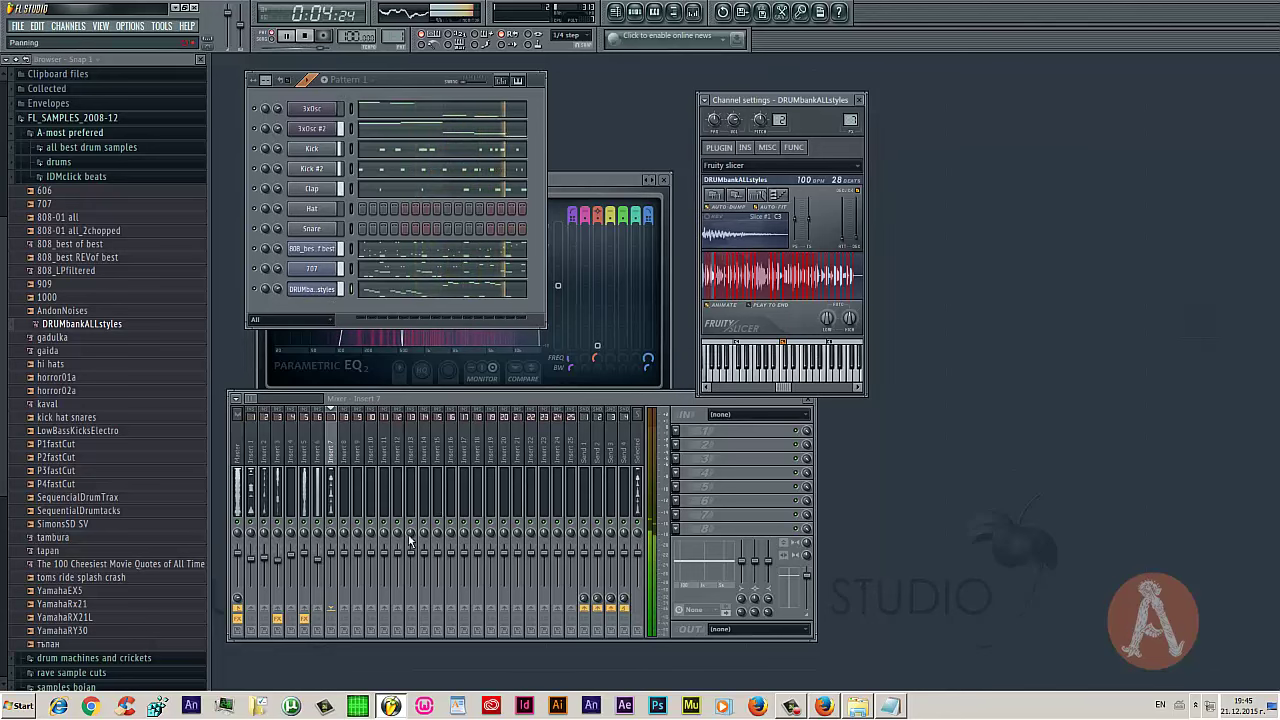
click(680, 527)
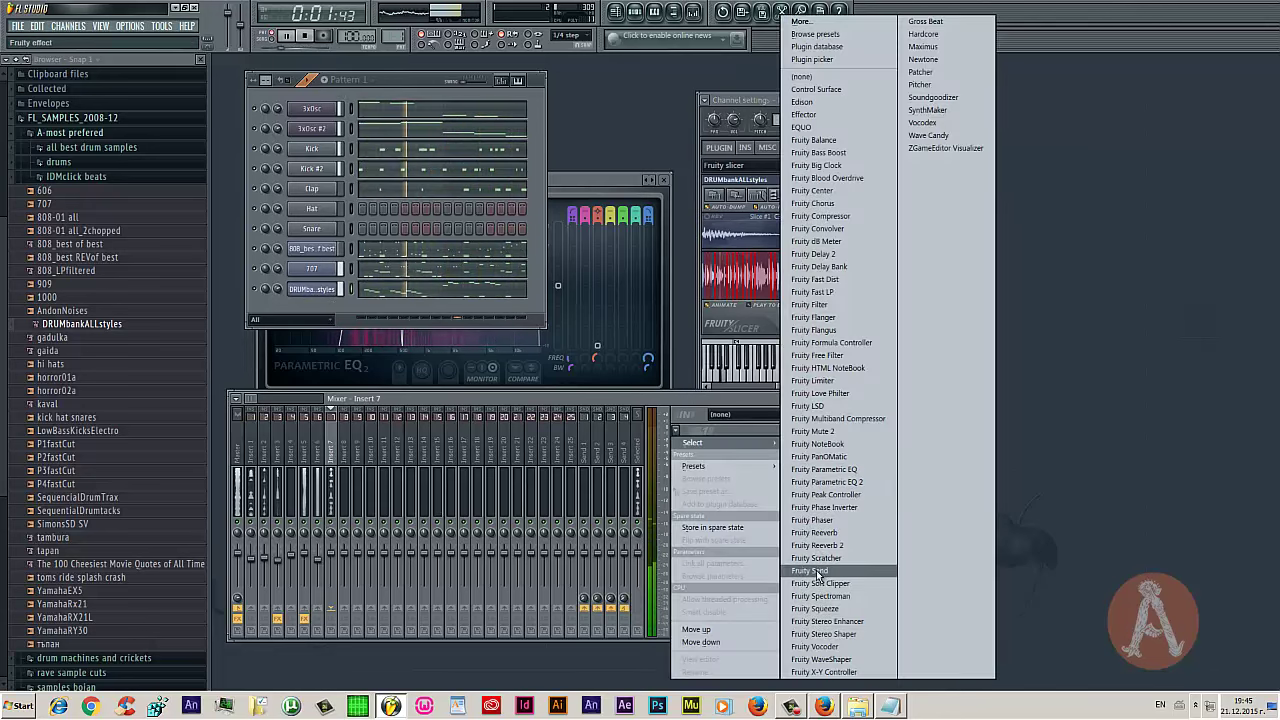
click(813, 380)
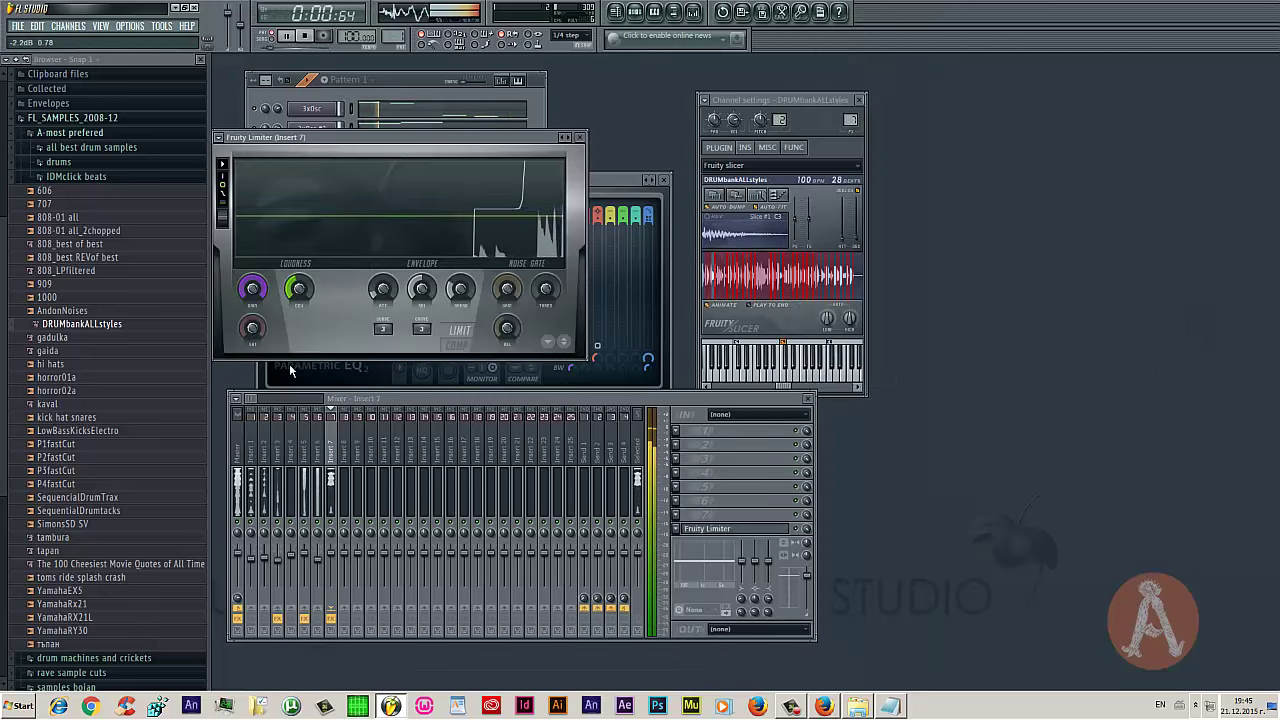
drag(251, 290, 313, 237)
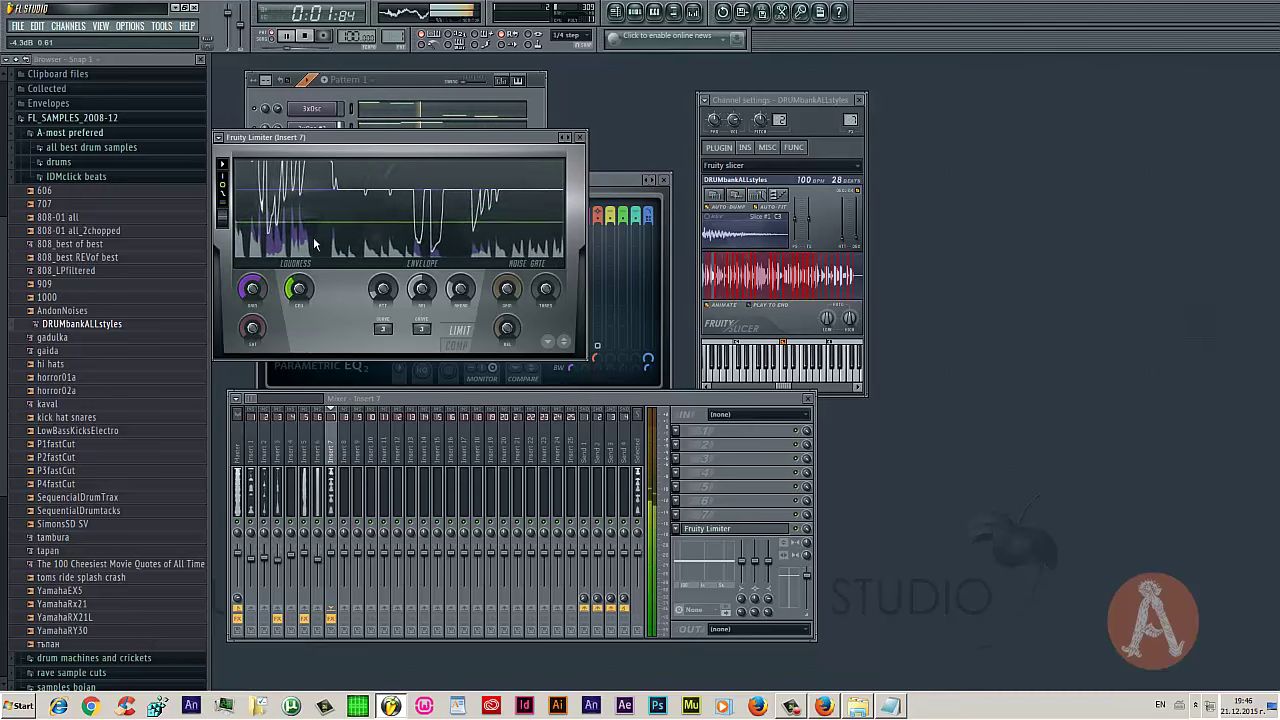
click(576, 136)
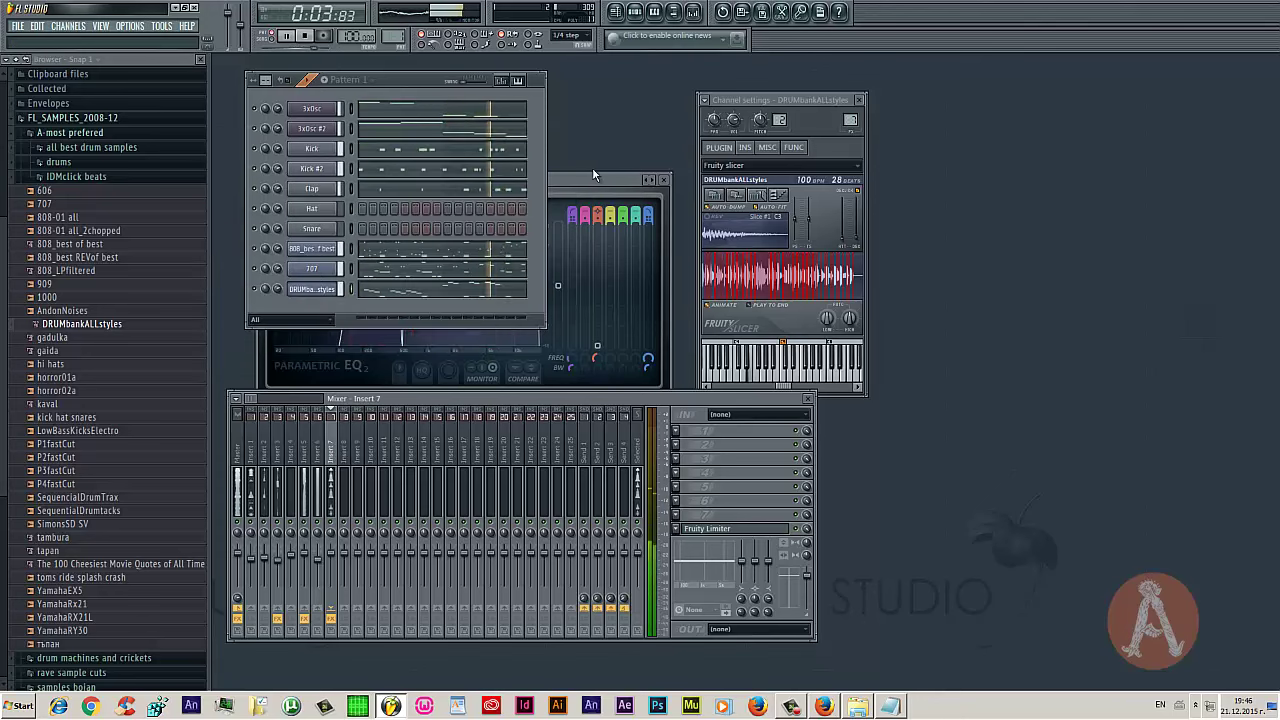
Clone the DRUMbankALLstyles channel and route the clone to mixer track Insert 8
key(space)
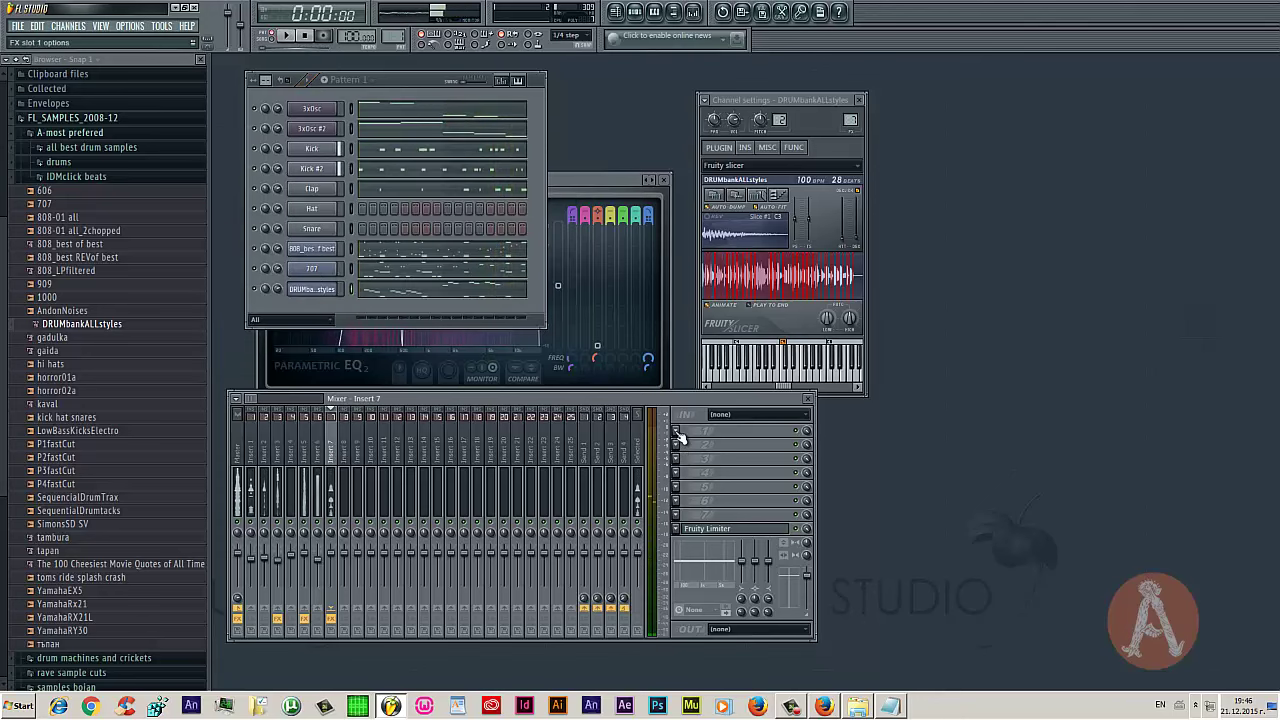
right_click(313, 299)
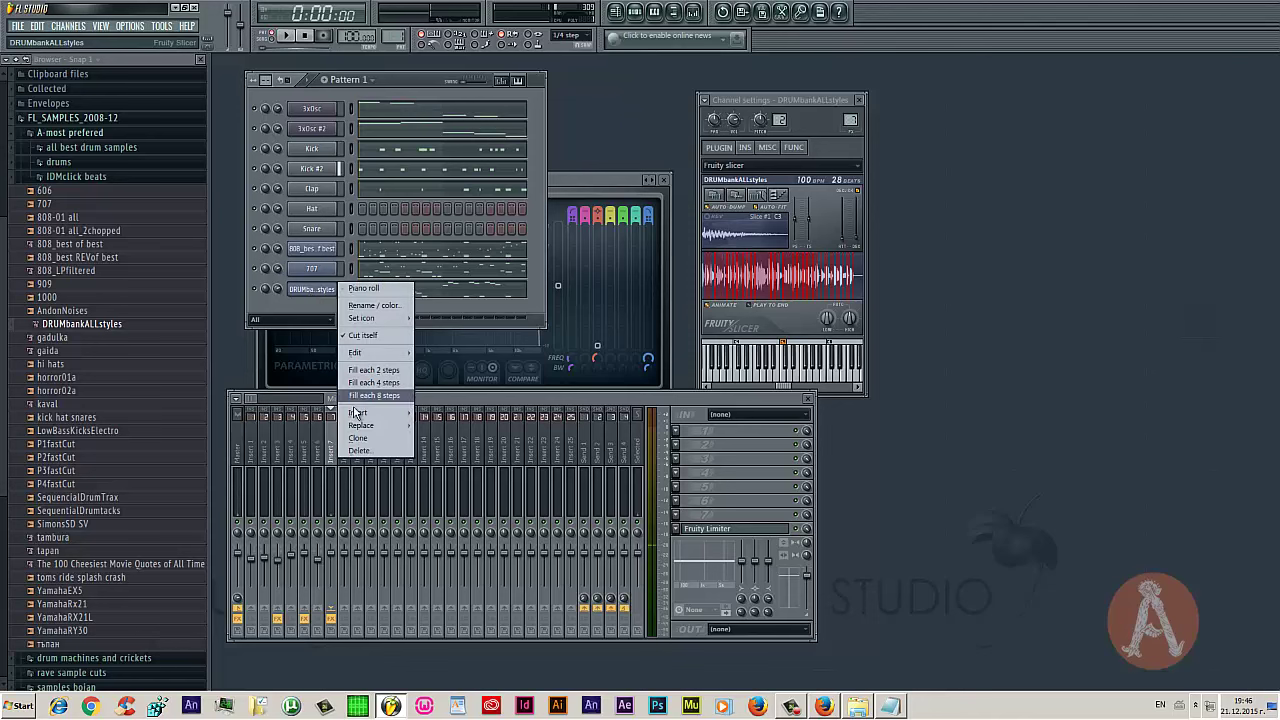
click(358, 440)
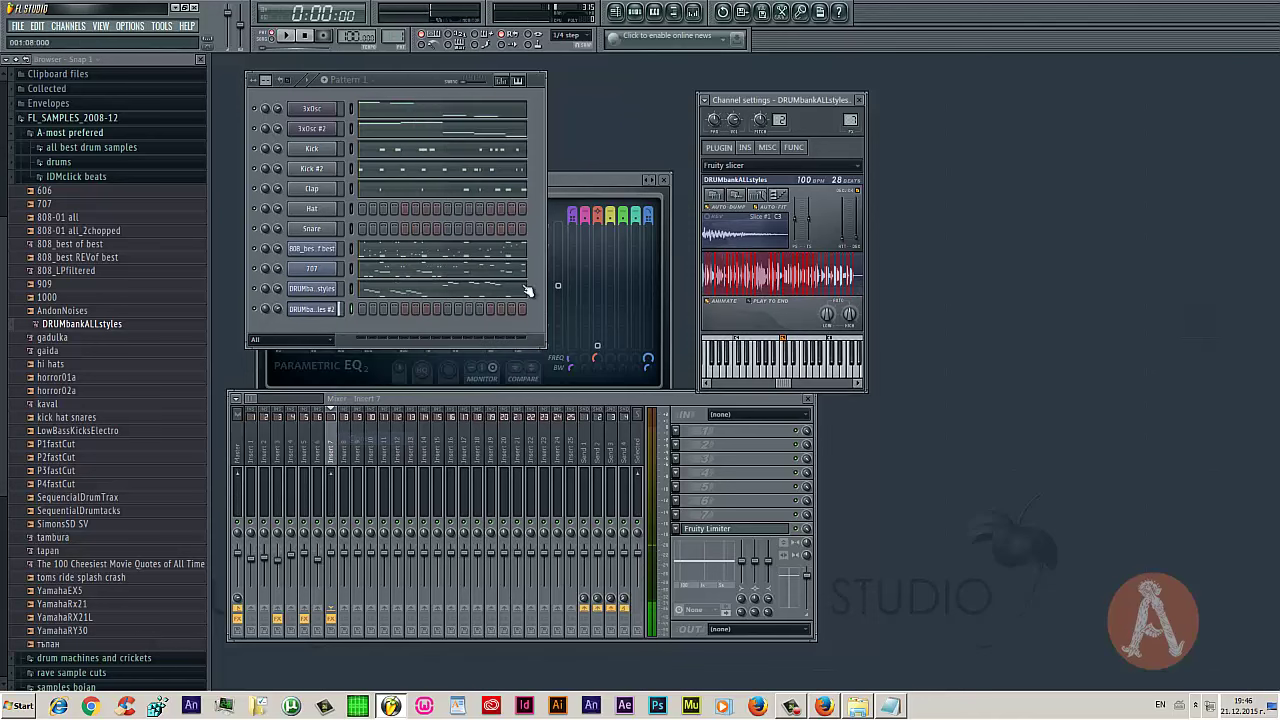
Add Fruity Reeverb 2 to mixer track Insert 8, raising its wet level and lowering its dry level
click(674, 438)
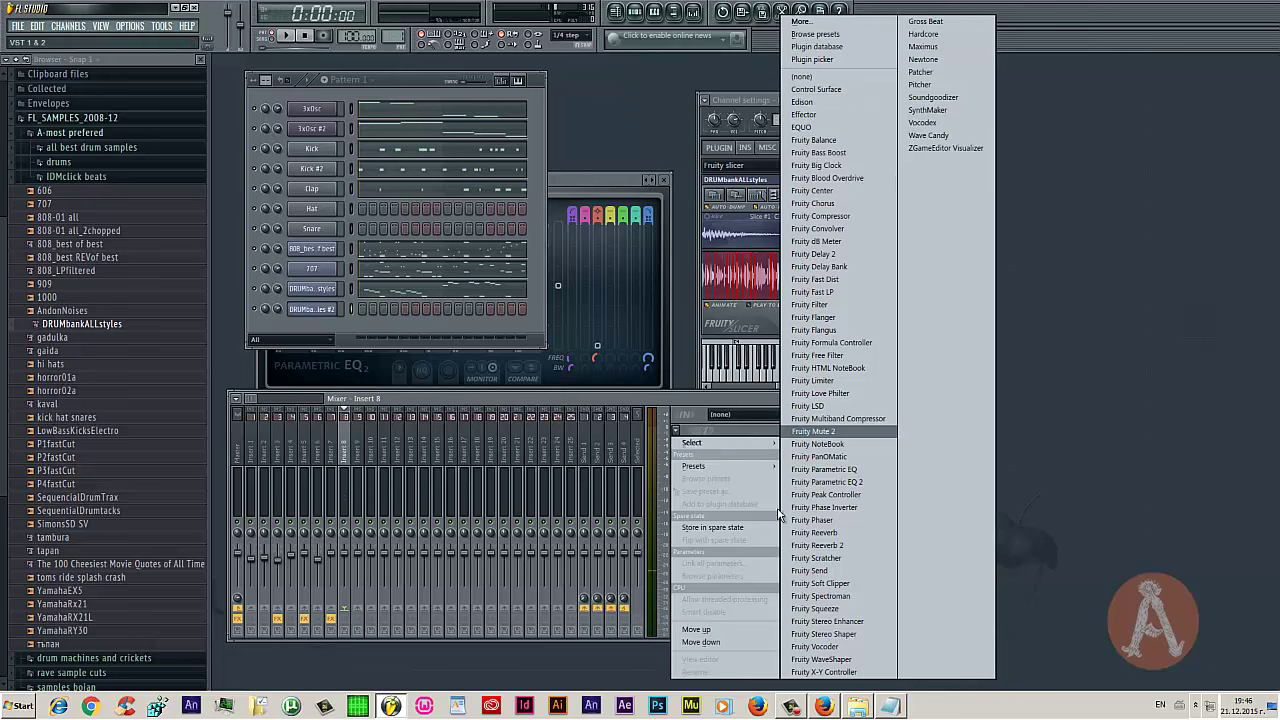
click(816, 545)
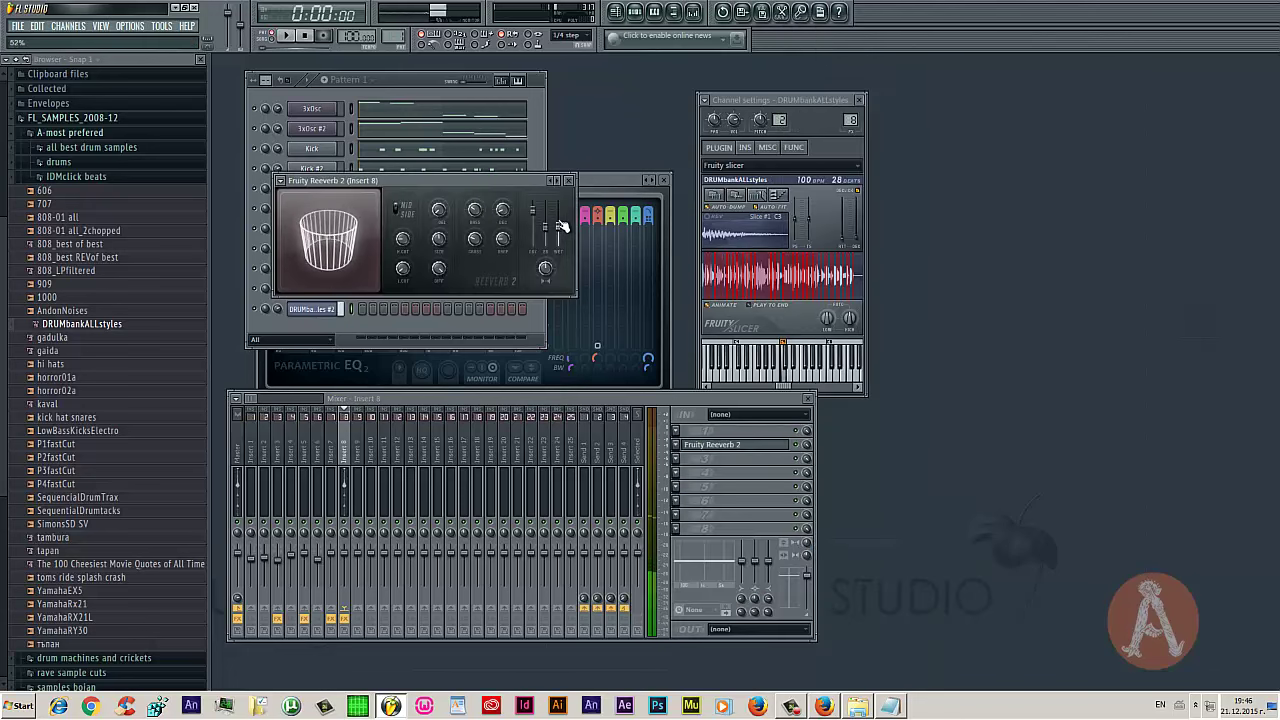
key(c)
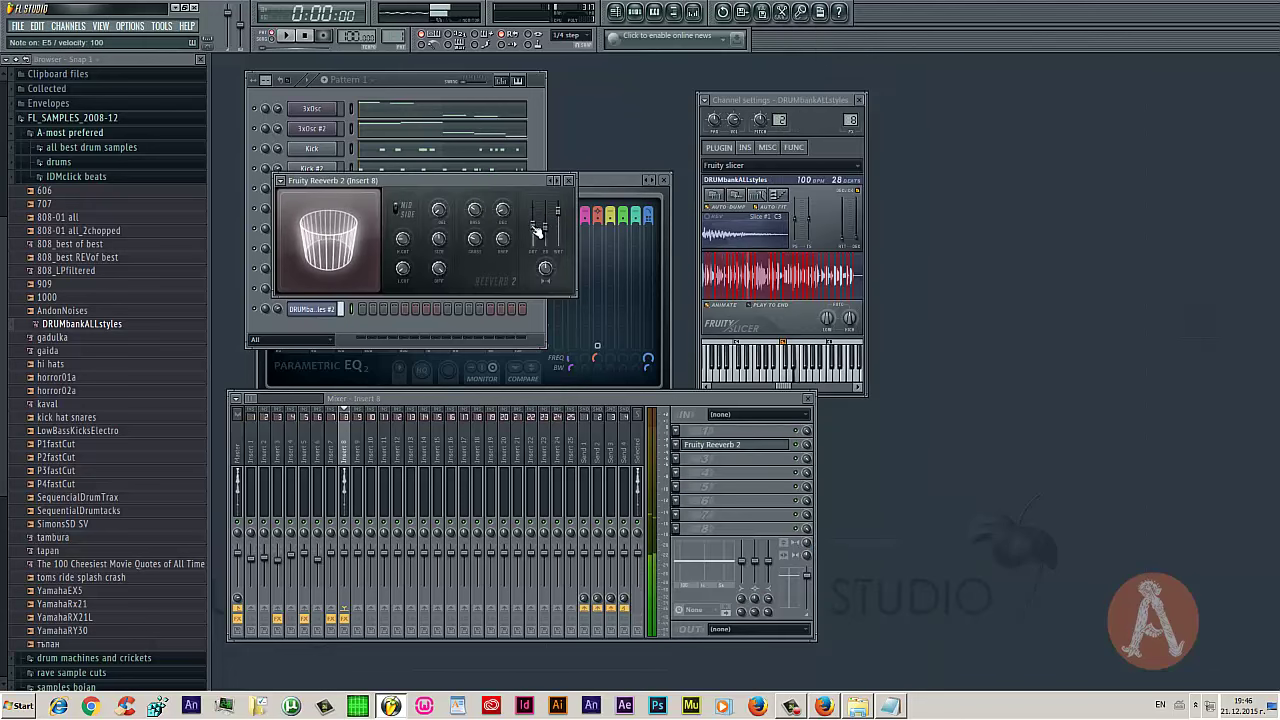
Copy the Slice #5 notes from the DRUMbankALLstyles piano roll into the DRUMbankALLstyles #2 piano roll
click(342, 314)
key(F7)
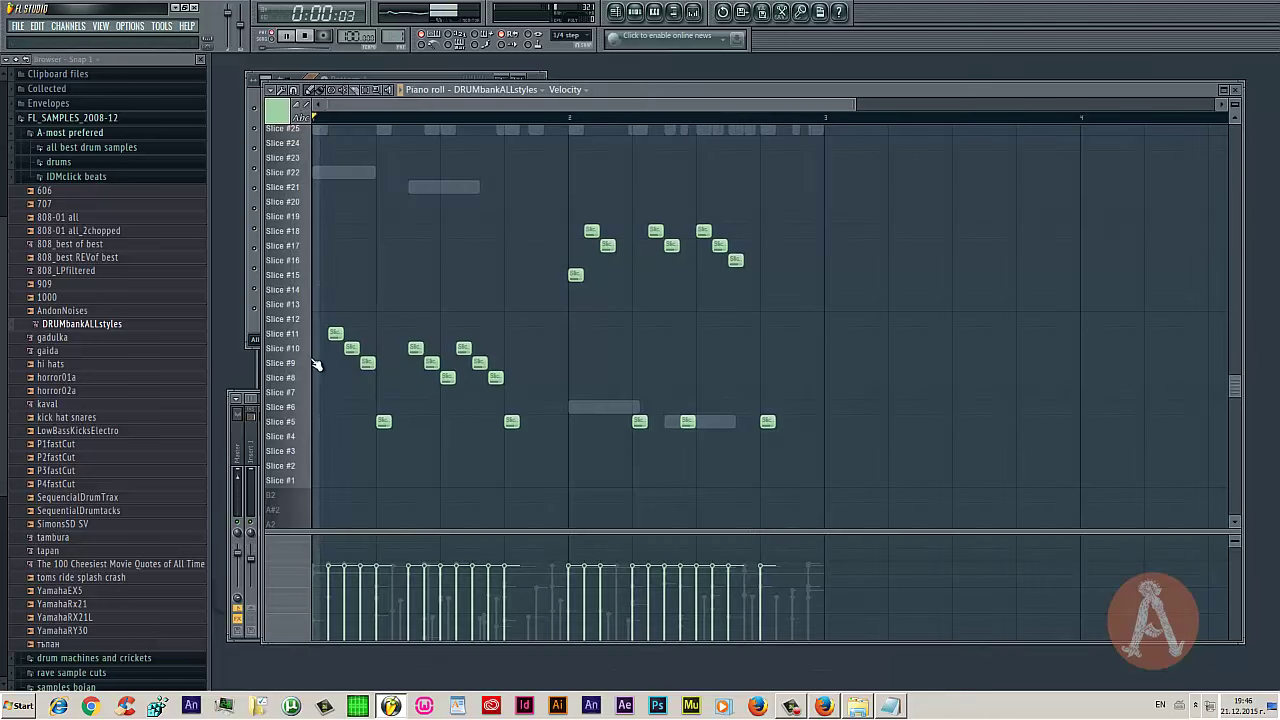
key(space)
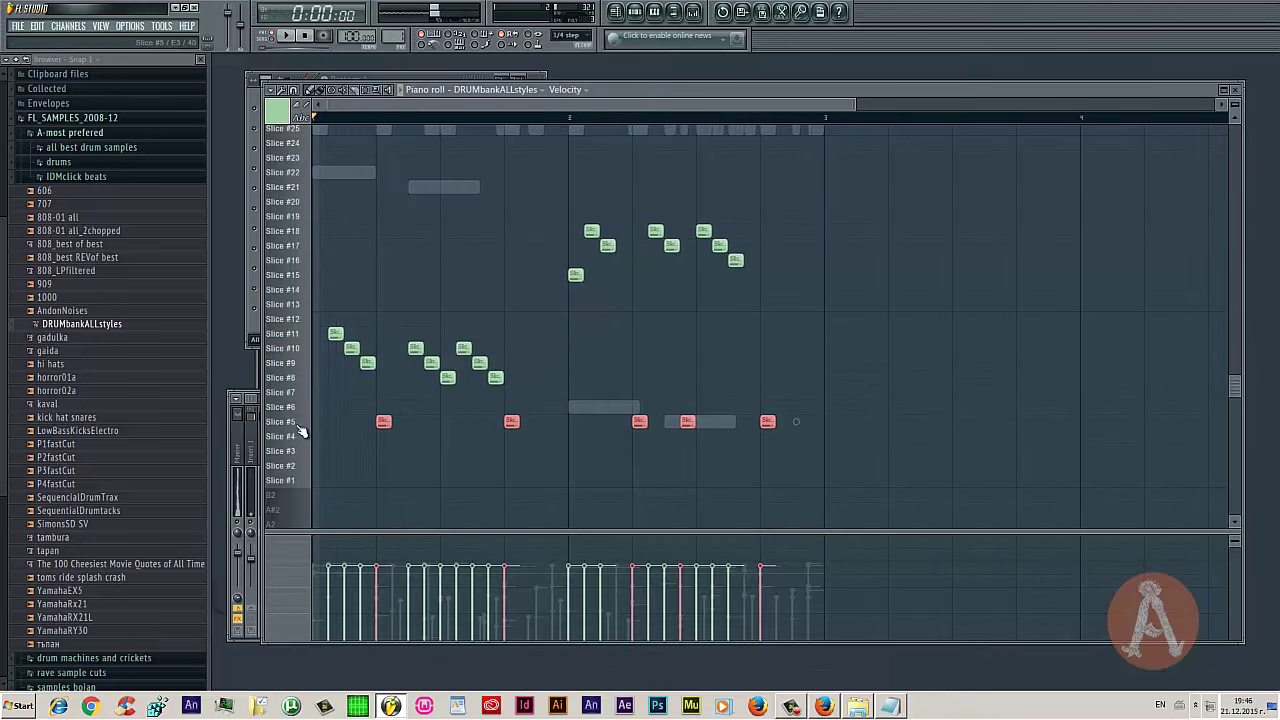
click(1236, 89)
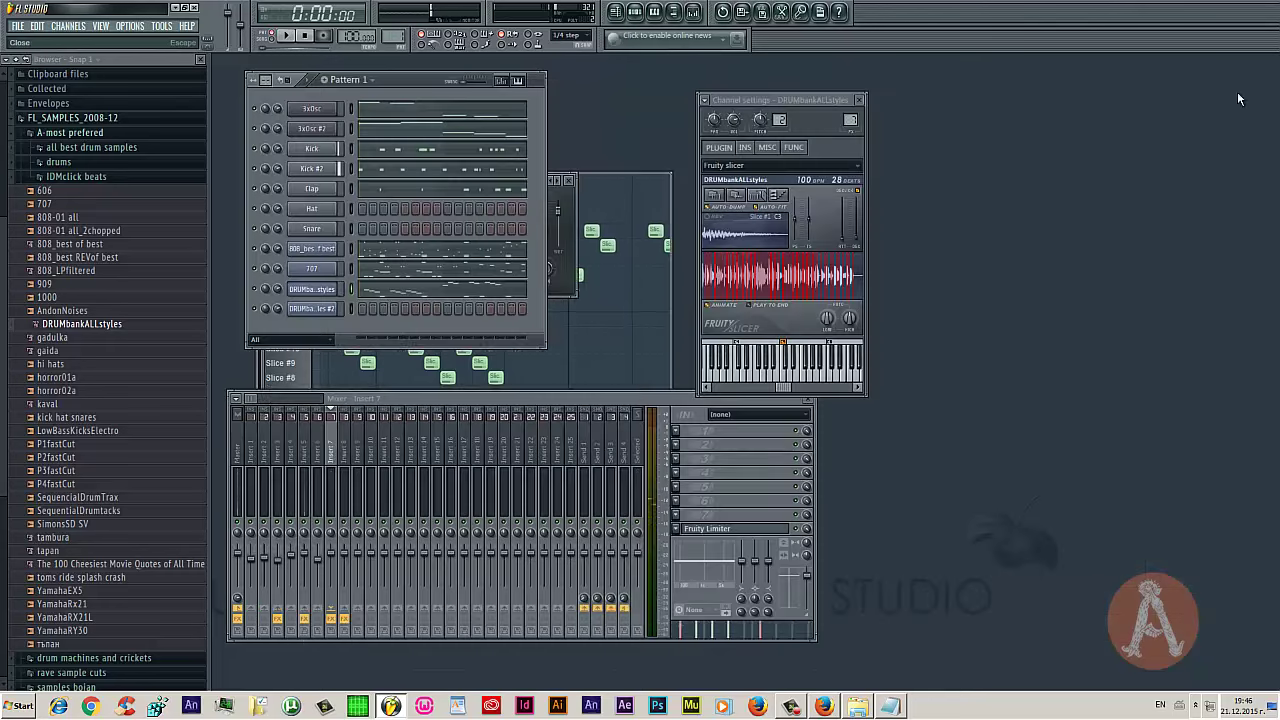
right_click(345, 303)
click(361, 322)
key(space)
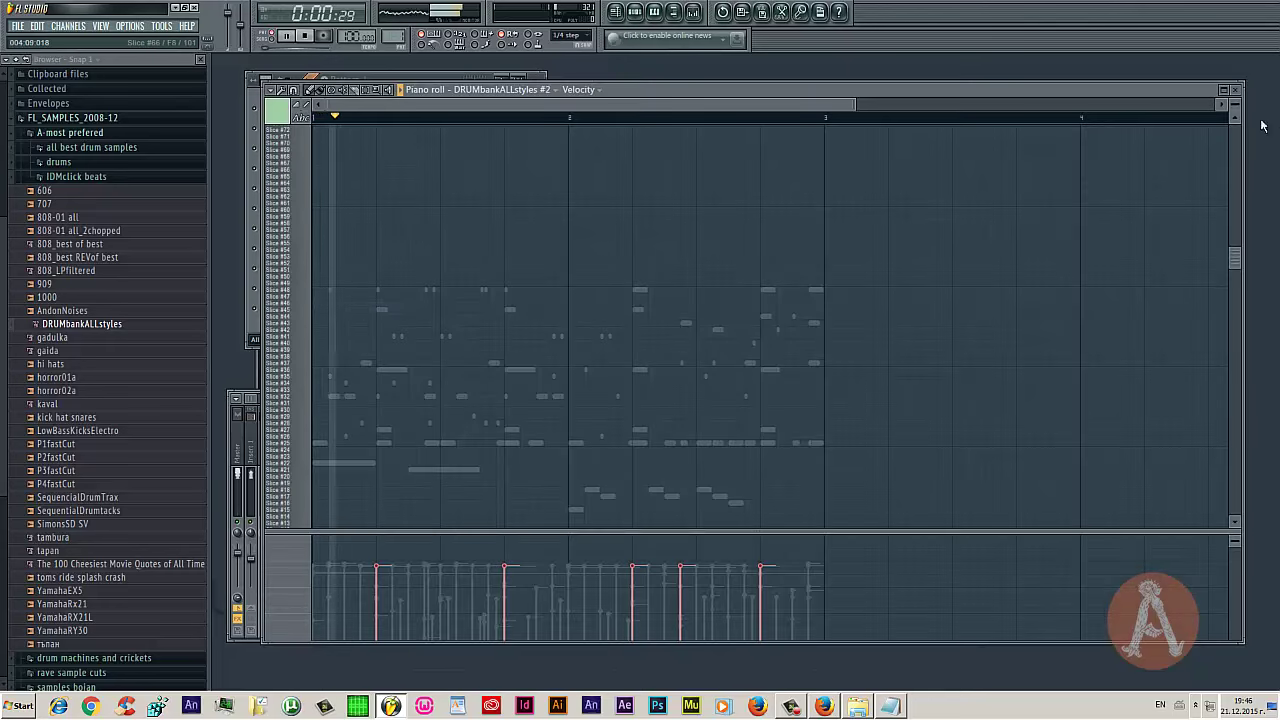
key(F7)
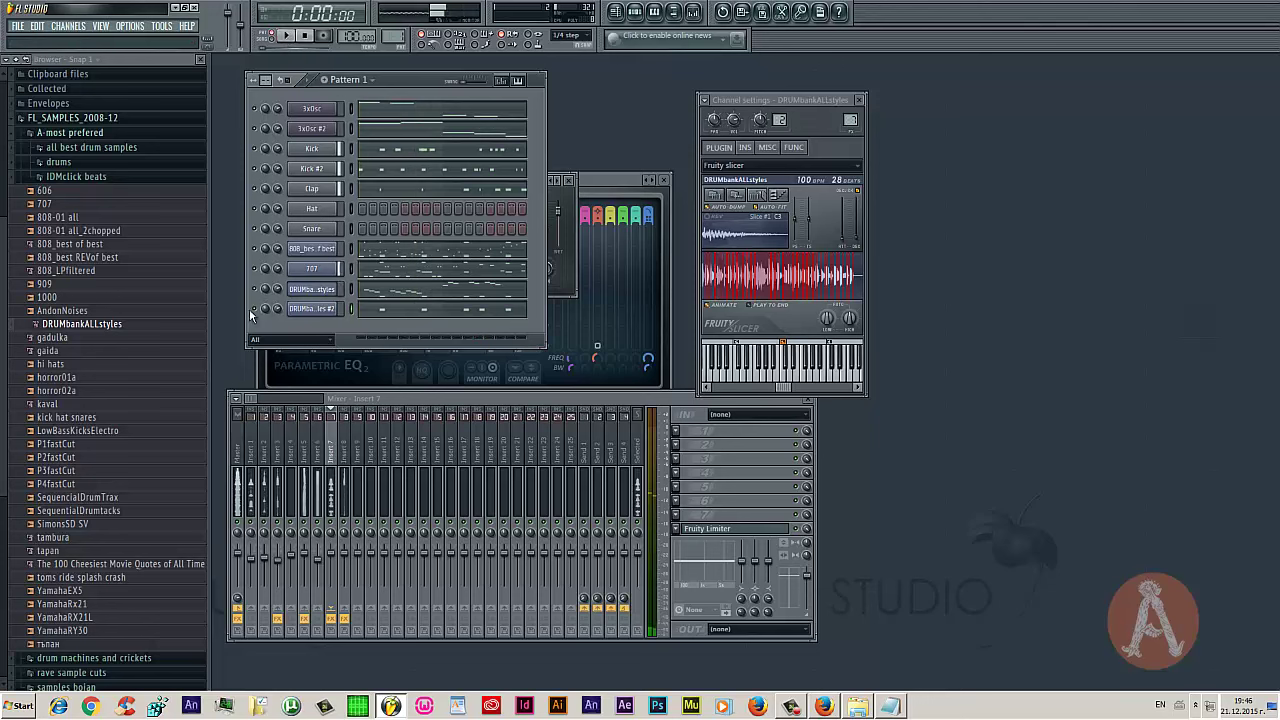
Fine-tune the dry and wet balance of Fruity Reeverb 2 on Insert 8 while the pattern plays
click(323, 309)
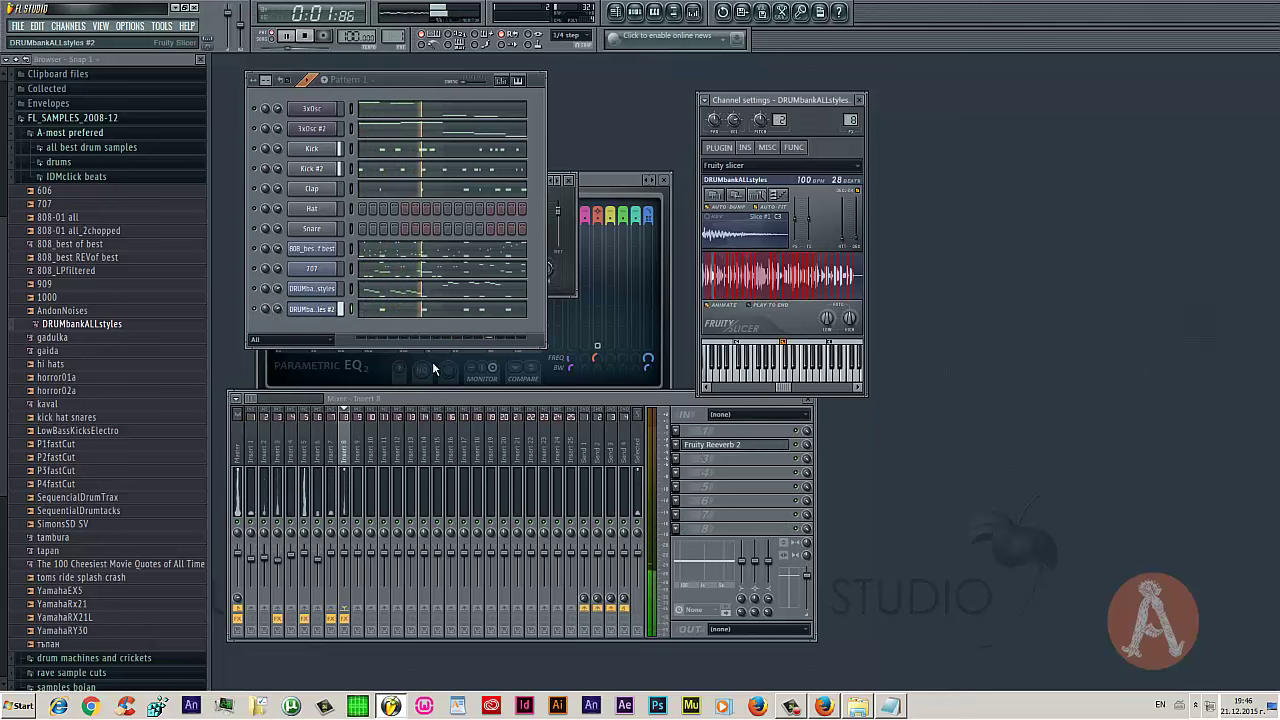
click(718, 446)
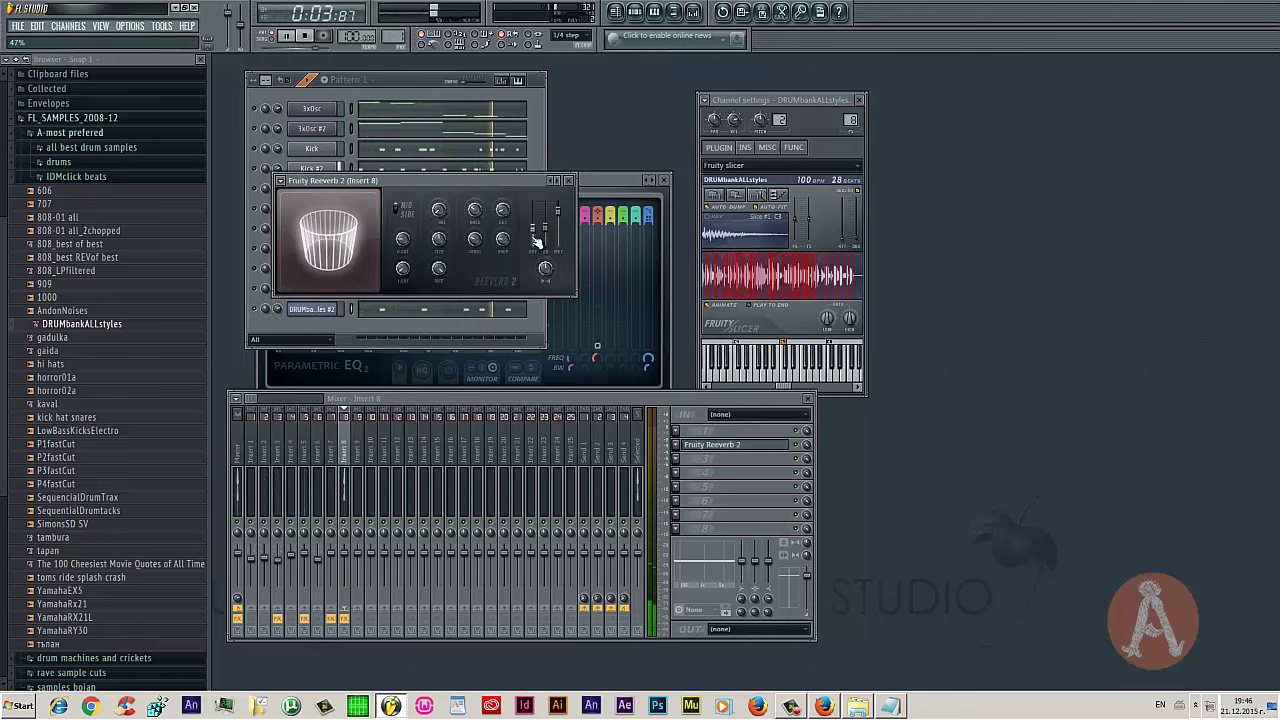
drag(528, 180, 540, 263)
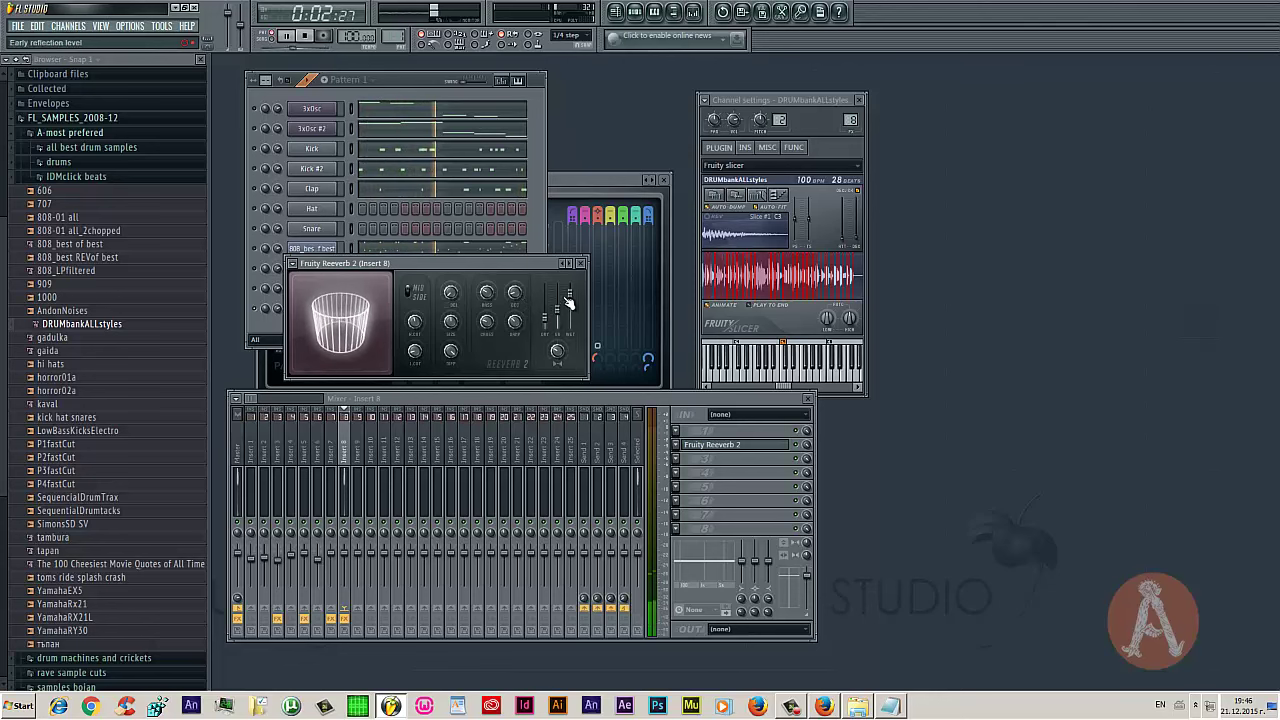
click(268, 296)
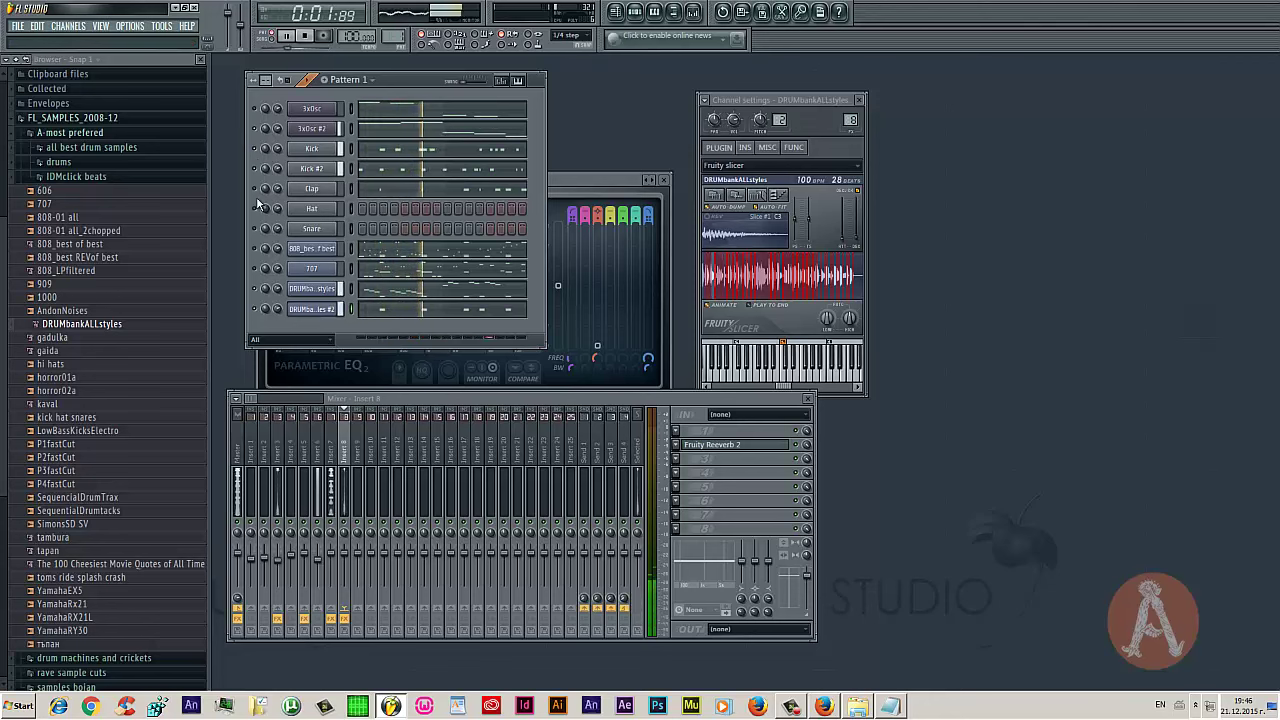
Clone the first 3xOsc channel and route the clone to mixer track Insert 10
right_click(308, 112)
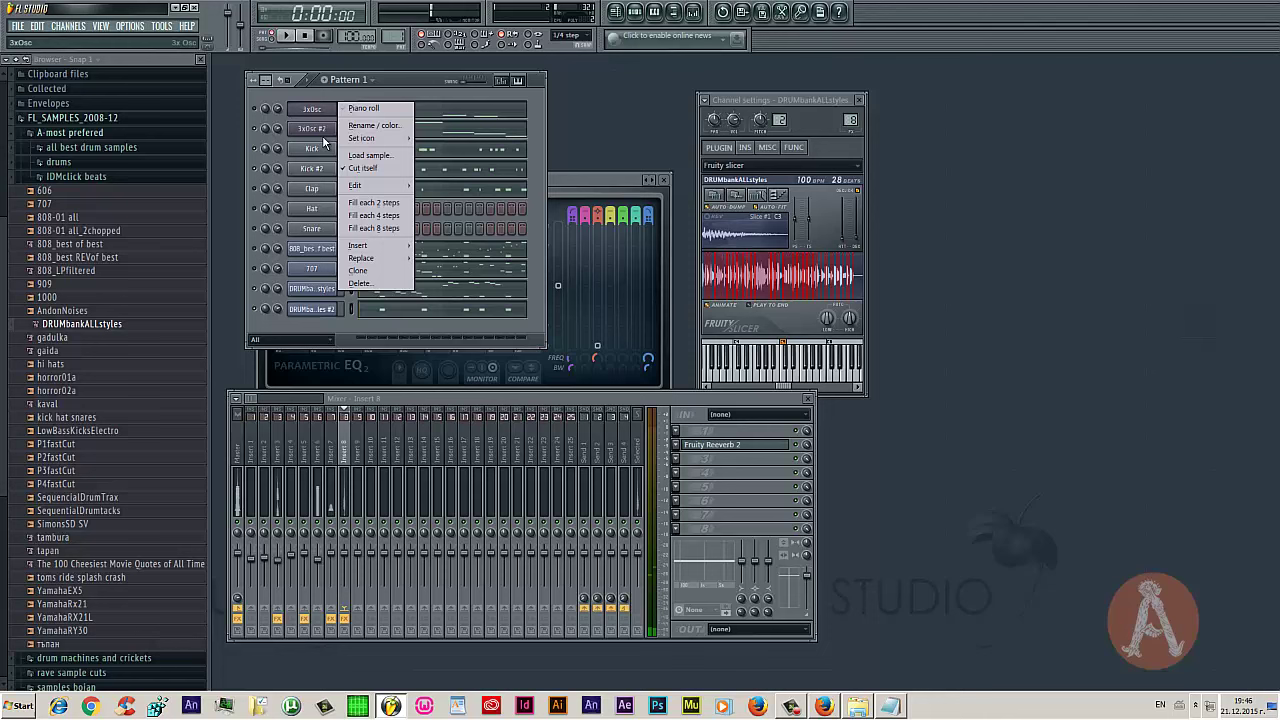
click(356, 271)
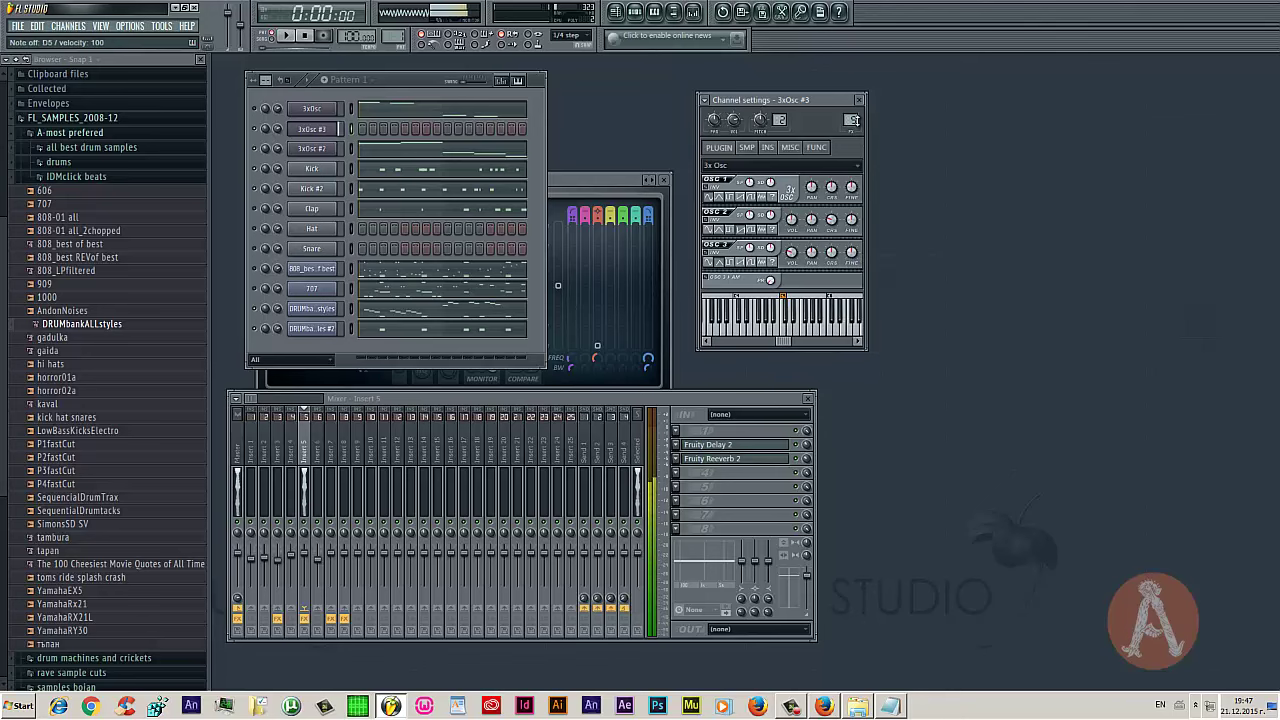
drag(851, 120, 862, 99)
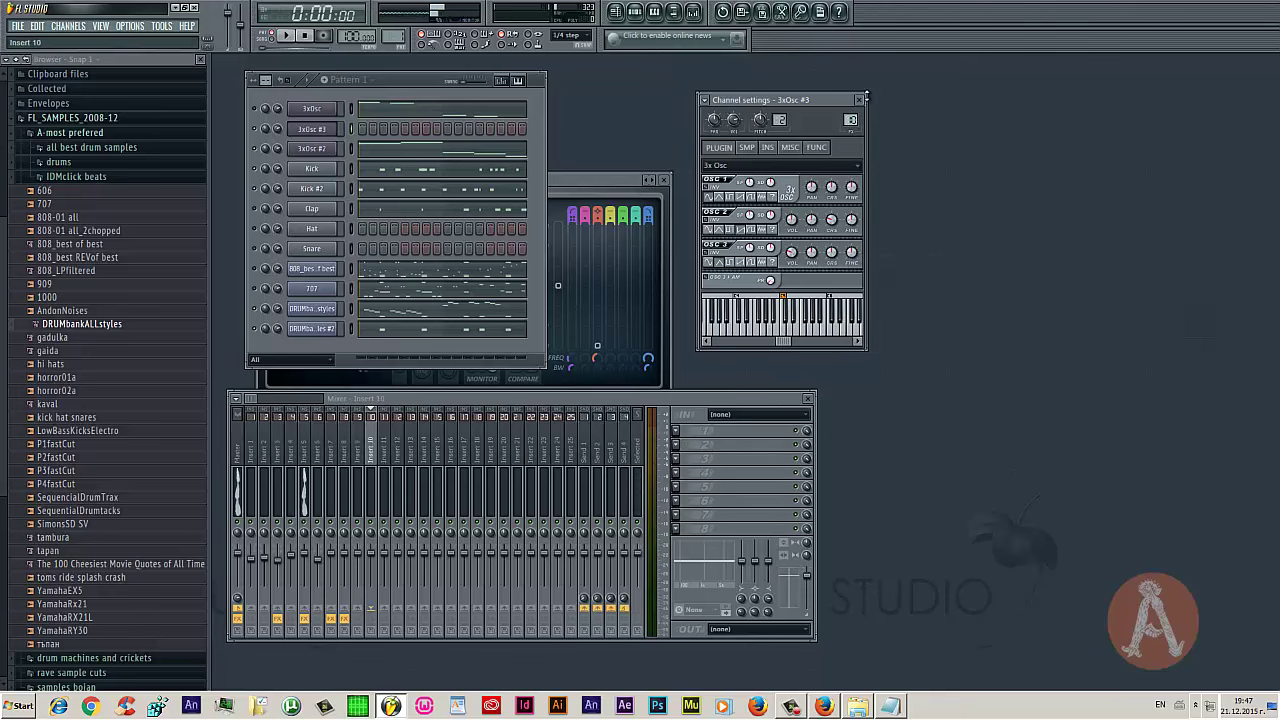
Set the 3xOsc #3 channel's instrument filter type to Fast LP
click(773, 149)
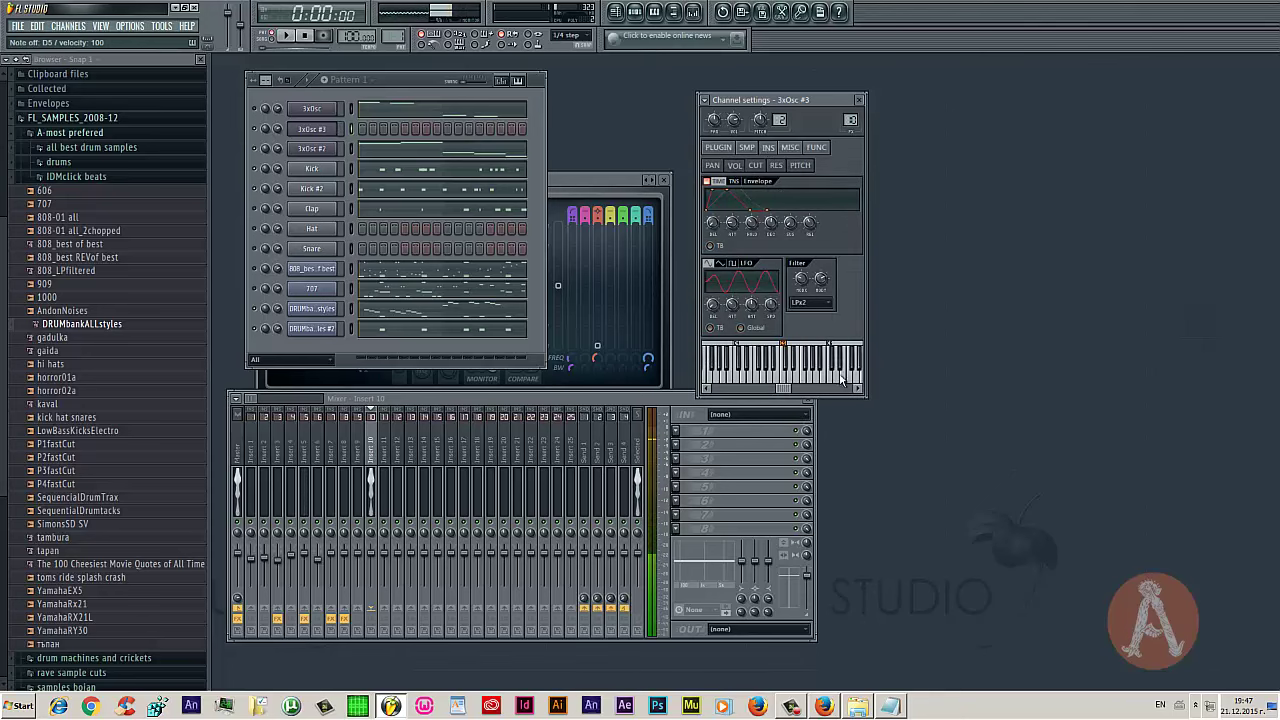
click(811, 302)
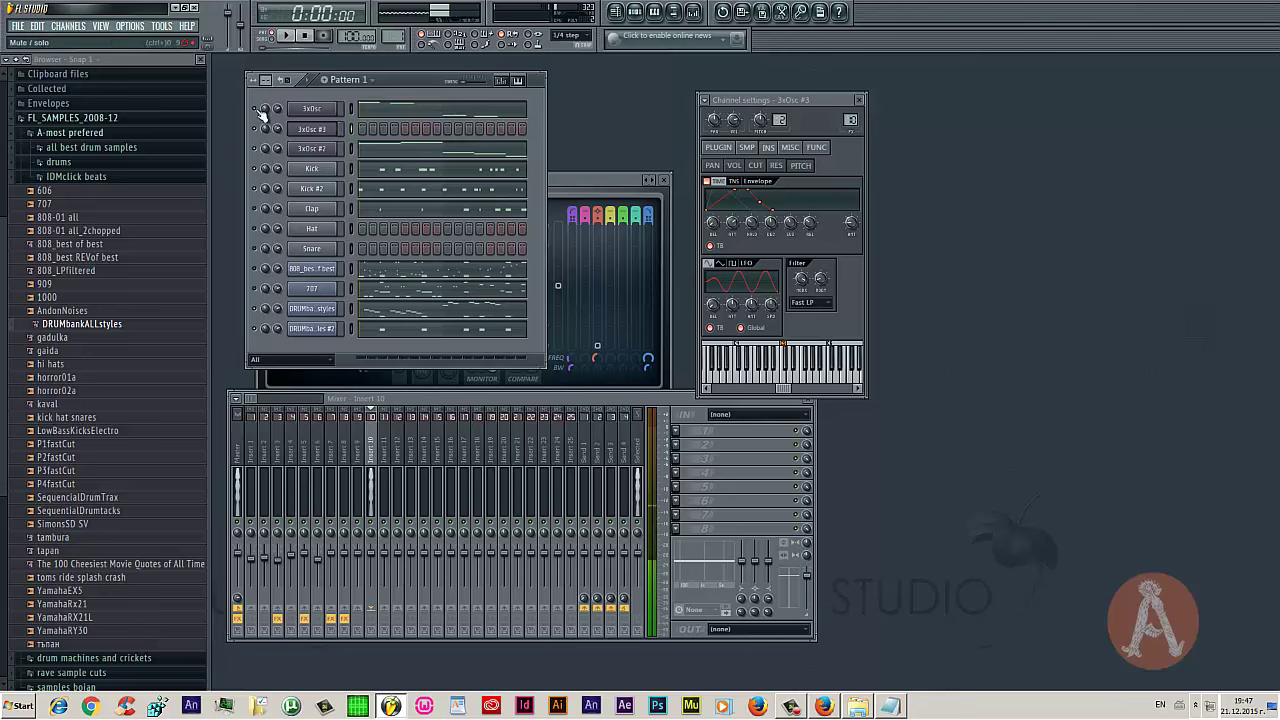
Enter a three-note G#5, A5, F5 phrase in the second half of bar 2 in the 3xOsc #3 piano roll
right_click(307, 130)
click(382, 128)
scroll(386, 329, up, 1)
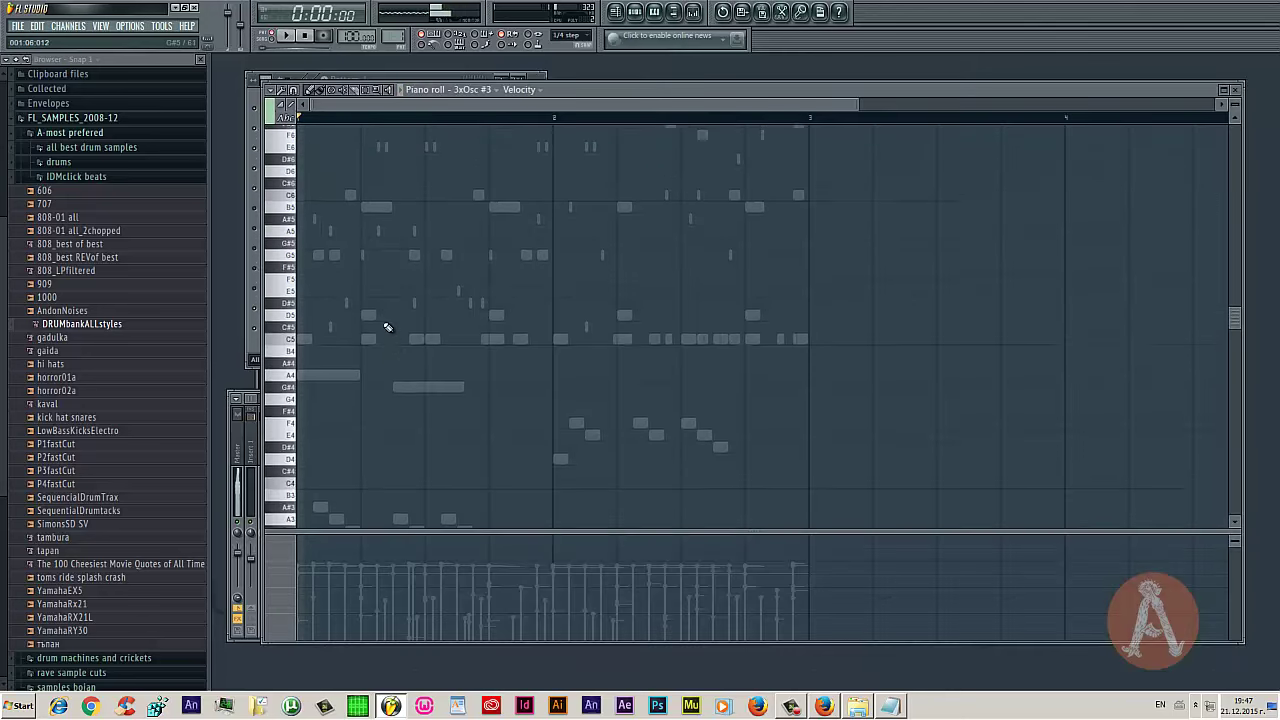
key(space)
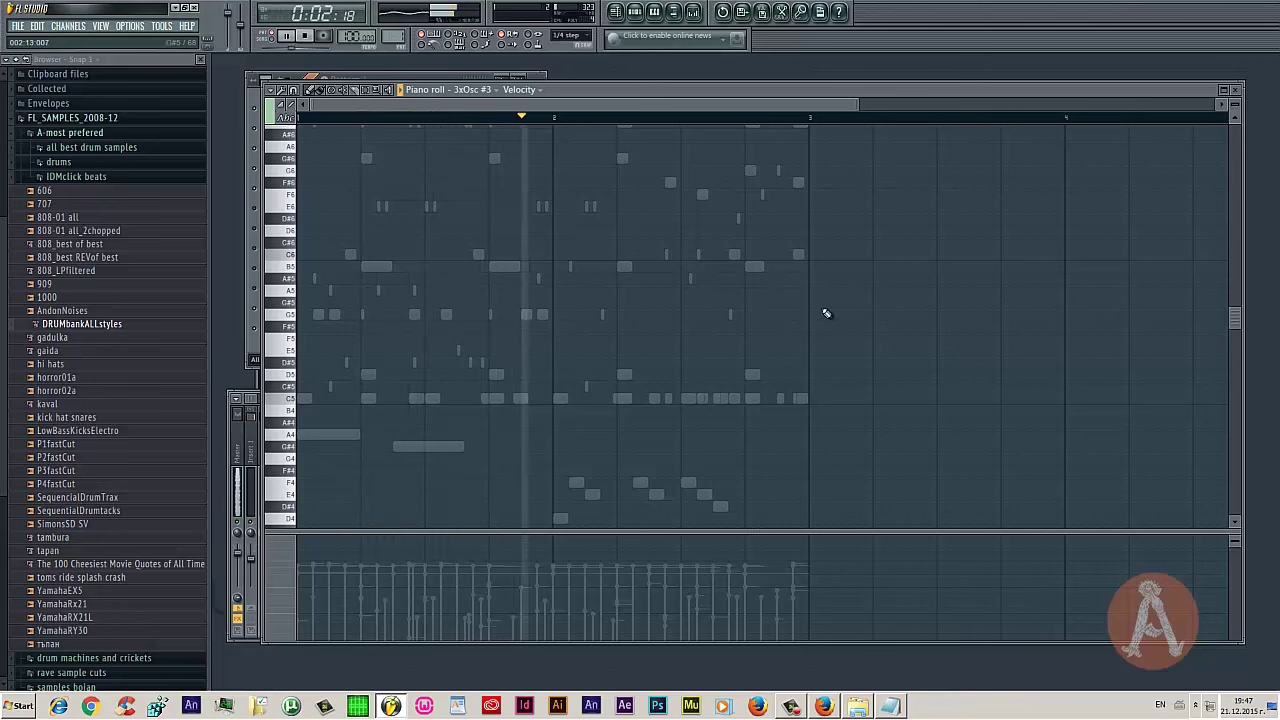
click(688, 303)
click(722, 278)
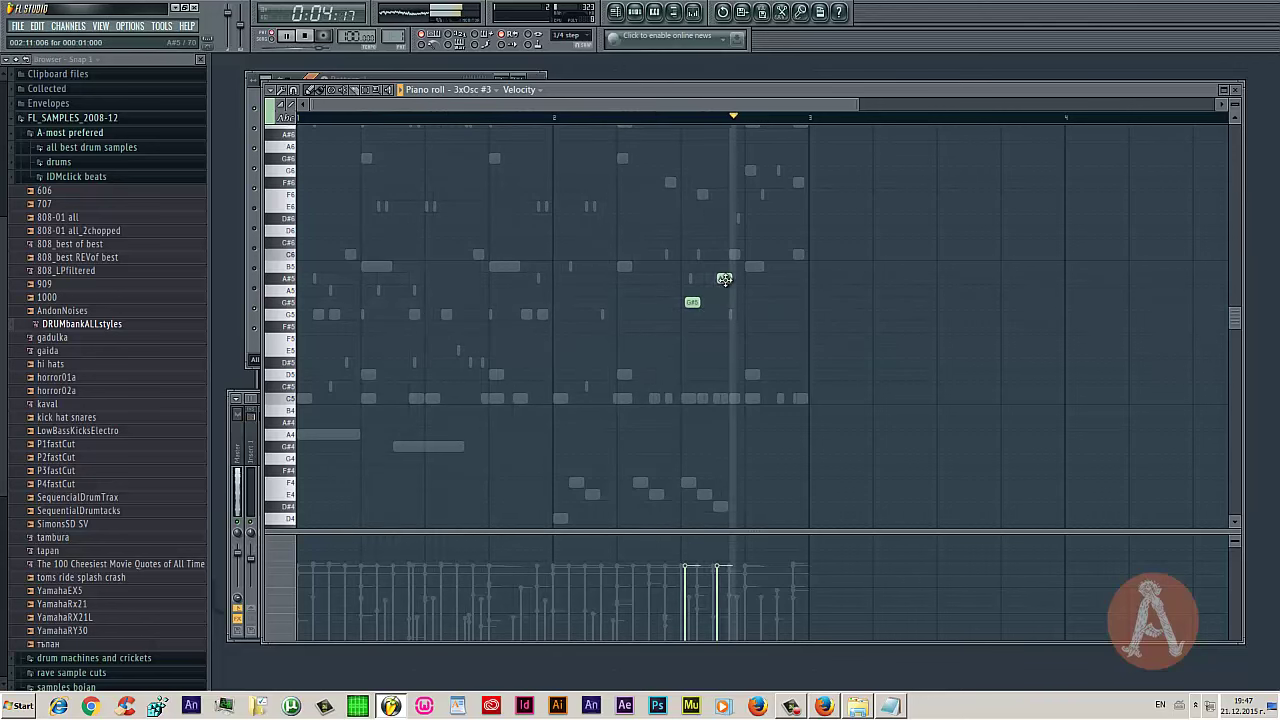
drag(724, 278, 720, 290)
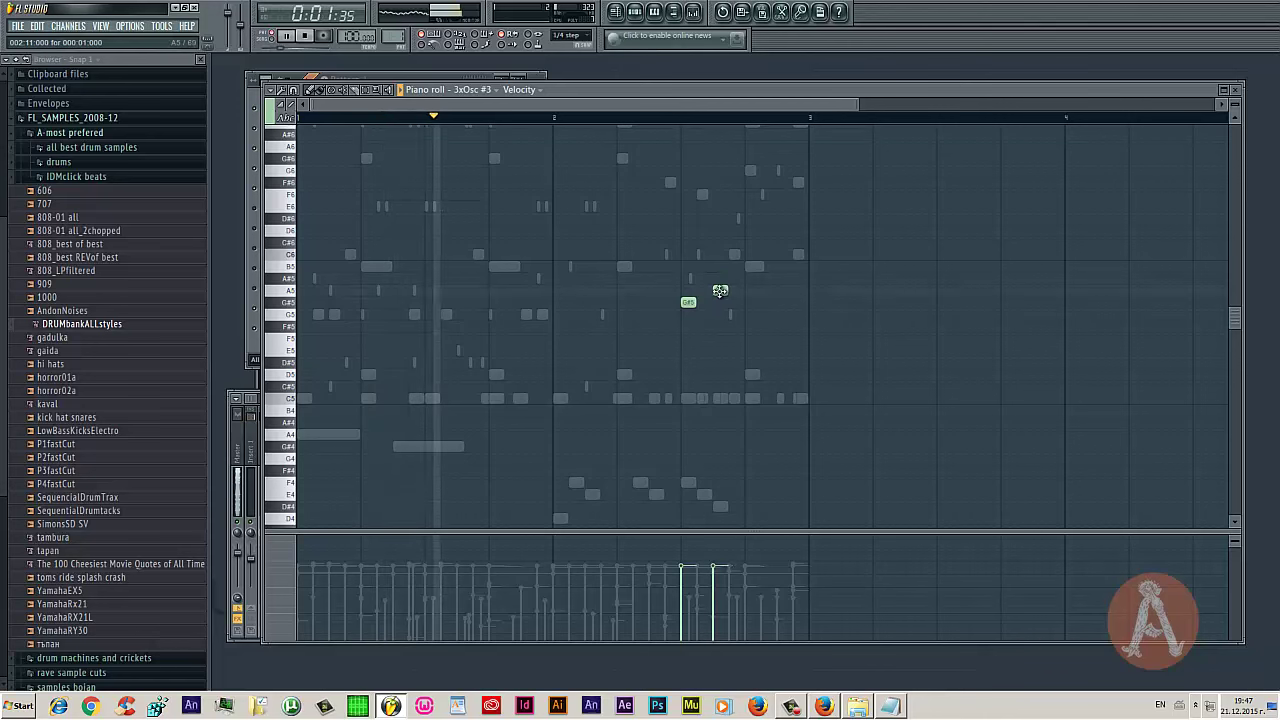
click(752, 326)
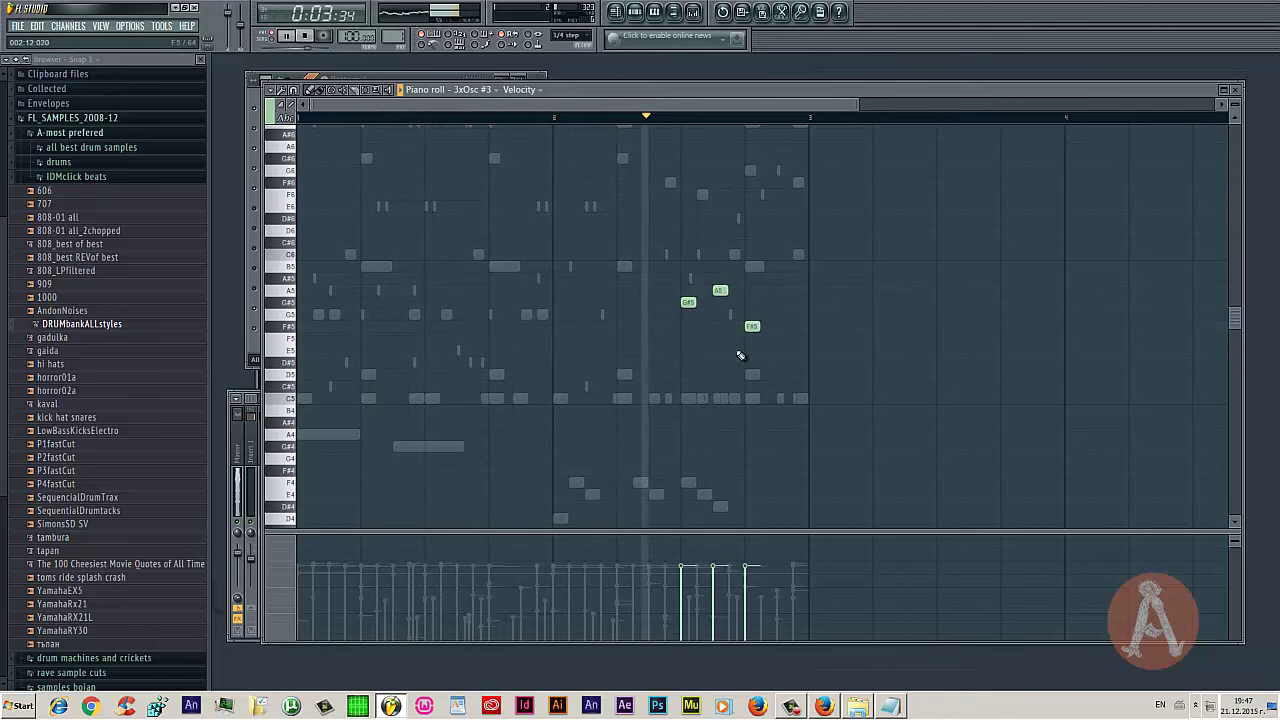
right_click(751, 330)
key(space)
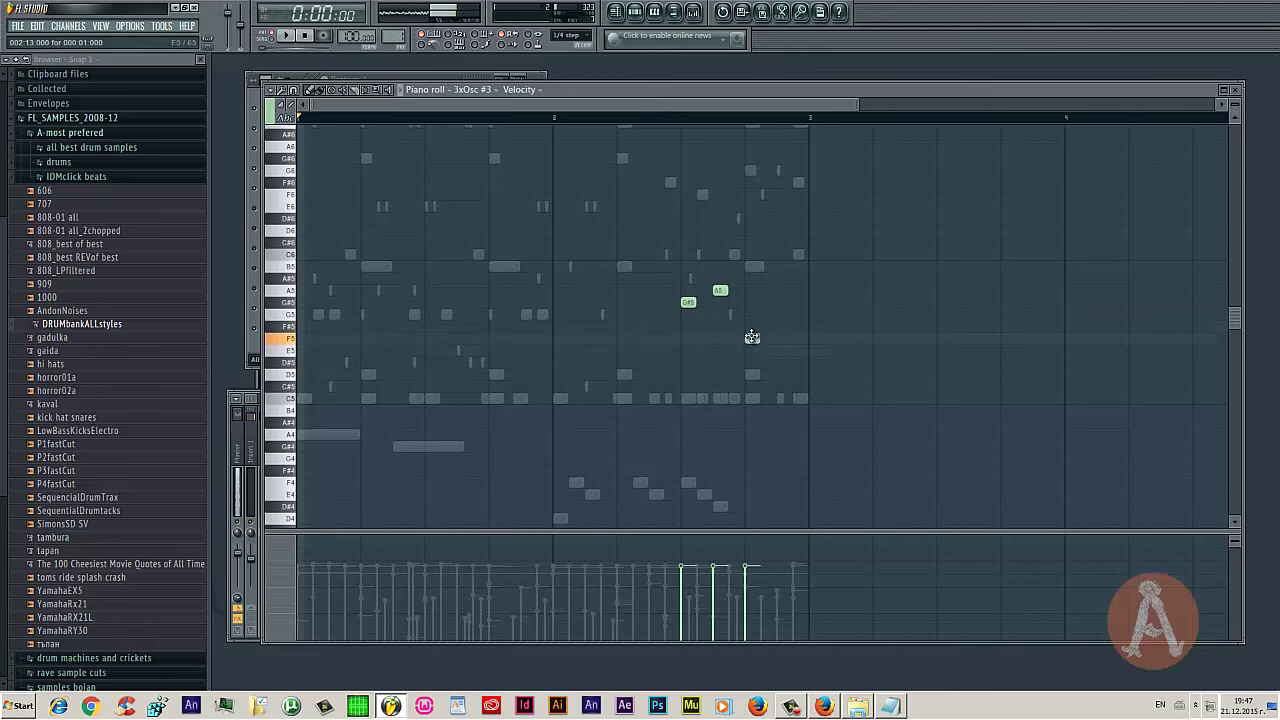
click(752, 339)
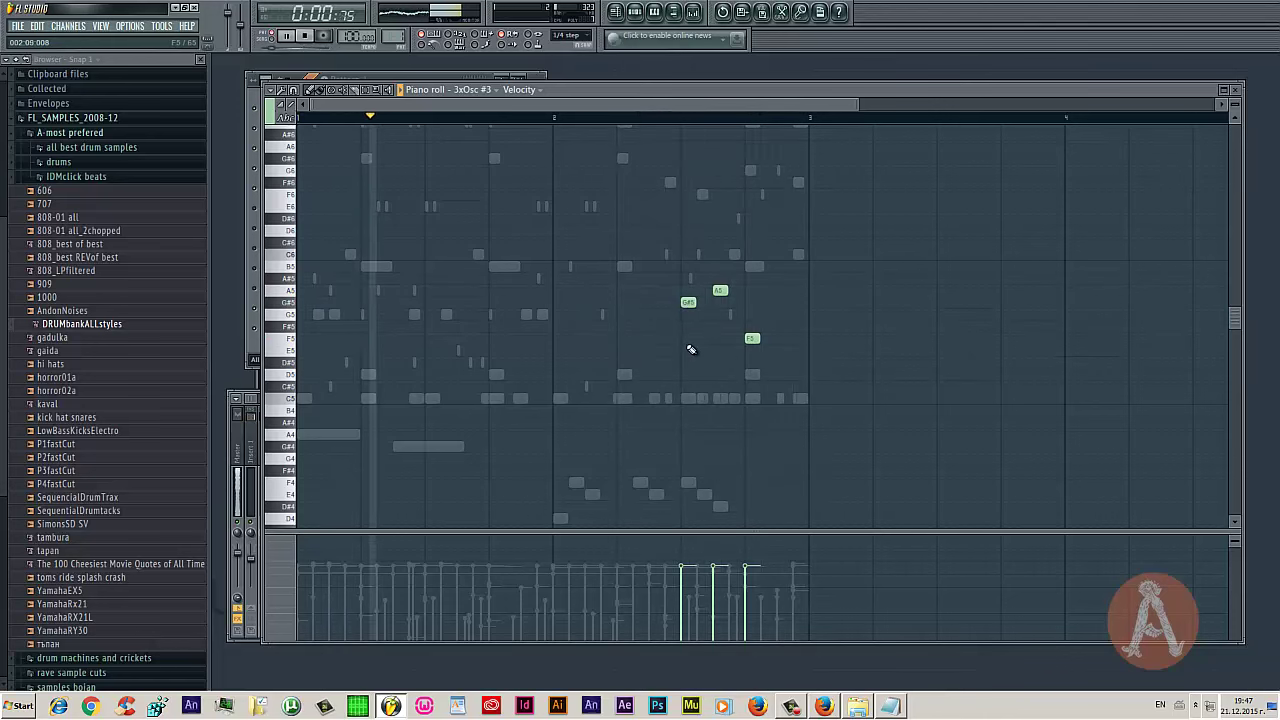
Copy the G#5, A5, F5 phrase to the start of bar 1 and repeat it directly after, auditioning the pattern
key(ctrl+v)
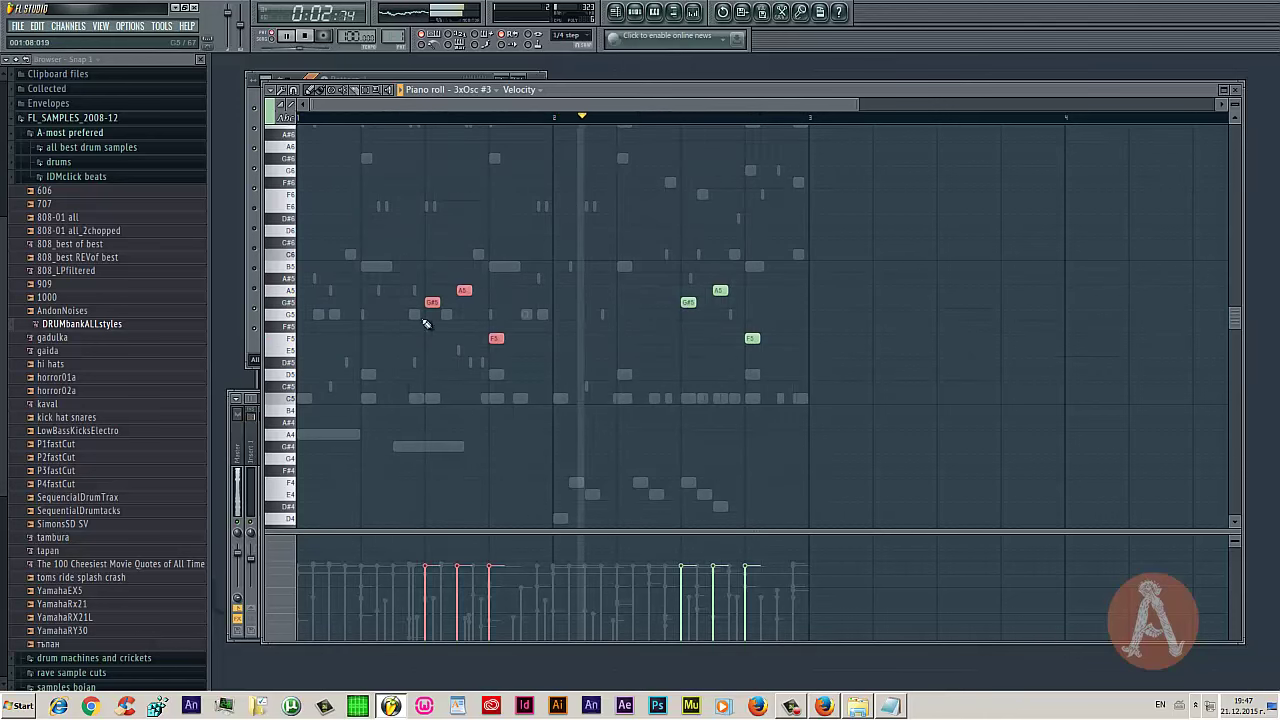
drag(432, 302, 337, 300)
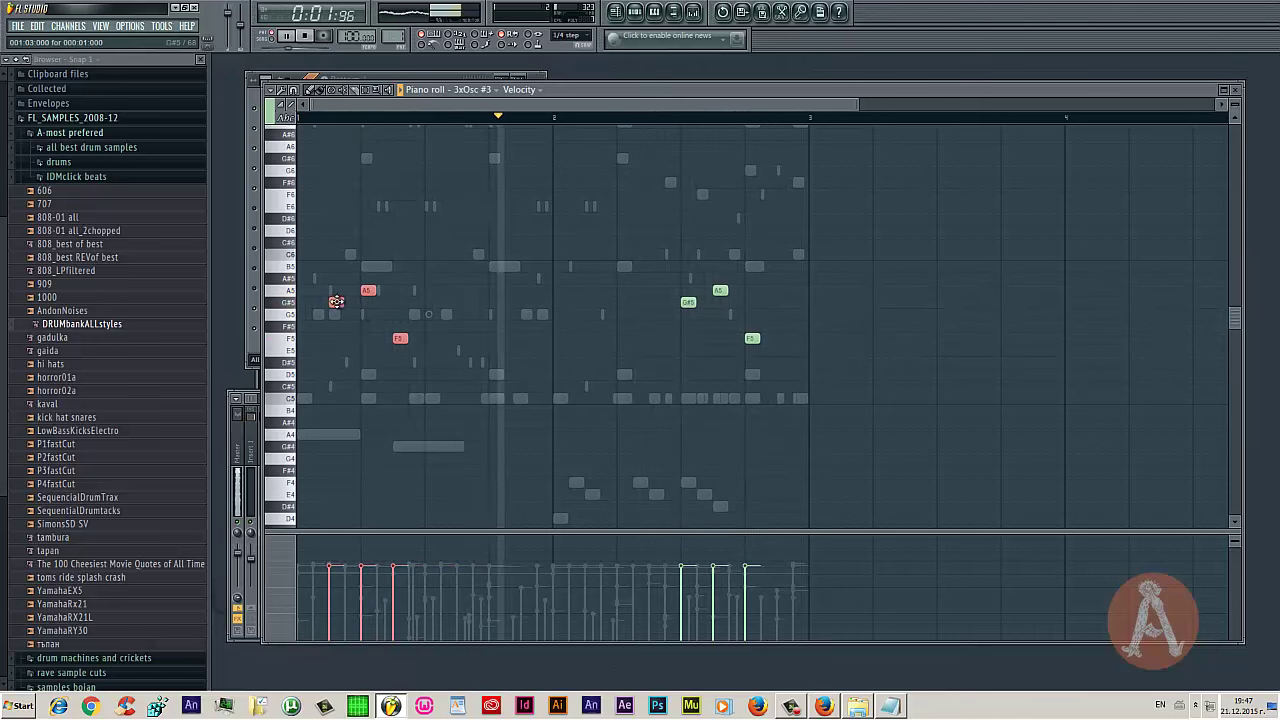
key(shift+Left)
key(shift+Left)
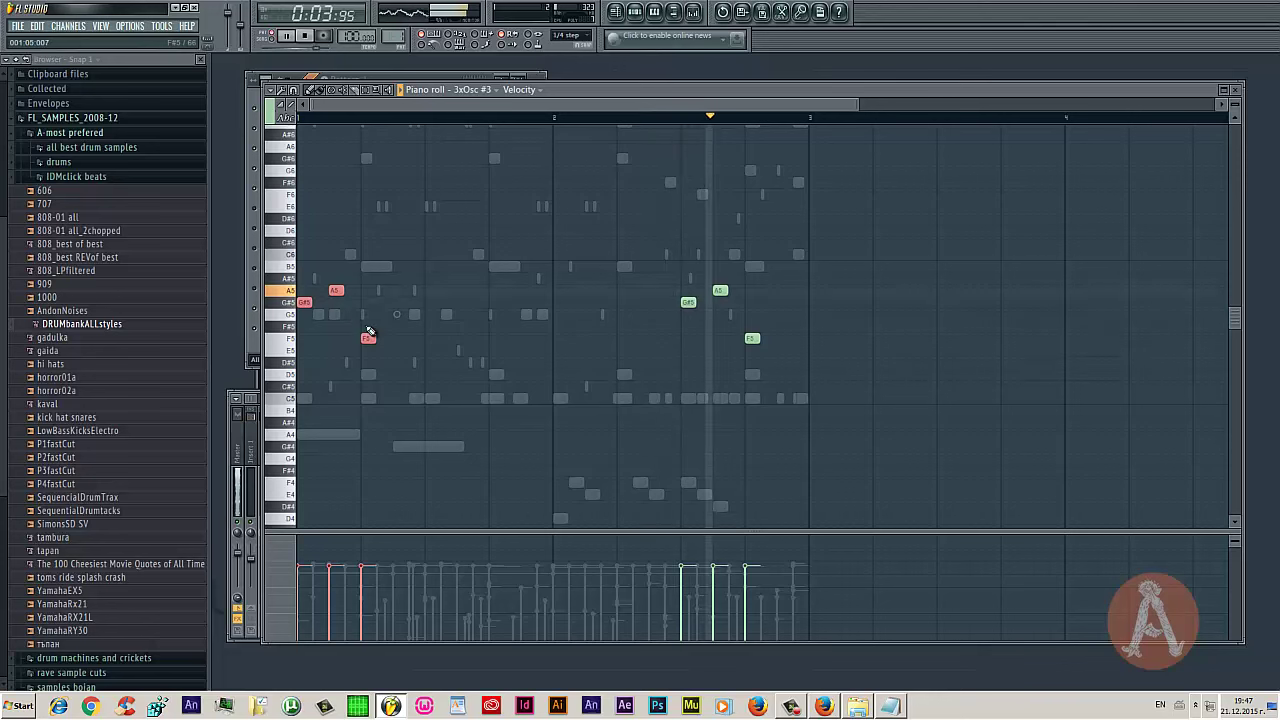
drag(305, 304, 398, 305)
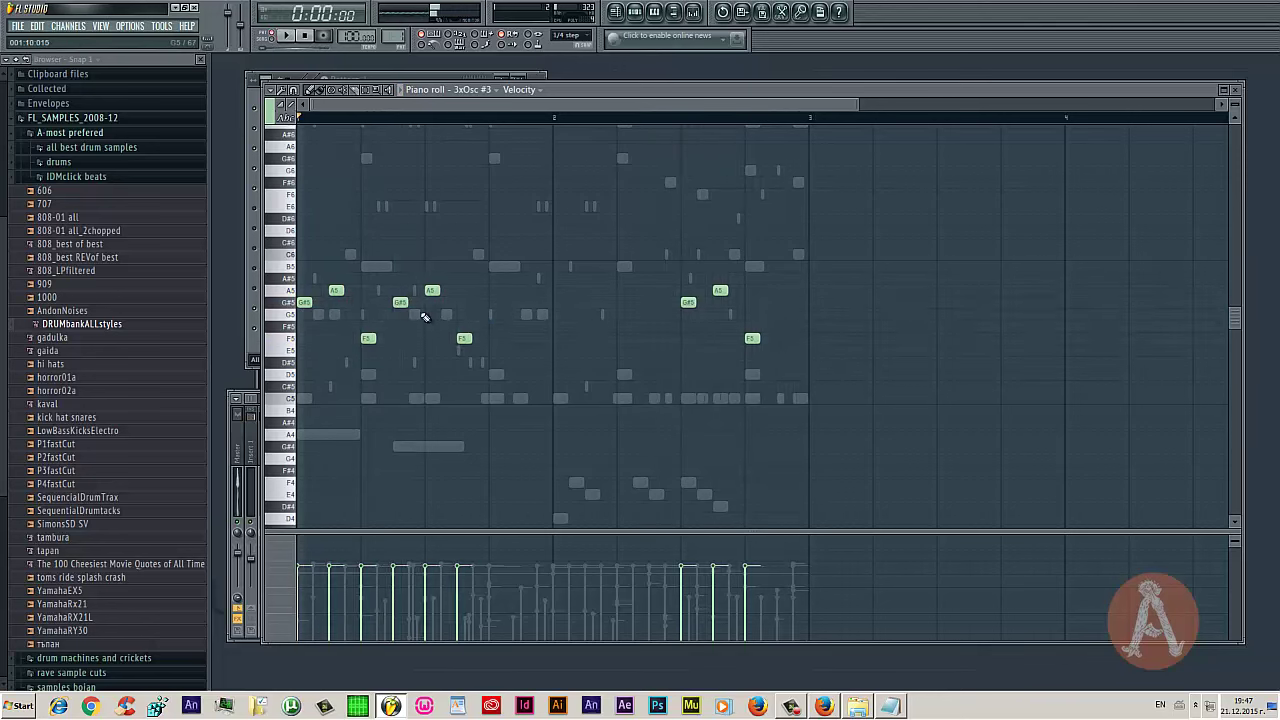
key(space)
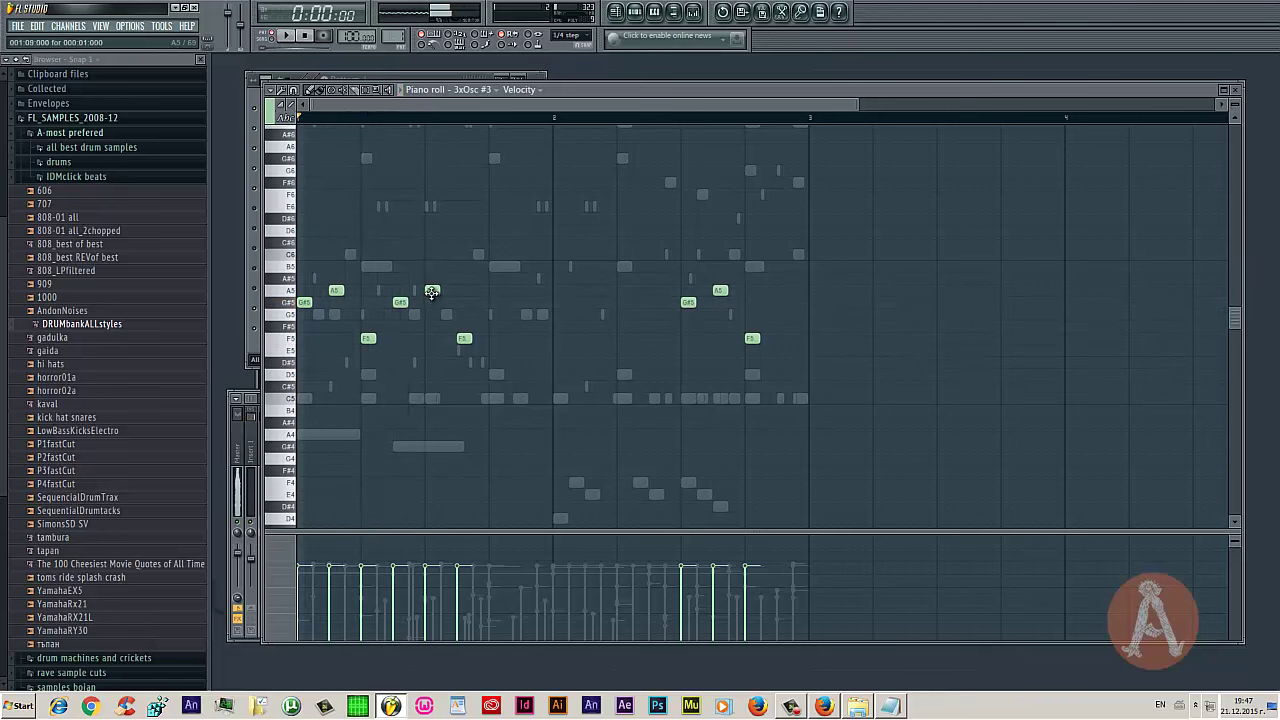
drag(428, 347, 432, 350)
key(space)
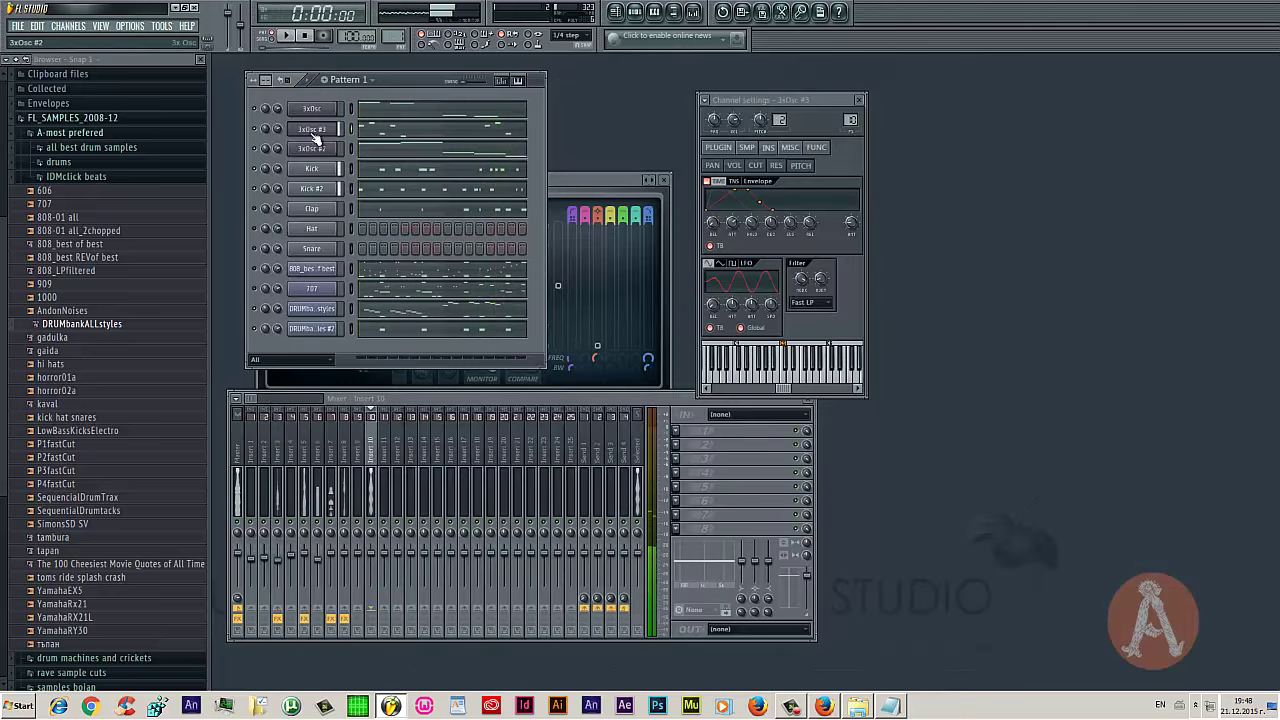
Add Fruity Delay 2 to the 3xOsc #3 channel's mixer track, Insert 10, and play the pattern
click(313, 131)
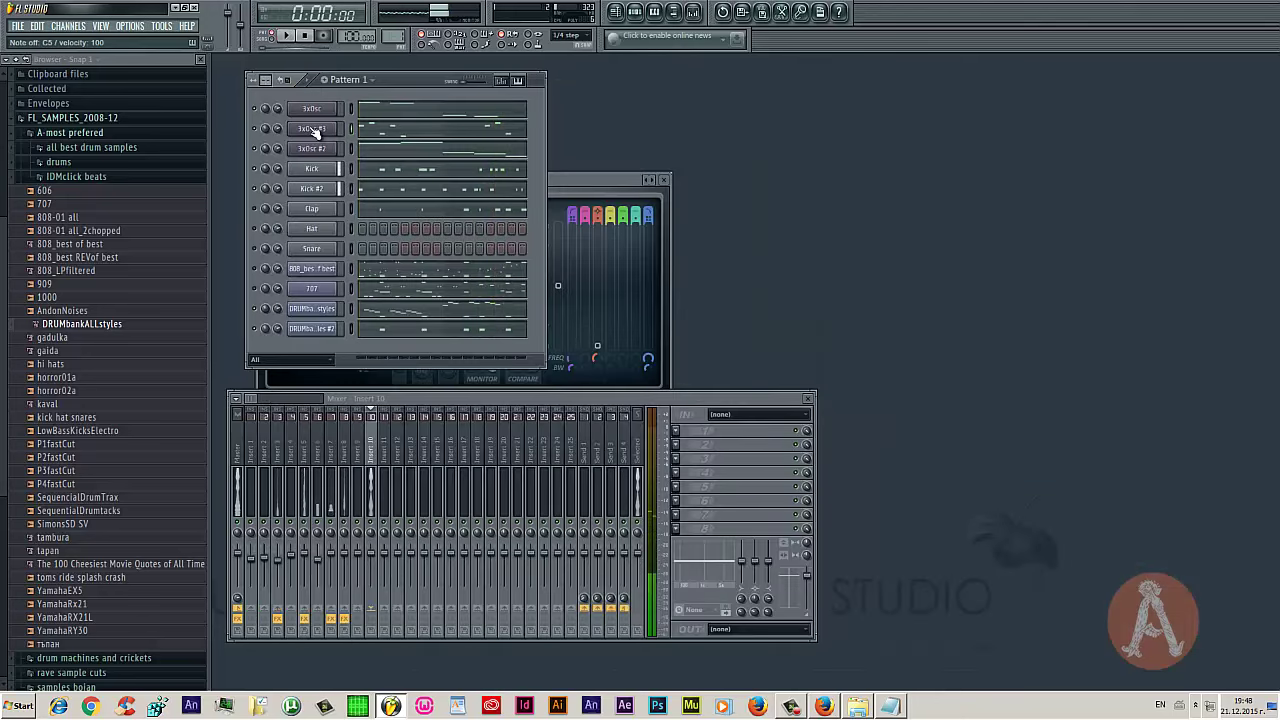
click(313, 131)
click(680, 466)
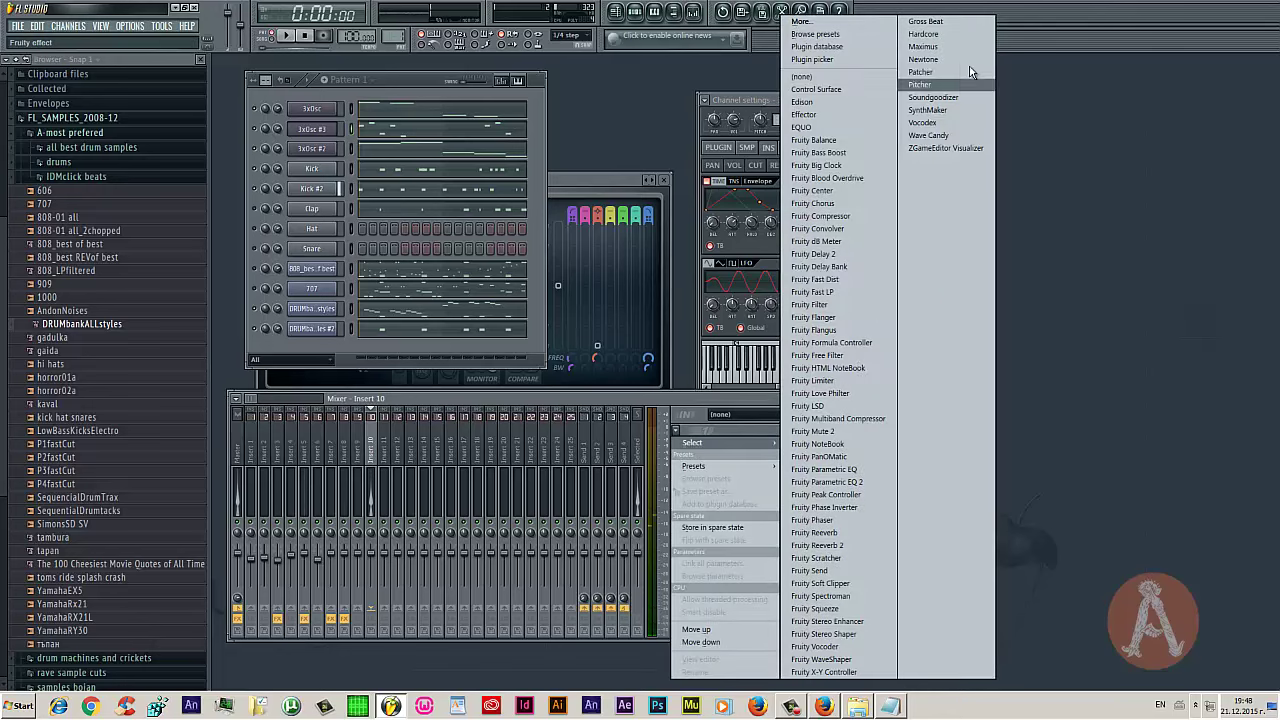
click(830, 254)
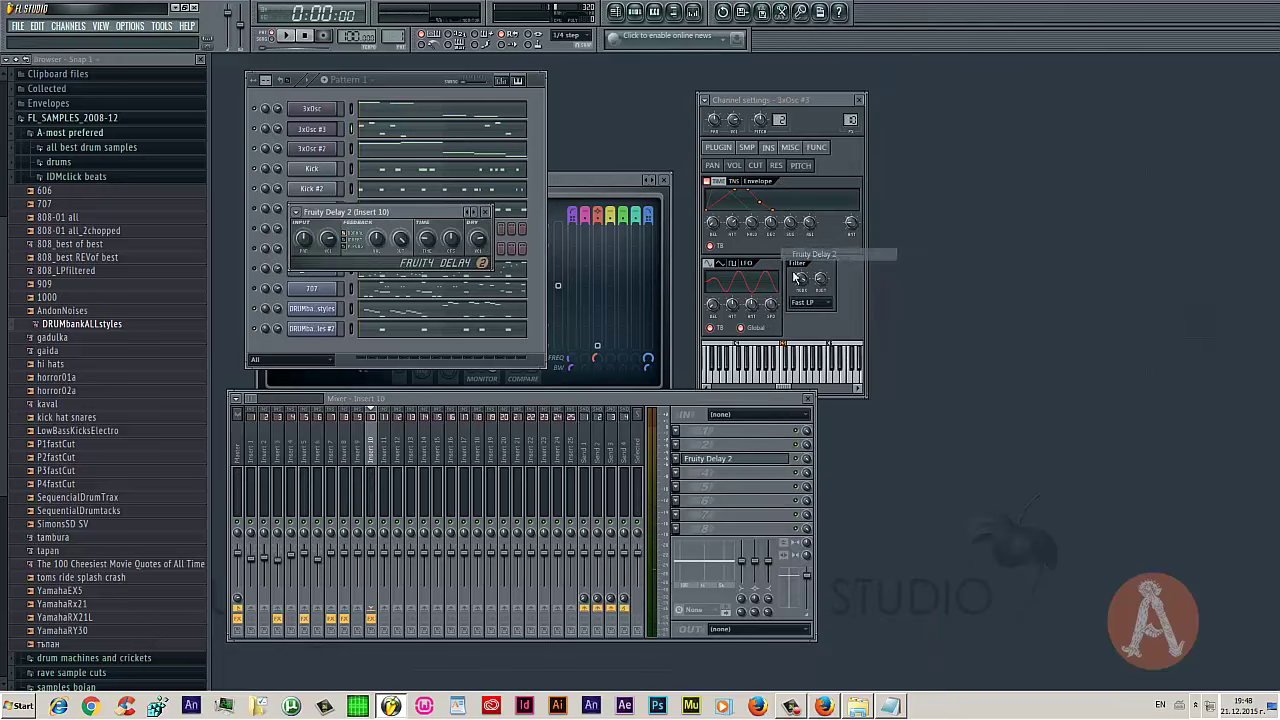
drag(428, 208, 434, 278)
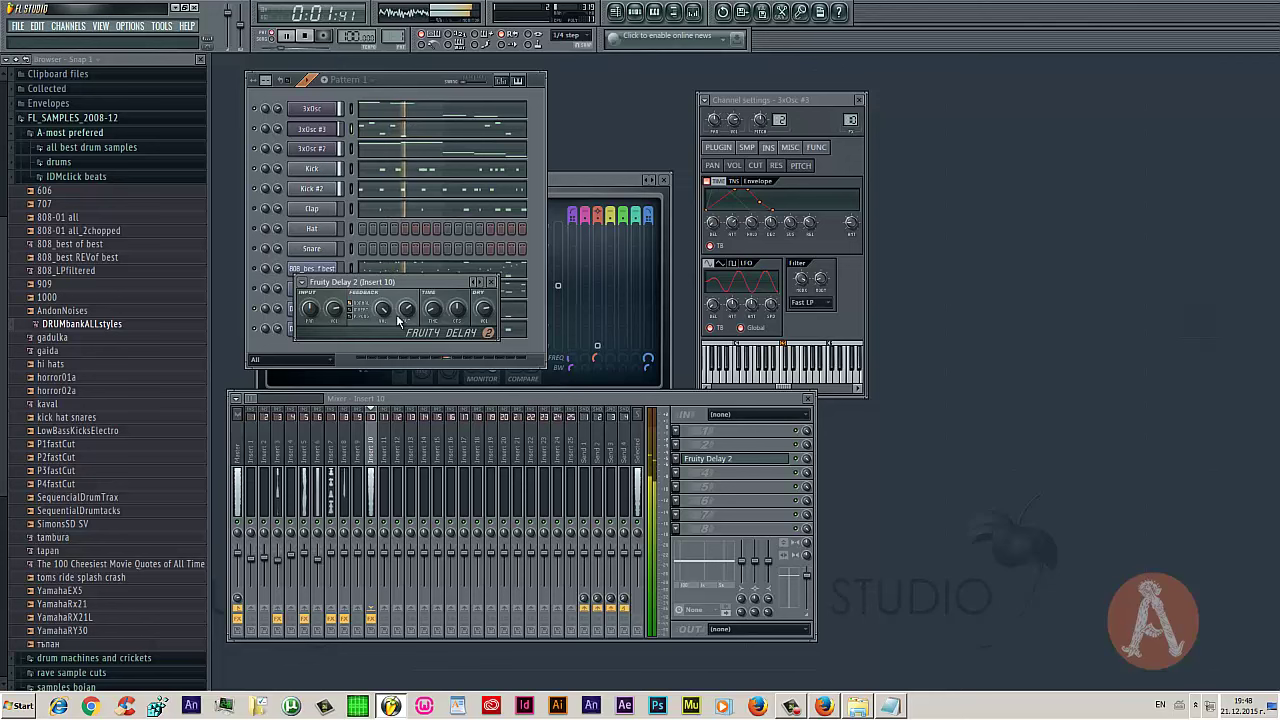
key(space)
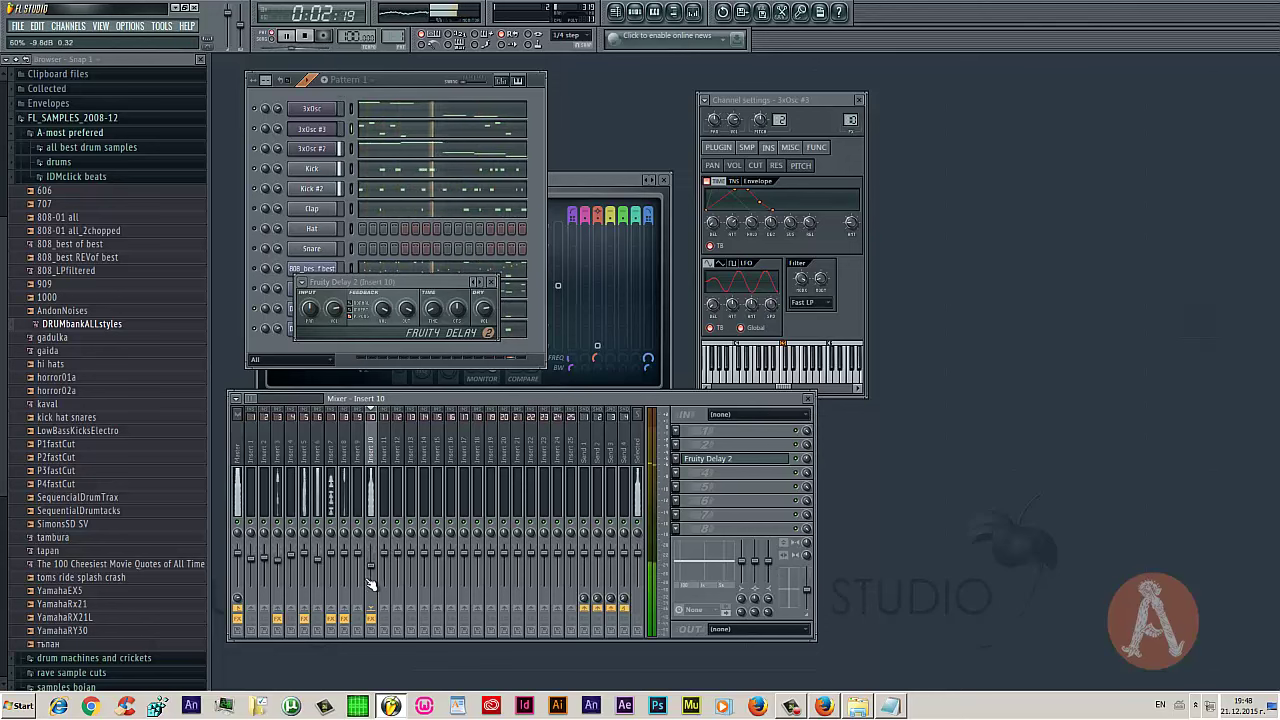
Lower the Insert 10 volume fader to about 60% while the pattern plays, moving the delay window aside
right_click(368, 470)
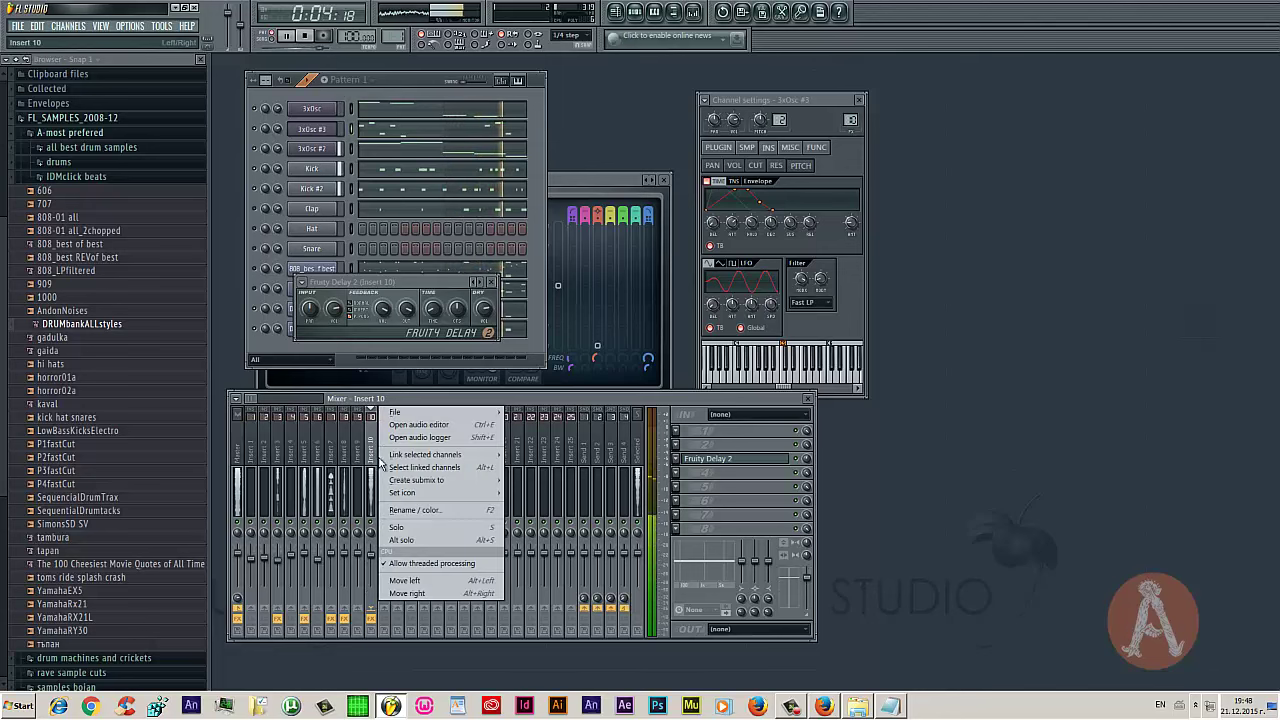
key(Escape)
drag(486, 283, 571, 252)
drag(370, 568, 372, 570)
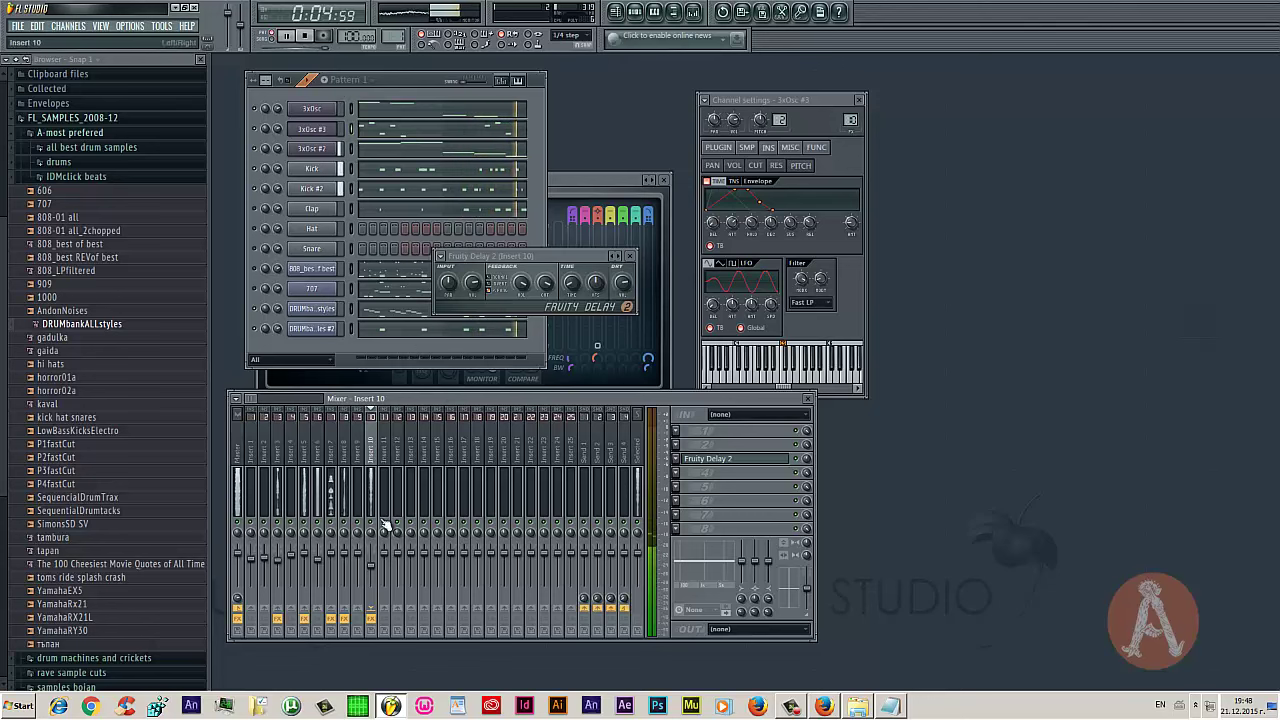
drag(373, 571, 375, 567)
key(space)
Add Fruity Reeverb 2 to mixer track Insert 1, which carries the 808_best of best channel
click(412, 80)
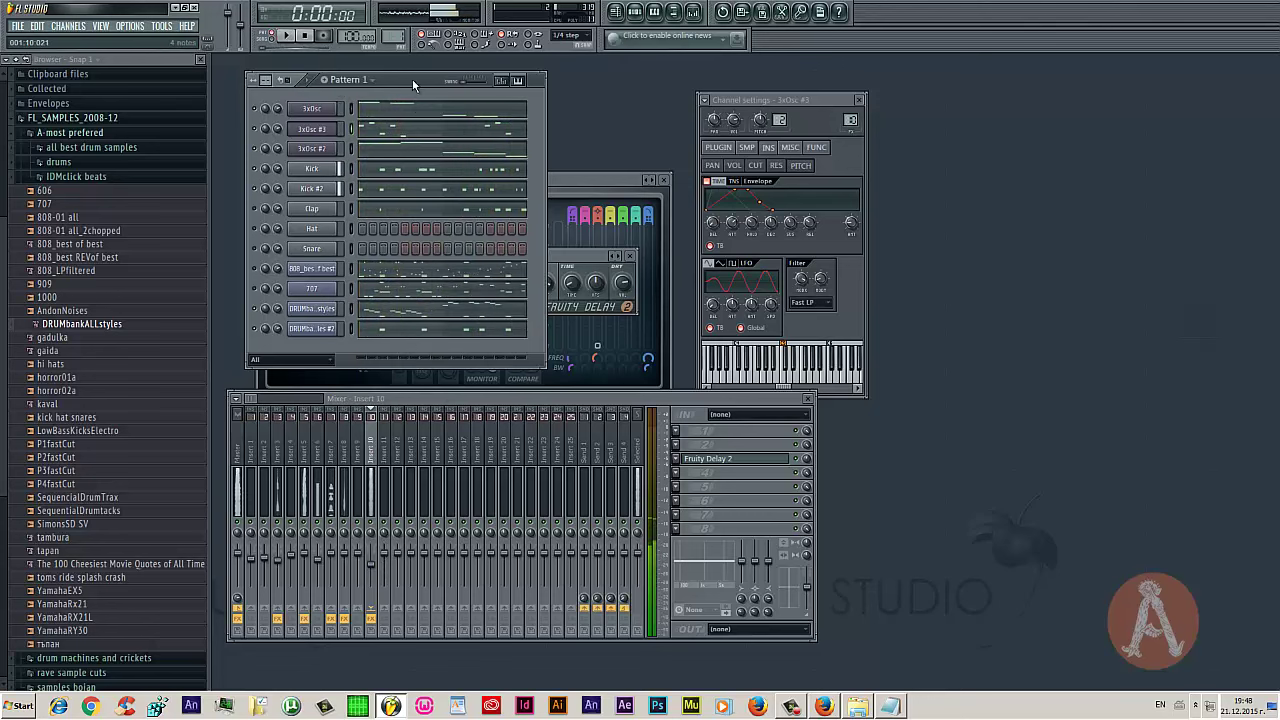
click(292, 269)
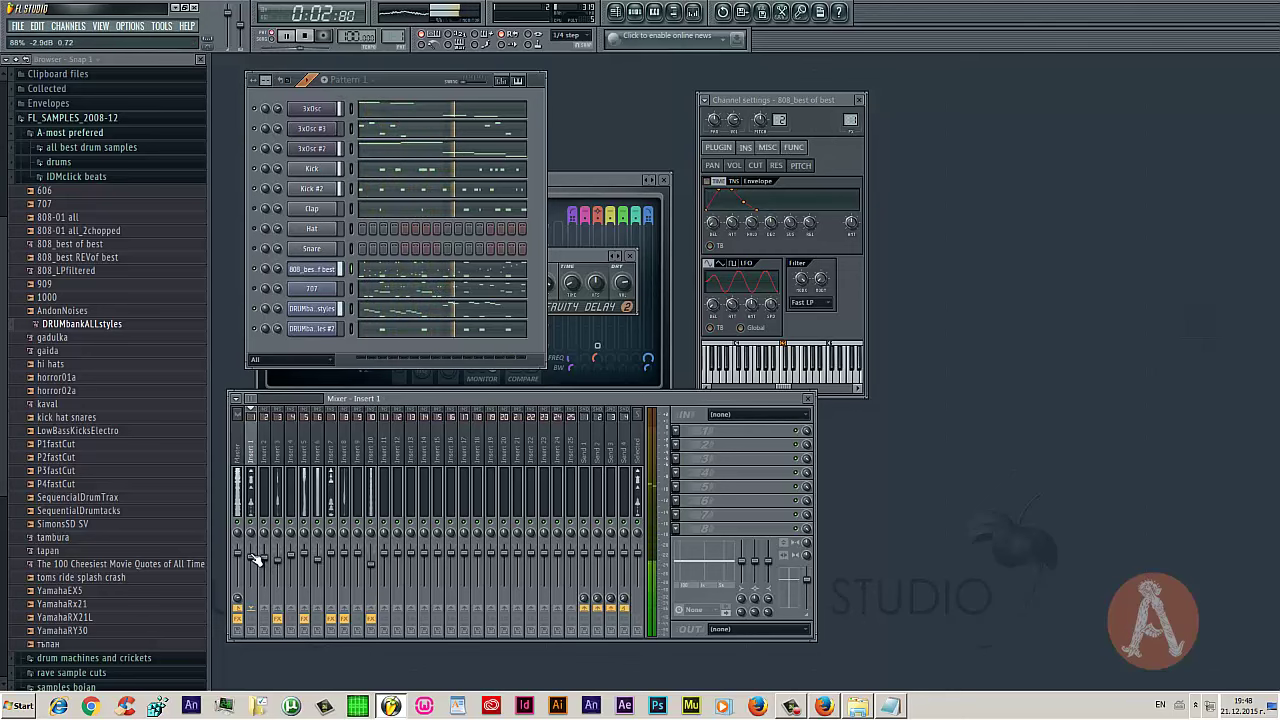
click(677, 431)
mouse_move(740, 442)
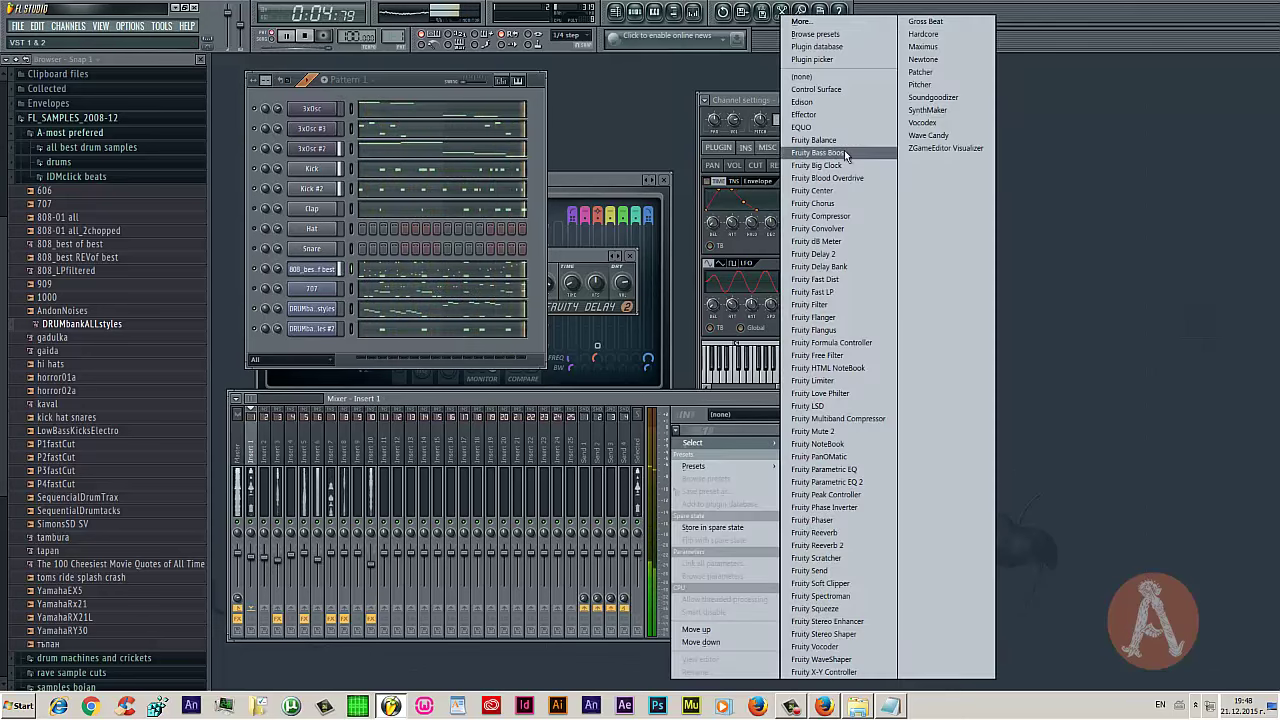
click(818, 545)
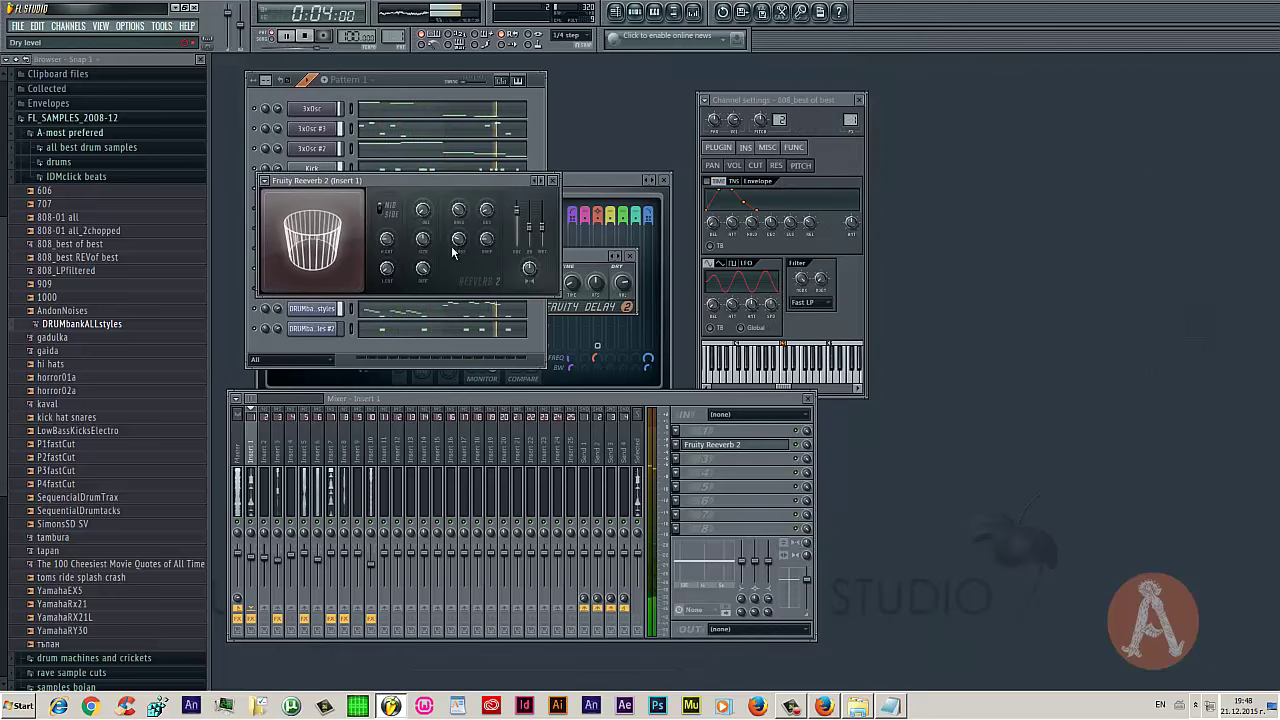
Move the Fruity Reeverb 2 window off the channel list, then solo 808_best of best and turn on the 707 channel
drag(380, 180, 554, 186)
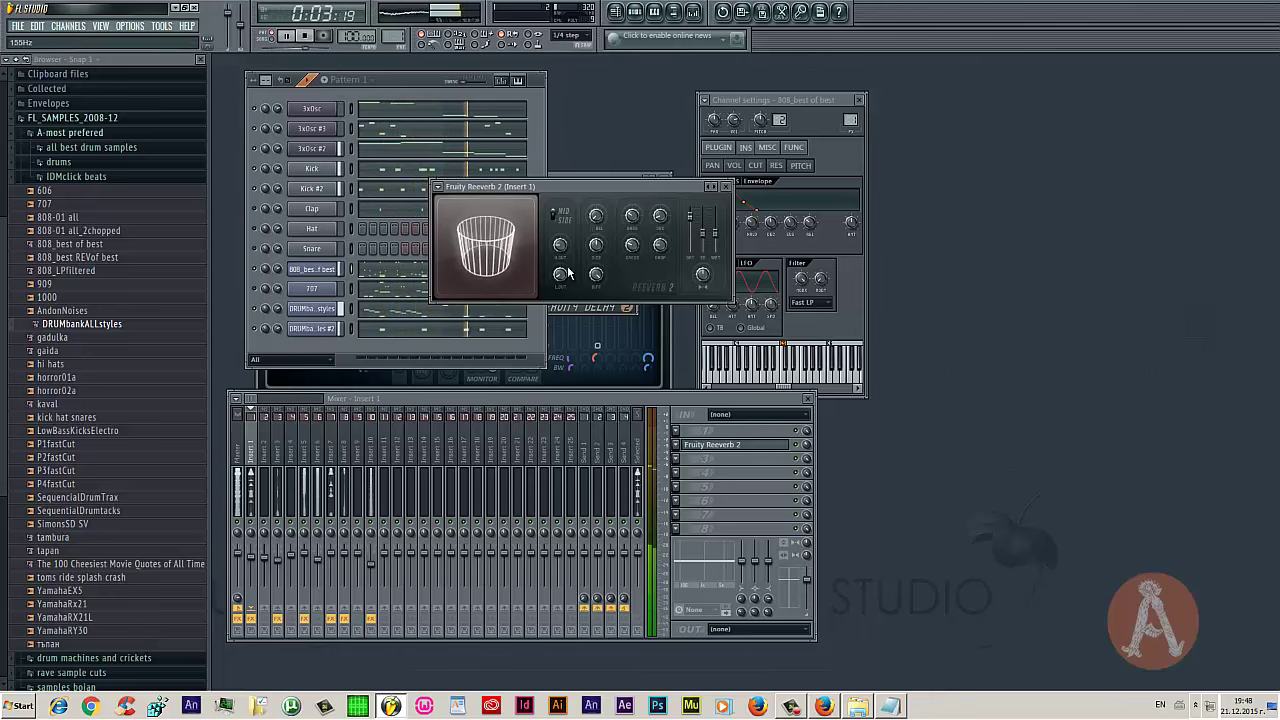
right_click(262, 269)
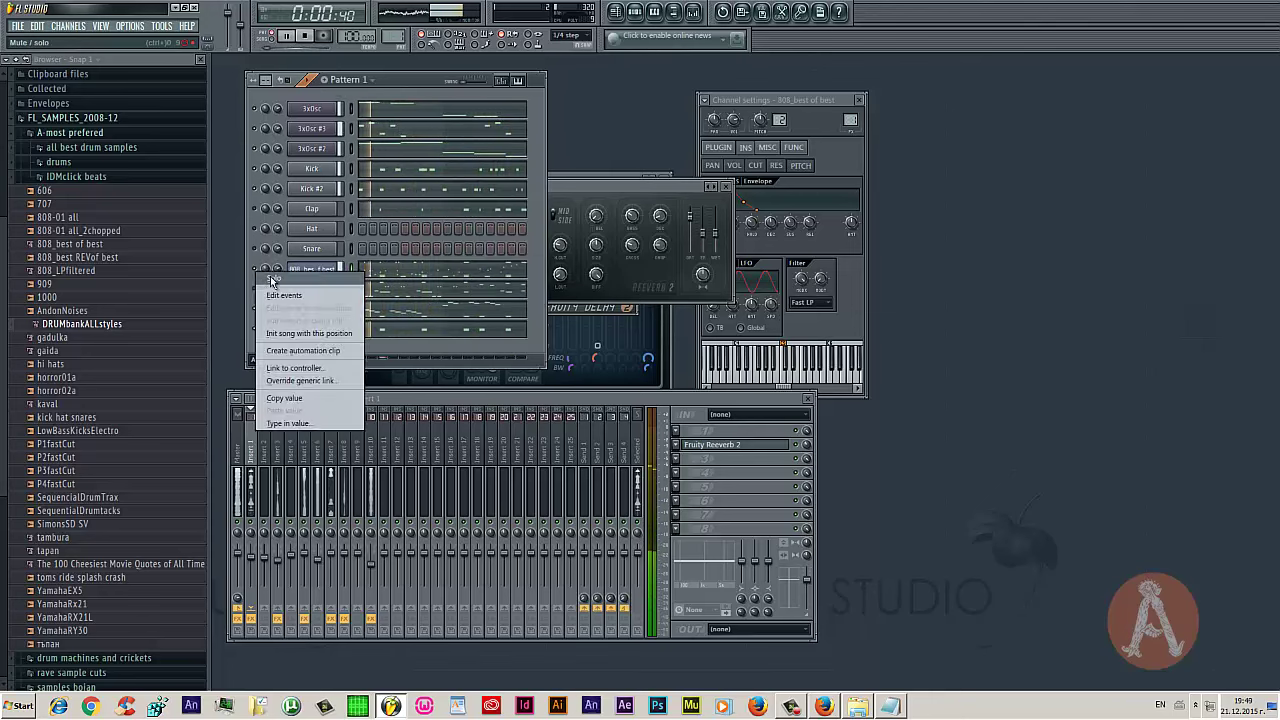
click(262, 289)
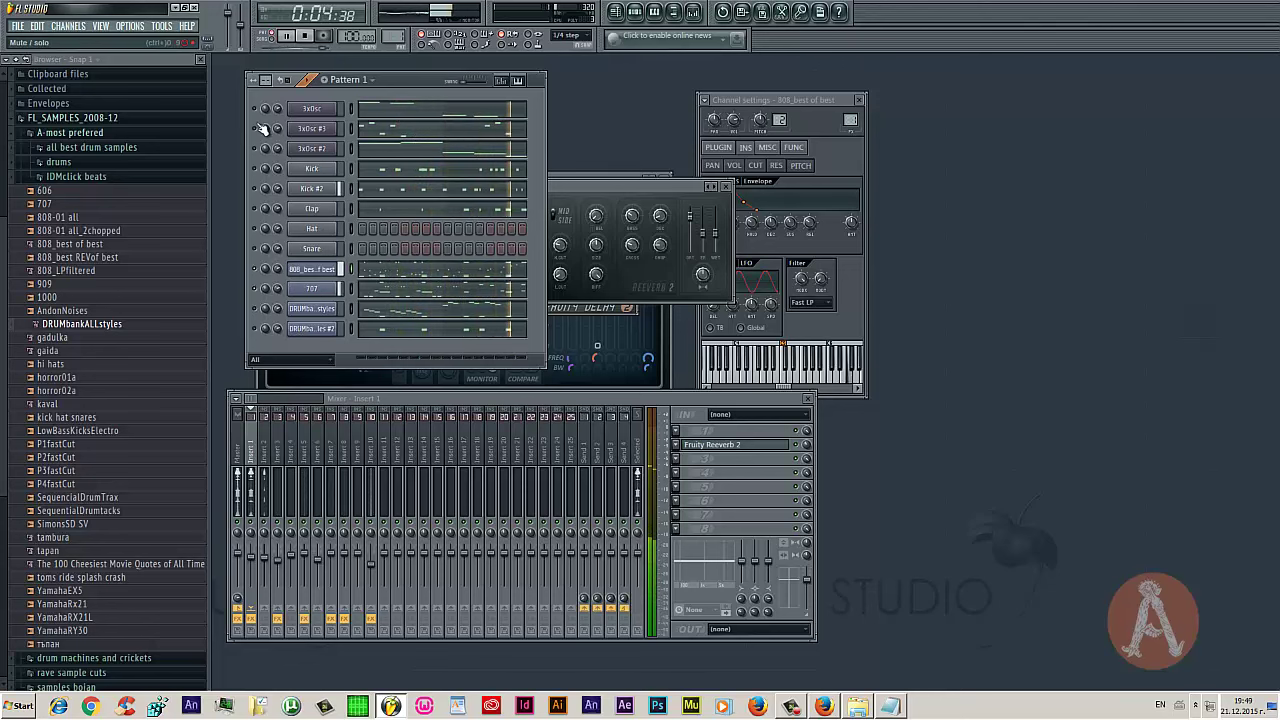
Bring up the 3xOsc #3 notes in the piano roll and draw note filter cutoff values for the first five notes
click(311, 130)
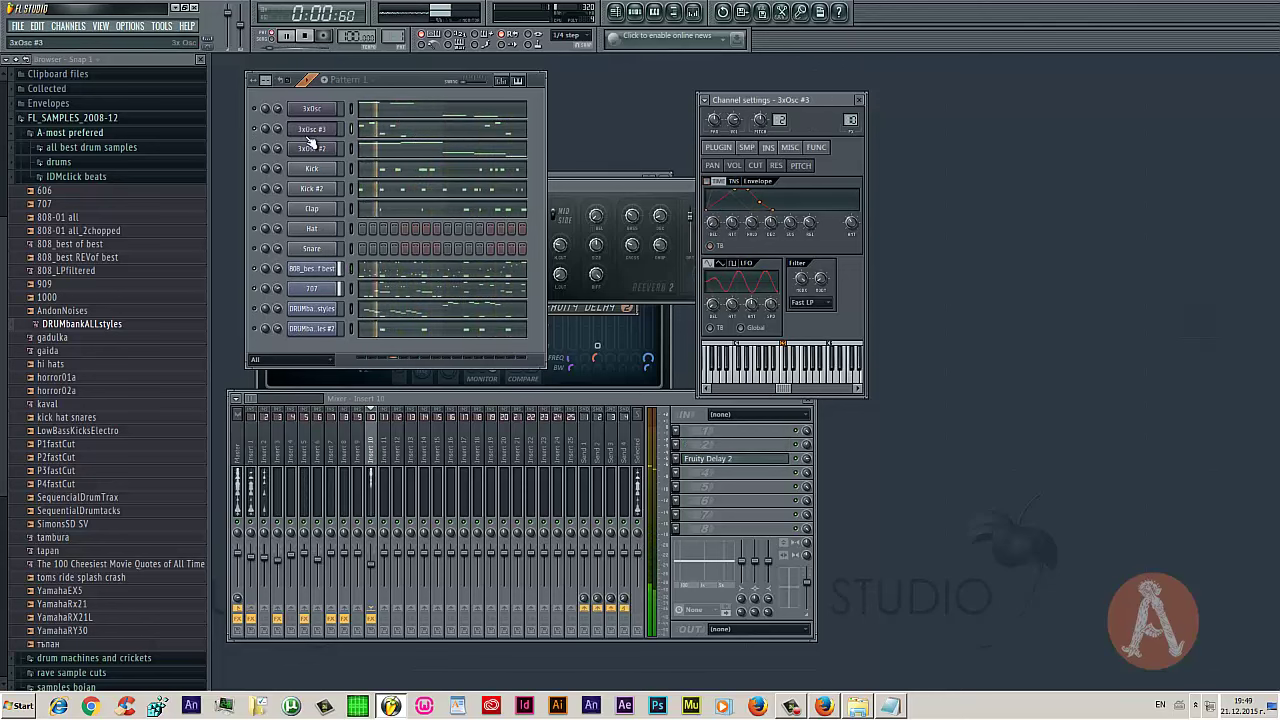
click(458, 130)
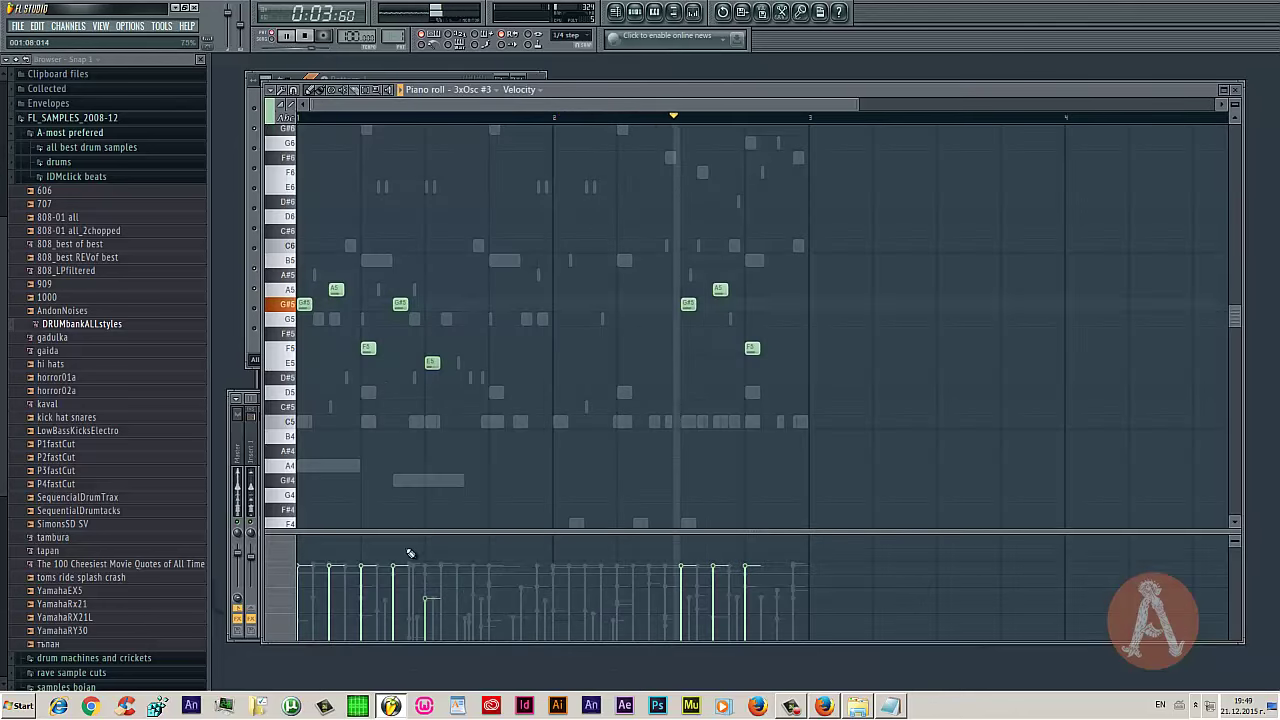
click(298, 557)
click(385, 574)
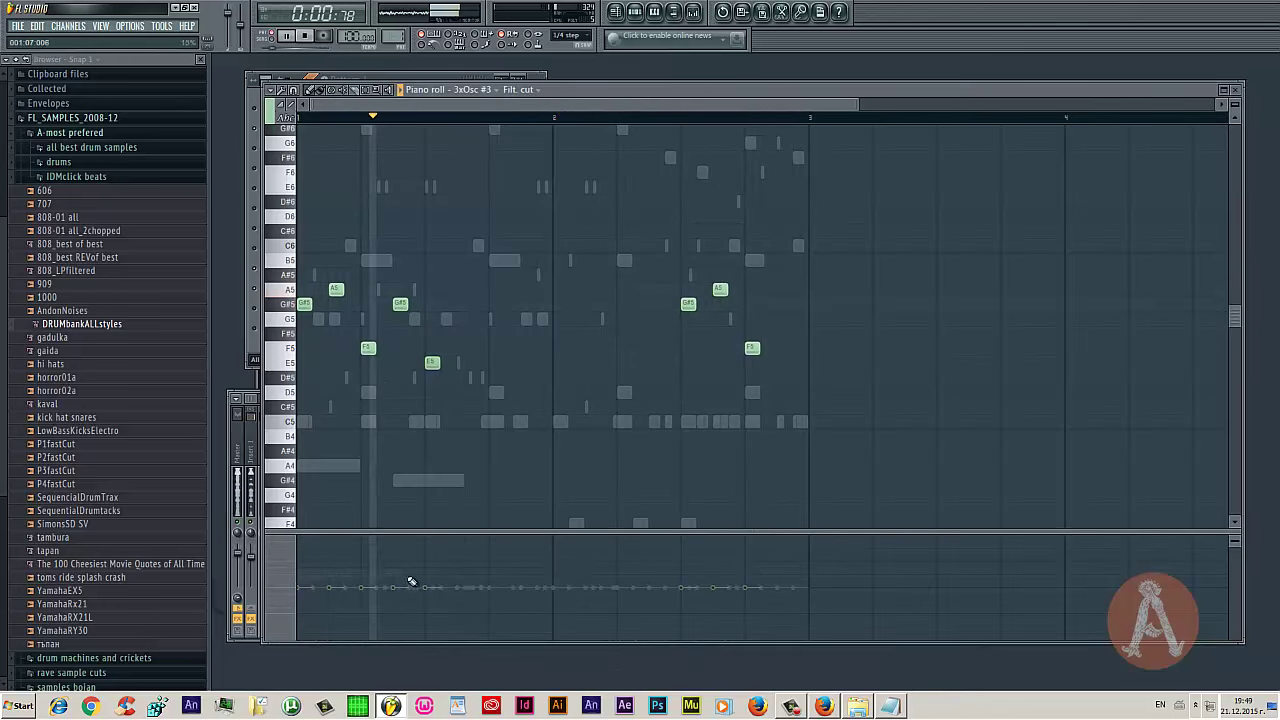
click(423, 567)
Draw raised note filter resonance values across the first five 3xOsc #3 notes
click(302, 566)
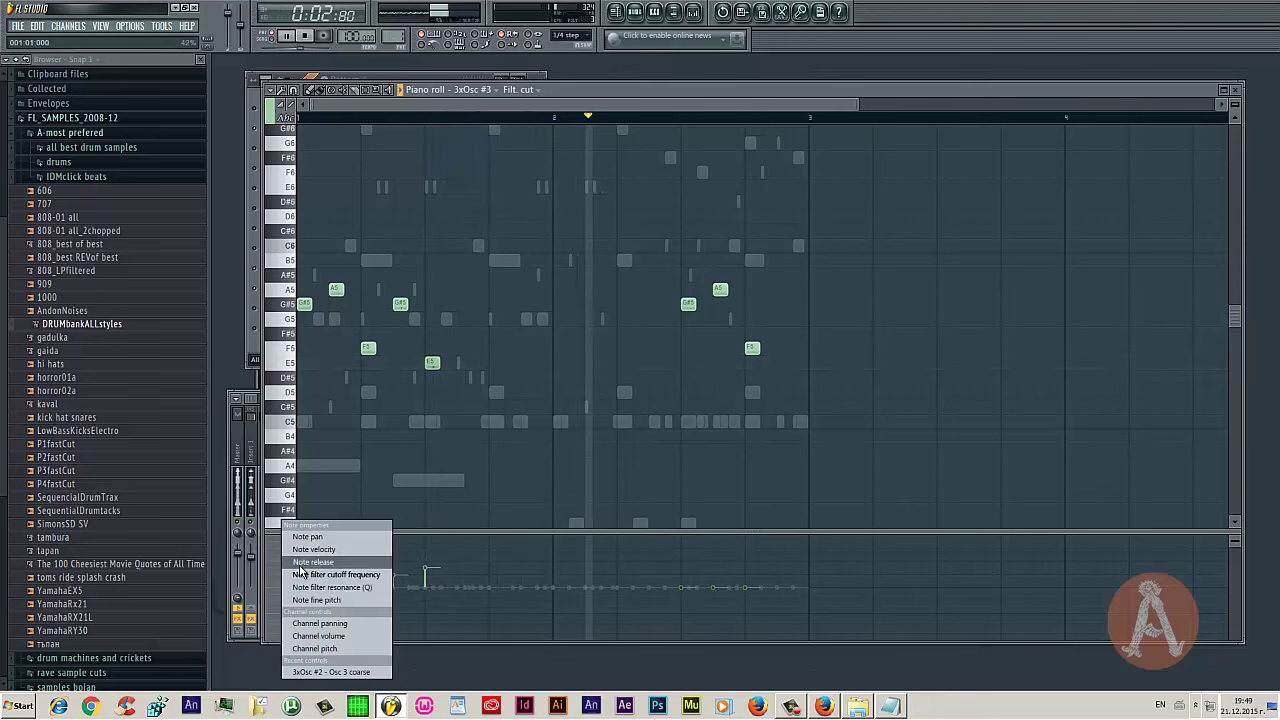
click(332, 587)
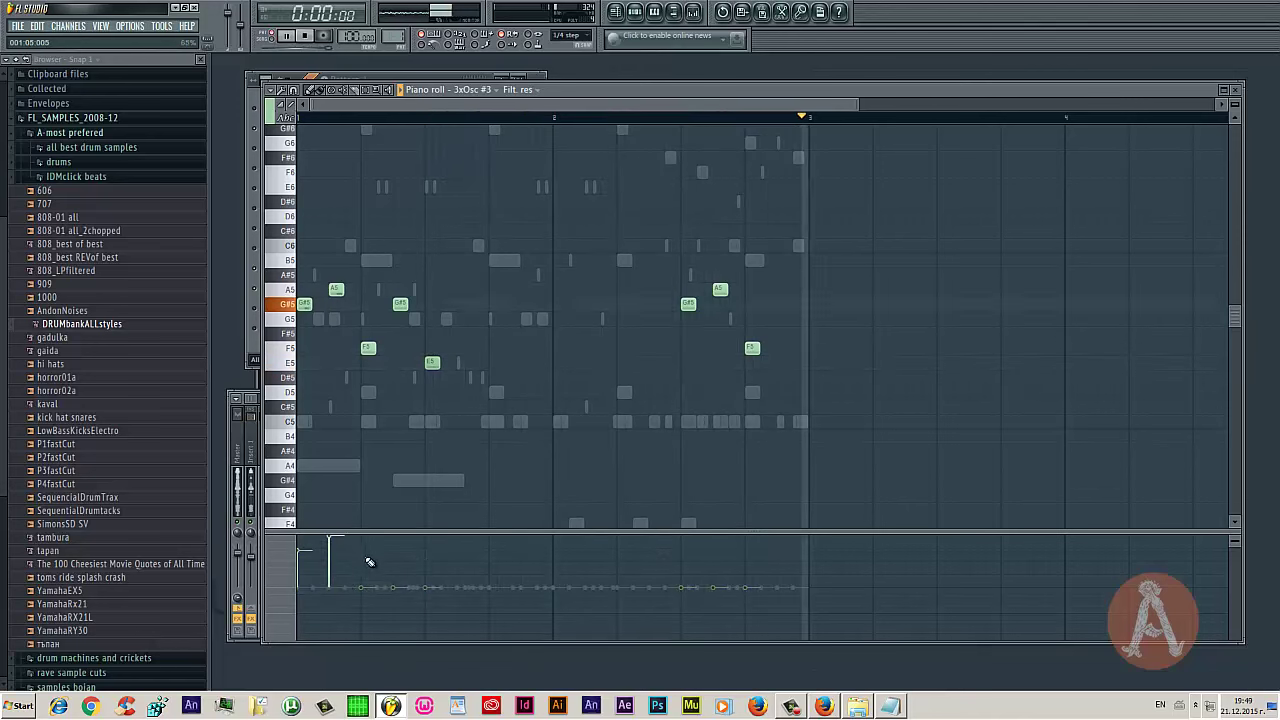
mouse_move(314, 563)
mouse_down()
mouse_move(329, 580)
mouse_move(425, 557)
mouse_up()
Redraw the note filter cutoff of the opening notes as a slope falling below centre on the fifth note
click(302, 566)
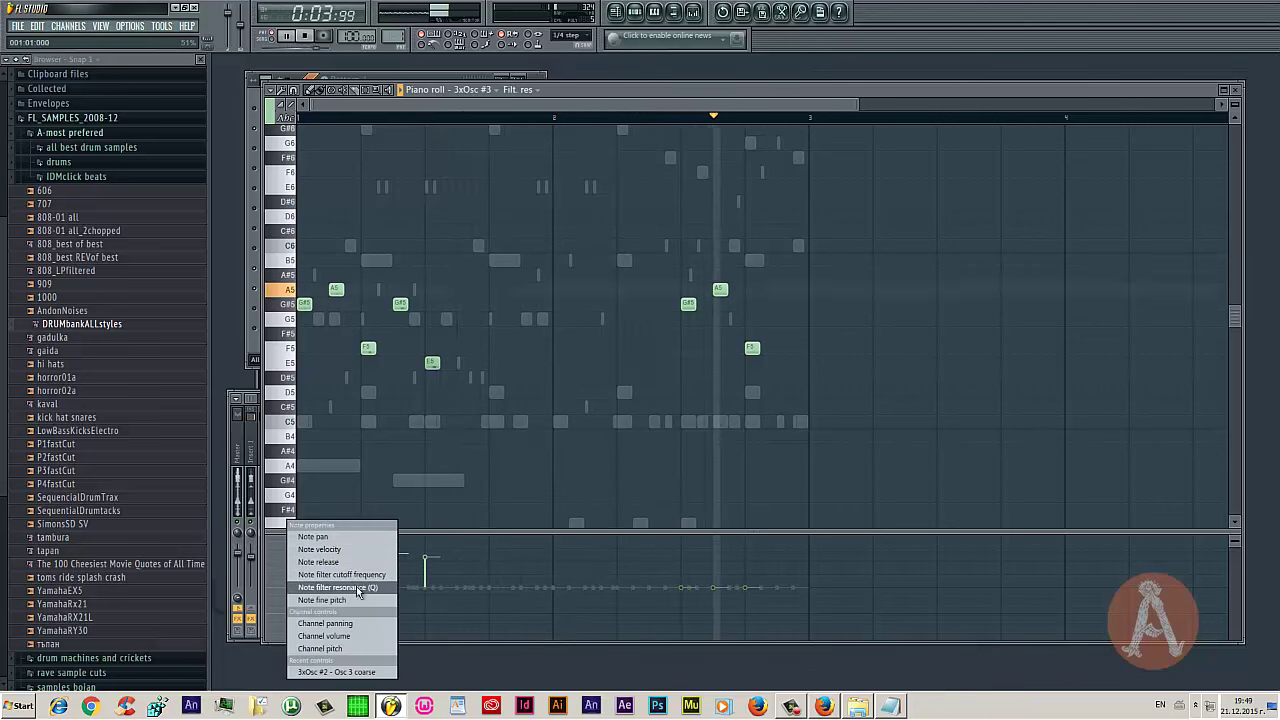
click(341, 574)
mouse_move(317, 577)
mouse_down()
mouse_move(365, 570)
mouse_move(407, 601)
mouse_up()
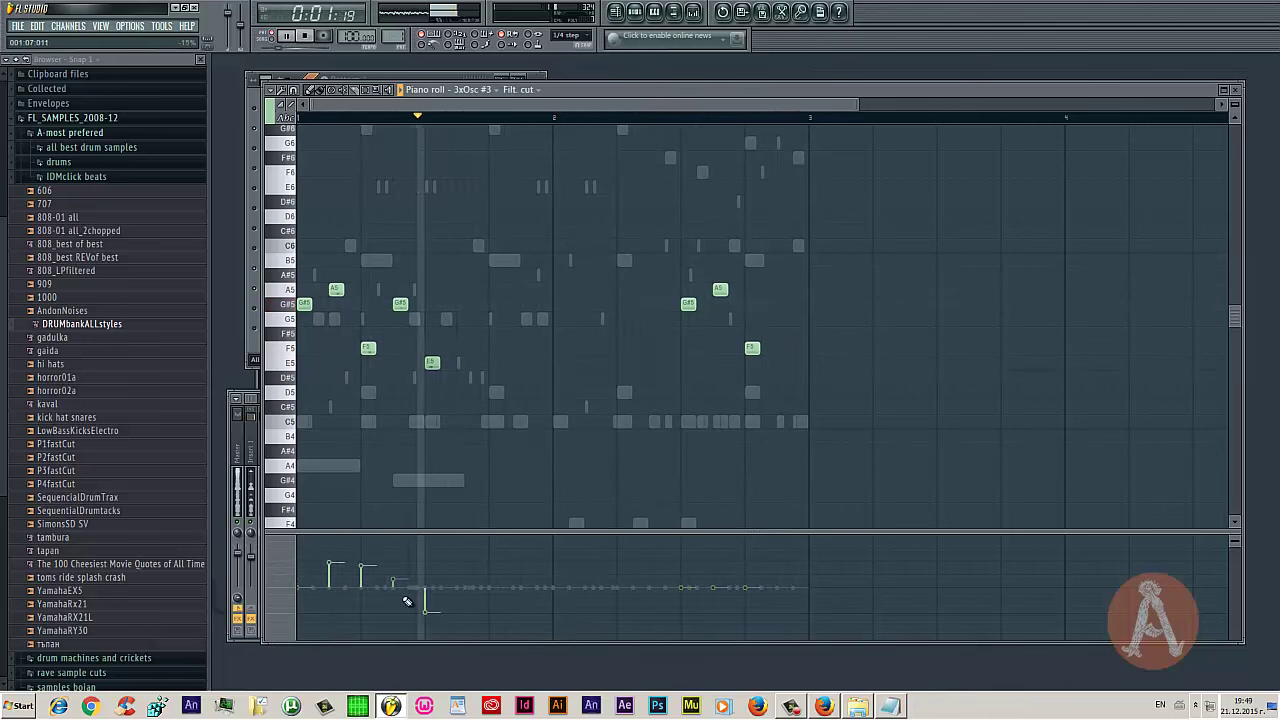
Even out the note filter resonance of the first five notes at a high level
click(298, 578)
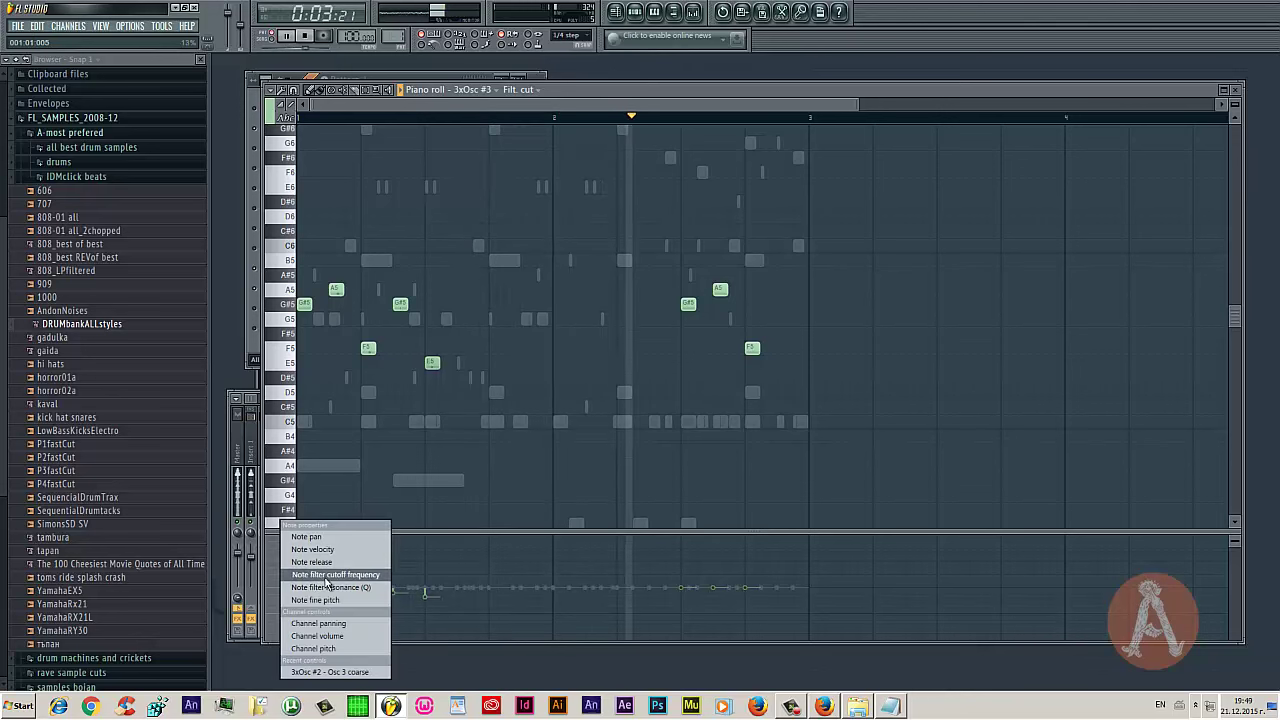
click(326, 587)
drag(297, 552, 426, 546)
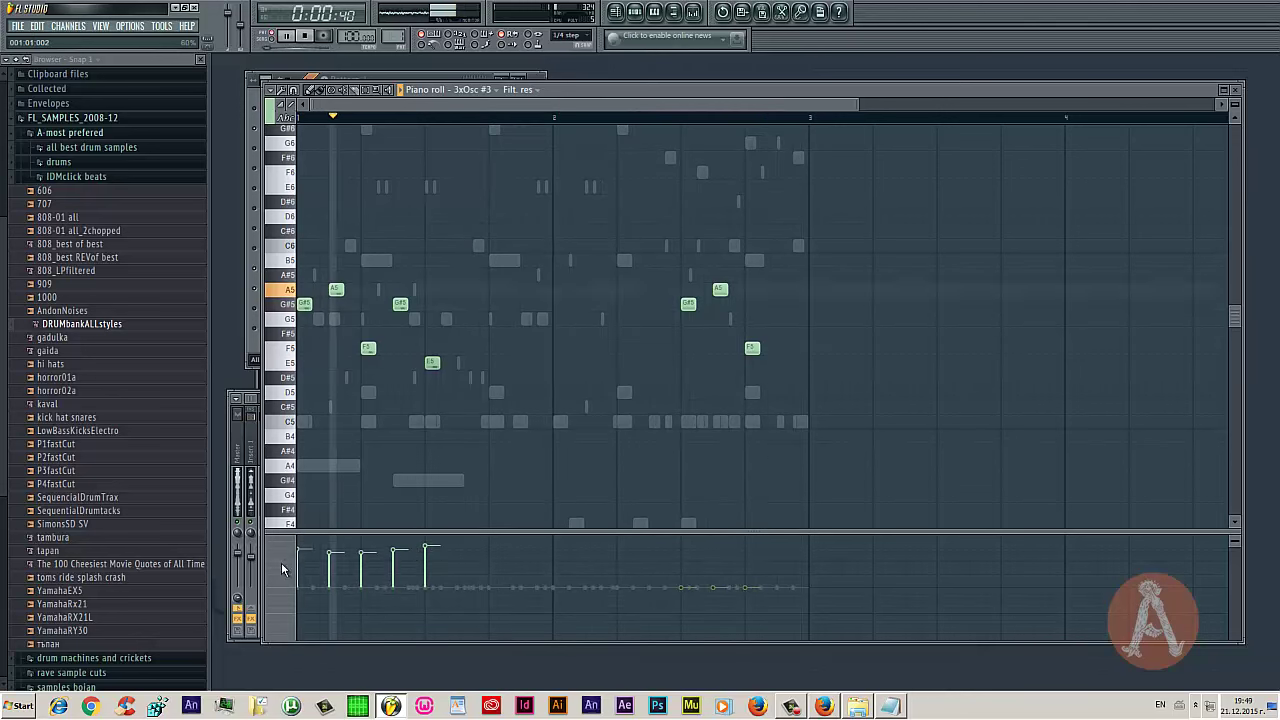
Reshape the note filter cutoff across all 3xOsc #3 notes, falling over the first group and raised on the last three
click(283, 569)
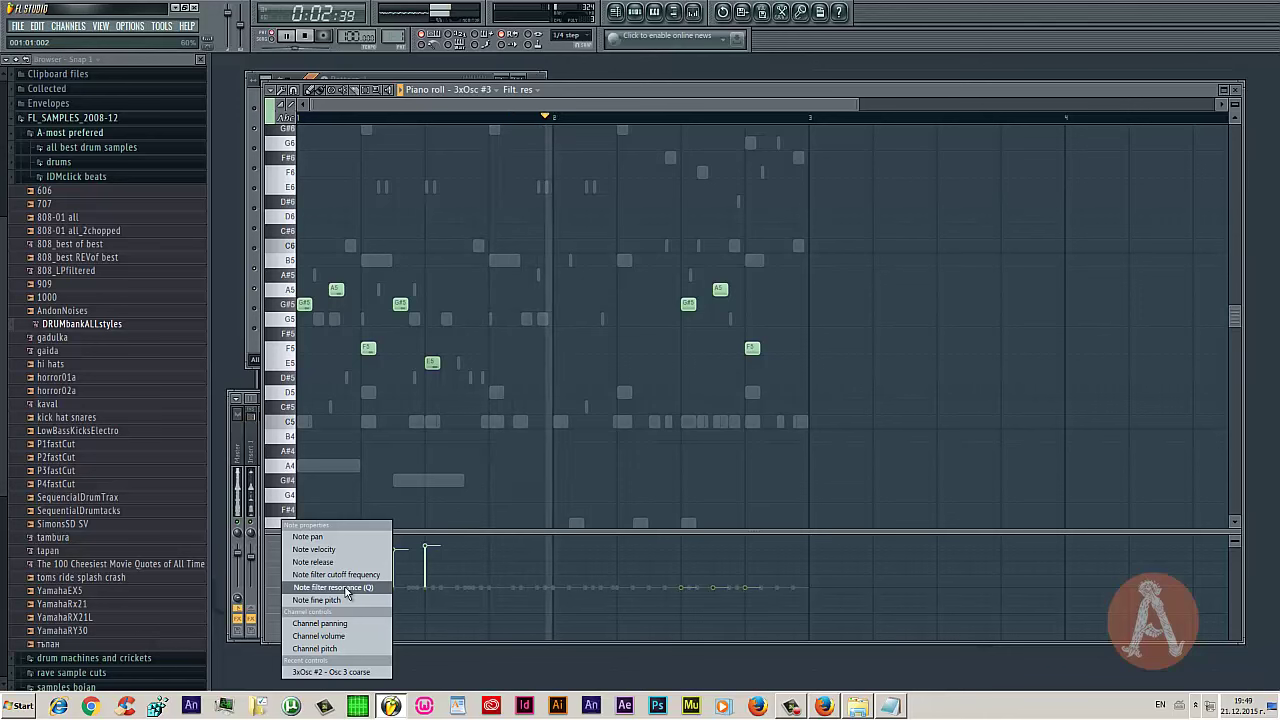
click(336, 574)
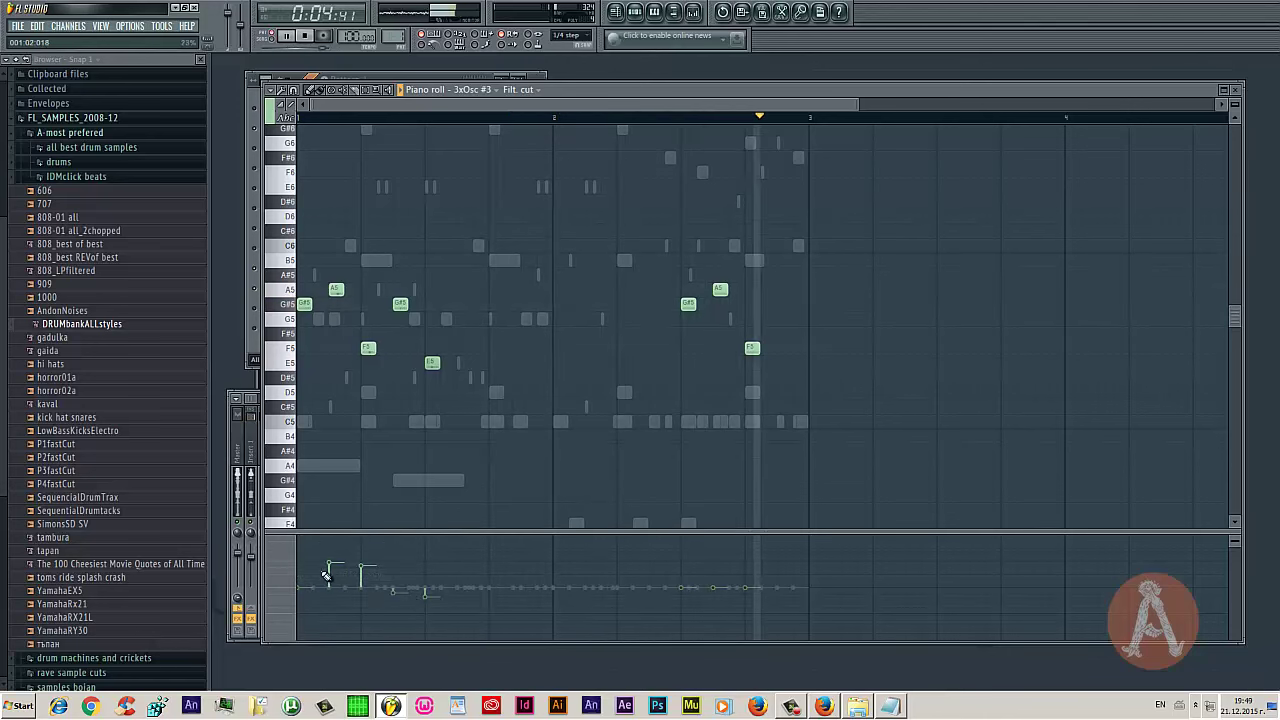
mouse_move(326, 574)
mouse_down()
mouse_move(449, 606)
mouse_move(450, 622)
mouse_move(452, 598)
mouse_move(301, 569)
mouse_move(304, 580)
mouse_move(707, 617)
mouse_move(712, 586)
mouse_move(779, 573)
mouse_move(748, 568)
mouse_up()
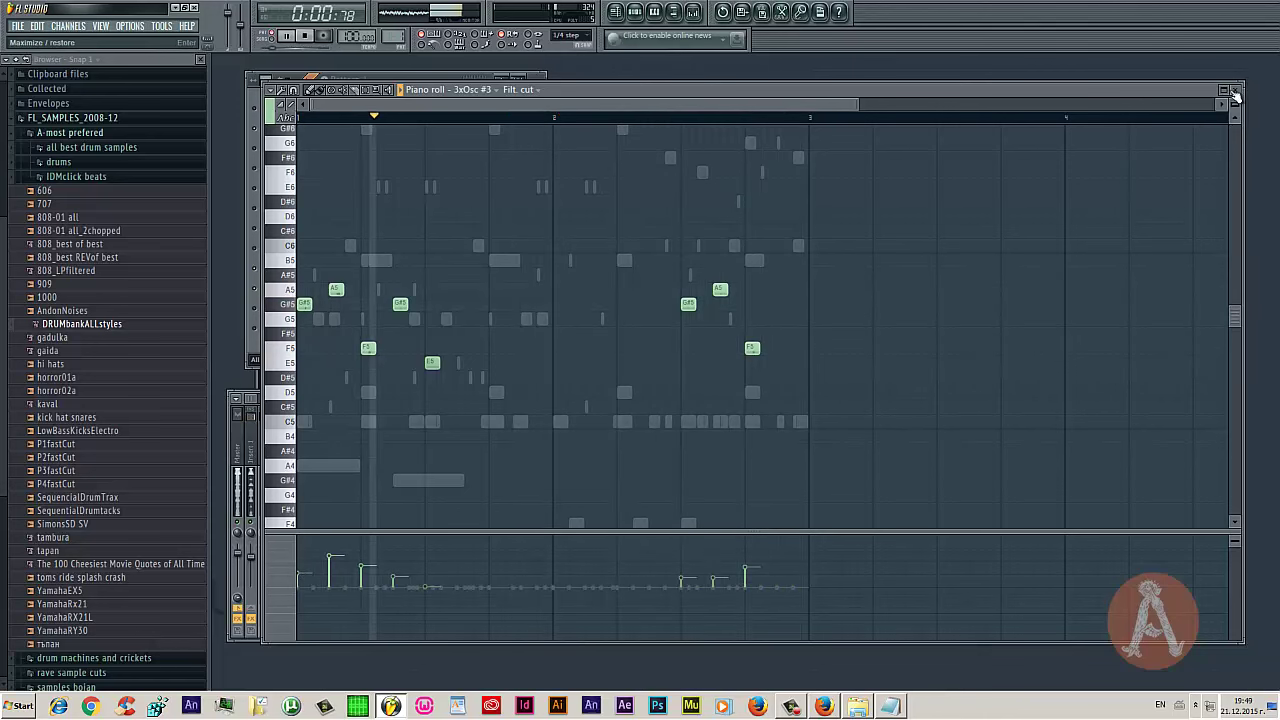
Lower the fourth and fifth notes' filter cutoff below centre and raise the fifth note's filter resonance to near maximum
click(267, 556)
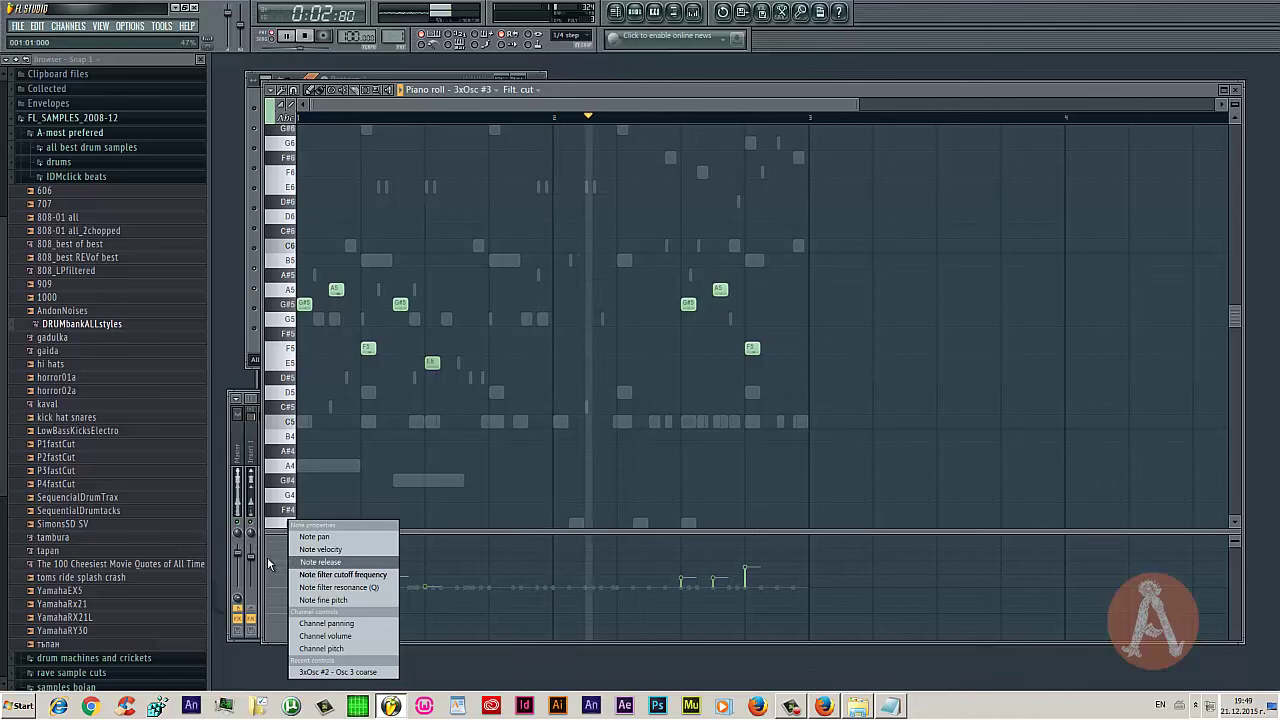
click(267, 556)
click(289, 558)
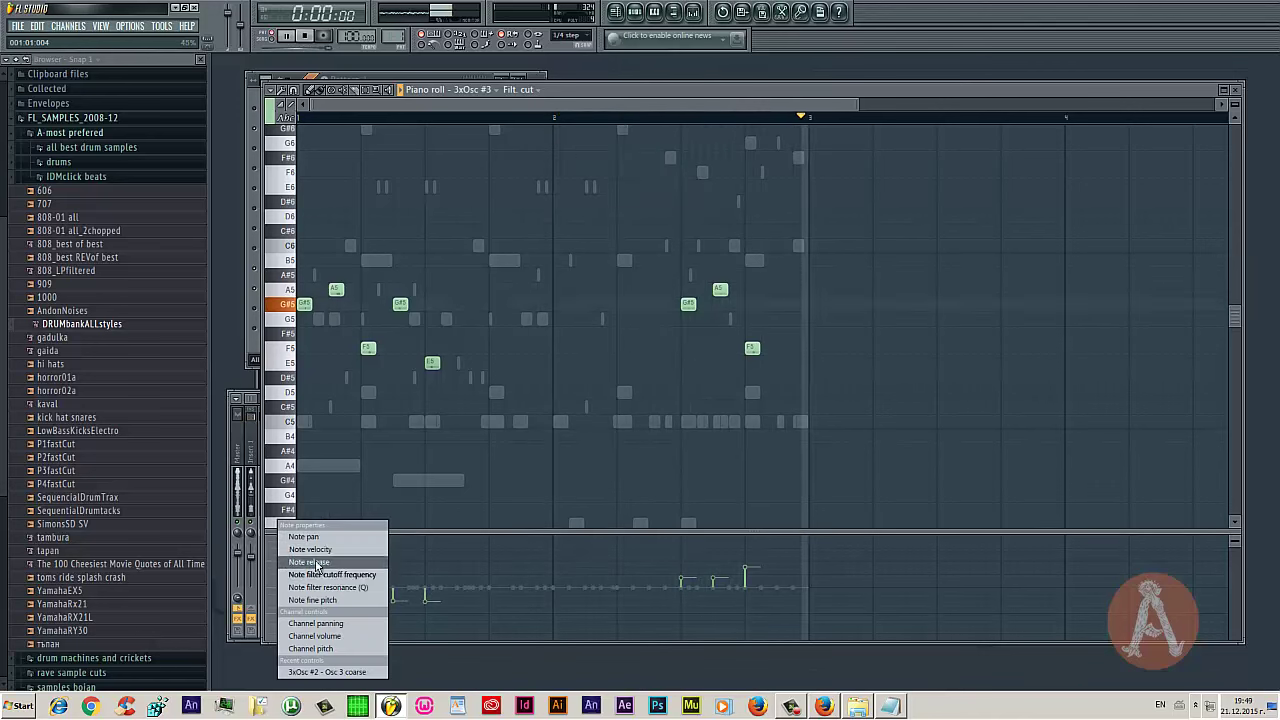
click(328, 587)
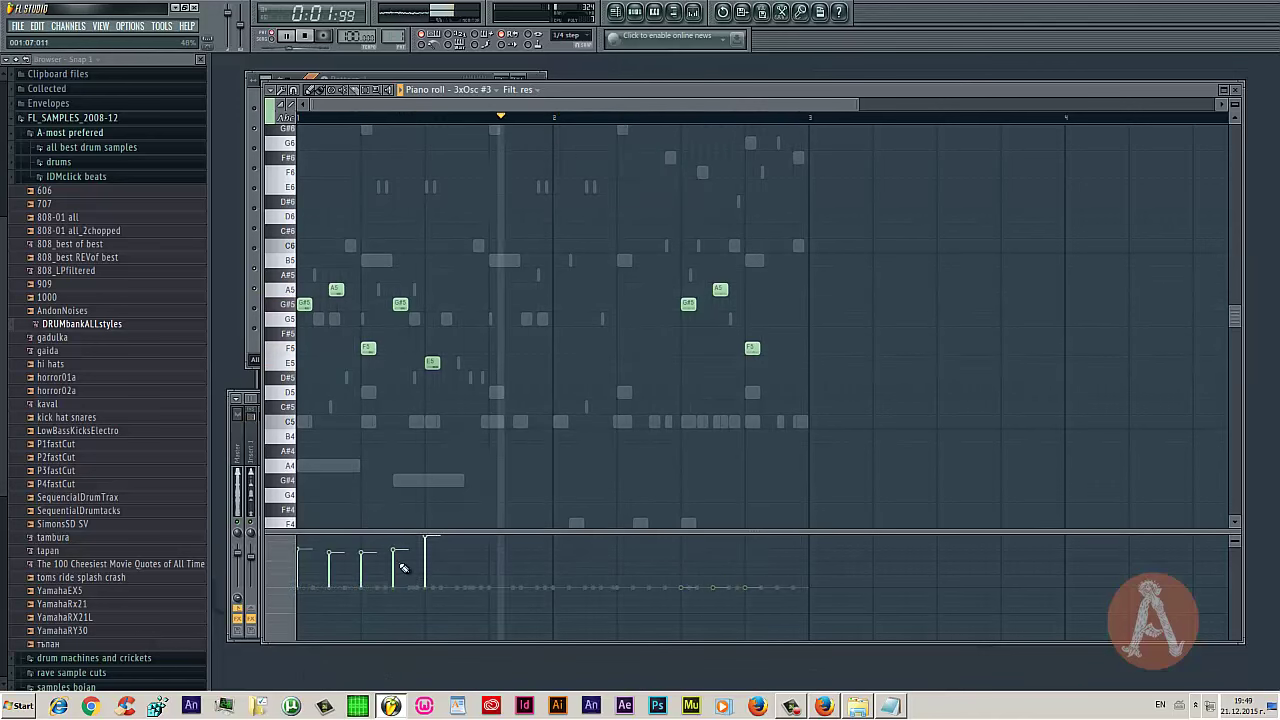
click(1235, 89)
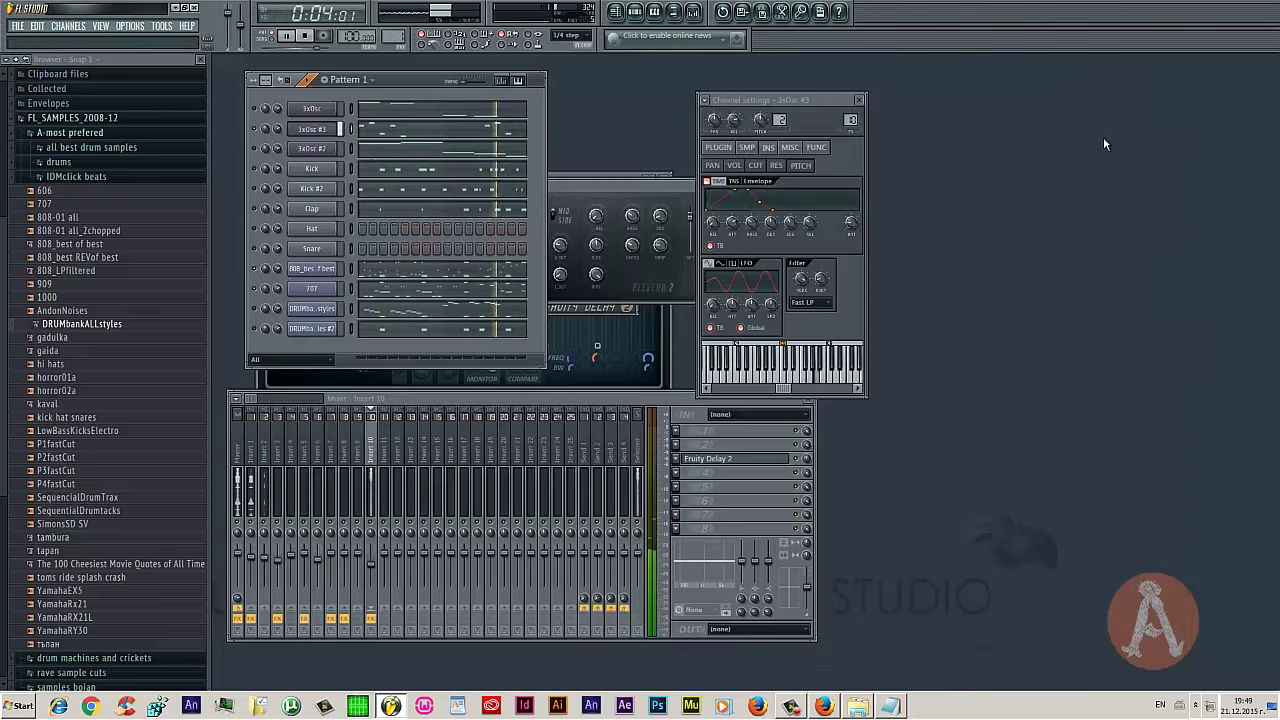
Examine the 3xOsc #3 channel's miscellaneous and instrument settings, including its filter cutoff envelope
click(314, 136)
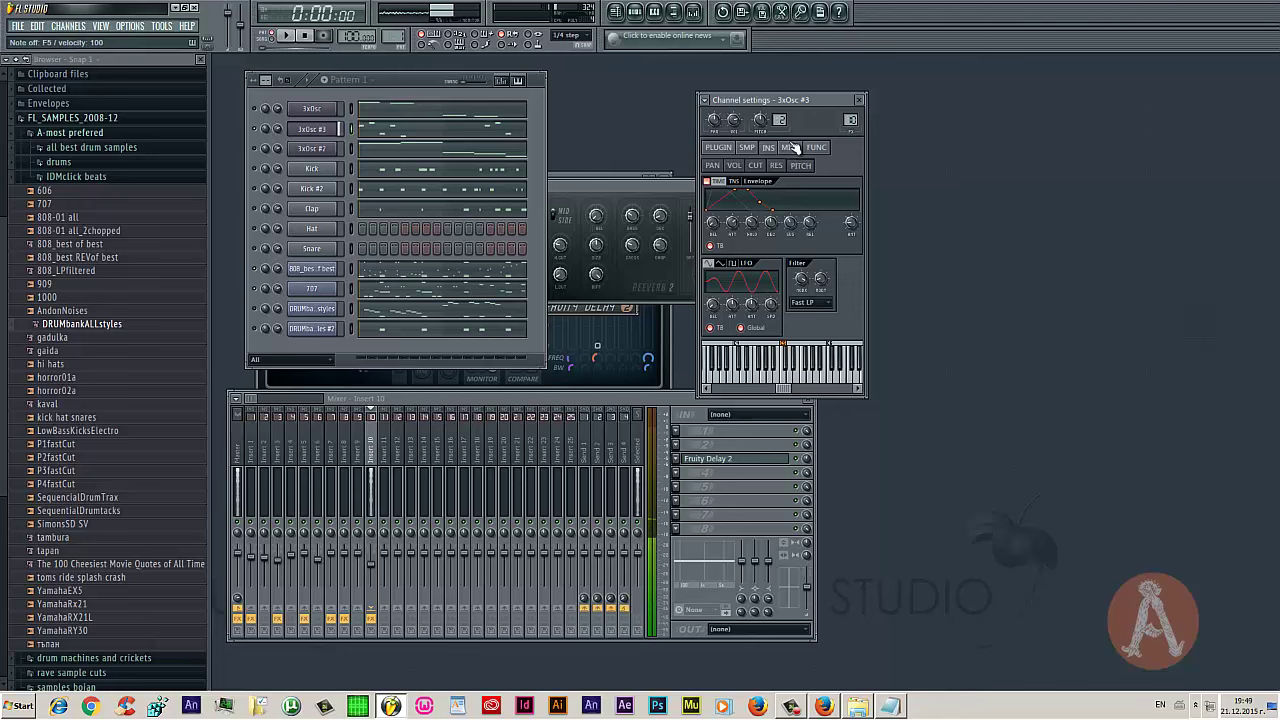
click(792, 147)
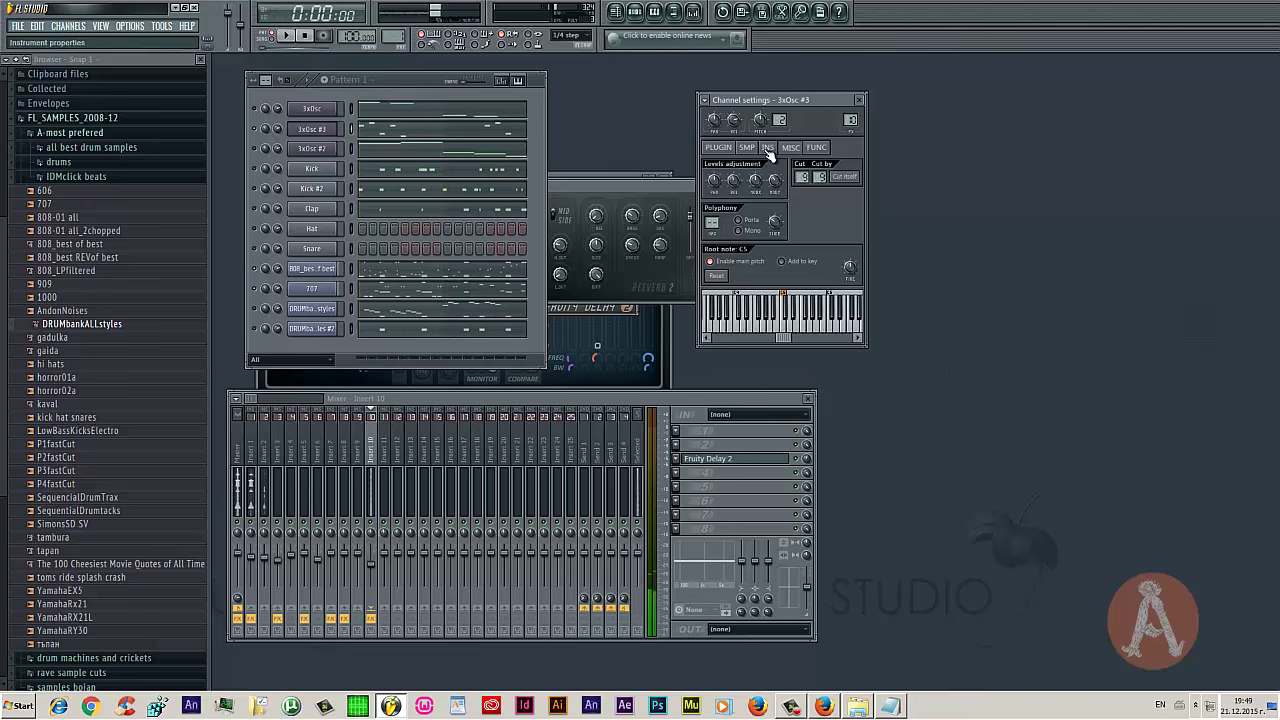
click(767, 148)
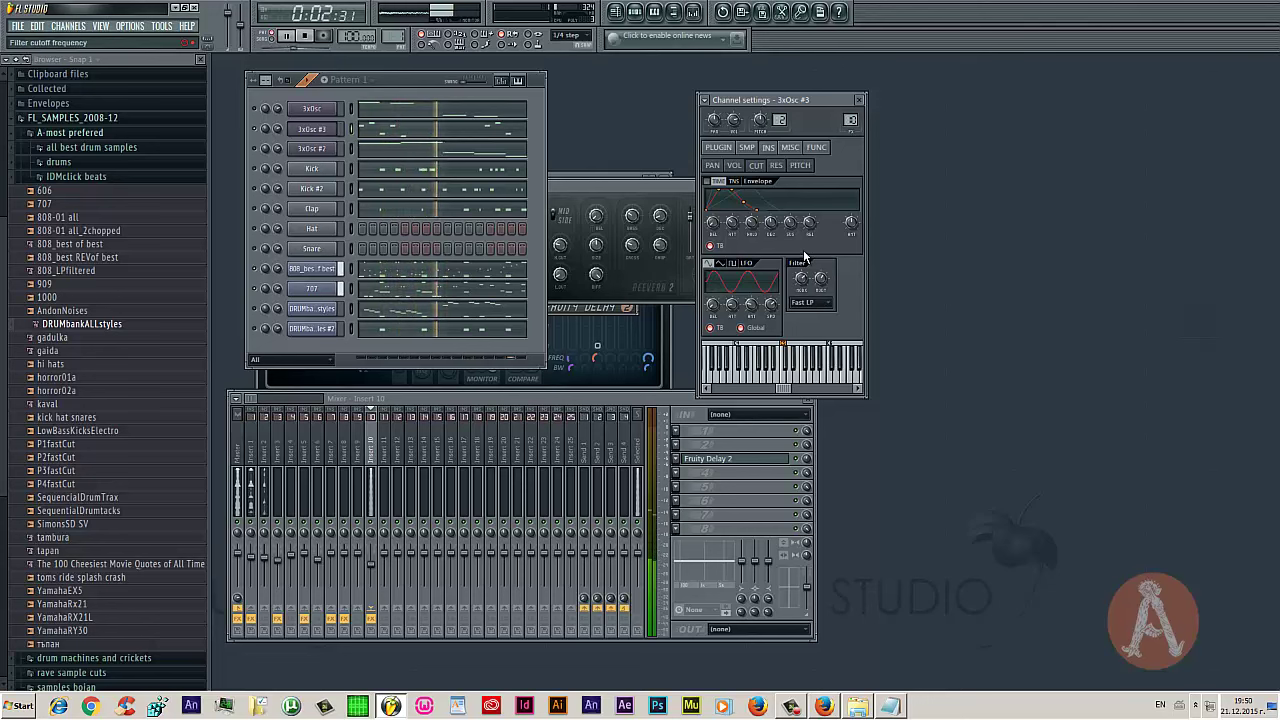
Lower DRUMbankALLstyles #2 on Insert 8 to about 80% (-4.6 dB) and bring down the 3xOsc #3 level on Insert 10
click(399, 77)
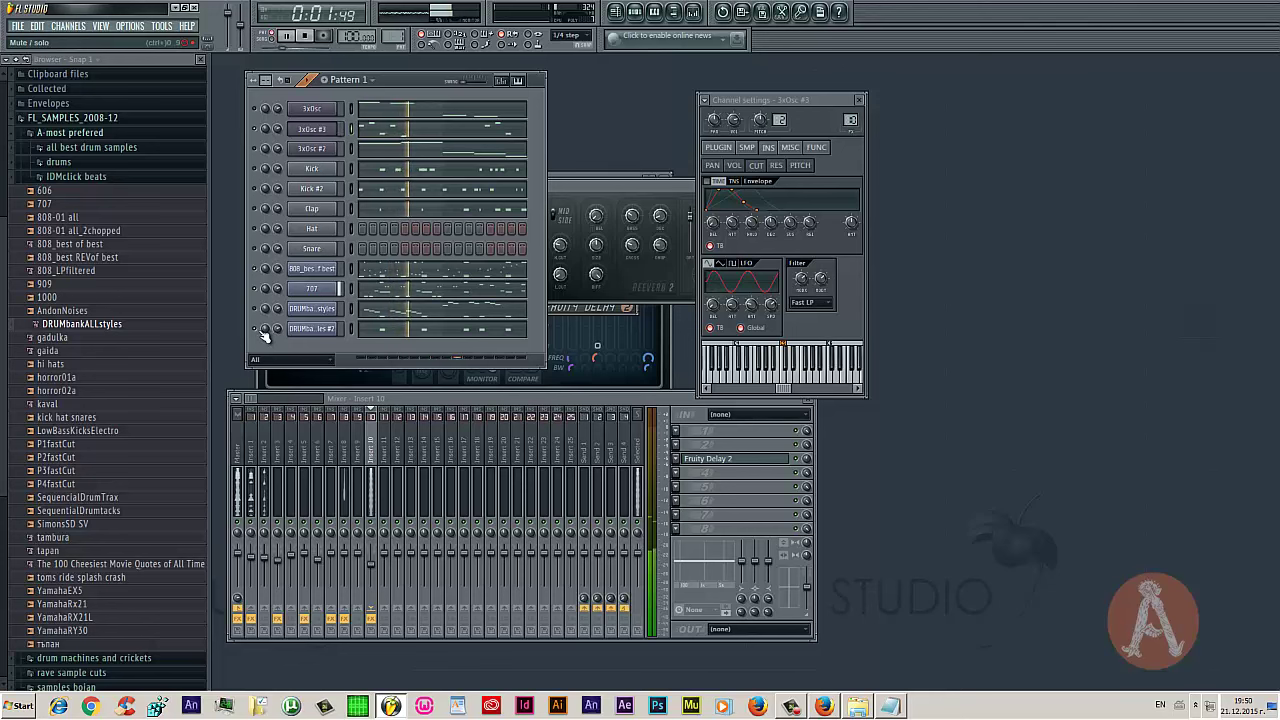
click(317, 332)
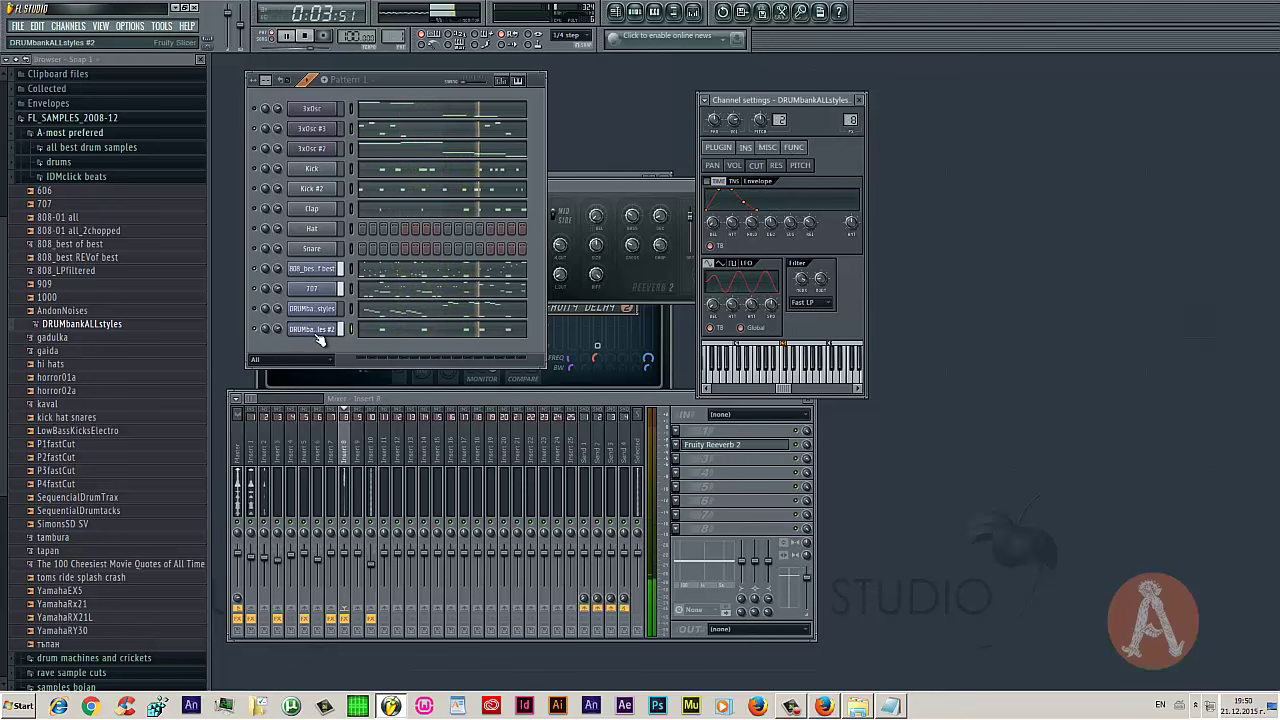
drag(349, 560, 349, 578)
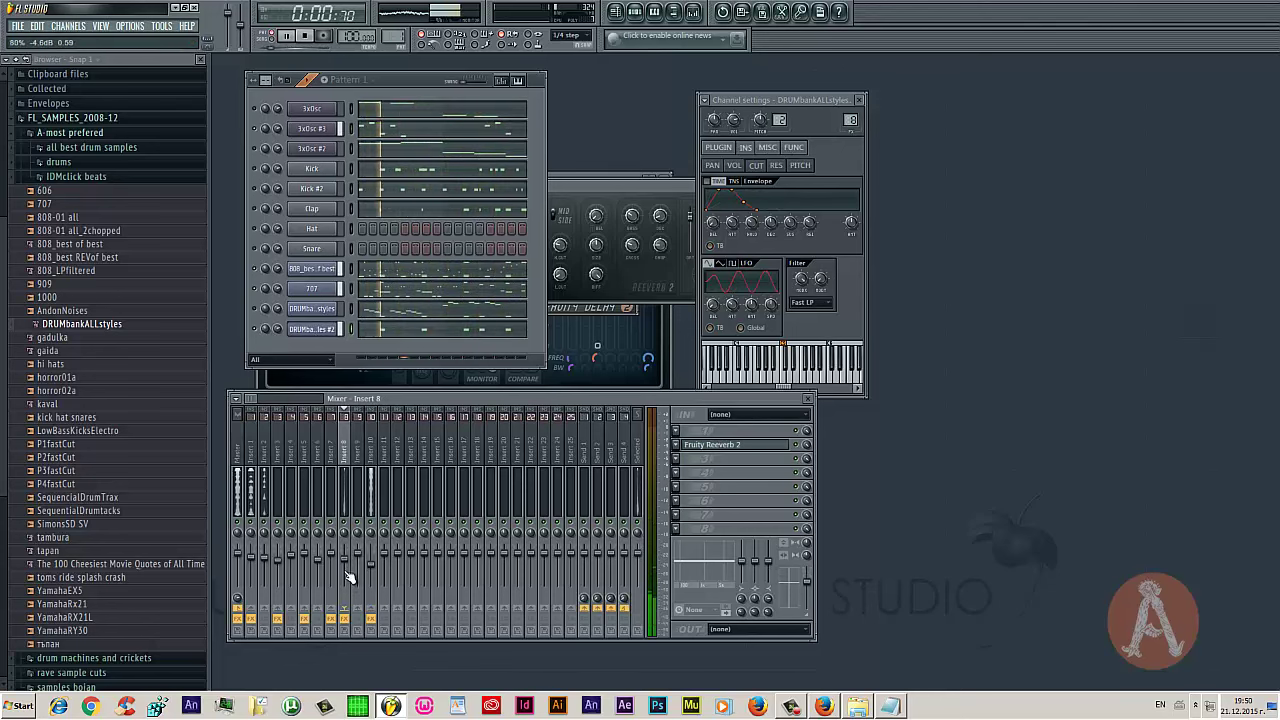
click(319, 133)
drag(371, 568, 375, 572)
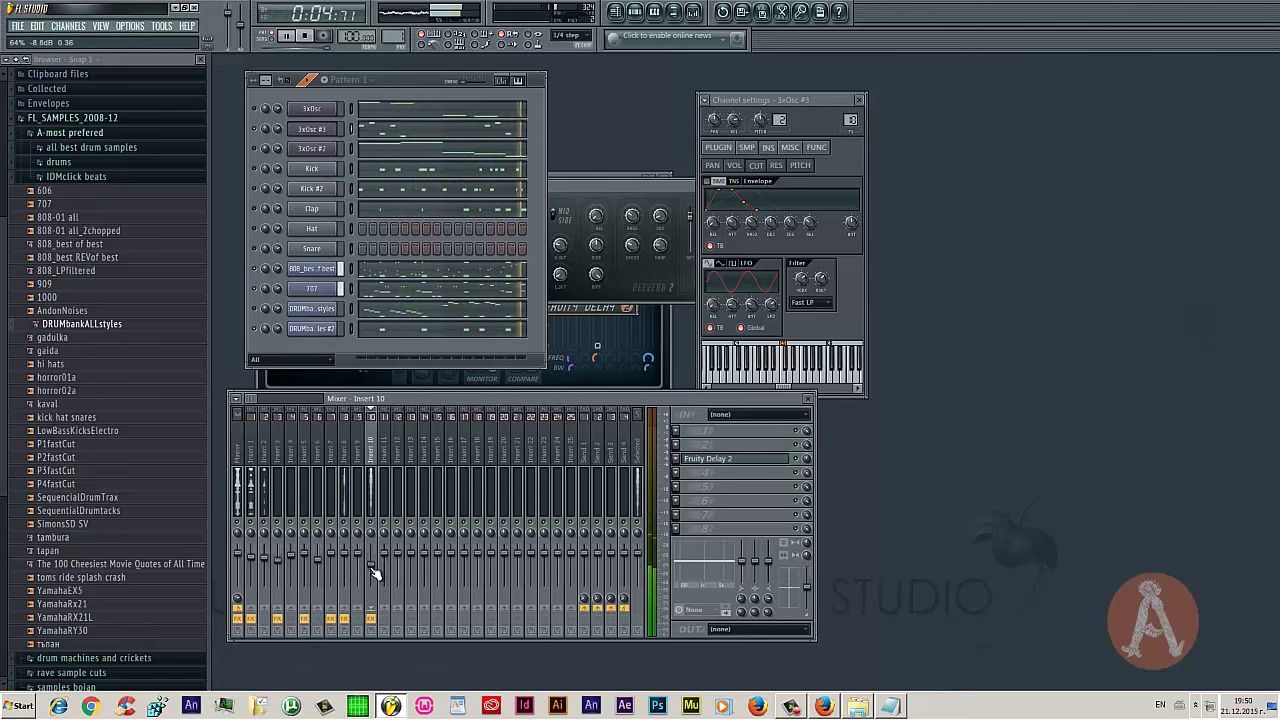
Turn on the DRUMbankALLstyles channel, adjust its Insert 7 mixer level, and turn the other drum channels back on
click(259, 309)
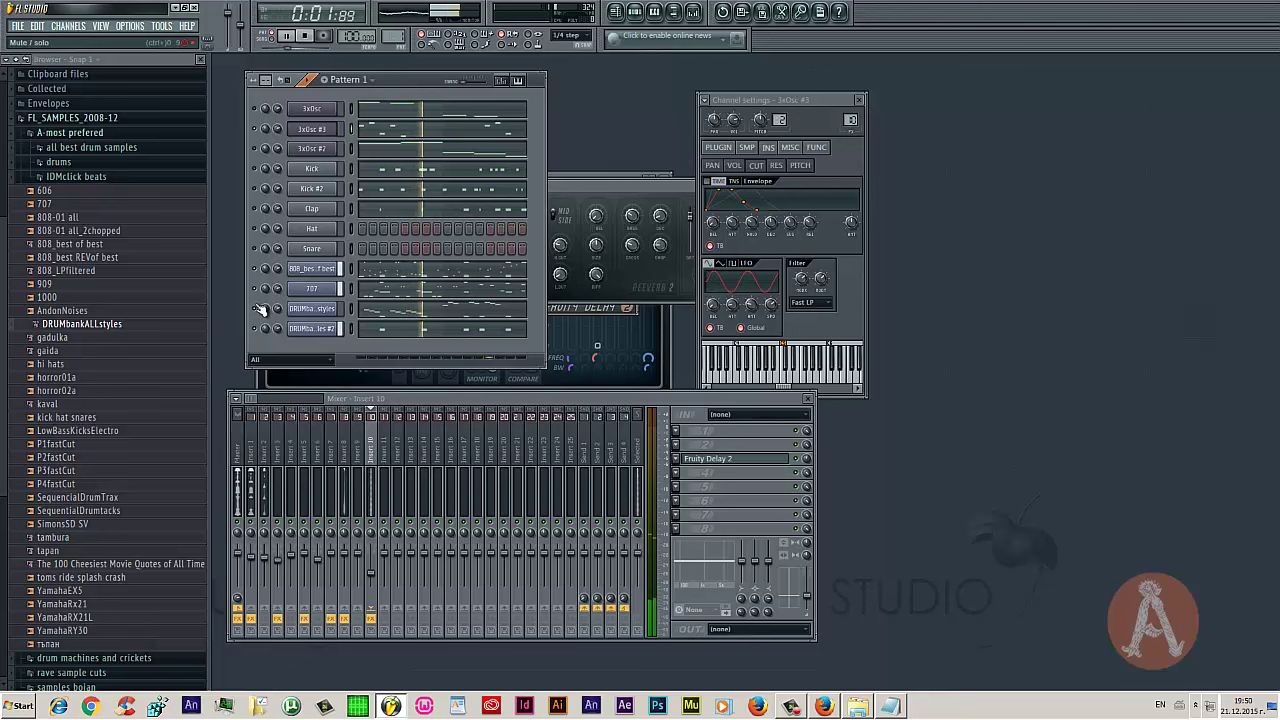
click(312, 305)
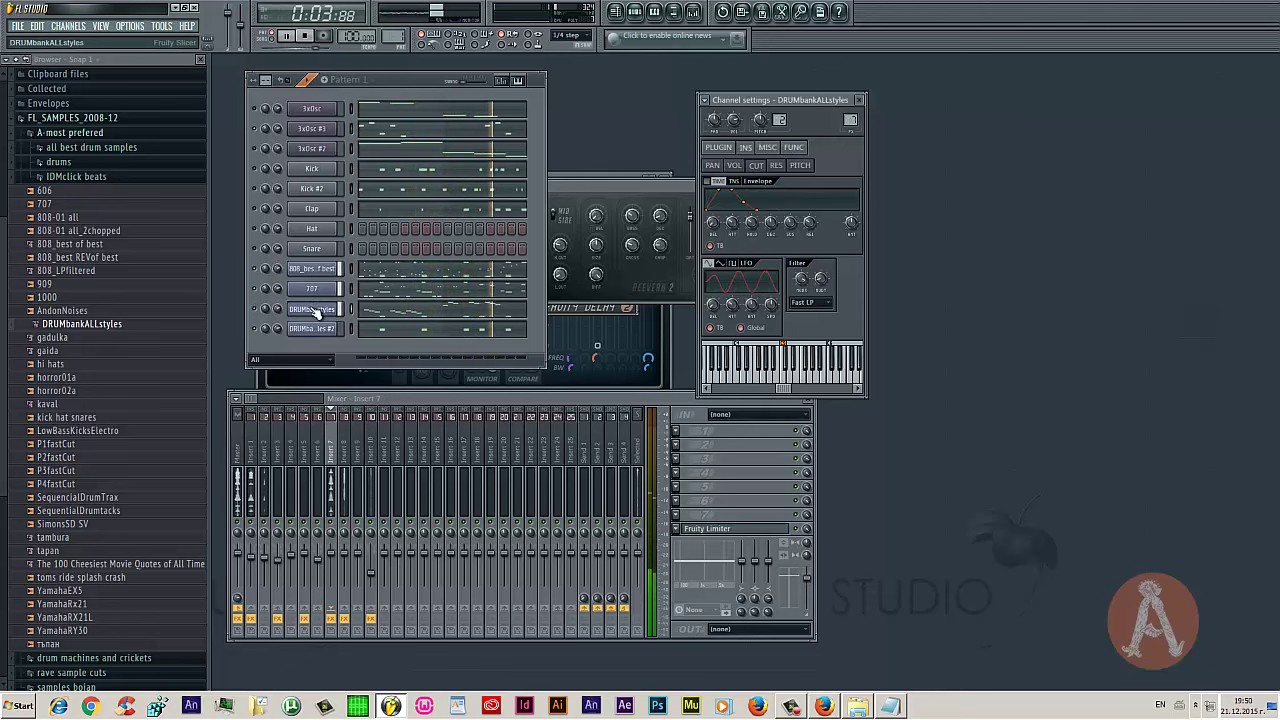
right_click(334, 563)
click(353, 528)
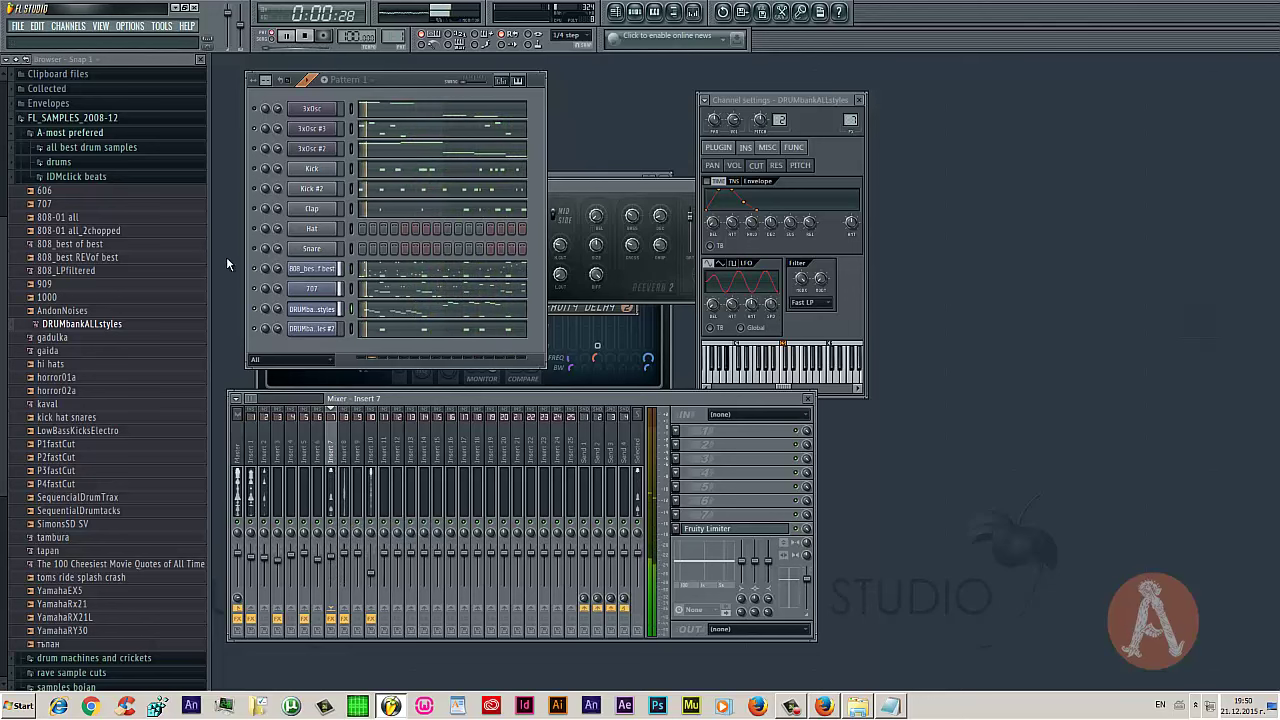
click(256, 250)
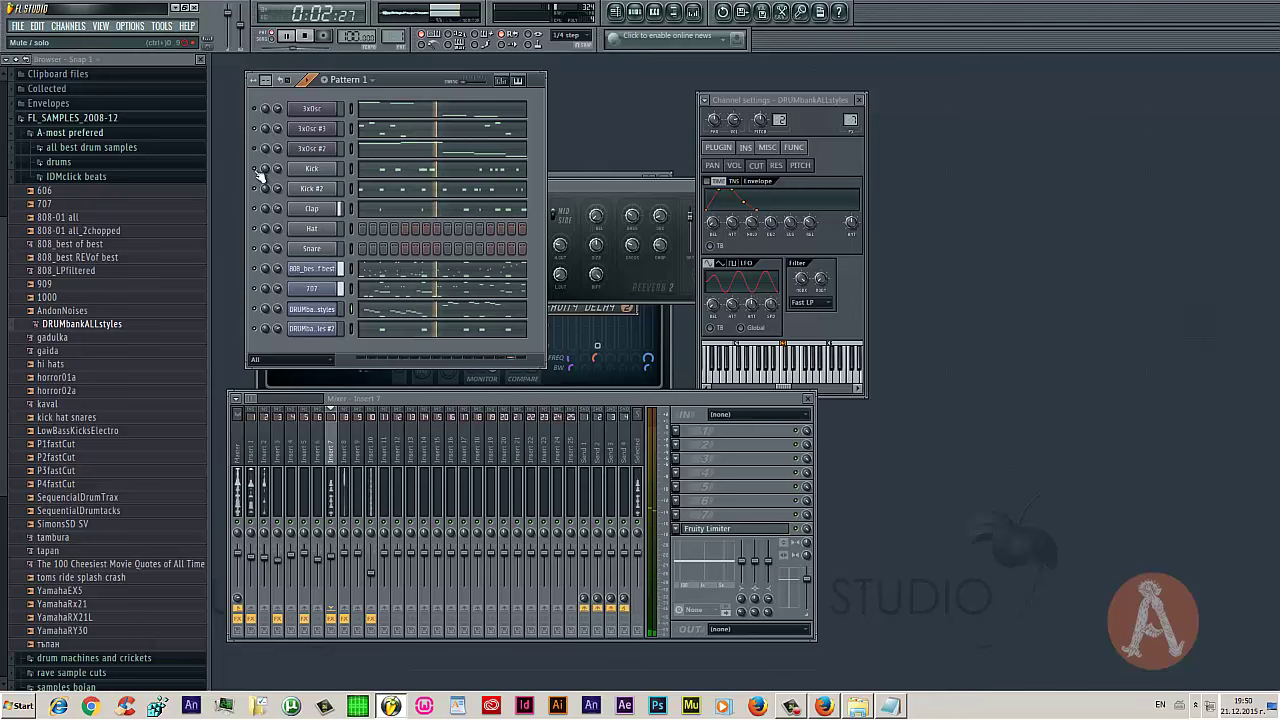
Load Fruity Multiband Compressor into the Master track's fifth effect slot and play the pattern through it
click(242, 425)
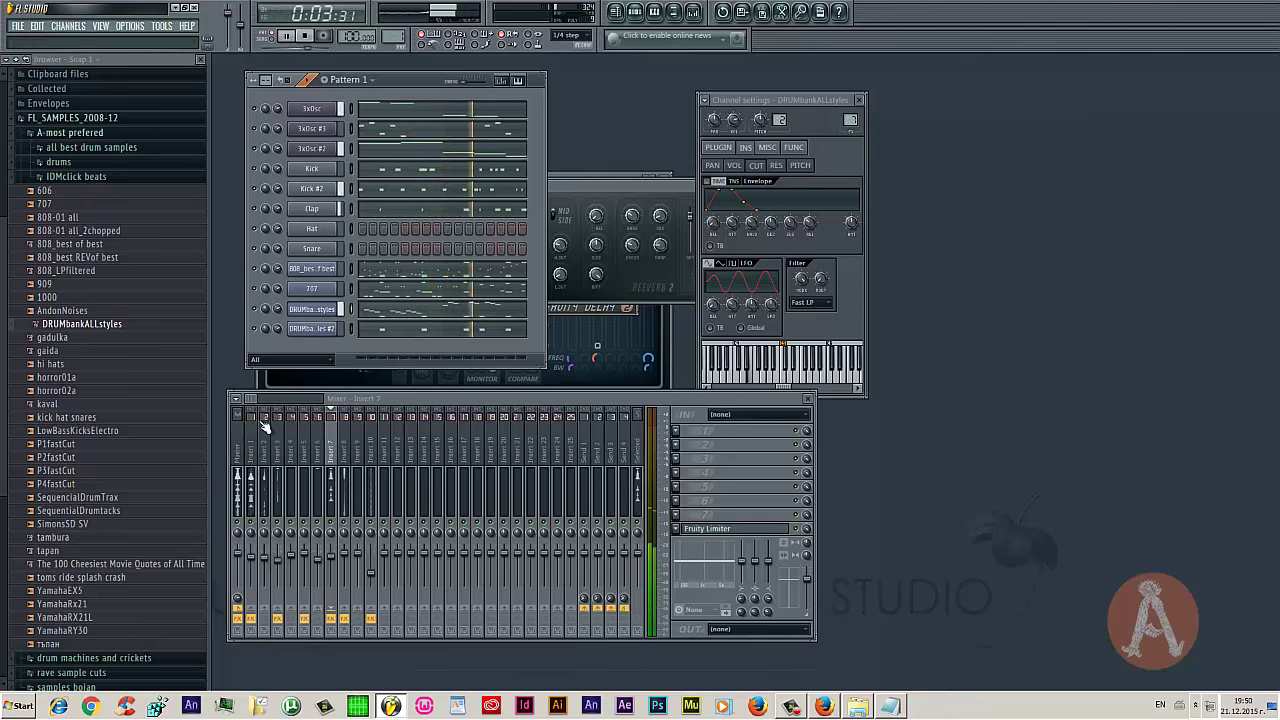
click(679, 493)
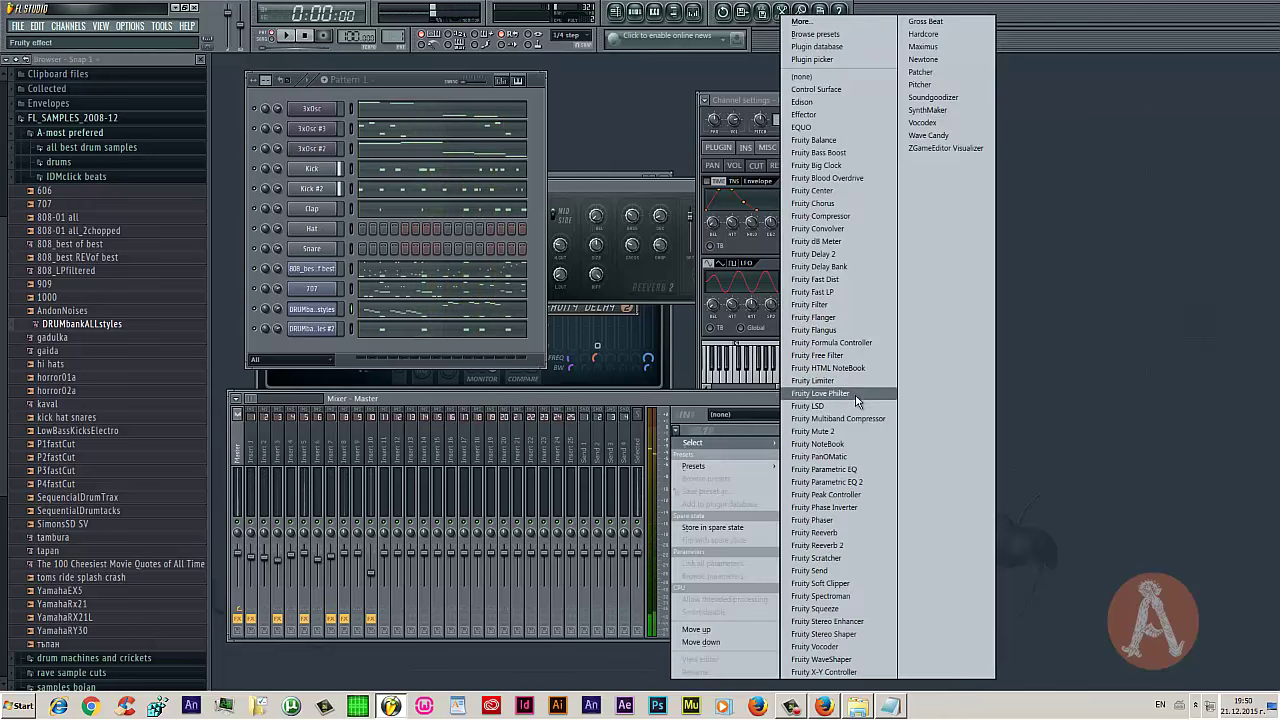
click(838, 420)
key(space)
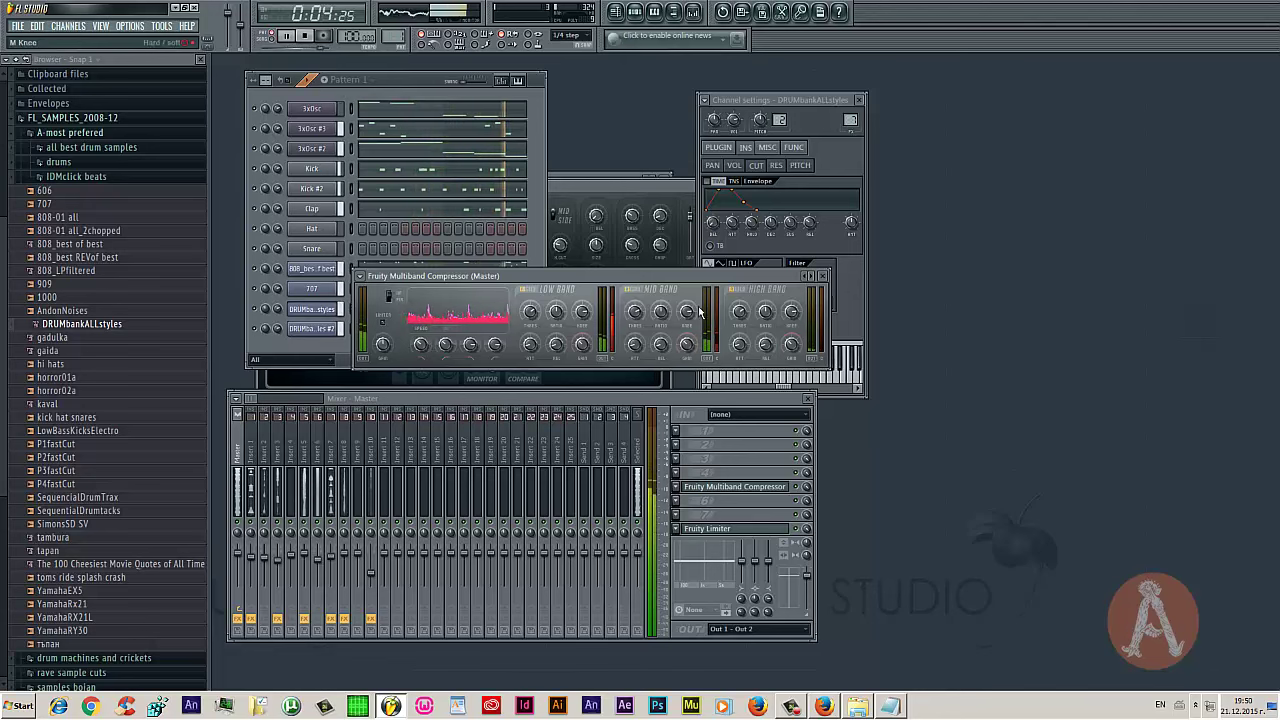
key(space)
Close the multiband compressor's window and load Maximus into the Master track's second effect slot
drag(713, 289, 656, 421)
click(716, 442)
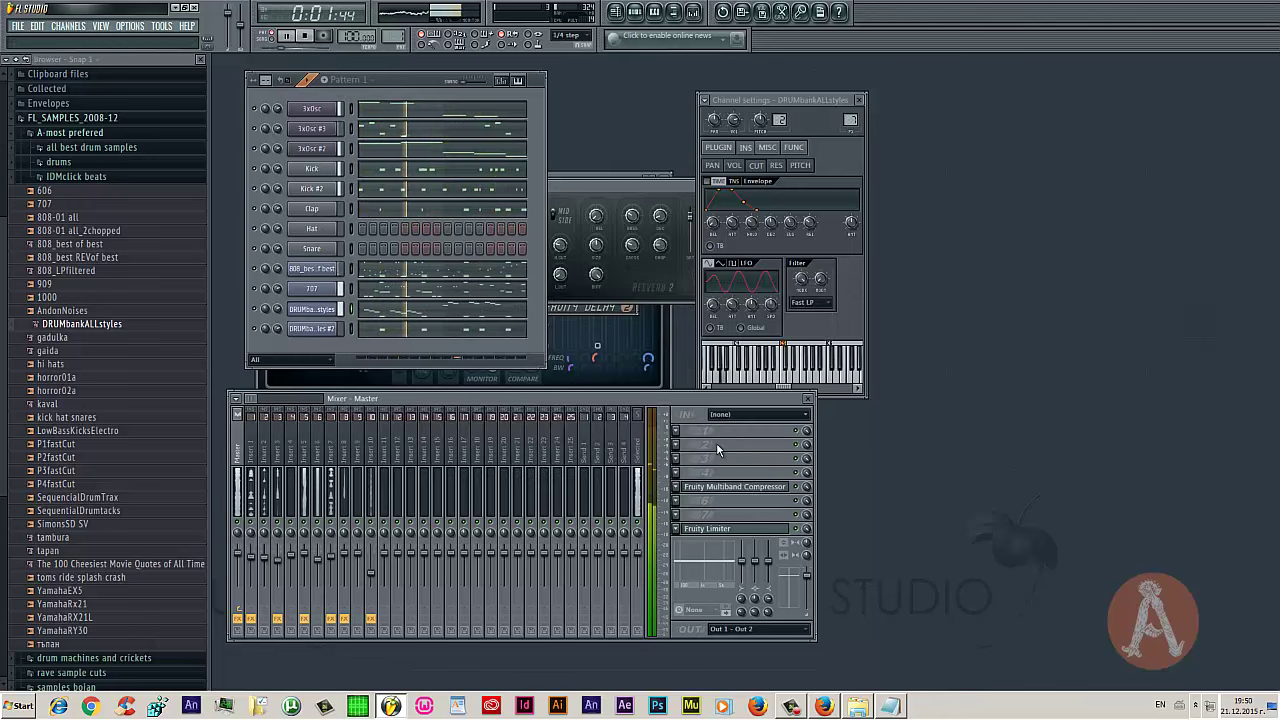
click(676, 444)
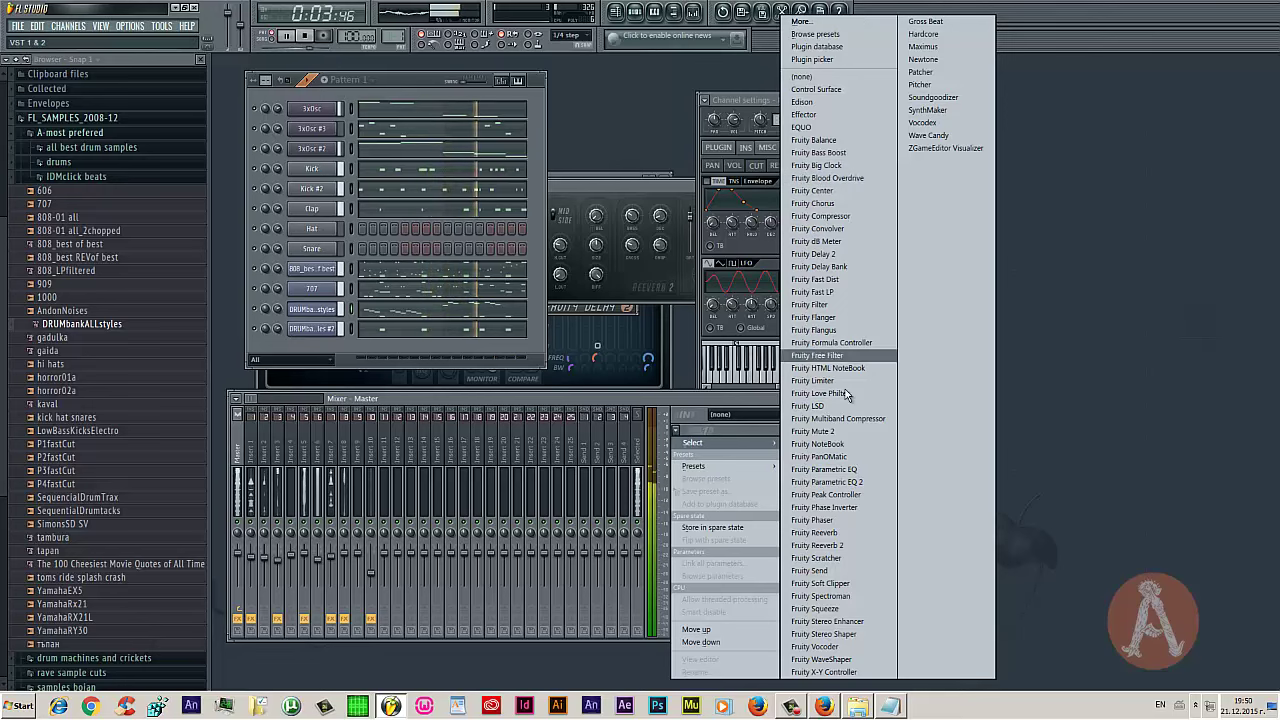
click(922, 46)
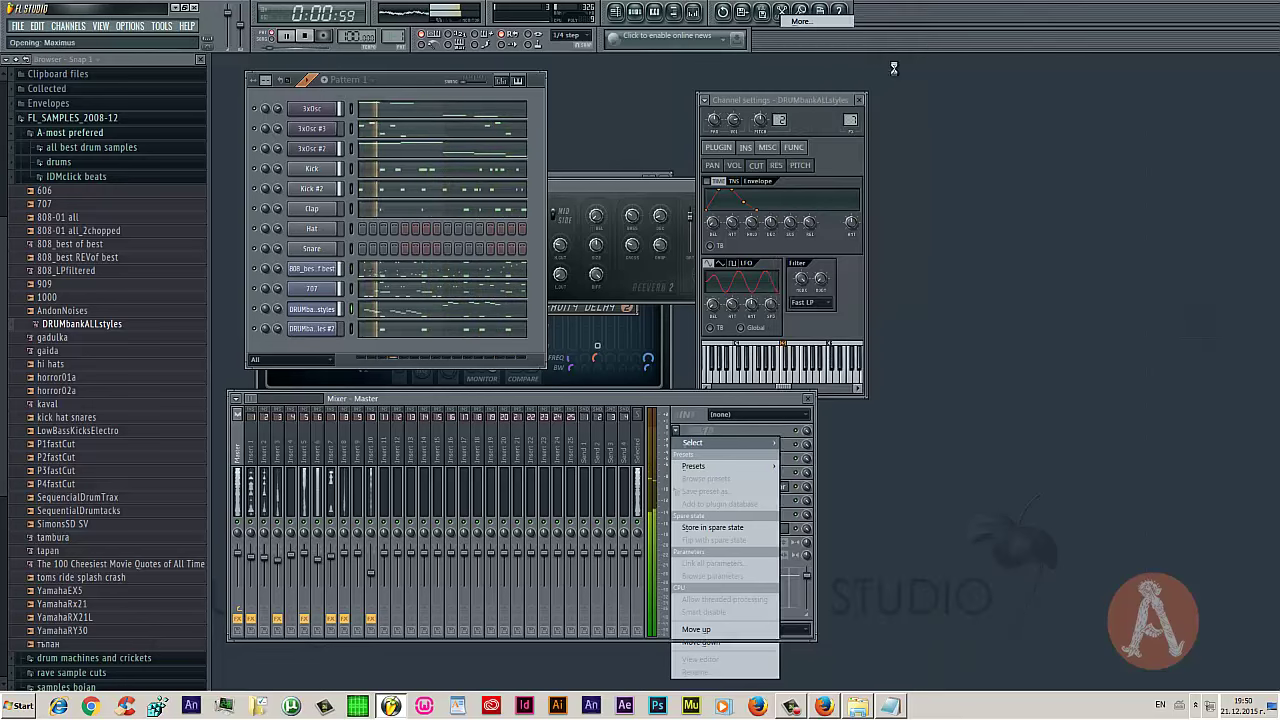
Switch Maximus to its next preset with playback stopped, and play the pattern through it again
key(space)
drag(612, 186, 565, 296)
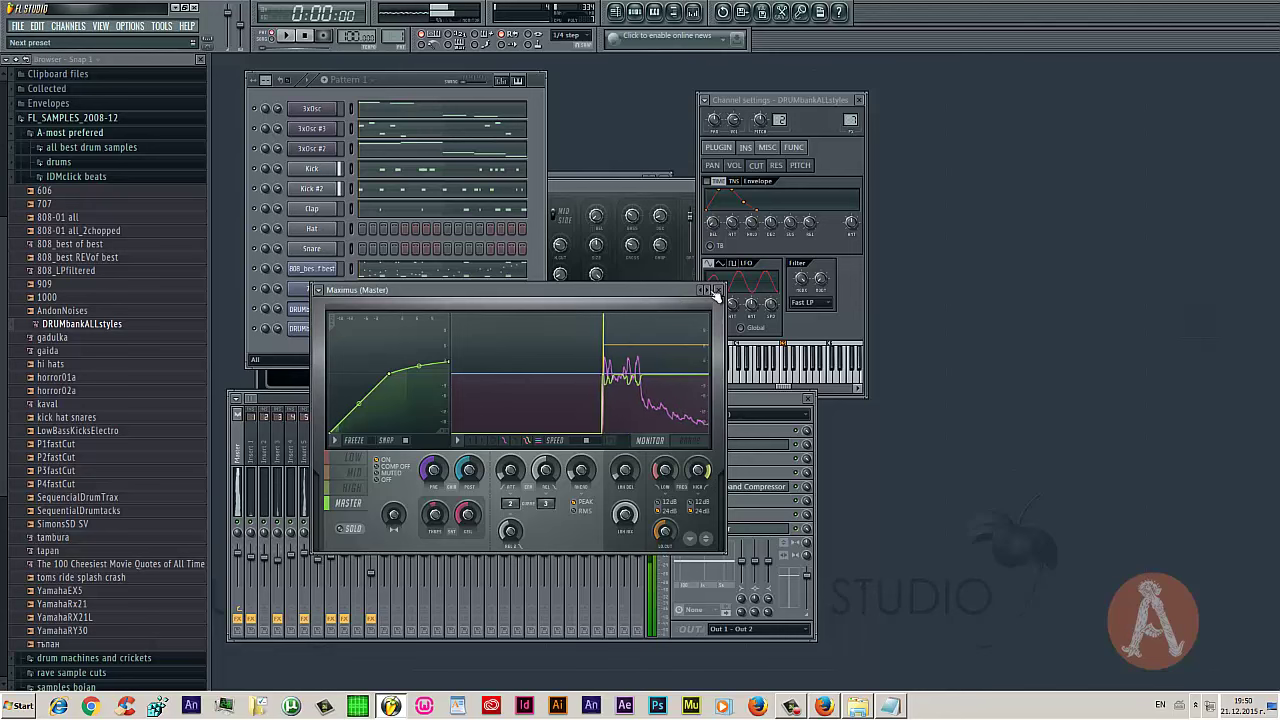
click(715, 292)
click(760, 81)
key(space)
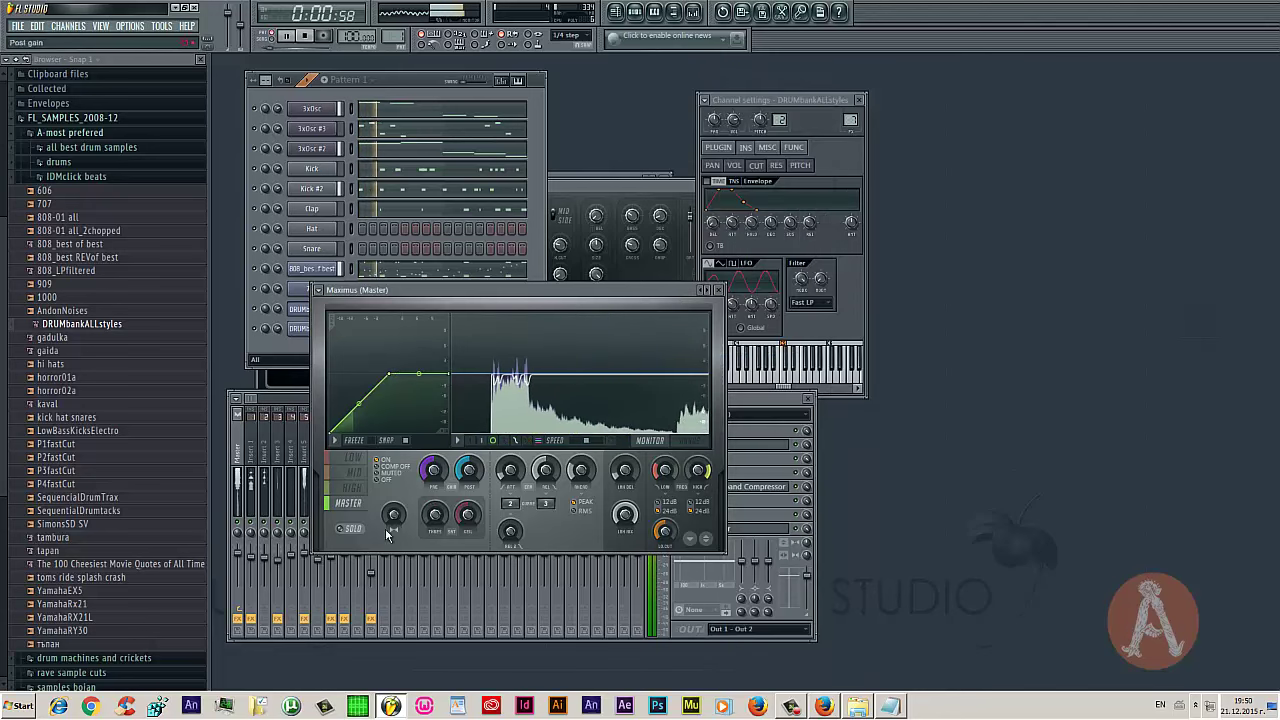
click(718, 290)
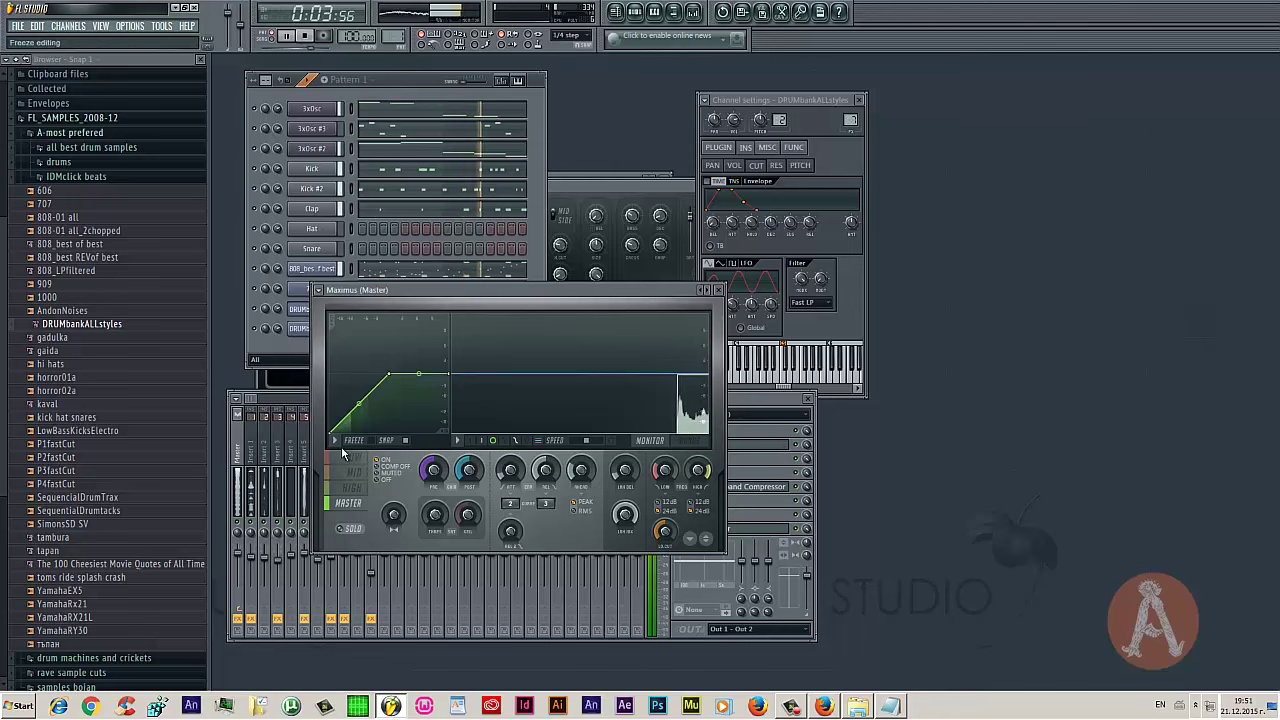
Try different pre gain levels on Maximus's Low, Mid, High and Master bands while the pattern plays, and close its window
click(345, 457)
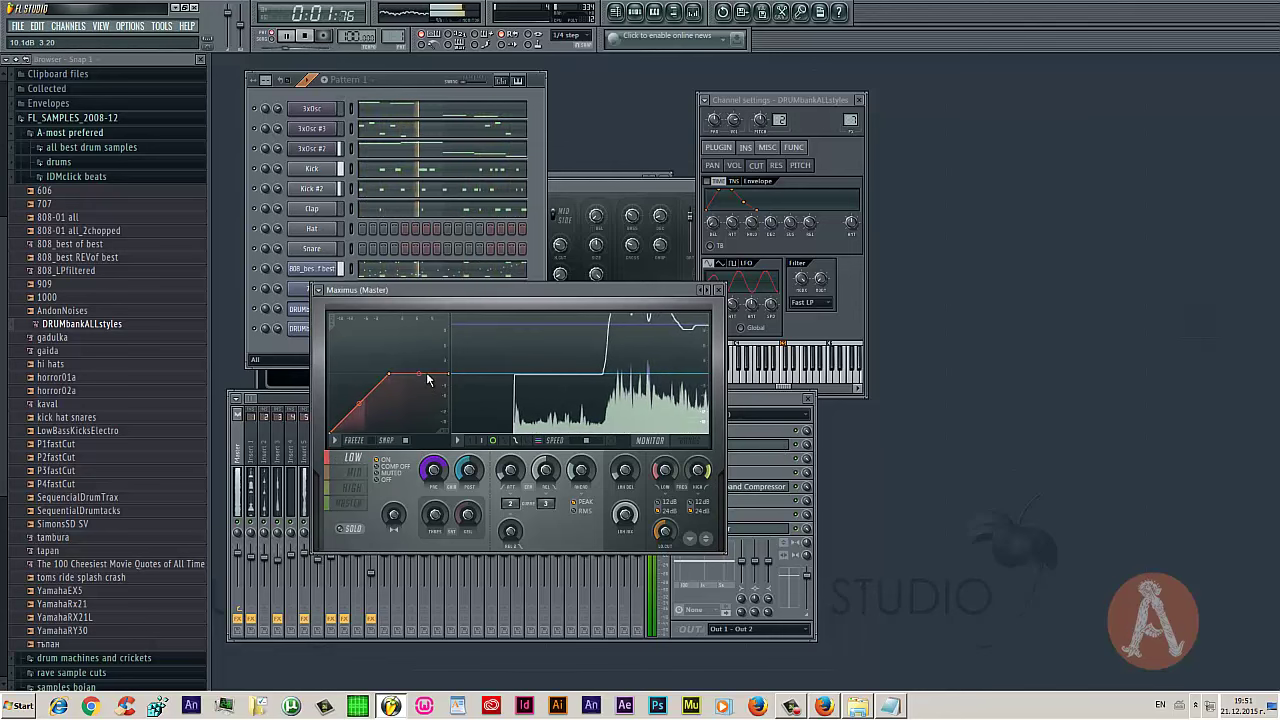
click(353, 472)
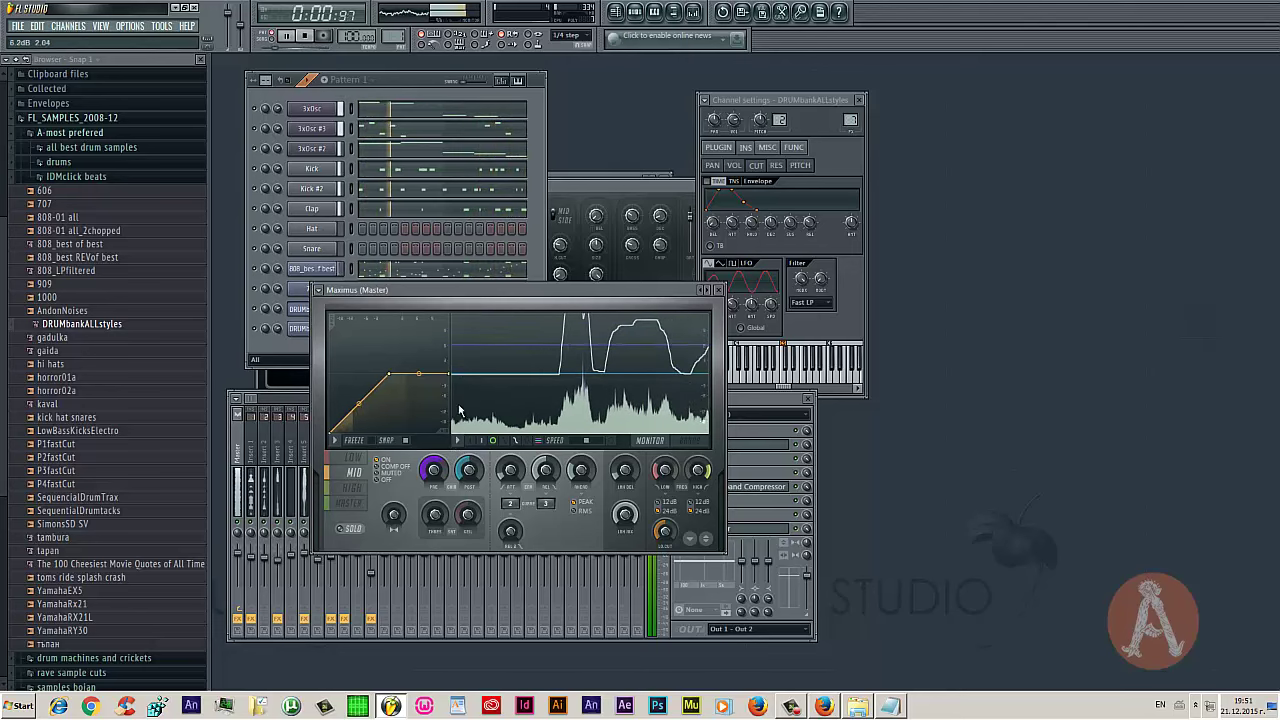
click(358, 490)
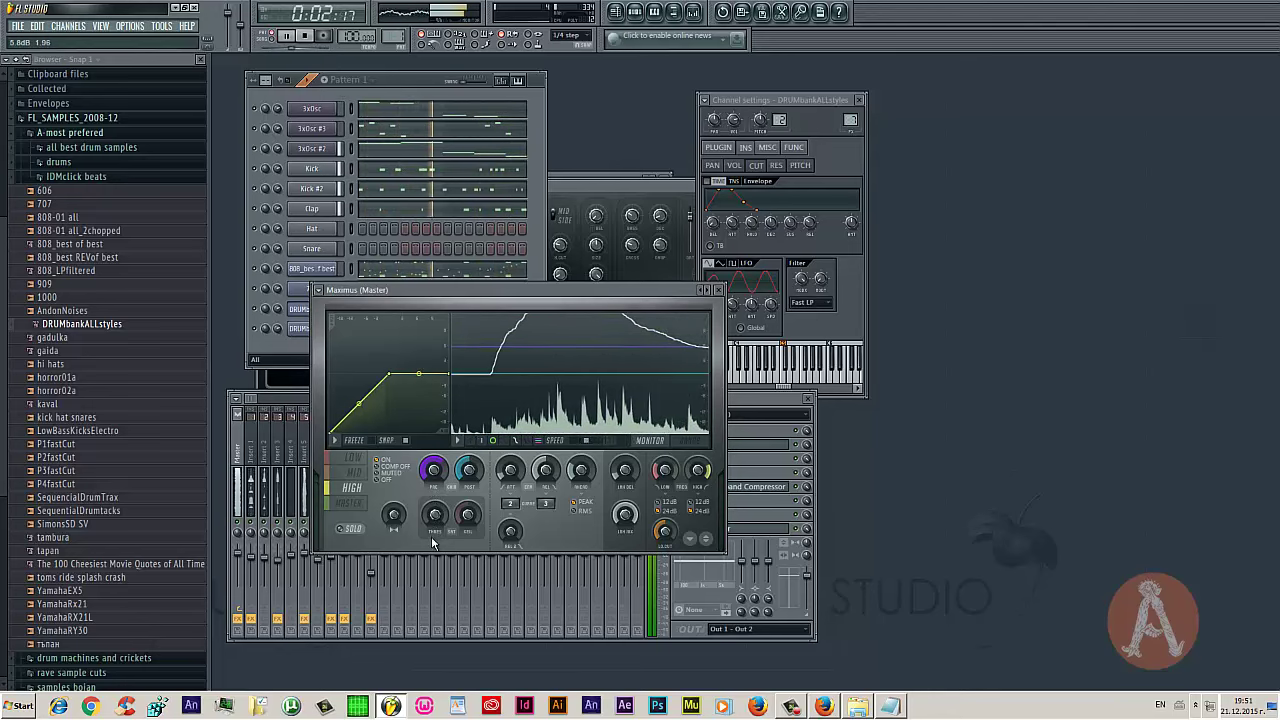
click(352, 472)
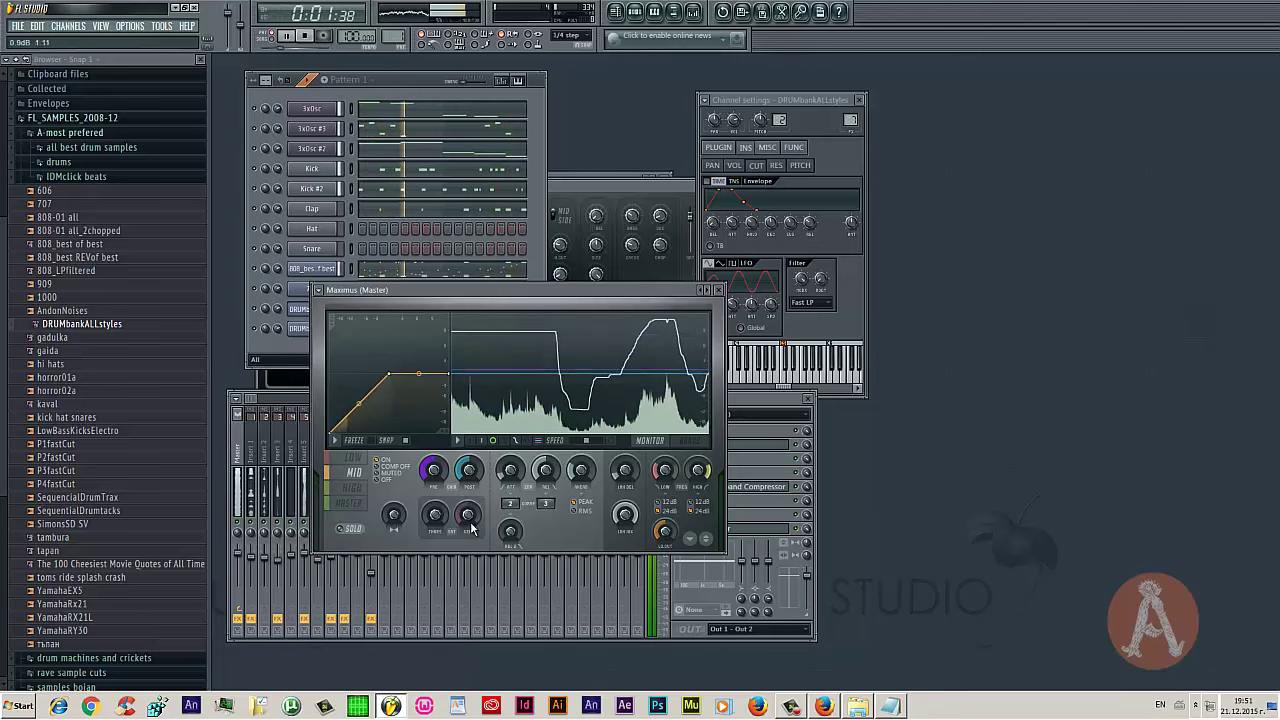
click(349, 503)
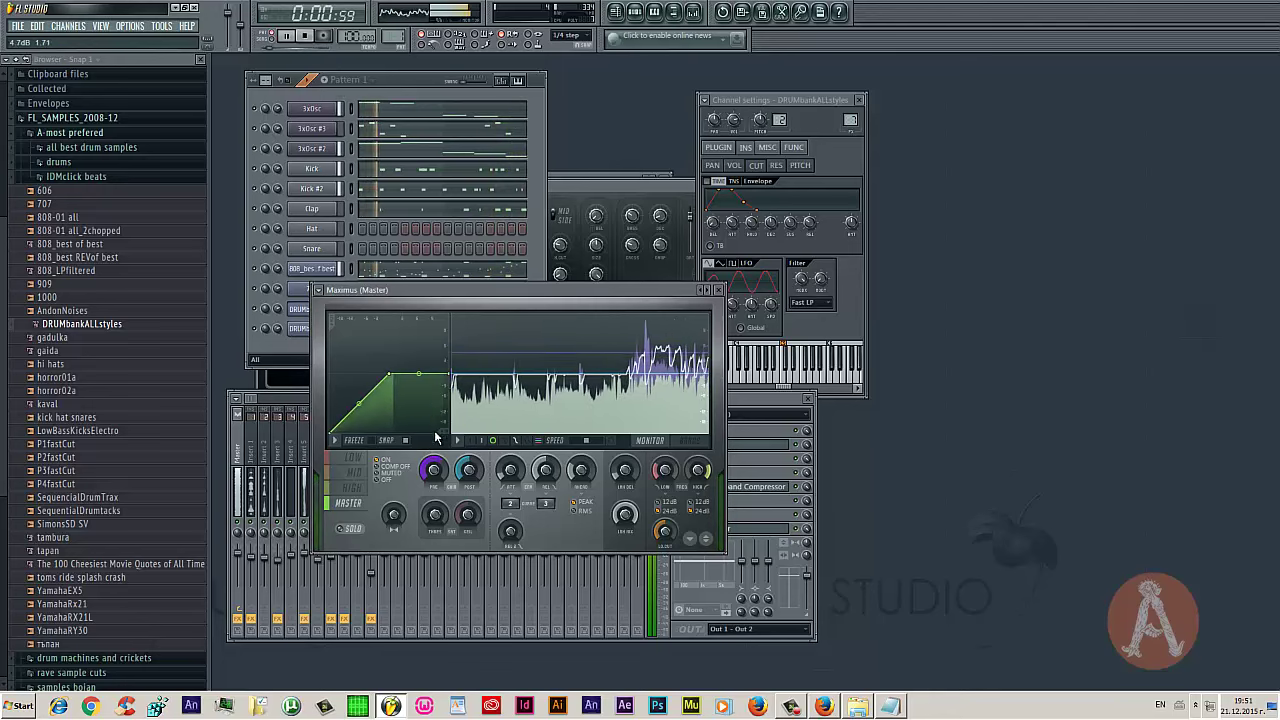
click(717, 289)
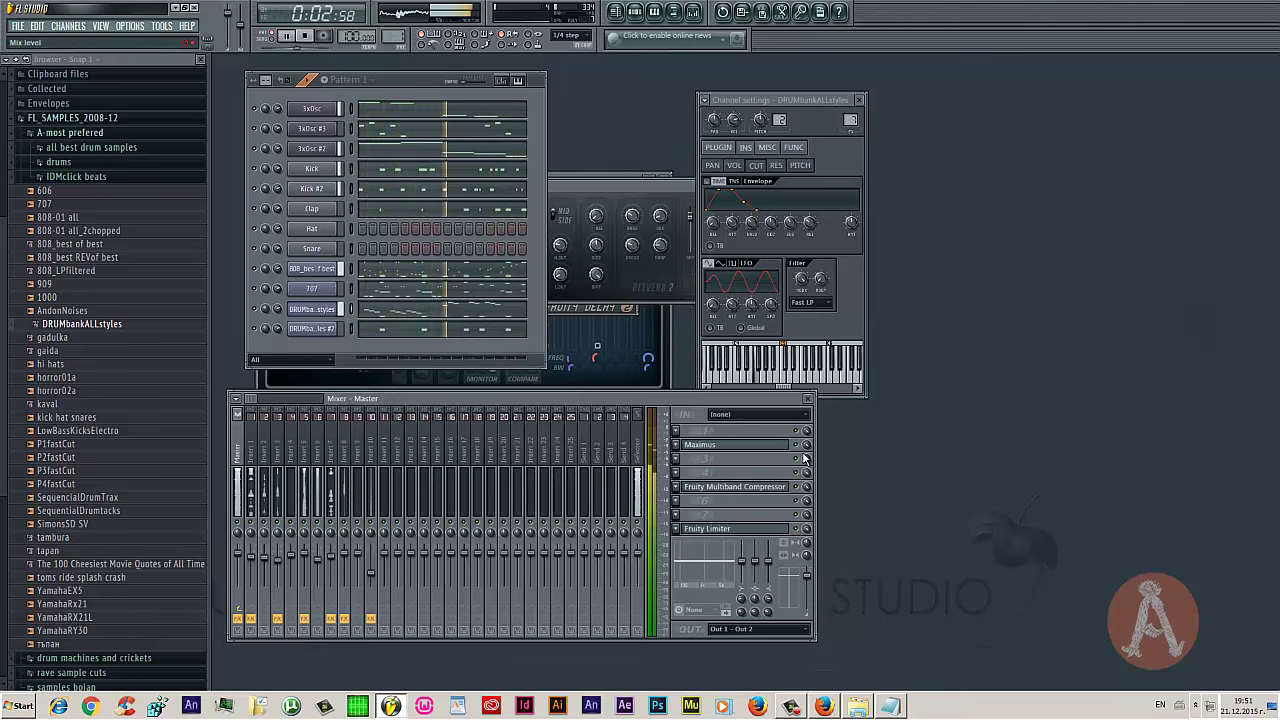
Open the Master track's Fruity Multiband Compressor and Fruity Limiter and arrange them so both are accessible
click(776, 487)
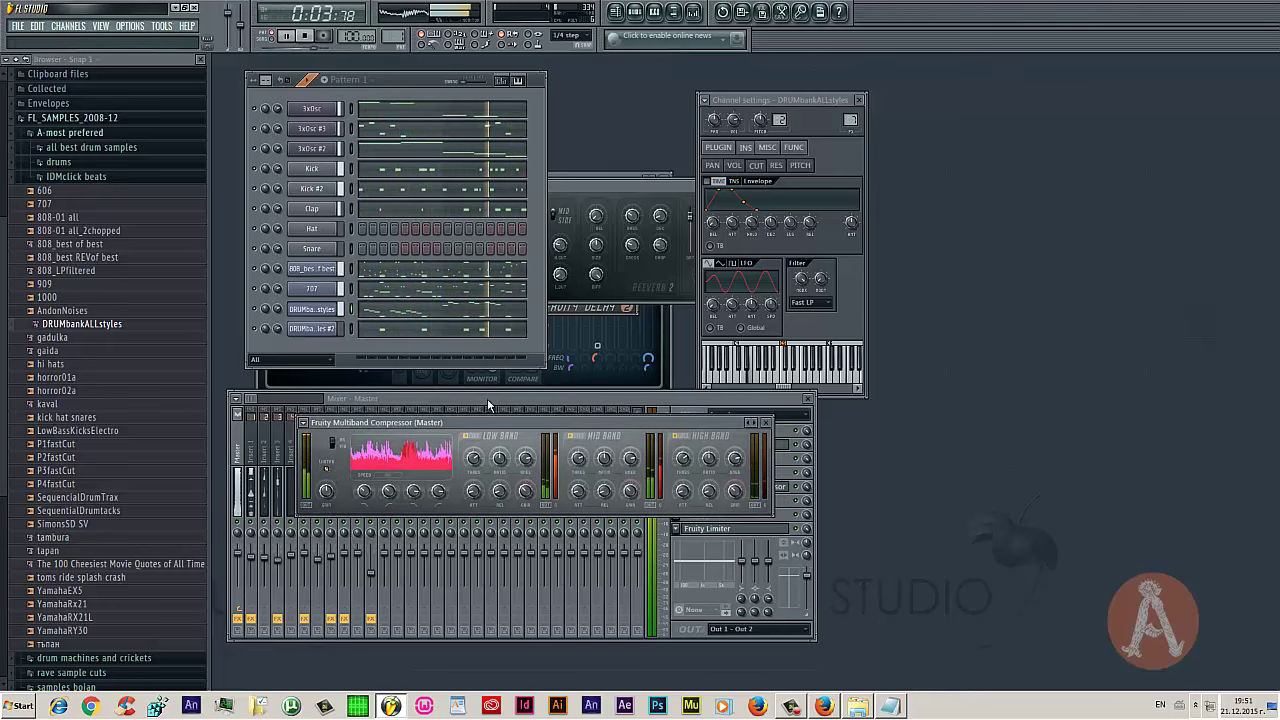
drag(684, 420, 684, 364)
click(749, 510)
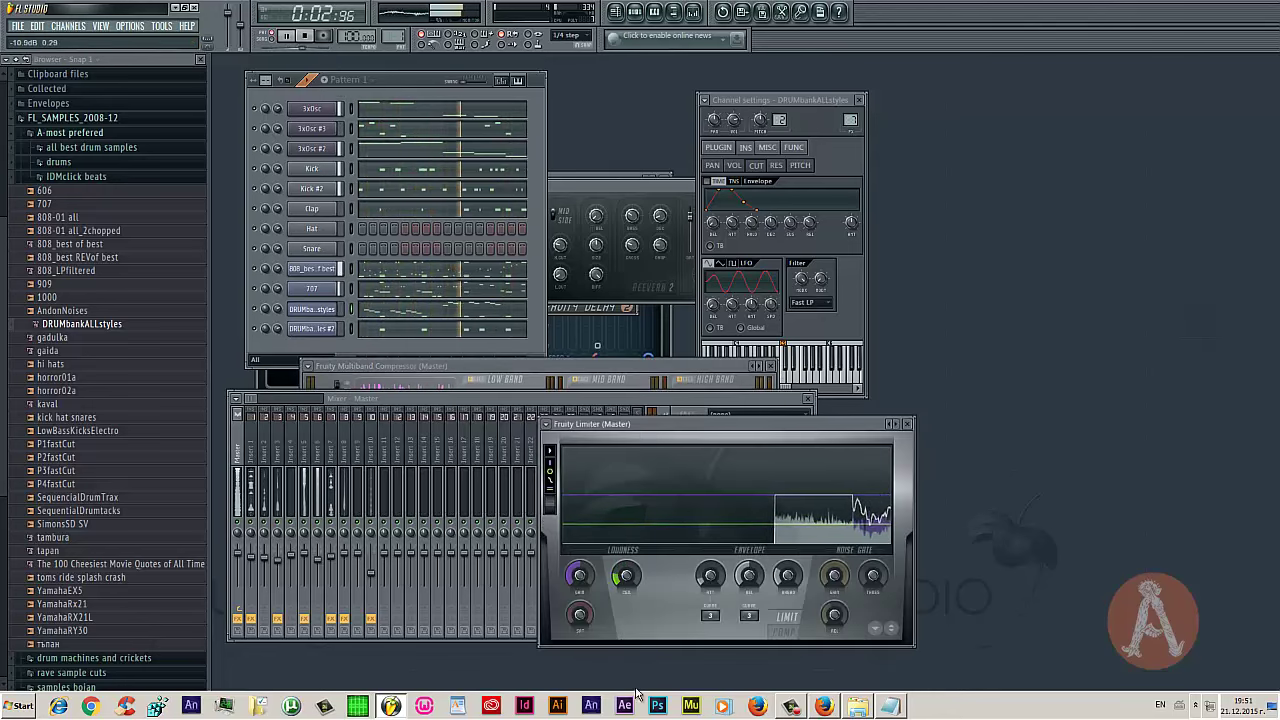
Adjust the multiband compressor's high band, check it against the playing pattern and close the compressor
click(340, 378)
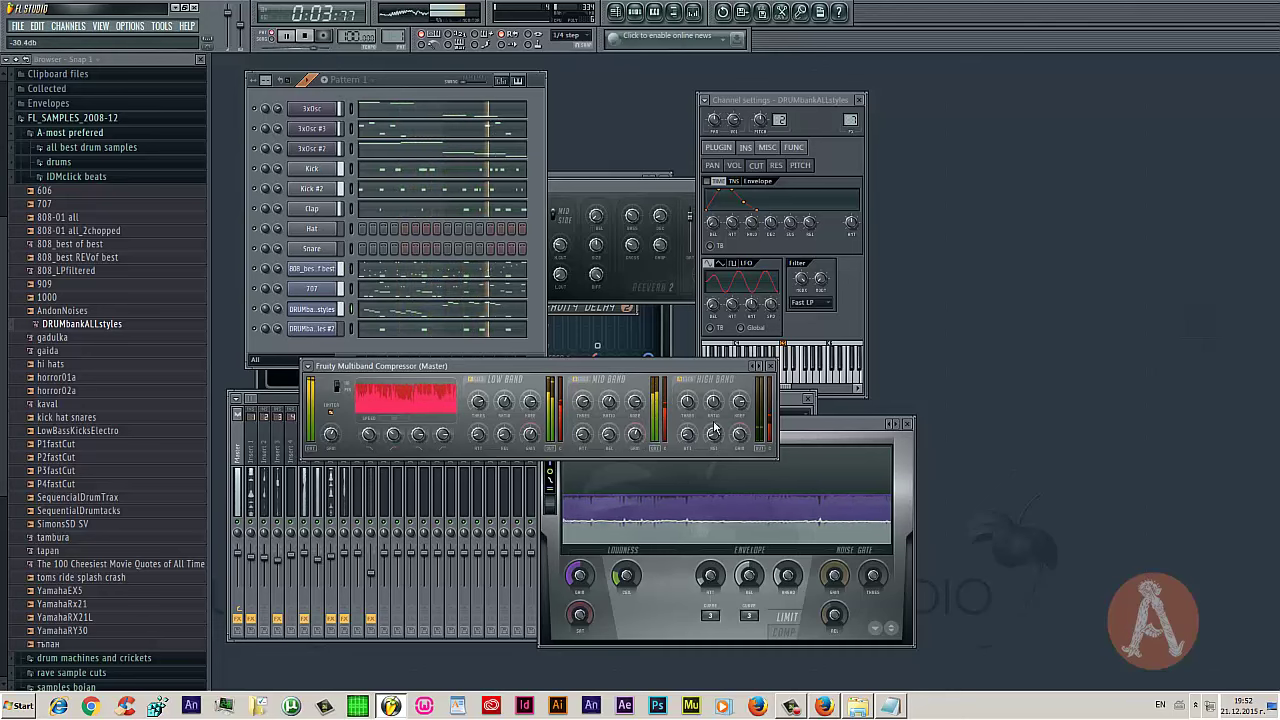
drag(746, 410, 745, 403)
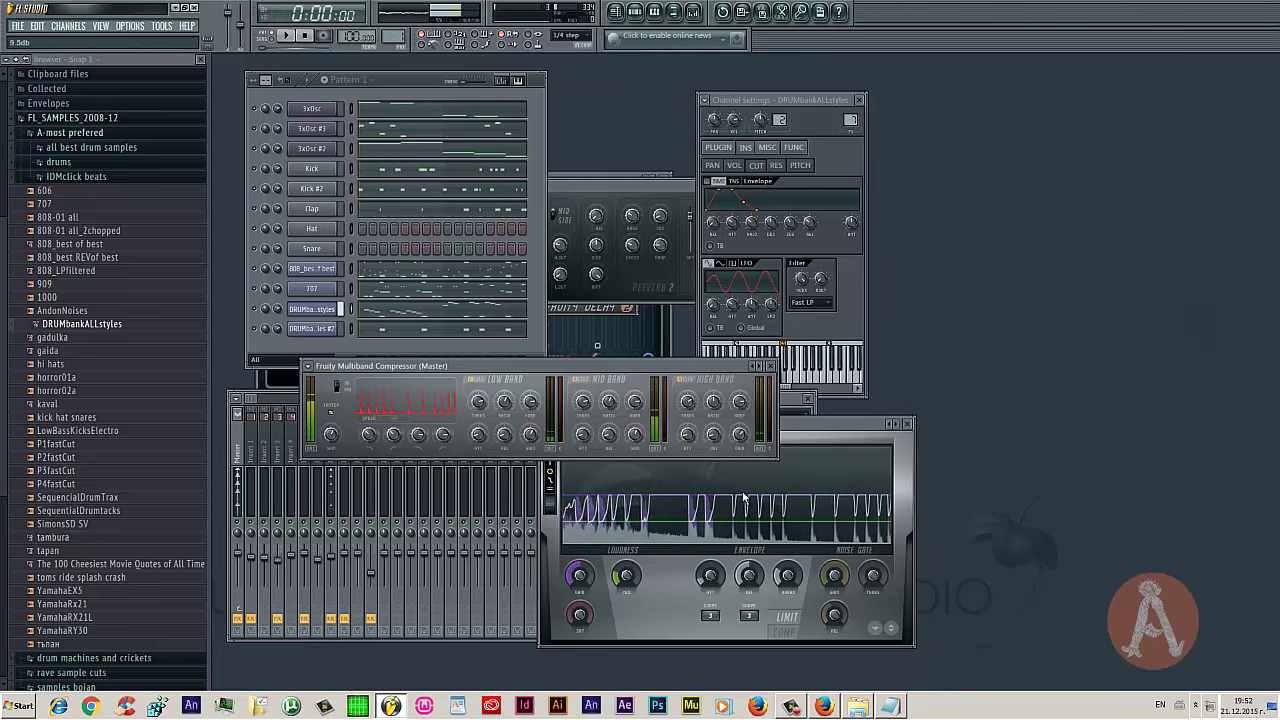
key(space)
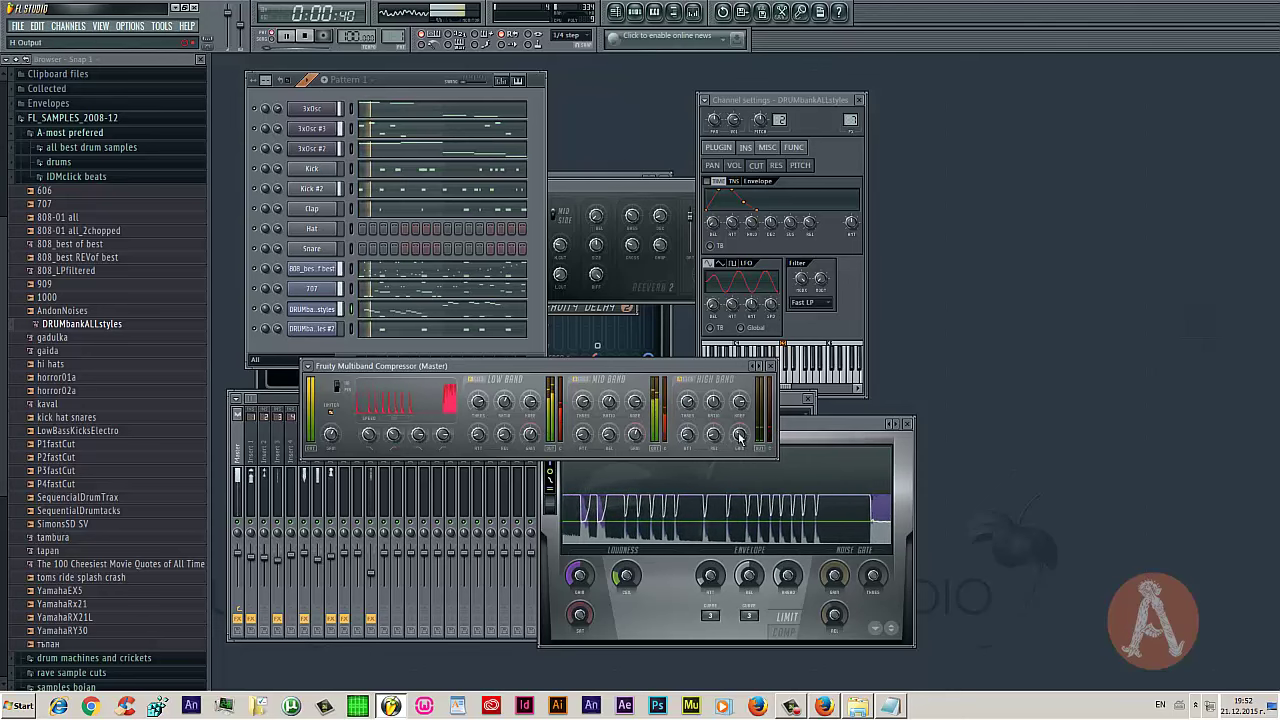
click(772, 366)
key(space)
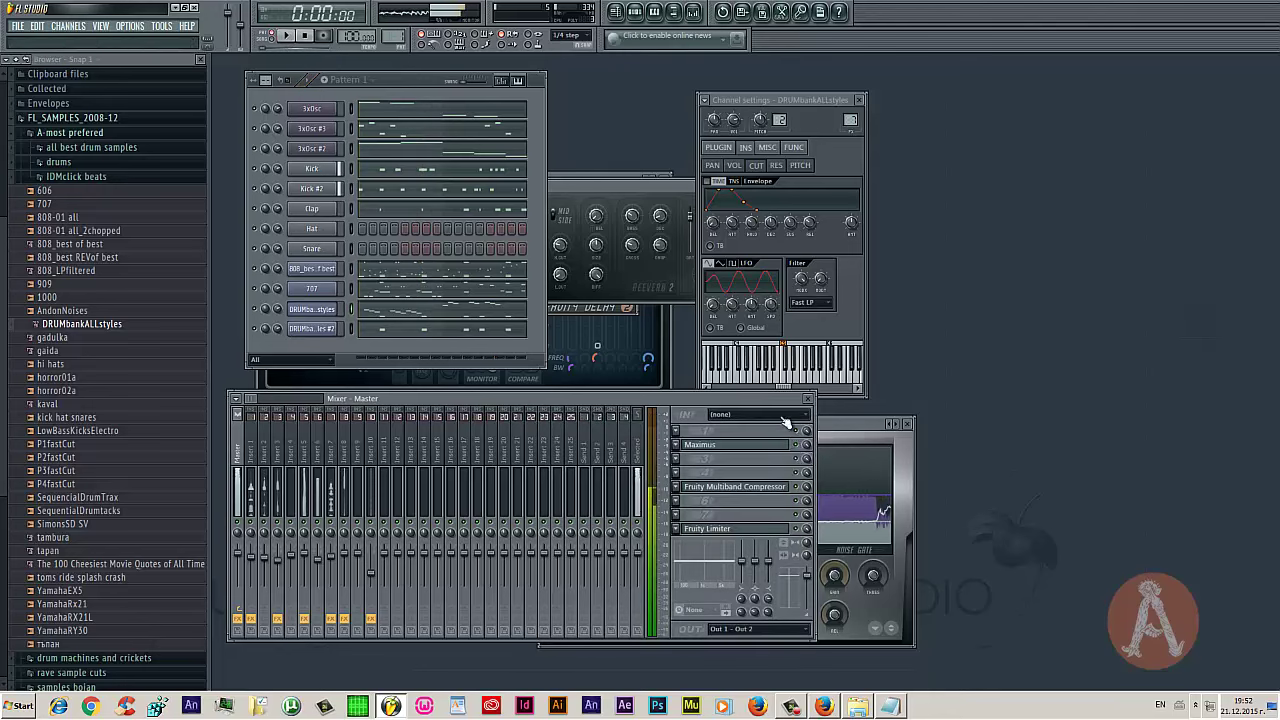
Set Maximus's pre gain to about 7.6 dB on the Low band, 14 dB on Mid and 5.6 dB on High
click(770, 446)
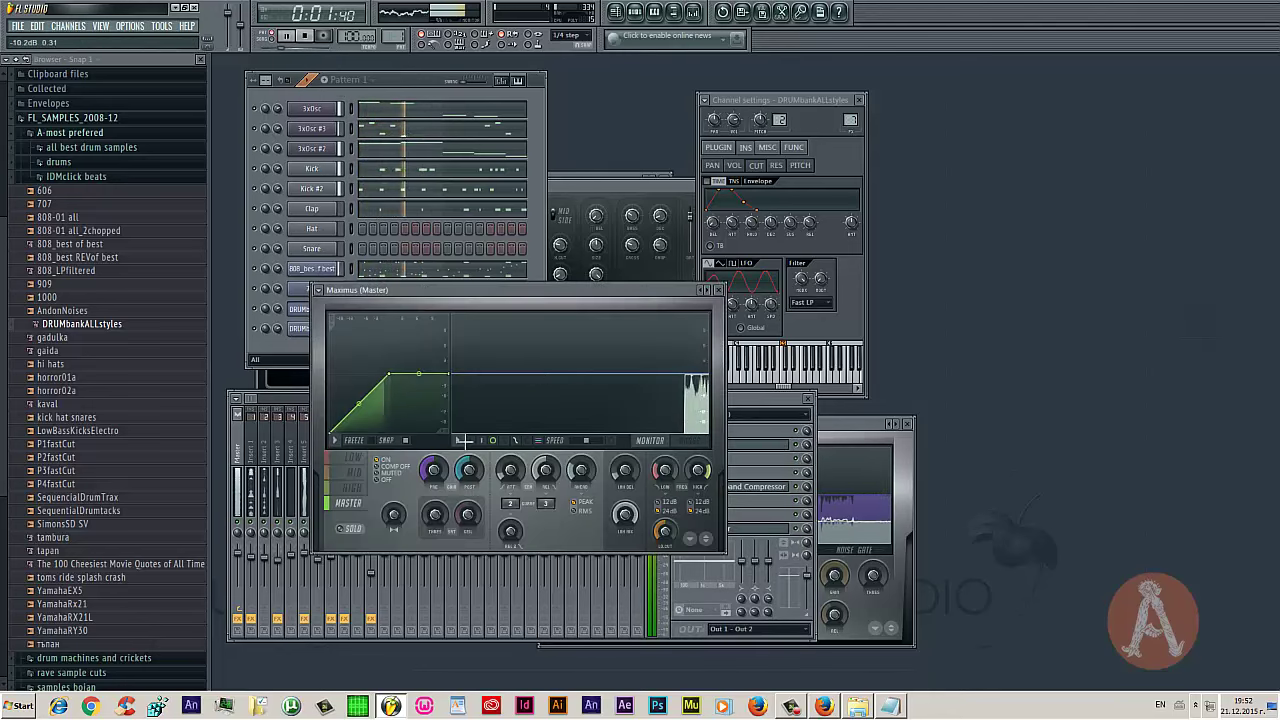
click(354, 460)
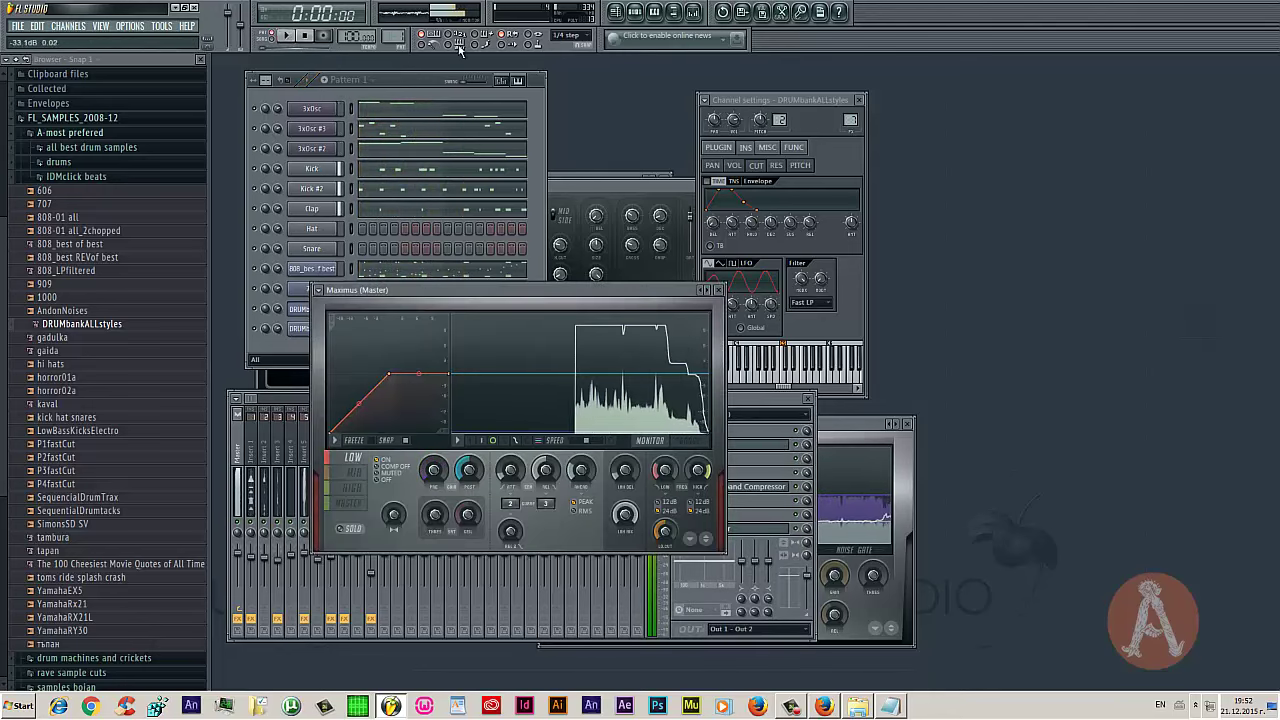
drag(433, 472, 449, 482)
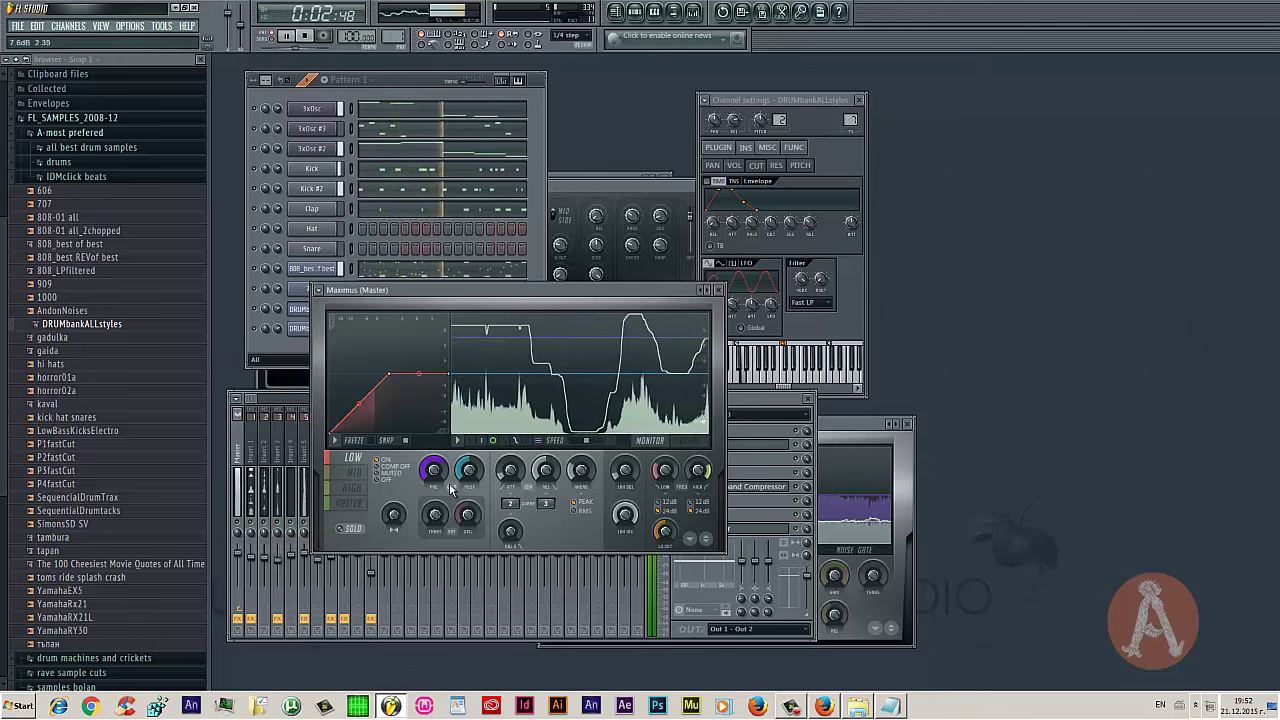
click(353, 472)
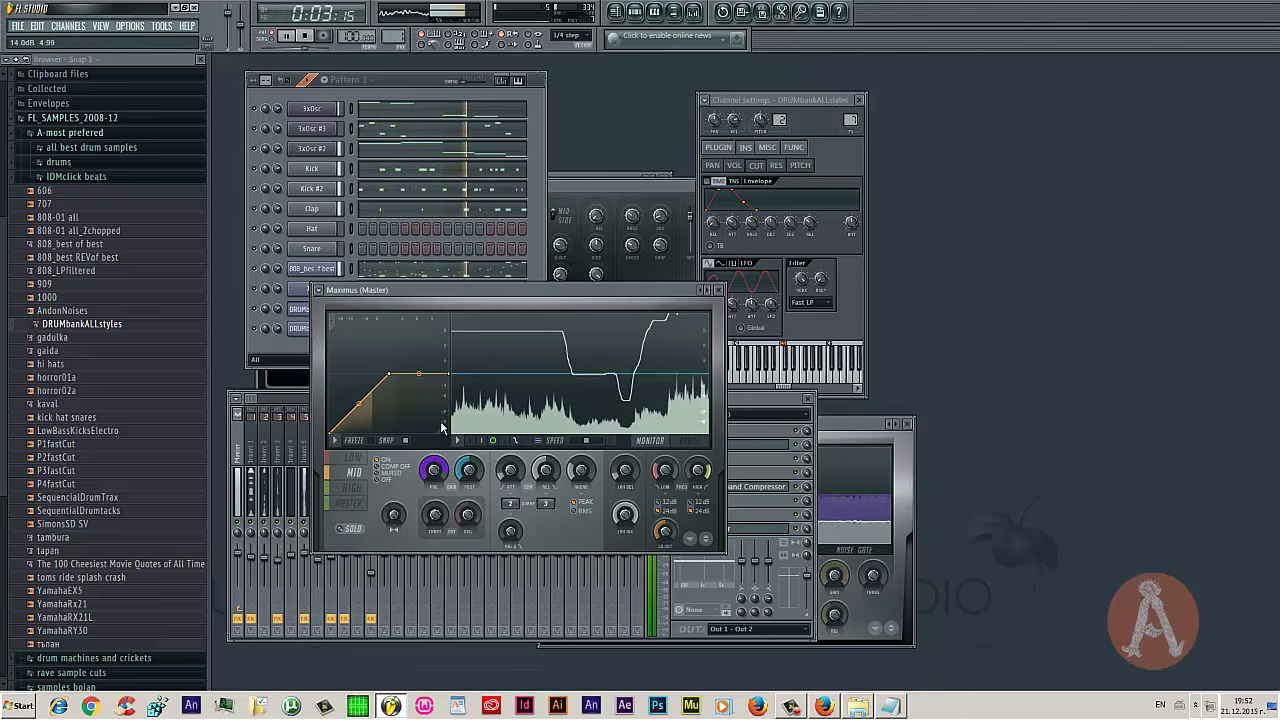
click(352, 487)
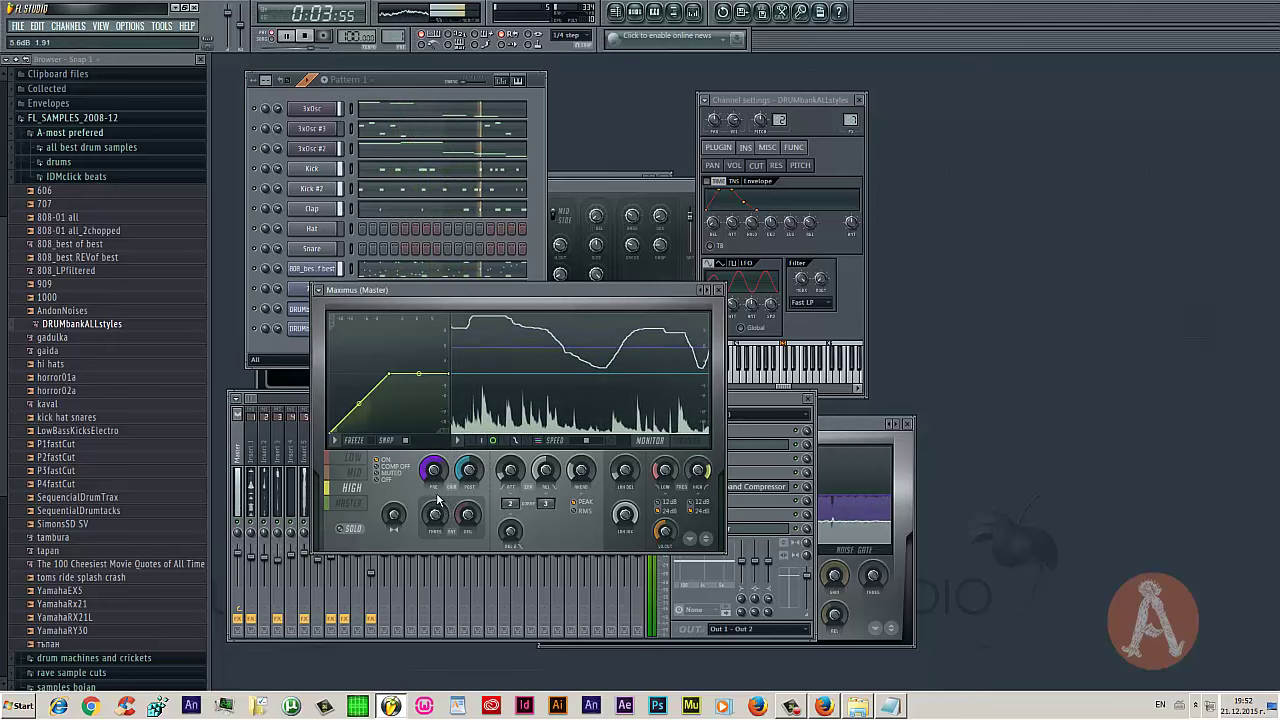
key(Escape)
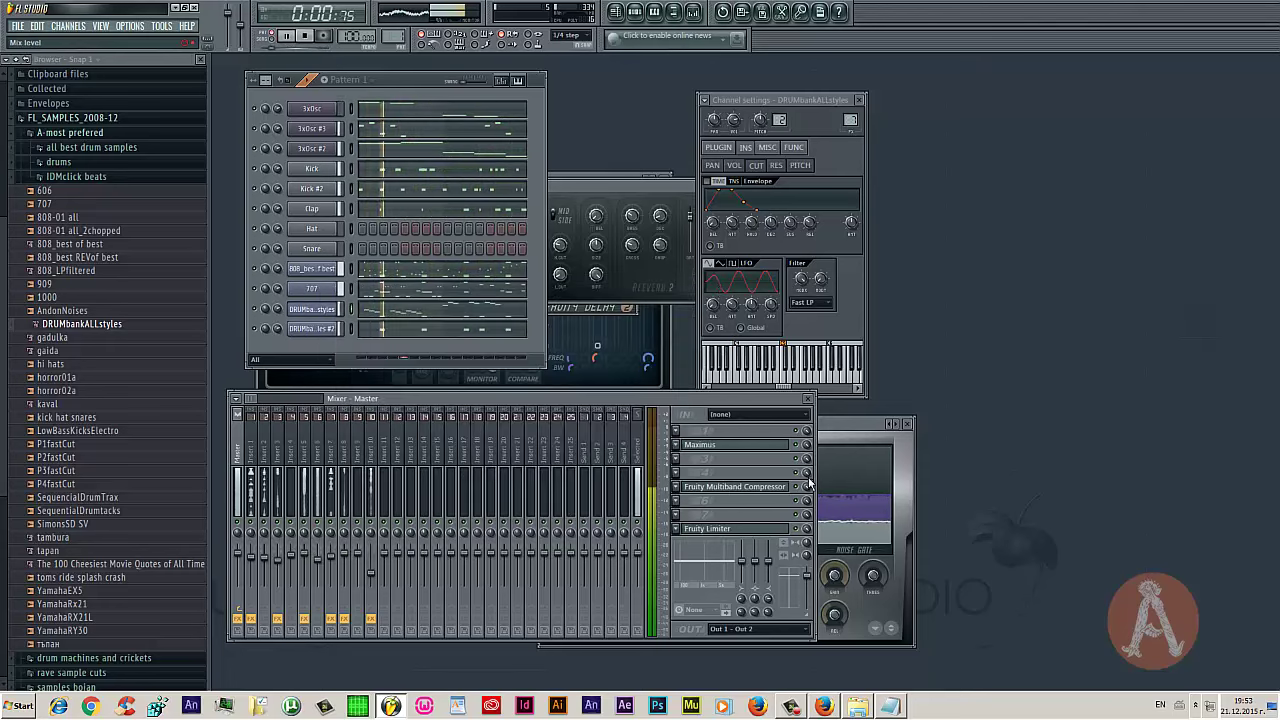
Stop playback, examine the options of the loudness saturation control in the Master track's Fruity Limiter, and return to the mixer
key(space)
click(727, 533)
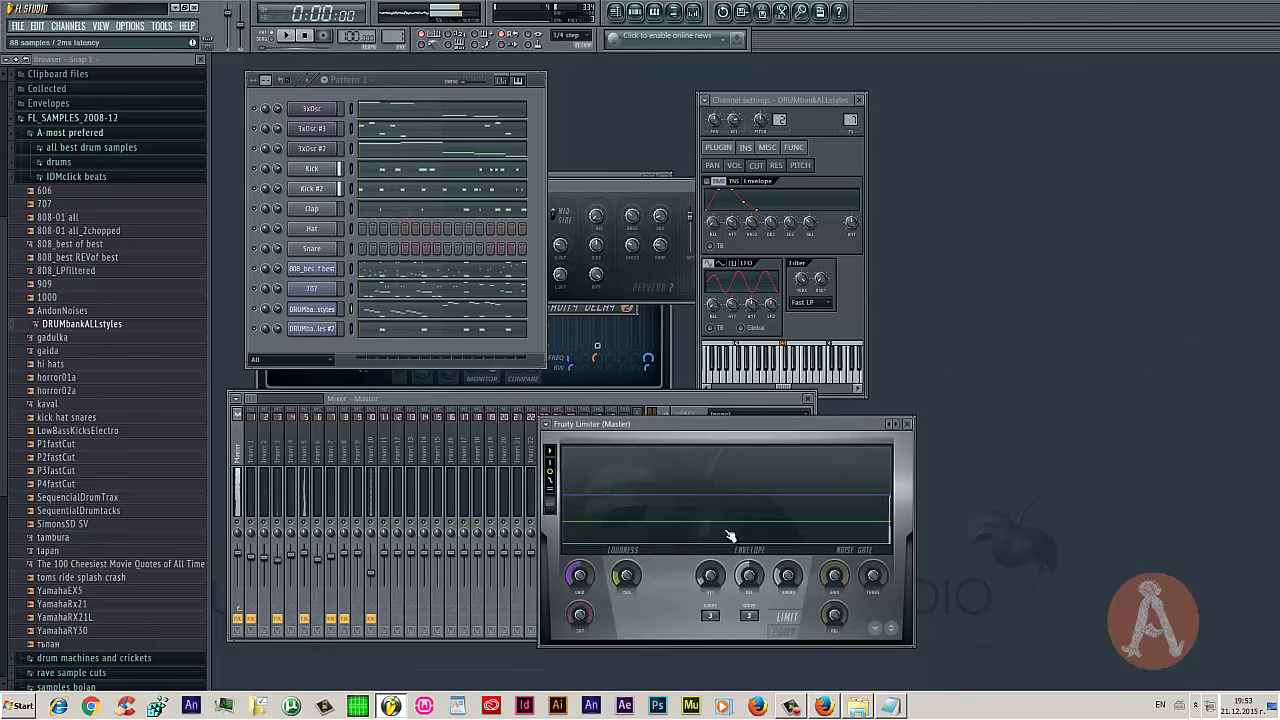
right_click(632, 578)
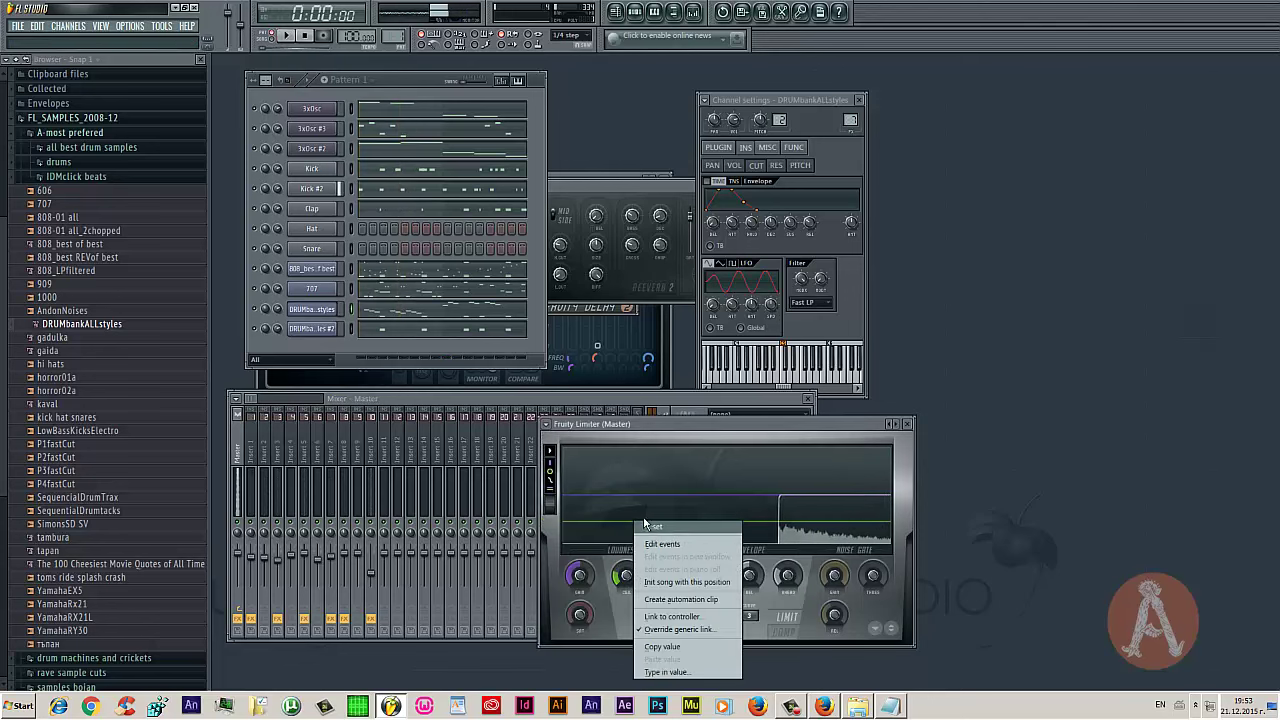
click(651, 428)
click(647, 403)
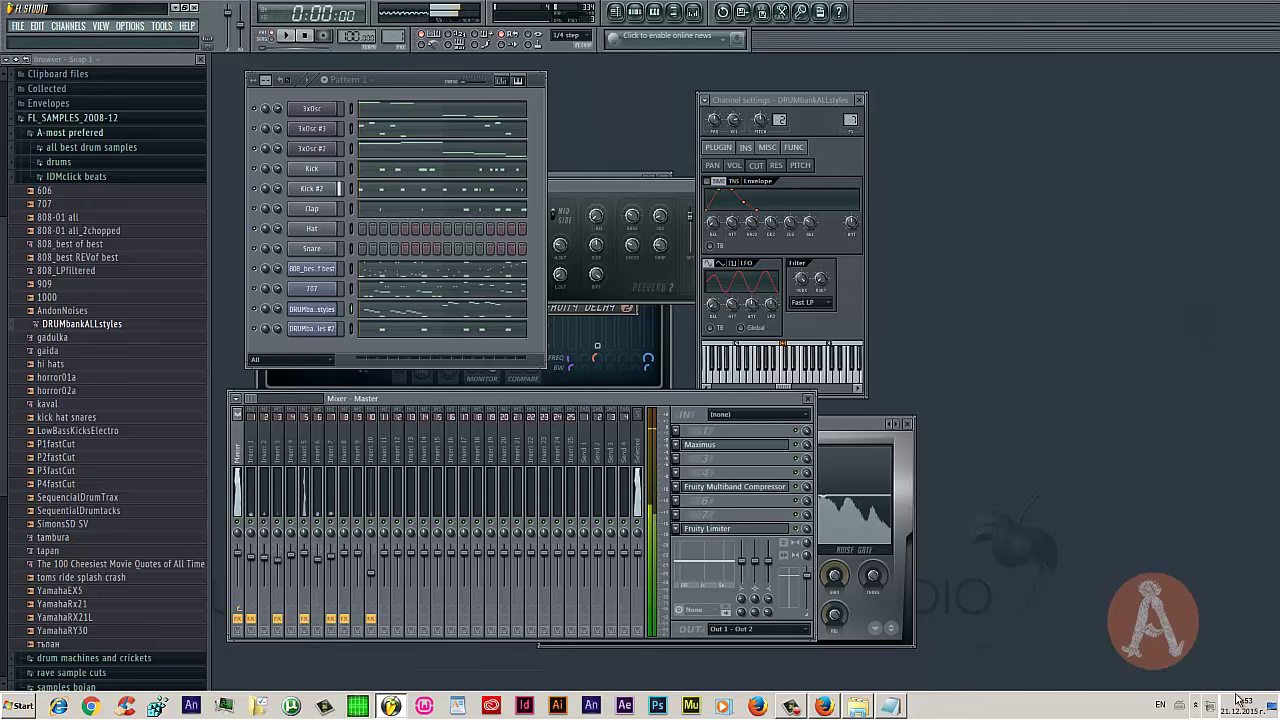
Check the computer's system volume control and return to the mixer
click(1197, 706)
click(1194, 648)
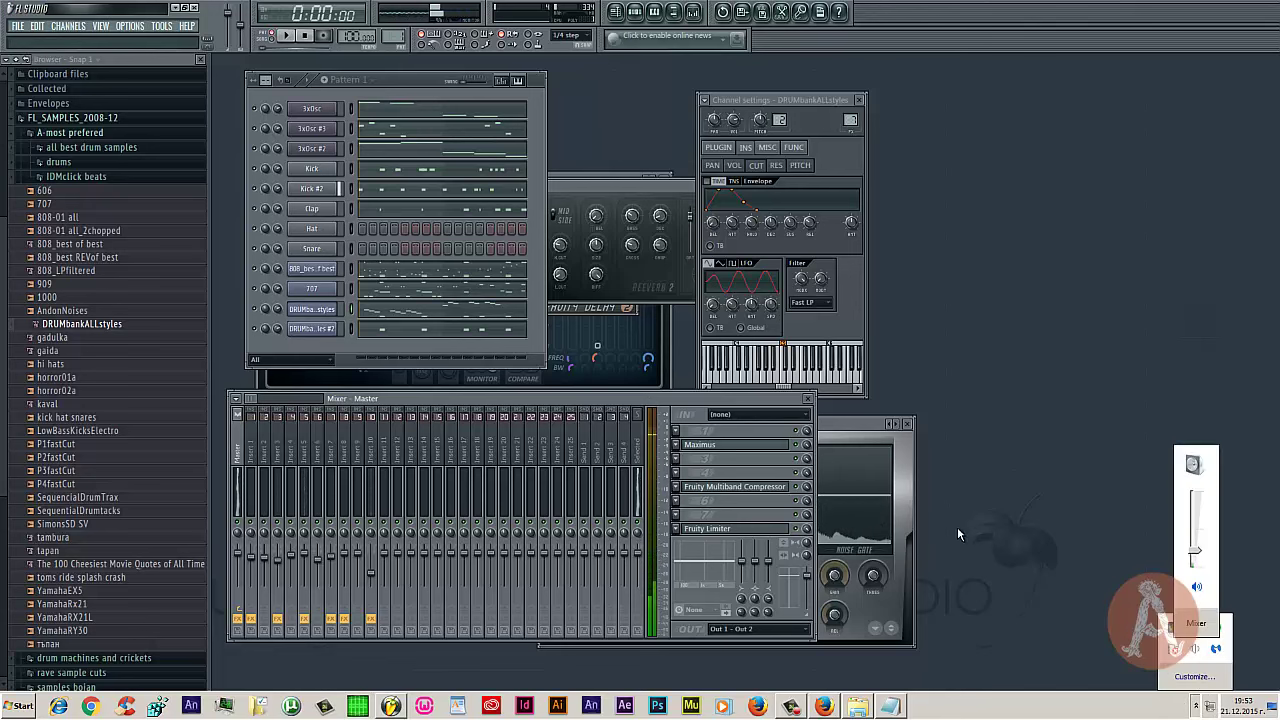
click(656, 394)
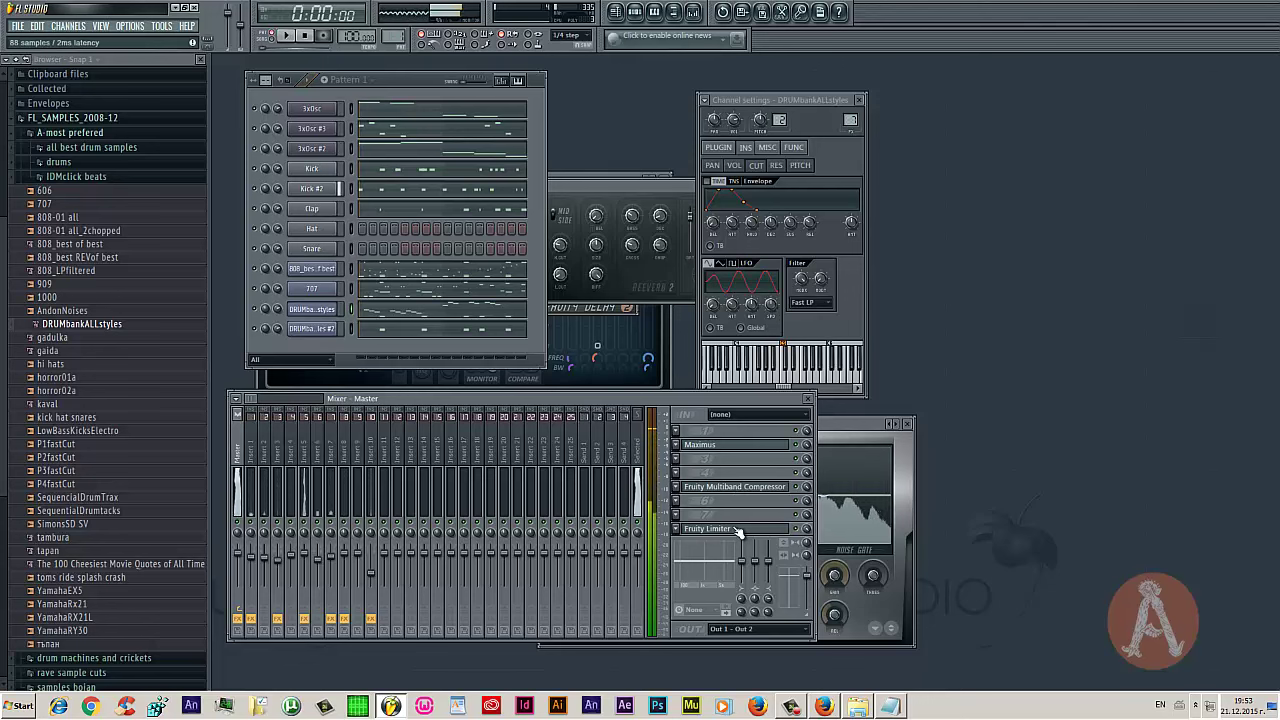
Set the Fruity Multiband Compressor's output gain to about -6.1 dB while the pattern plays, and close its window
click(742, 488)
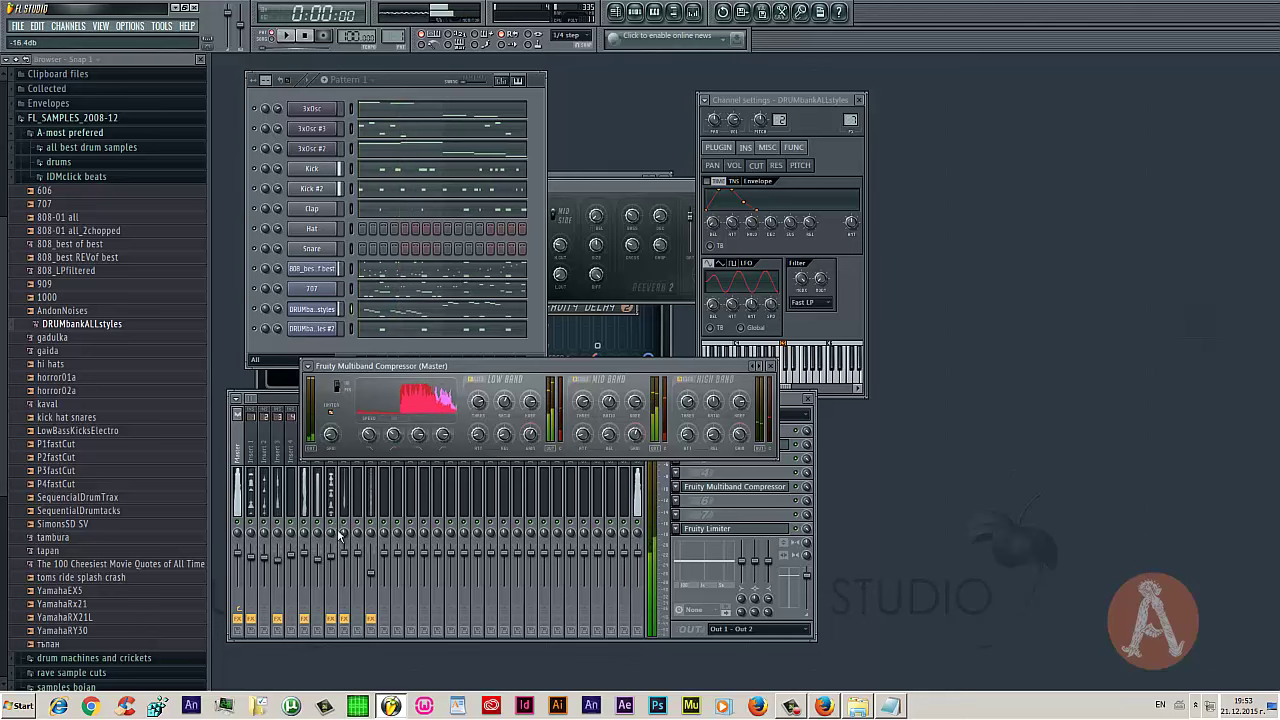
key(space)
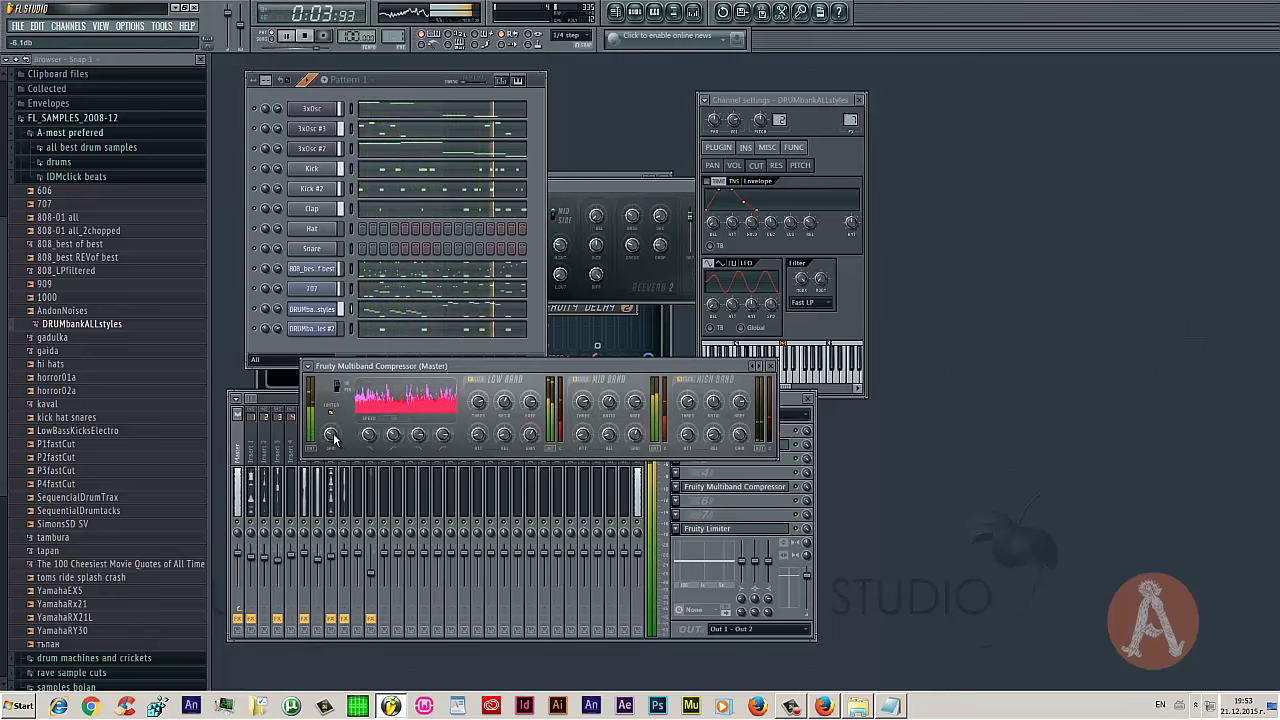
click(770, 366)
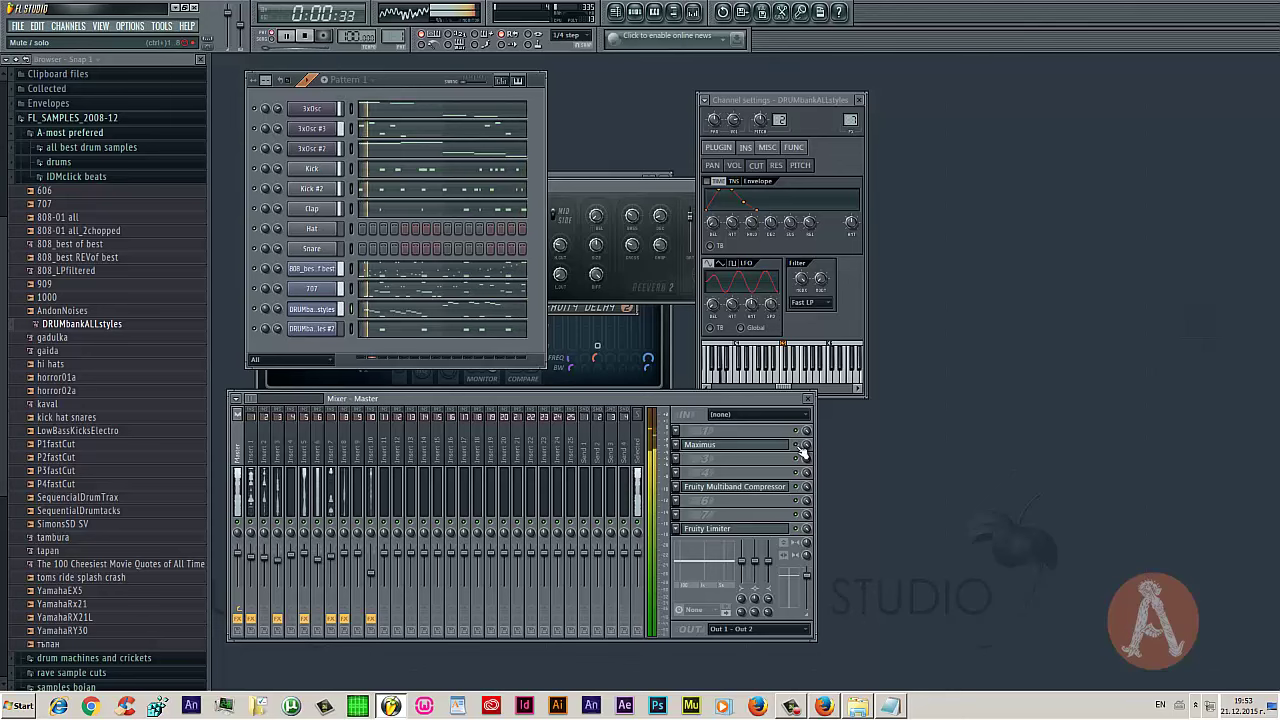
Stop playback and insert a TS404 bassline synthesizer channel at the head of Pattern 1
drag(691, 398, 810, 389)
click(400, 80)
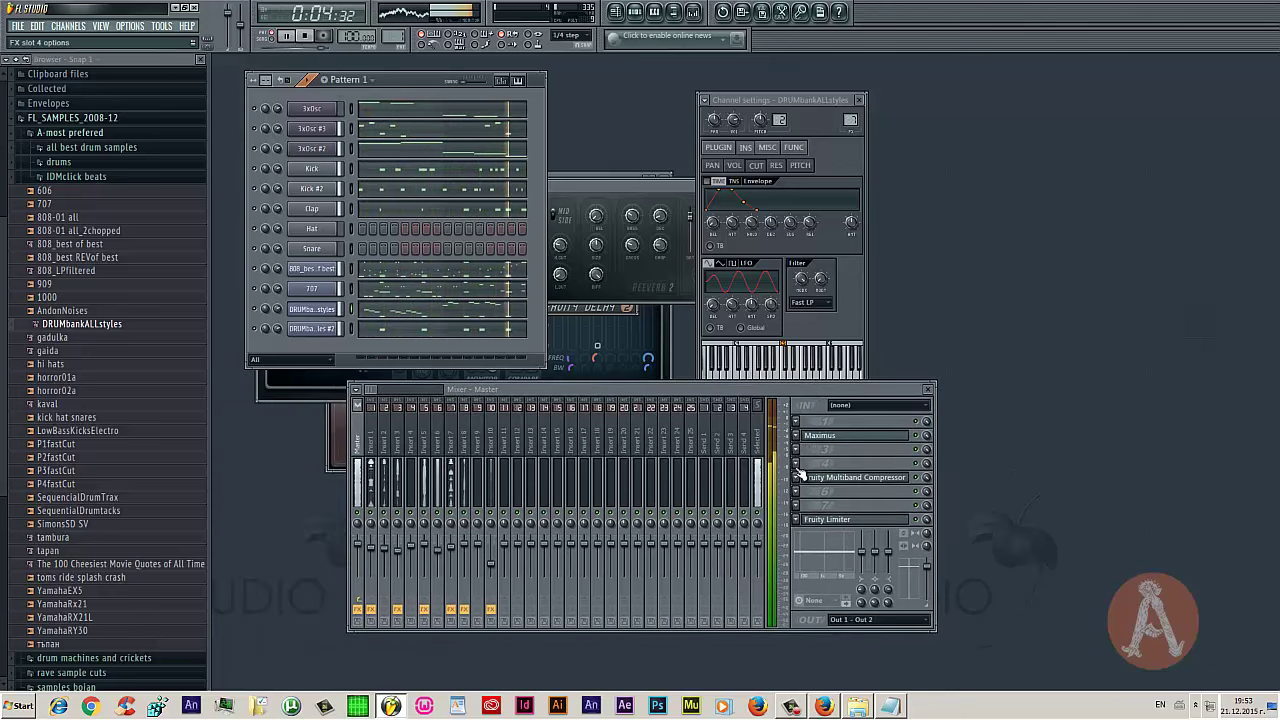
key(space)
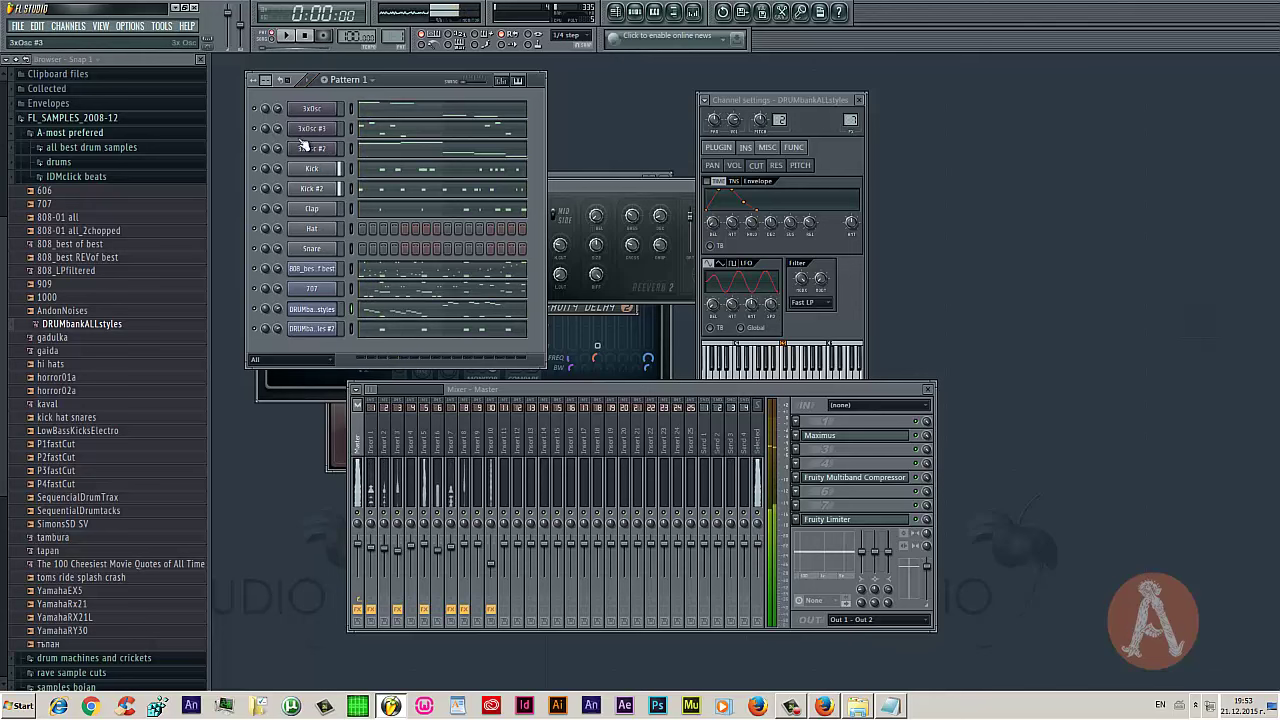
right_click(330, 106)
mouse_move(370, 245)
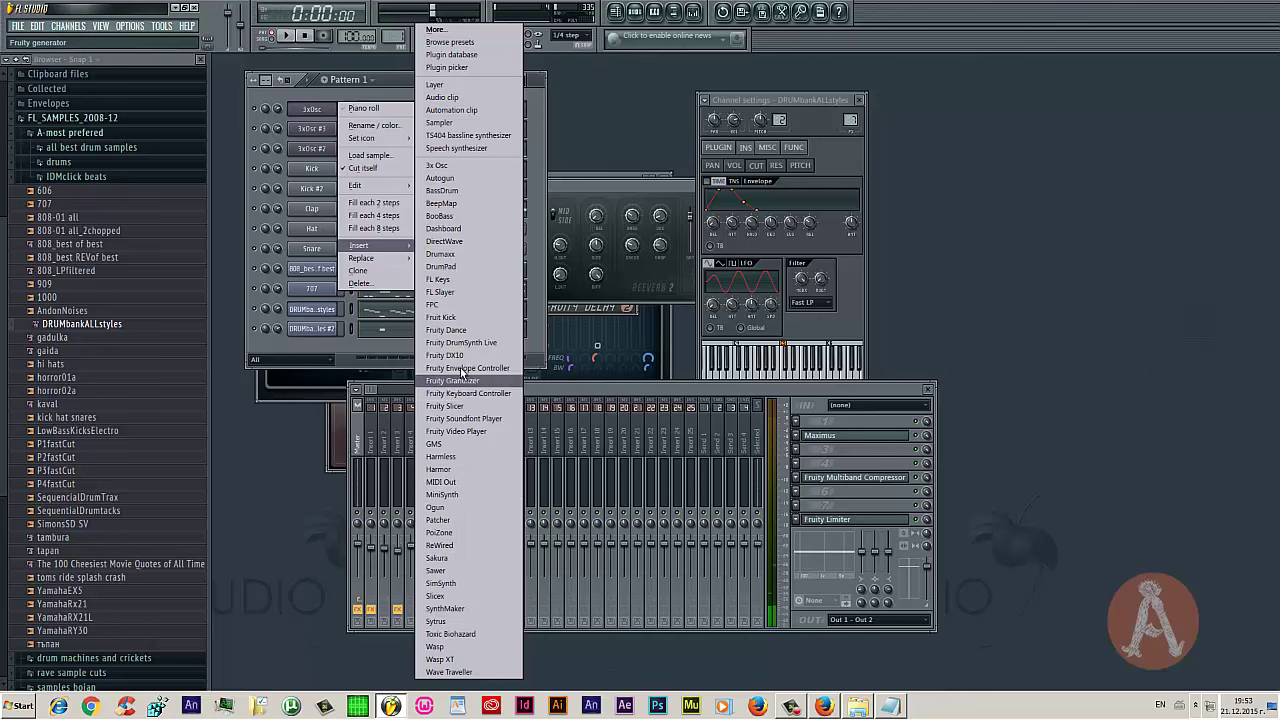
click(451, 137)
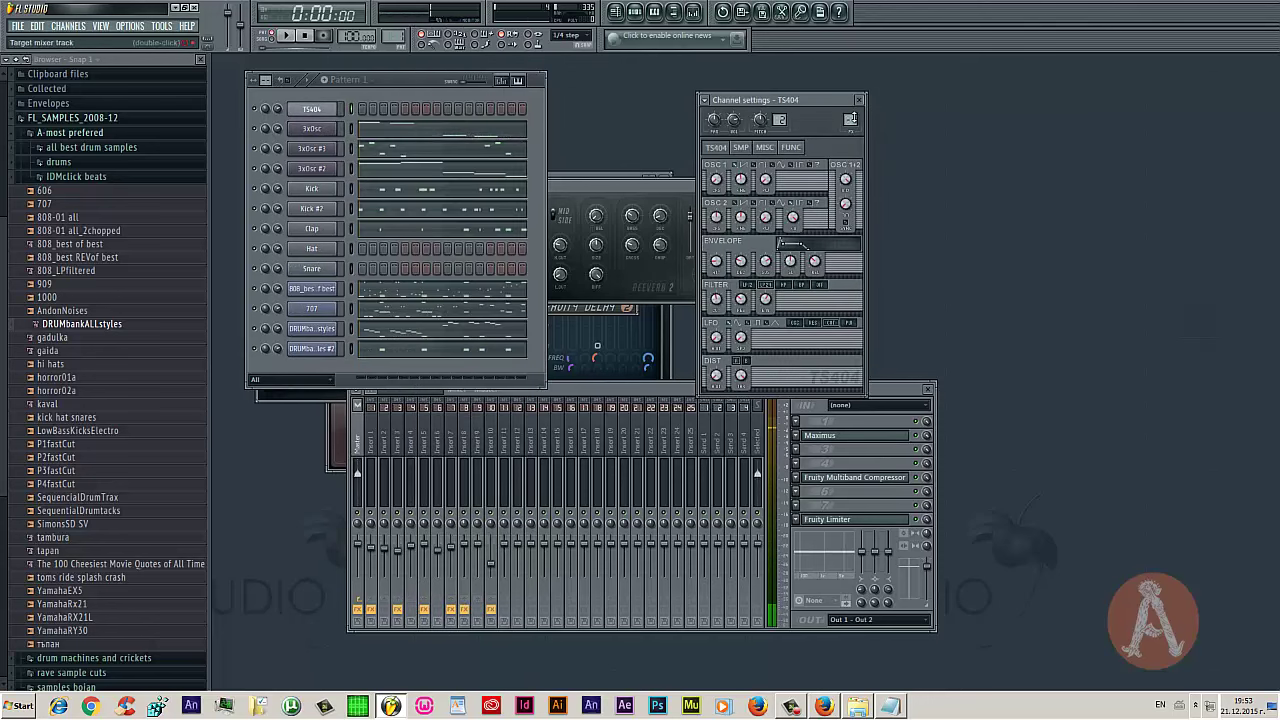
Route the TS404 channel to mixer track Insert 11 and audition its sound
drag(850, 119, 858, 57)
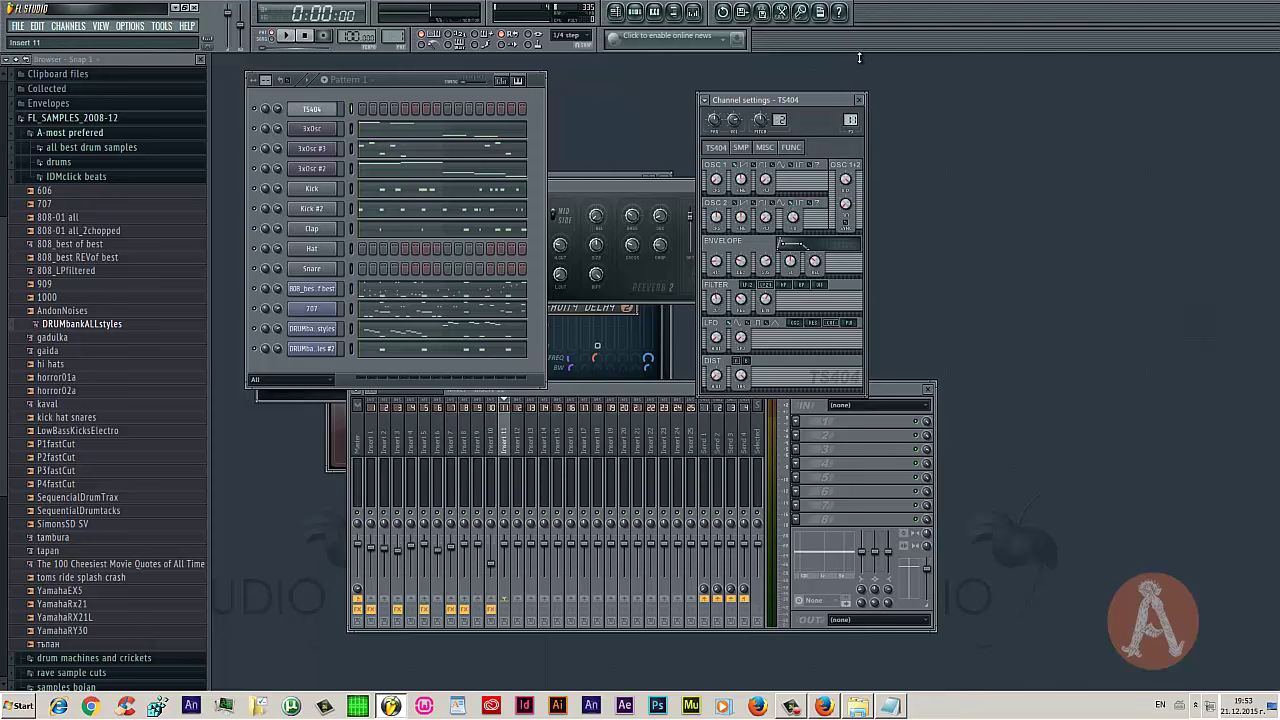
right_click(506, 434)
click(530, 436)
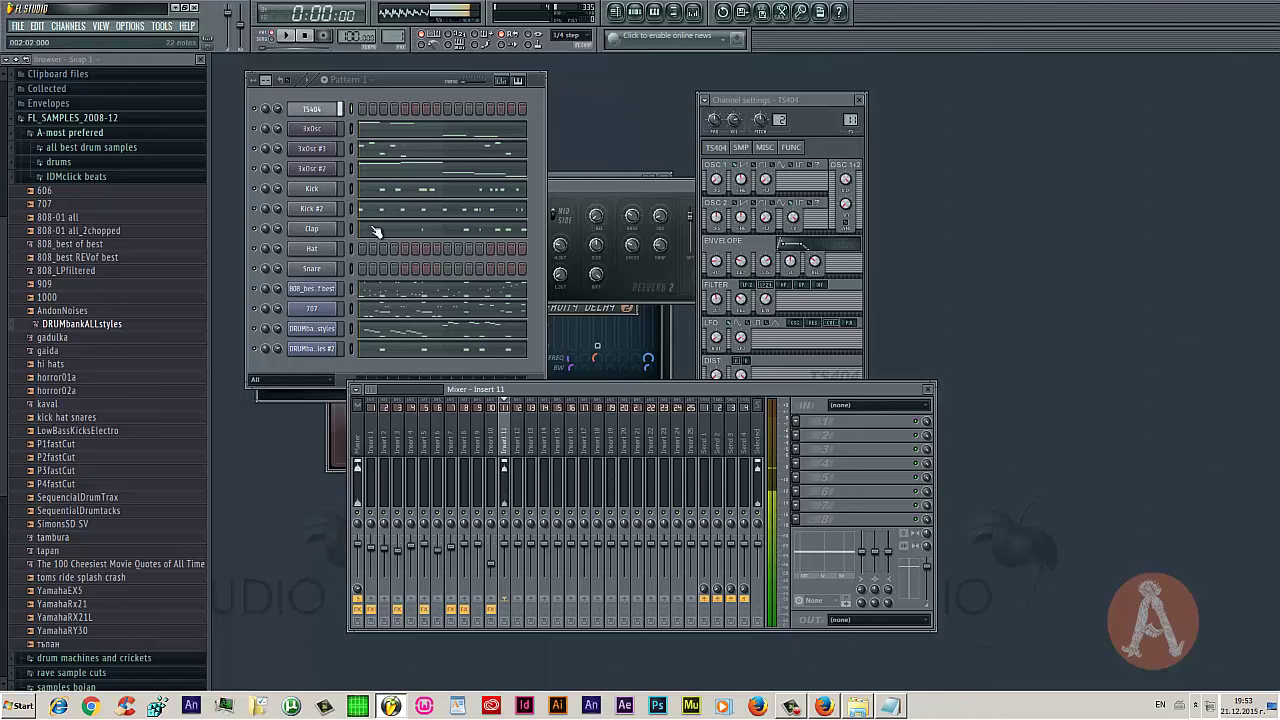
click(311, 108)
click(311, 108)
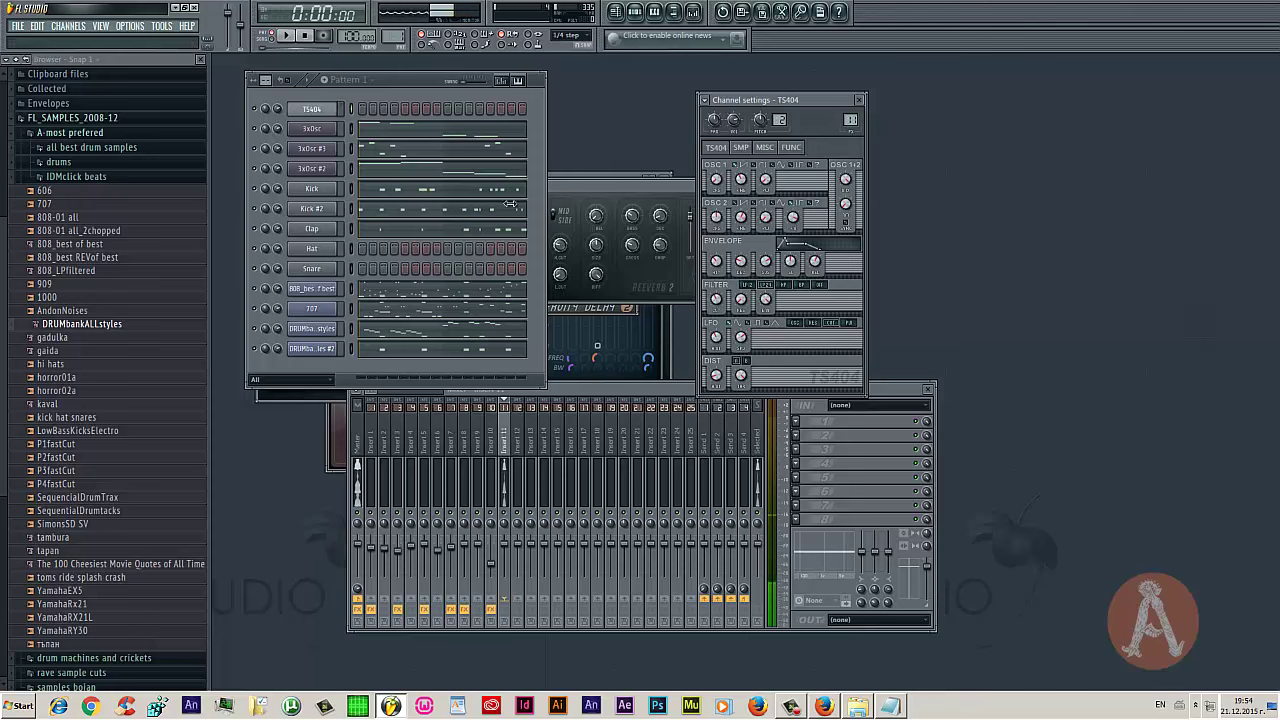
Open the TS404 channel's piano roll and place a C5 note on each of the four beats of bar 1
right_click(328, 116)
click(377, 139)
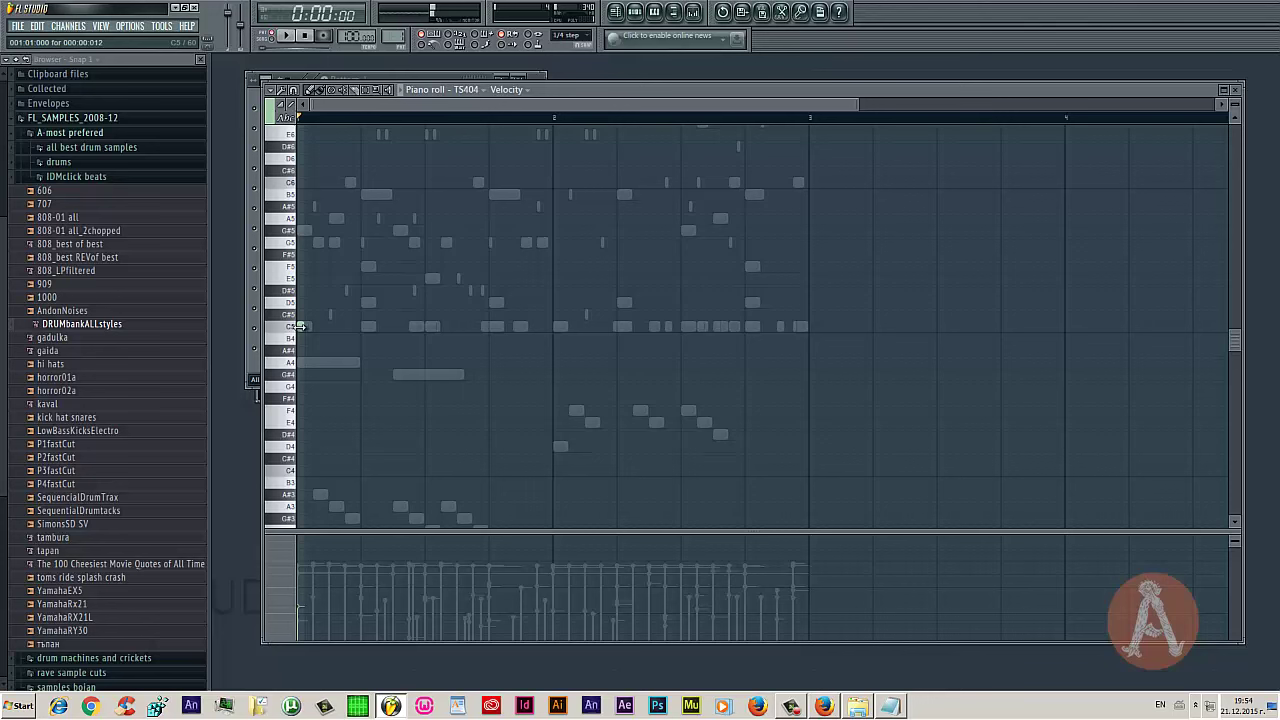
click(299, 327)
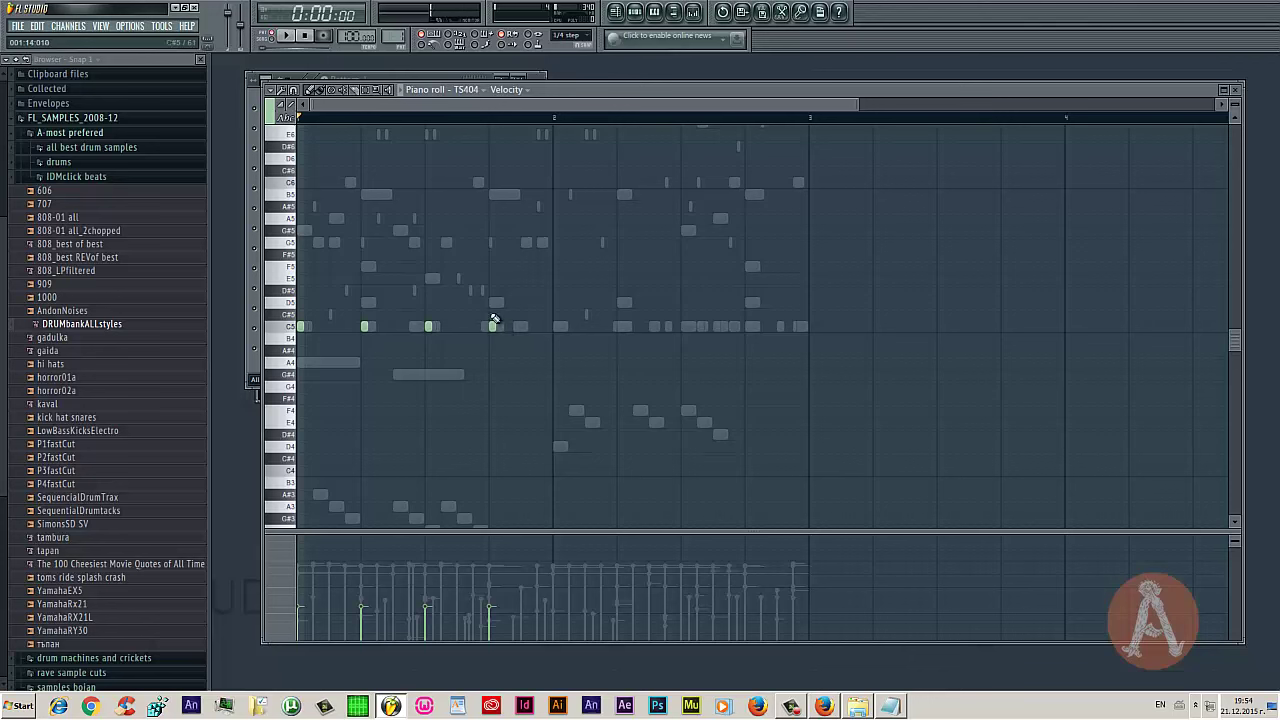
Add an E4 note on step 2 and an E5 note on step 4 of bar 1, checking them during playback
right_click(328, 424)
click(314, 423)
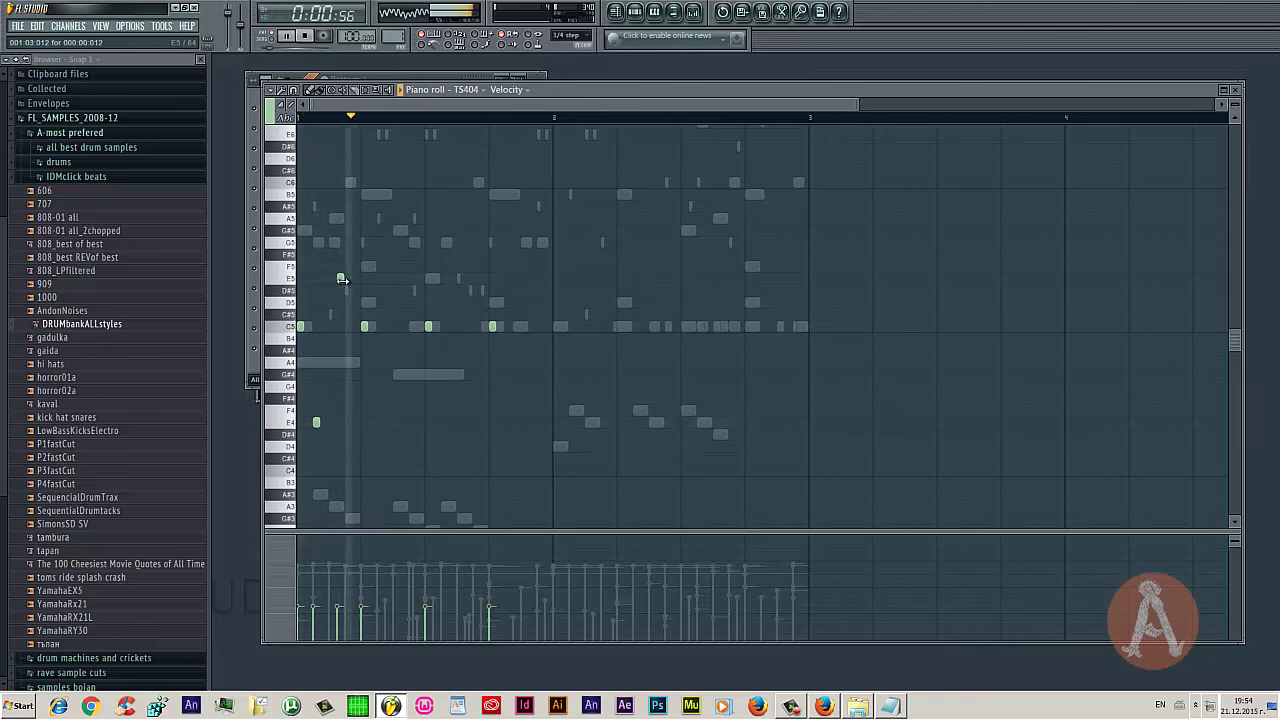
click(340, 279)
key(space)
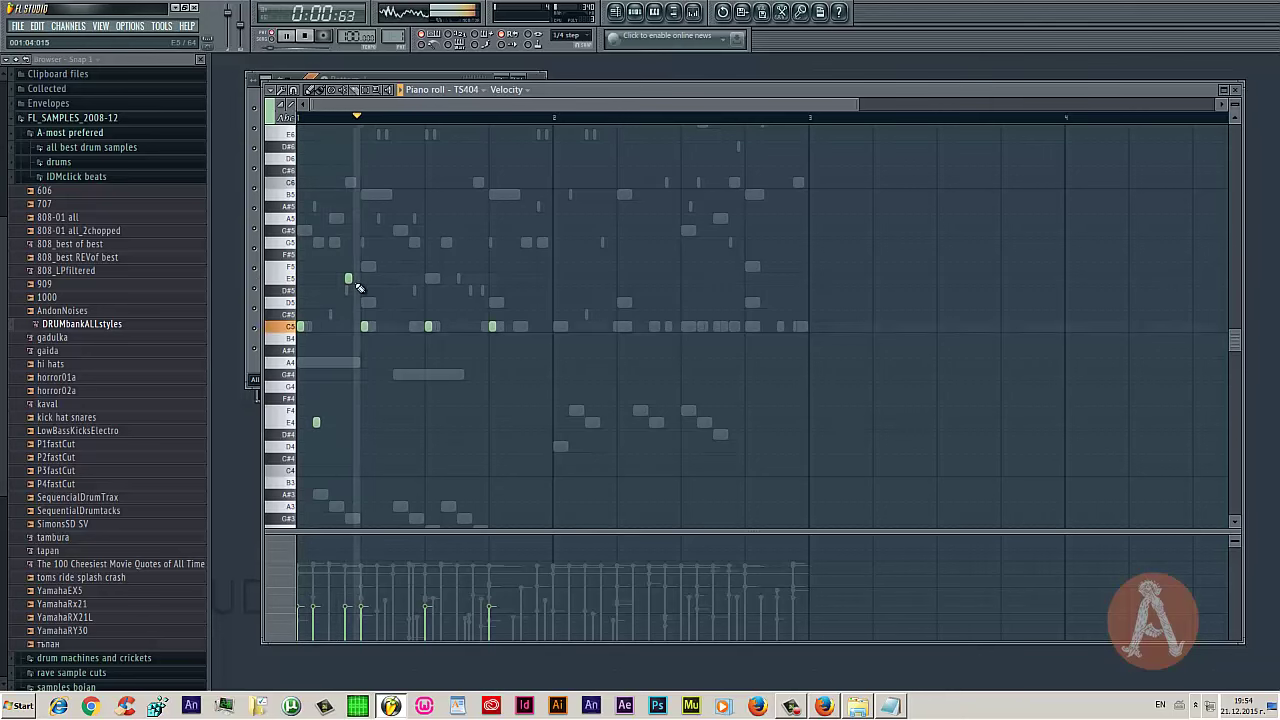
key(space)
click(1237, 92)
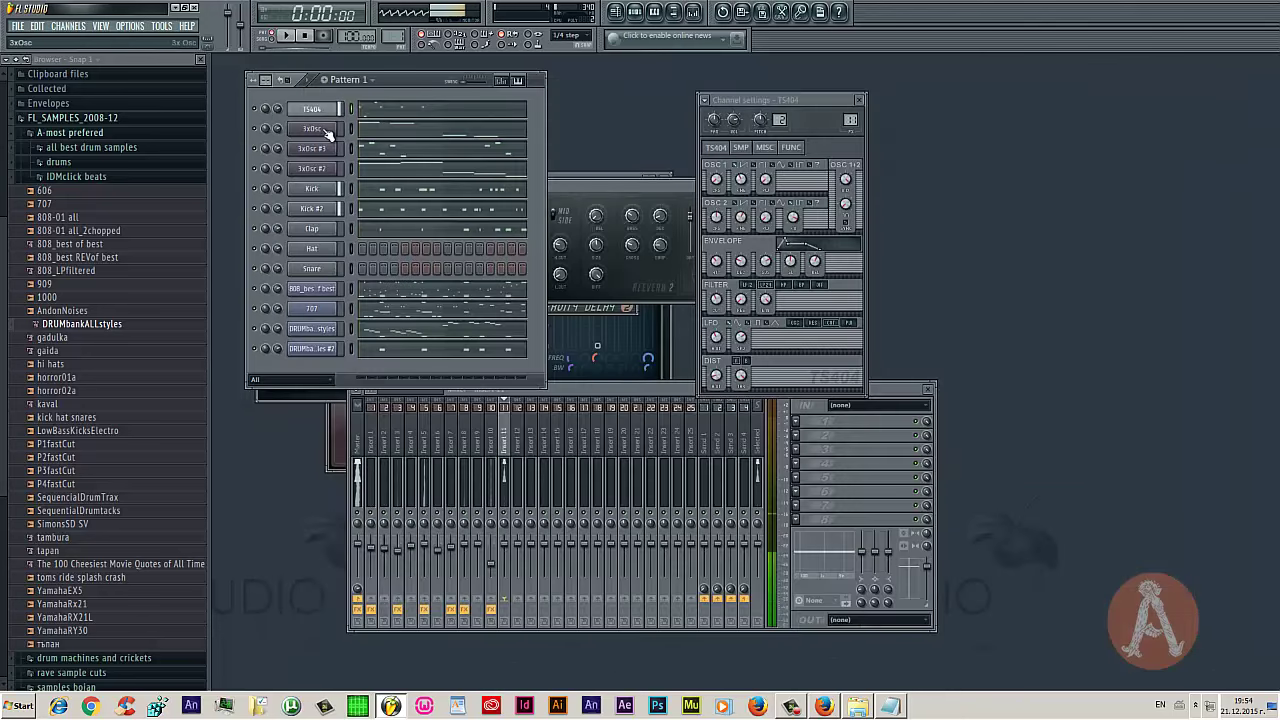
click(328, 110)
click(328, 113)
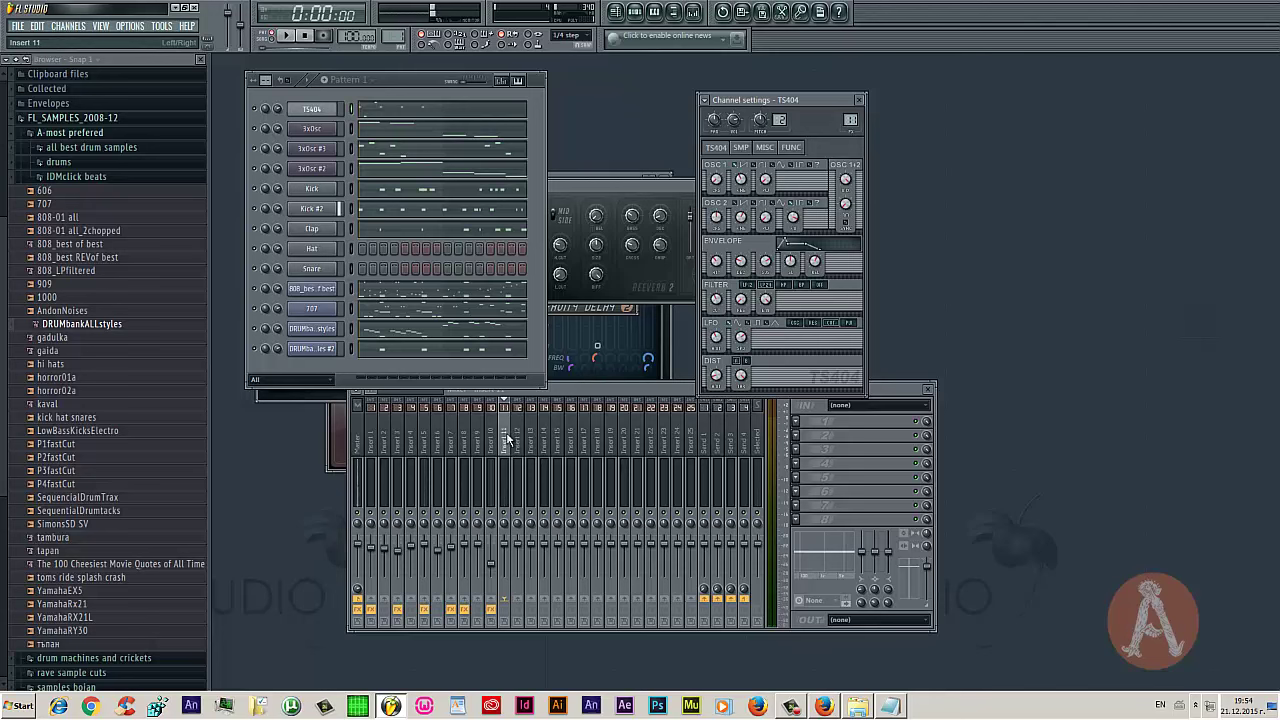
right_click(507, 440)
key(Escape)
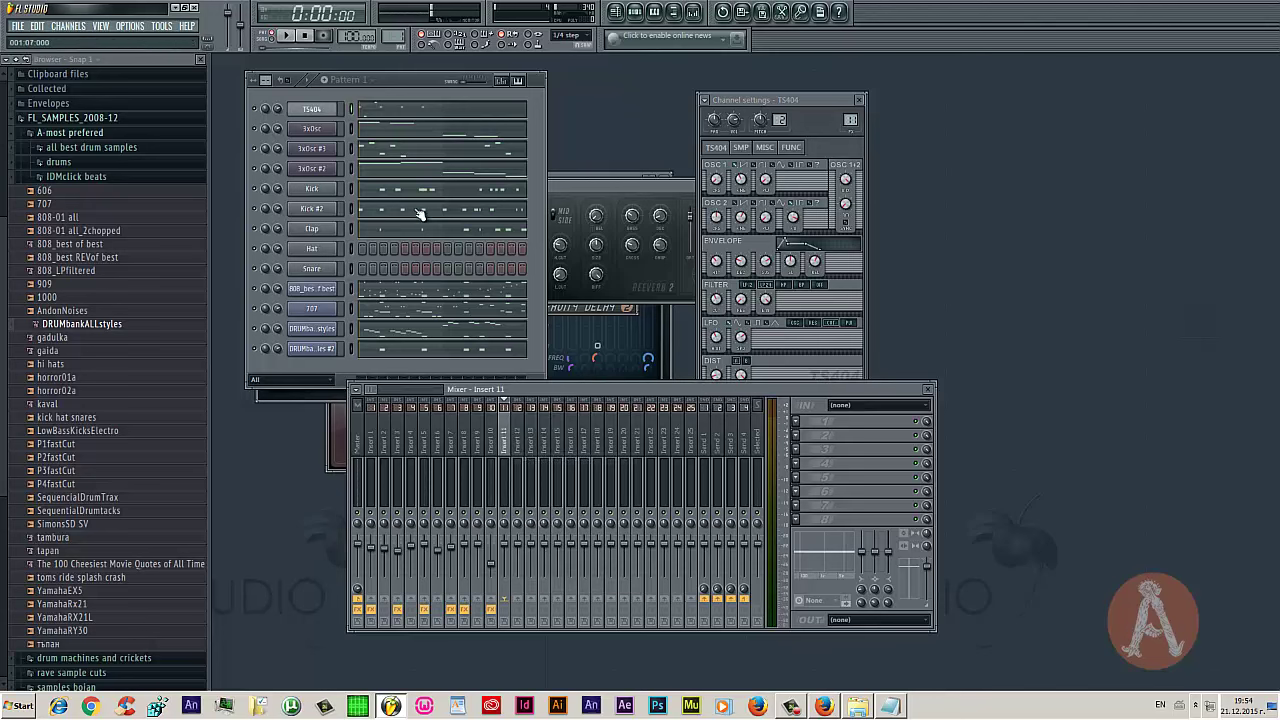
Reopen the TS404 piano roll and add an A4 note on step 3 of bar 1
click(412, 76)
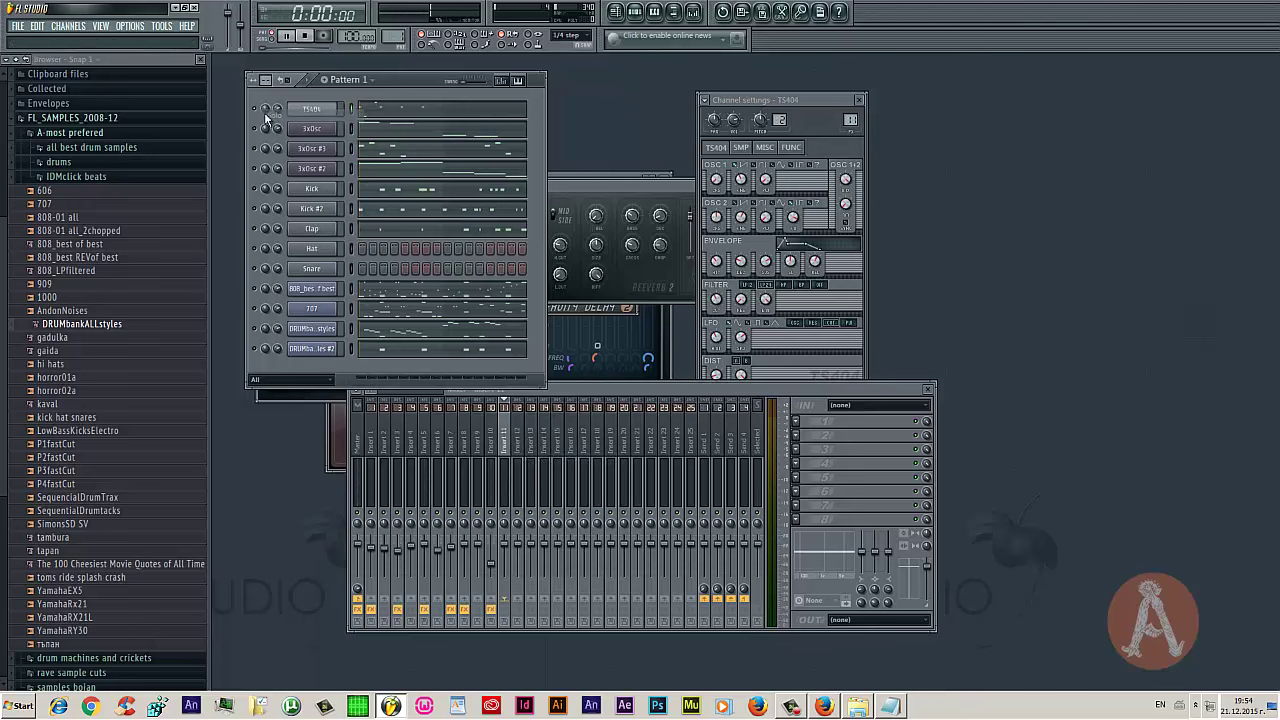
click(403, 114)
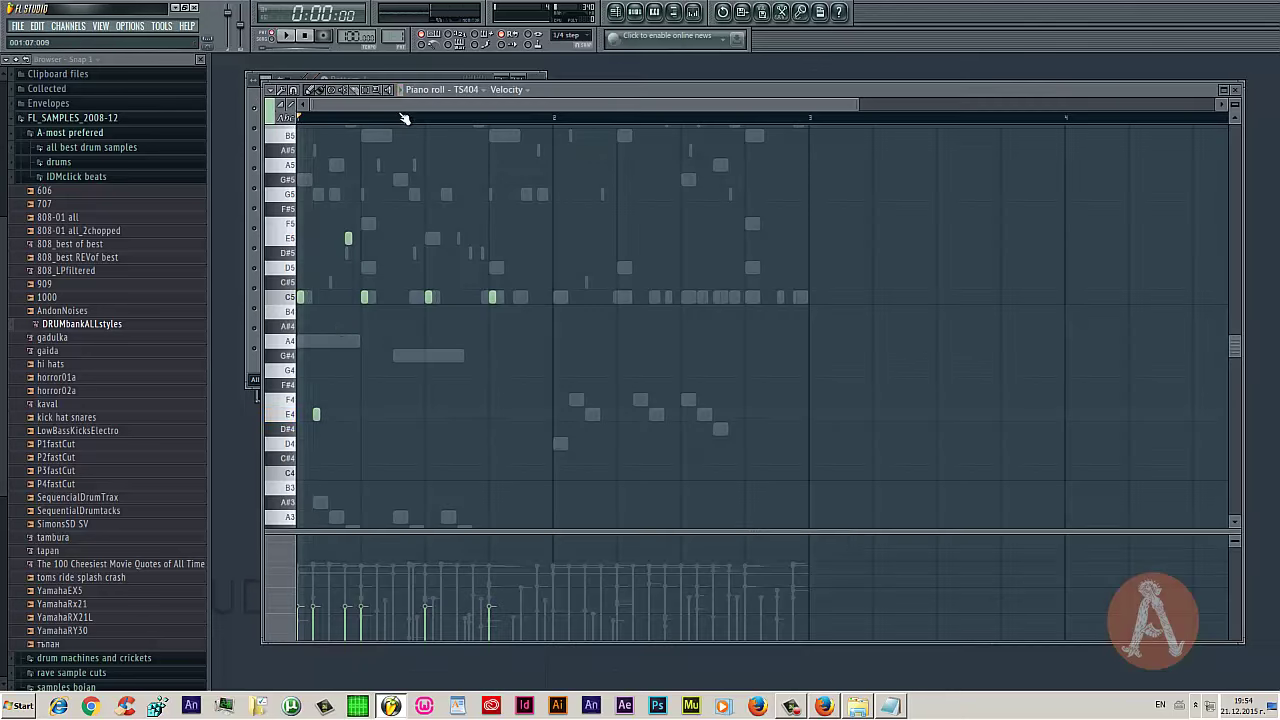
right_click(334, 298)
right_click(332, 298)
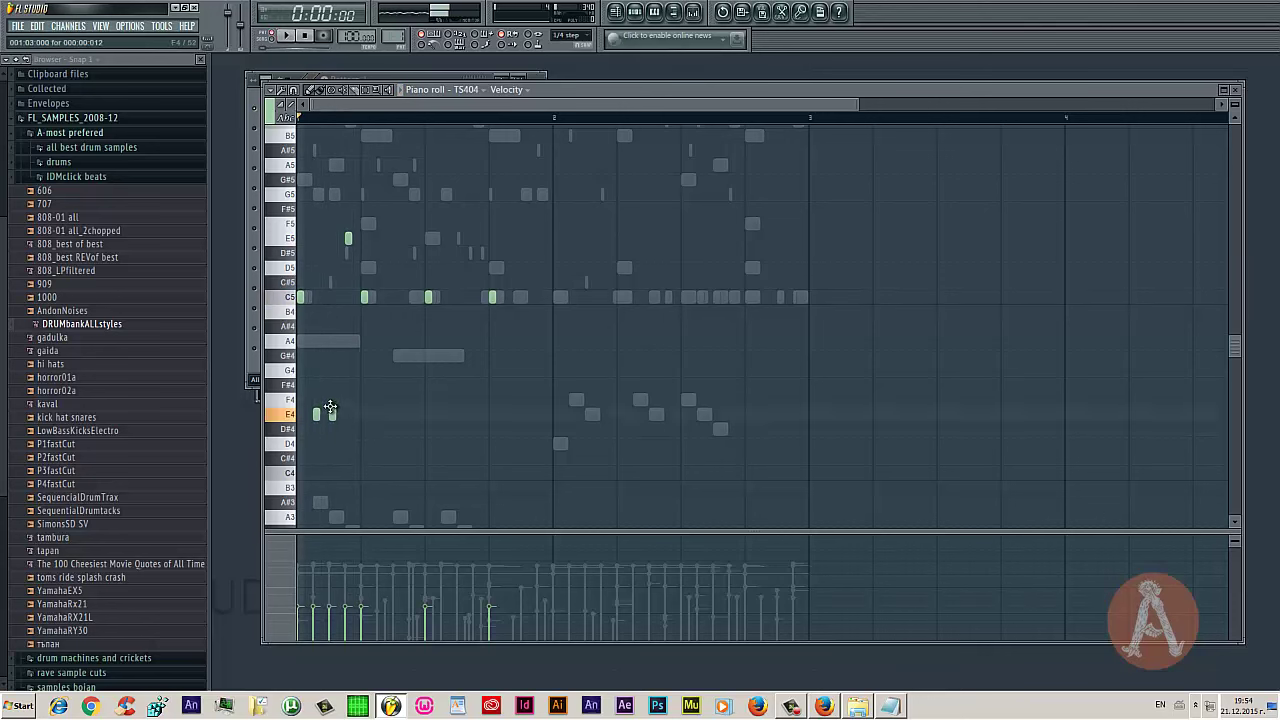
right_click(331, 368)
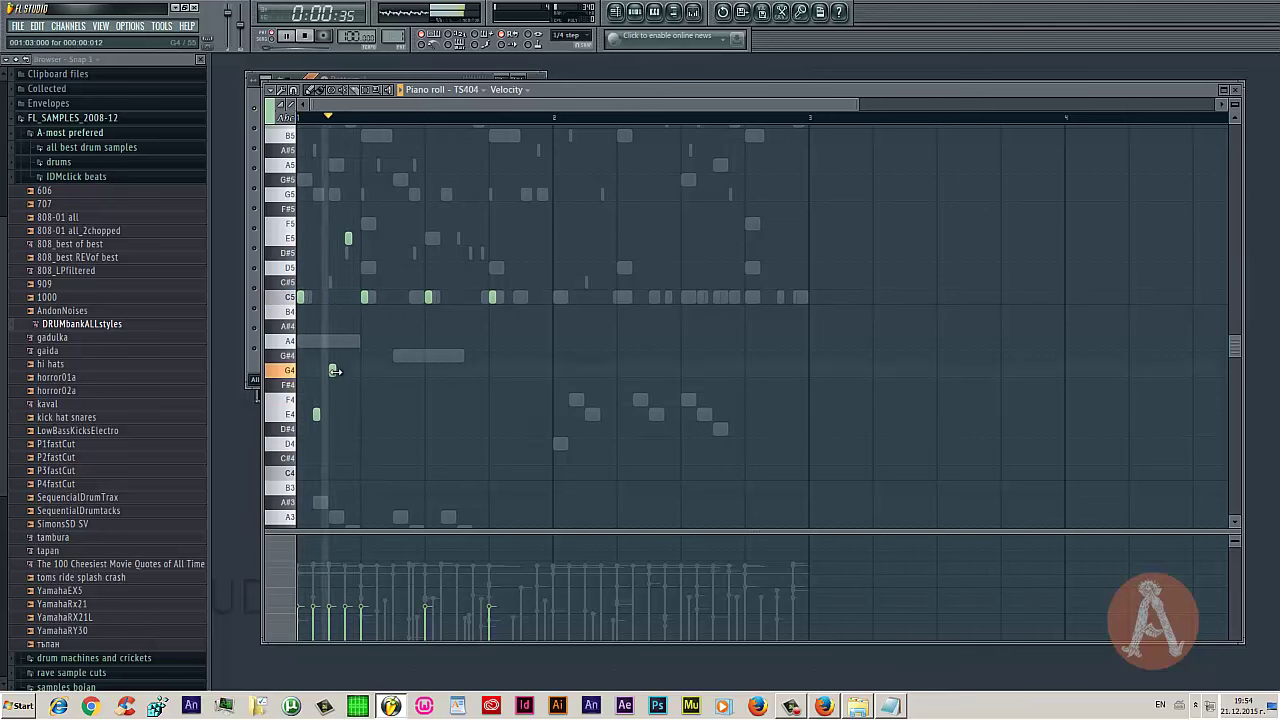
click(331, 341)
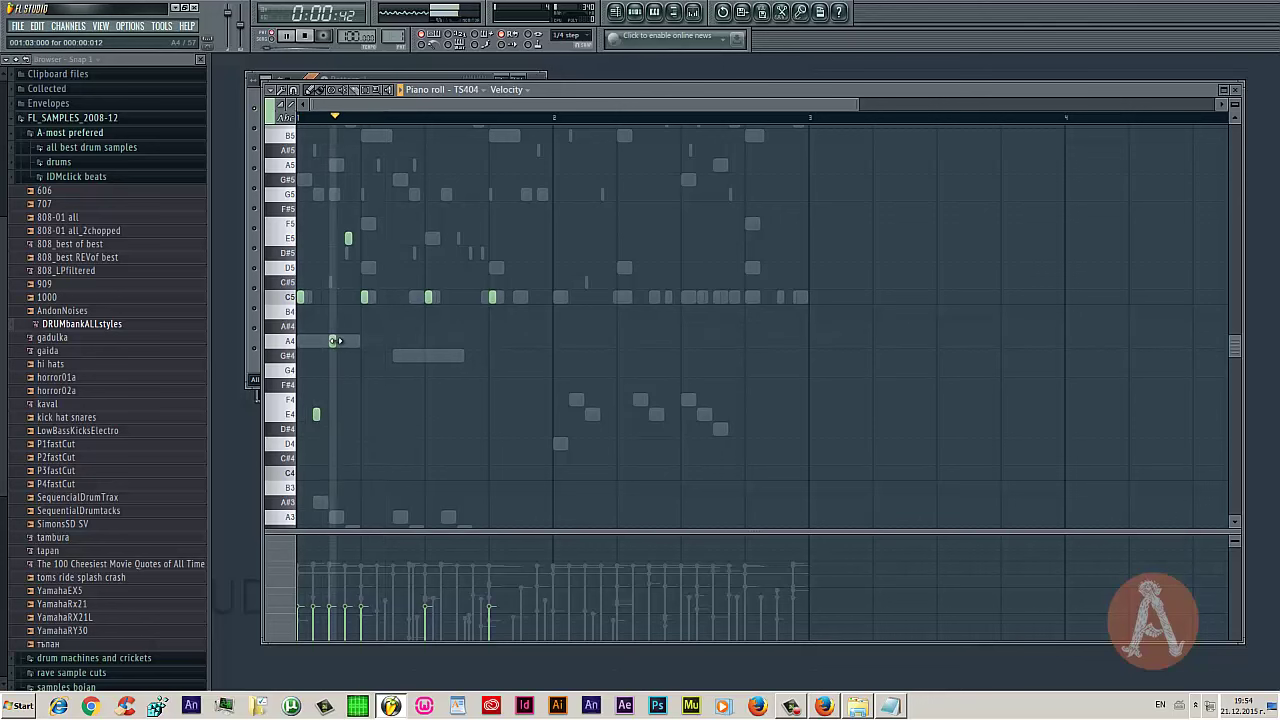
Repeat the first beat's four-note figure on every beat through the end of bar 2, replacing the extra C5 notes
right_click(364, 297)
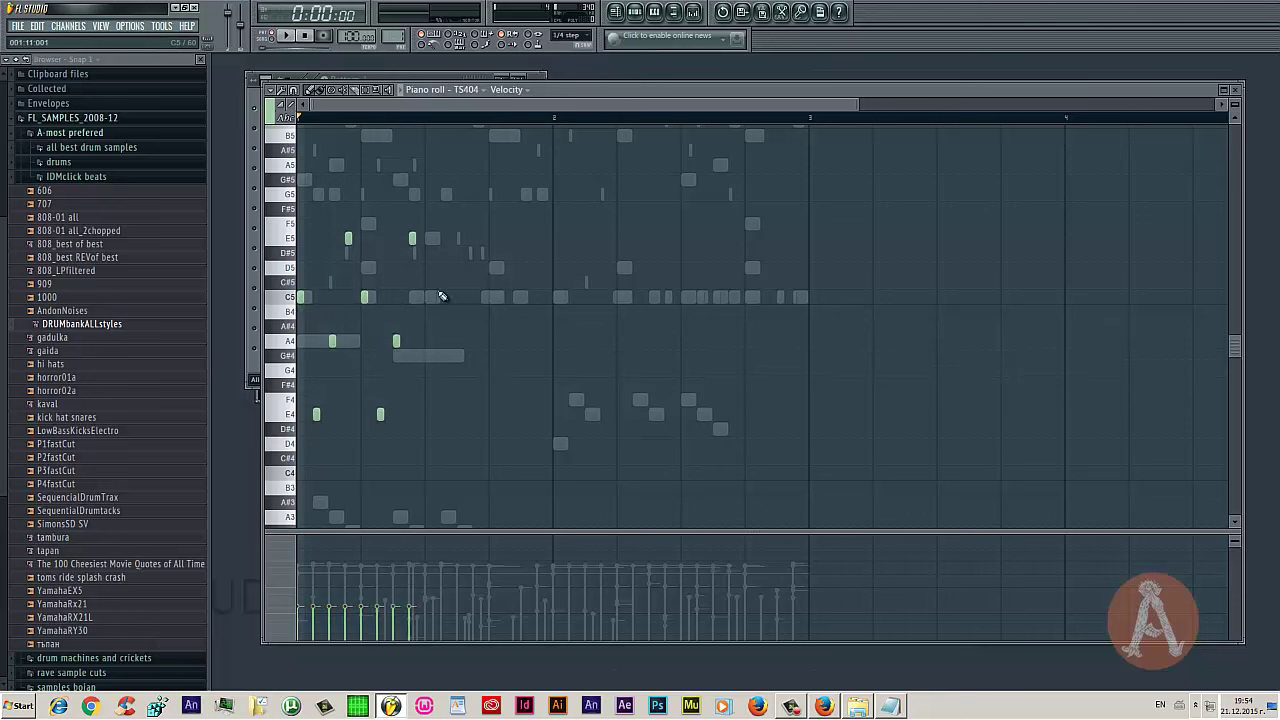
drag(302, 298, 423, 298)
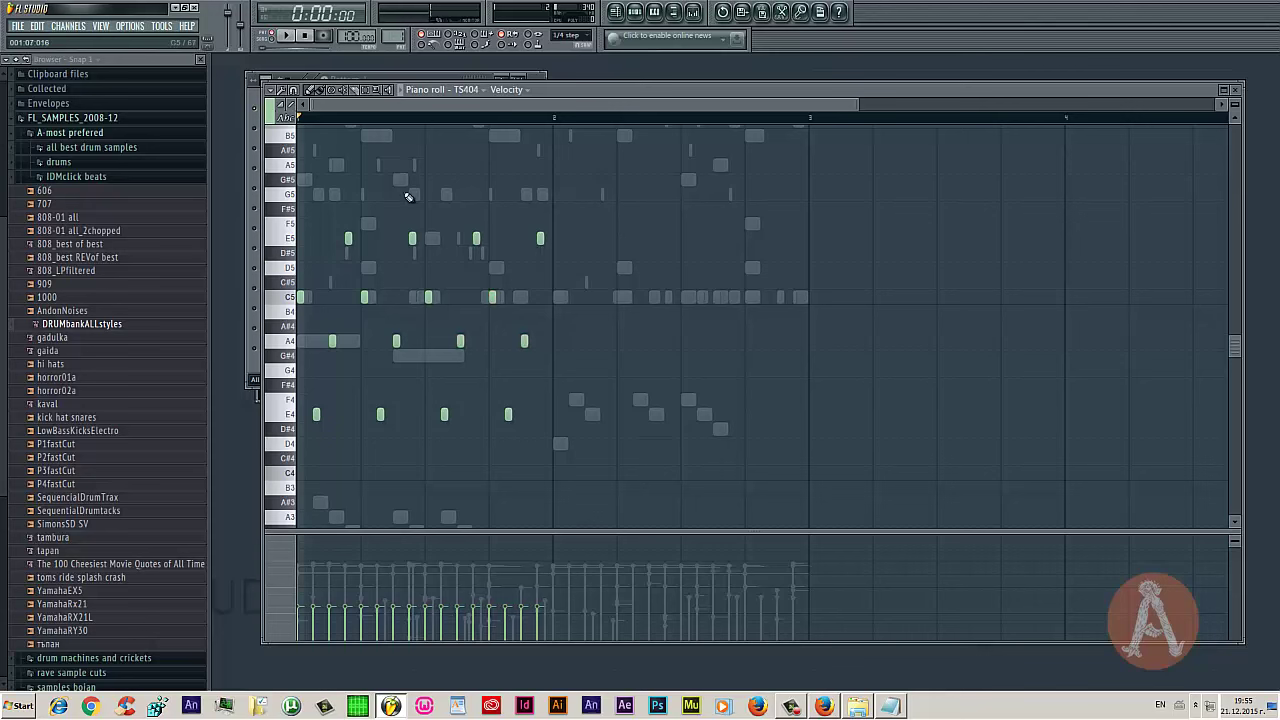
key(ctrl+a)
drag(301, 297, 557, 297)
click(548, 151)
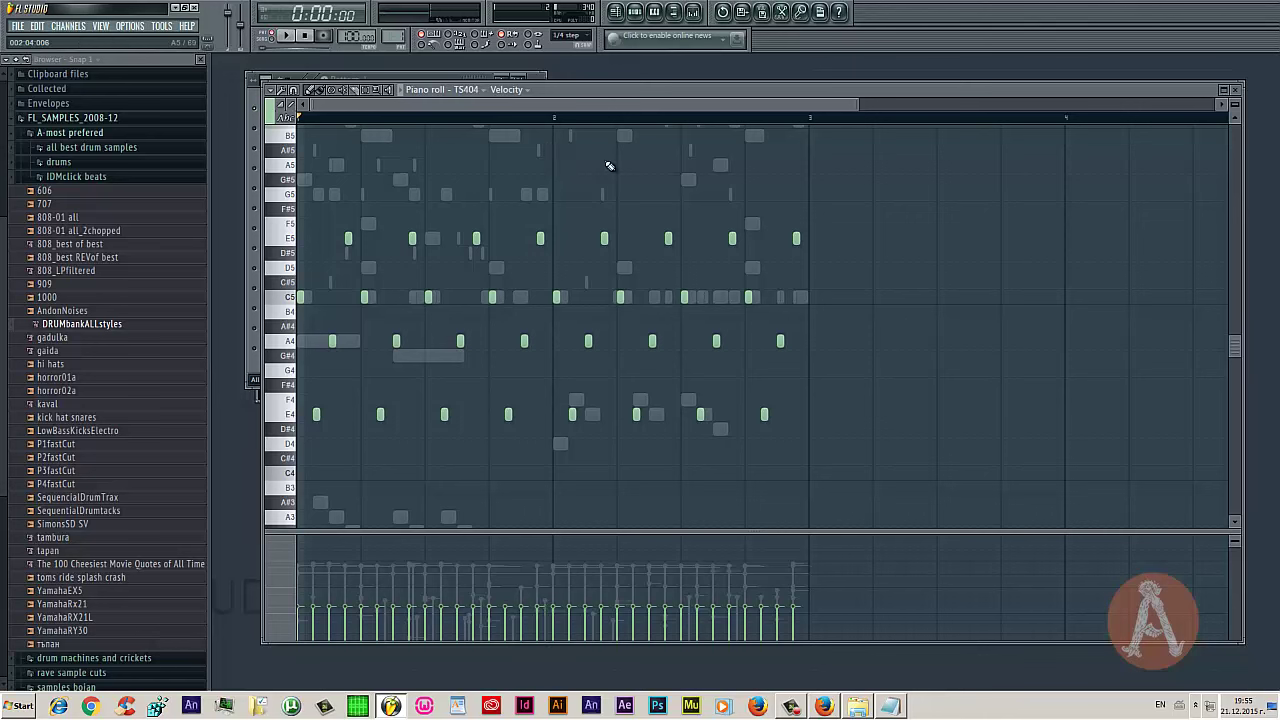
Shorten all the TS404 notes by half and layer a copy of them one step later and an octave lower
key(ctrl+a)
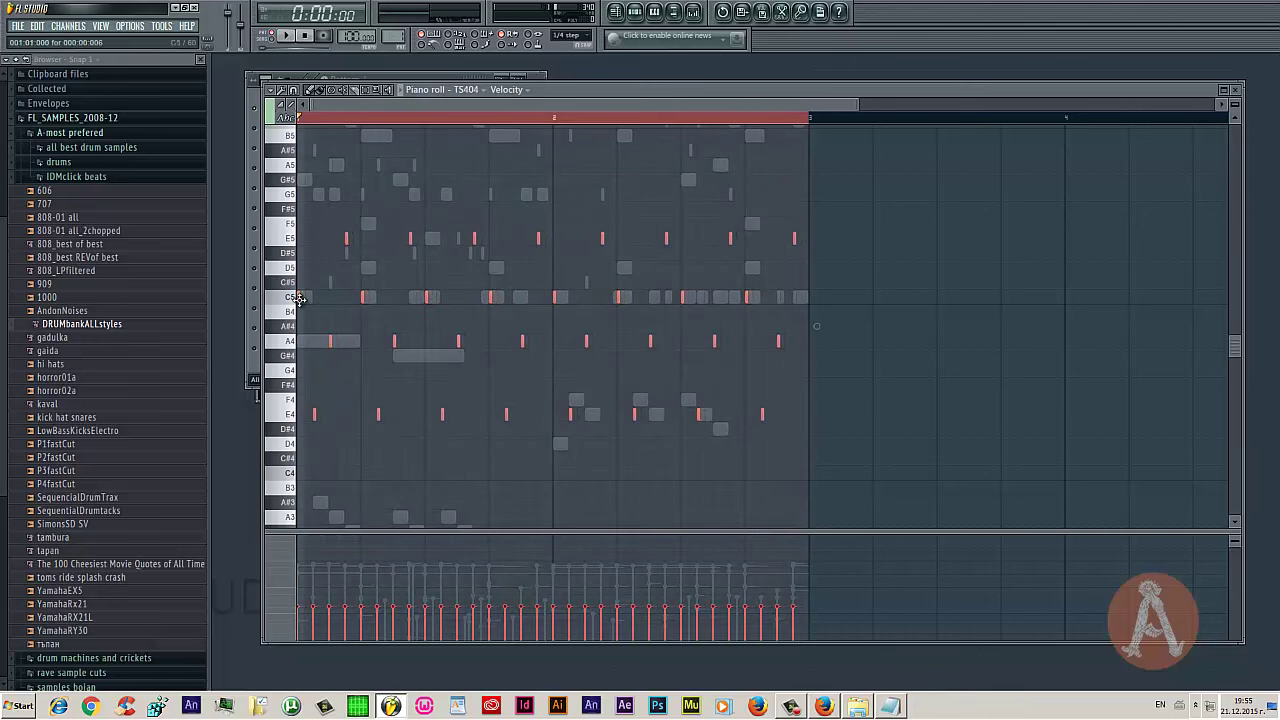
drag(300, 298, 315, 299)
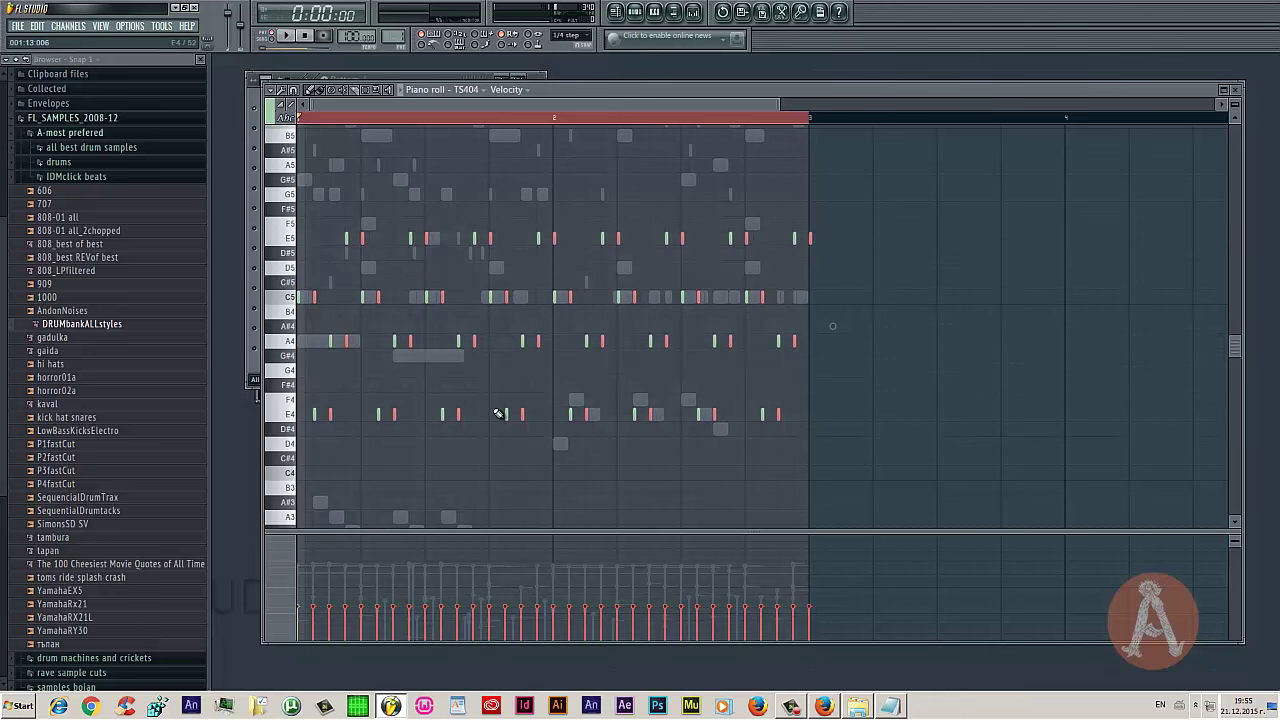
key(ctrl+Down)
scroll(499, 413, down, 2)
While the pattern plays, delete the E4 note past the end of bar 2 and draw varied velocities for the TS404 notes
key(space)
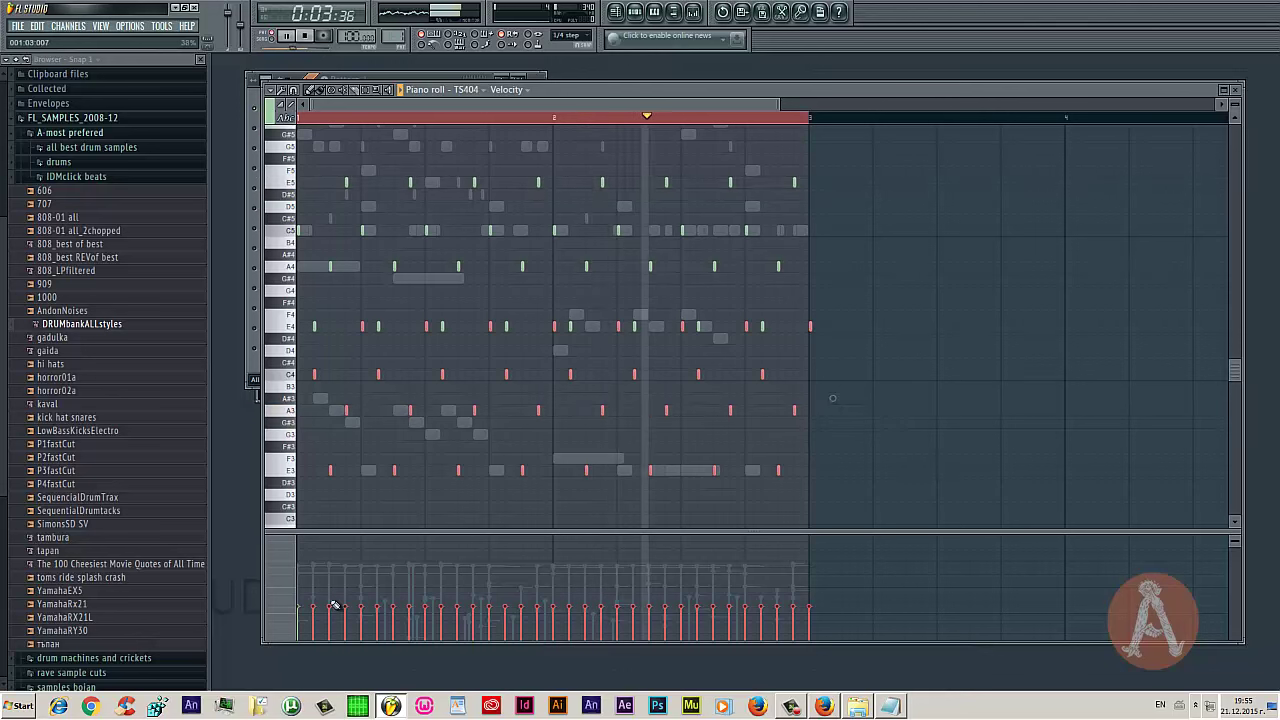
mouse_move(334, 606)
mouse_down()
mouse_move(771, 615)
mouse_move(866, 583)
mouse_up()
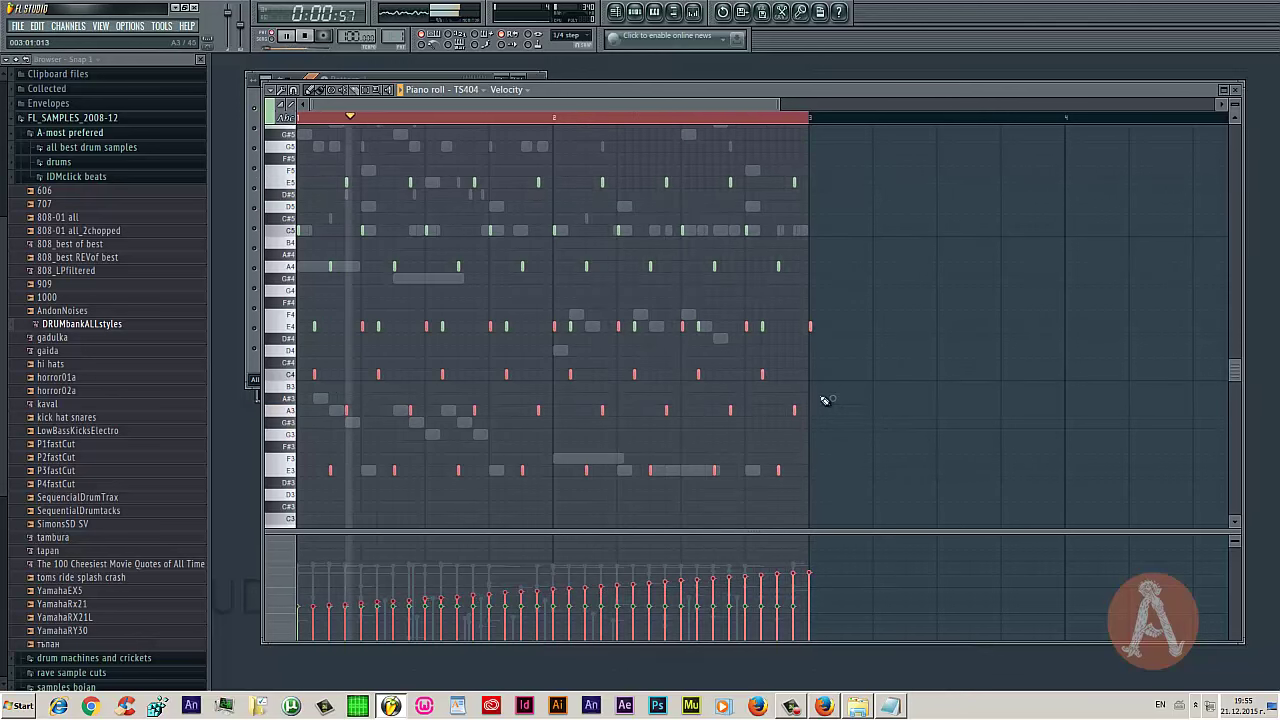
right_click(810, 326)
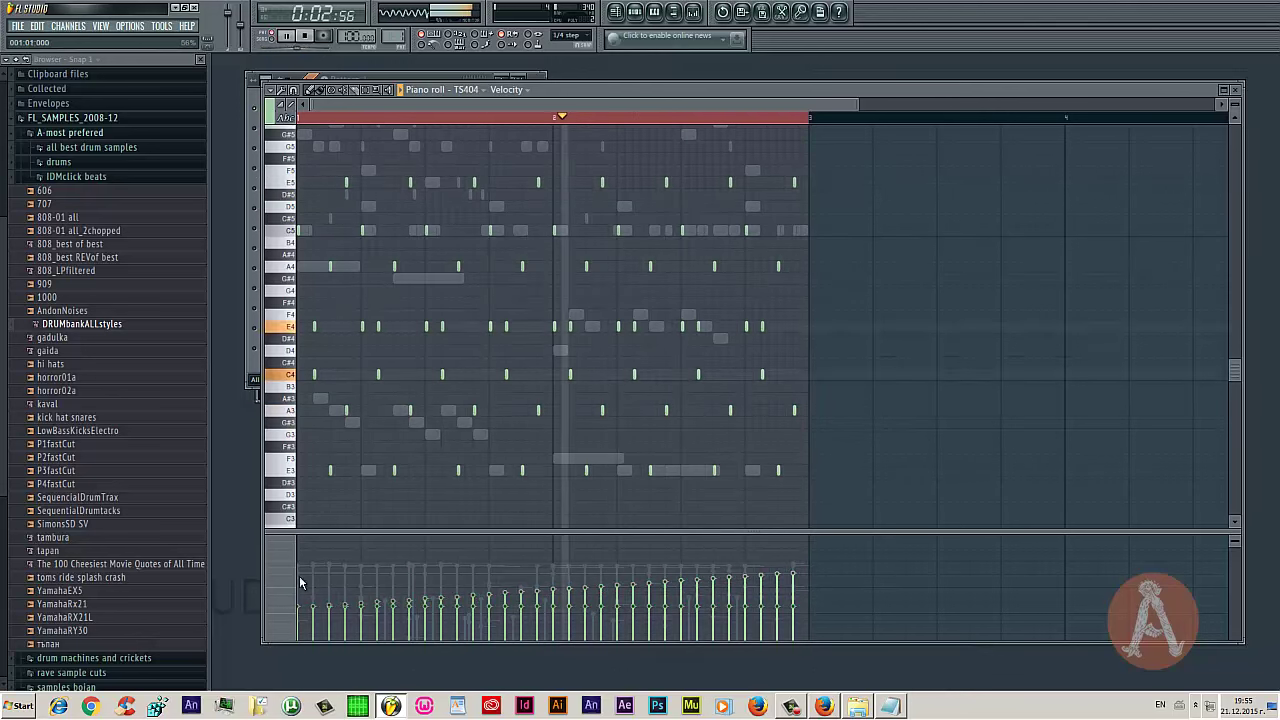
mouse_move(300, 583)
mouse_down()
mouse_move(380, 580)
mouse_move(440, 598)
mouse_move(629, 586)
mouse_move(340, 575)
mouse_up()
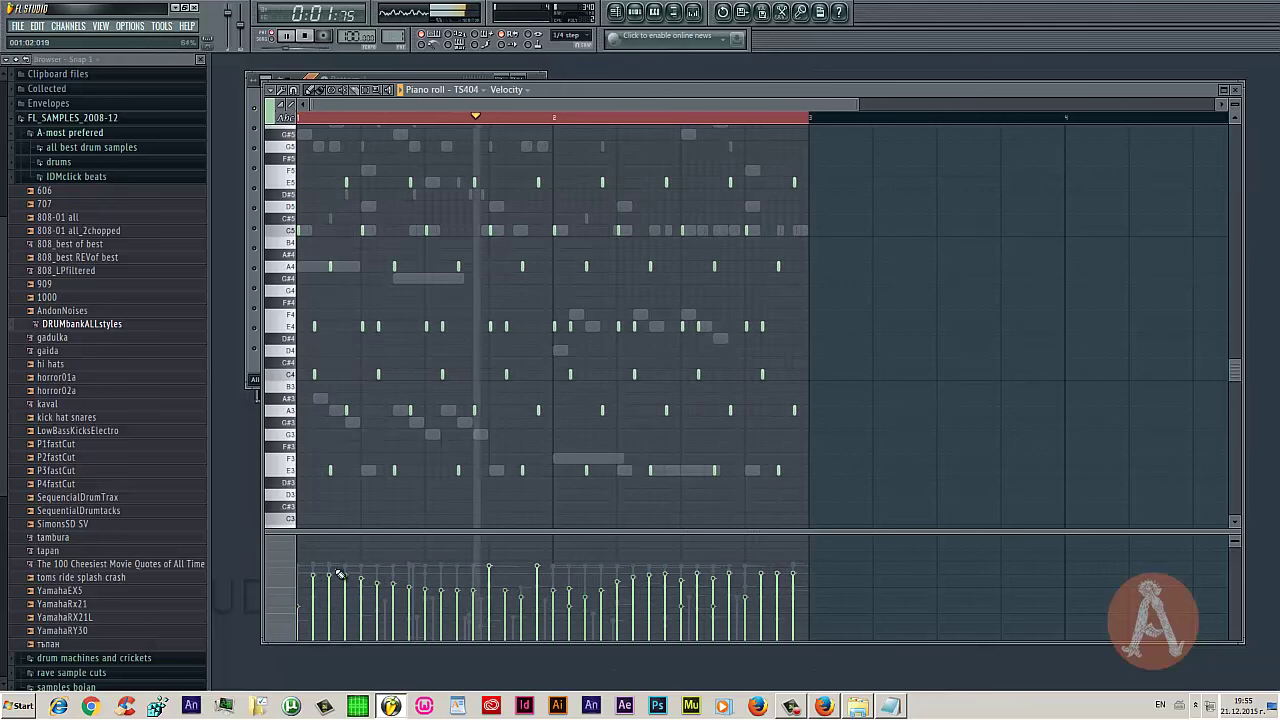
Draw varied note filter cutoff frequency values across both bars, with many notes at the minimum and others raised
click(285, 580)
click(370, 571)
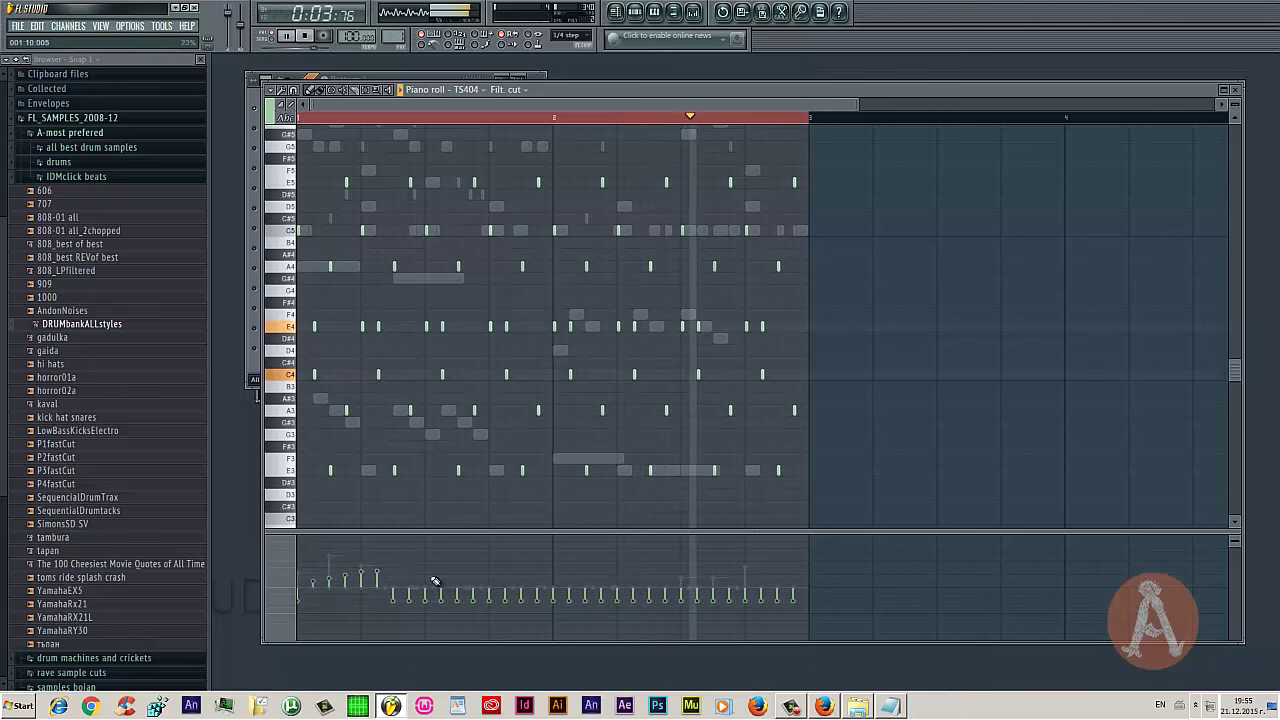
drag(435, 581, 795, 578)
click(294, 583)
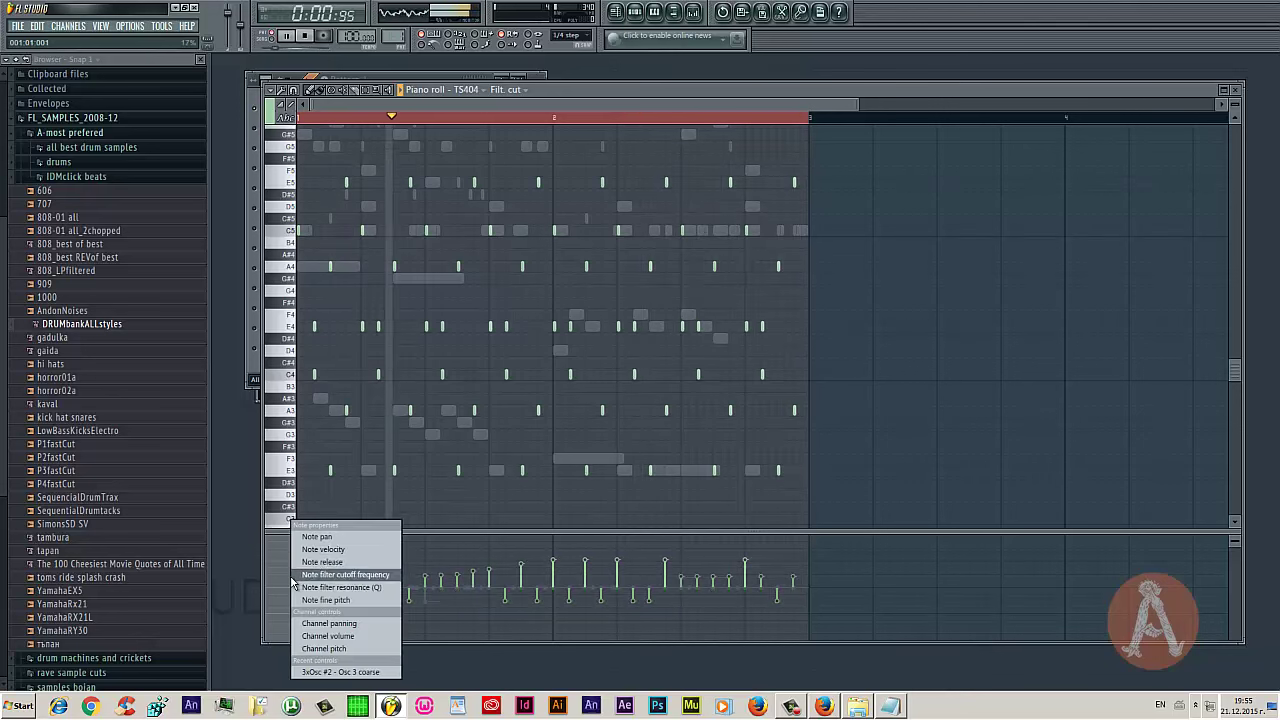
click(345, 574)
drag(297, 600, 553, 640)
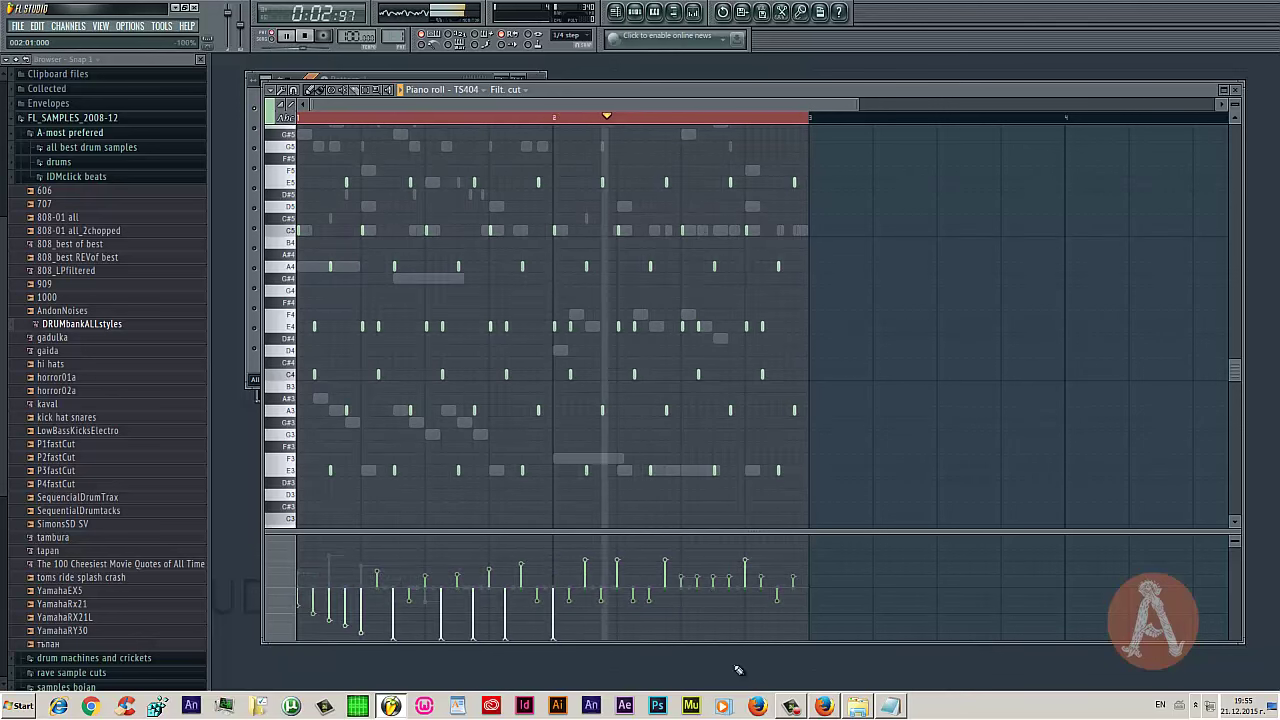
mouse_move(738, 670)
mouse_down()
mouse_move(689, 624)
mouse_move(695, 604)
mouse_move(745, 556)
mouse_move(795, 556)
mouse_up()
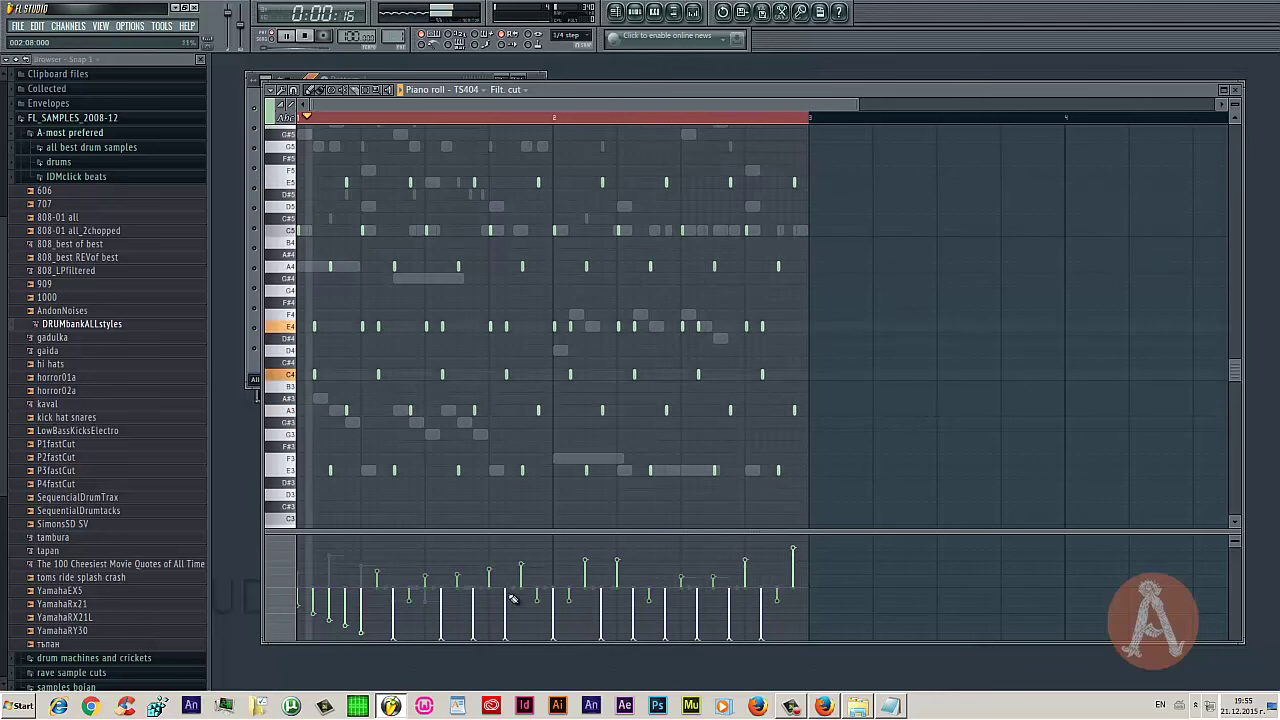
Draw varied note filter resonance values for the TS404 notes, strongest in bar 2, with several dropped below centre
click(282, 562)
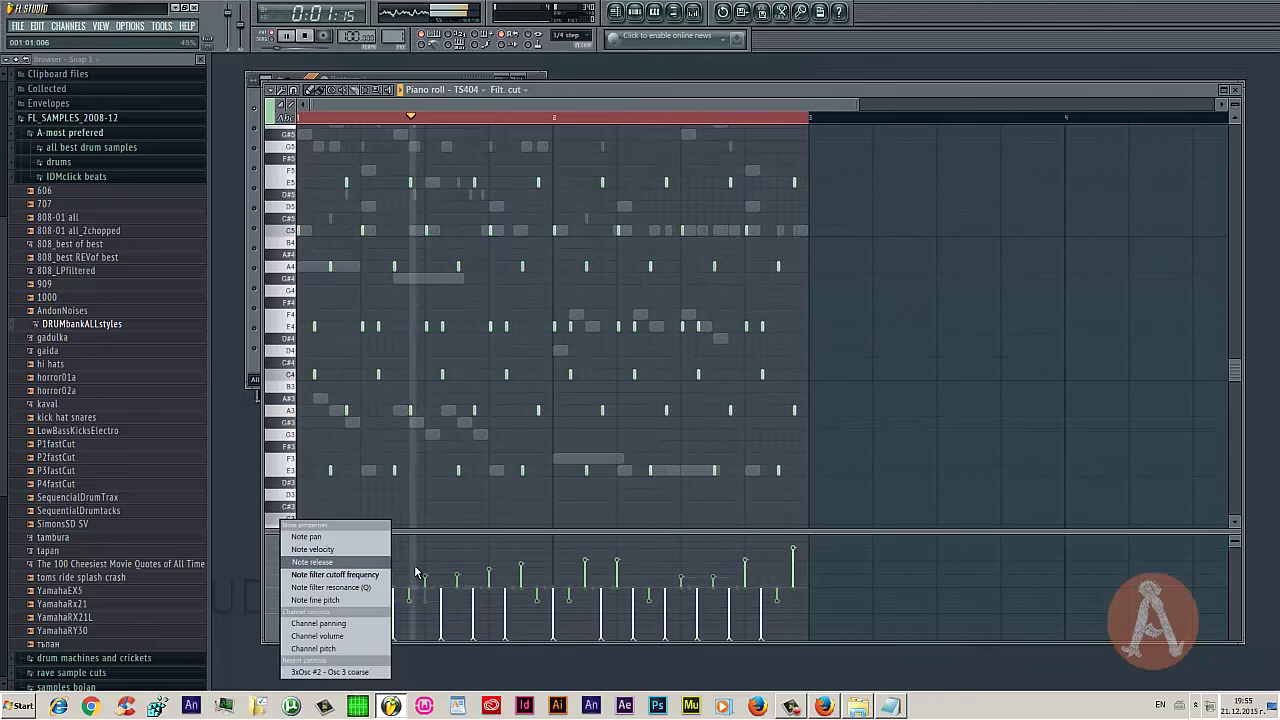
click(352, 588)
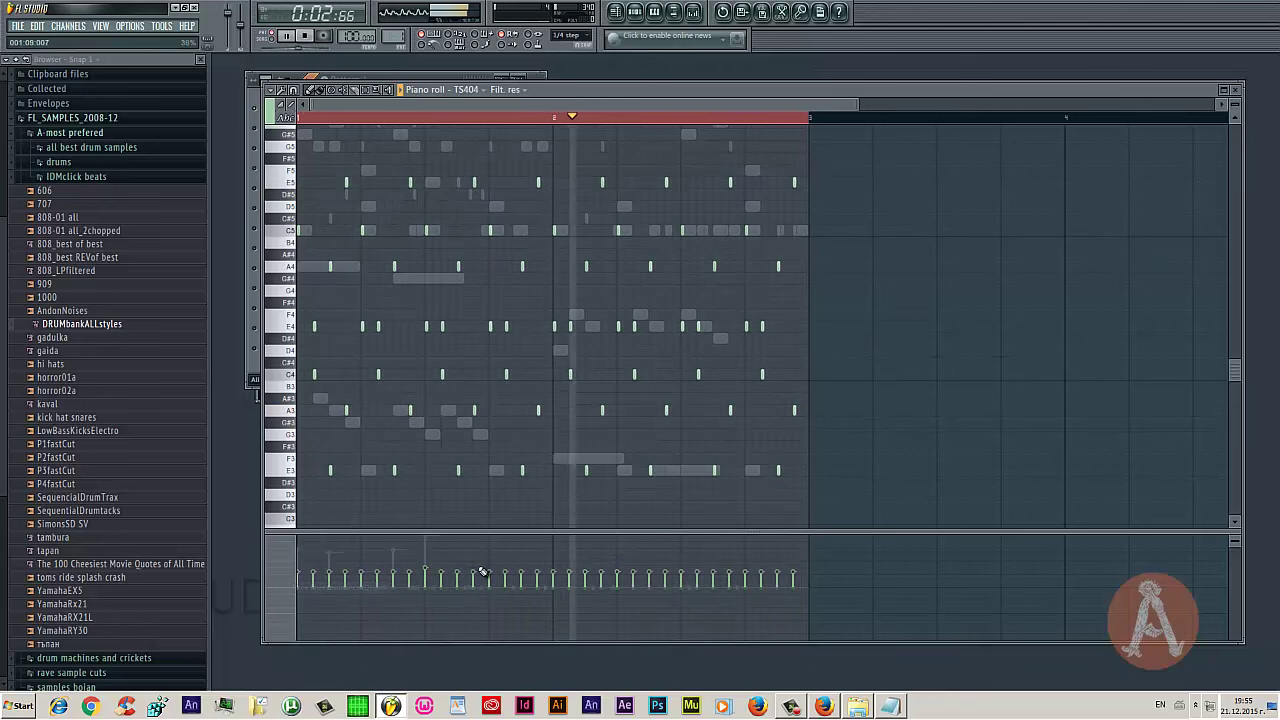
click(777, 557)
click(377, 557)
click(441, 602)
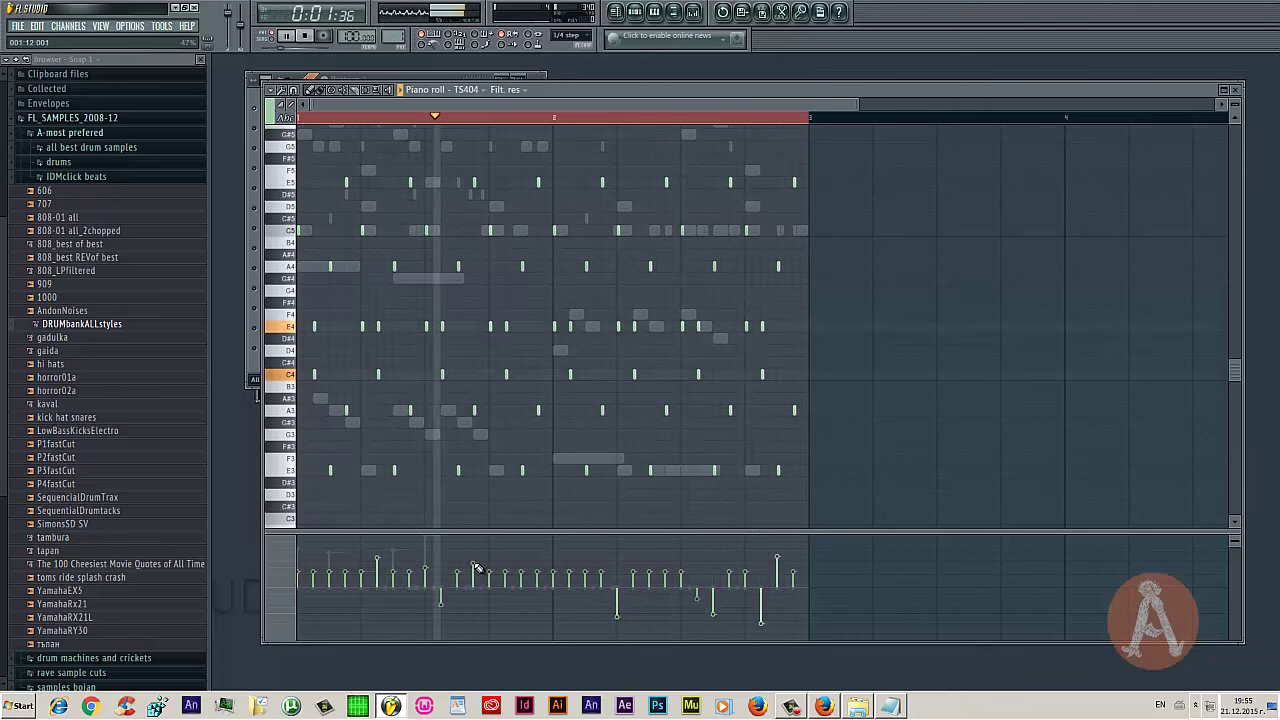
mouse_move(477, 568)
mouse_down()
mouse_move(527, 620)
mouse_move(559, 606)
mouse_move(570, 565)
mouse_move(715, 539)
mouse_move(603, 590)
mouse_move(622, 614)
mouse_move(609, 614)
mouse_move(678, 619)
mouse_move(760, 590)
mouse_move(724, 605)
mouse_move(729, 617)
mouse_move(769, 561)
mouse_move(828, 542)
mouse_move(789, 613)
mouse_up()
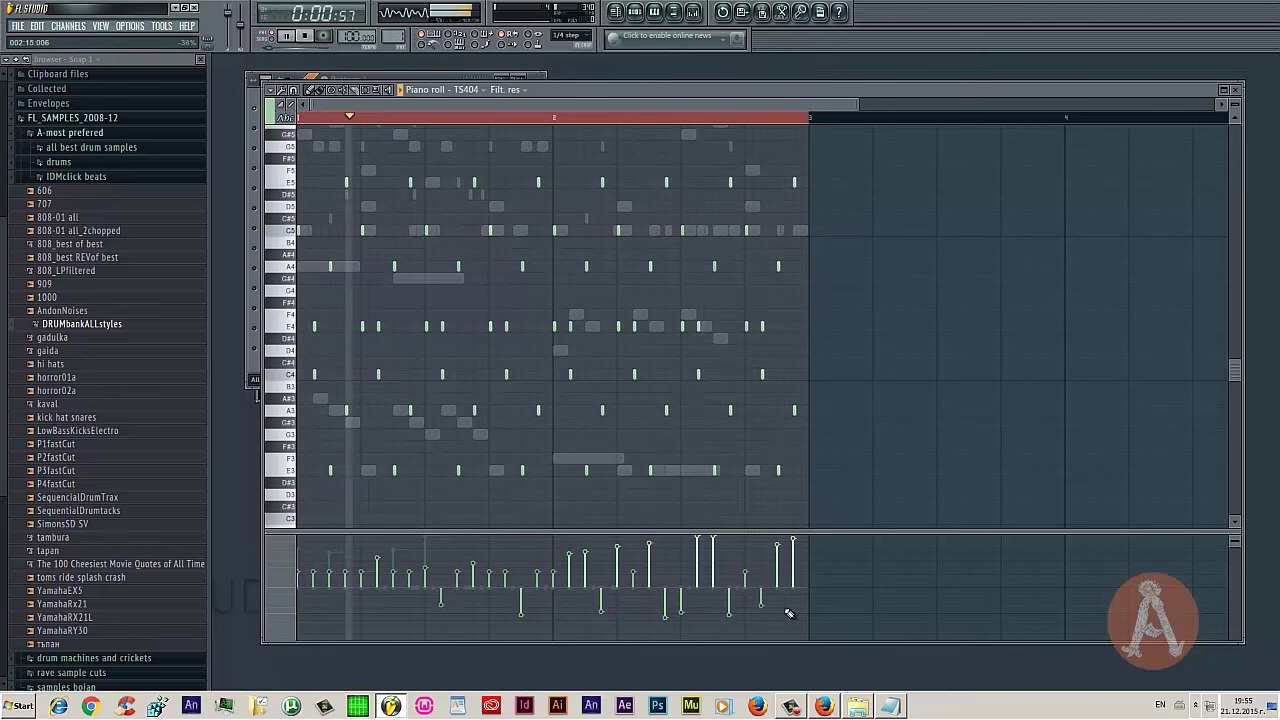
Draw varied note pan values across both bars, keep many notes near centre, and close the TS404 piano roll
click(283, 548)
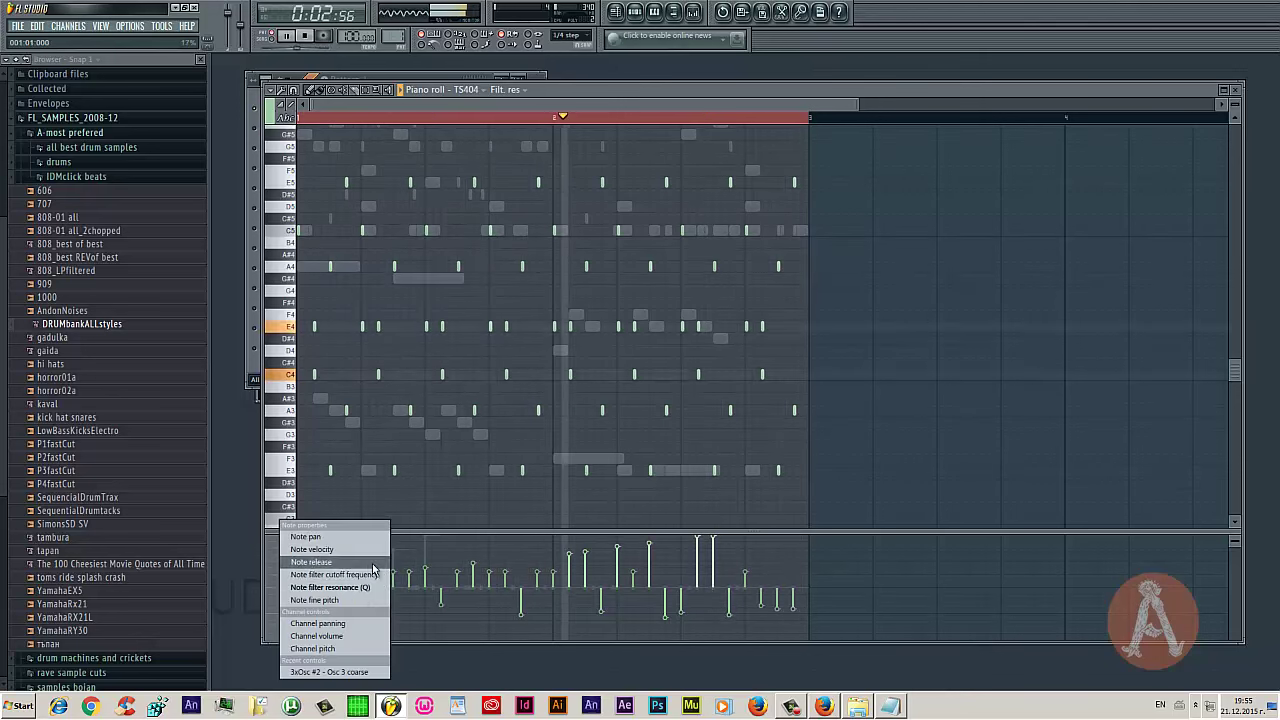
click(342, 538)
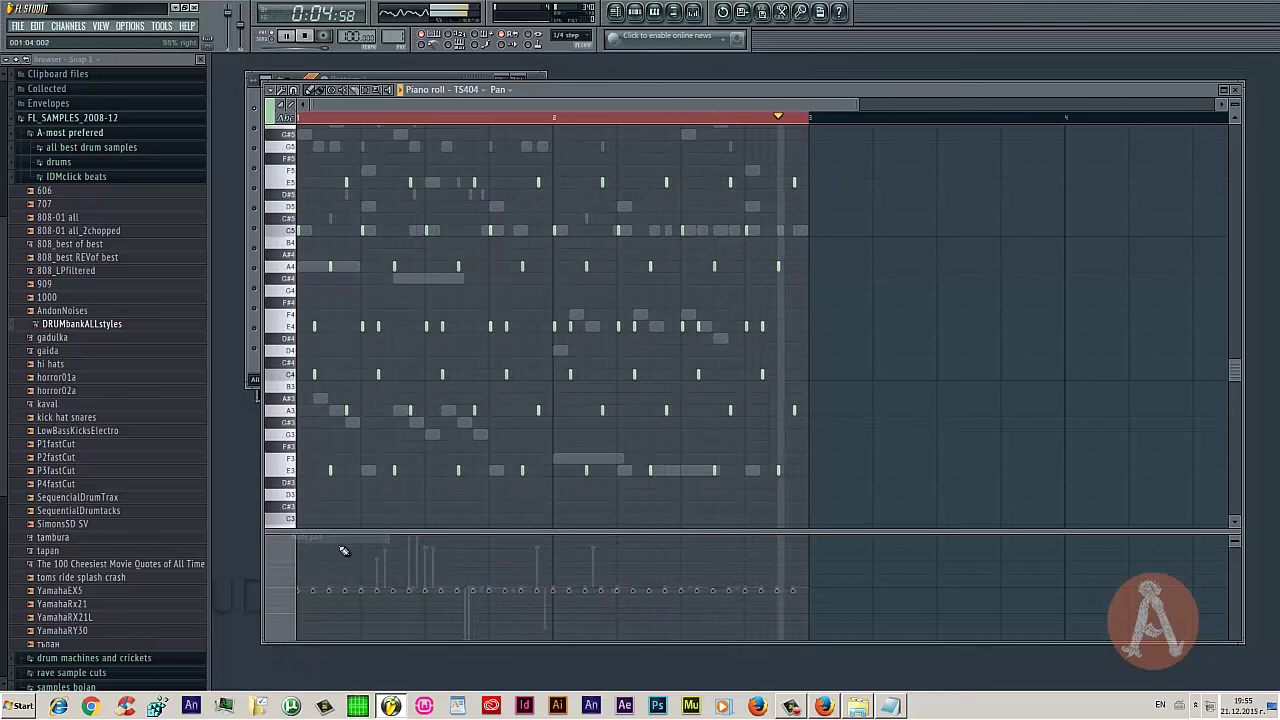
mouse_move(343, 551)
mouse_down()
mouse_move(790, 556)
mouse_move(700, 620)
mouse_move(471, 563)
mouse_move(594, 580)
mouse_move(677, 569)
mouse_move(780, 590)
mouse_move(777, 551)
mouse_up()
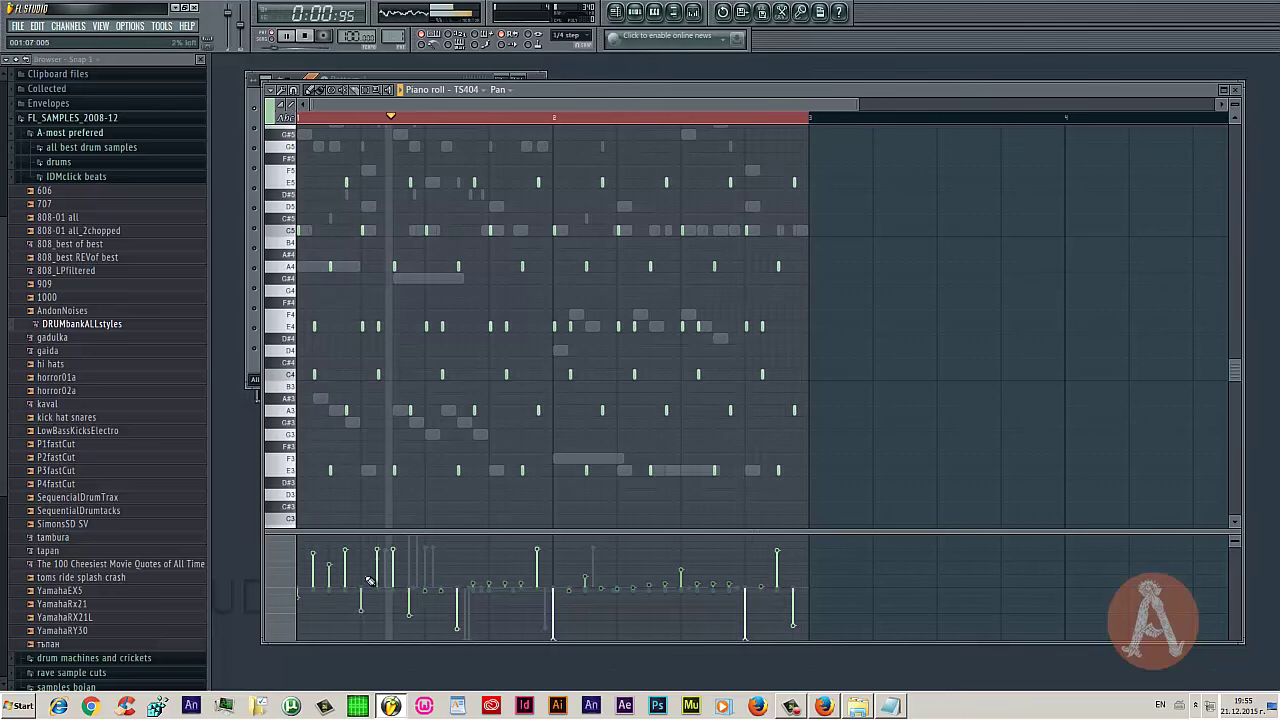
mouse_move(369, 581)
mouse_down()
mouse_move(331, 586)
mouse_move(366, 600)
mouse_up()
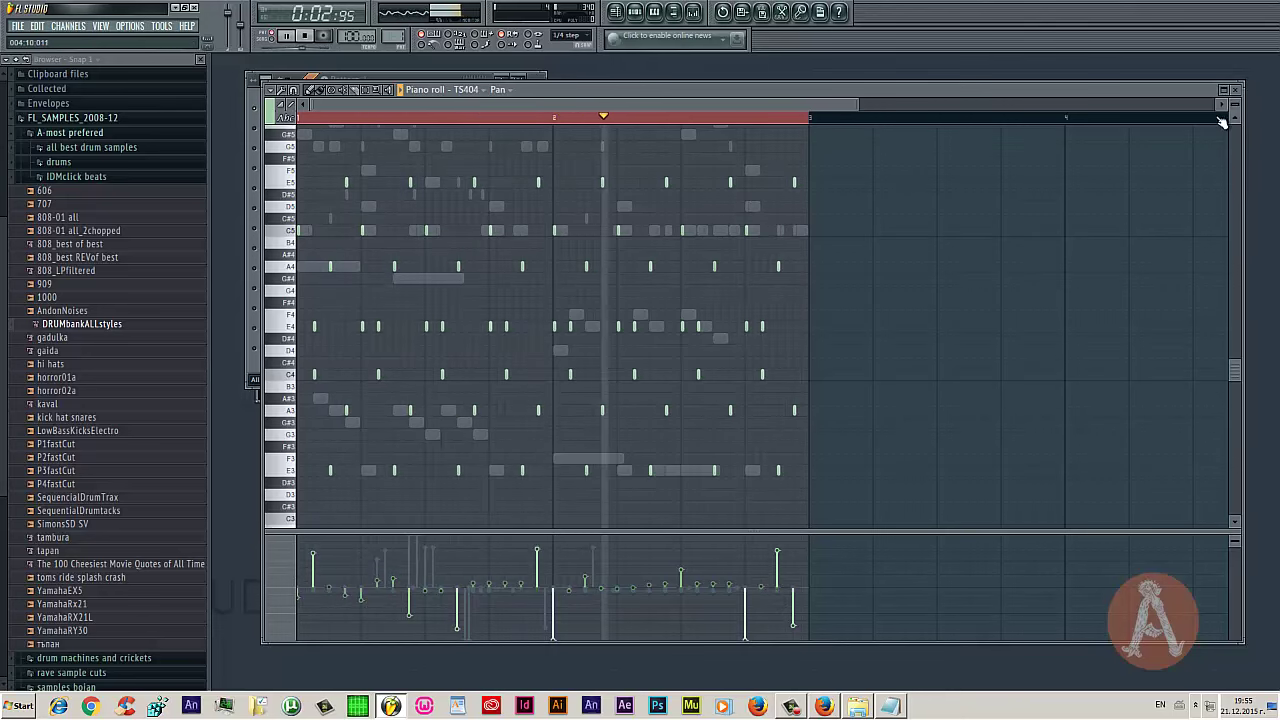
click(1235, 89)
Open the TS404 channel settings and load Fruity Reeverb 2 as the first effect on mixer Insert 11
click(334, 110)
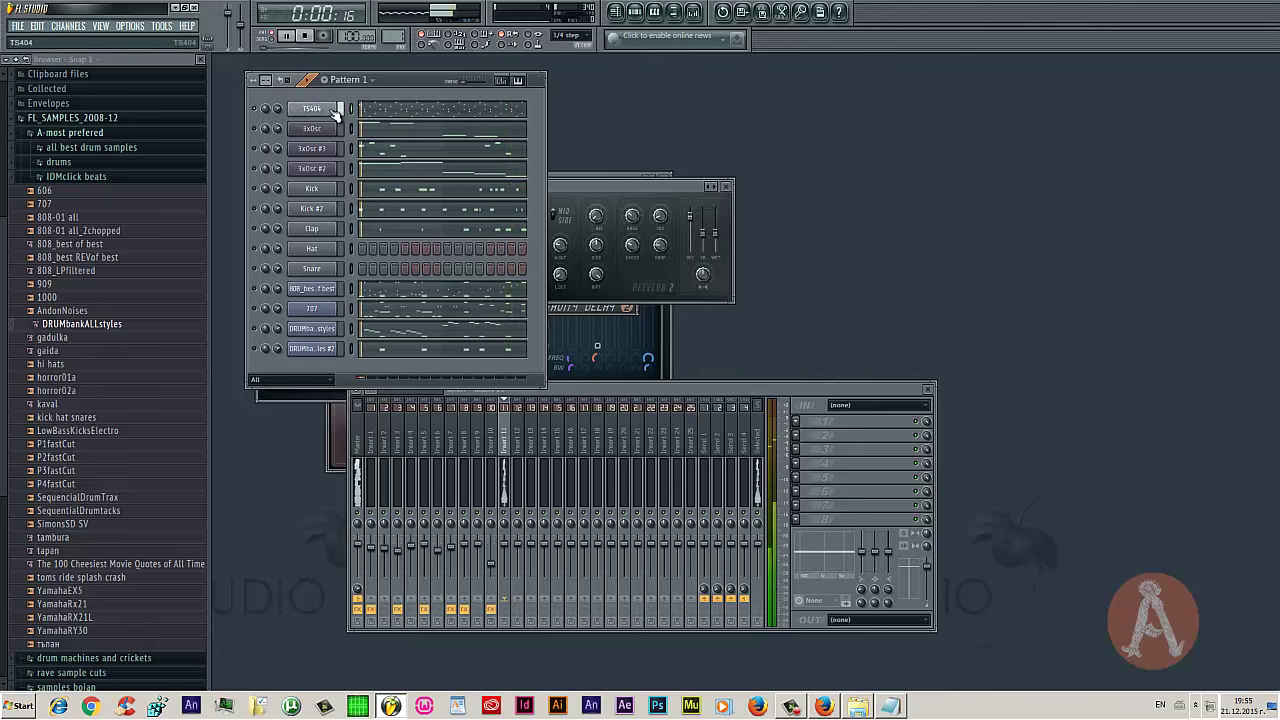
click(334, 110)
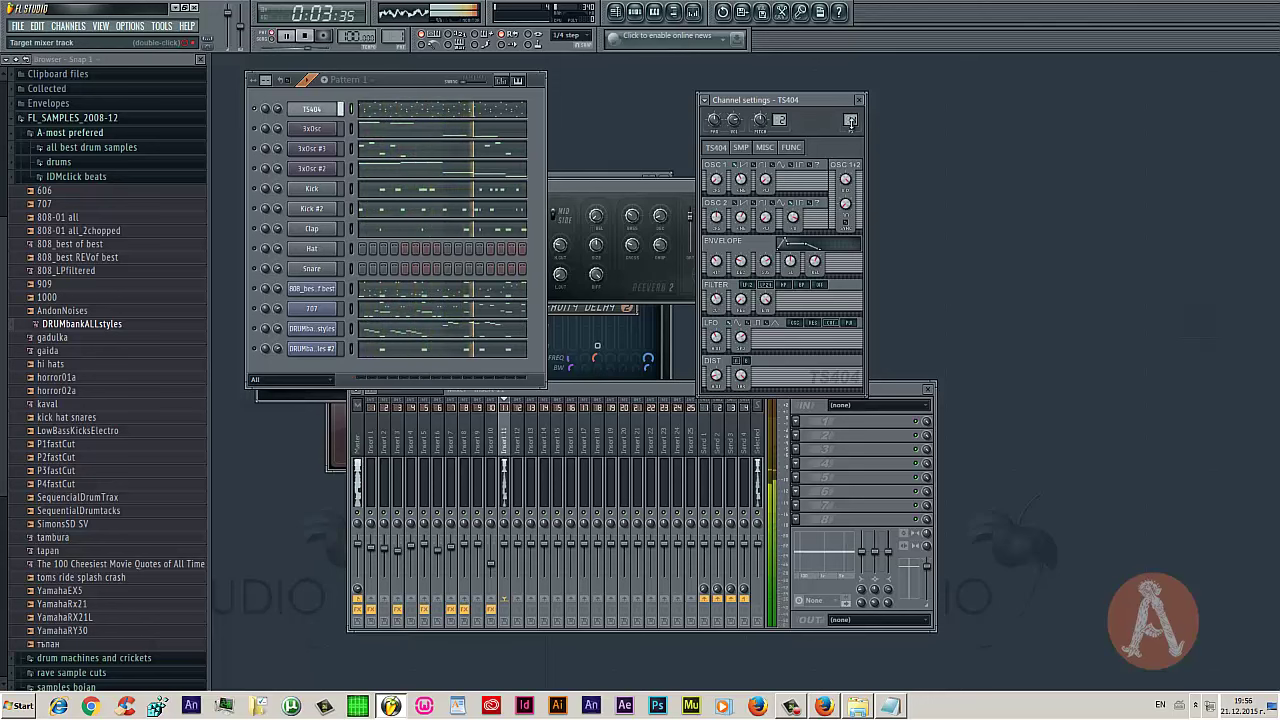
click(797, 421)
mouse_move(812, 435)
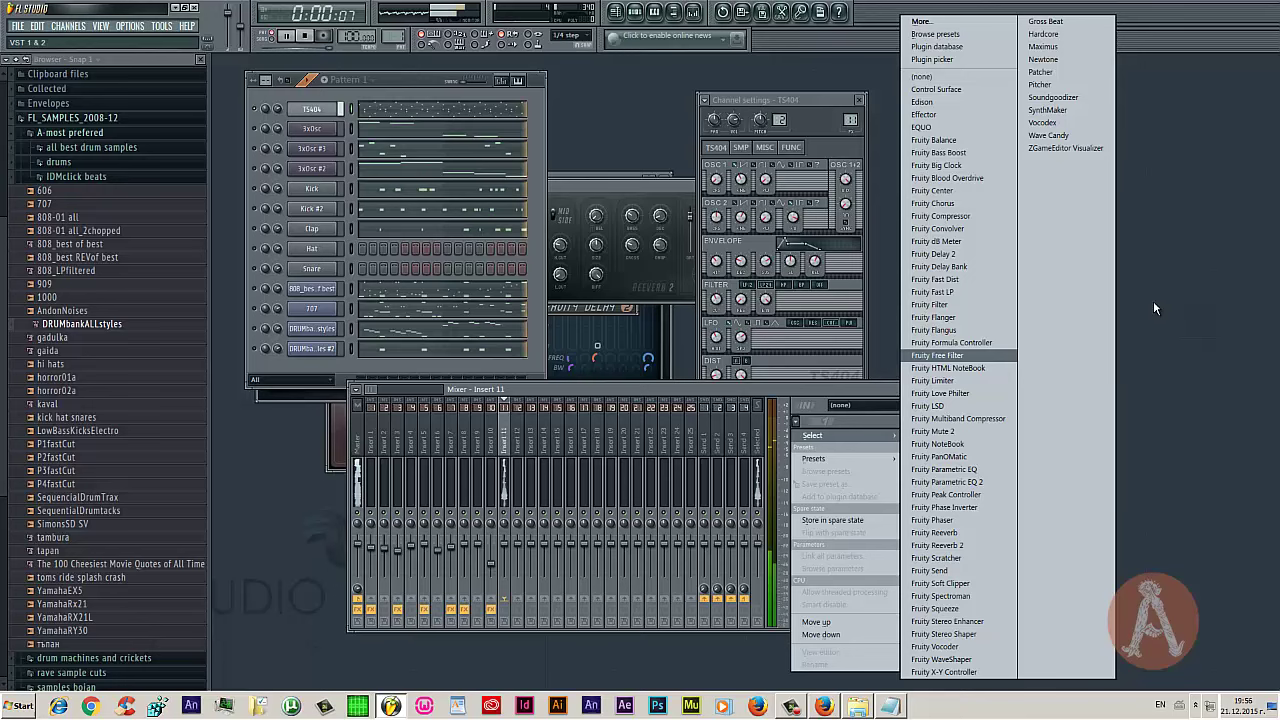
click(937, 545)
Adjust the new Fruity Reeverb 2's level sliders, setting the wet level to about 58%, and close the effect window
drag(394, 159, 412, 379)
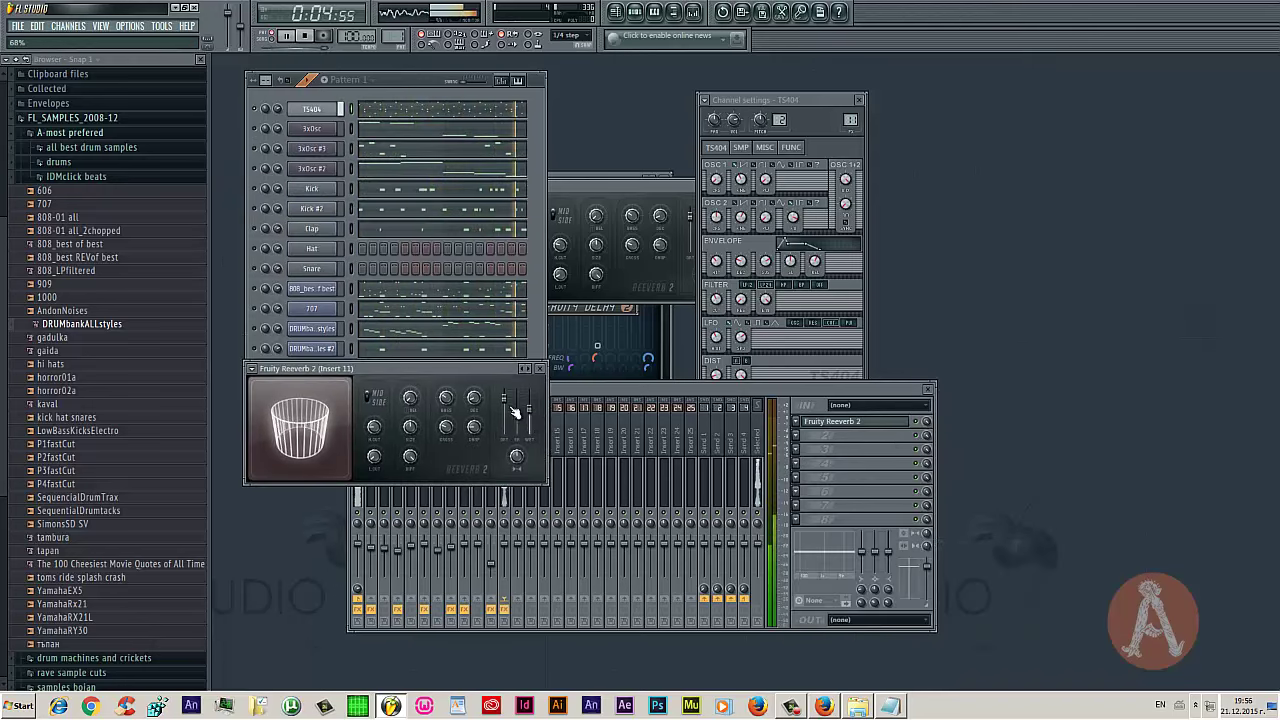
drag(505, 424, 520, 490)
right_click(505, 410)
click(523, 414)
drag(529, 445, 533, 425)
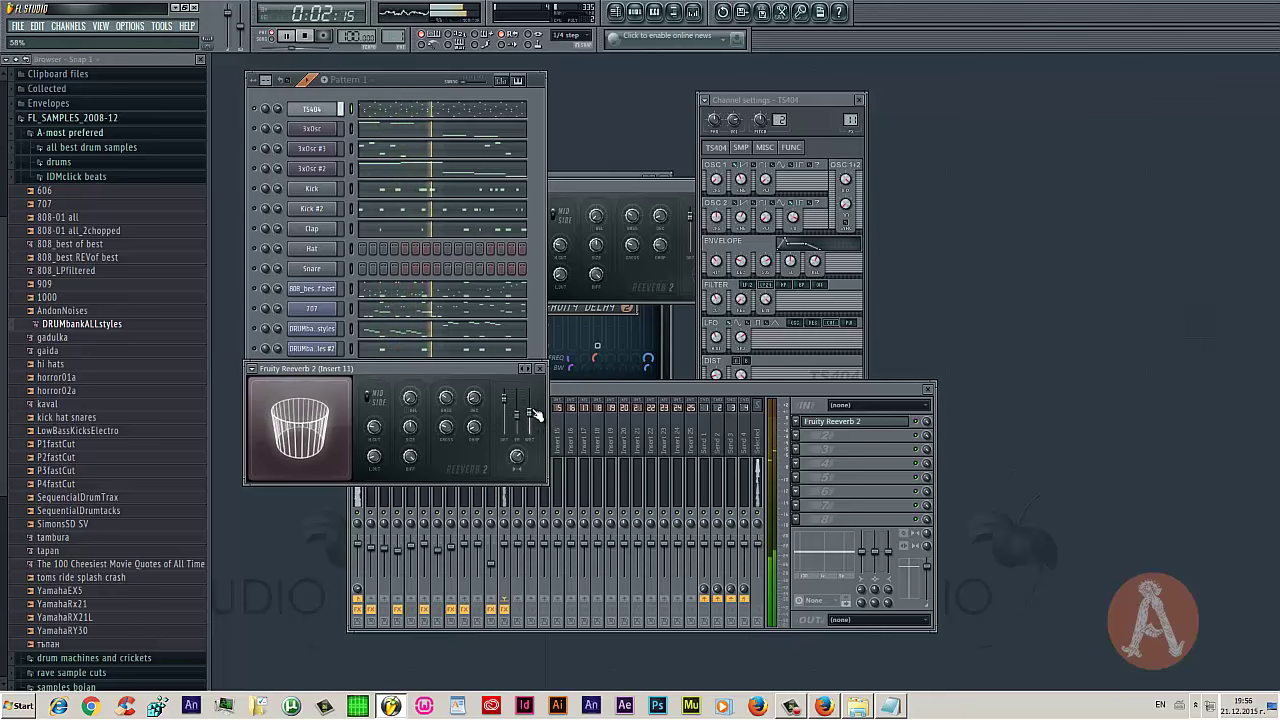
click(543, 372)
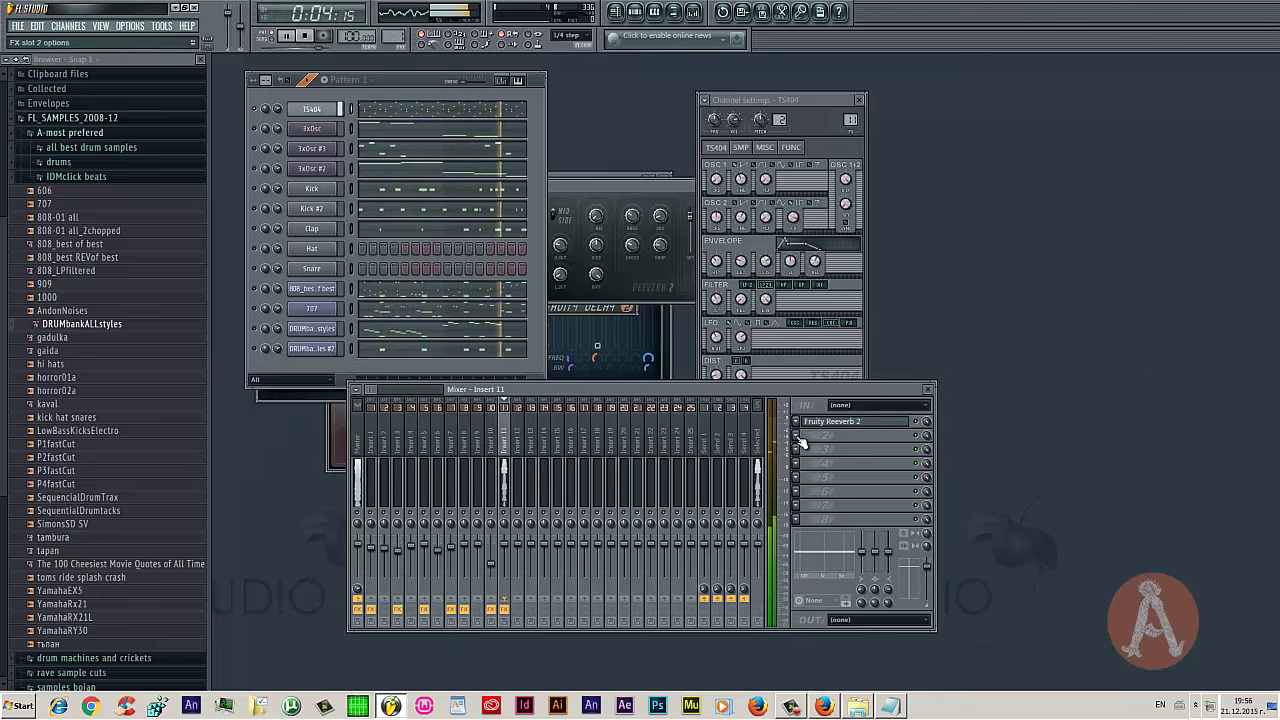
Add Fruity Delay 2 after the reverb on Insert 11, set its delay time to about 1:32, and close its window
click(796, 421)
mouse_move(812, 442)
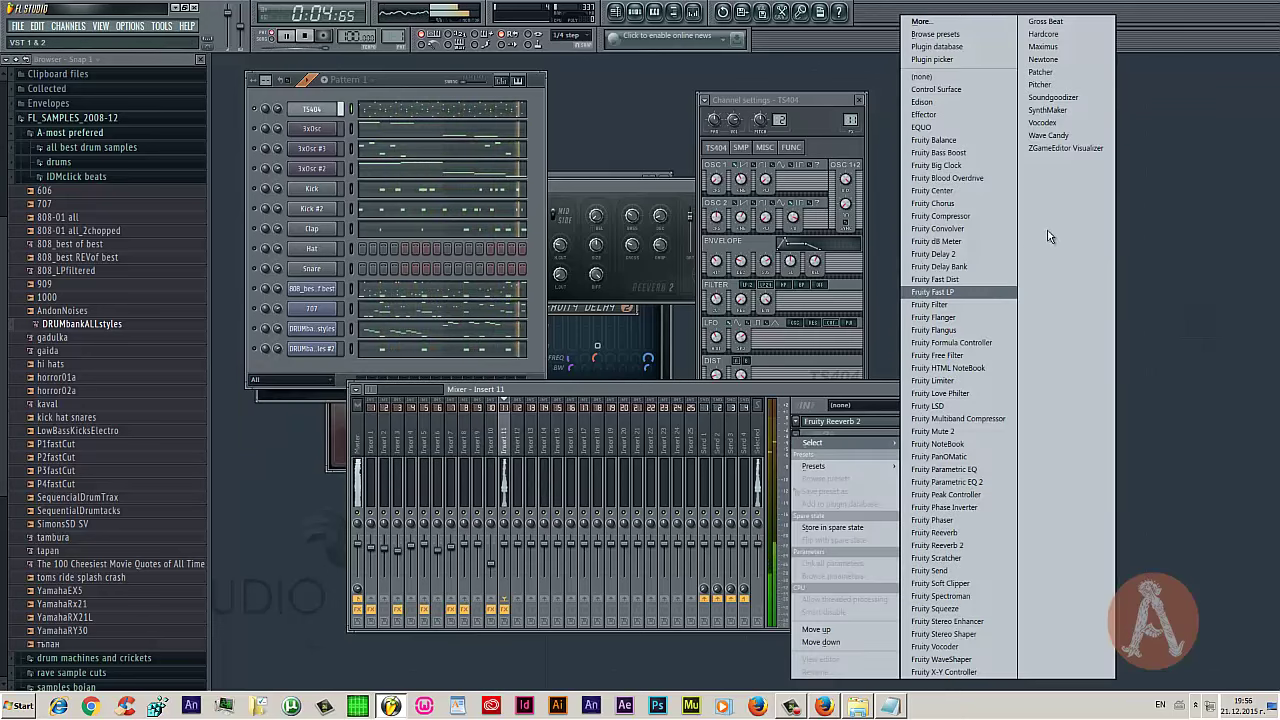
click(955, 255)
drag(411, 188, 501, 463)
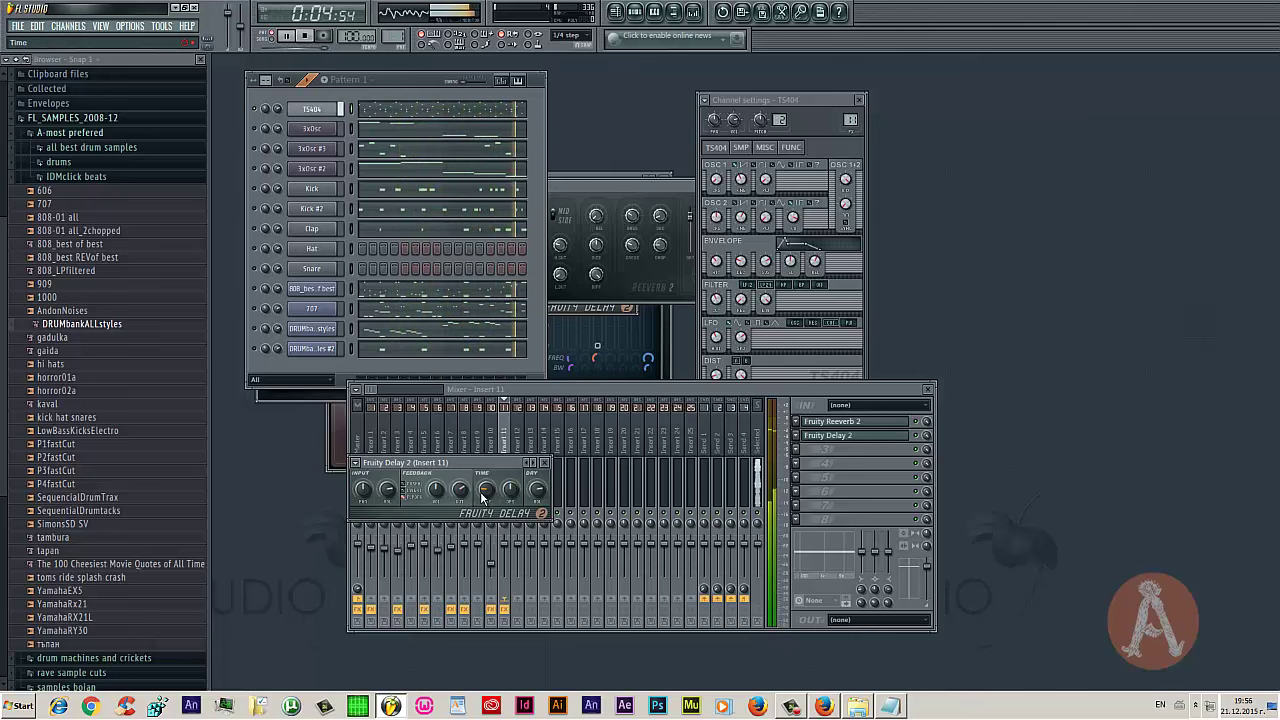
drag(483, 500, 481, 515)
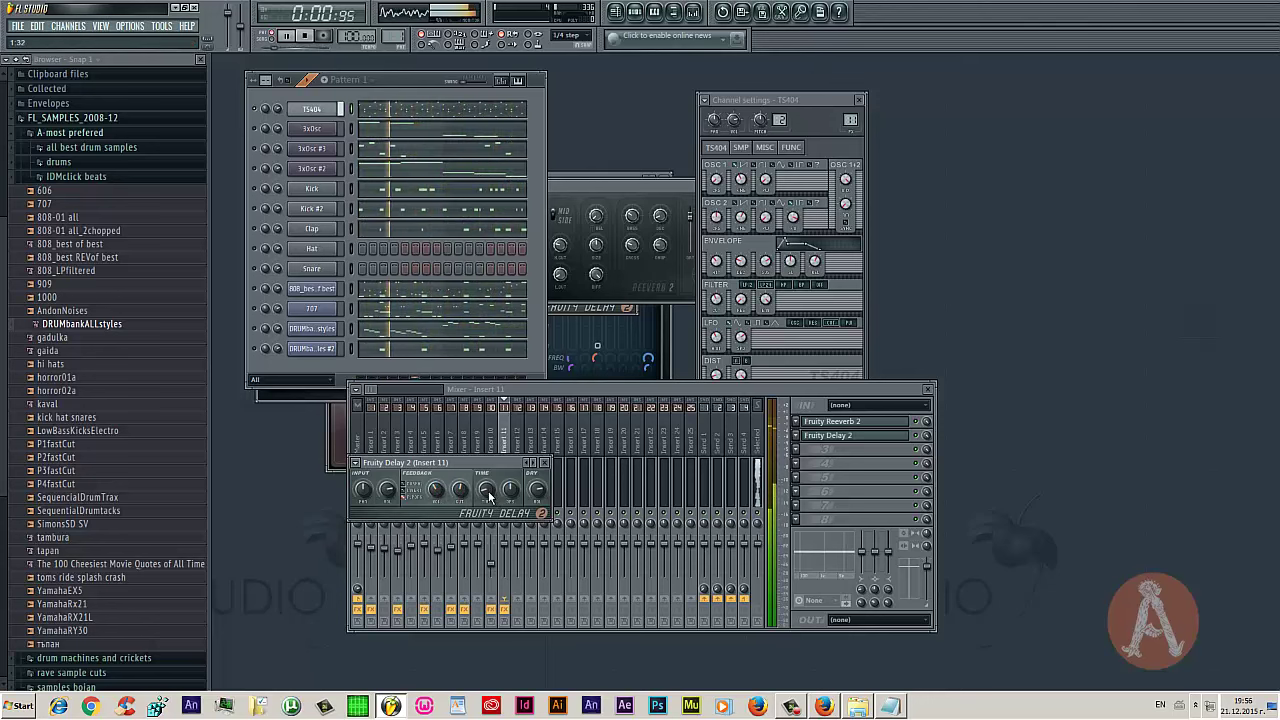
click(545, 464)
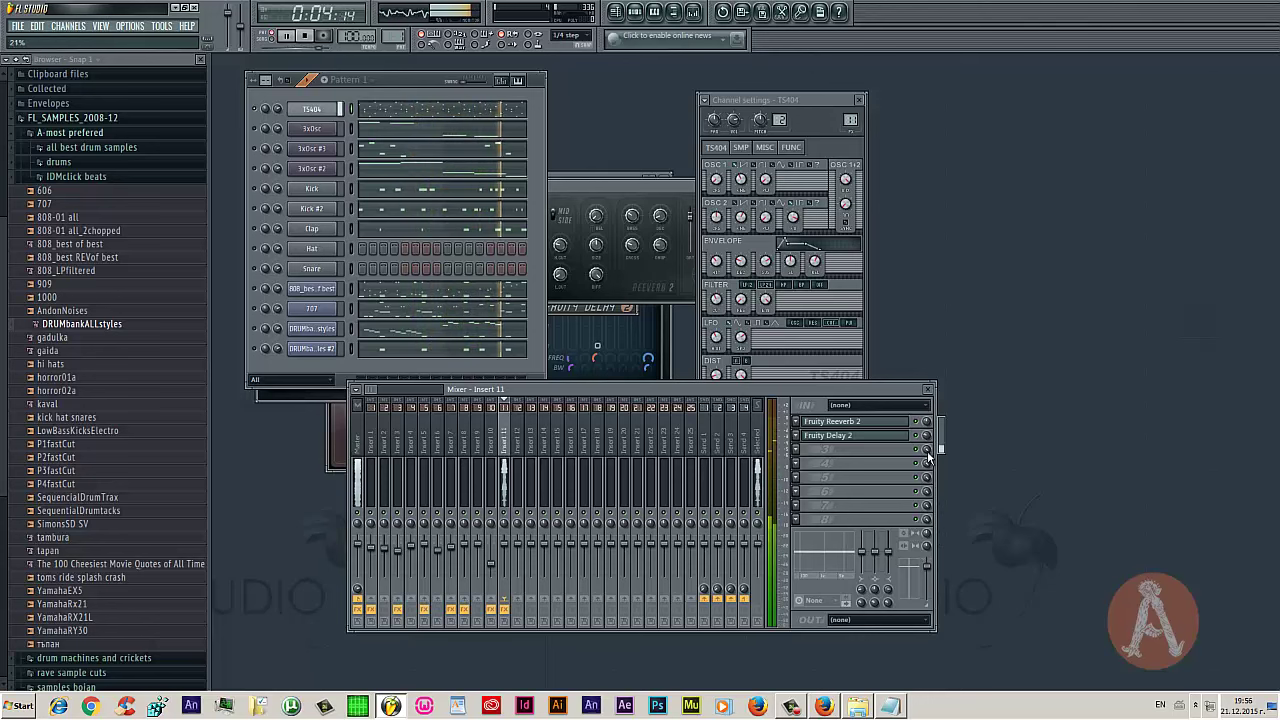
Bring the other muted channels back in alongside TS404 while the pattern plays to hear the parts together
click(379, 92)
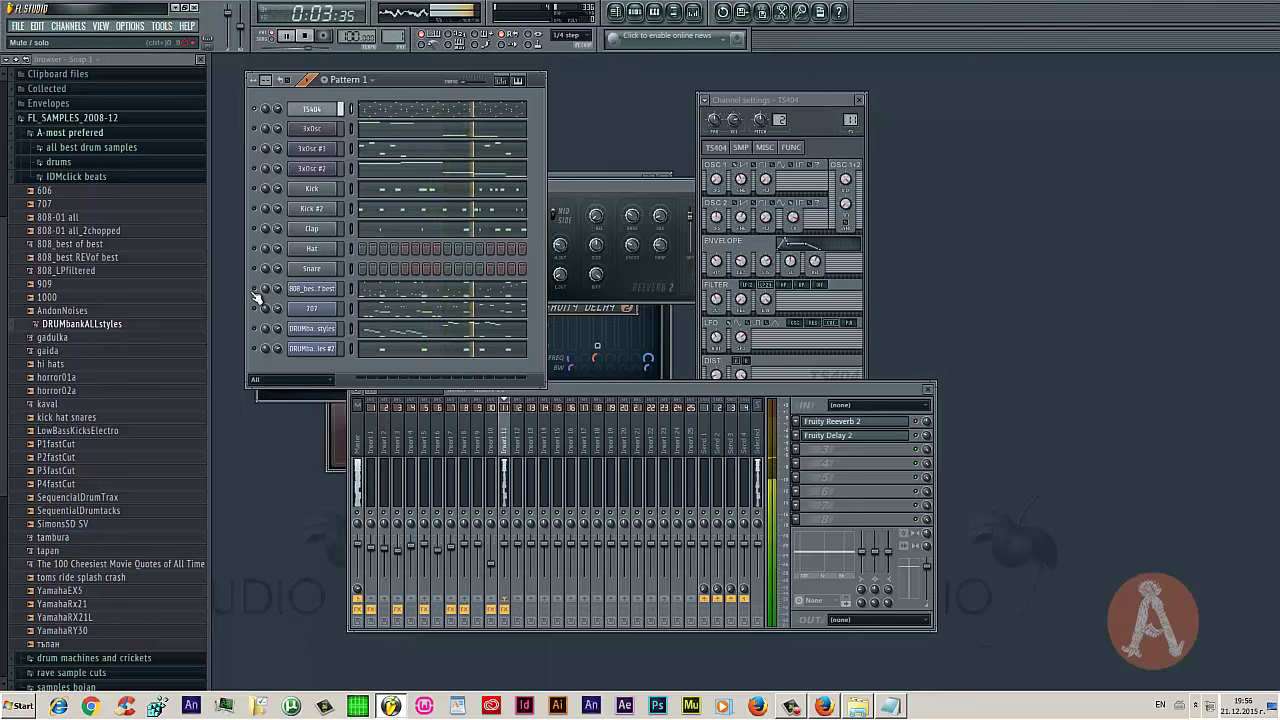
key(space)
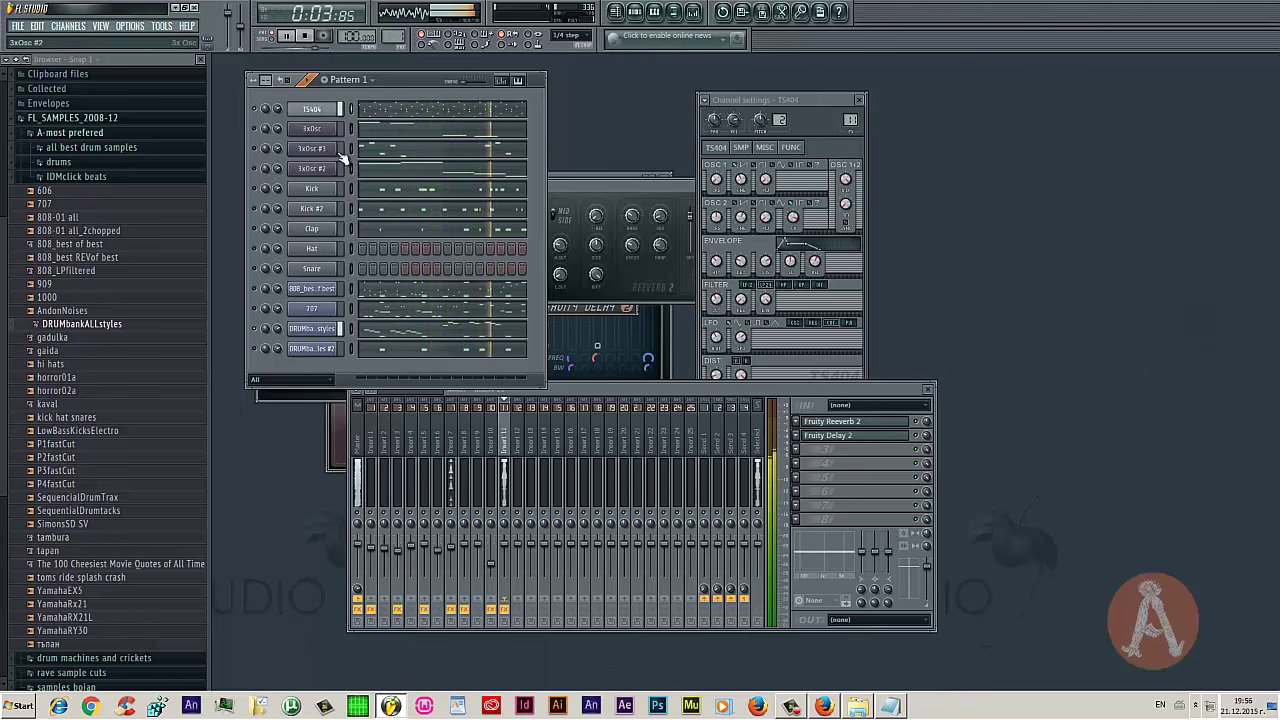
click(311, 108)
click(311, 108)
click(256, 349)
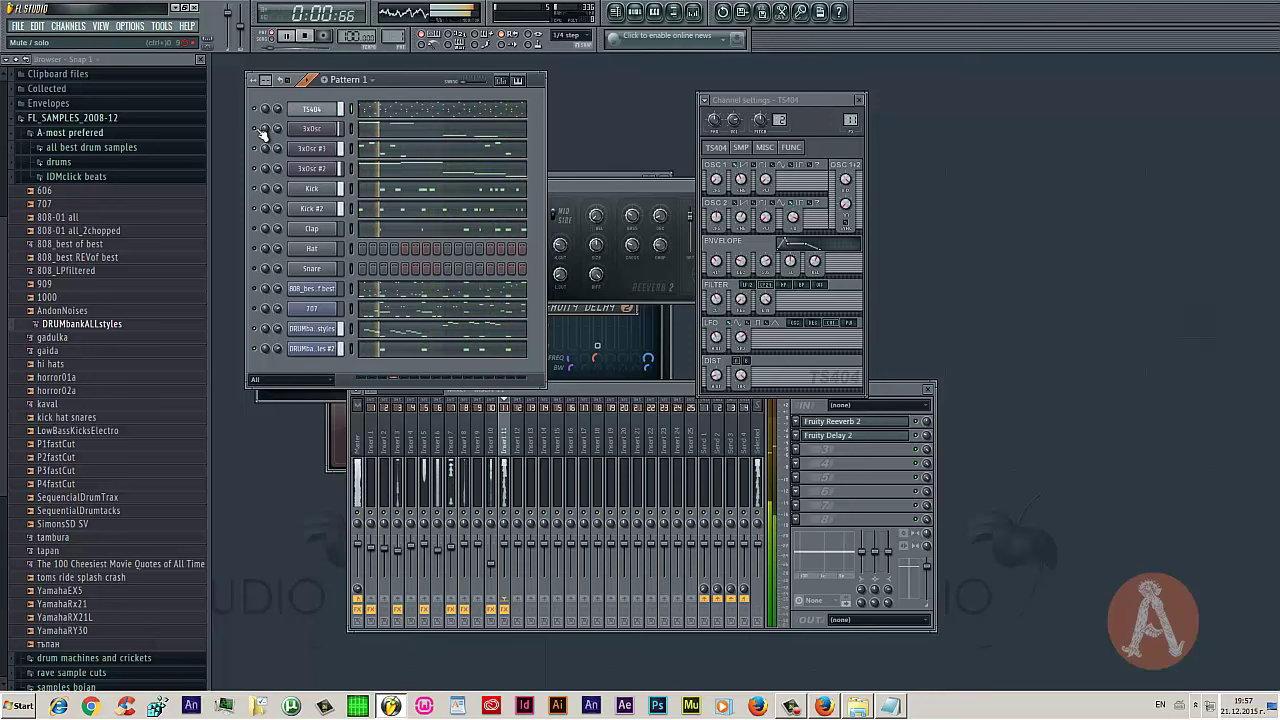
Replace the opening A4 note of the 3xOsc channel with a G4 note at the start of bar 1
click(371, 128)
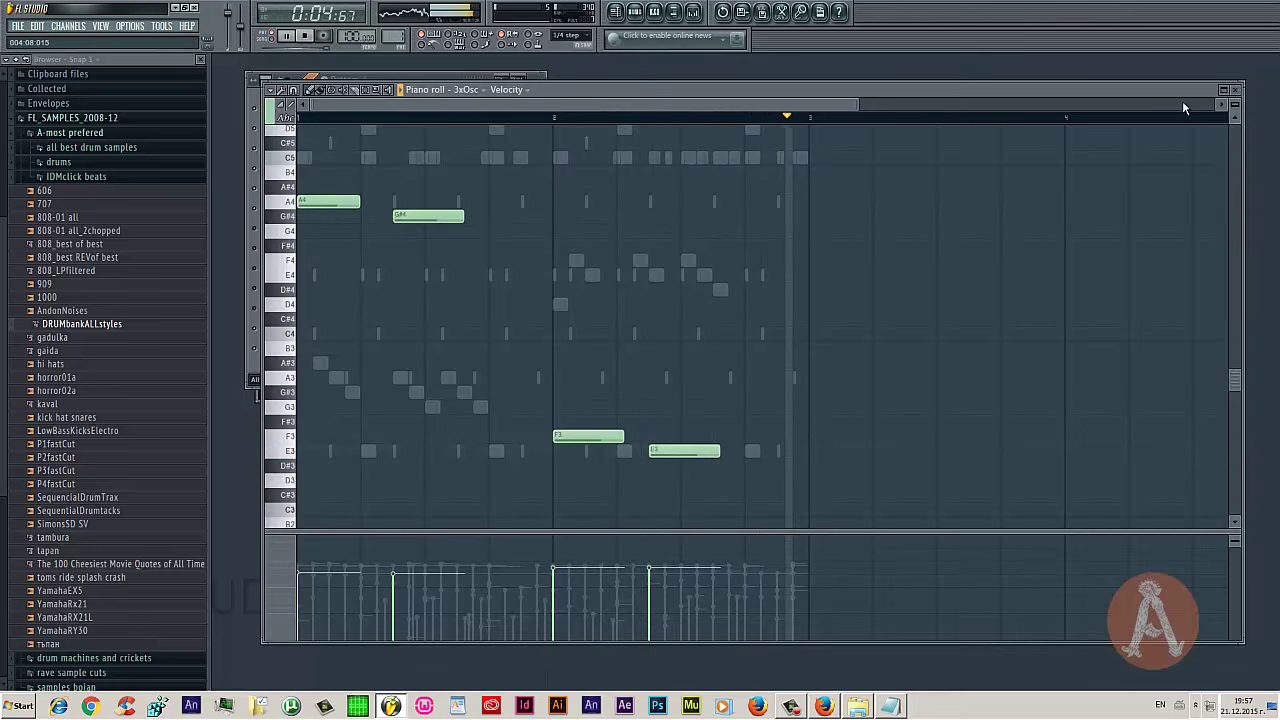
right_click(330, 202)
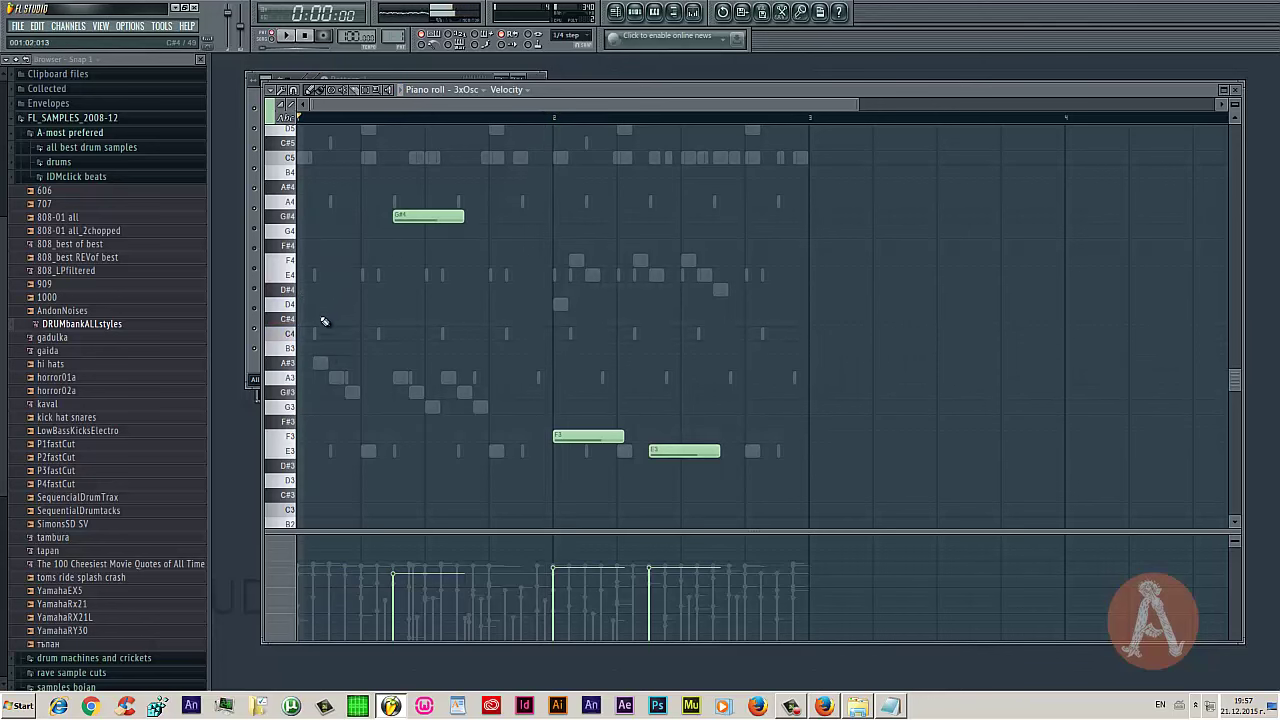
drag(324, 321, 291, 281)
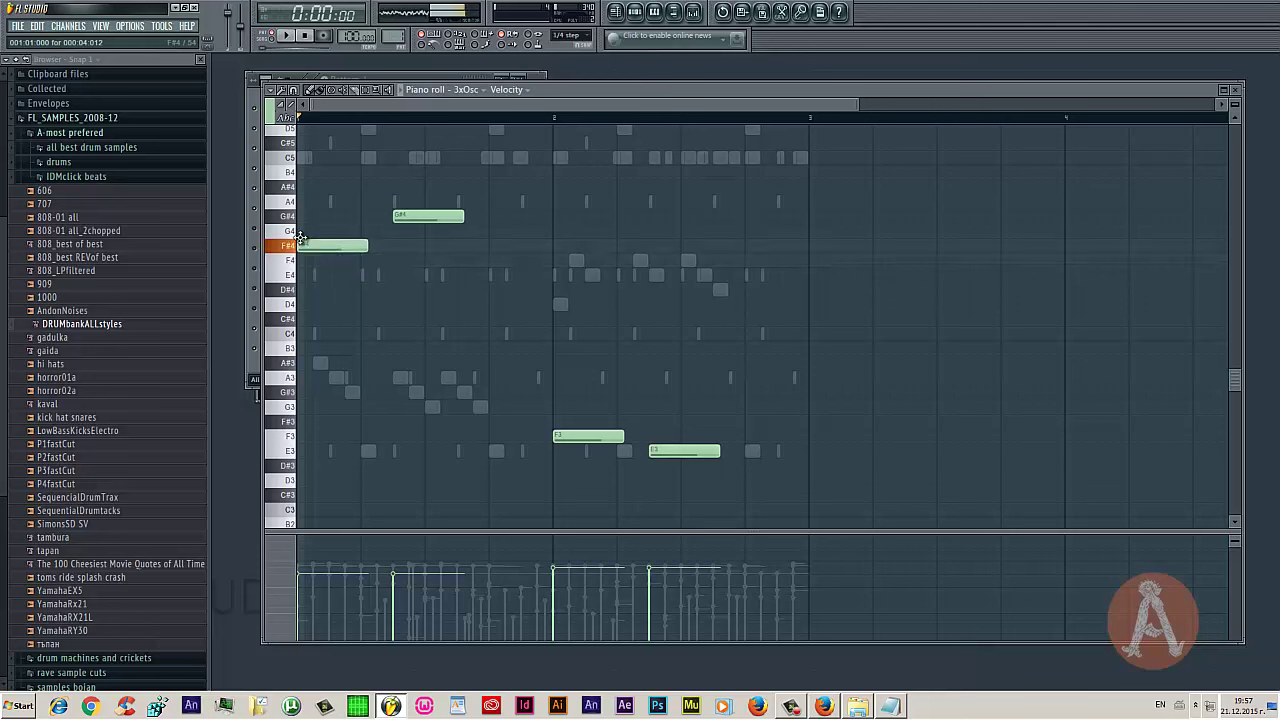
key(space)
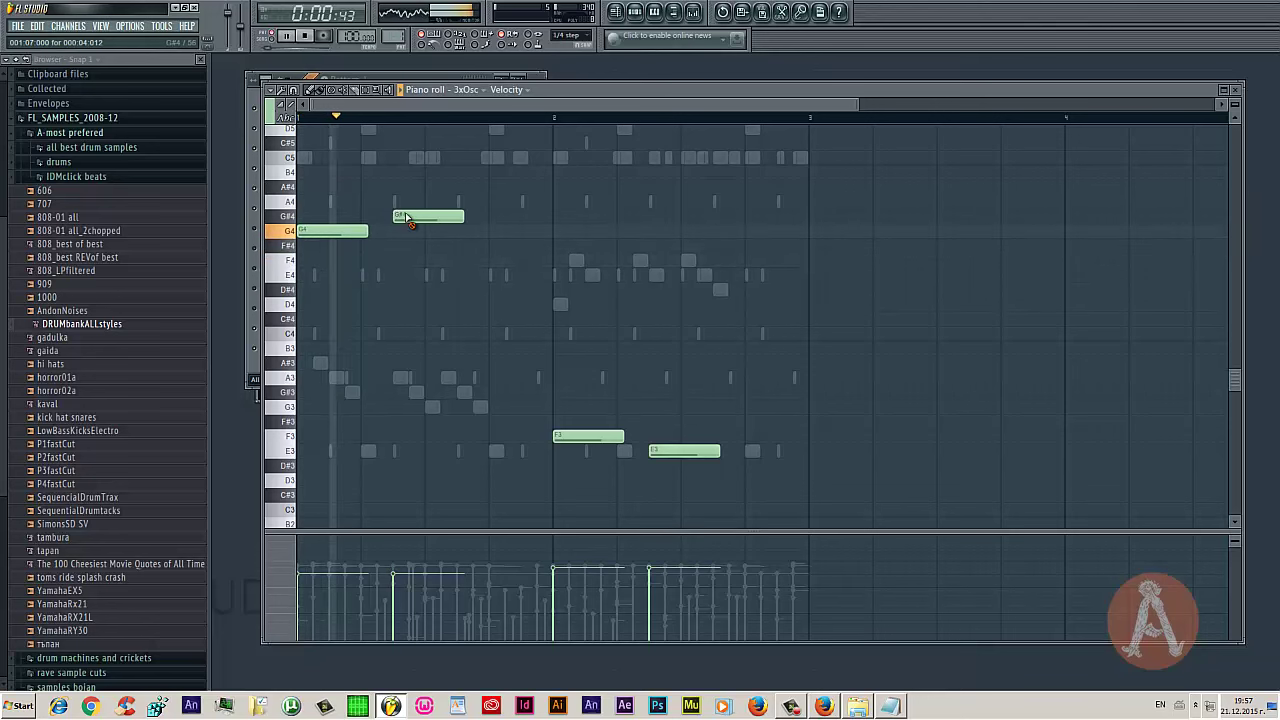
Replace the 3xOsc G#4 note with an E4 note on beat 3 of bar 1
right_click(412, 216)
click(428, 247)
right_click(447, 254)
key(space)
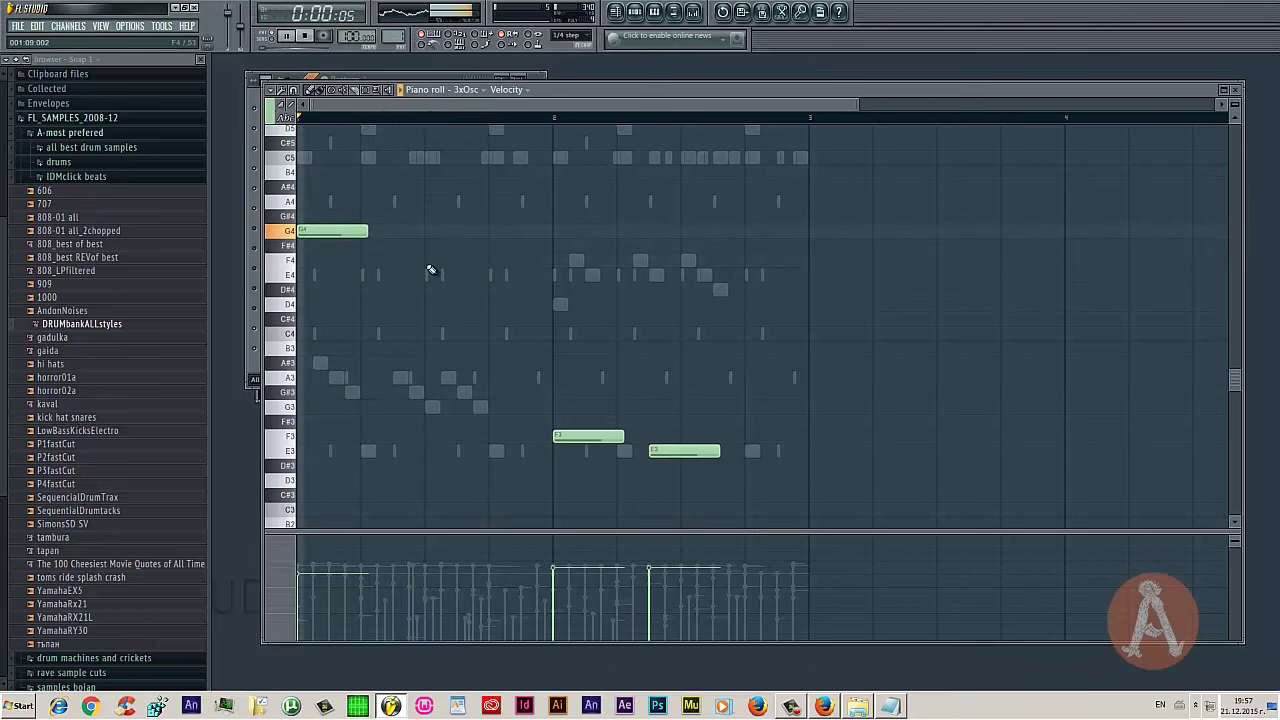
click(430, 274)
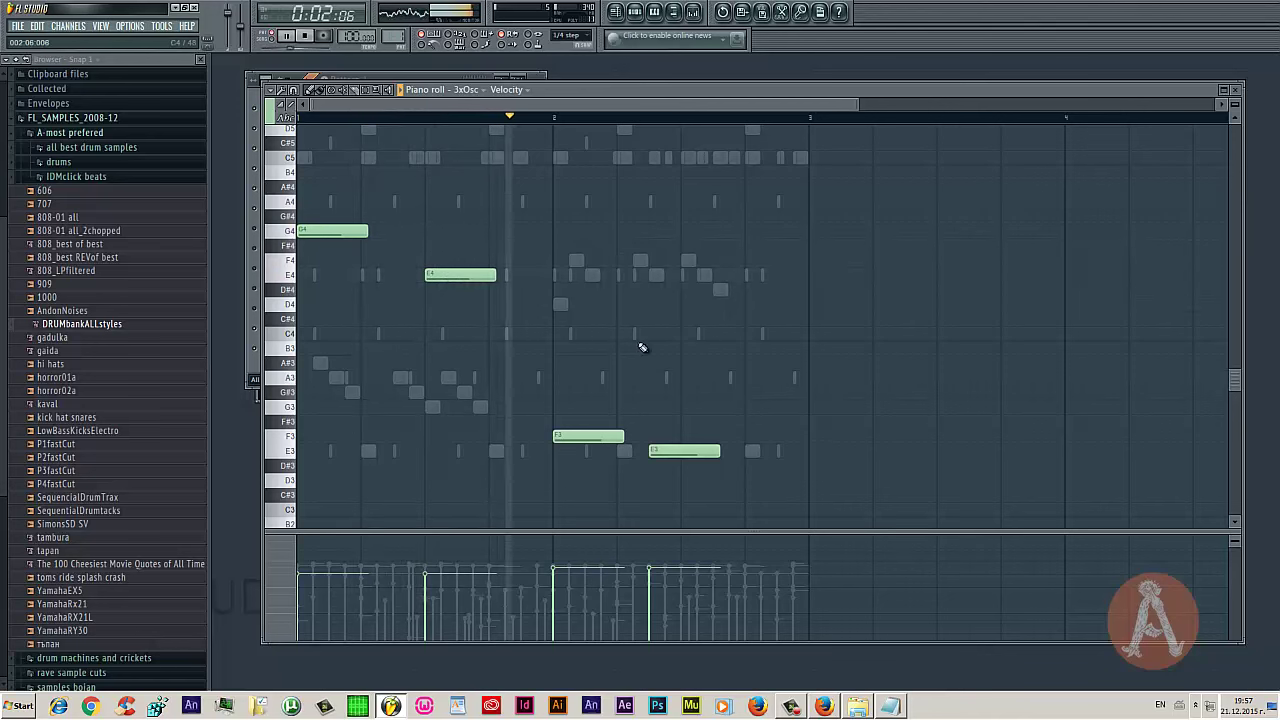
Delete the F3 and E3 notes from bar 2 and lower the velocities of the remaining 3xOsc notes
right_click(600, 438)
right_click(666, 450)
key(space)
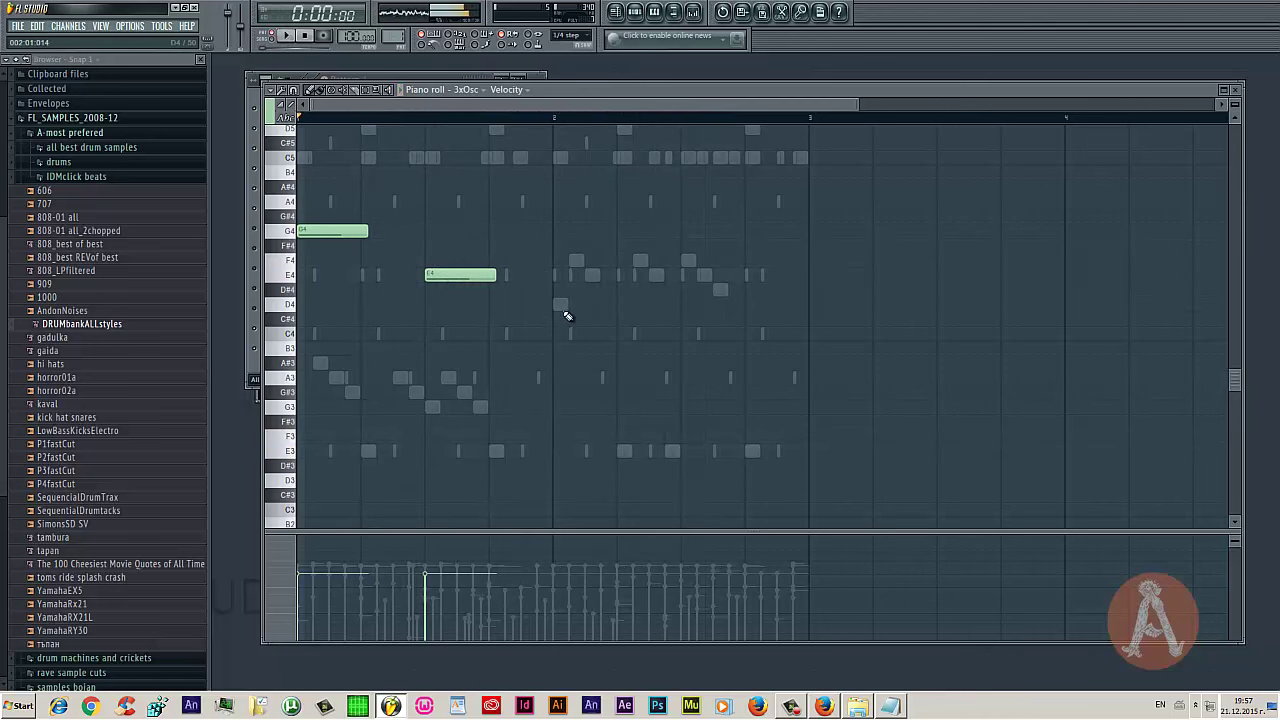
key(space)
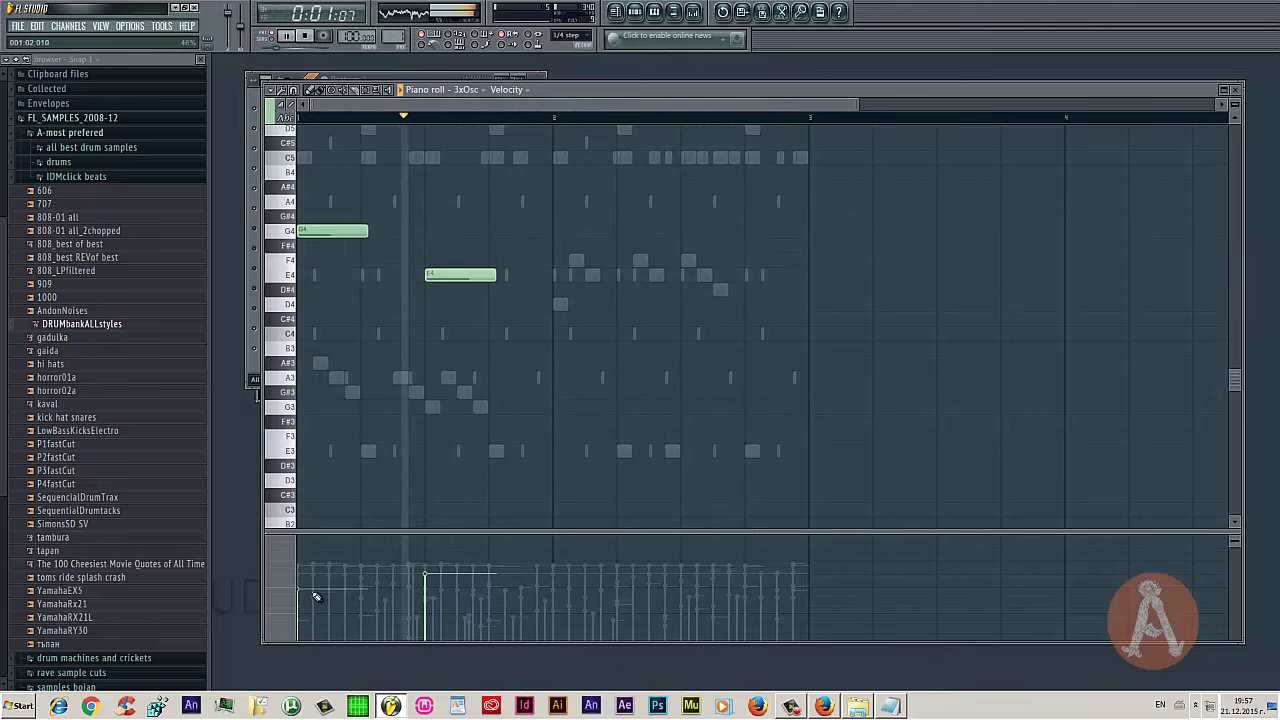
Place an F4 note at the start of bar 2 and a D4 note on its third beat
click(566, 277)
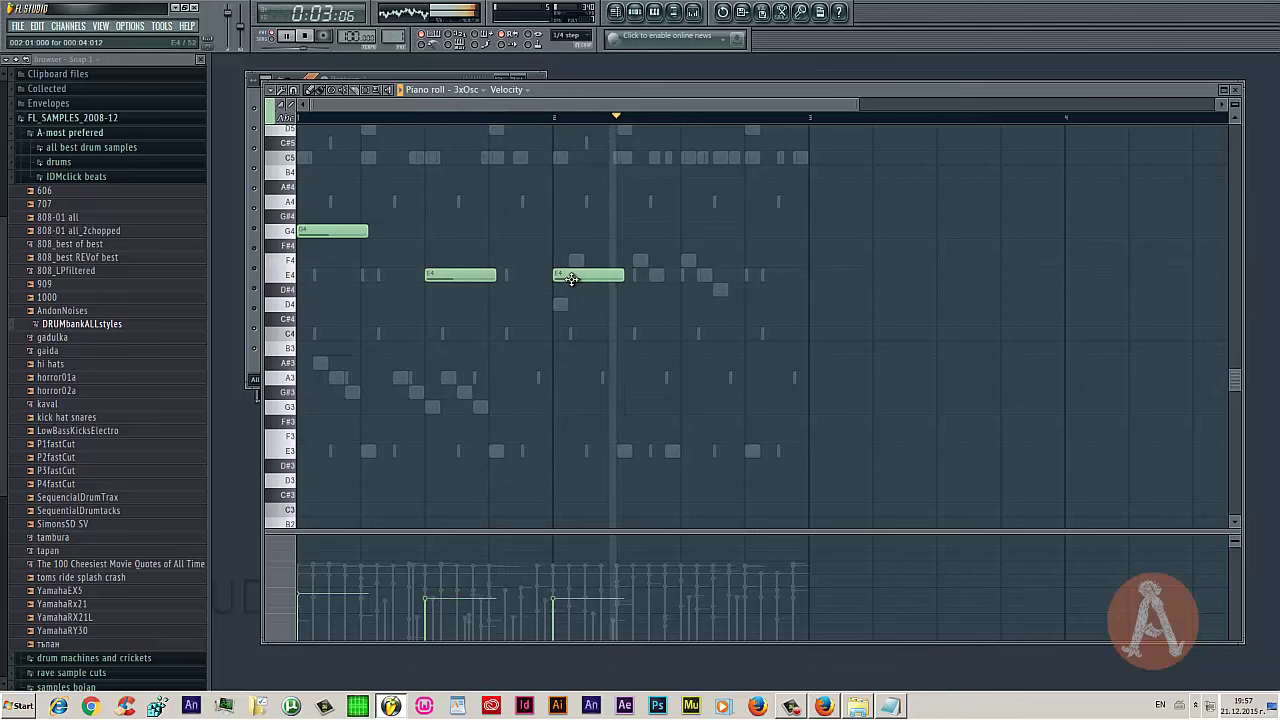
right_click(562, 276)
click(559, 264)
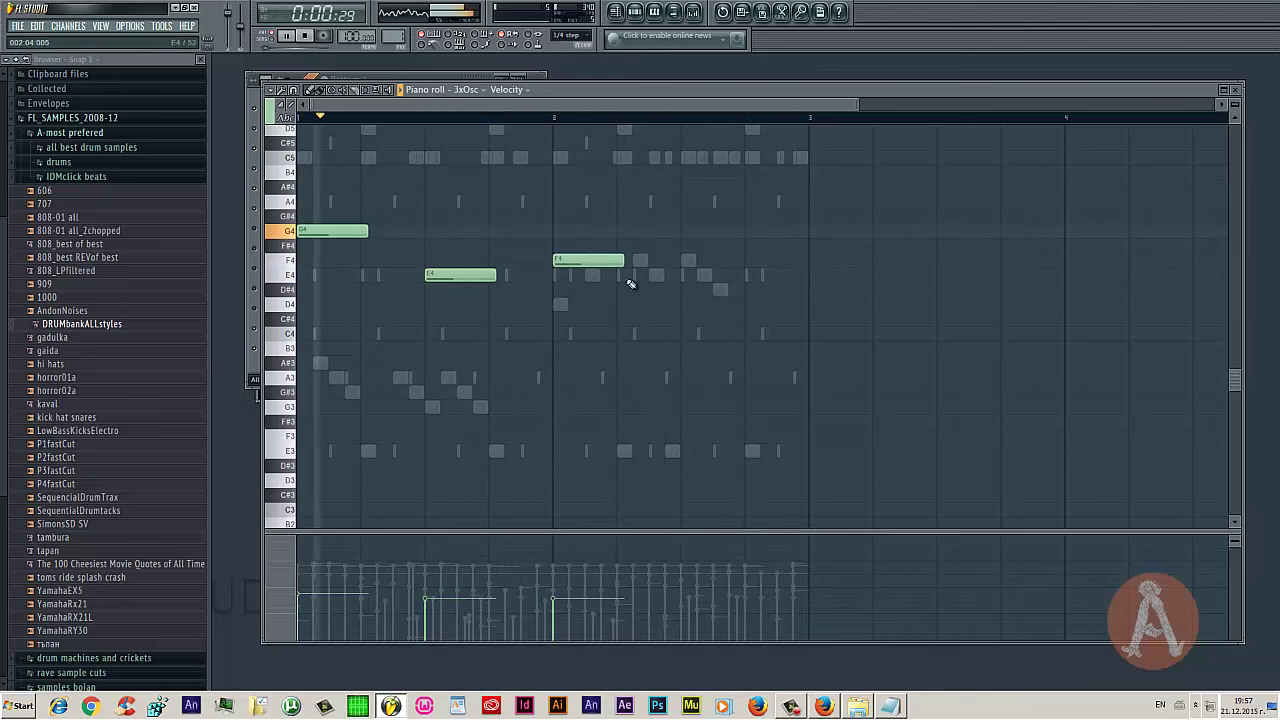
click(688, 304)
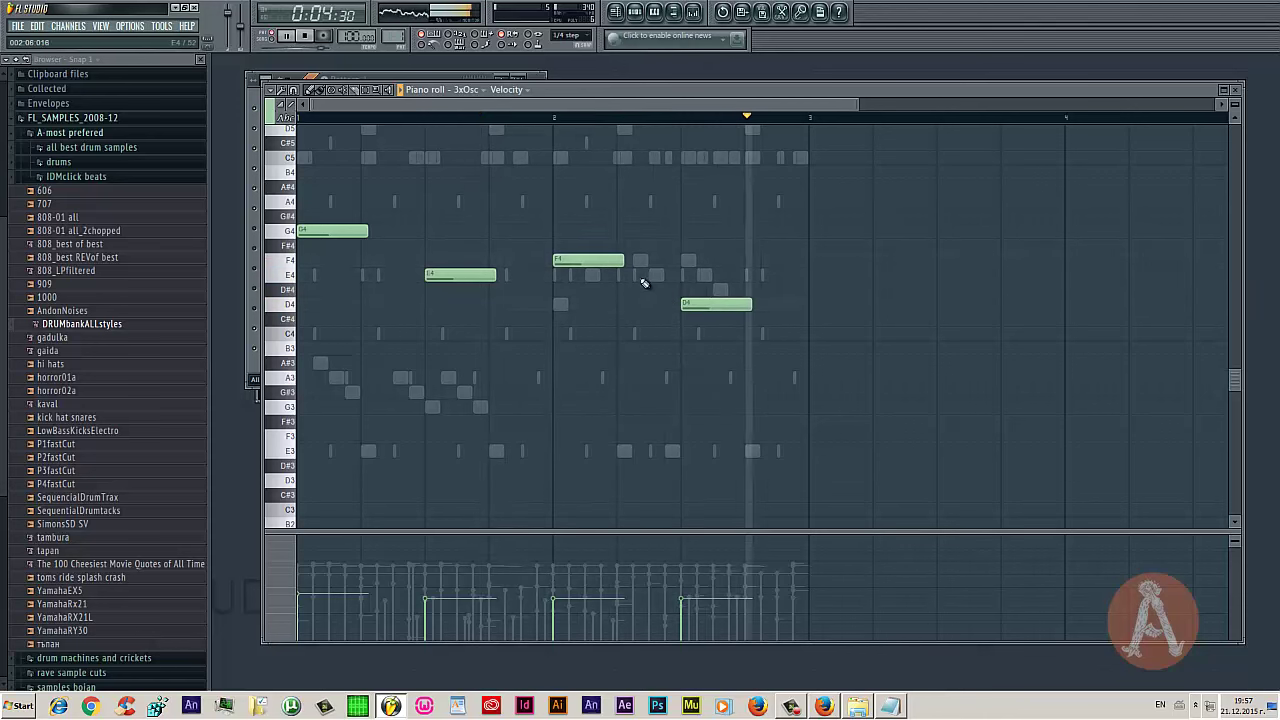
Add an A4 note on the last beat of bar 2 and vary the 3xOsc velocities, making F4 the loudest
key(space)
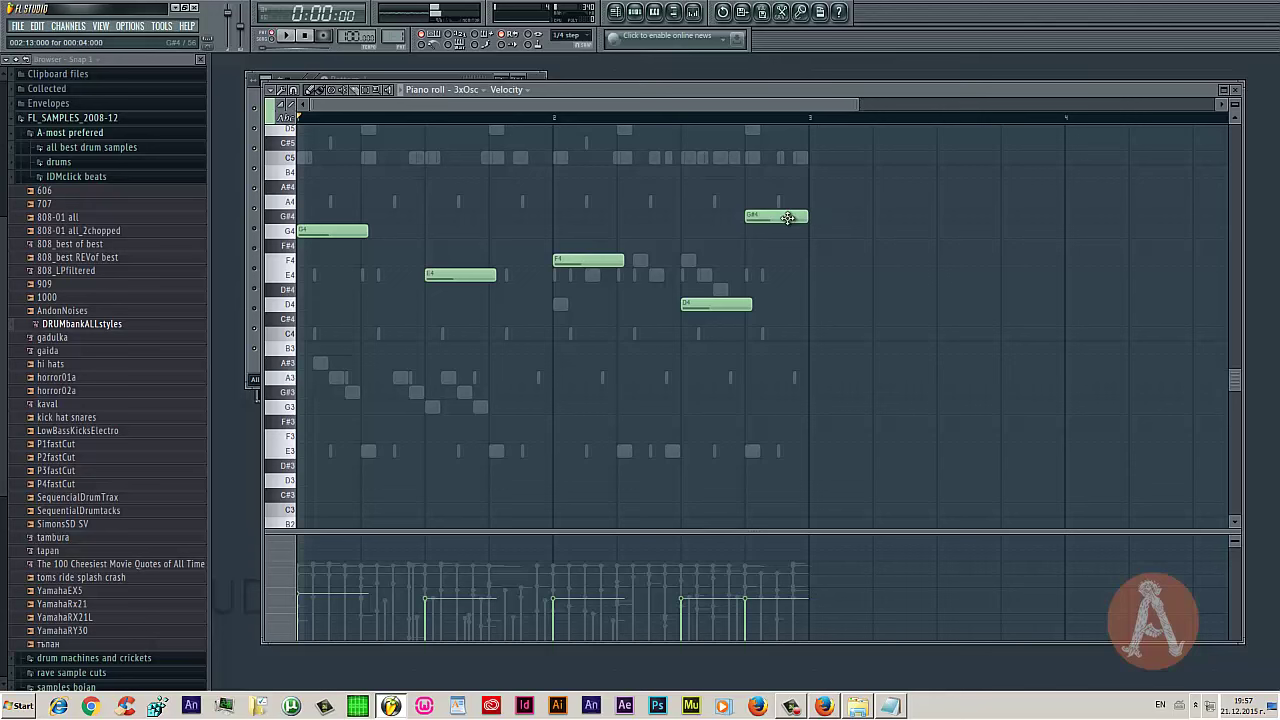
key(space)
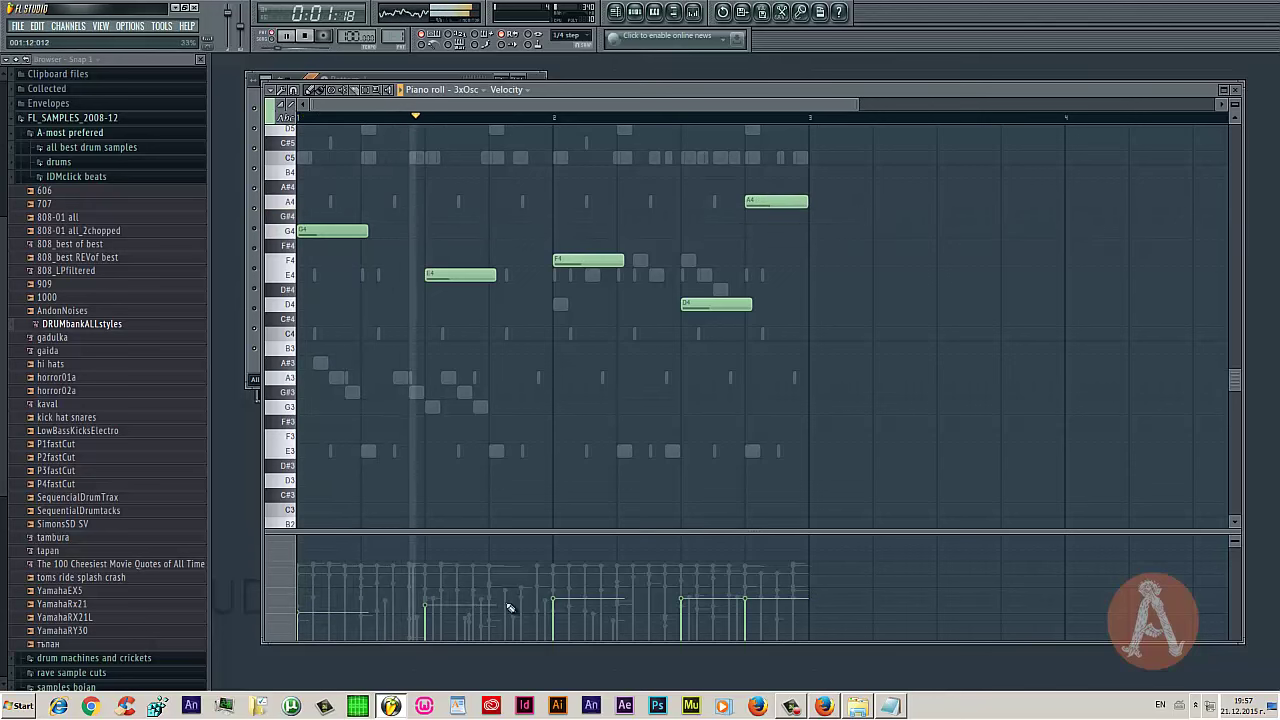
mouse_move(553, 566)
mouse_down()
mouse_move(757, 586)
mouse_move(746, 591)
mouse_up()
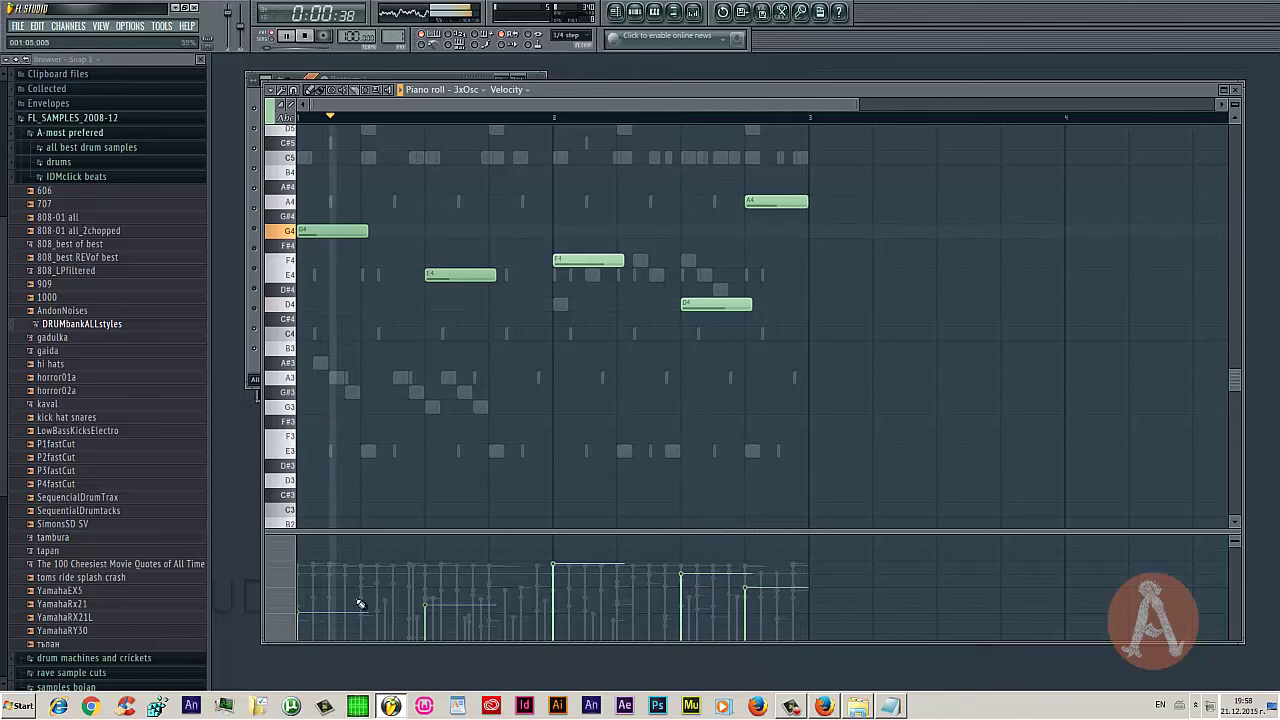
Raise the velocities of the first two 3xOsc notes and move the opening G4 note up to A4
click(315, 580)
click(464, 583)
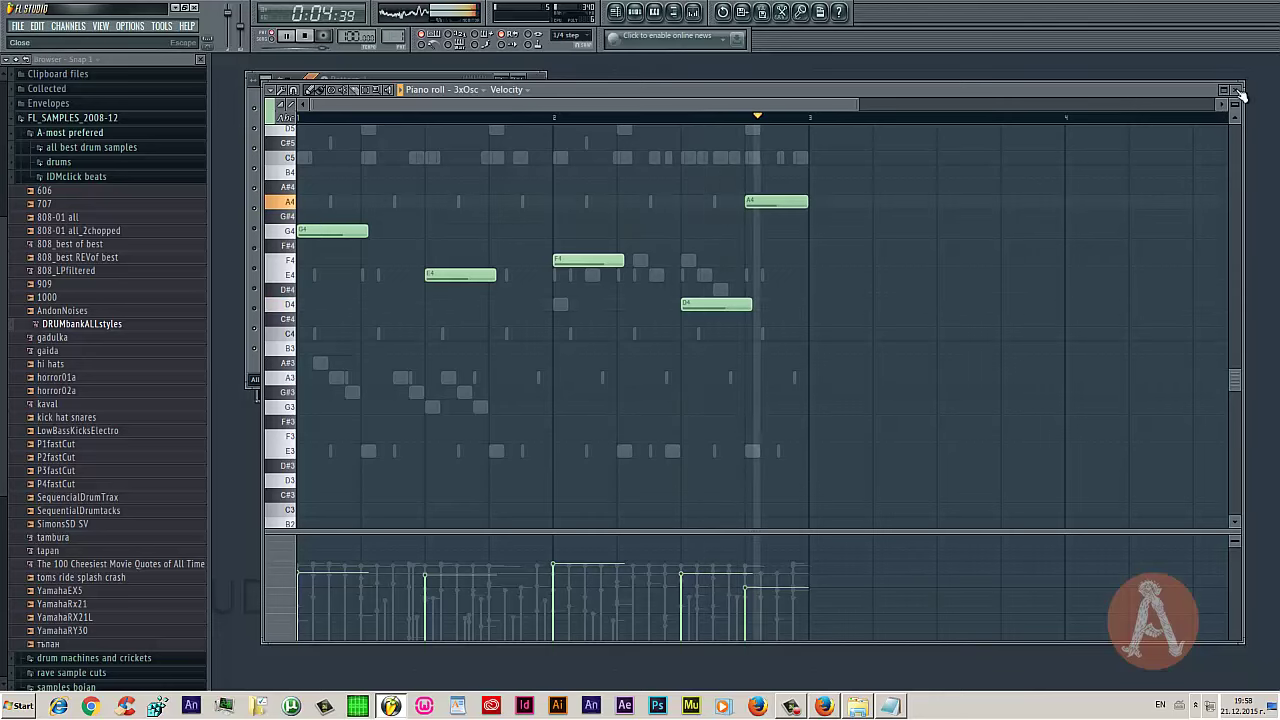
key(F7)
key(F7)
key(space)
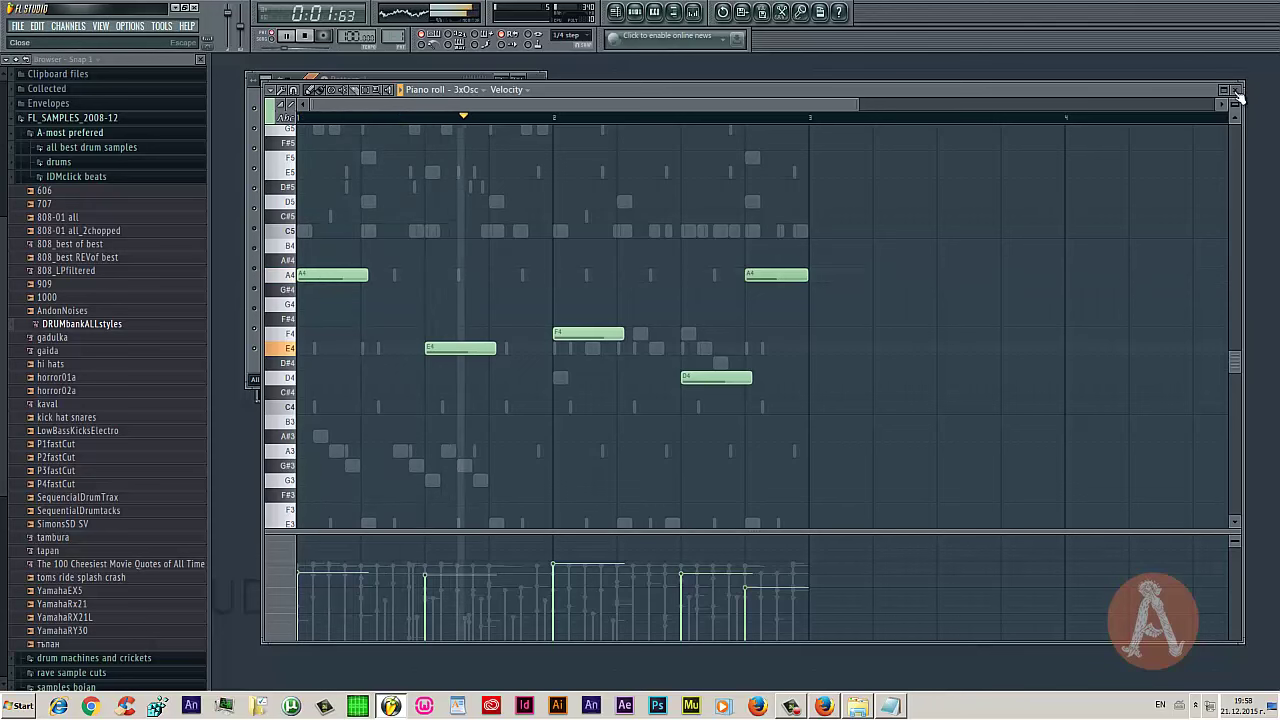
key(F7)
Open the 3xOsc channel settings and review its oscillators, instrument envelope and filter settings
click(324, 133)
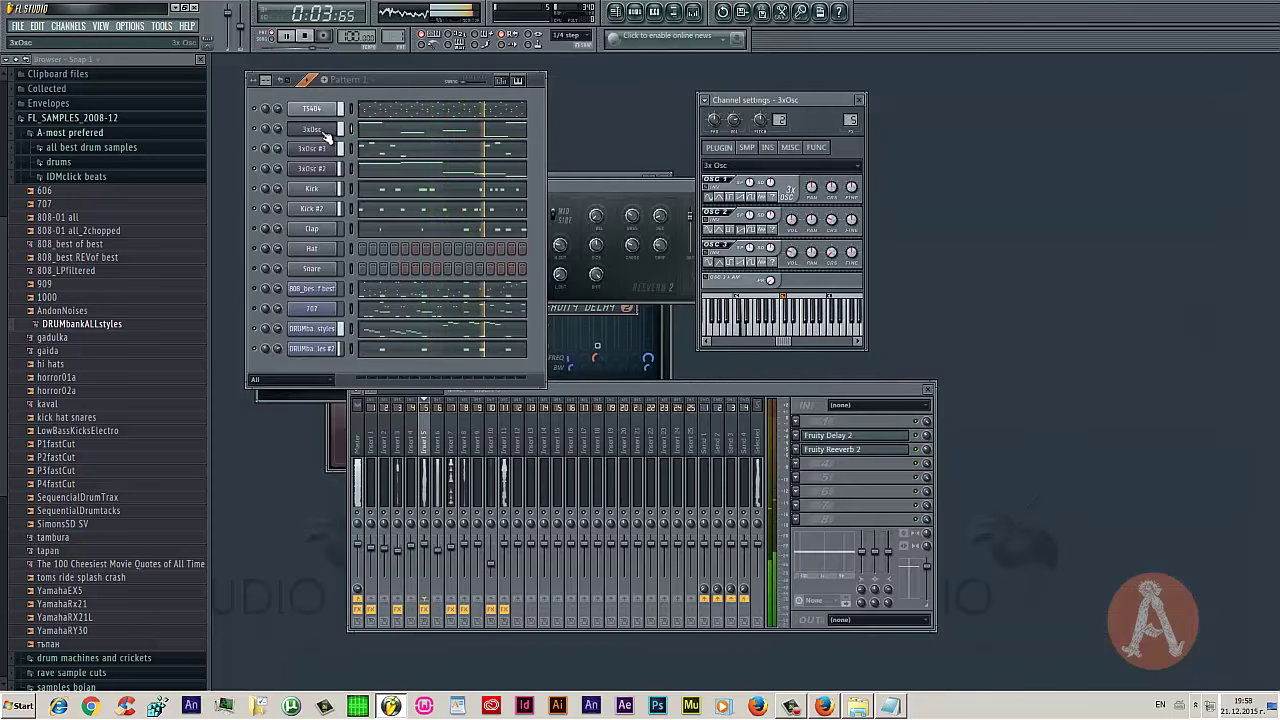
right_click(832, 257)
click(836, 262)
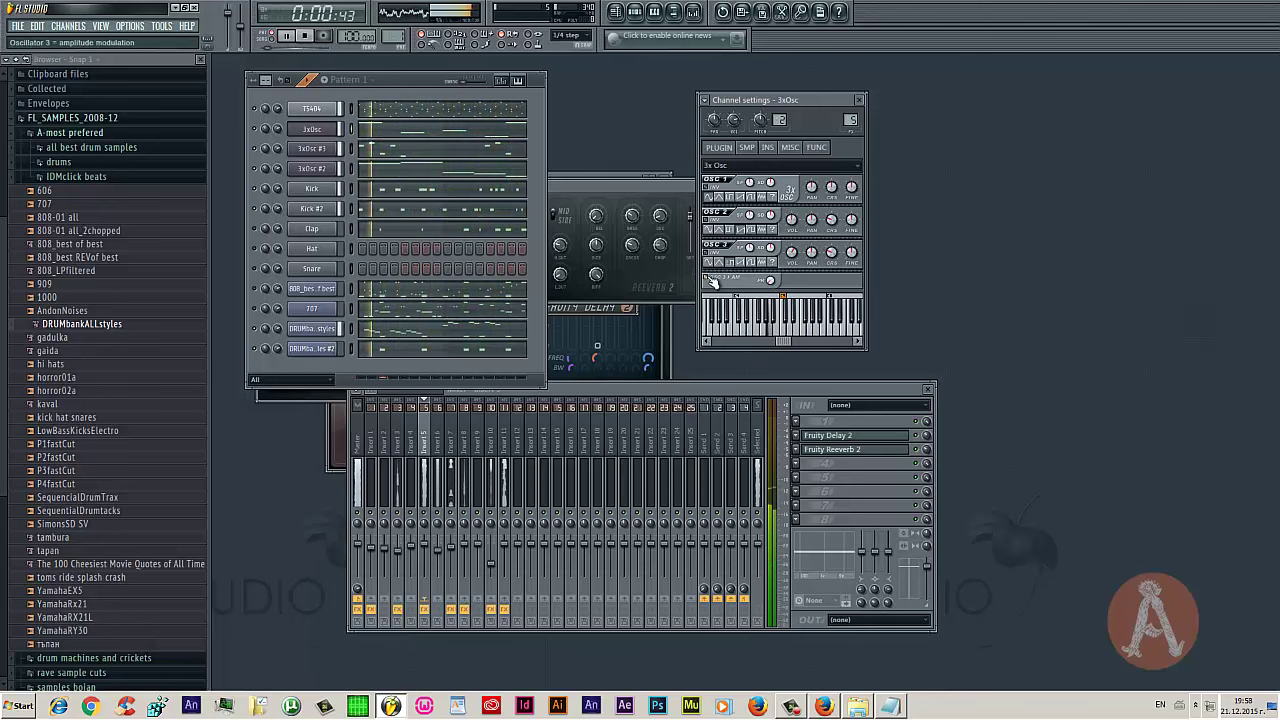
click(768, 148)
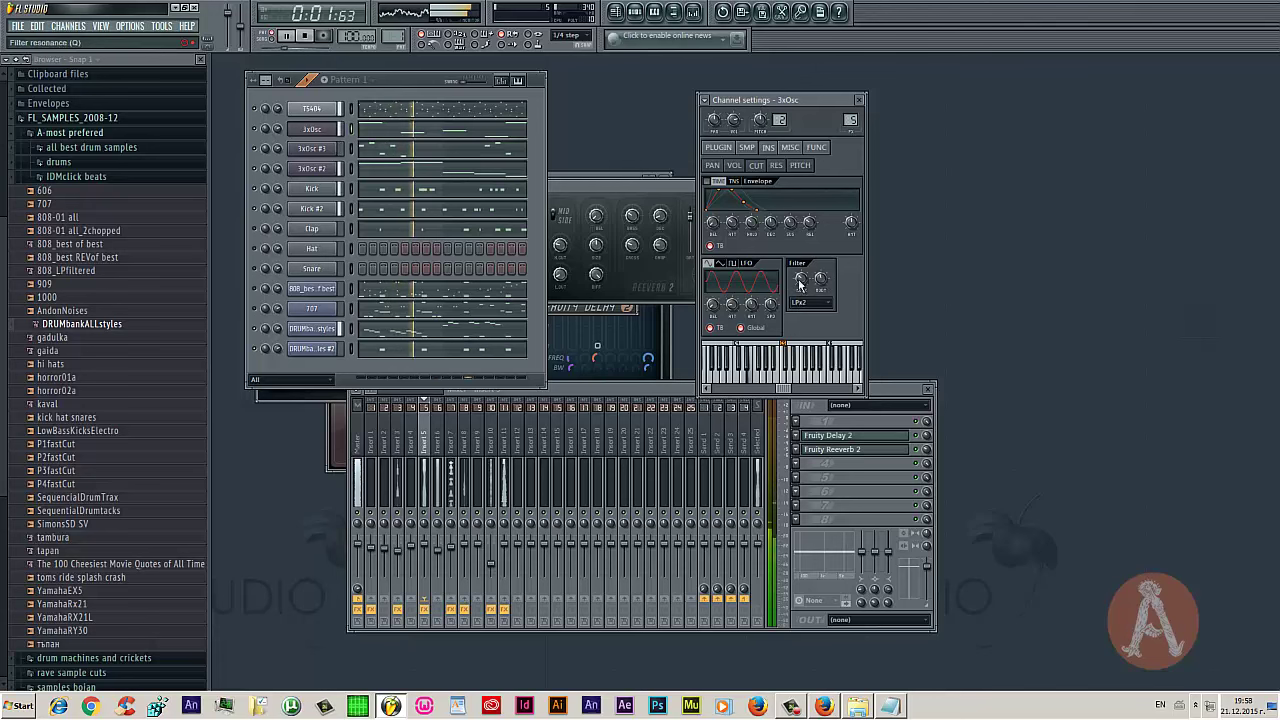
click(256, 313)
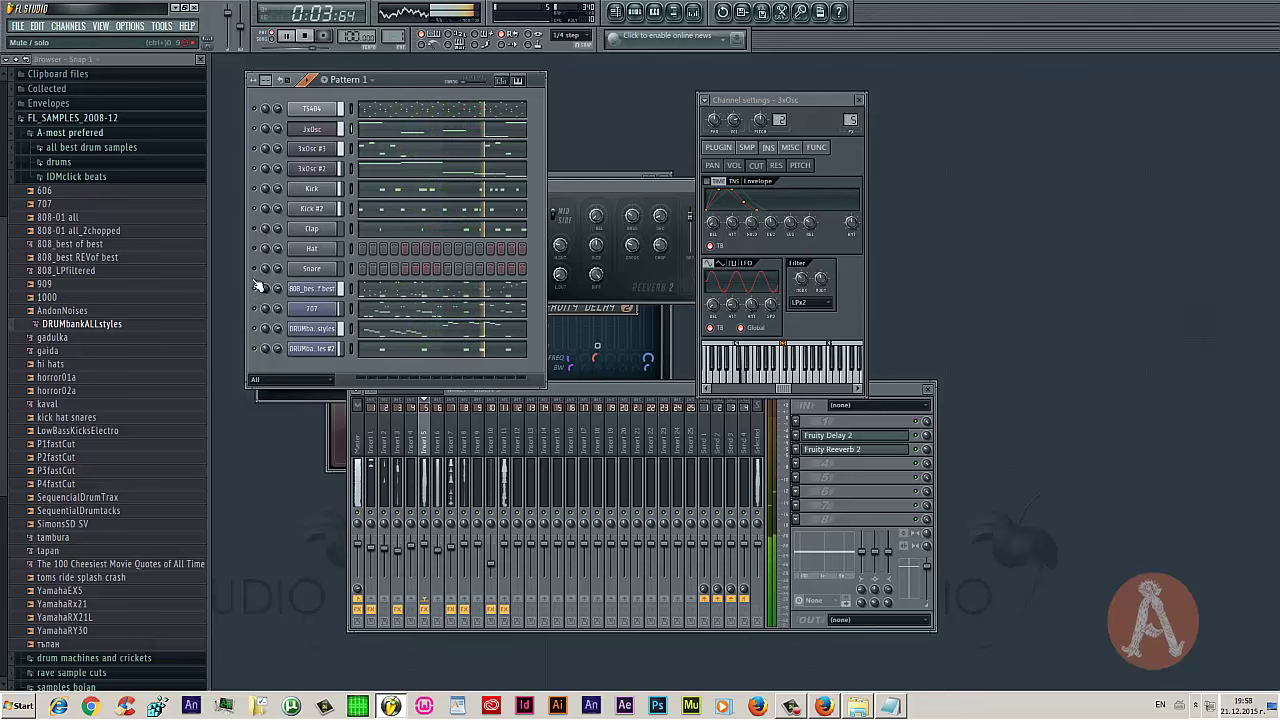
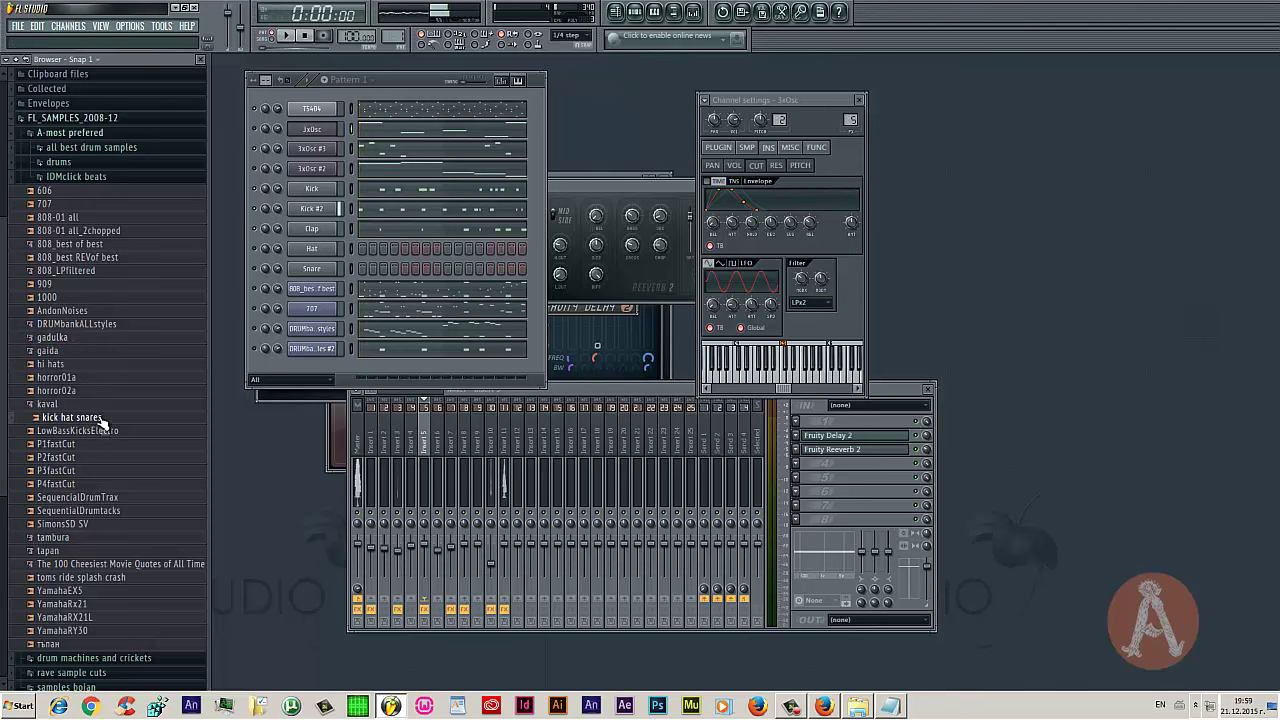
Browse the drum sample folders and audition breaks from the AMENS funky drummer Gizz folder
click(74, 163)
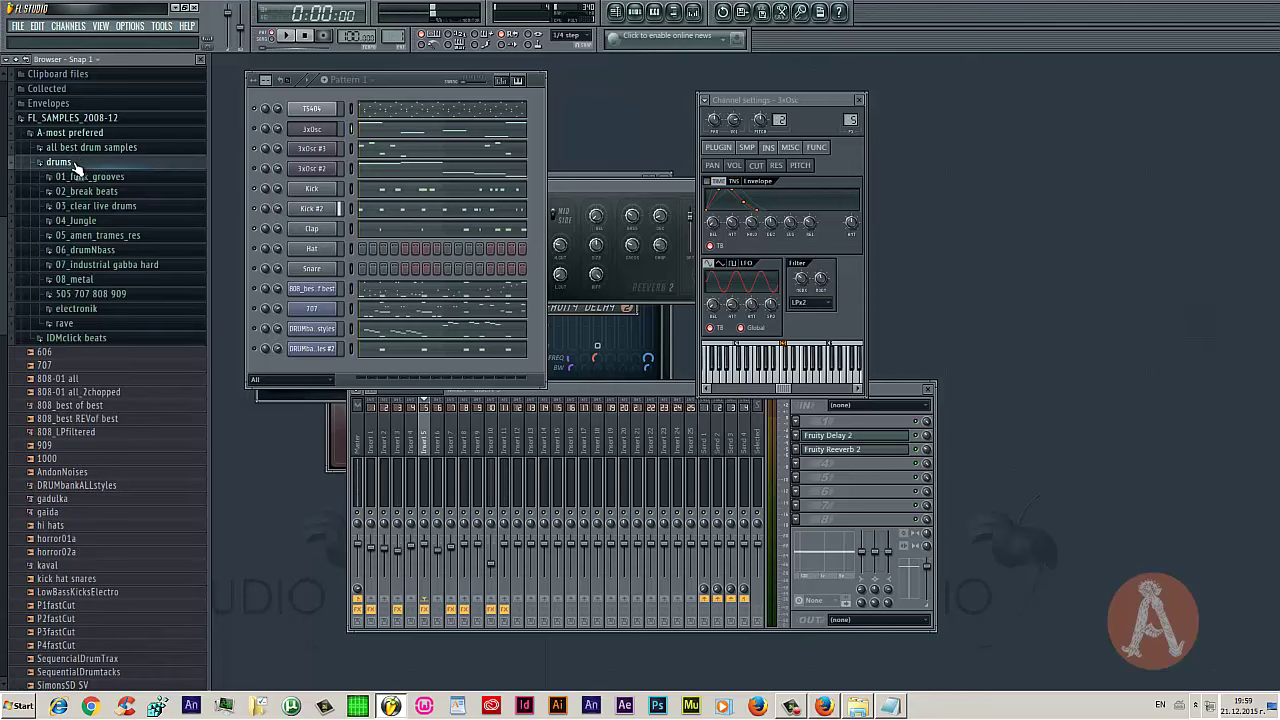
click(74, 163)
click(75, 163)
click(77, 161)
click(84, 148)
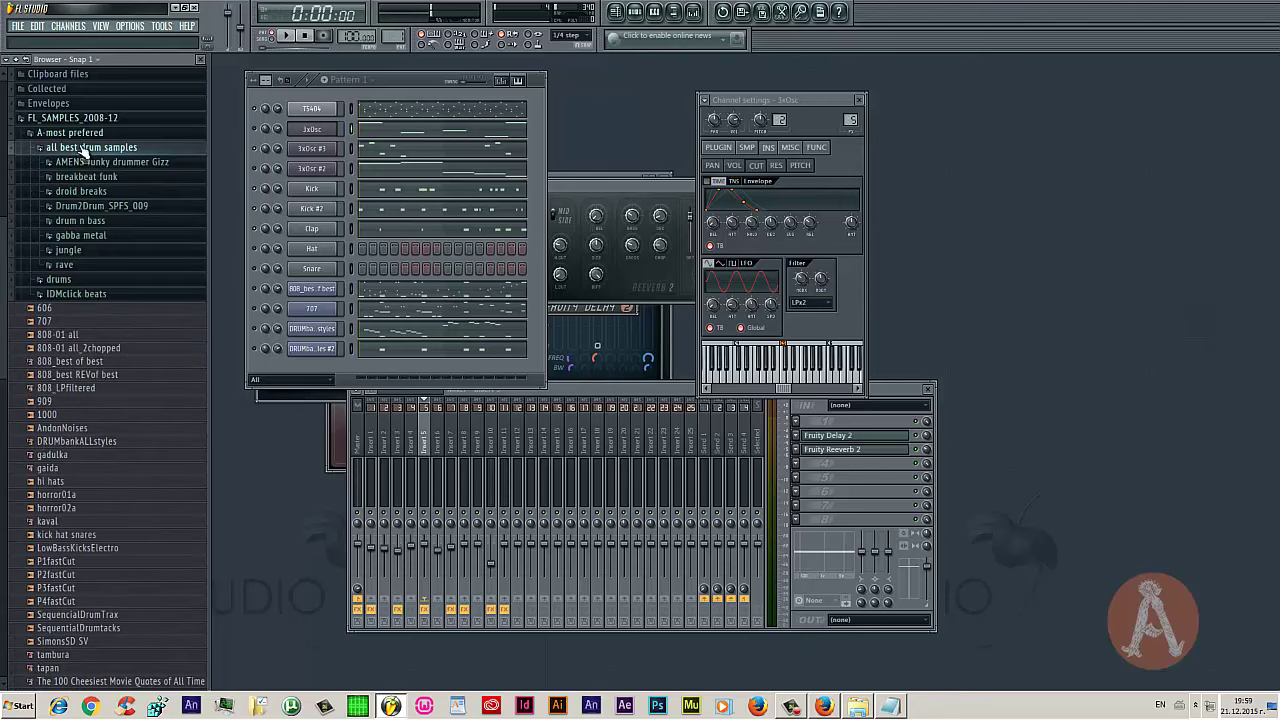
click(92, 162)
click(97, 163)
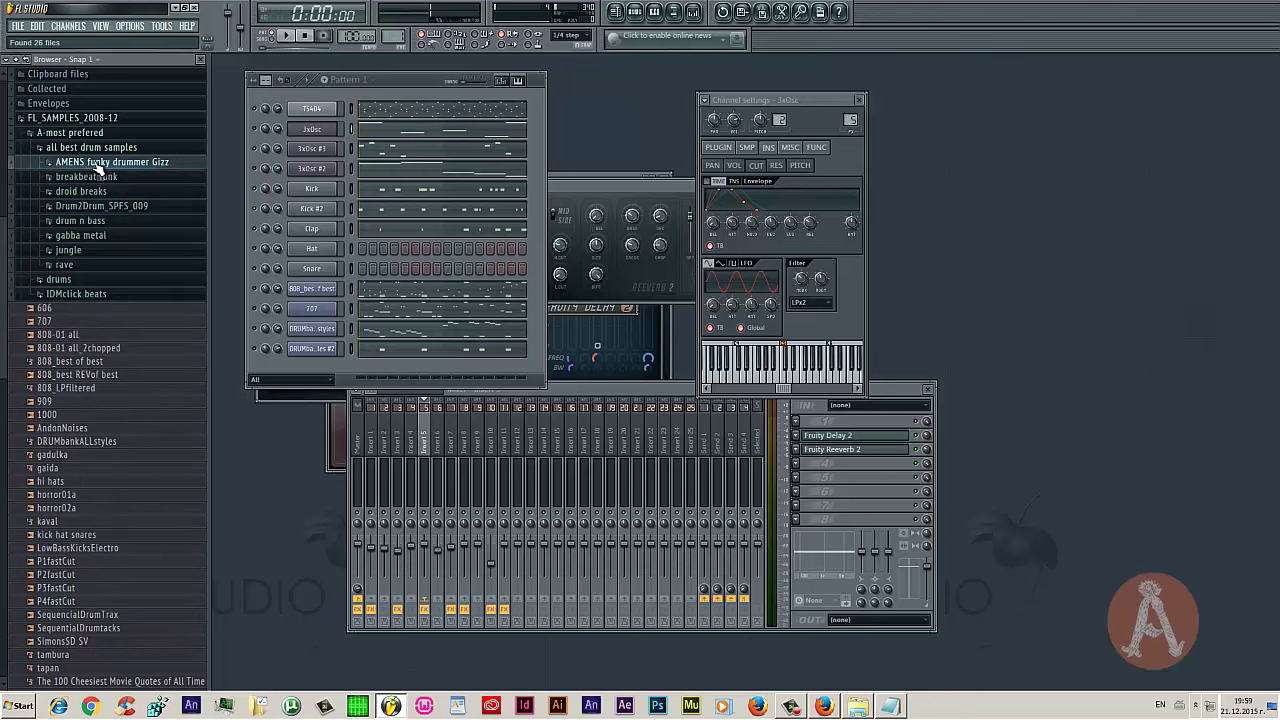
click(97, 164)
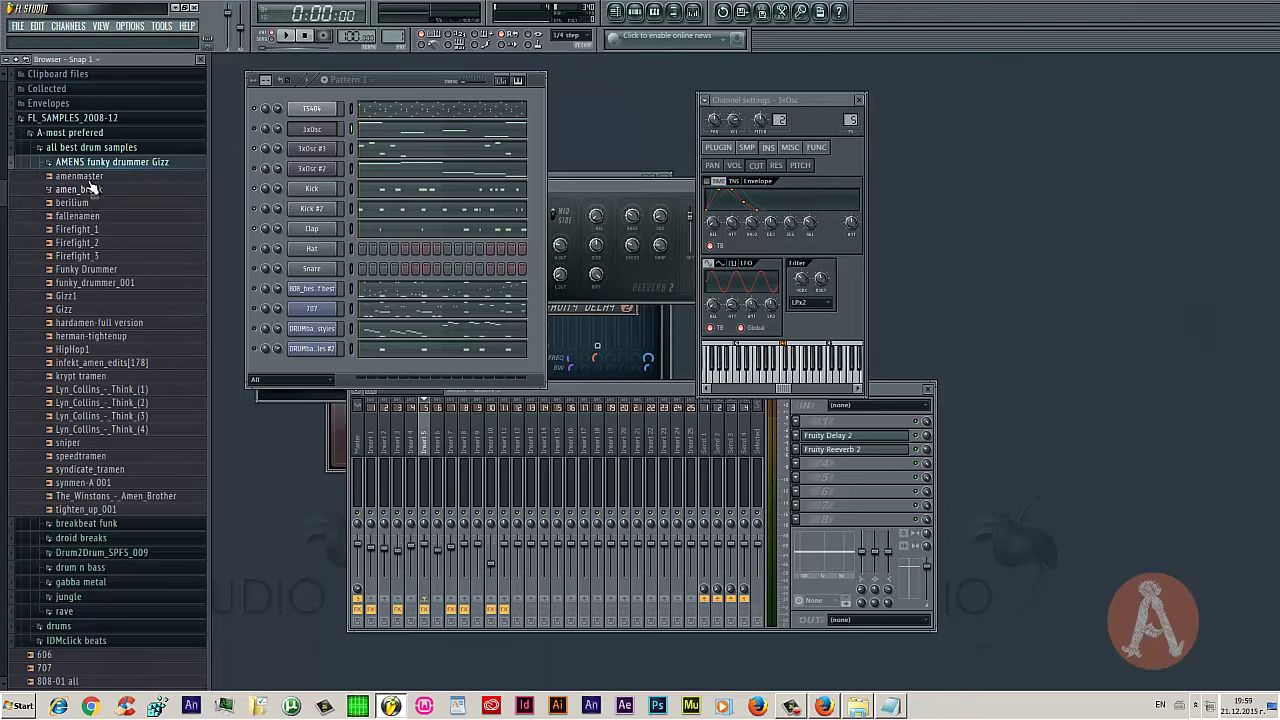
click(93, 204)
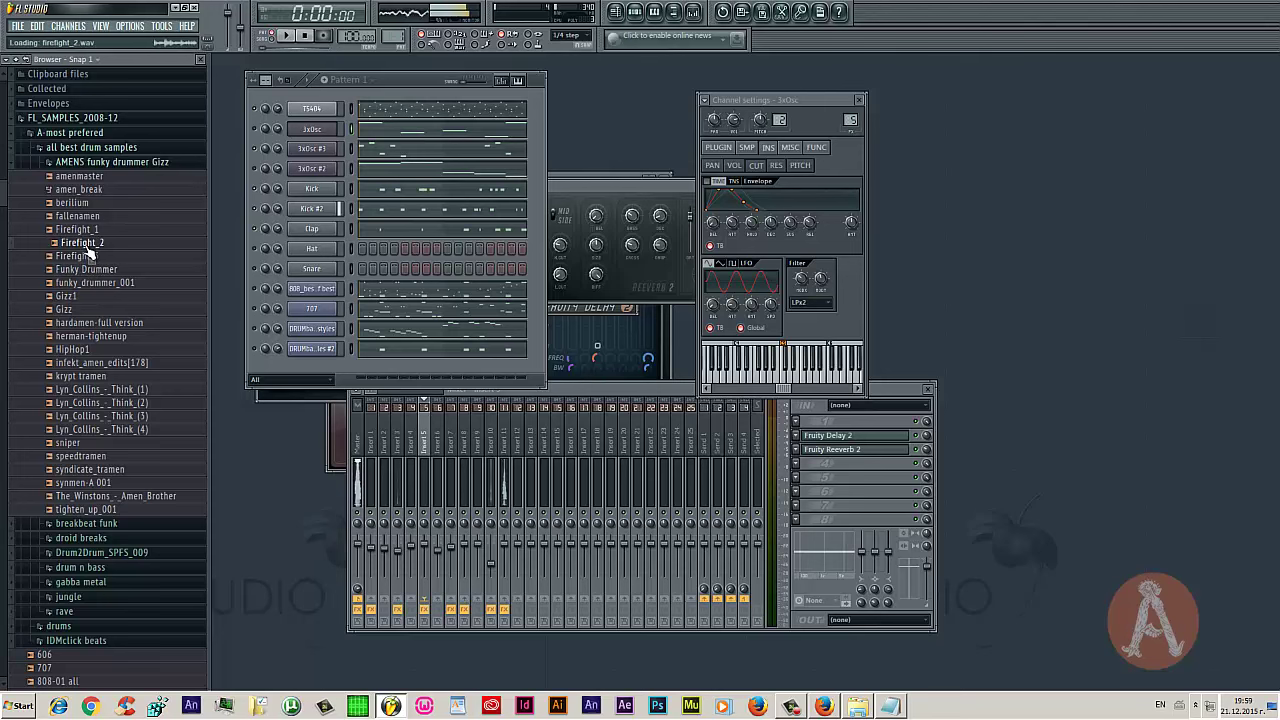
Load Bad_Medicine_-_Trespasser_(Montage) from the breakbeat funk folder as a new slicer channel and route it to mixer track 13
click(93, 162)
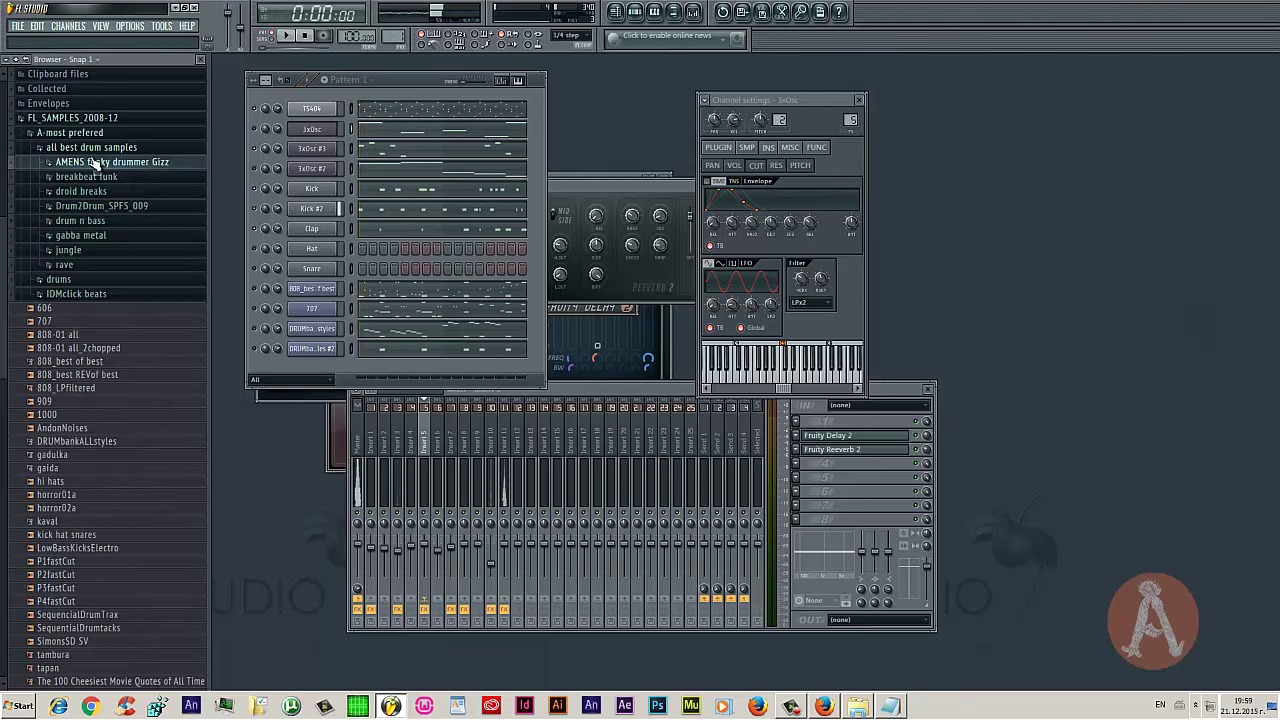
click(92, 180)
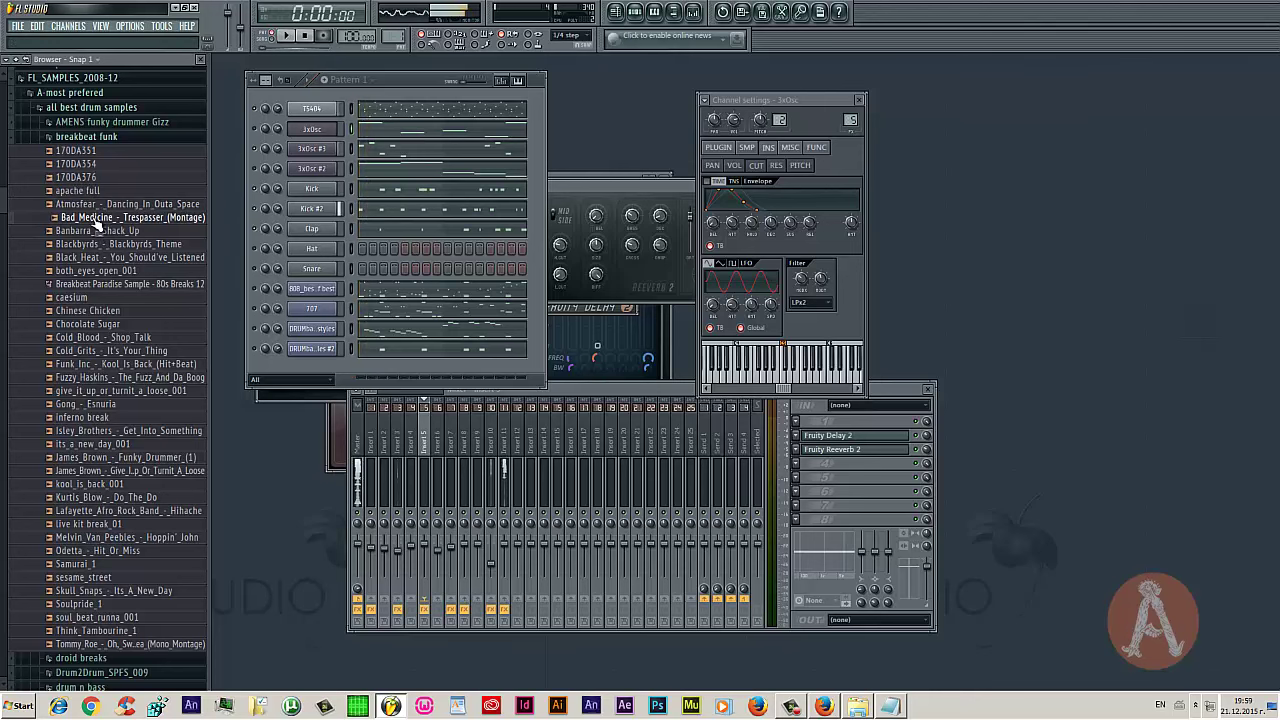
right_click(97, 224)
click(230, 303)
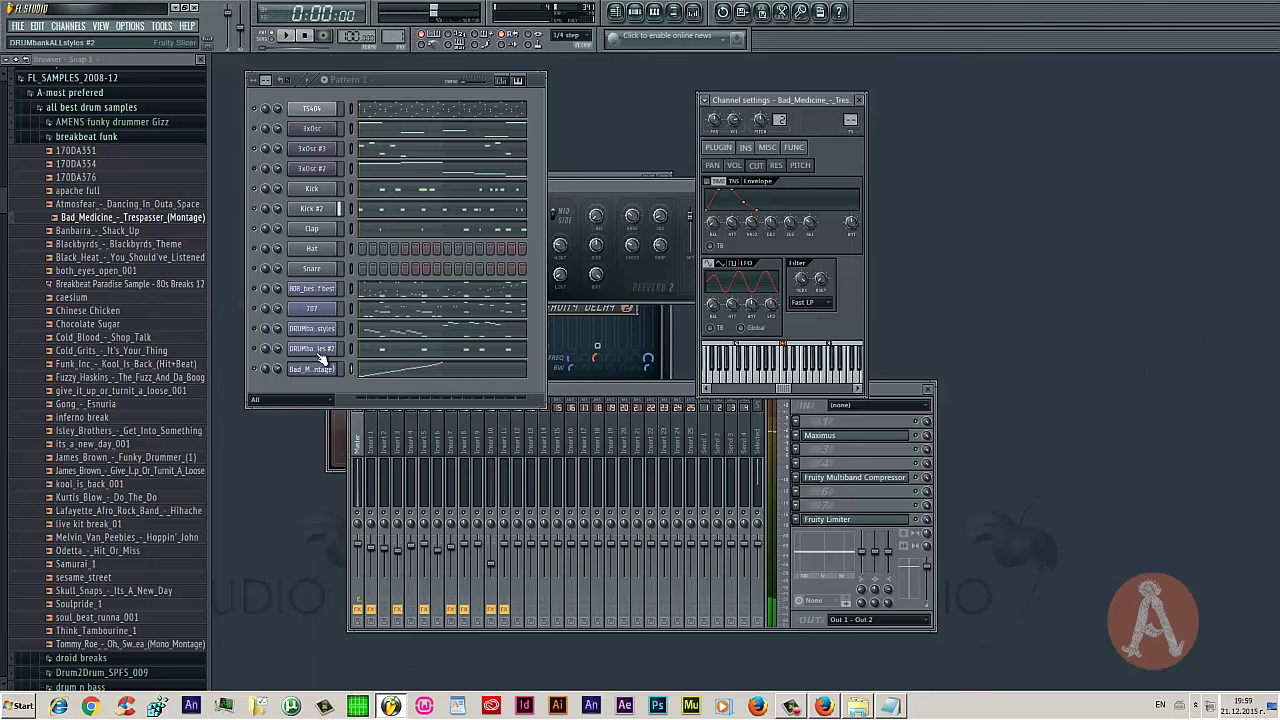
click(851, 119)
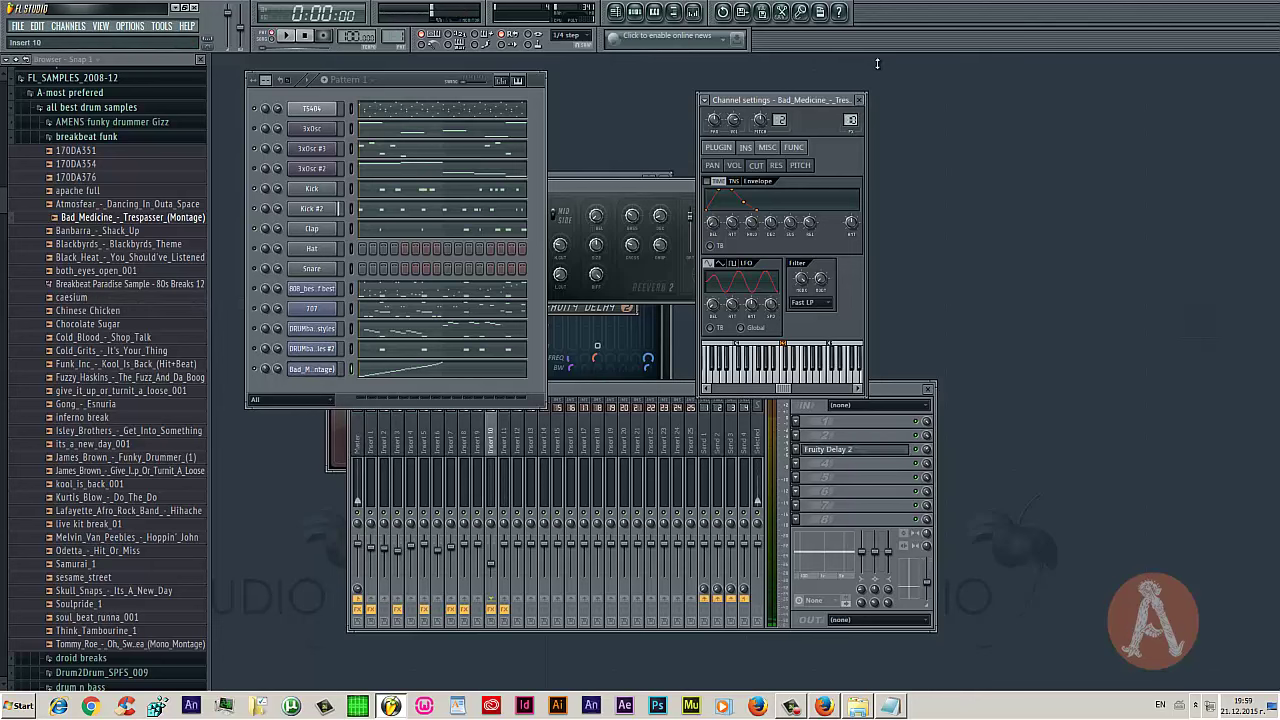
Copy all bar 1 slice notes of the Bad_Medicine channel into bar 2
click(464, 371)
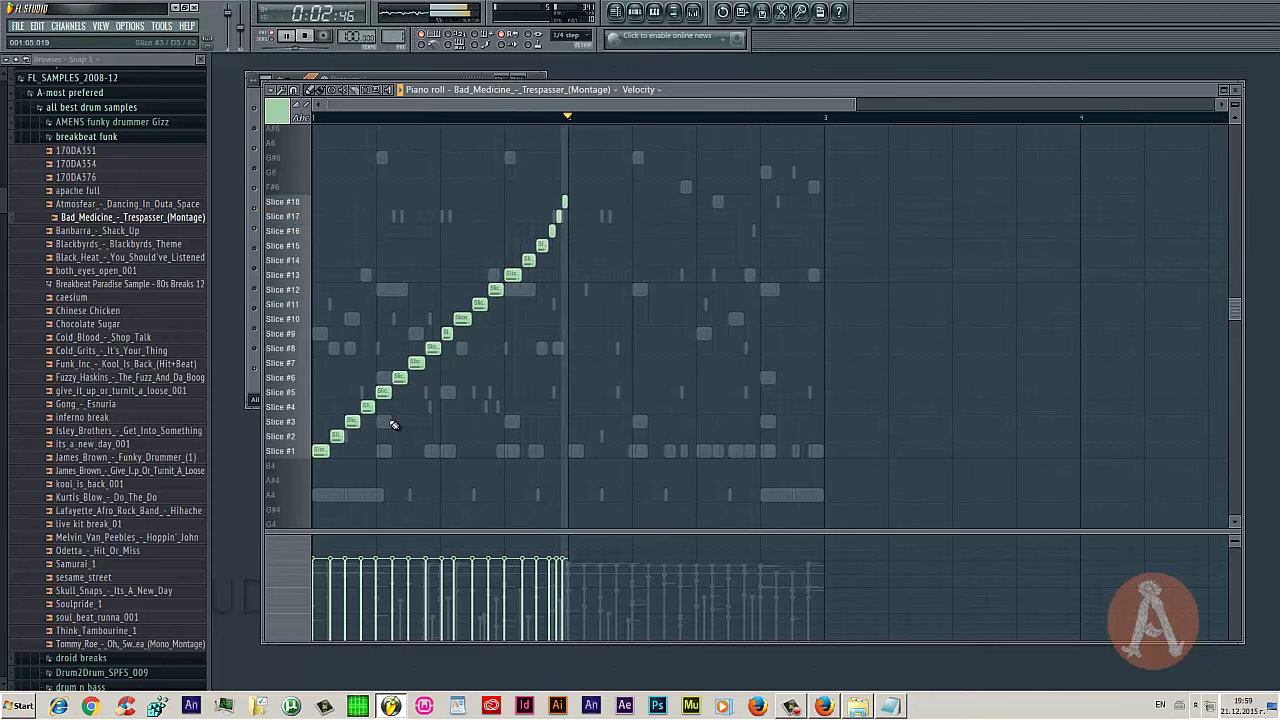
key(ctrl+a)
drag(319, 450, 575, 451)
click(600, 375)
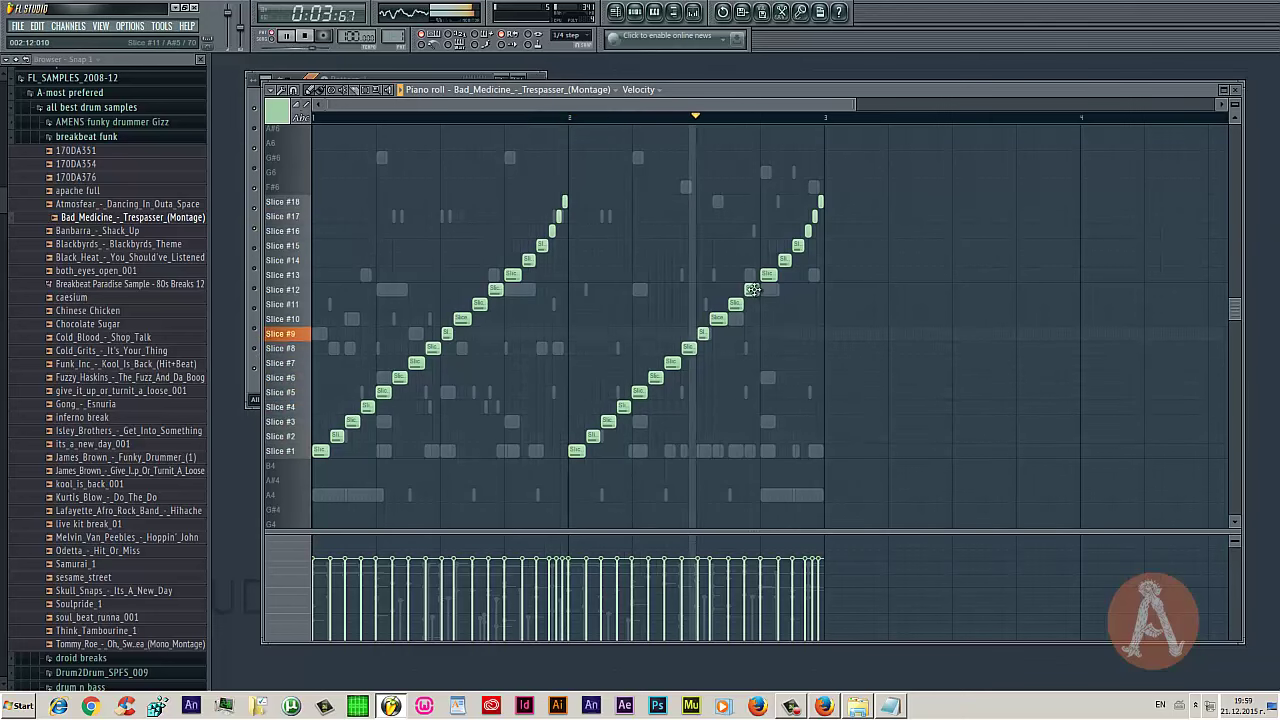
Lower the volume of the TS404's mixer track to about -10.5 dB
click(1236, 89)
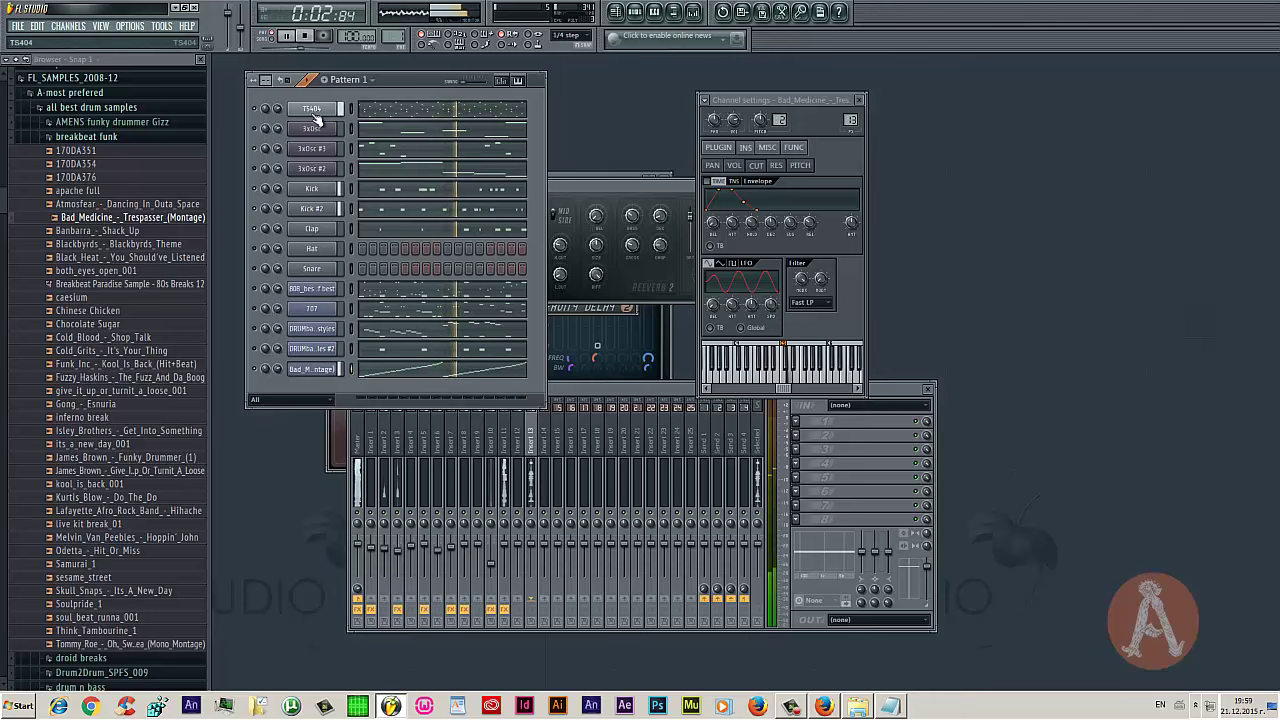
click(505, 540)
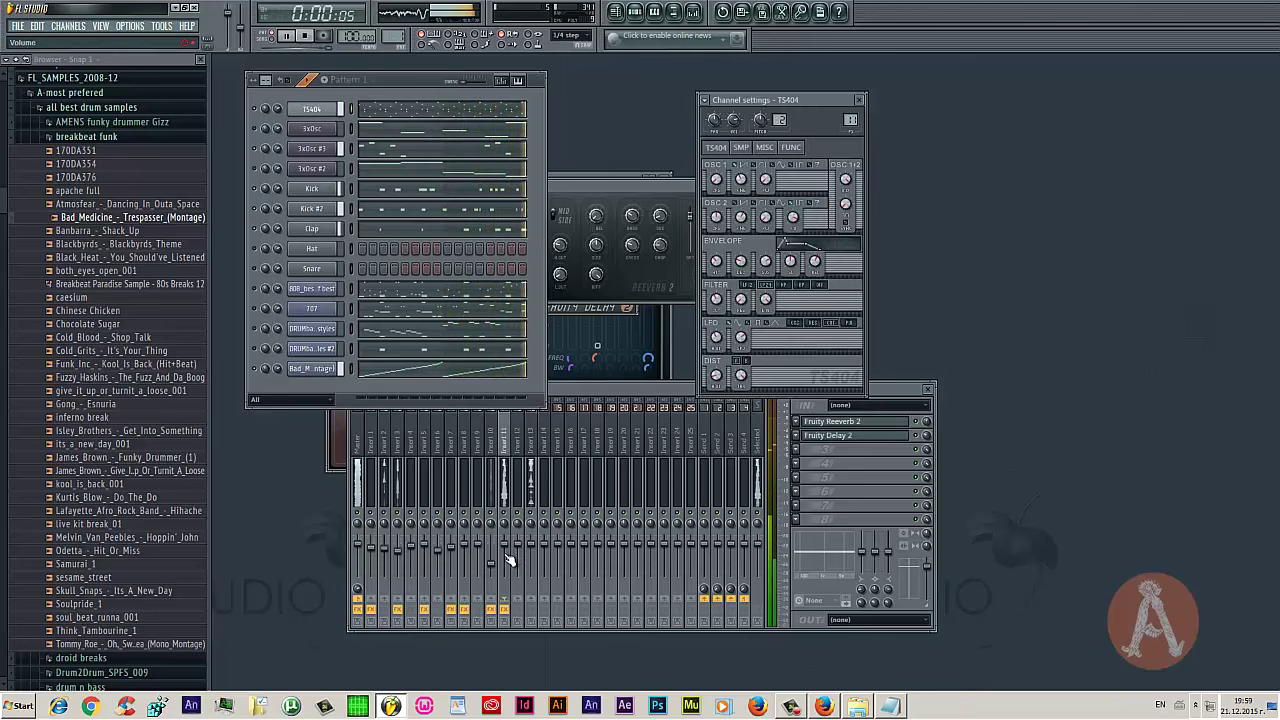
mouse_move(506, 546)
mouse_down()
mouse_move(511, 606)
mouse_move(511, 562)
mouse_up()
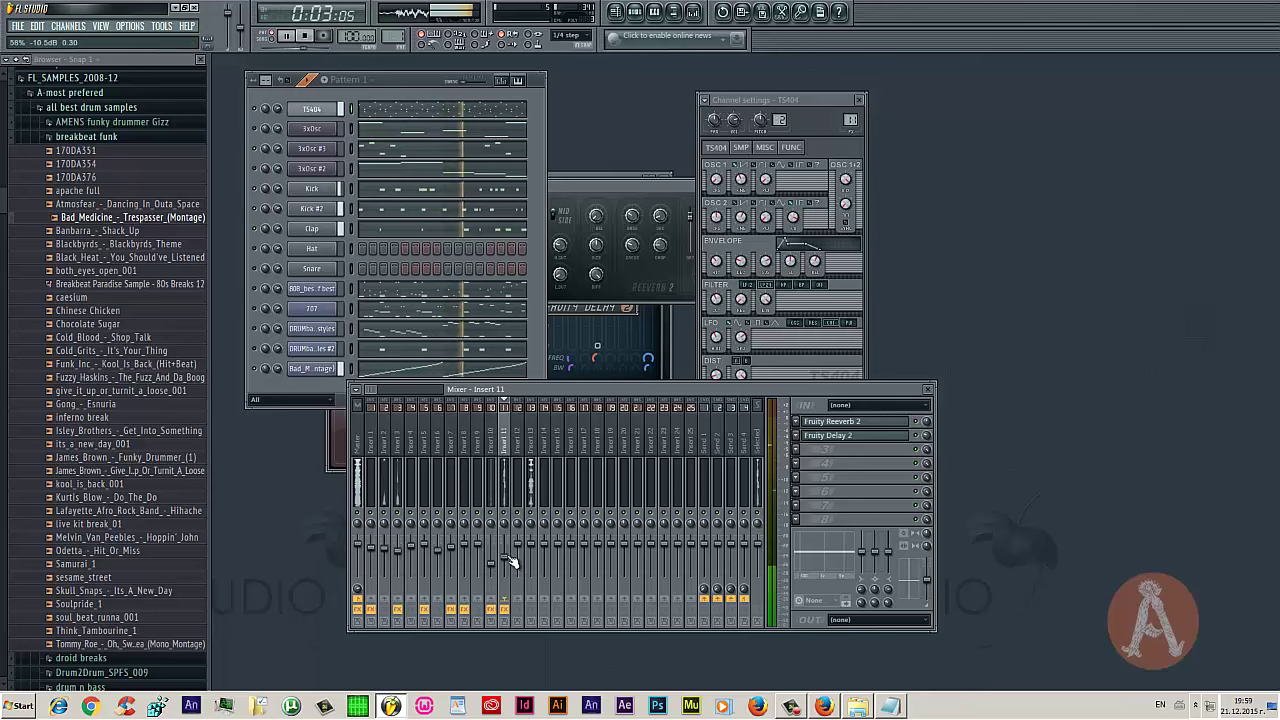
Reopen the Bad_Medicine slice notes and play the pattern from just before bar 2
click(478, 370)
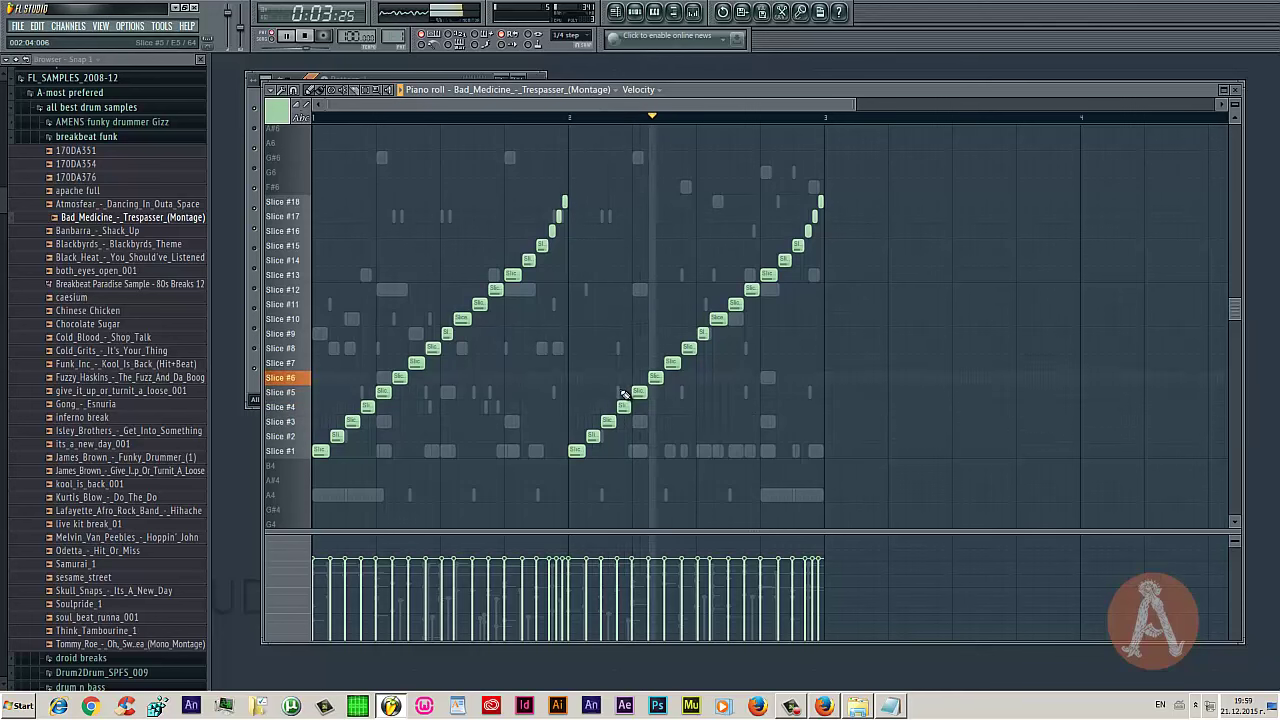
click(574, 121)
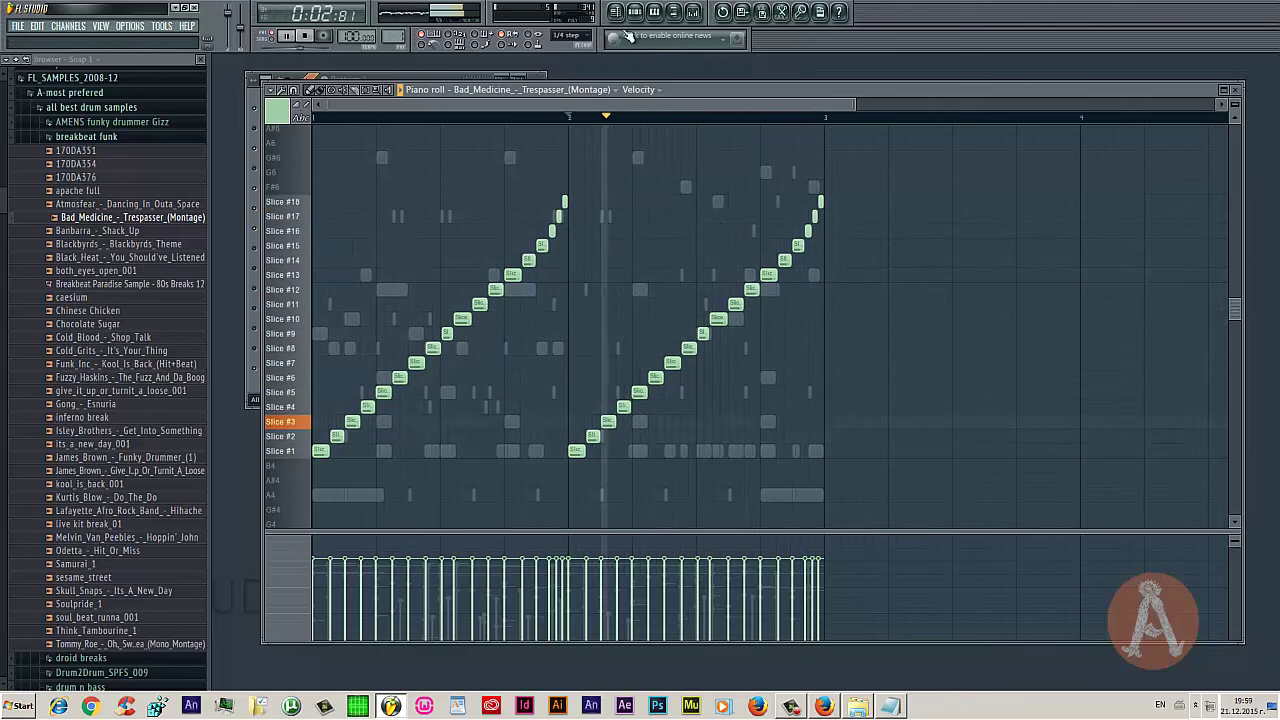
key(F6)
right_click(257, 368)
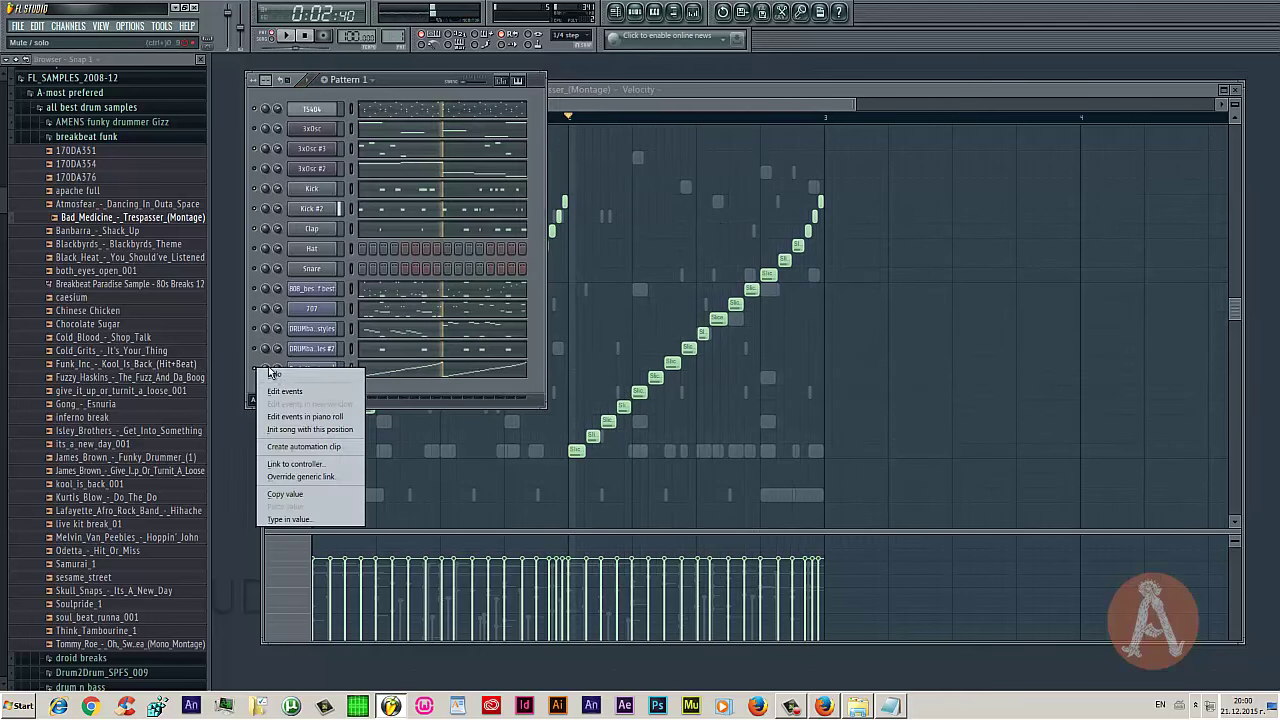
click(585, 119)
click(577, 120)
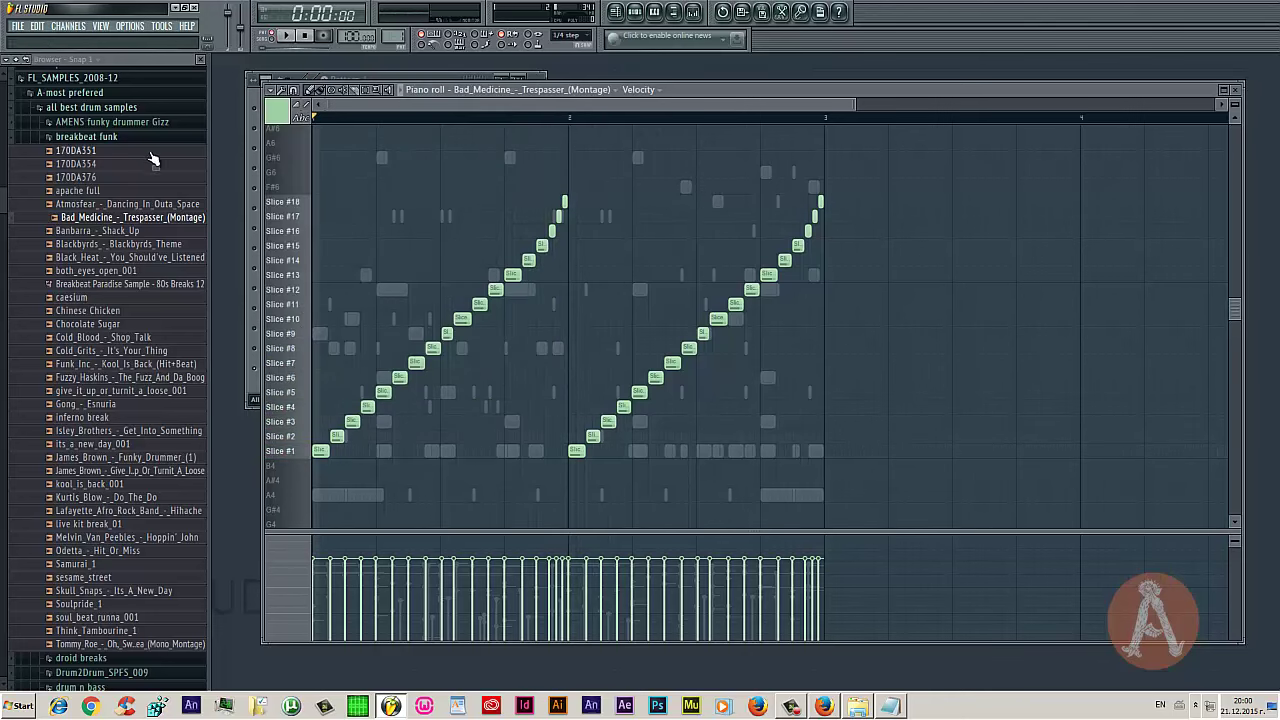
key(space)
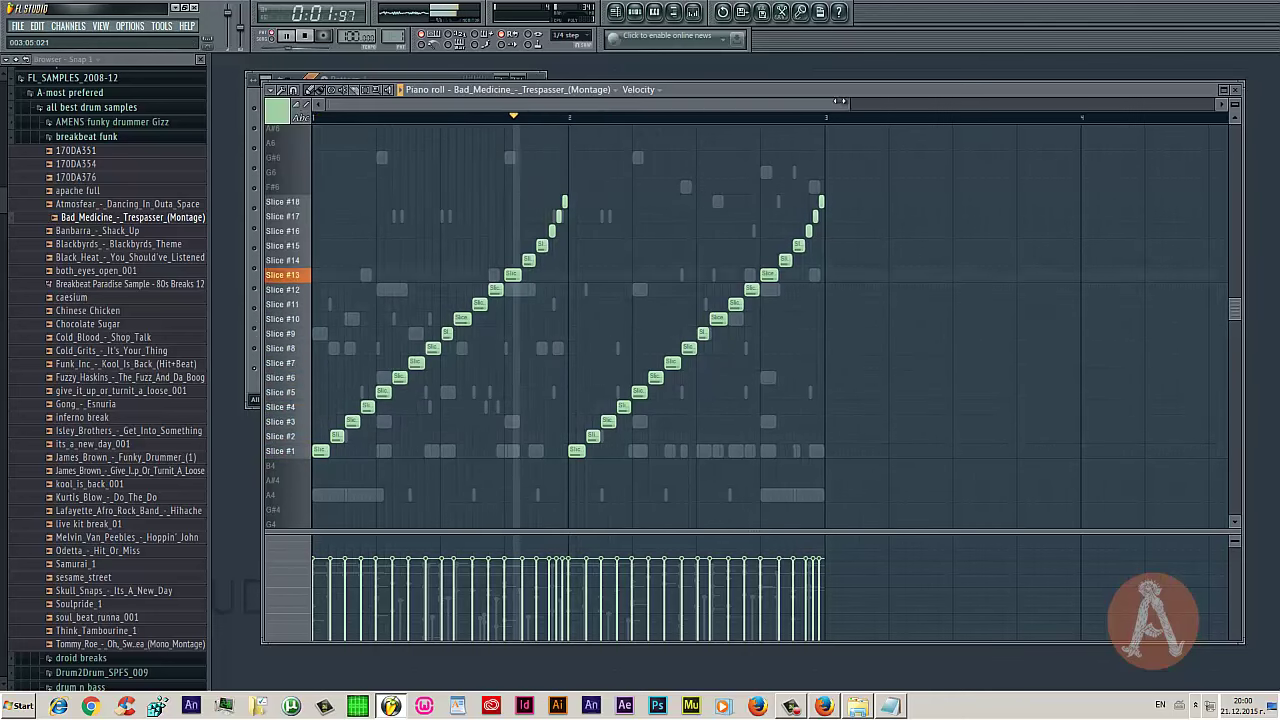
scroll(570, 112, up, 2)
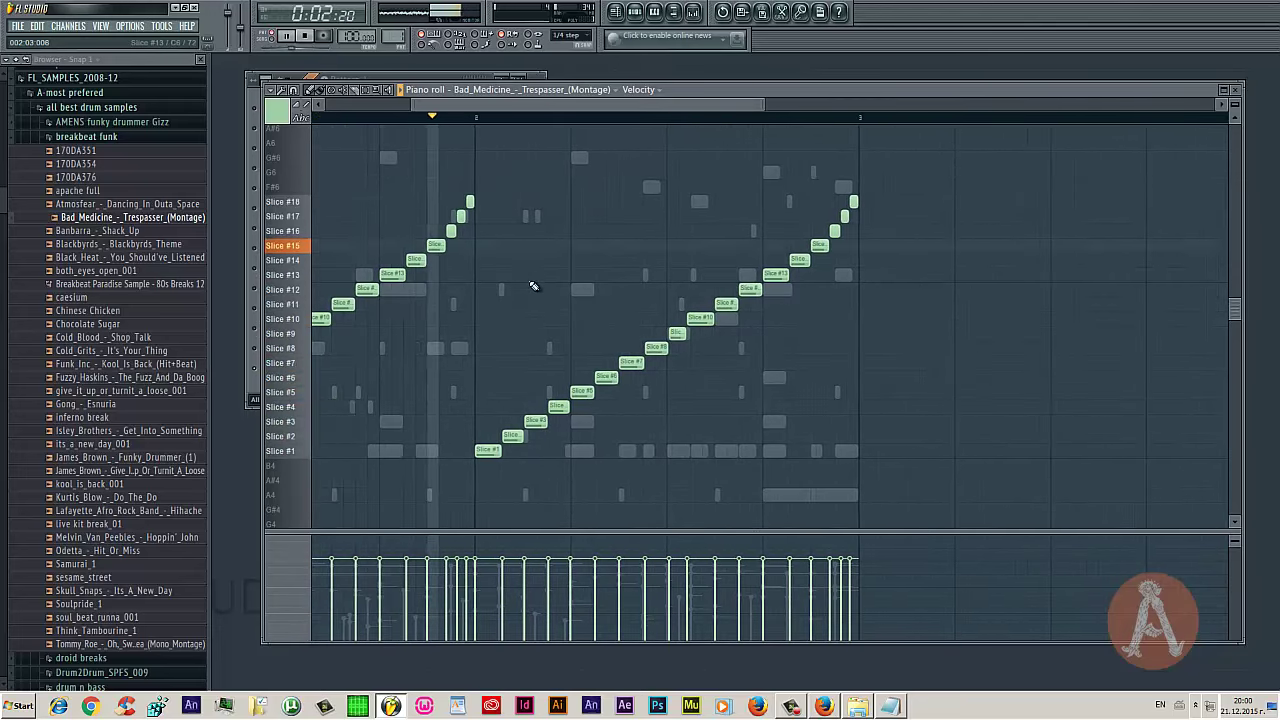
key(space)
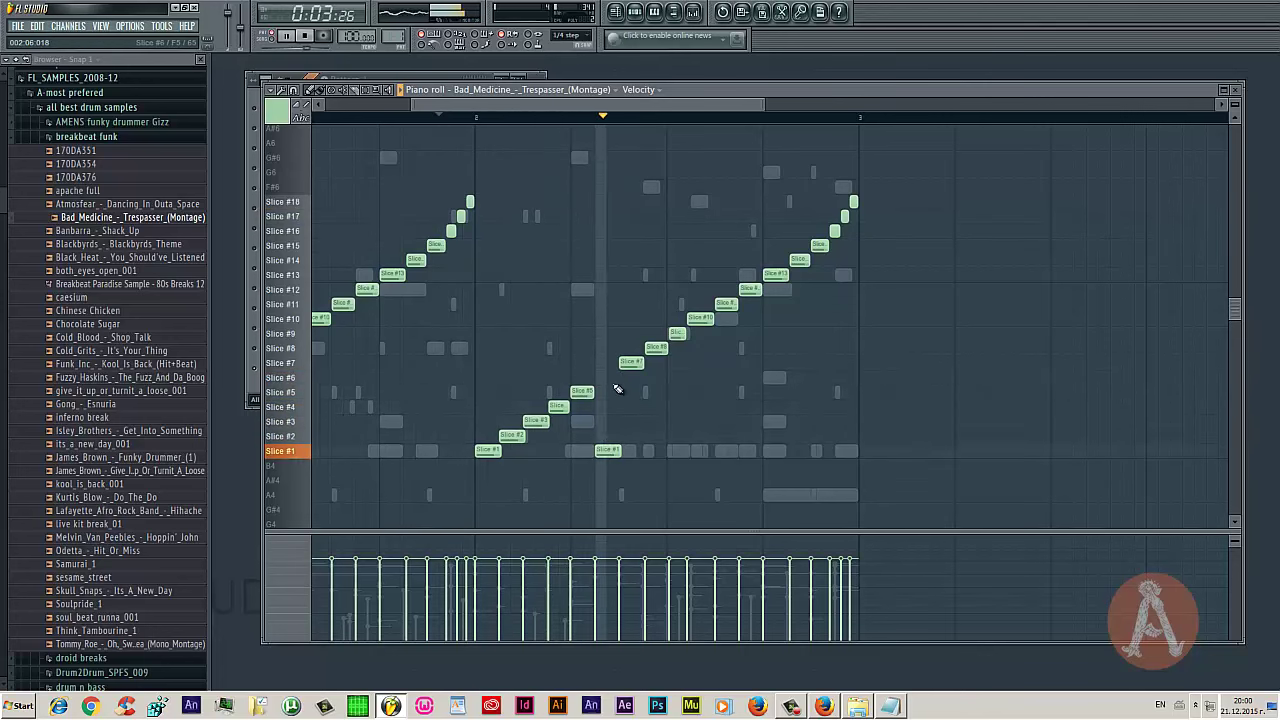
Replace the Slice #6, #7 and #8 notes in bar 2 with Slice #4, #2 and #3 notes
right_click(607, 378)
right_click(631, 363)
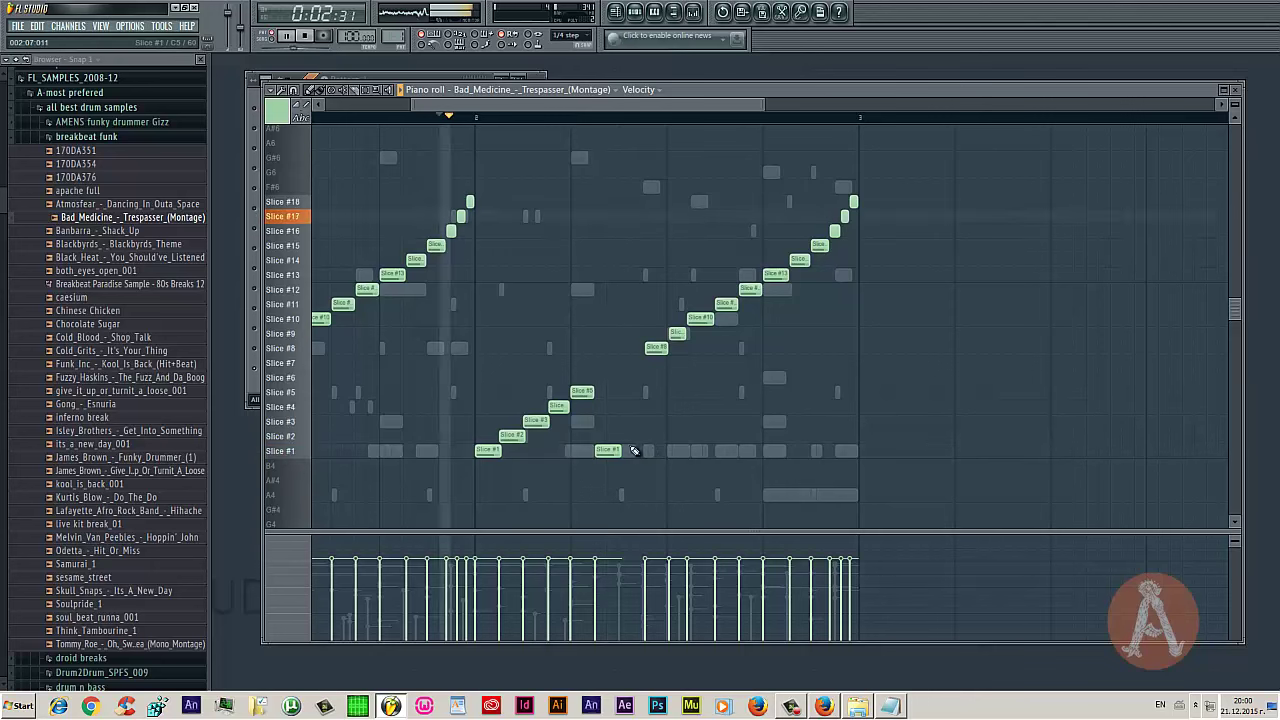
click(656, 421)
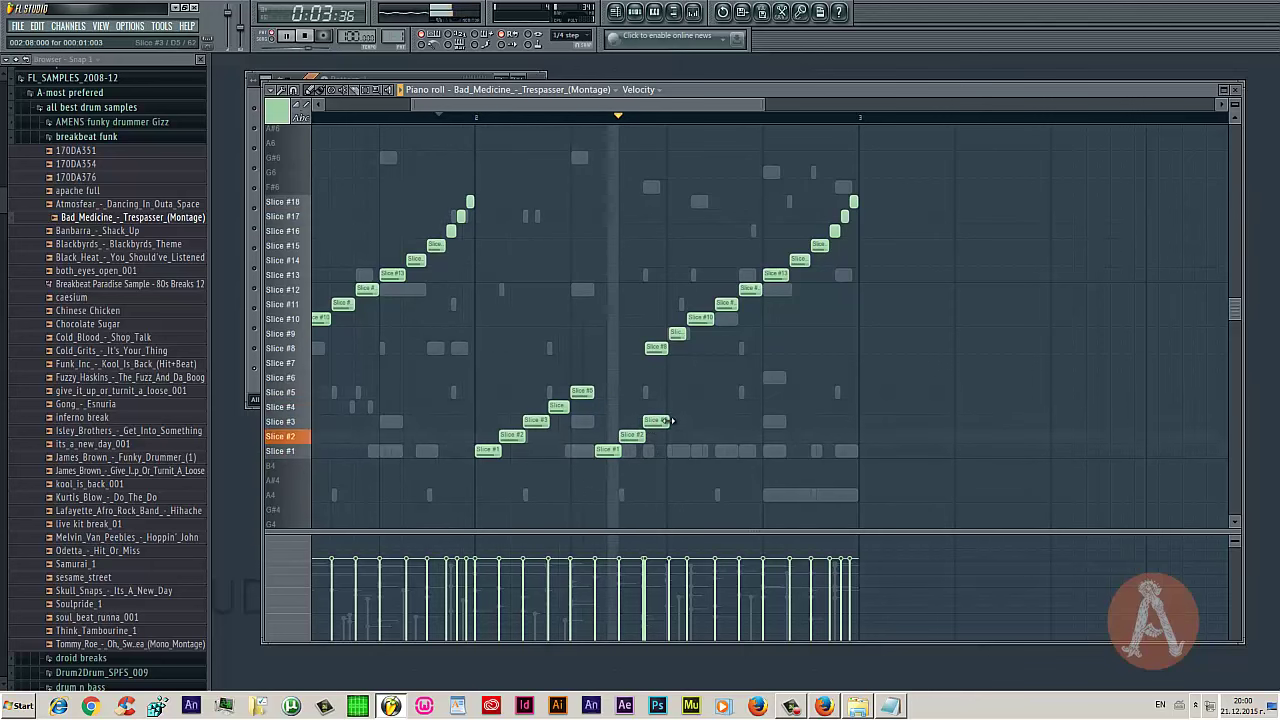
right_click(660, 347)
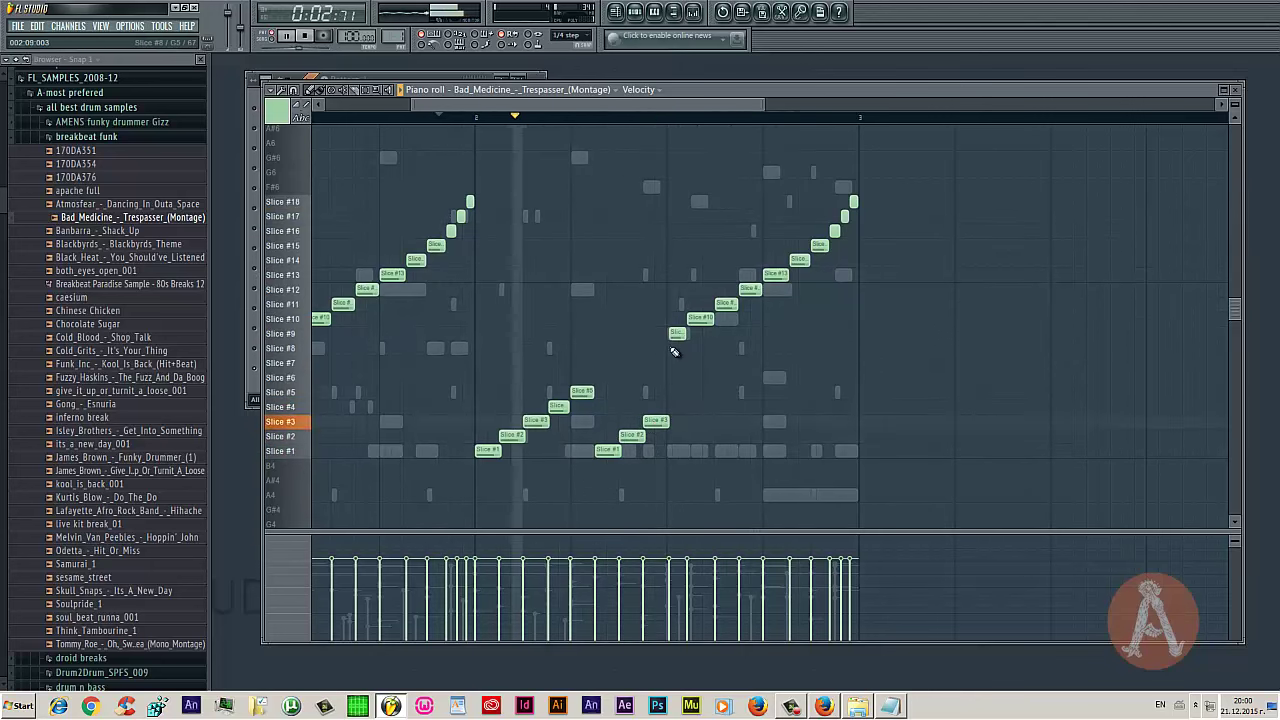
click(678, 334)
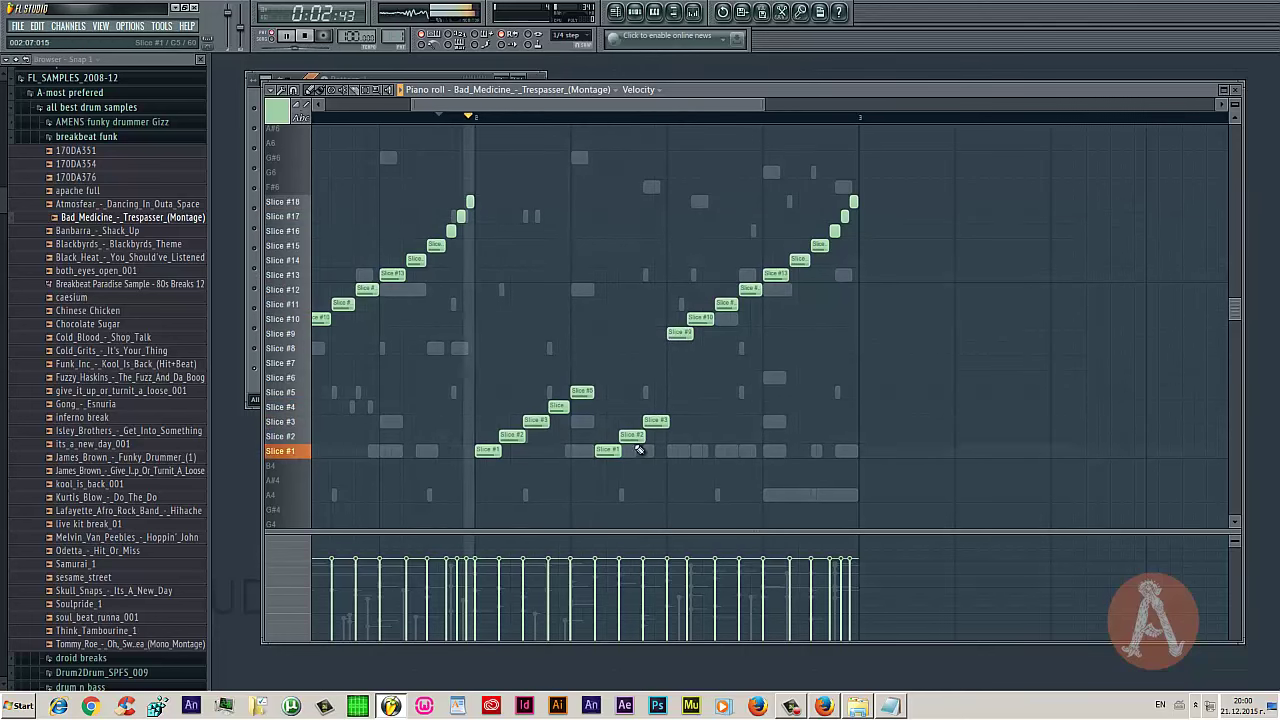
drag(610, 451, 609, 407)
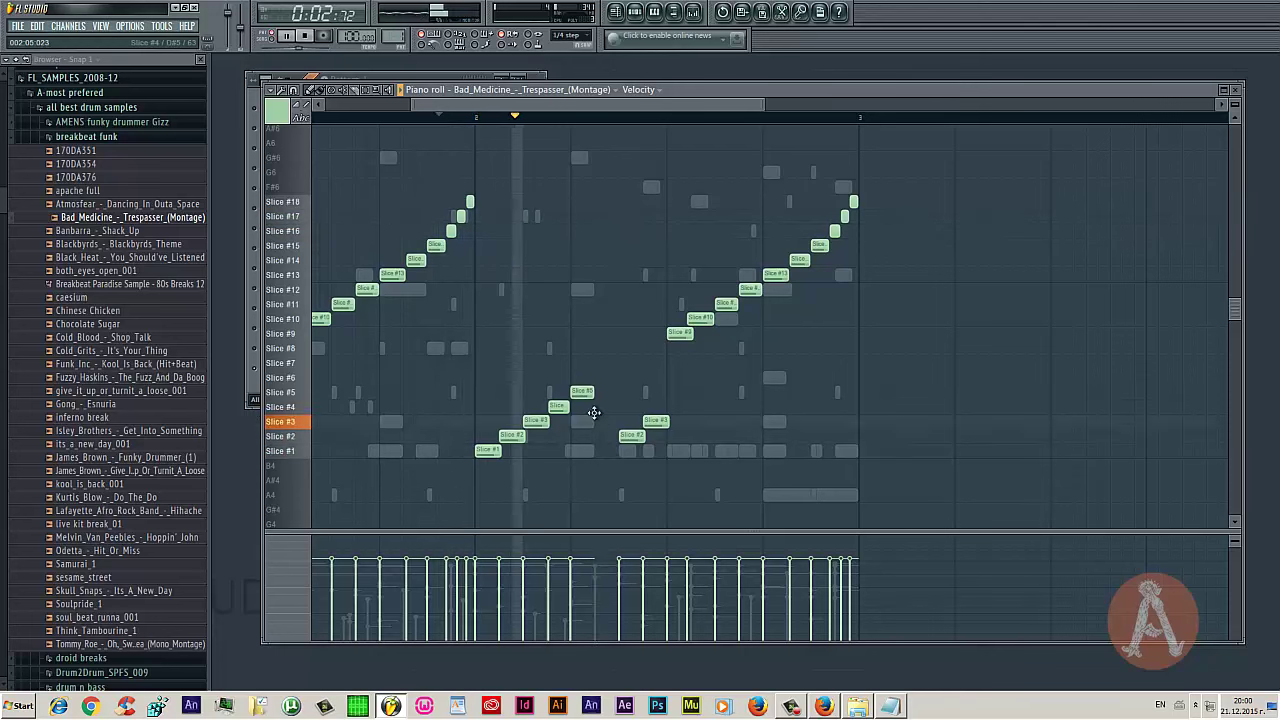
Clear the rising run in bar 2 except Slice #13, and add Slice #4, #2 and #1 notes in its place
right_click(700, 314)
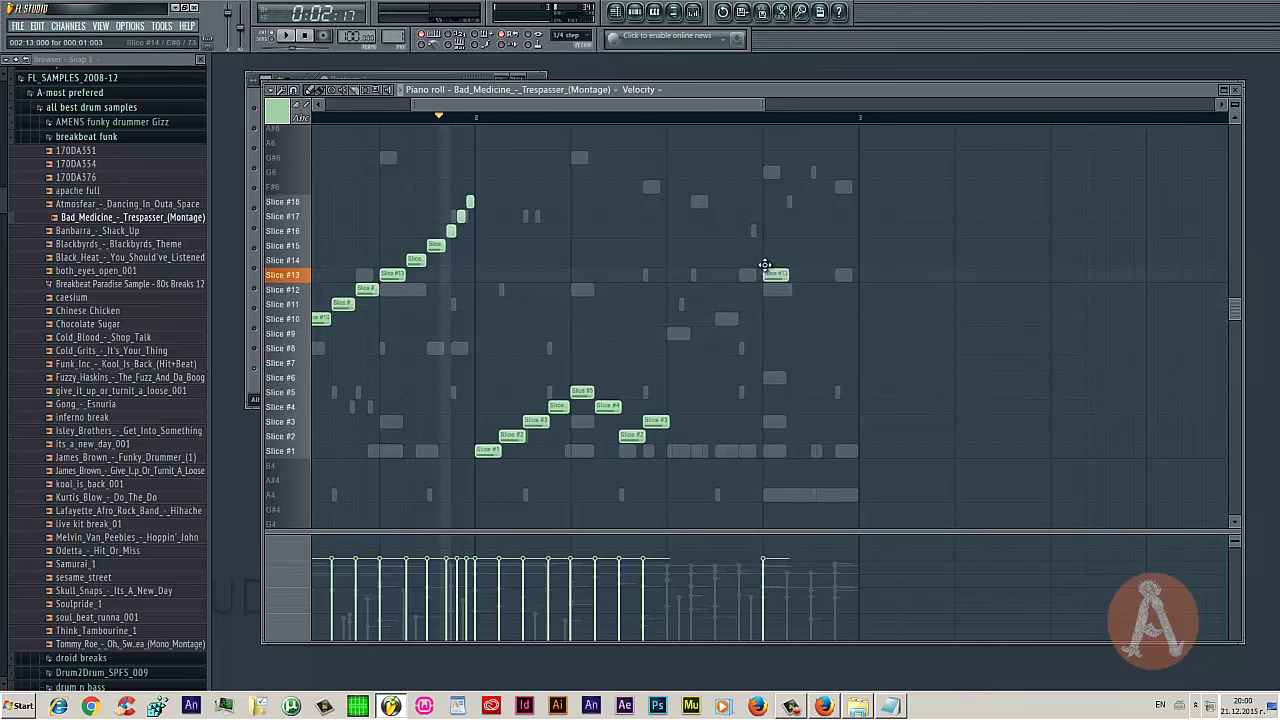
click(715, 450)
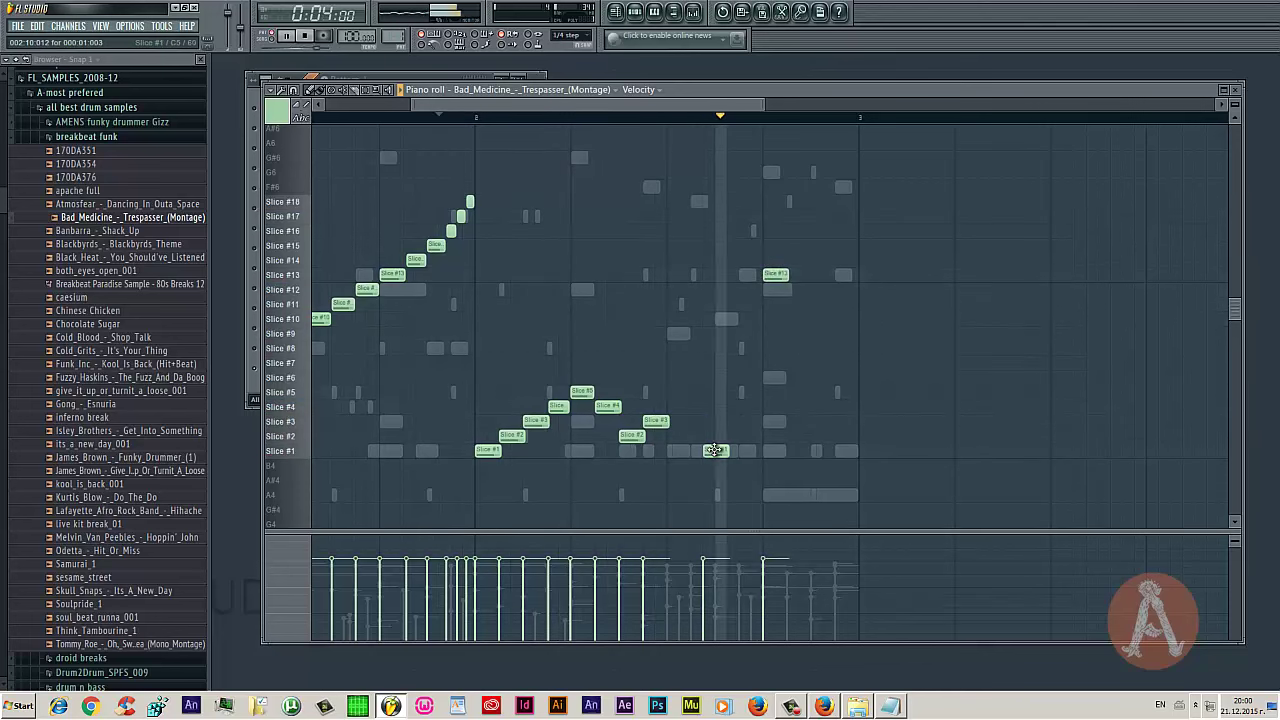
drag(715, 450, 727, 450)
click(690, 437)
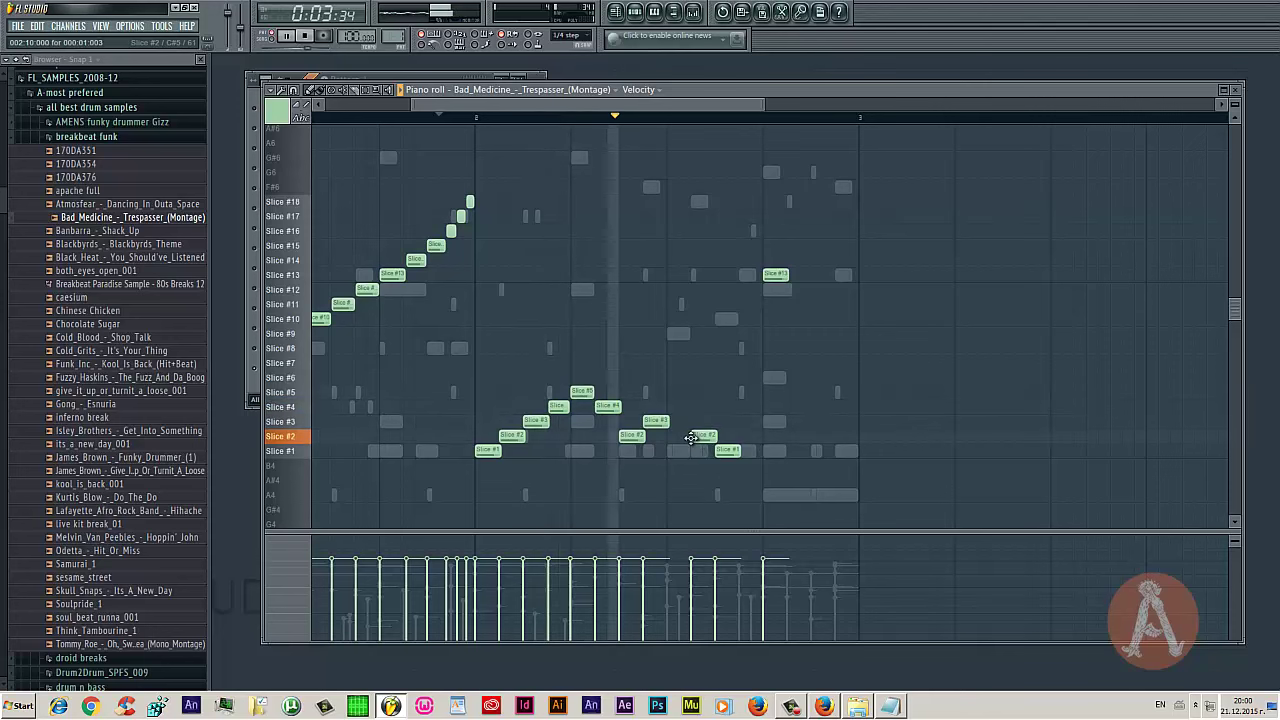
click(680, 407)
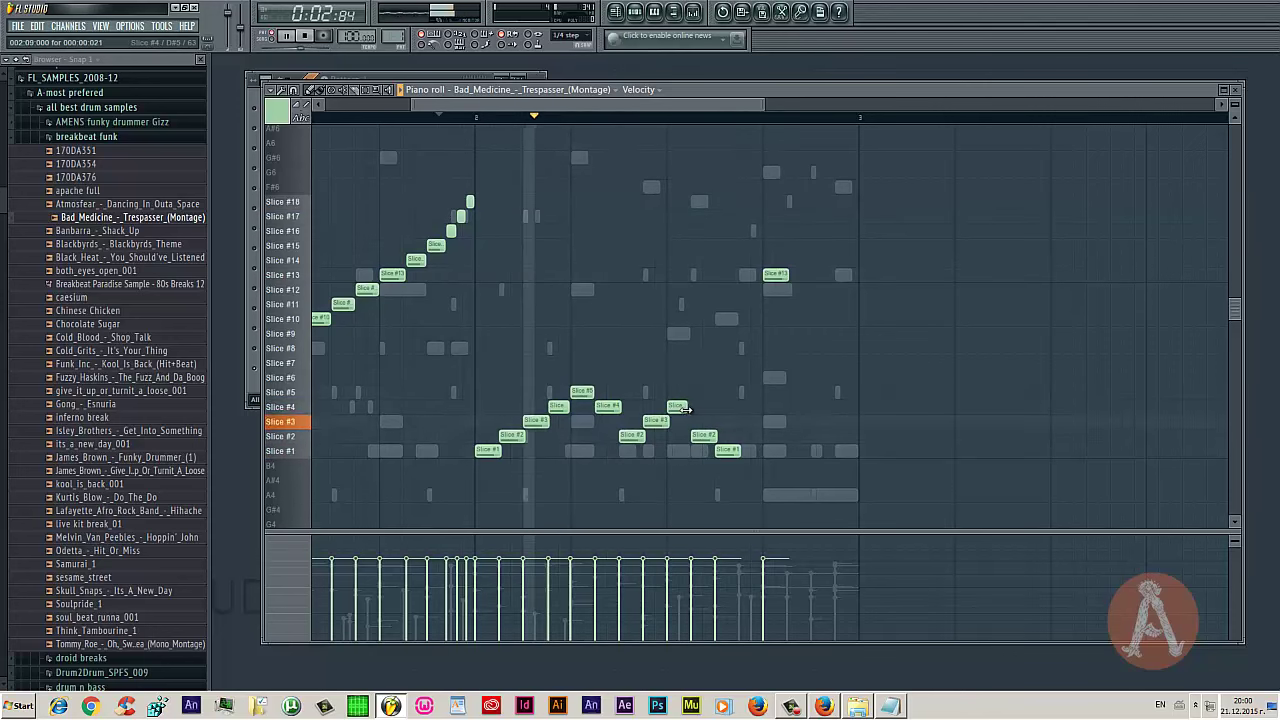
Swap the Slice #2 note before the last Slice #1 for Slice #5, and add a Slice #7 note before Slice #13
click(748, 407)
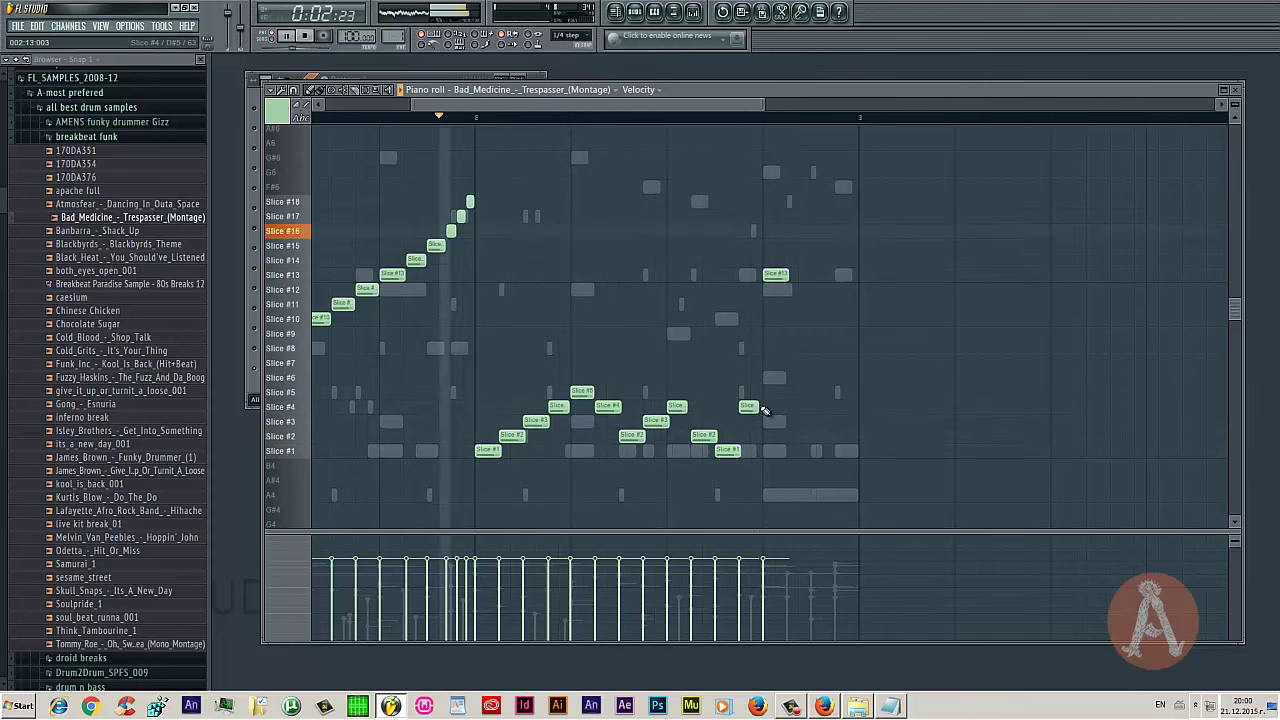
right_click(750, 407)
right_click(704, 435)
click(700, 392)
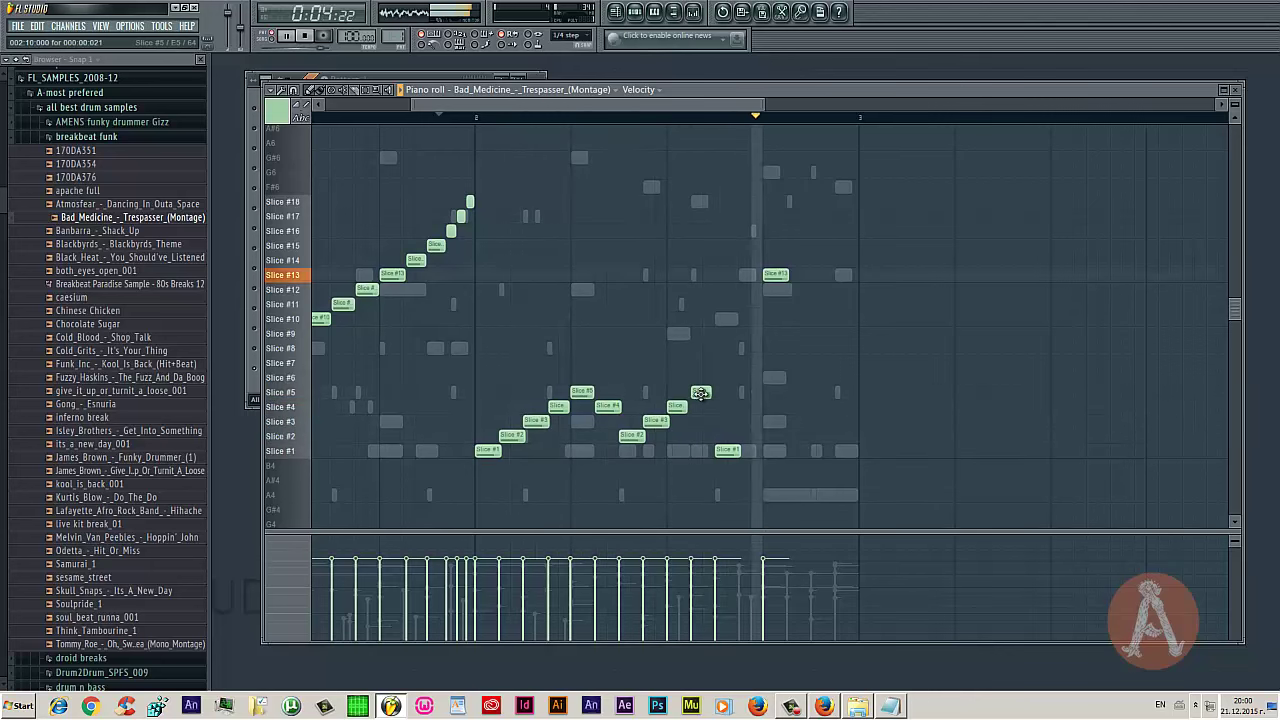
click(748, 362)
Add Slice #12, #11, #9 and #17 notes after Slice #13, with the last two together at the end of bar 2
click(790, 289)
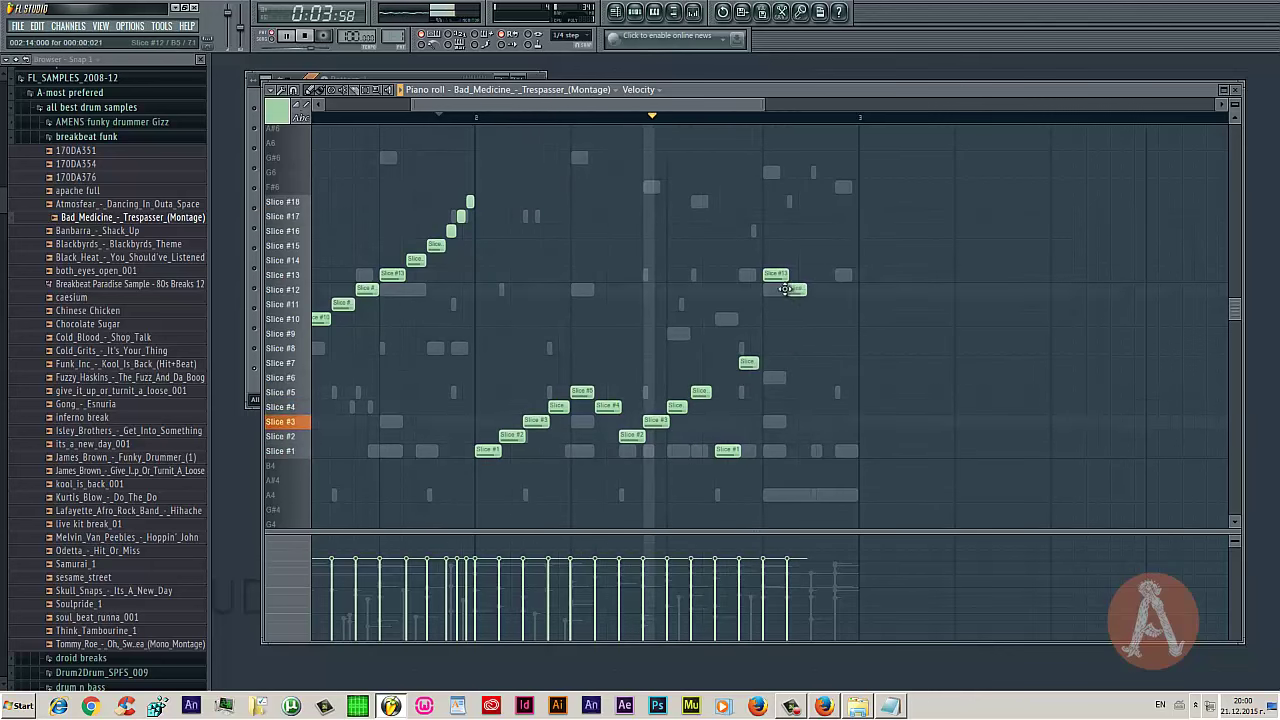
click(813, 303)
drag(818, 310, 823, 310)
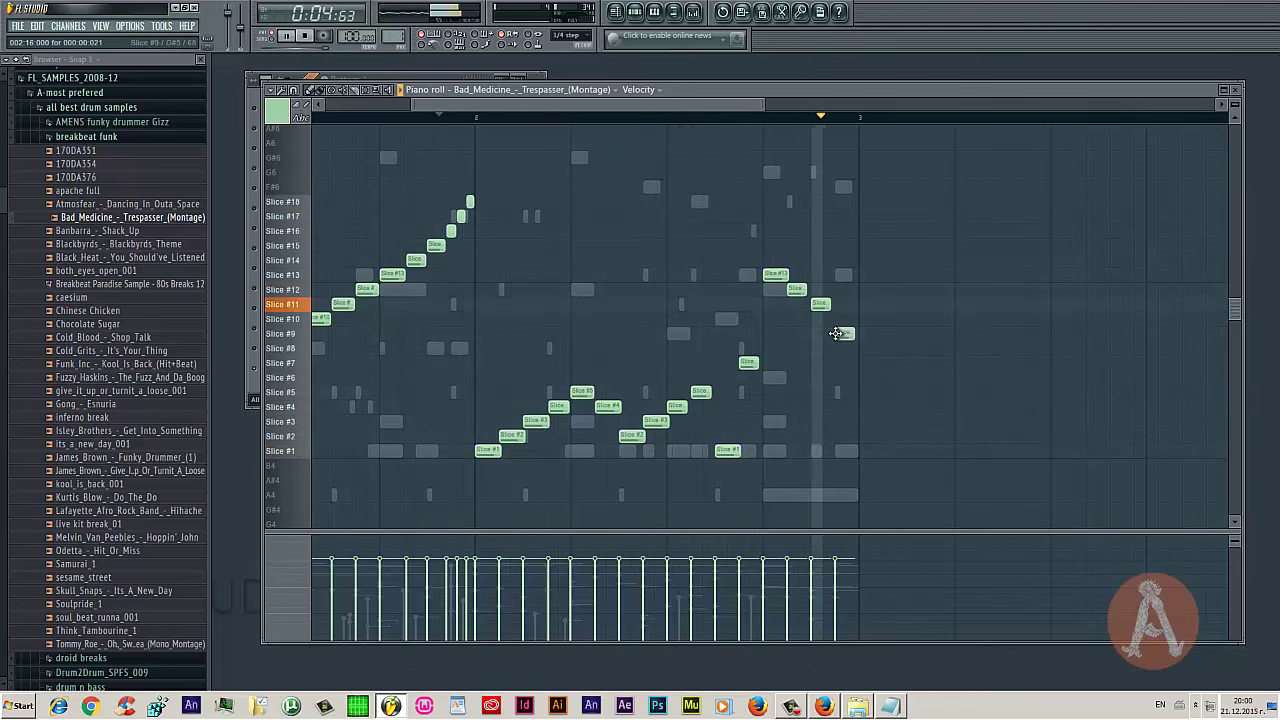
click(843, 334)
drag(668, 110, 718, 109)
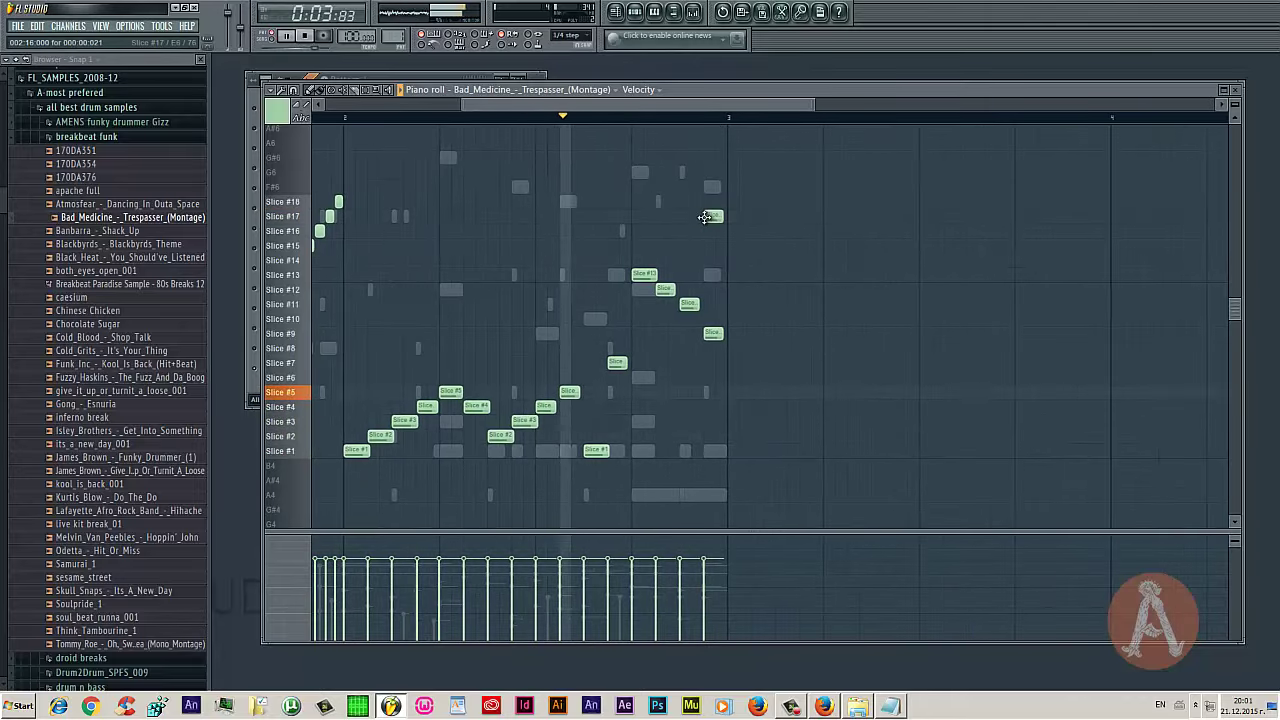
click(711, 215)
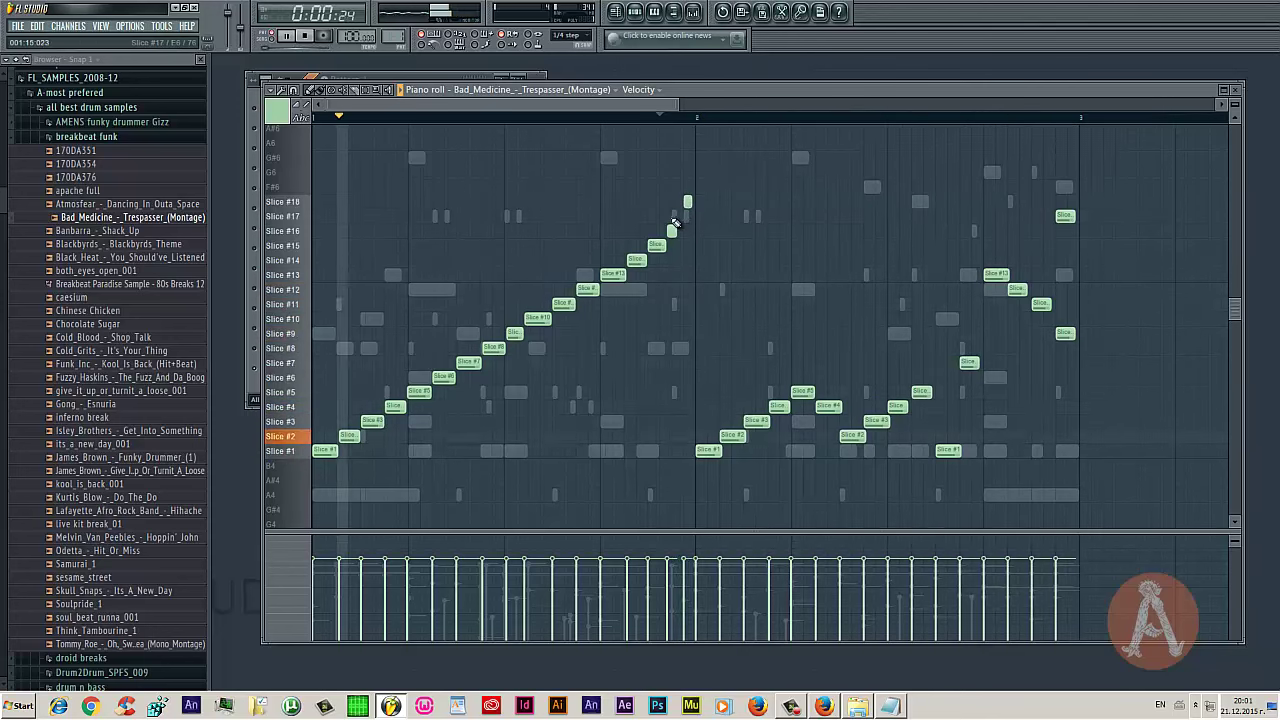
Shorten the Slice #9, #10, #11, #14 and #15 notes in bar 1
click(665, 231)
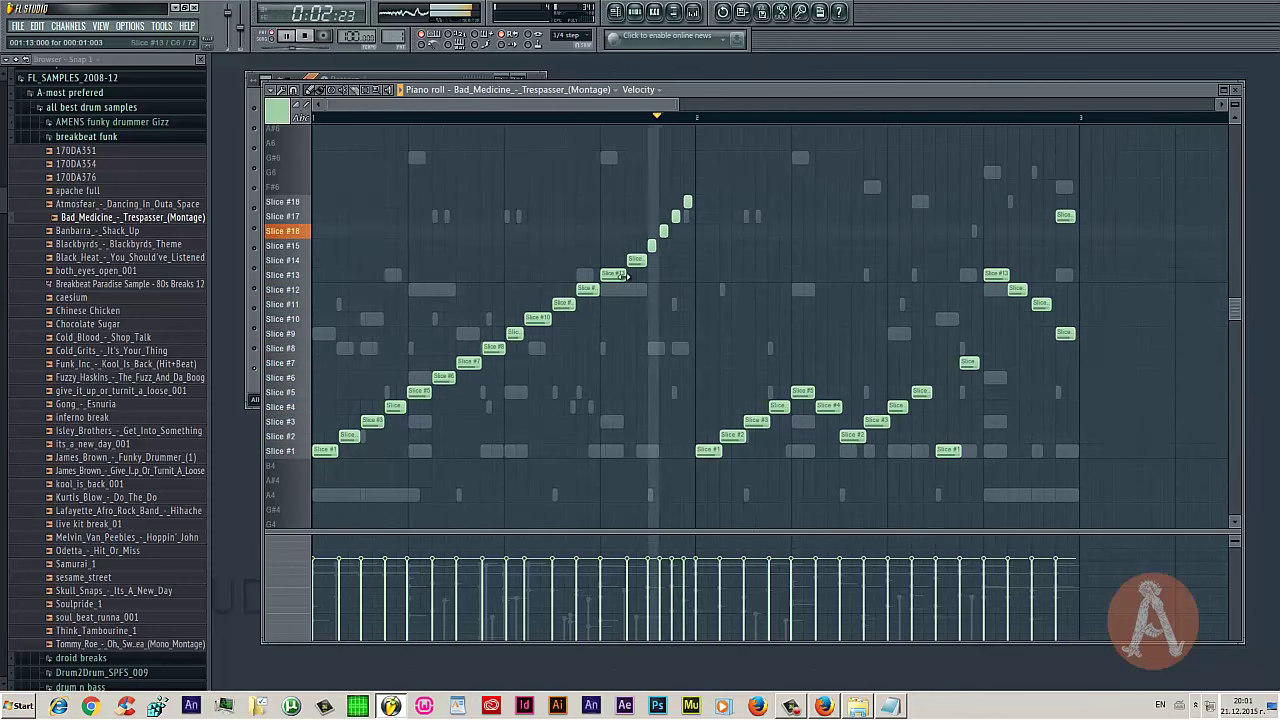
drag(644, 261, 631, 261)
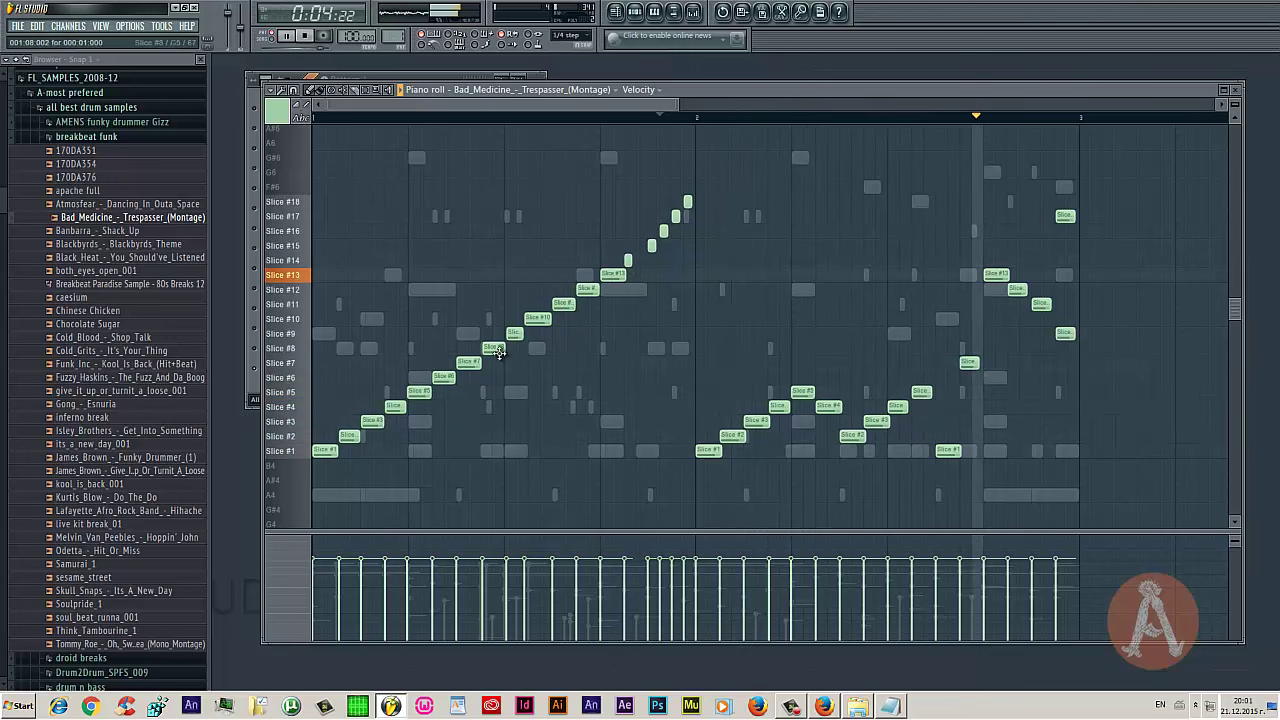
drag(548, 318, 515, 334)
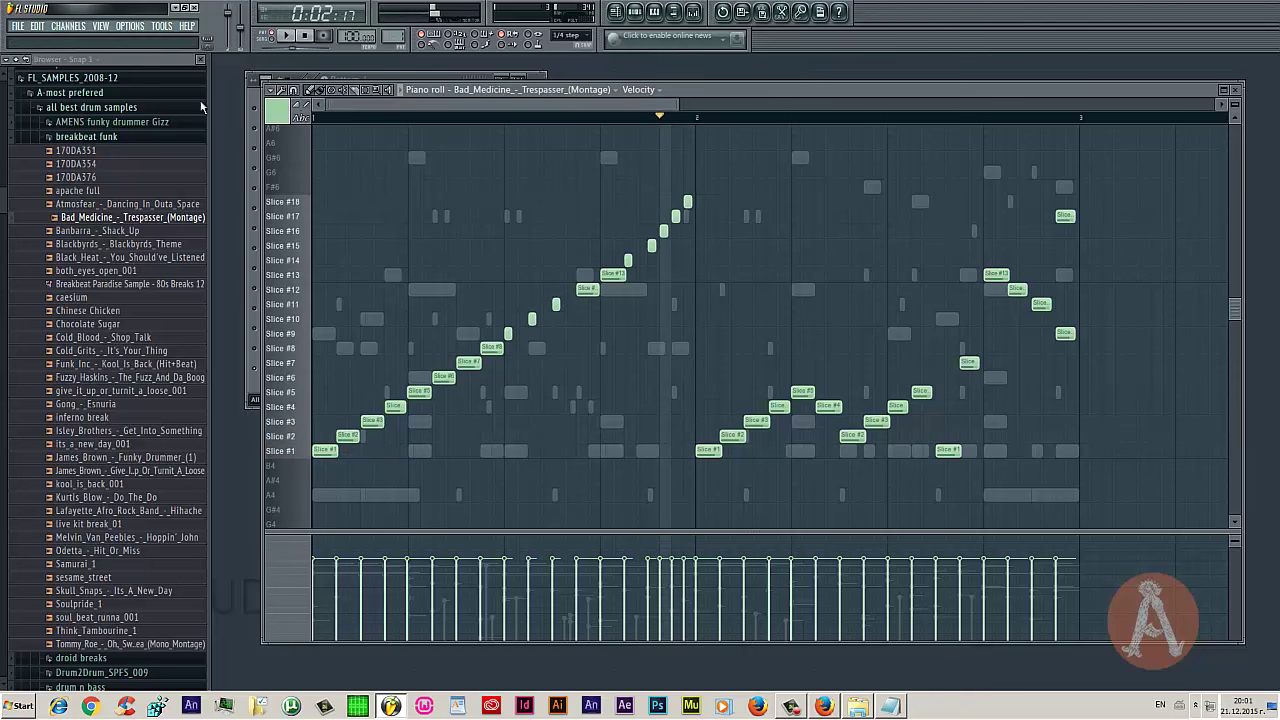
Play the pattern from the start and move the Slice #5 note in bar 1 down to Slice #1
click(316, 119)
key(space)
drag(418, 391, 419, 450)
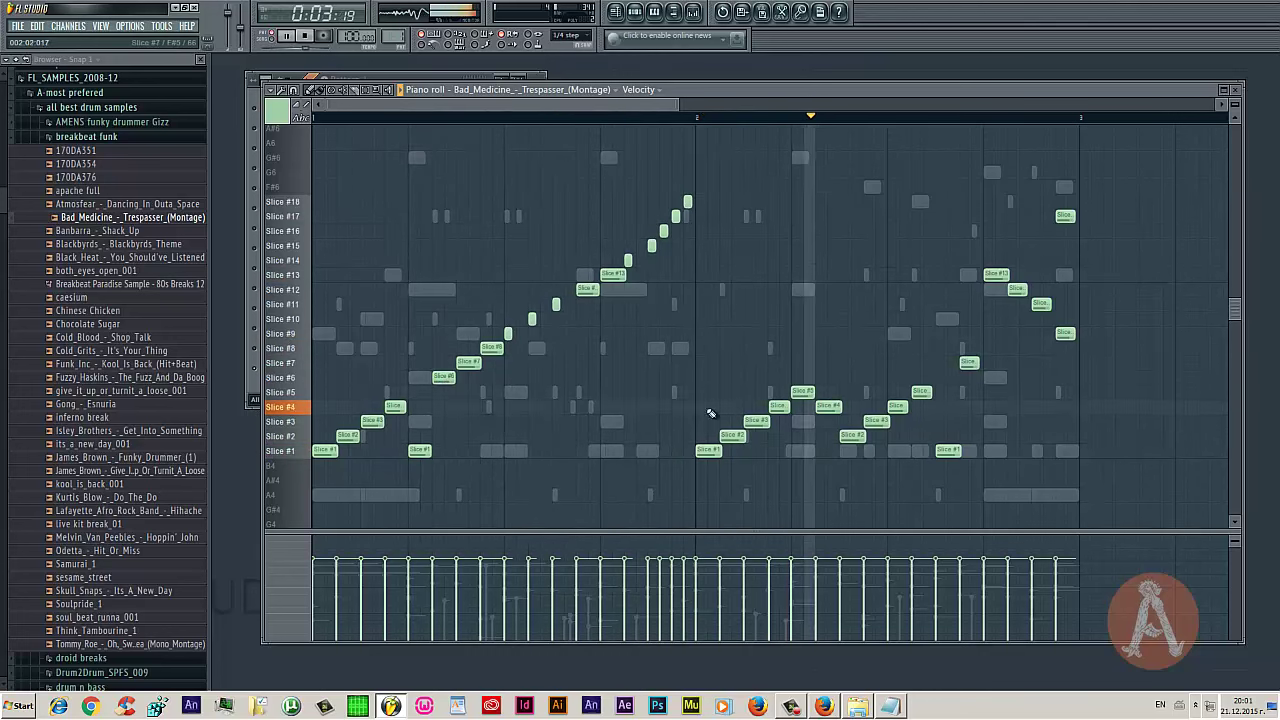
Lengthen the Slice #16 note and re-place the Slice #17 and #18 notes at the end of bar 1
right_click(688, 202)
right_click(677, 216)
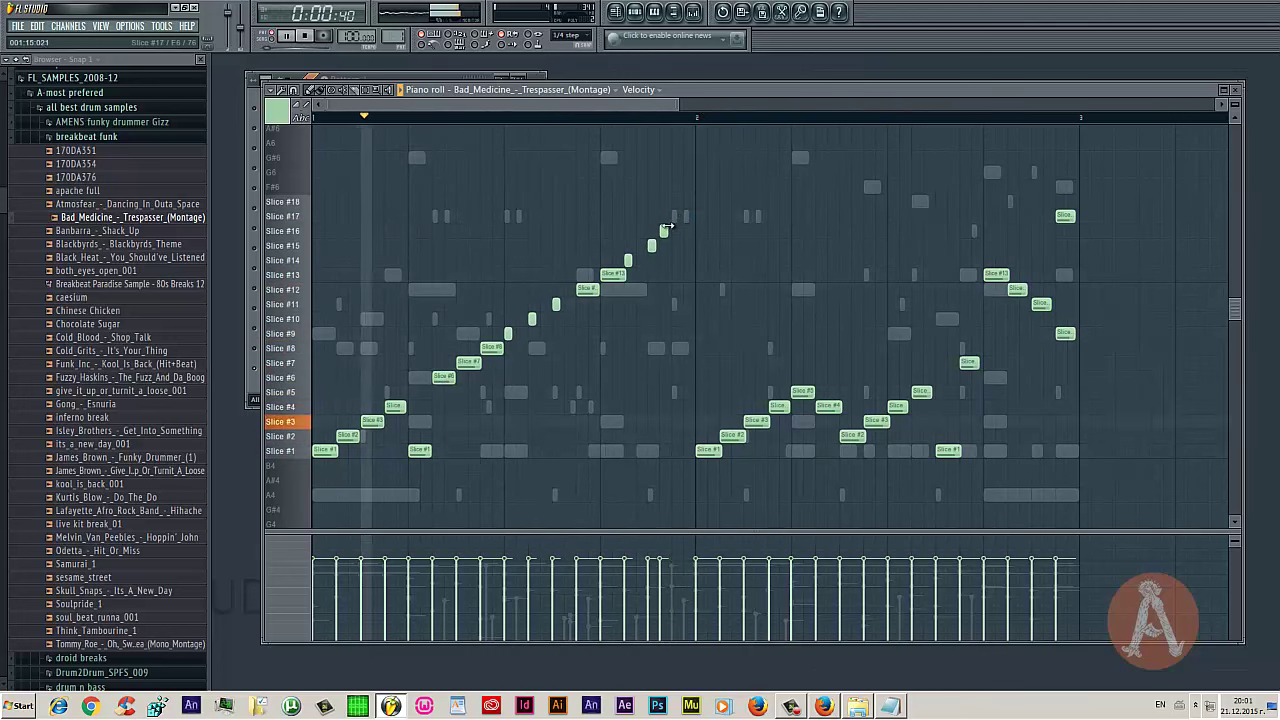
click(678, 216)
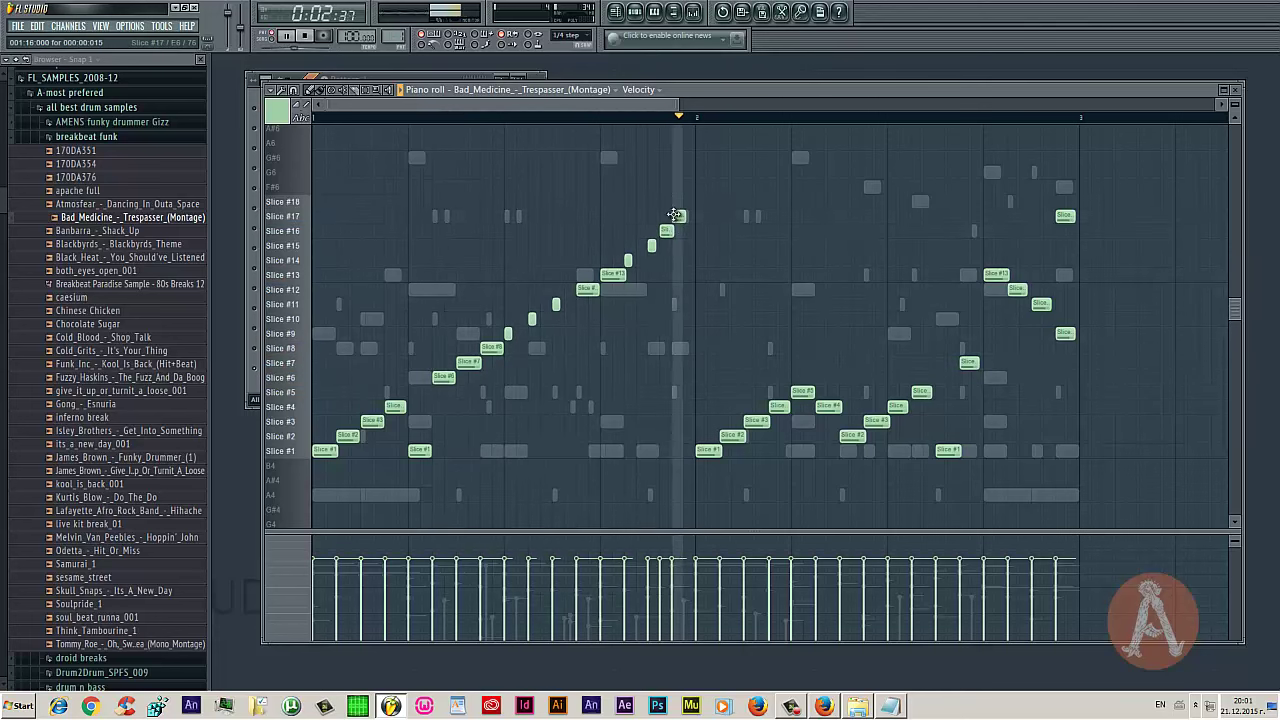
click(690, 202)
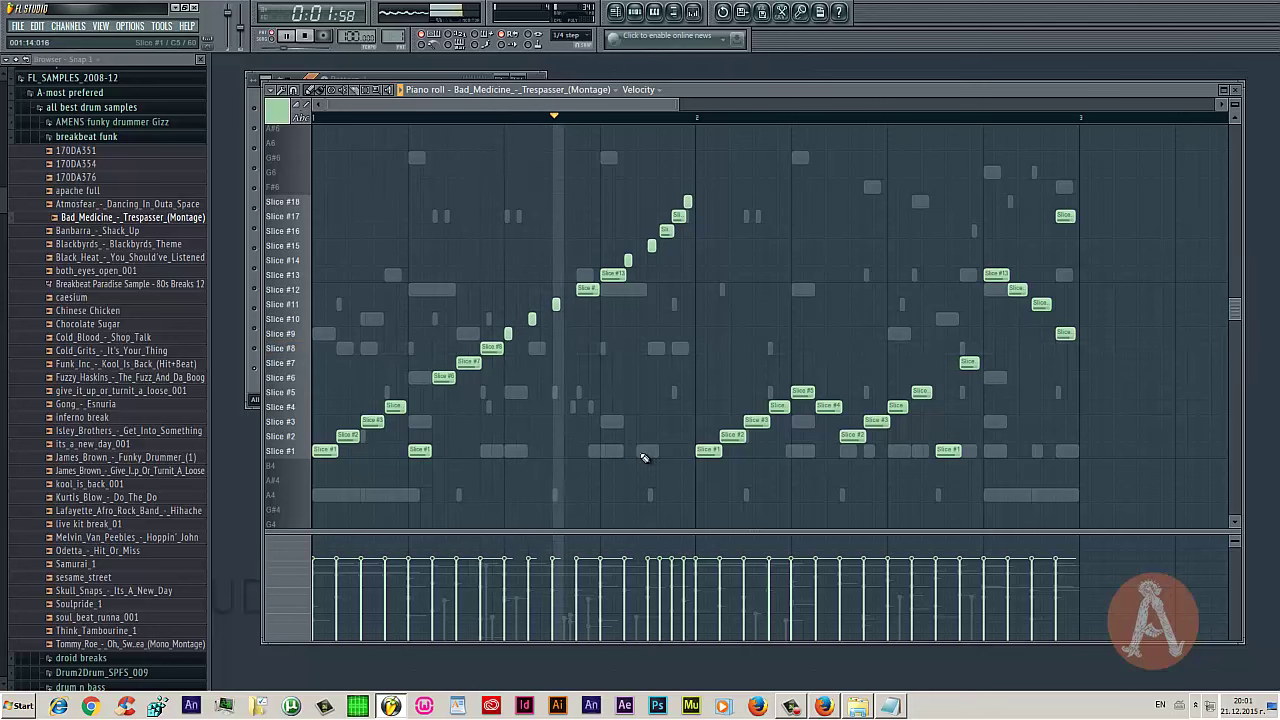
Replace the Slice #14 note in bar 1 with a Slice #1 note, and redo Slice #18 as a longer note overlapping the end of bar 1
click(628, 450)
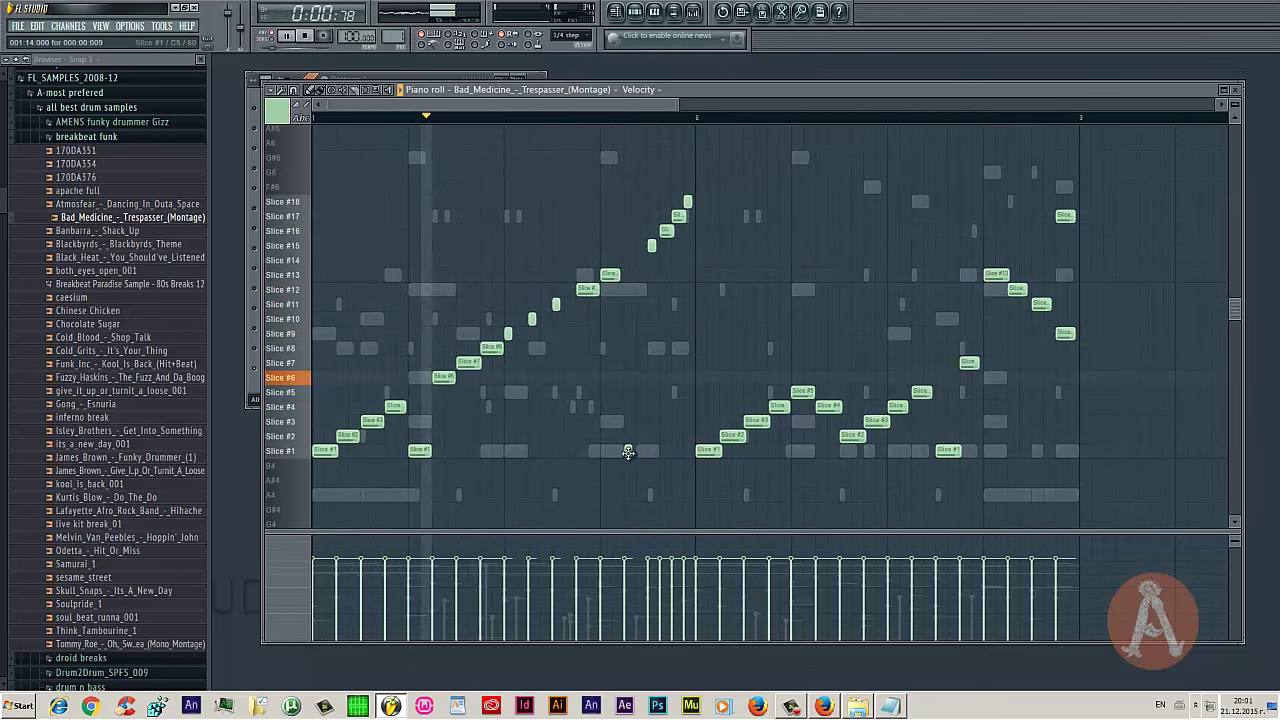
drag(629, 450, 649, 450)
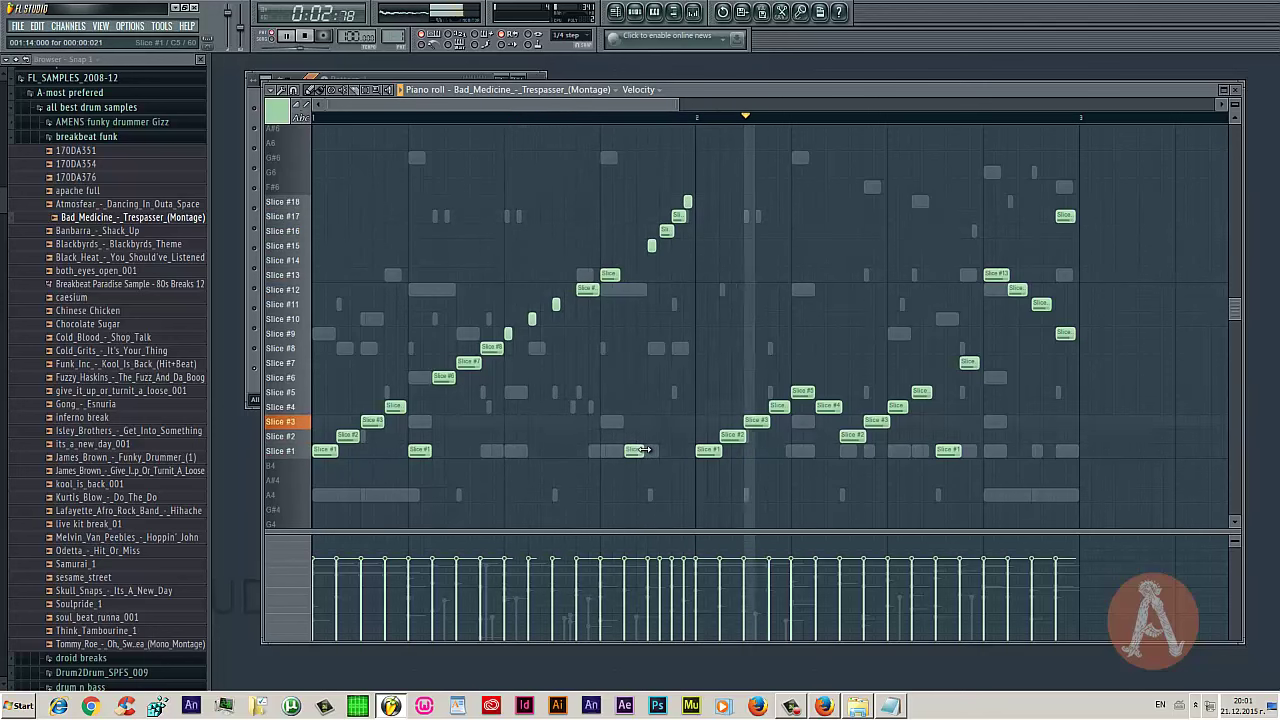
right_click(686, 202)
click(694, 201)
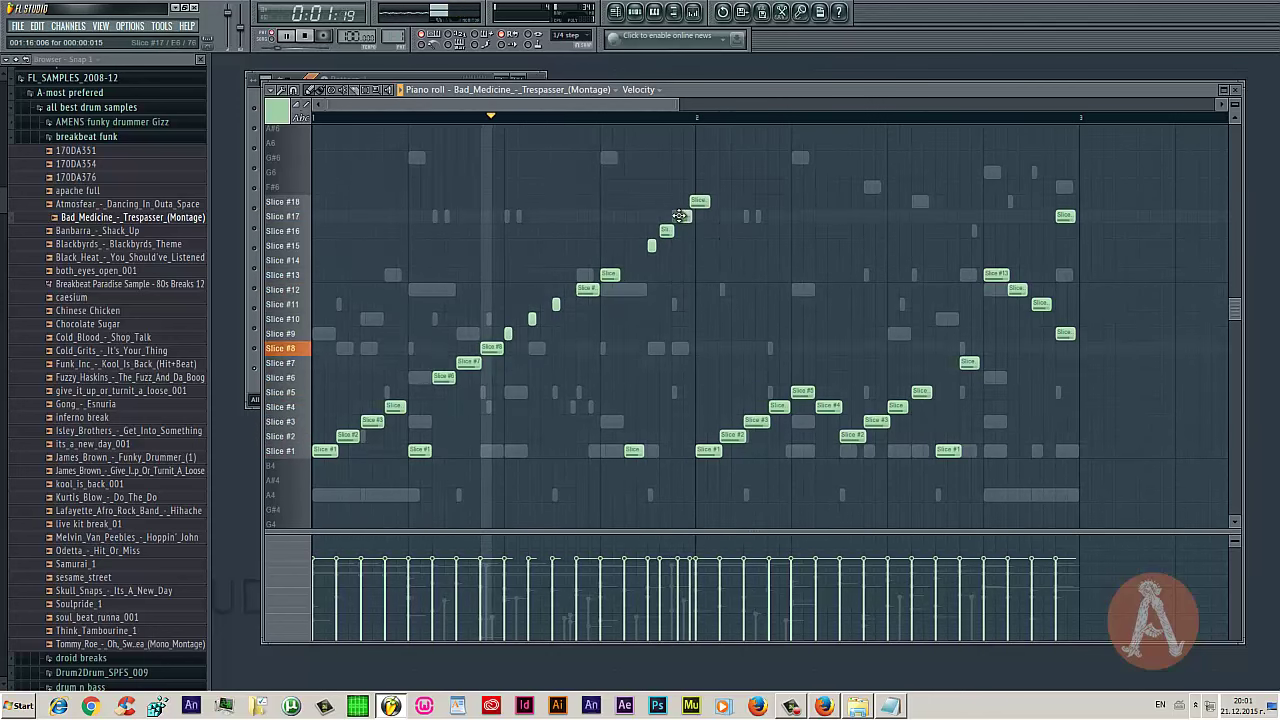
drag(699, 201, 693, 201)
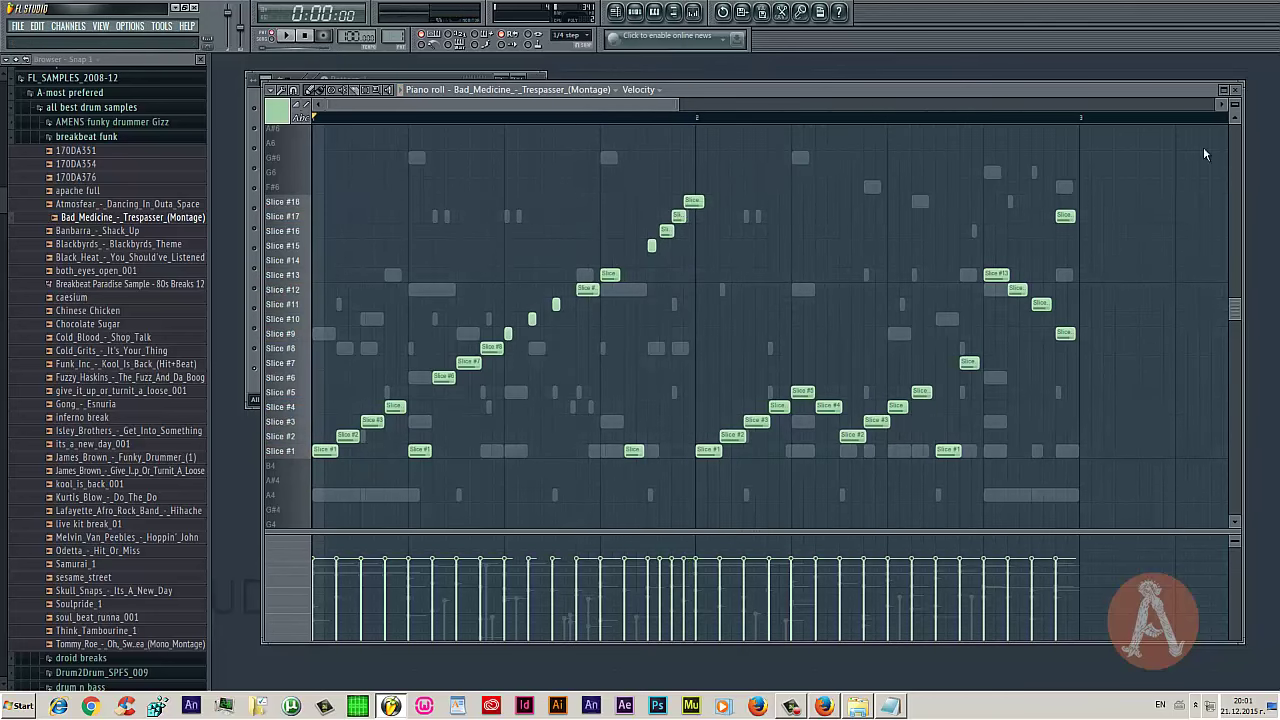
Open the slice notes of the DRUMbankALLstyles #2 channel and play the pattern
key(space)
key(F7)
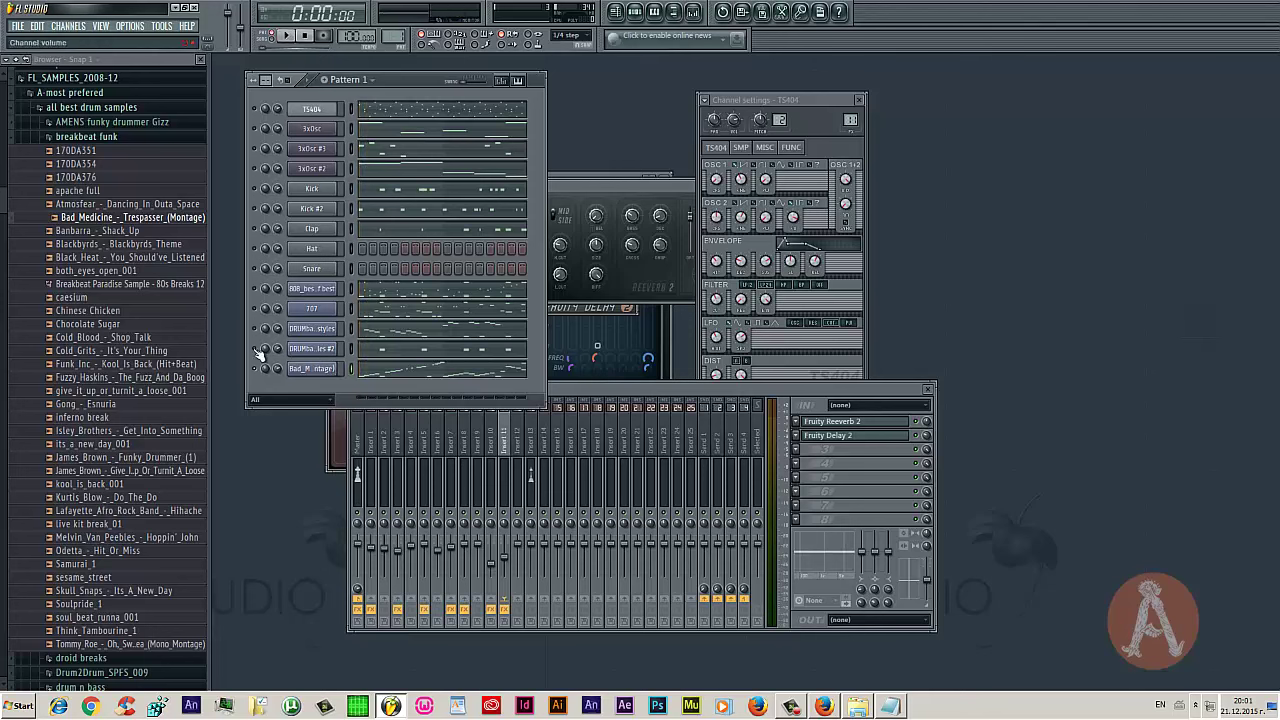
click(372, 372)
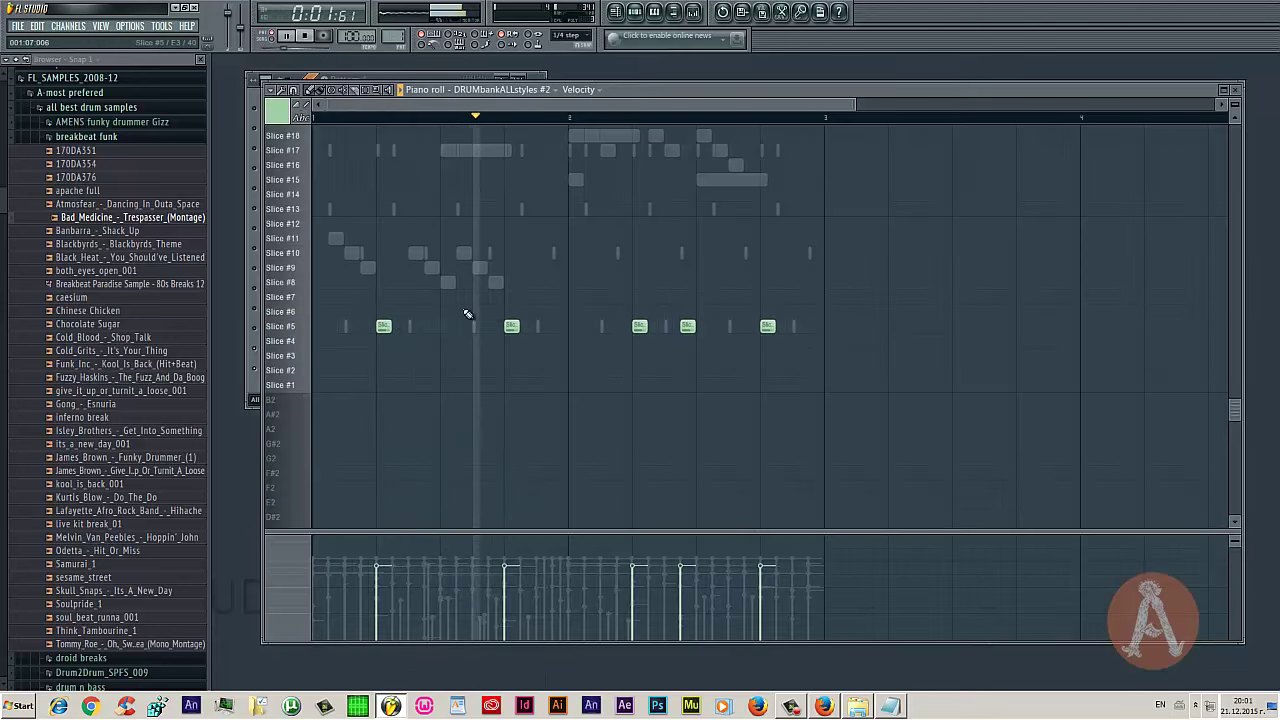
key(space)
key(space)
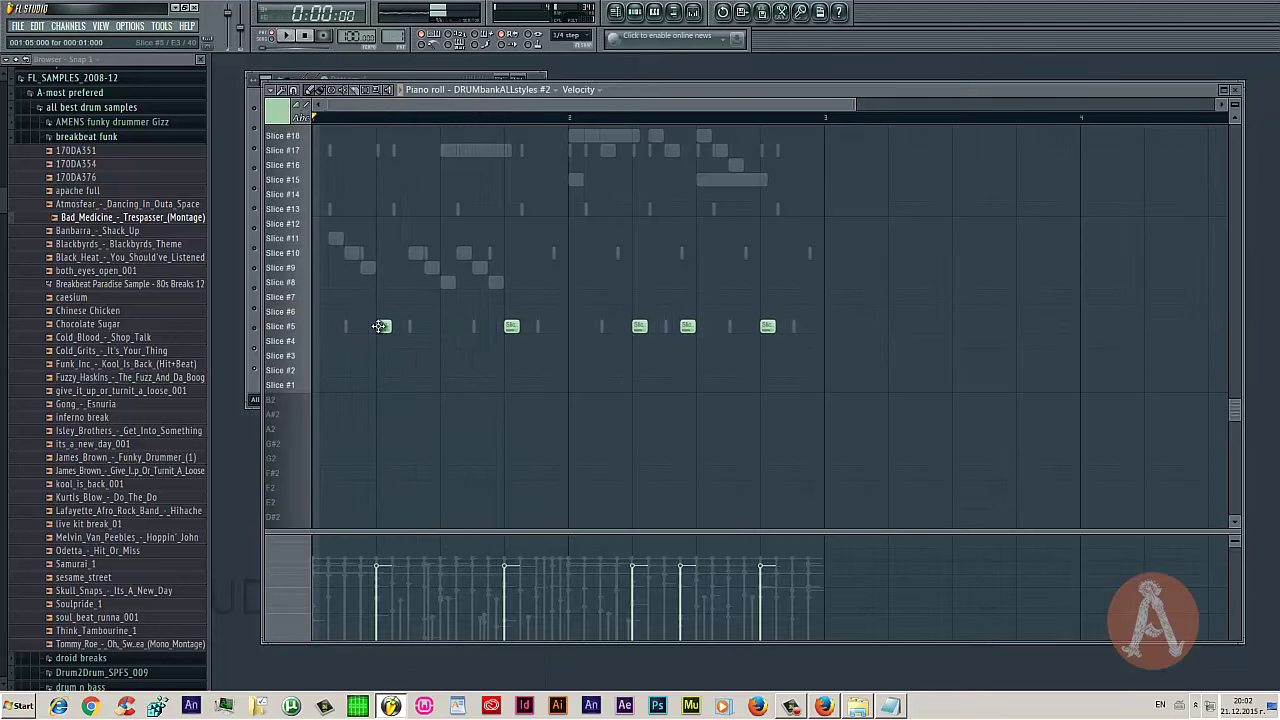
Add a second Slice #5 note in bar 1, shortly after the first, and lower the first note's velocity
click(411, 327)
key(space)
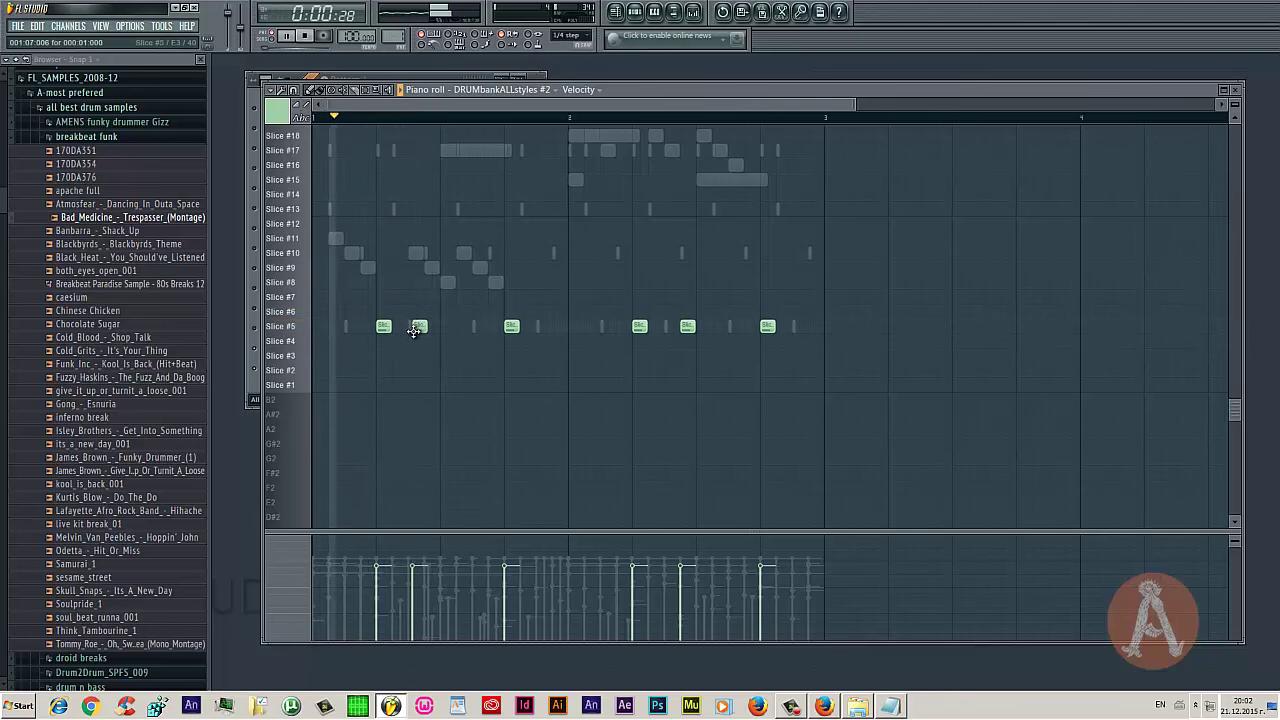
click(382, 608)
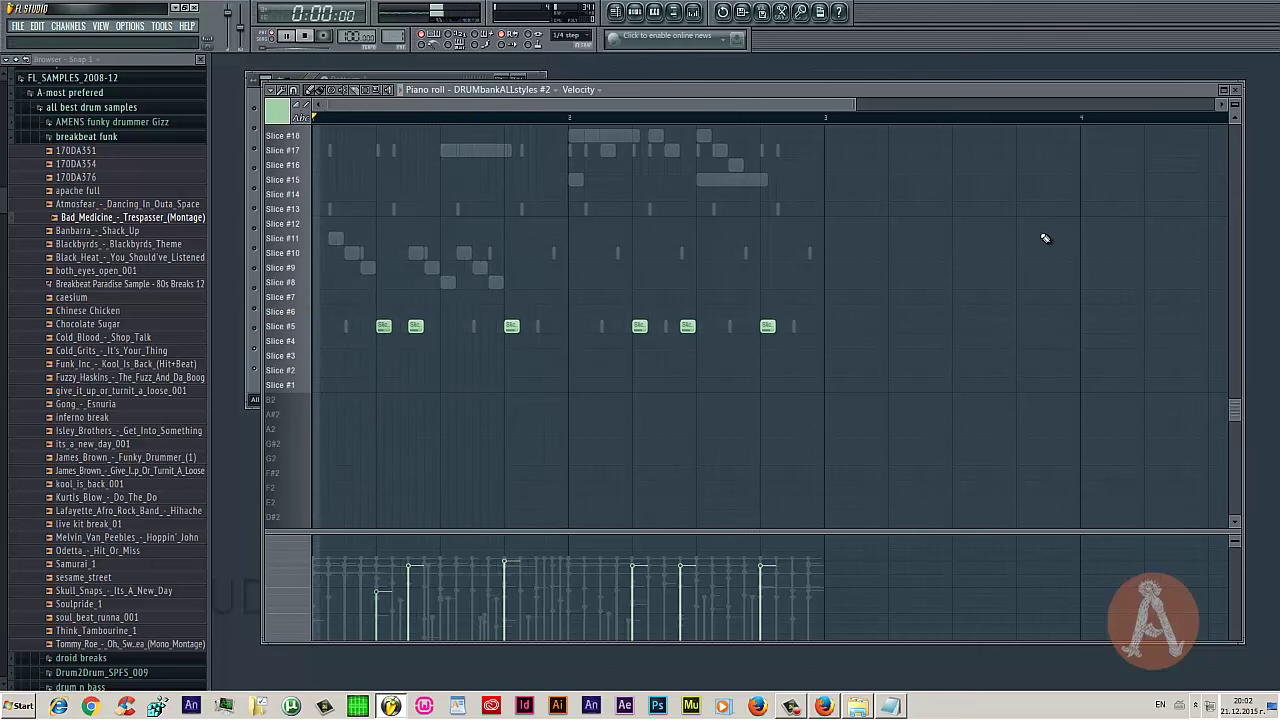
Open the DRUMbankALLstyles slice notes and rework the opening of bar 1 with a Slice #8 note and a Slice #10 note above Slice #5
key(F7)
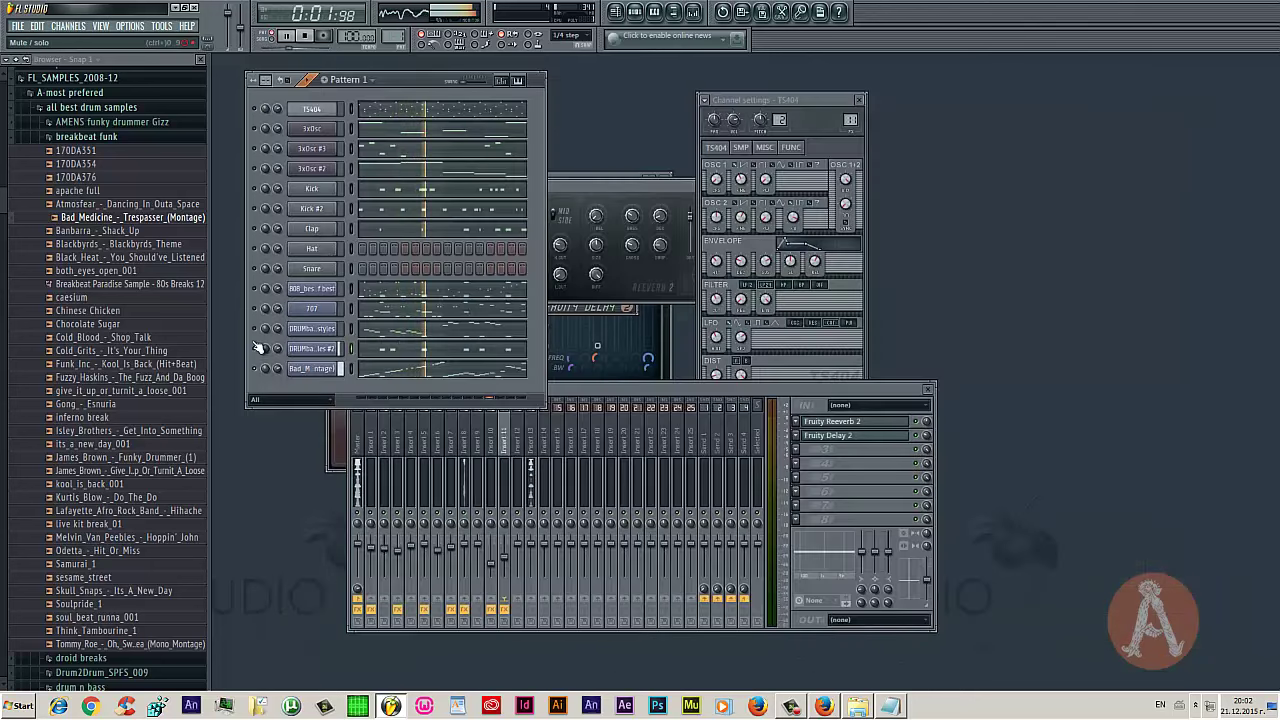
key(F7)
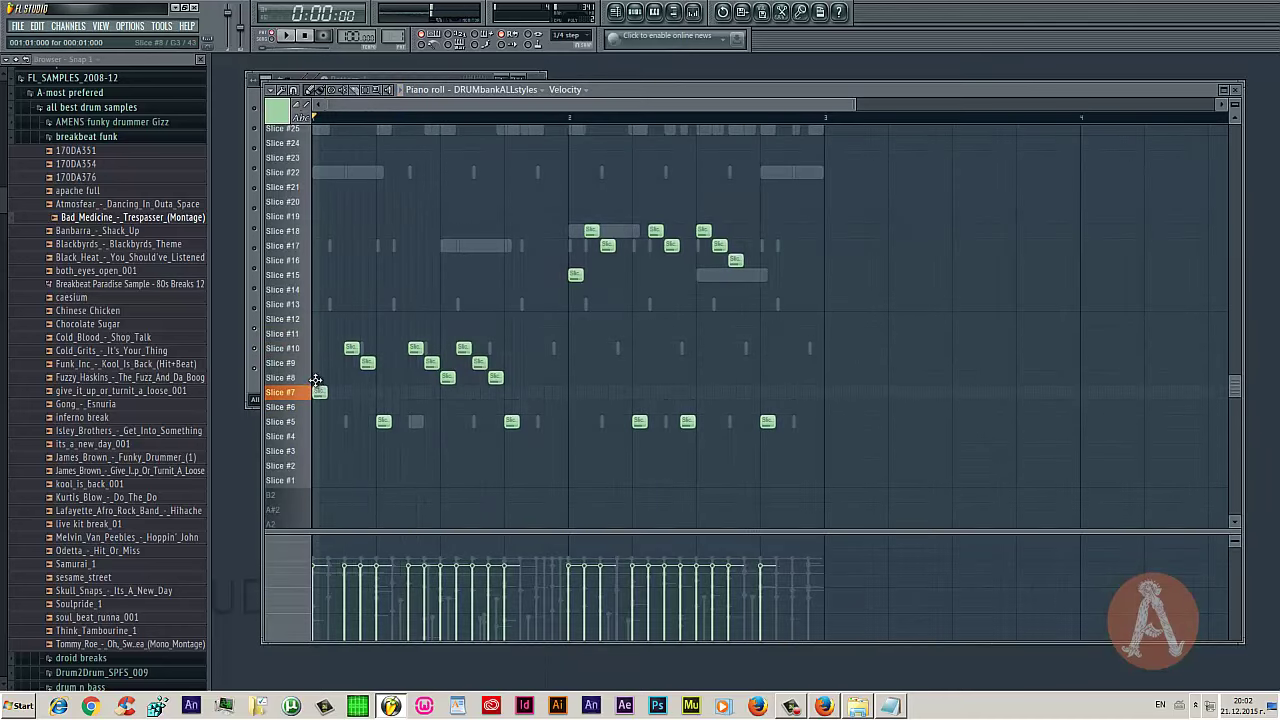
right_click(365, 360)
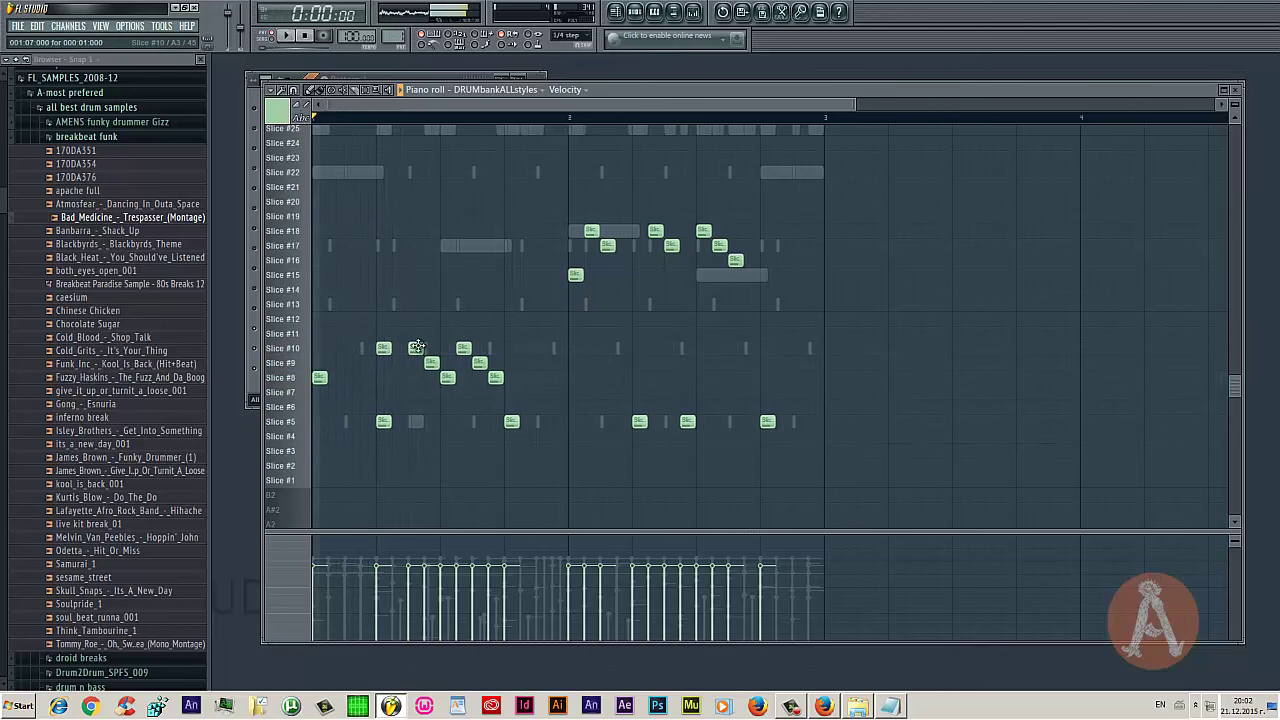
Delete the remaining descending Slice #10, #9 and #8 notes and the second Slice #5 note from bar 1
right_click(415, 347)
right_click(431, 362)
right_click(447, 377)
right_click(463, 347)
right_click(479, 362)
right_click(495, 377)
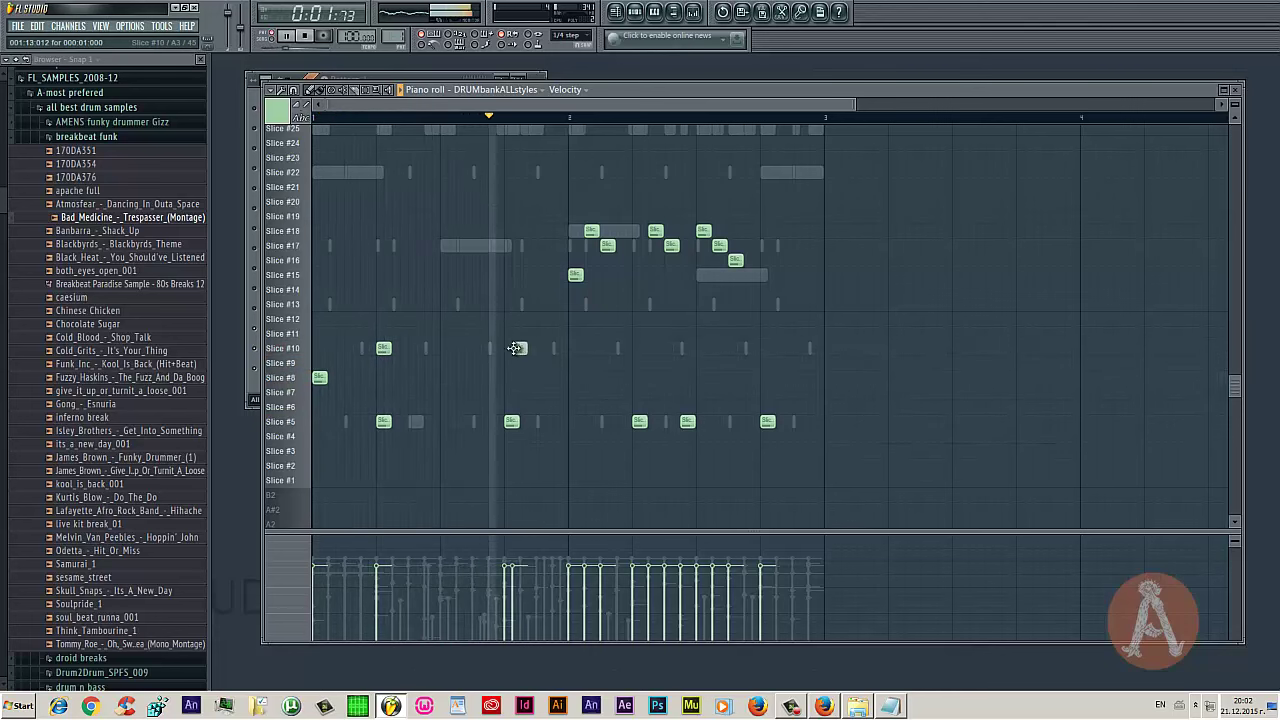
right_click(510, 421)
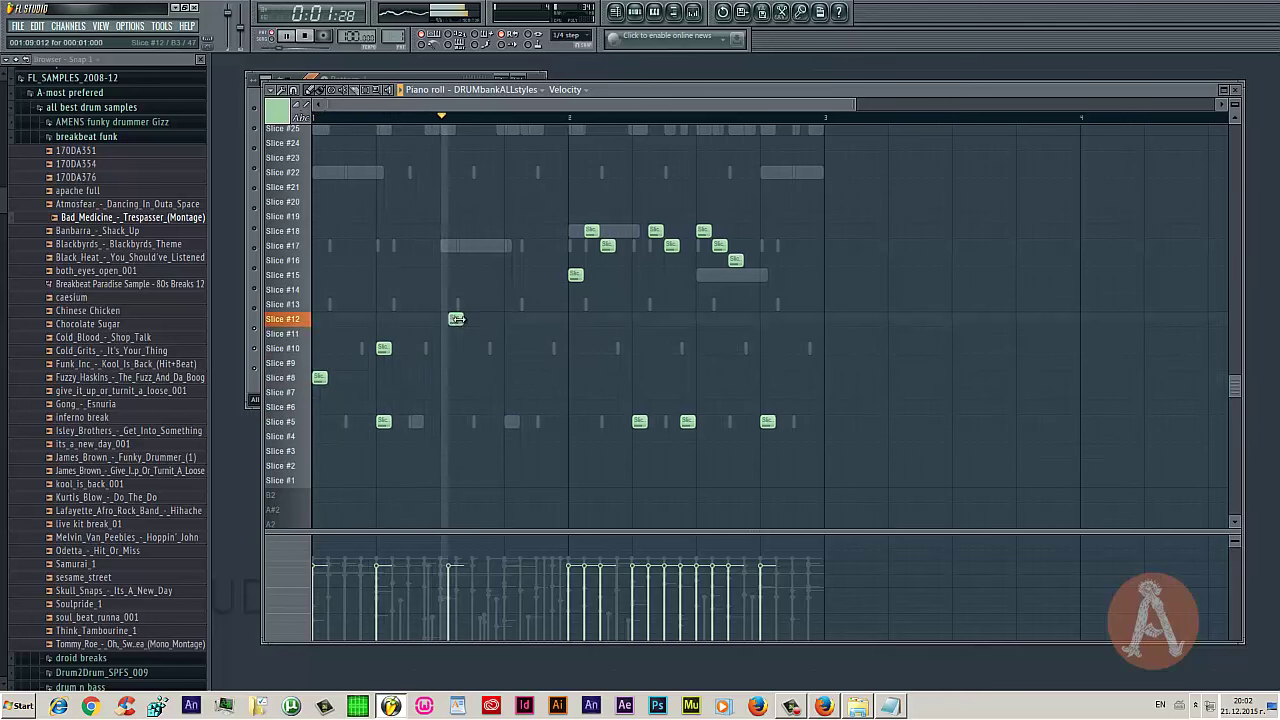
Build a rising run in bar 1 from Slice #12, #19, #21, #22 and #29 notes, and play the pattern
drag(463, 319, 415, 321)
click(430, 274)
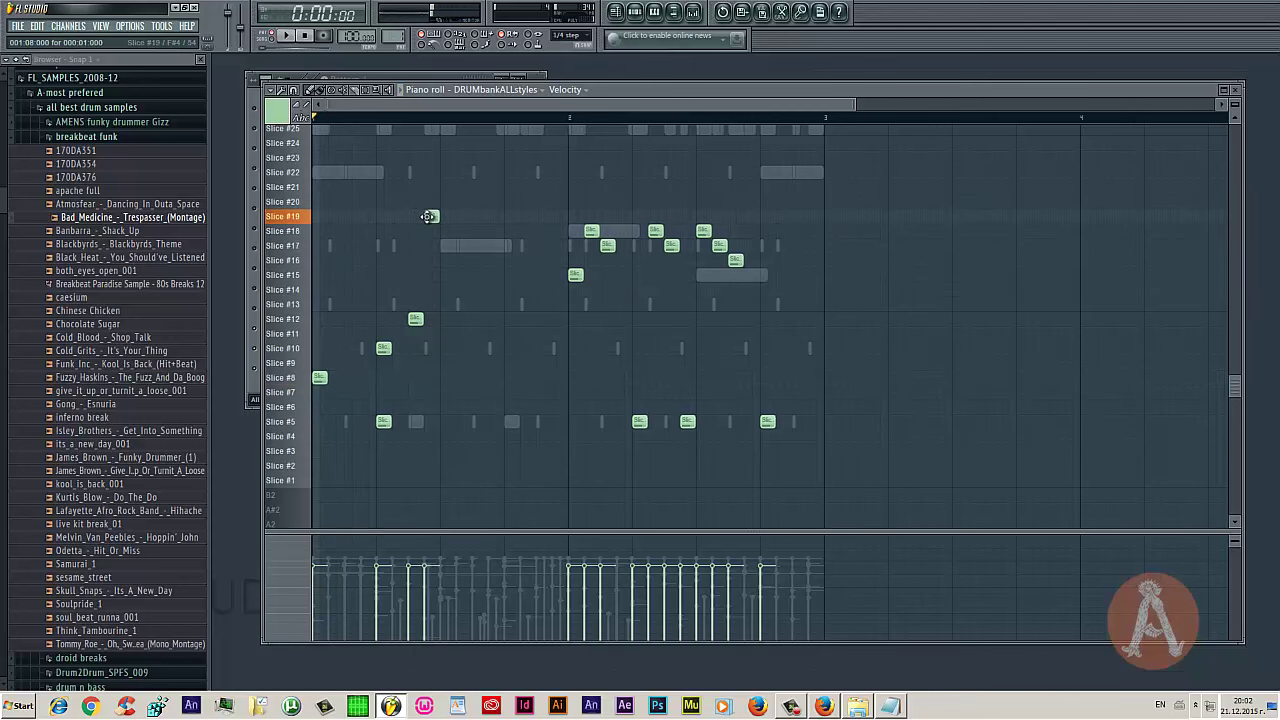
scroll(471, 217, up, 5)
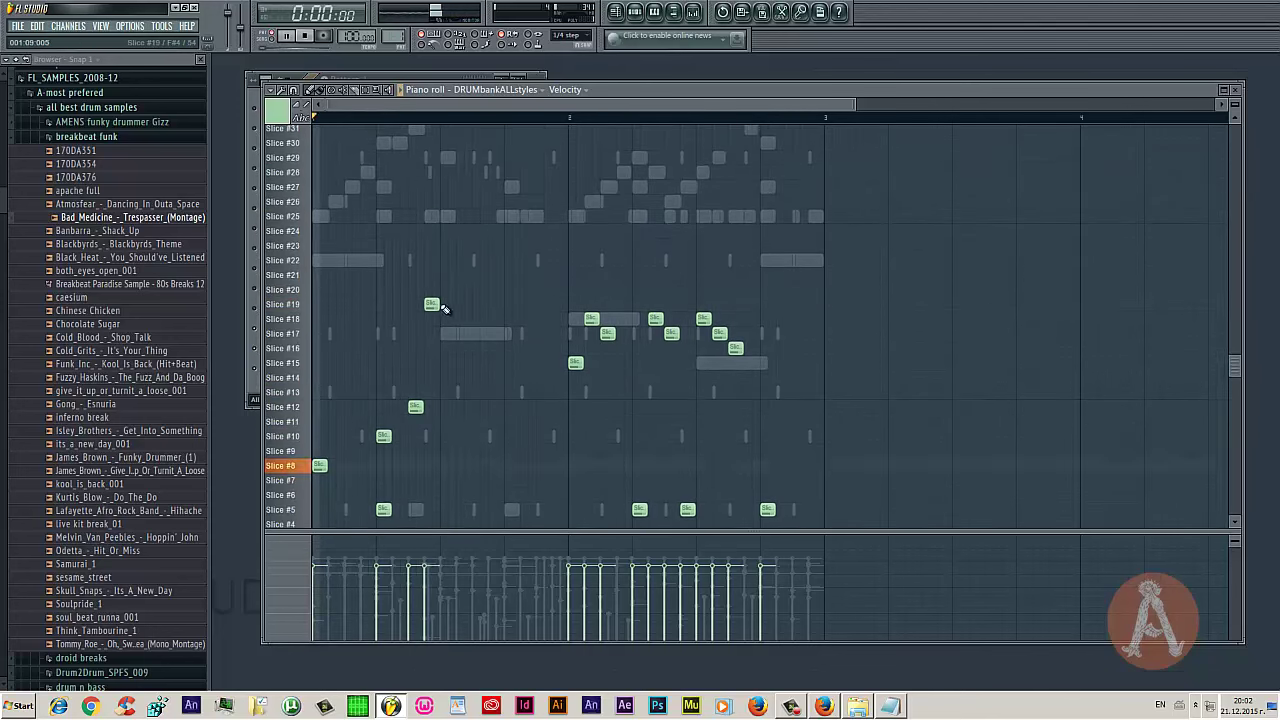
click(445, 275)
click(461, 260)
scroll(487, 302, up, 2)
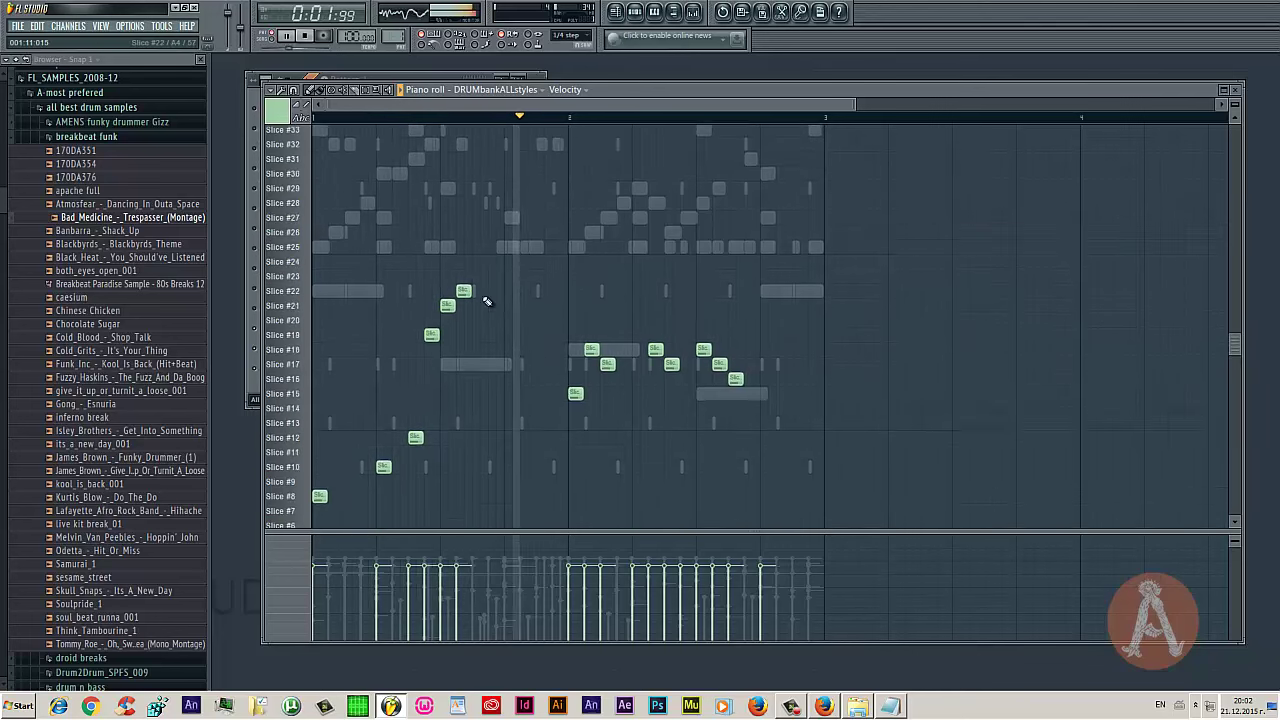
scroll(487, 302, up, 4)
click(475, 330)
key(space)
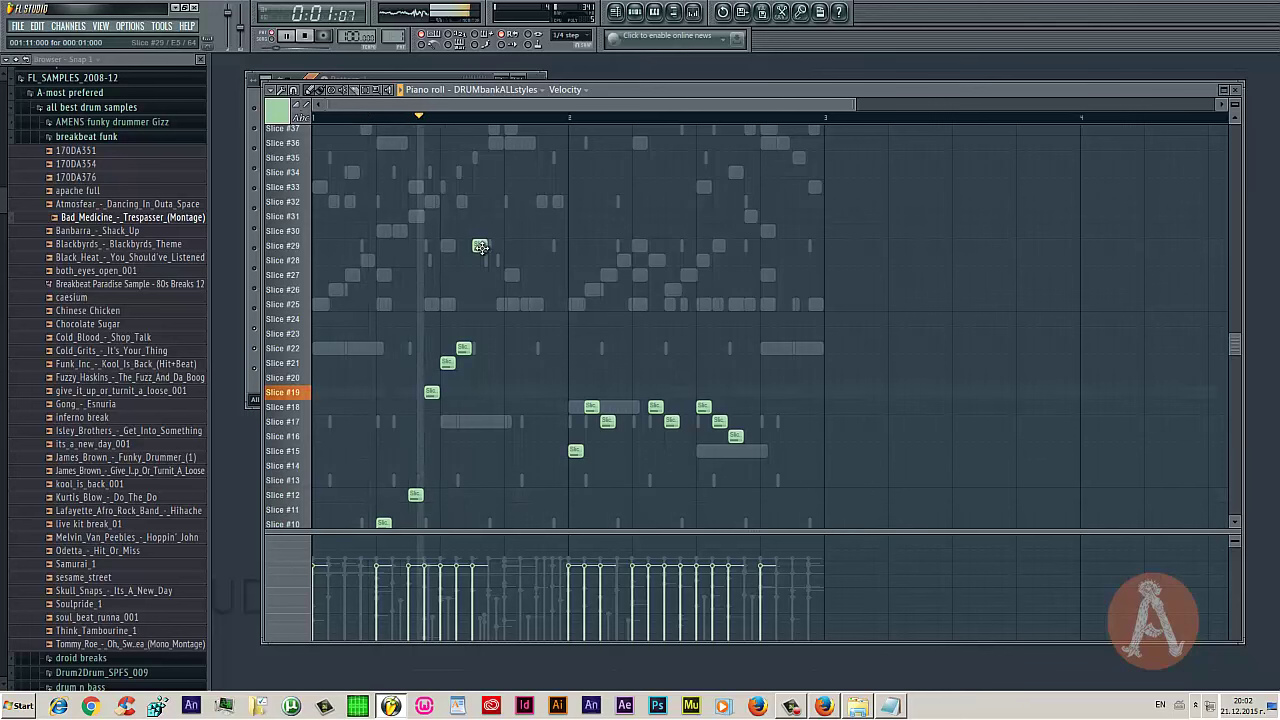
Continue the rising run at the end of bar 1 with Slice #34, #35, #36 and #38 notes, and start bar 2 with a Slice #37 note
key(space)
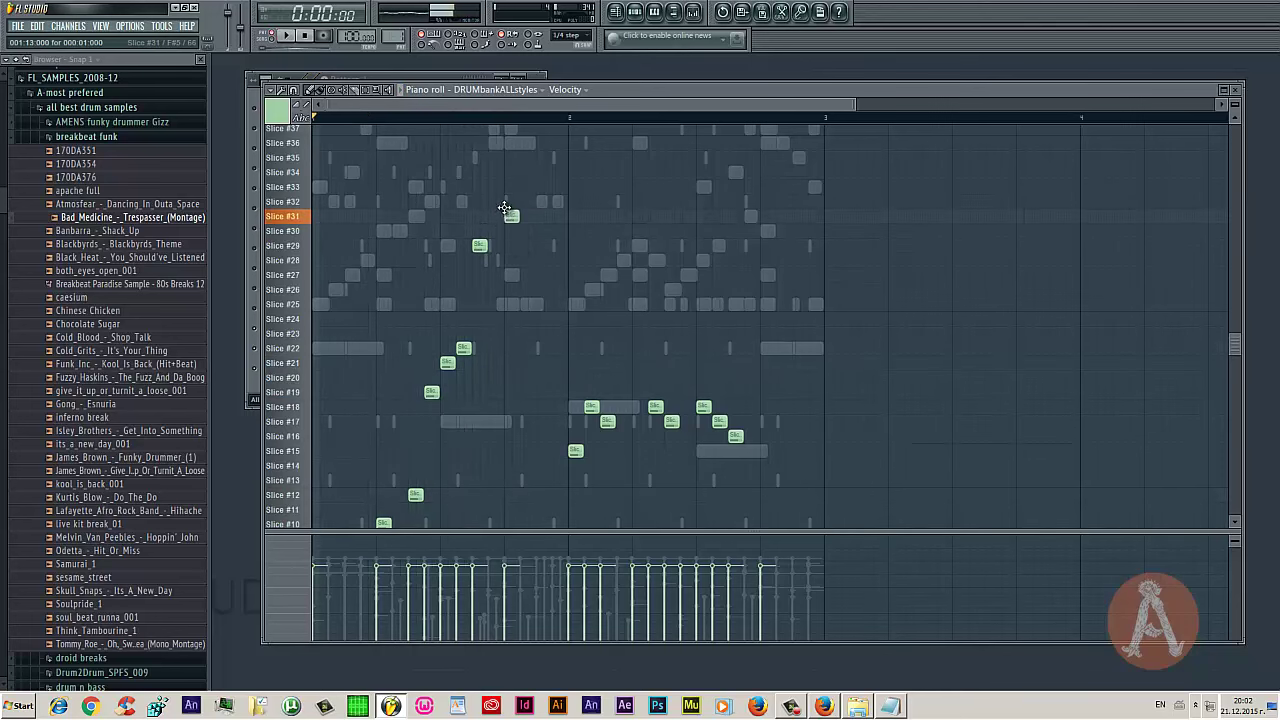
drag(505, 172, 502, 172)
key(space)
scroll(540, 300, up, 5)
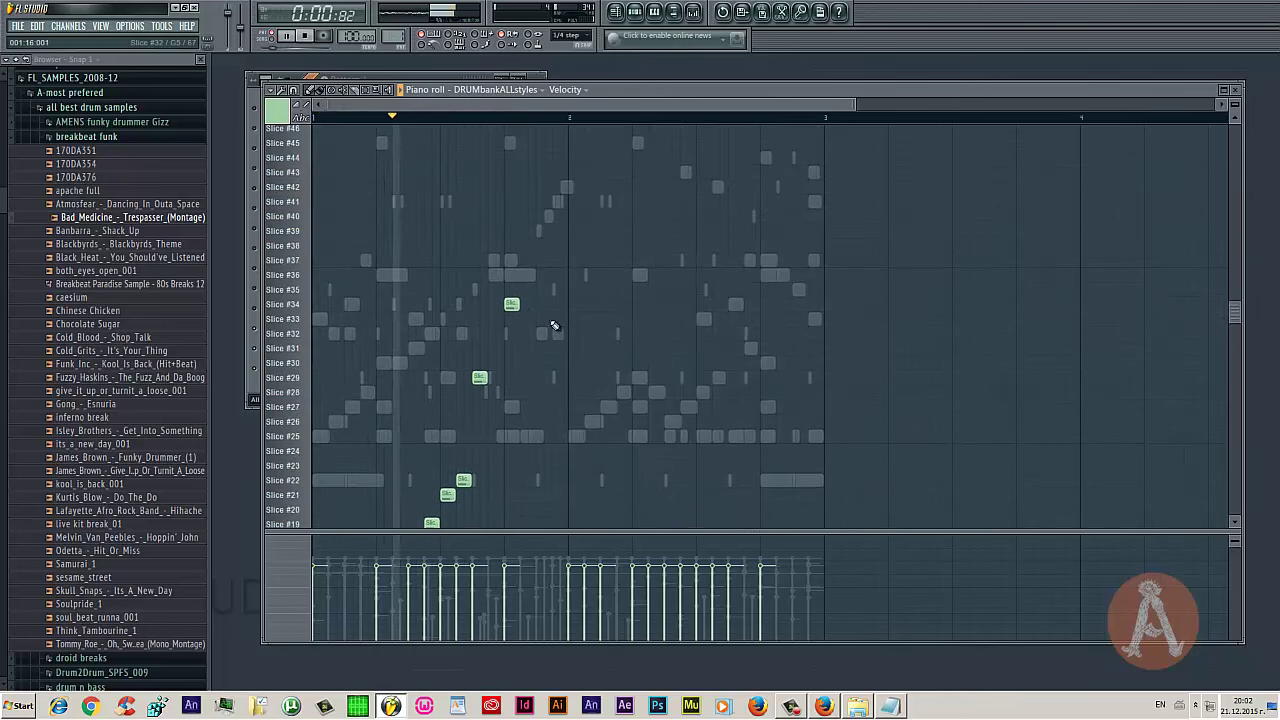
click(525, 289)
click(542, 274)
click(563, 260)
key(space)
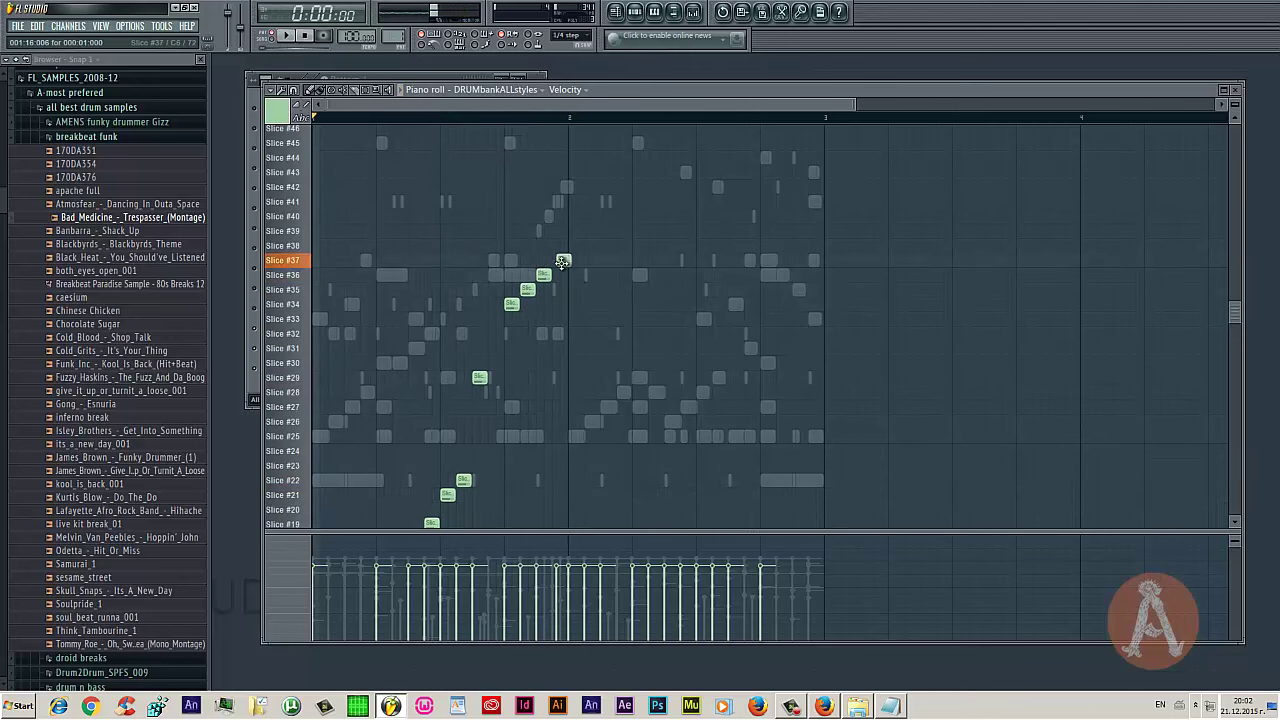
mouse_move(560, 261)
mouse_down()
mouse_move(575, 260)
mouse_move(559, 246)
mouse_up()
click(552, 246)
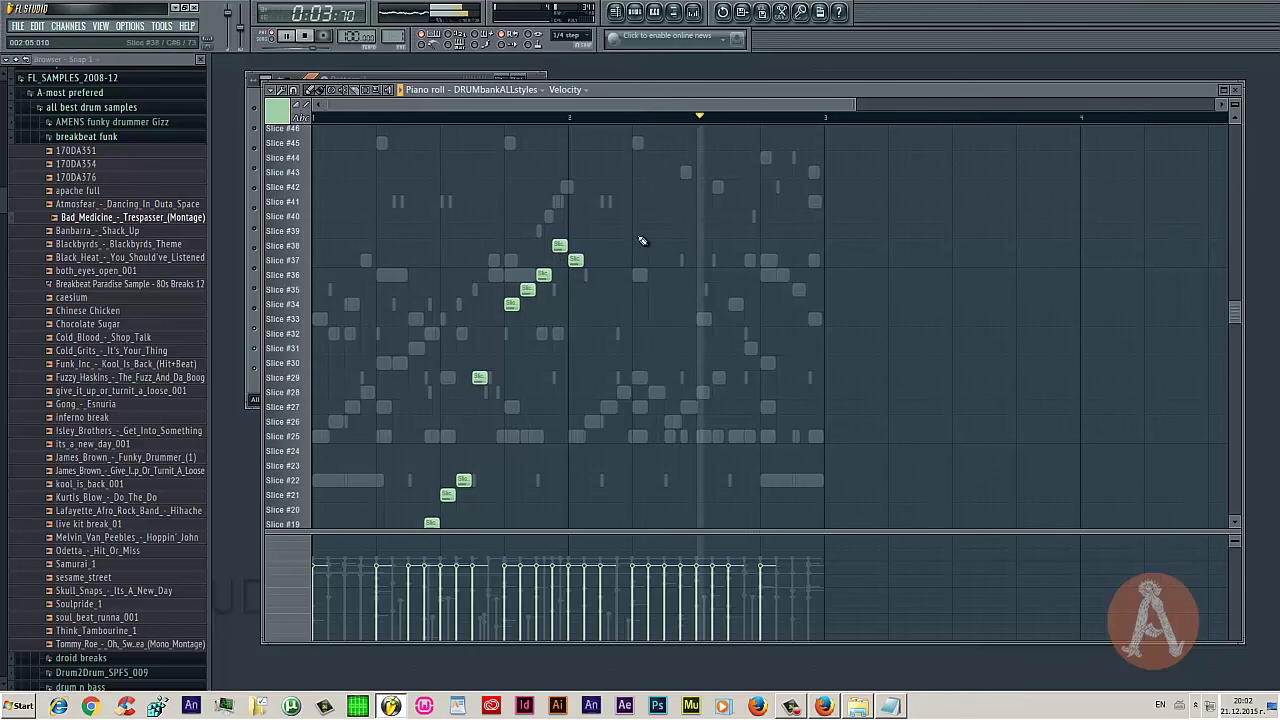
Set playback to start at bar 2 and add two more evenly spaced Slice #37 notes in the first half of that bar
key(space)
click(569, 118)
key(space)
key(space)
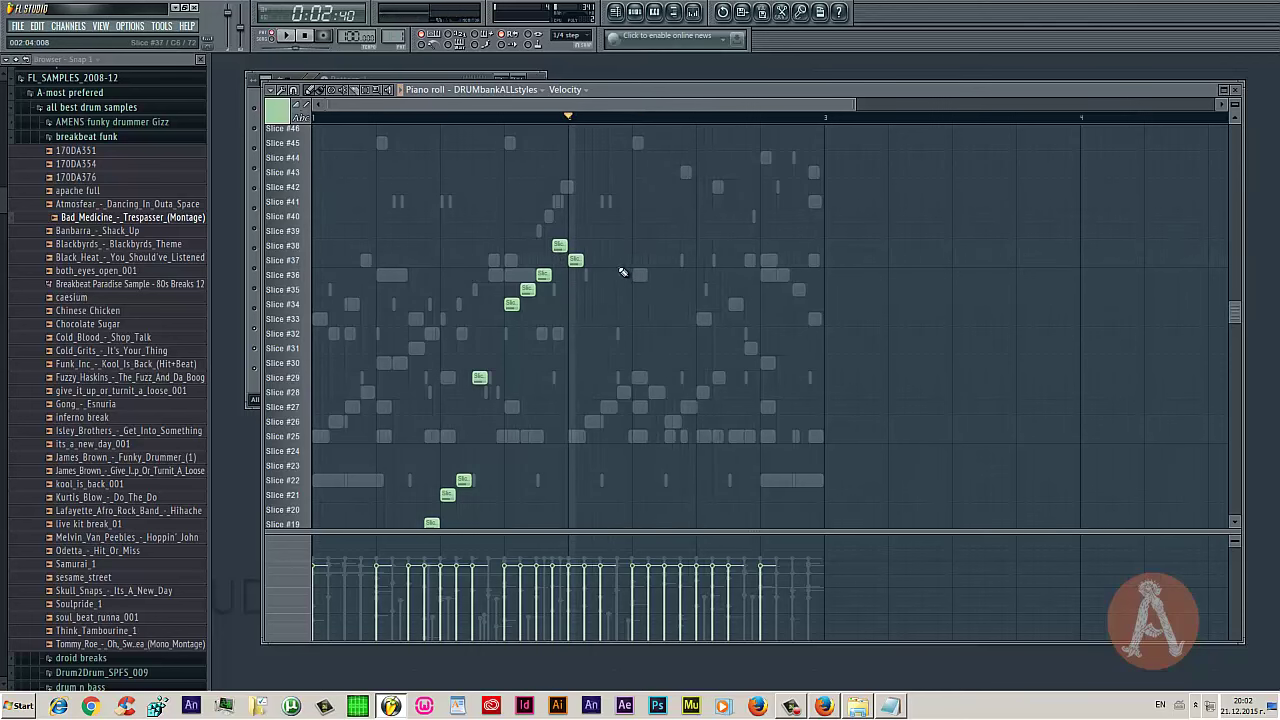
key(space)
drag(626, 264, 621, 262)
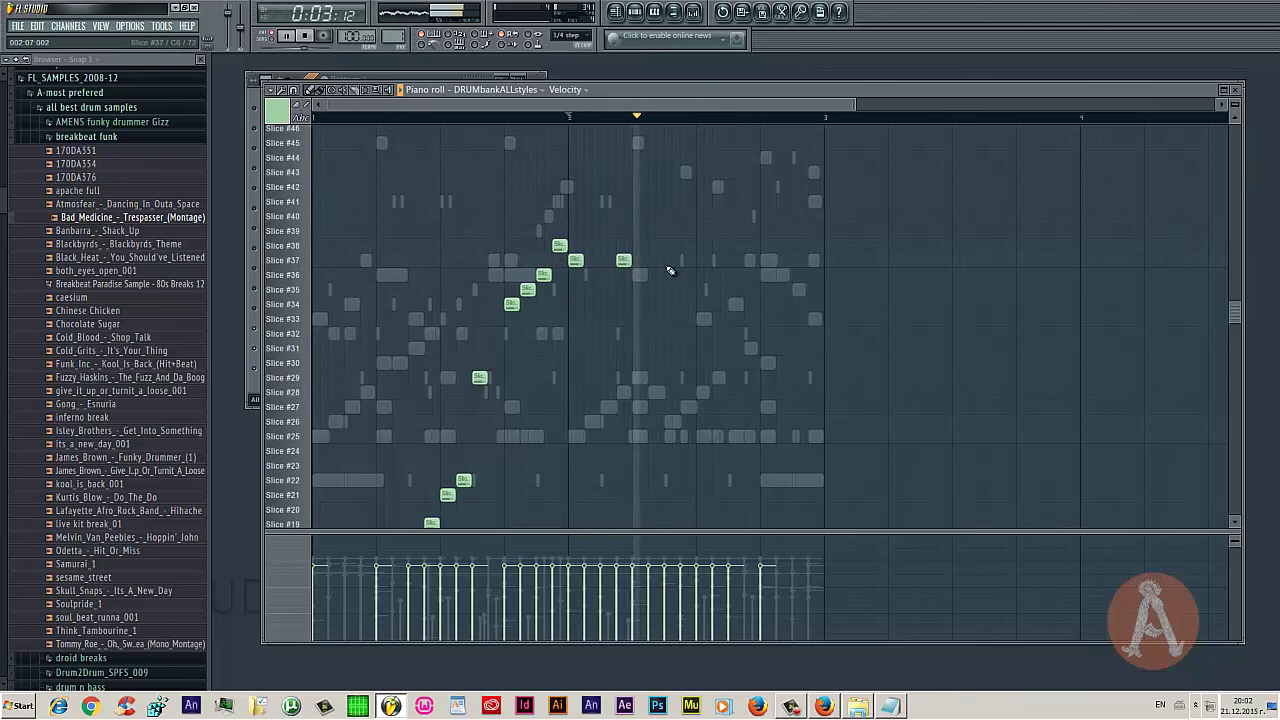
click(666, 260)
key(space)
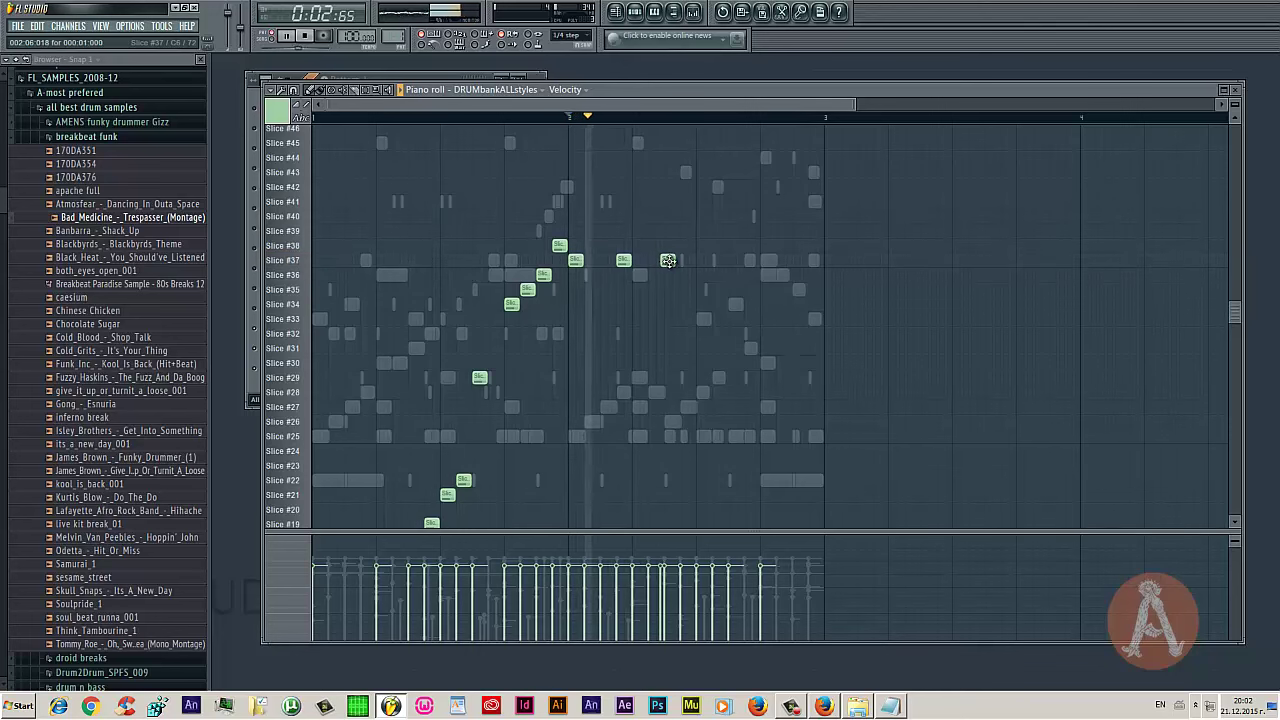
drag(668, 260, 672, 260)
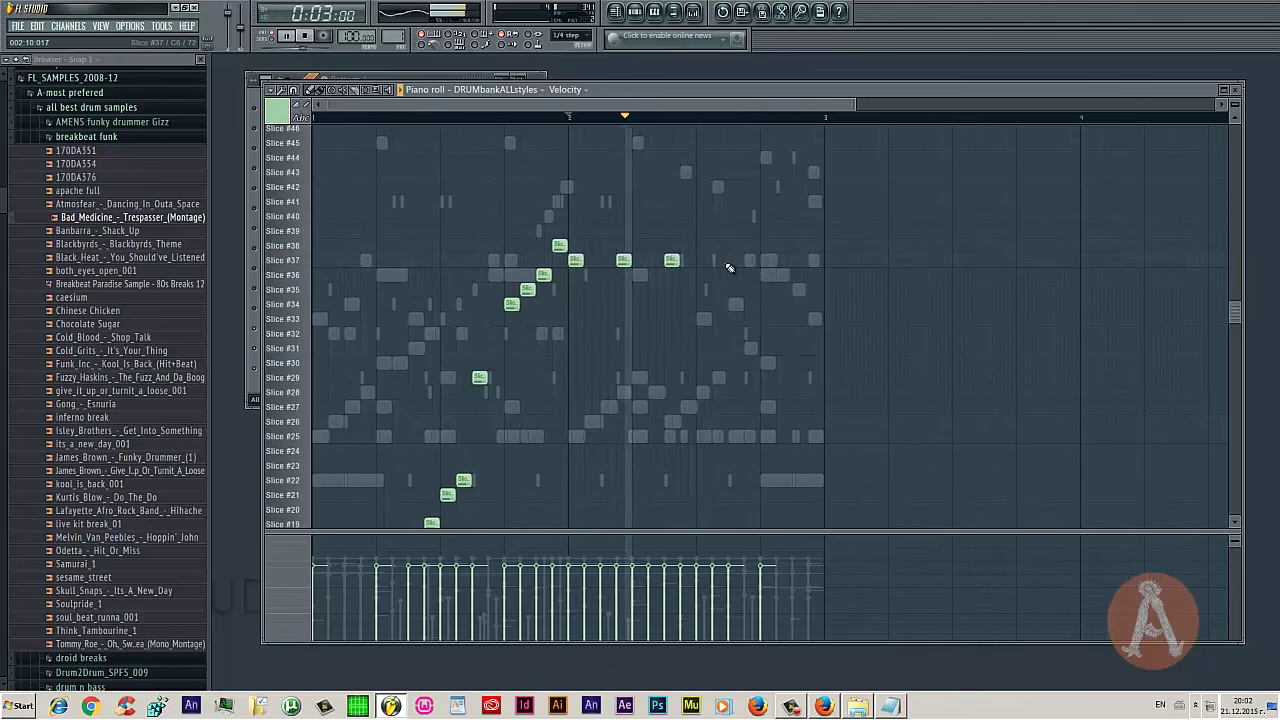
Finish bar 2 with rising Slice #37, #38, #39, #42 and #43 notes, and close the piano roll
click(734, 263)
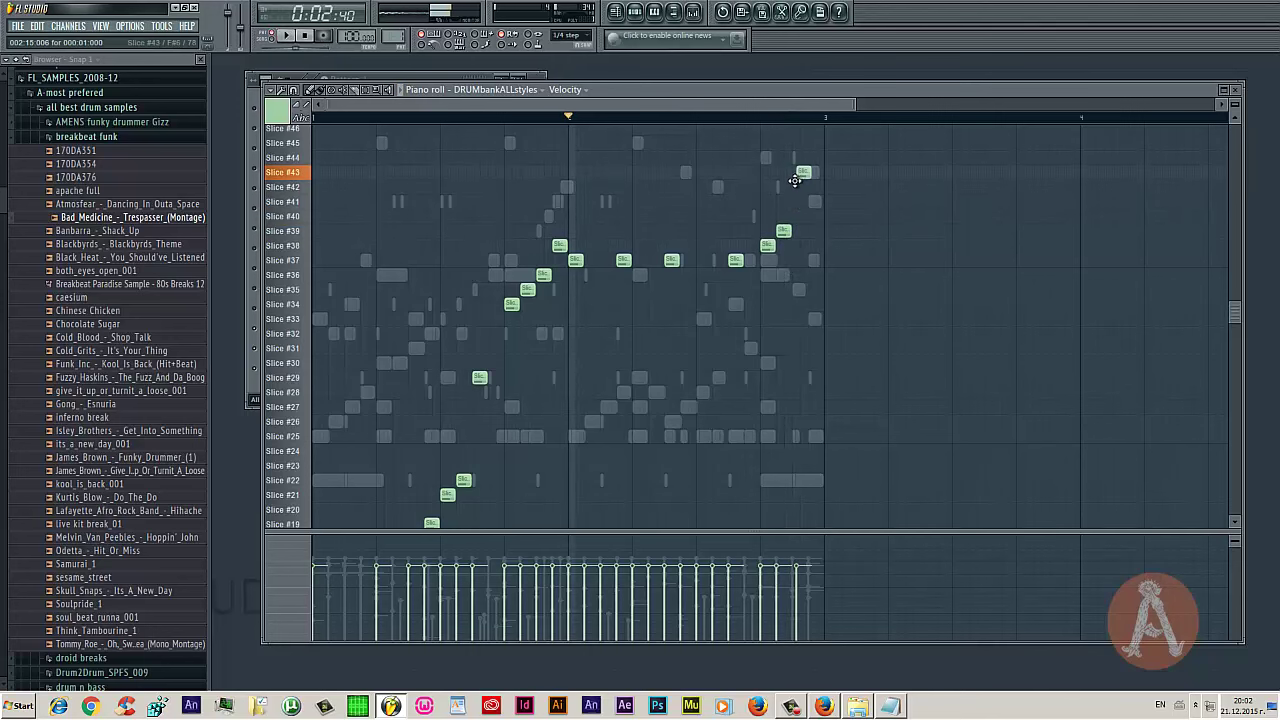
click(814, 172)
scroll(816, 230, up, 3)
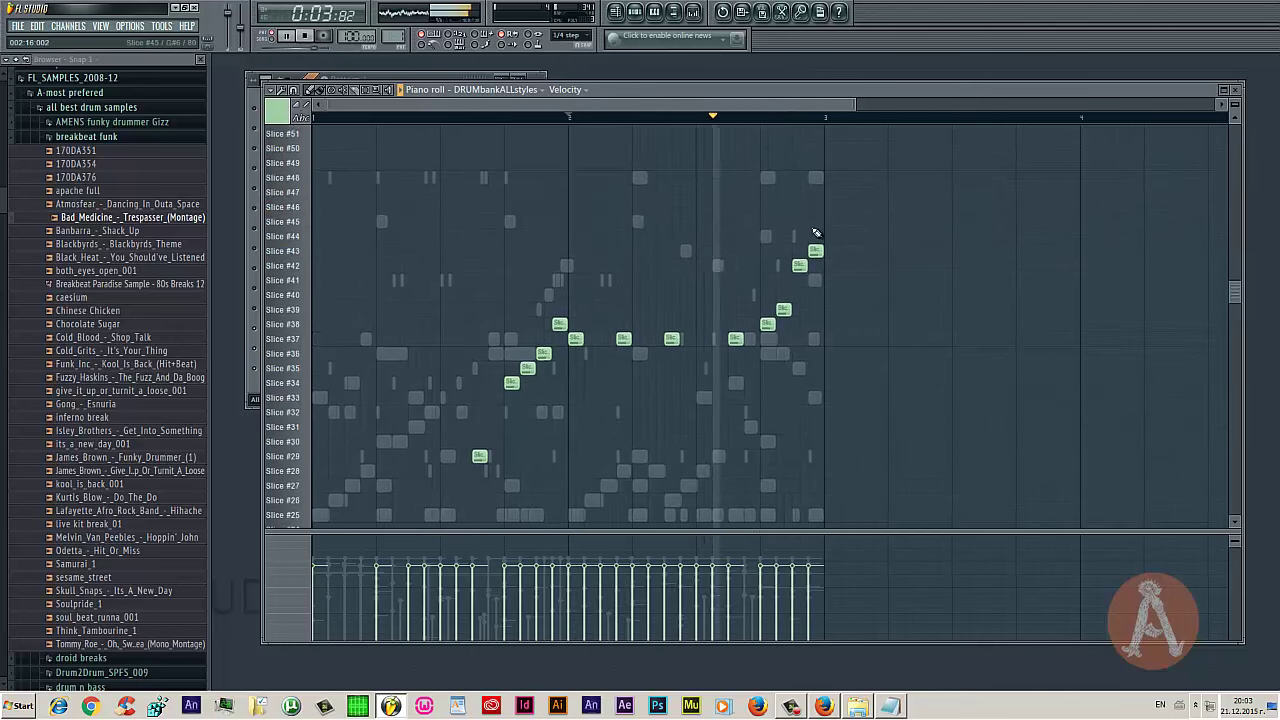
click(1235, 89)
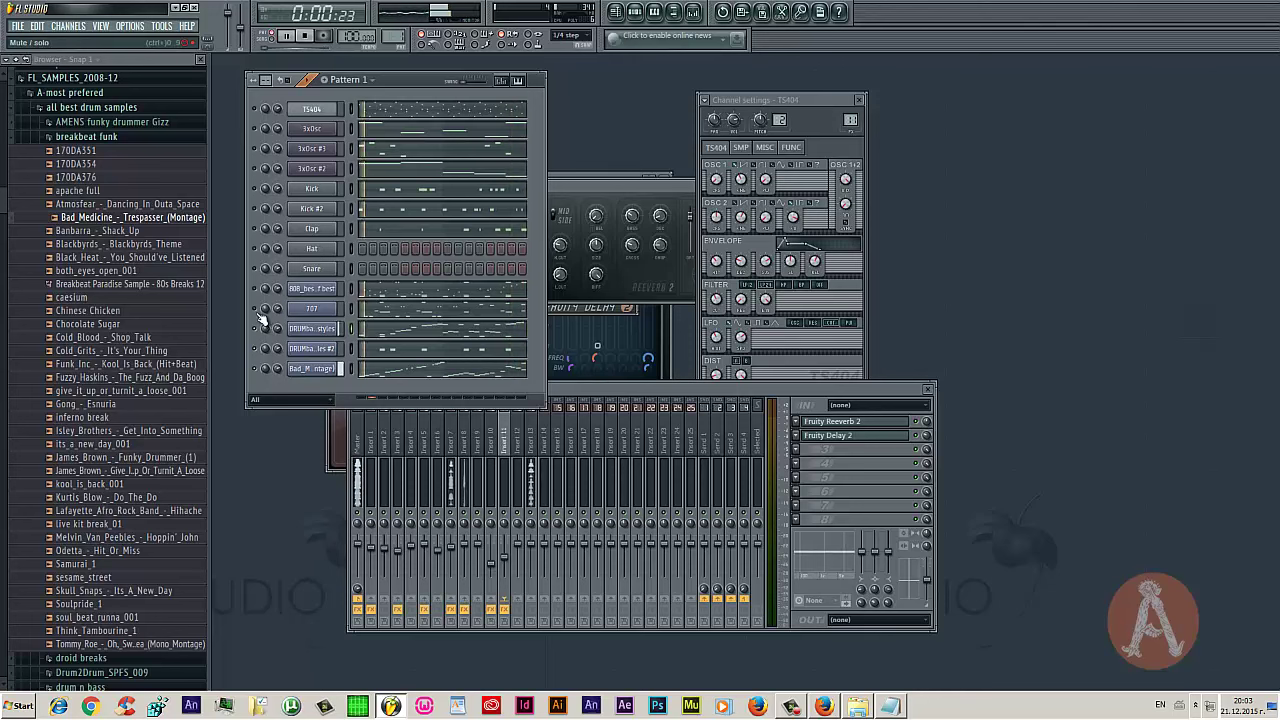
Check the breakbeat slicer channels' mixer tracks, then name mixer track Insert 20 beat1 and colour it red
click(311, 369)
click(309, 352)
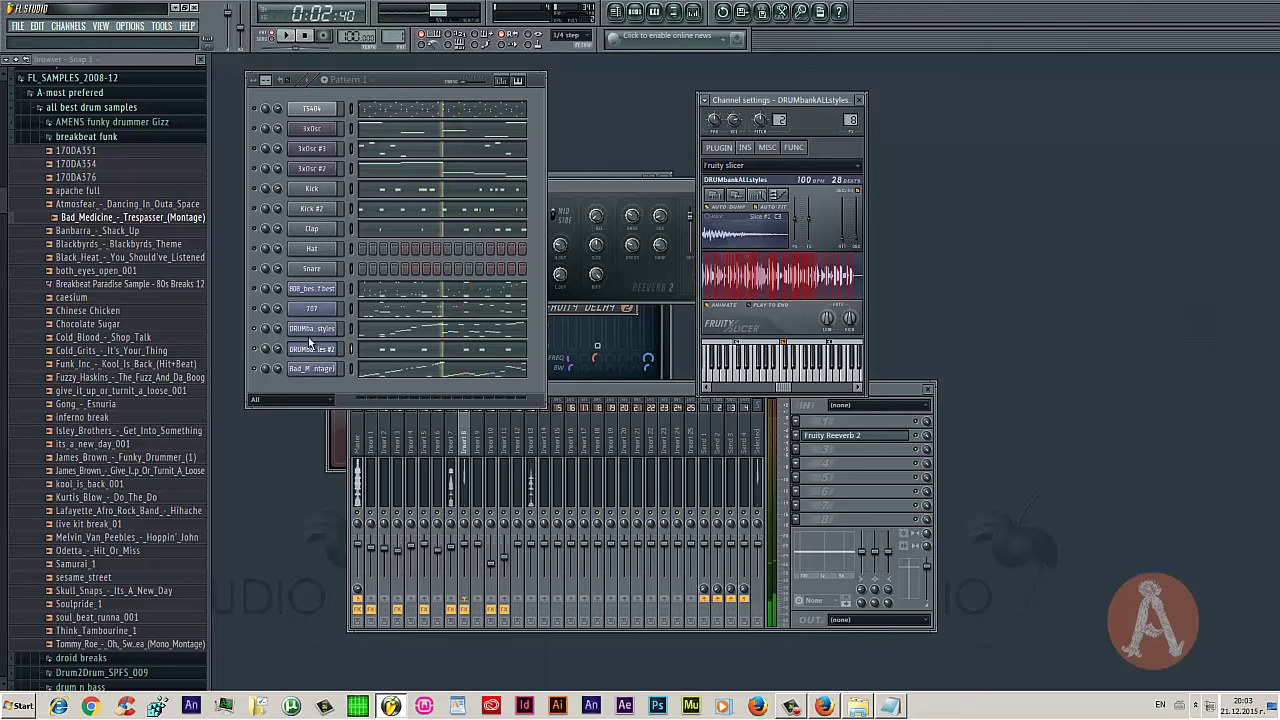
click(311, 369)
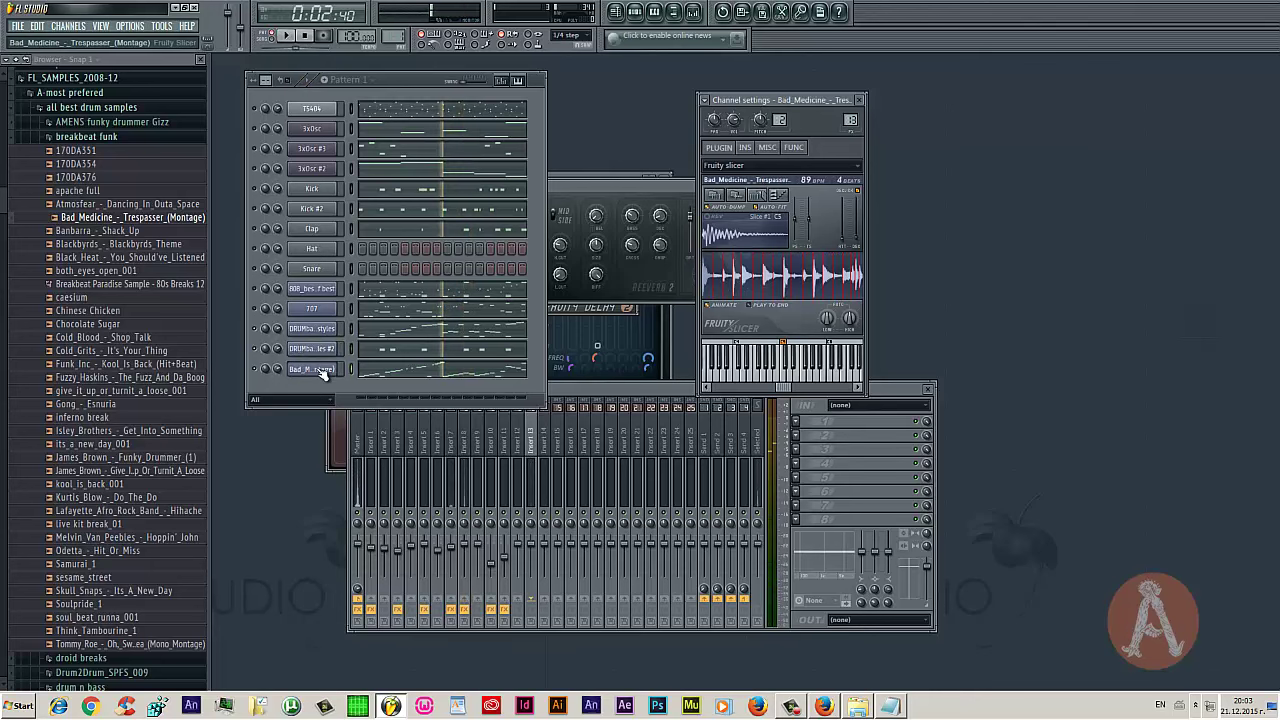
click(616, 445)
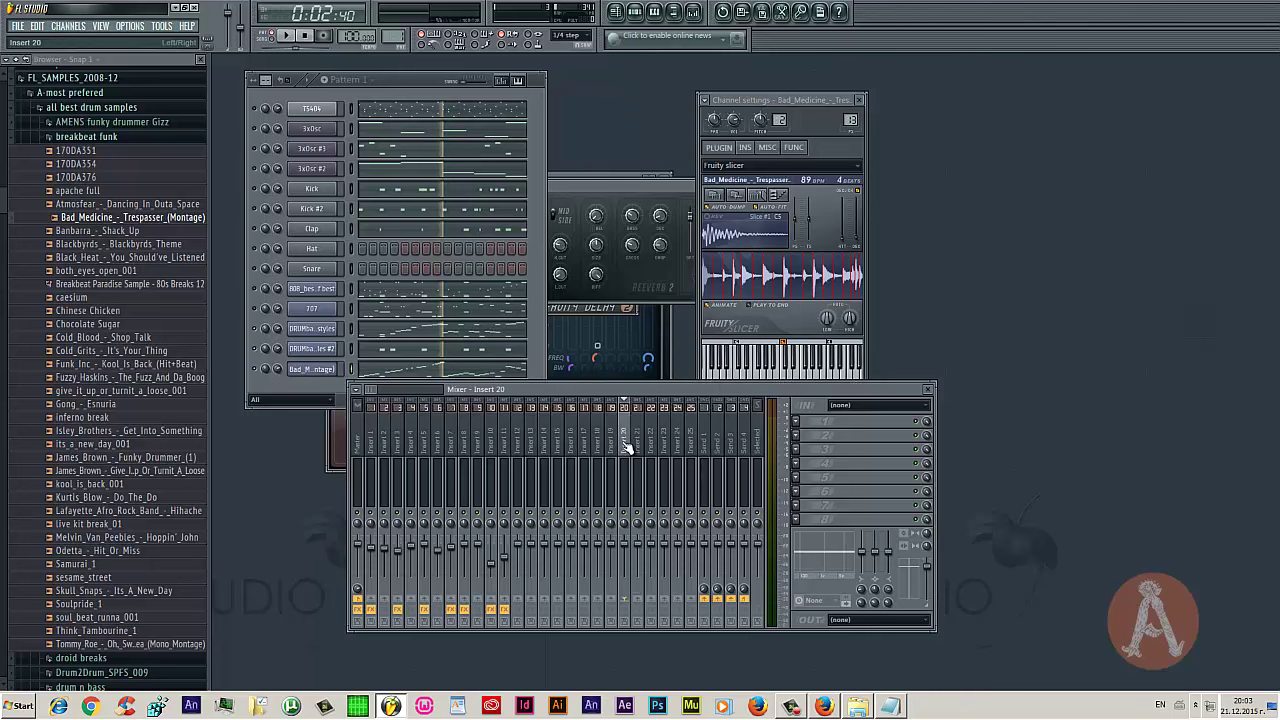
right_click(620, 440)
click(702, 504)
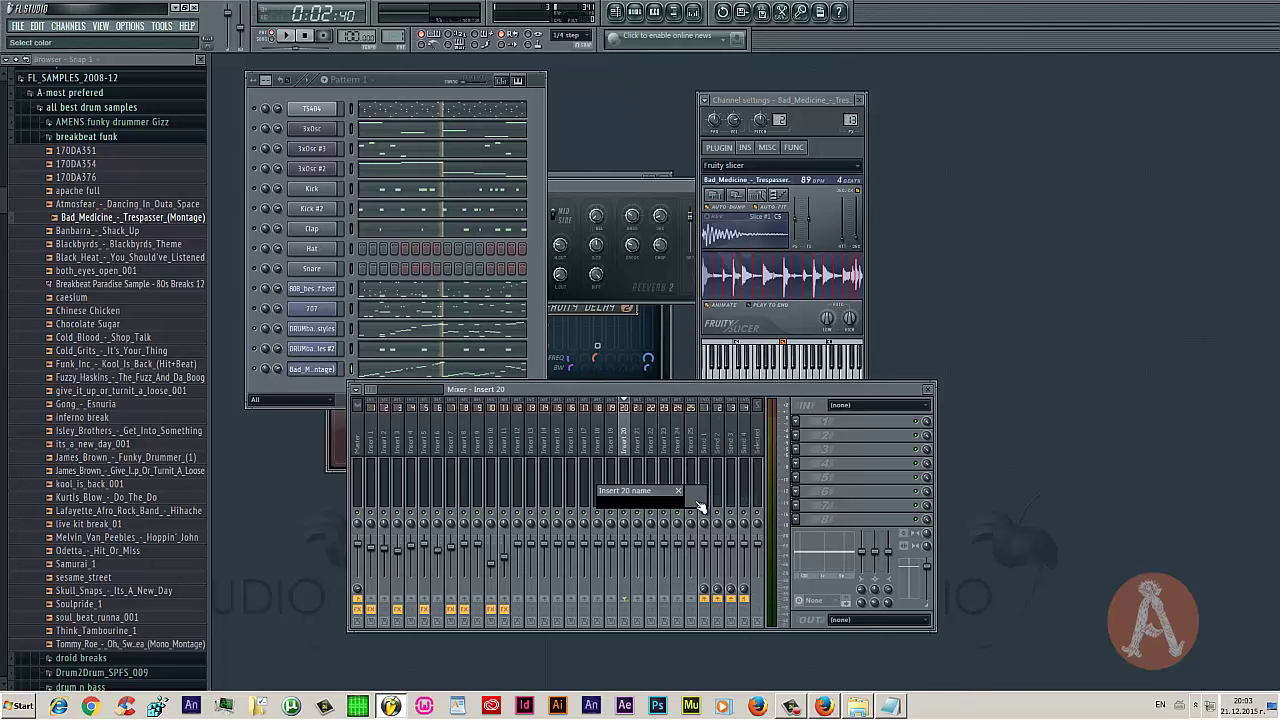
click(700, 506)
click(848, 450)
text(beat1)
key(Return)
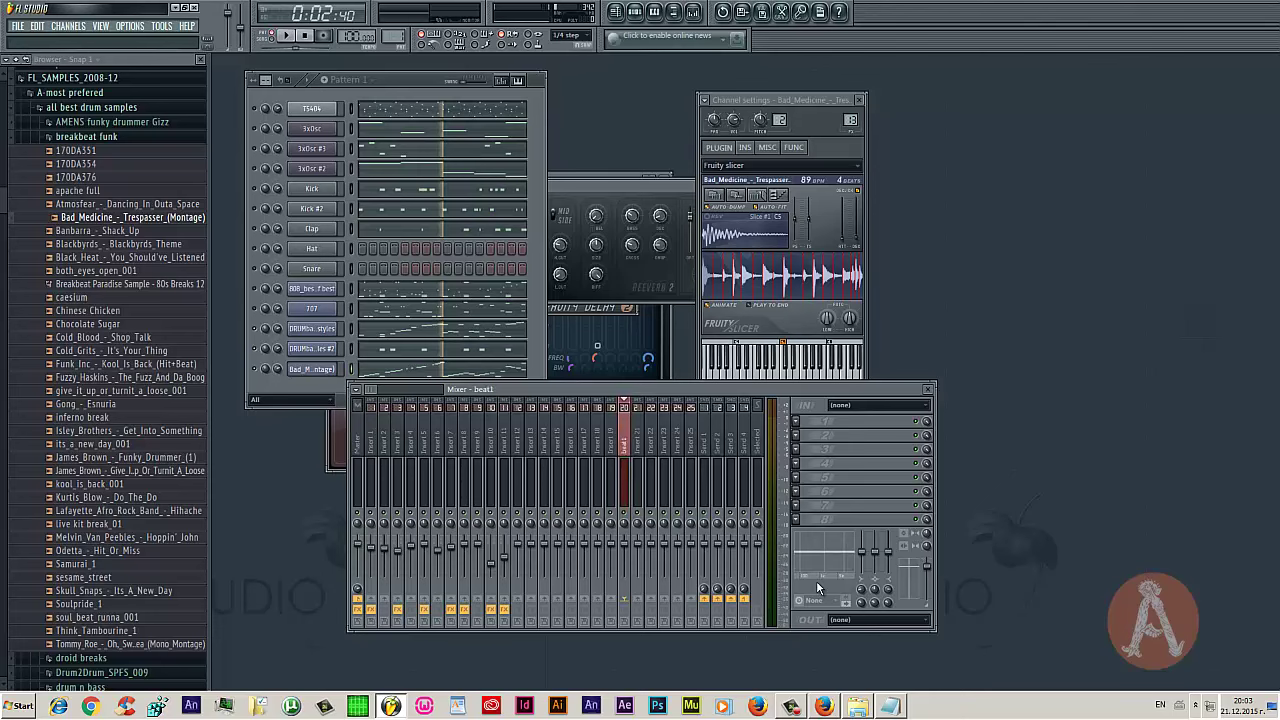
Route the mixer tracks of Bad_Medicine, both DRUMbankALLstyles channels and 707 only to the beat1 track
click(312, 370)
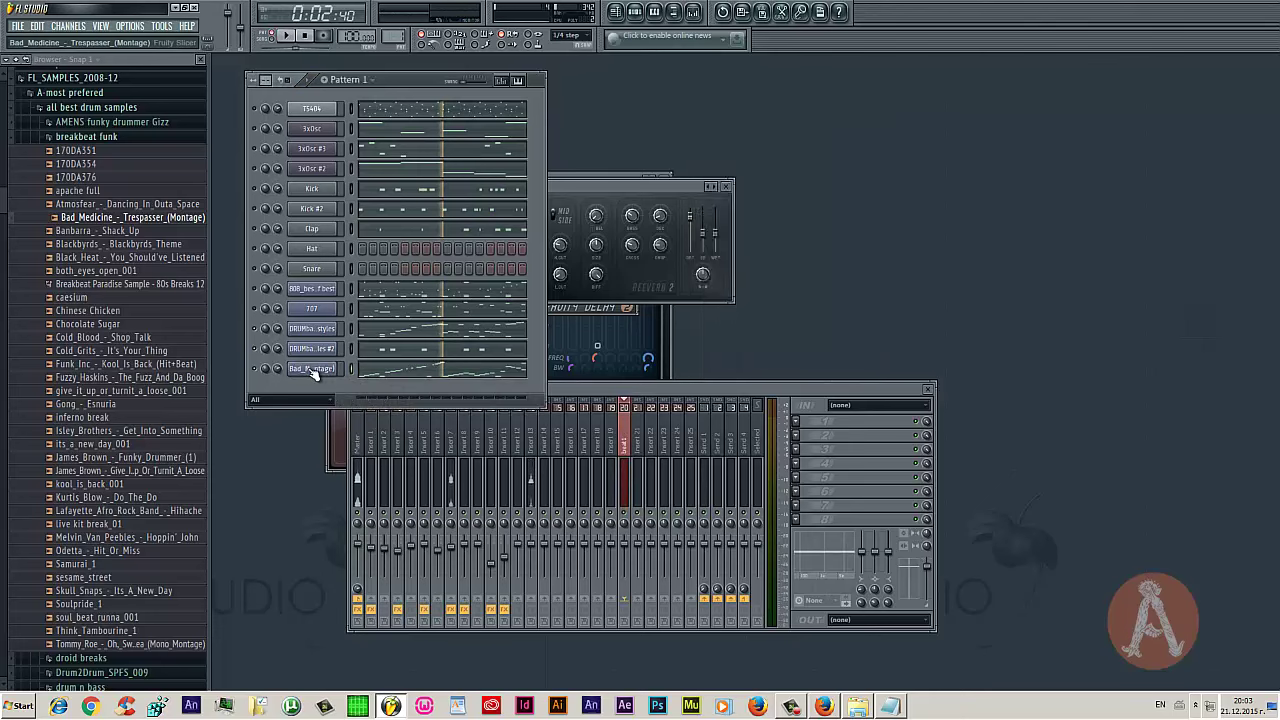
click(312, 370)
right_click(631, 601)
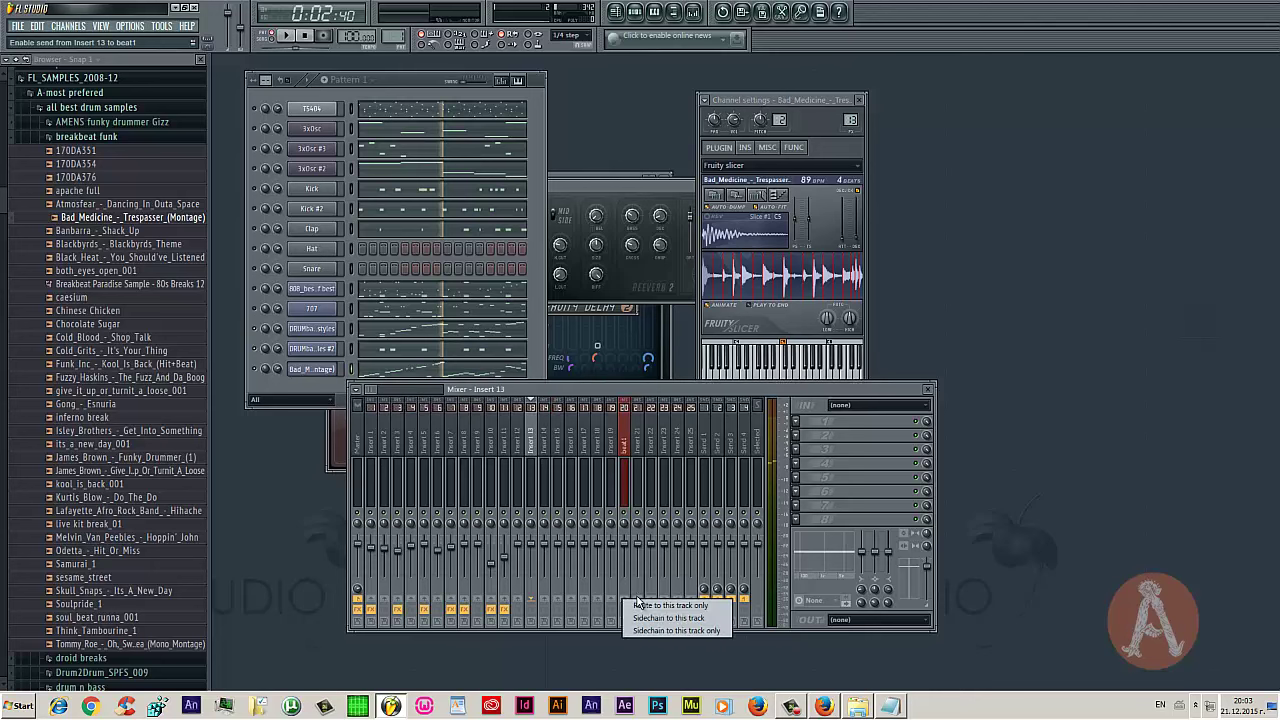
click(310, 350)
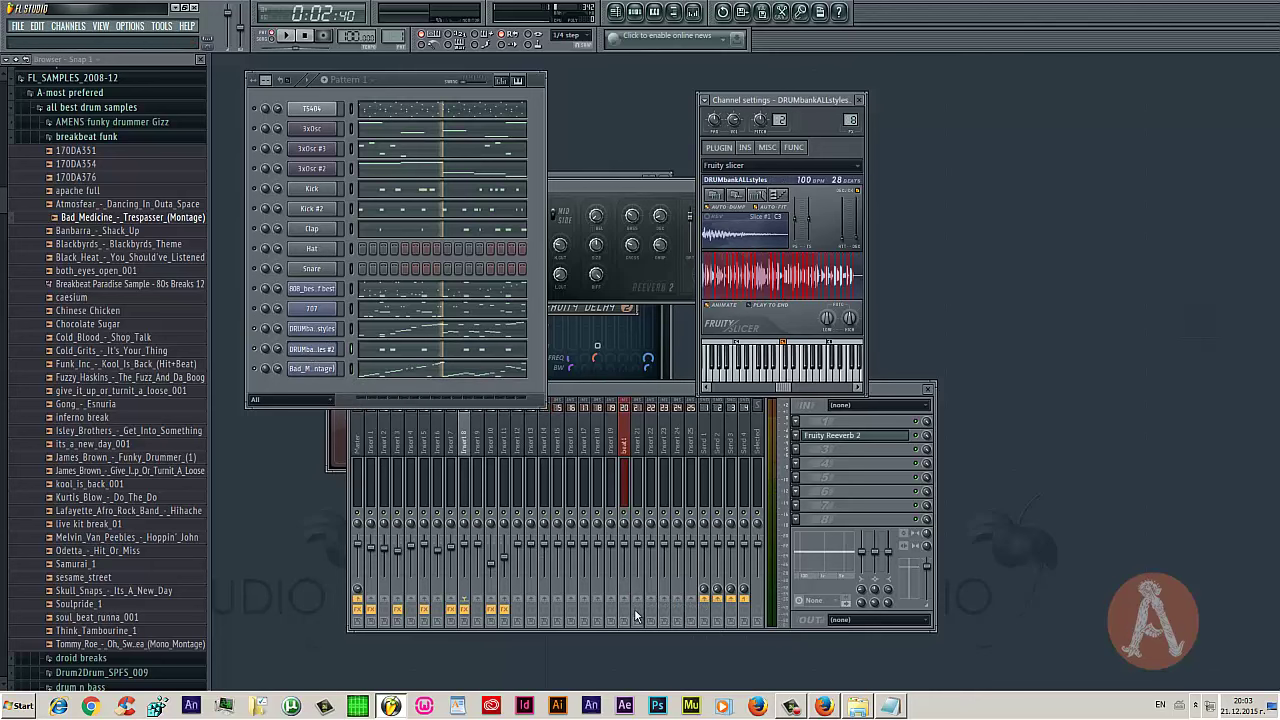
click(629, 601)
click(320, 330)
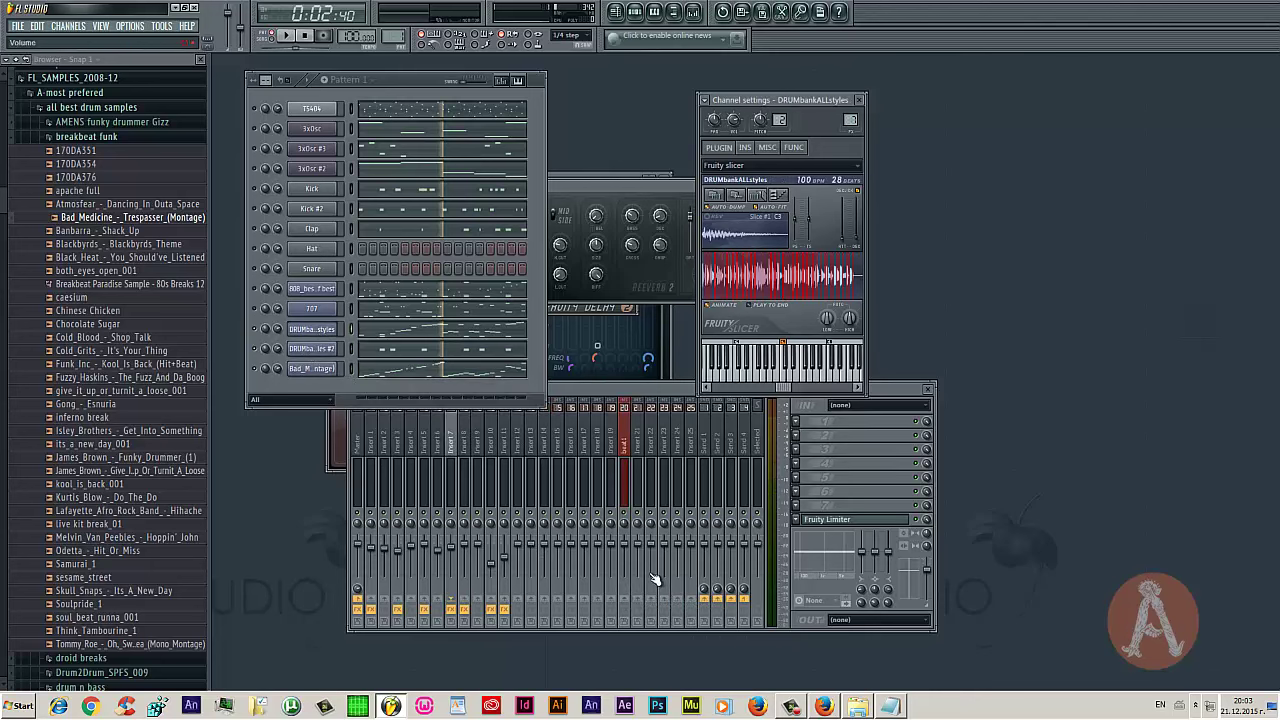
right_click(630, 607)
click(313, 311)
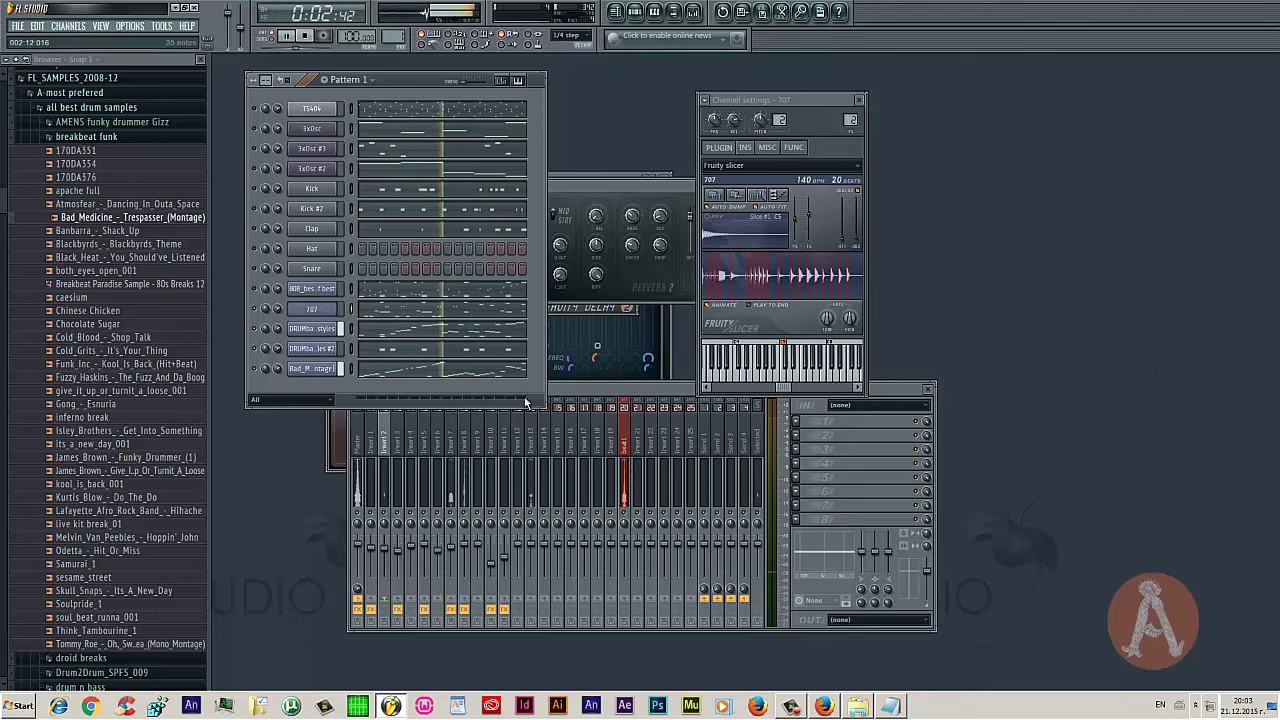
Add a Fruity Limiter in effect slot 8 of the beat1 mixer track
click(632, 461)
click(800, 525)
mouse_move(812, 442)
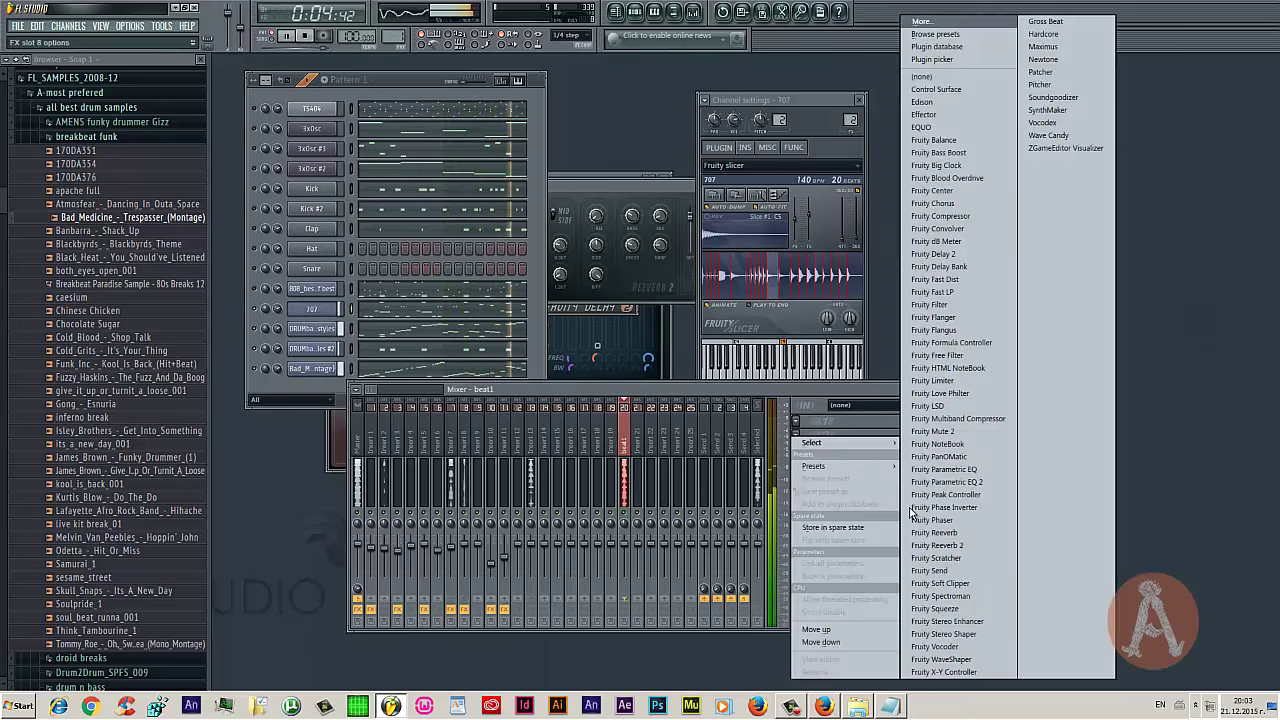
click(976, 387)
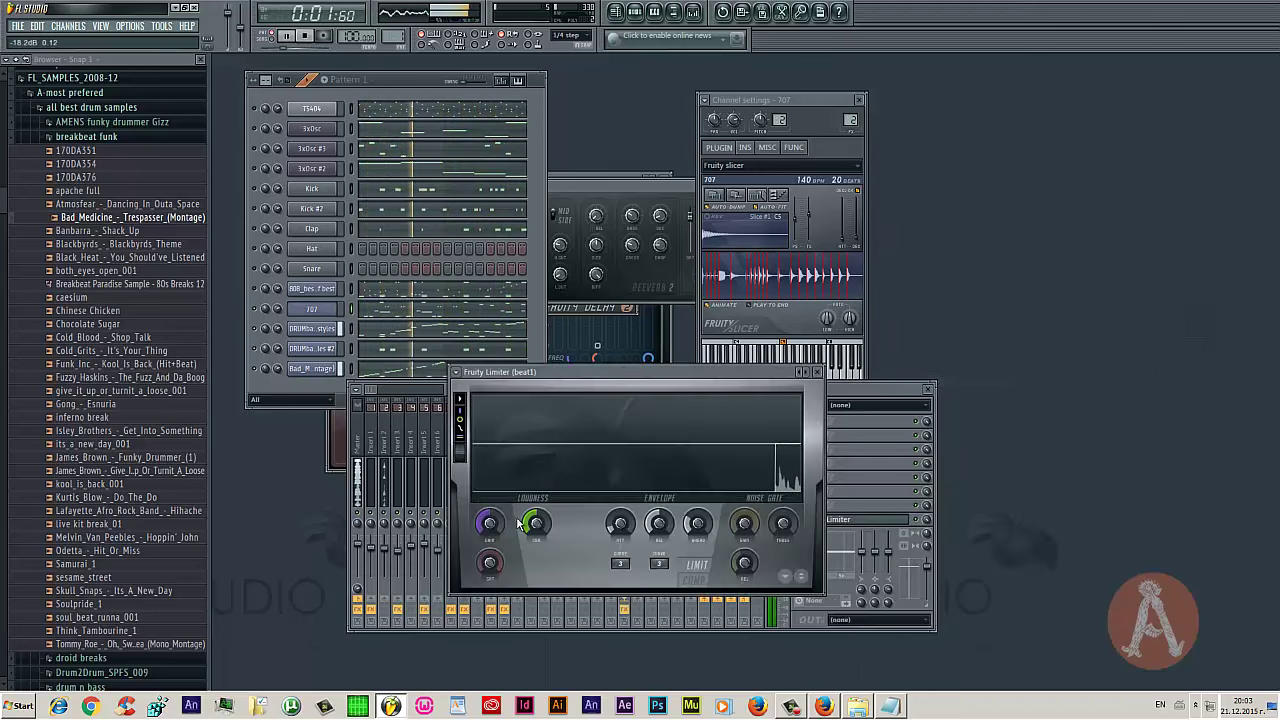
Set the limiter's gain to about 3.9 dB and its ceiling to about -1.3 dB, and close the limiter
drag(527, 535, 529, 568)
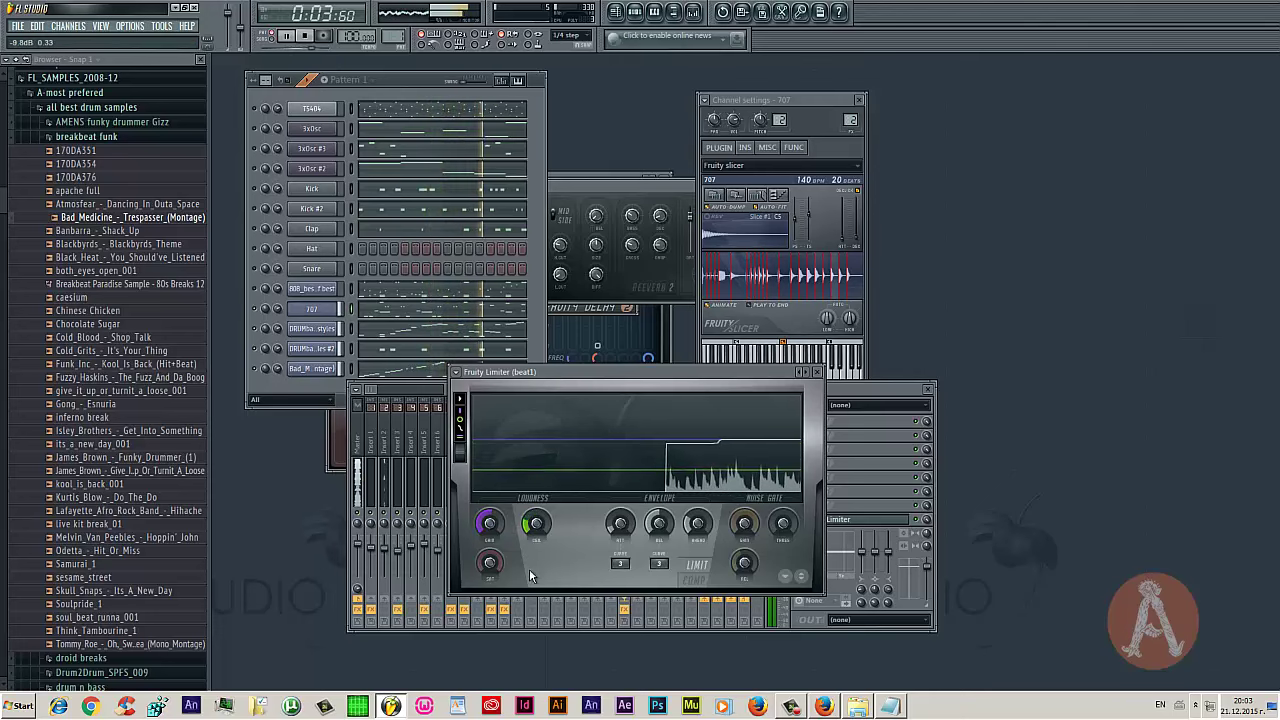
drag(490, 530, 503, 525)
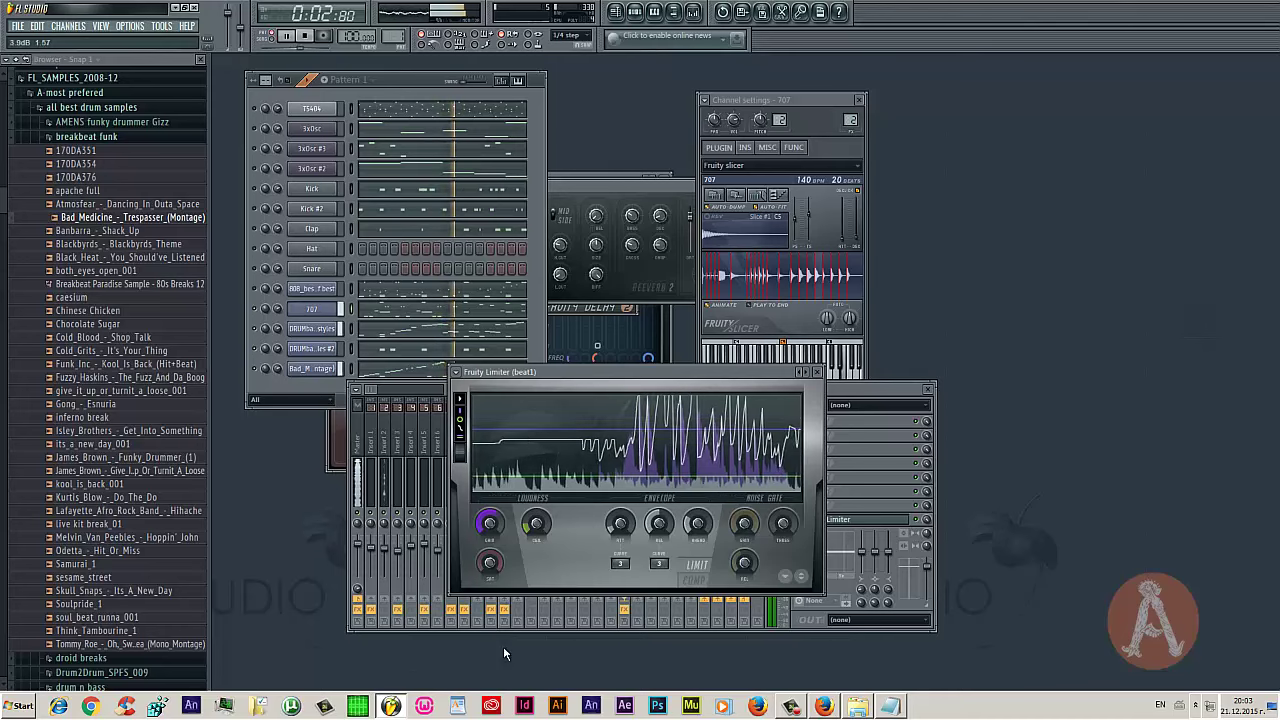
scroll(538, 528, up, 10)
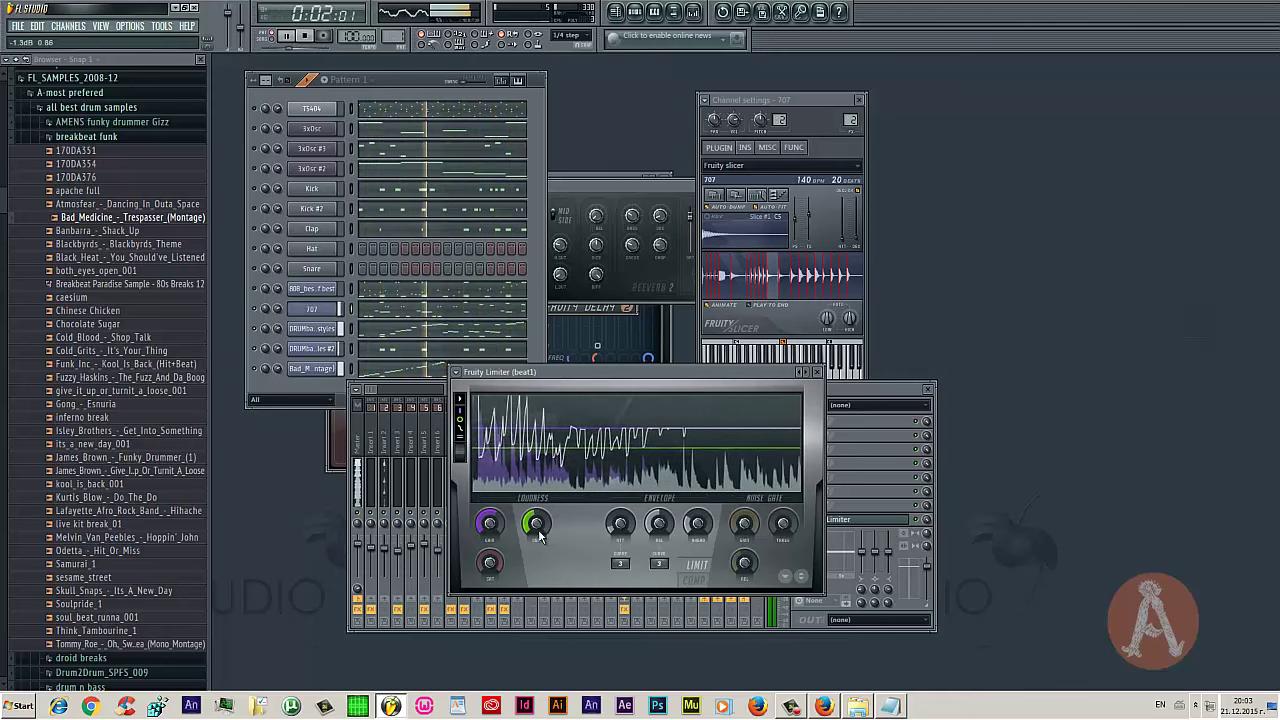
click(816, 372)
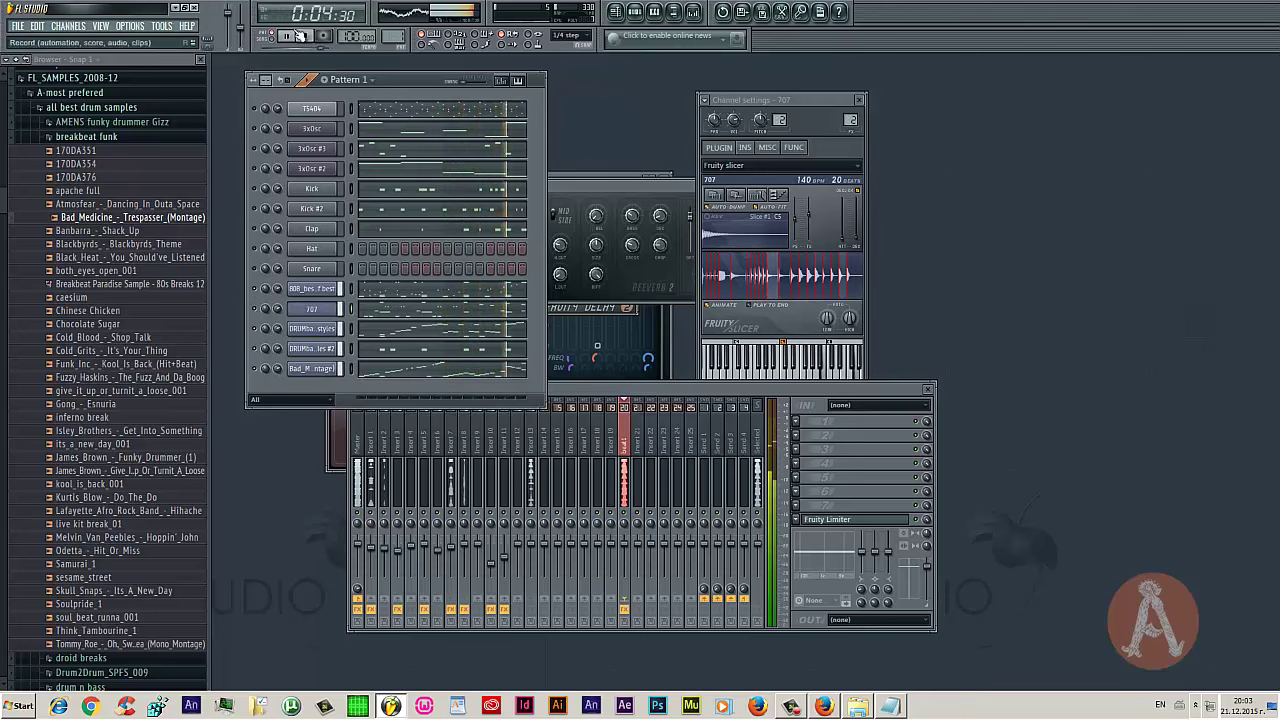
Open the 808_best of best notes, audition its Slice #10 to #12 sounds, and play the pattern
click(372, 291)
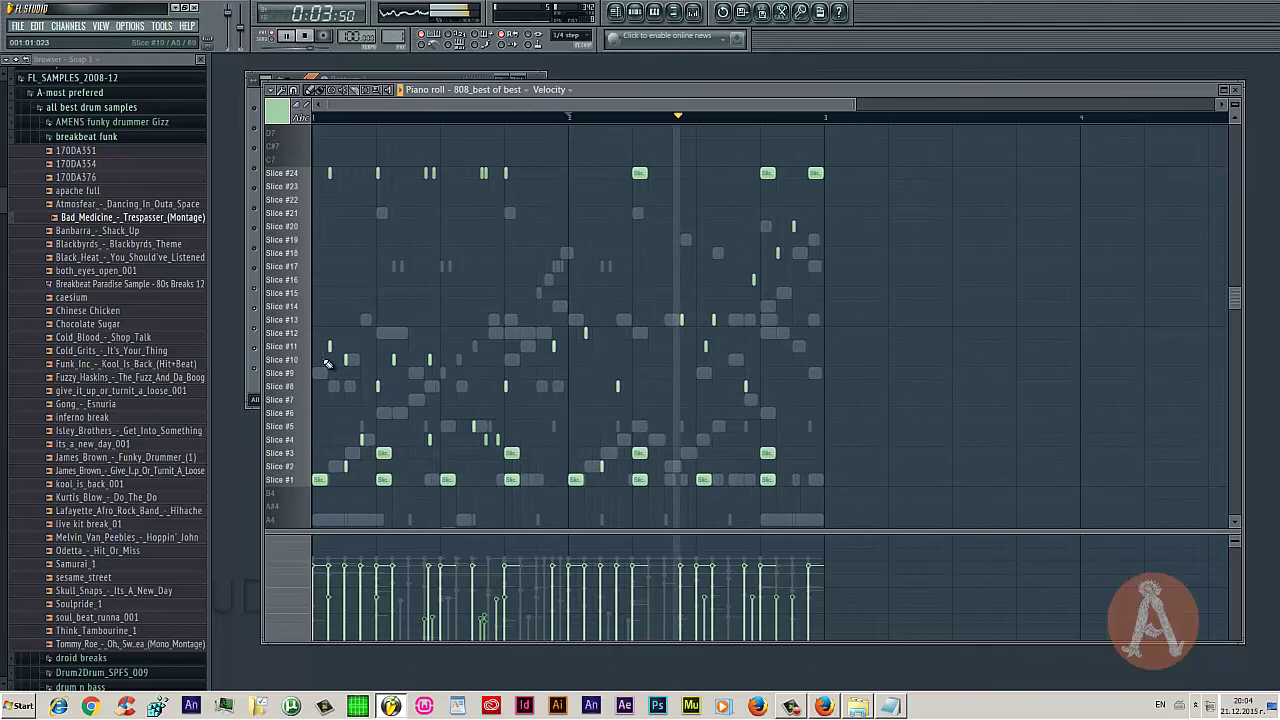
drag(295, 333, 305, 368)
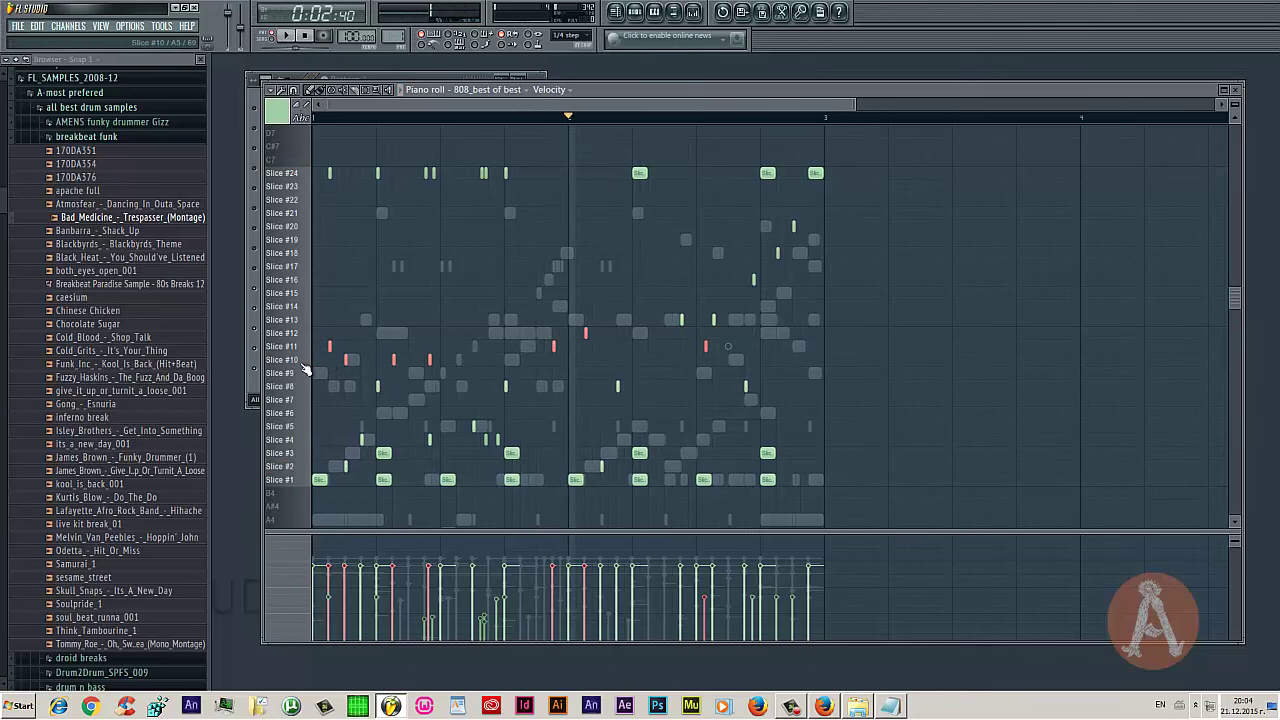
key(space)
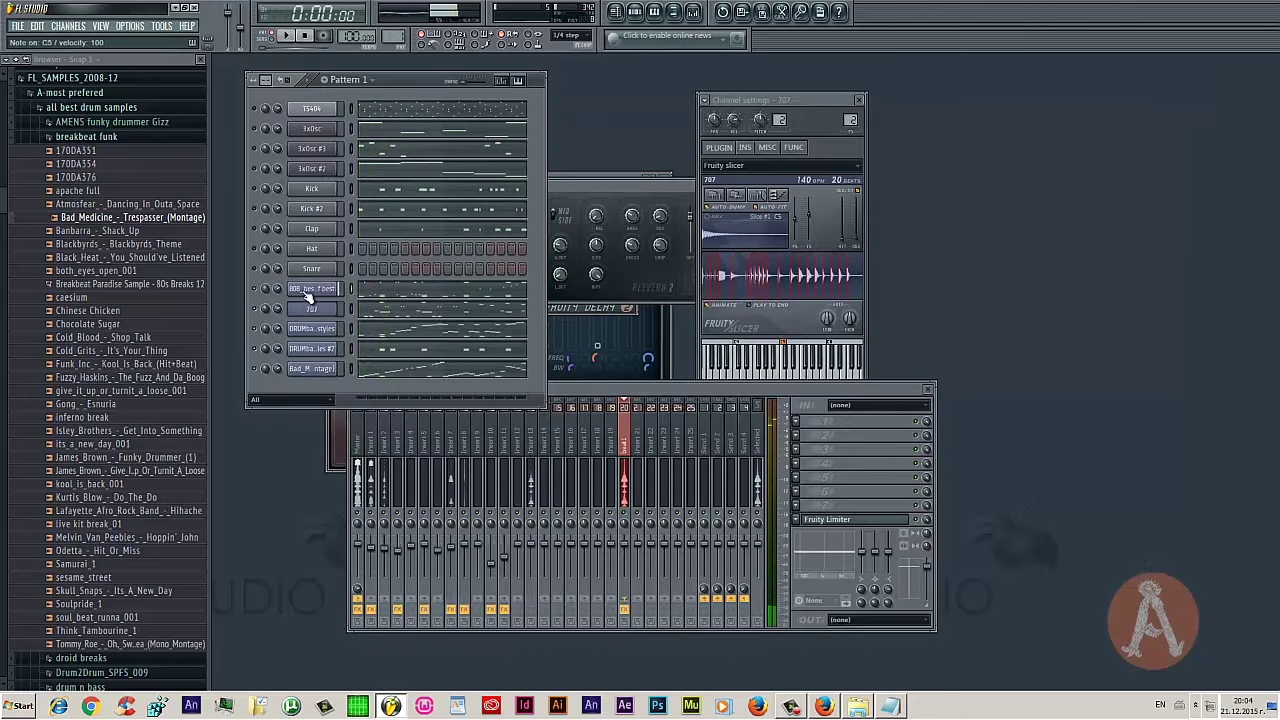
Delete the 808_best of best, Kick #2 and Clap channels from Pattern 1
right_click(309, 290)
click(358, 451)
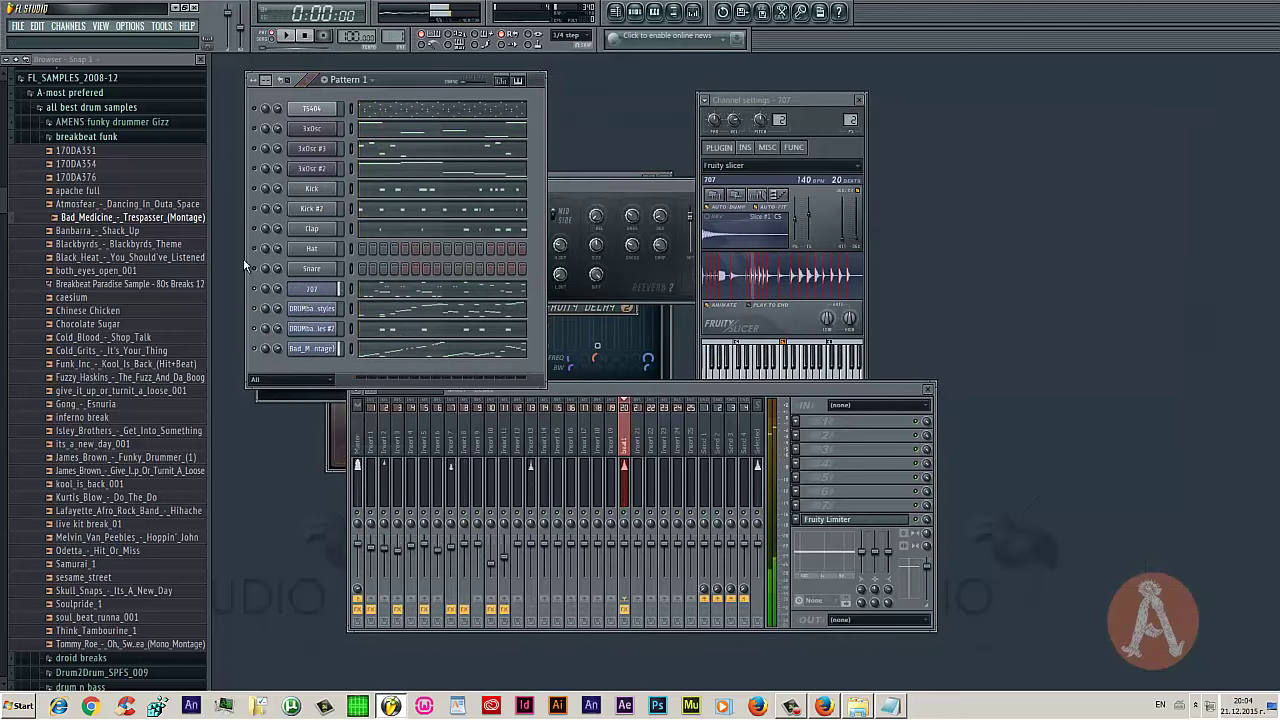
right_click(335, 207)
click(362, 384)
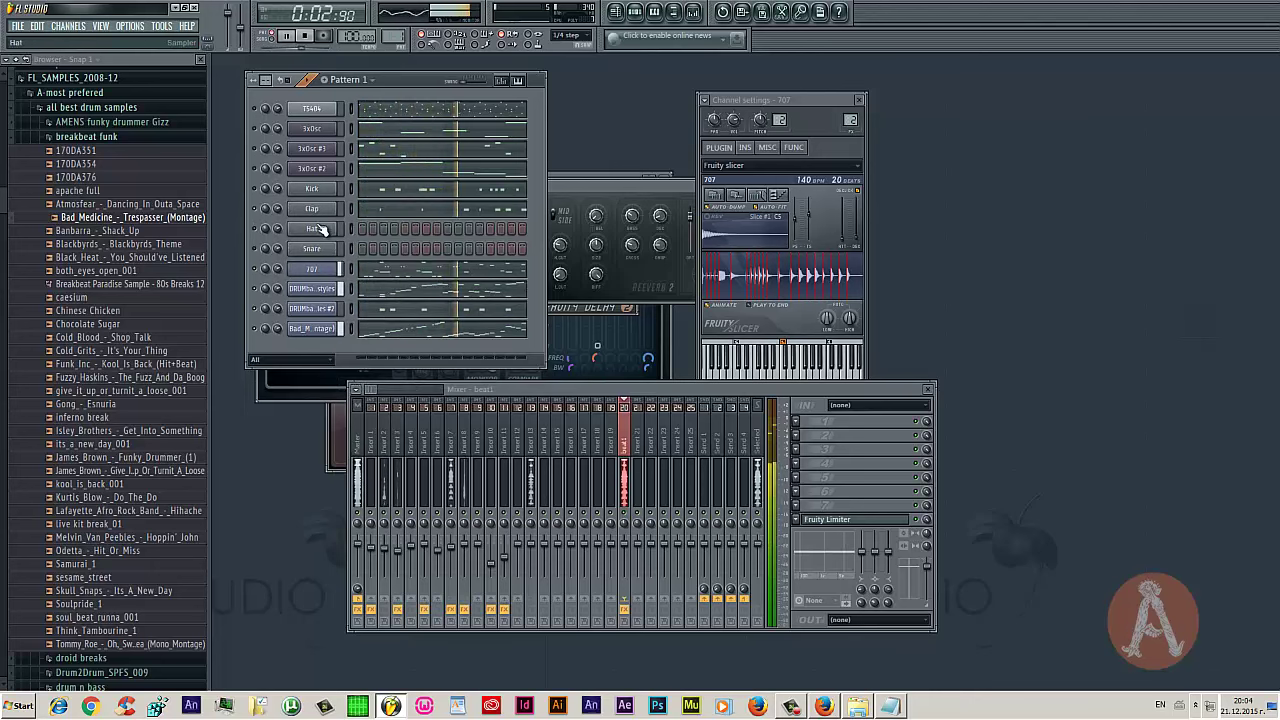
right_click(335, 207)
click(360, 384)
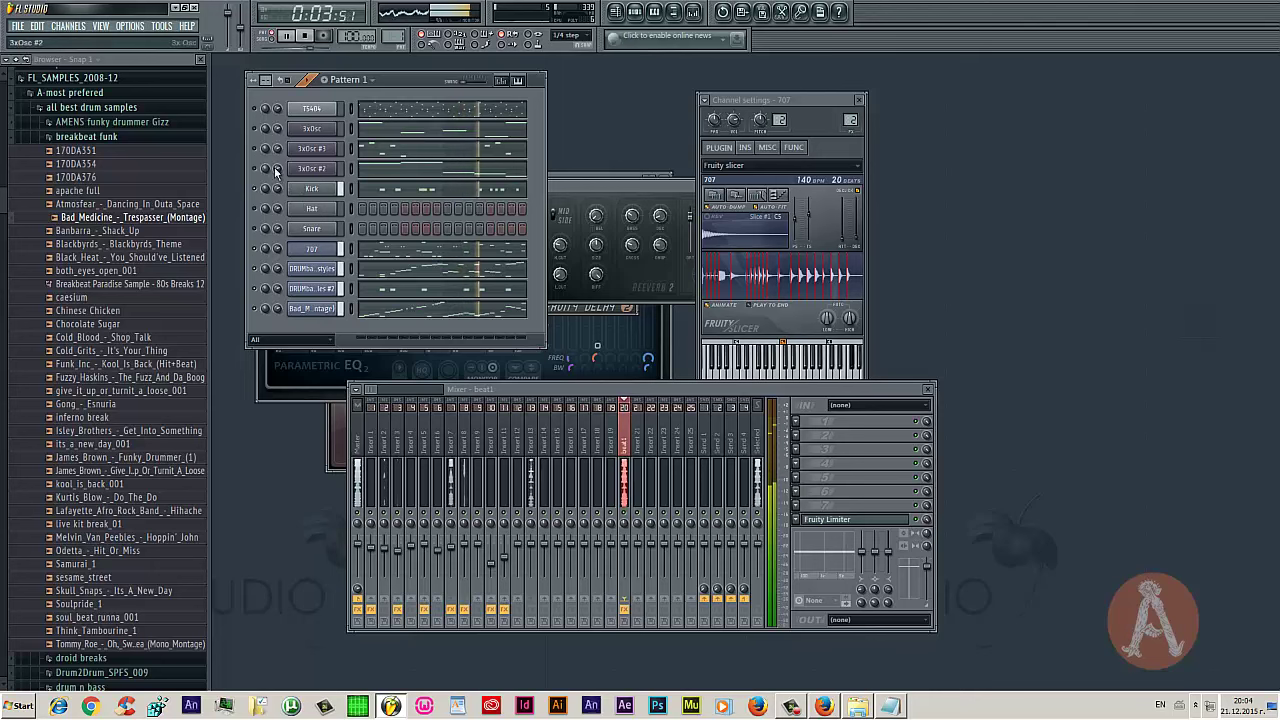
Route the Kick channel's mixer track, Insert 3, to the beat1 track
click(312, 188)
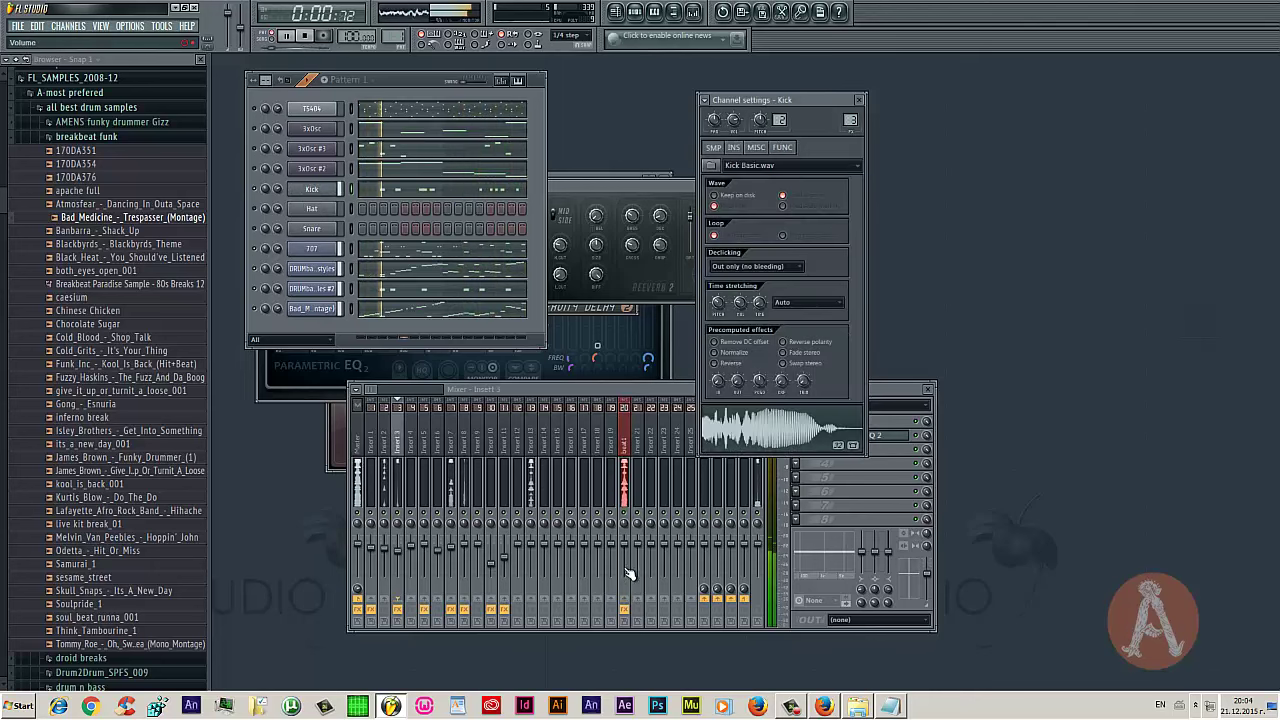
click(625, 607)
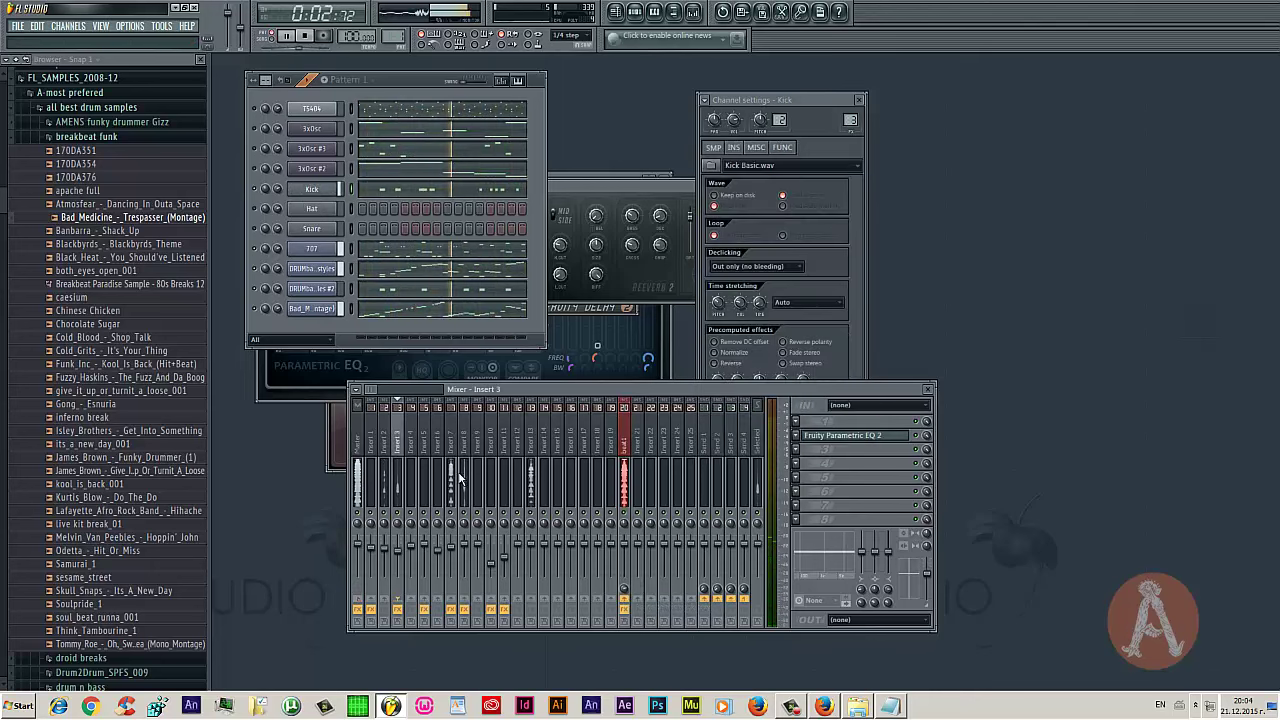
Set the 3xOsc #2 channel's mixer track, Insert 6, to about -3.1 dB while the pattern plays
click(266, 176)
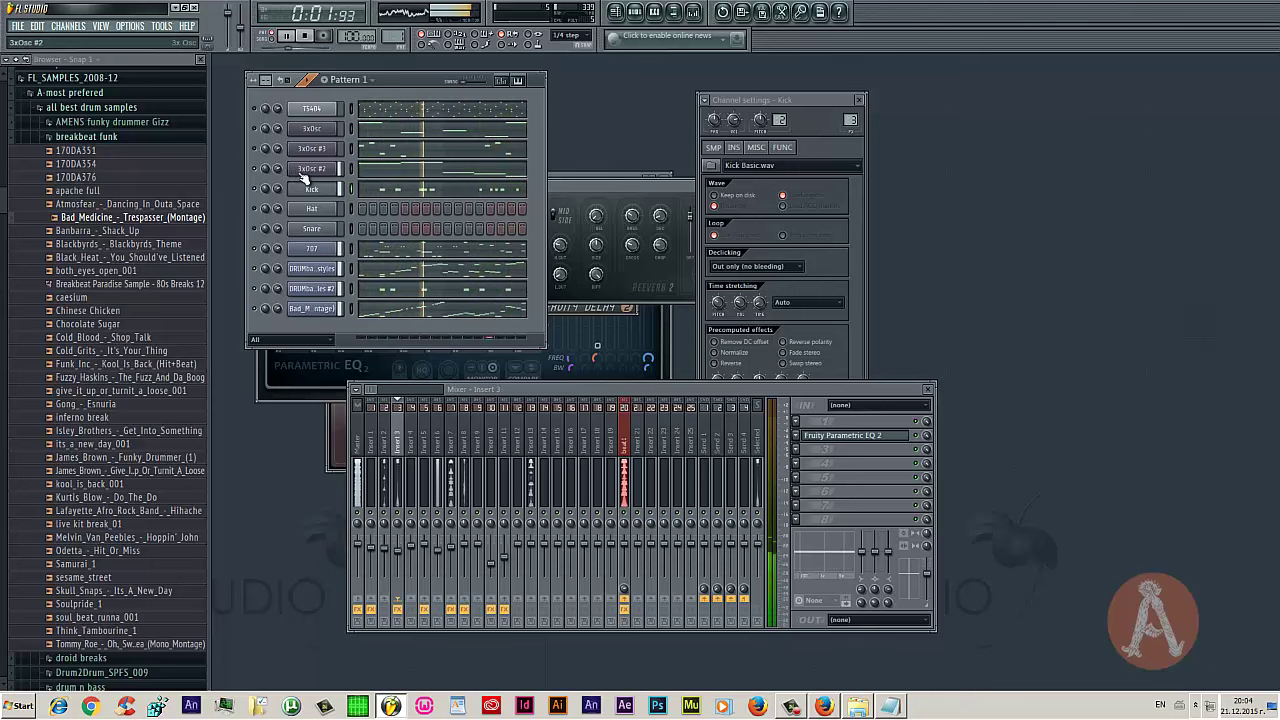
click(303, 170)
right_click(447, 559)
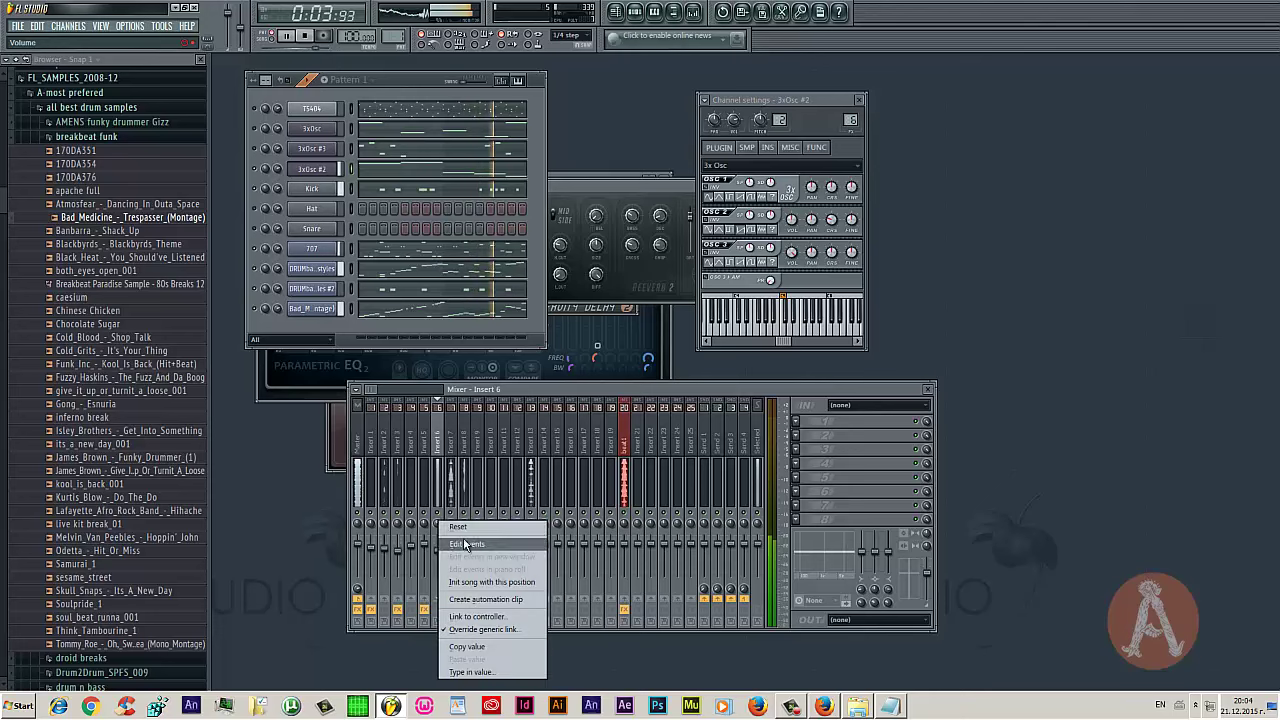
click(450, 542)
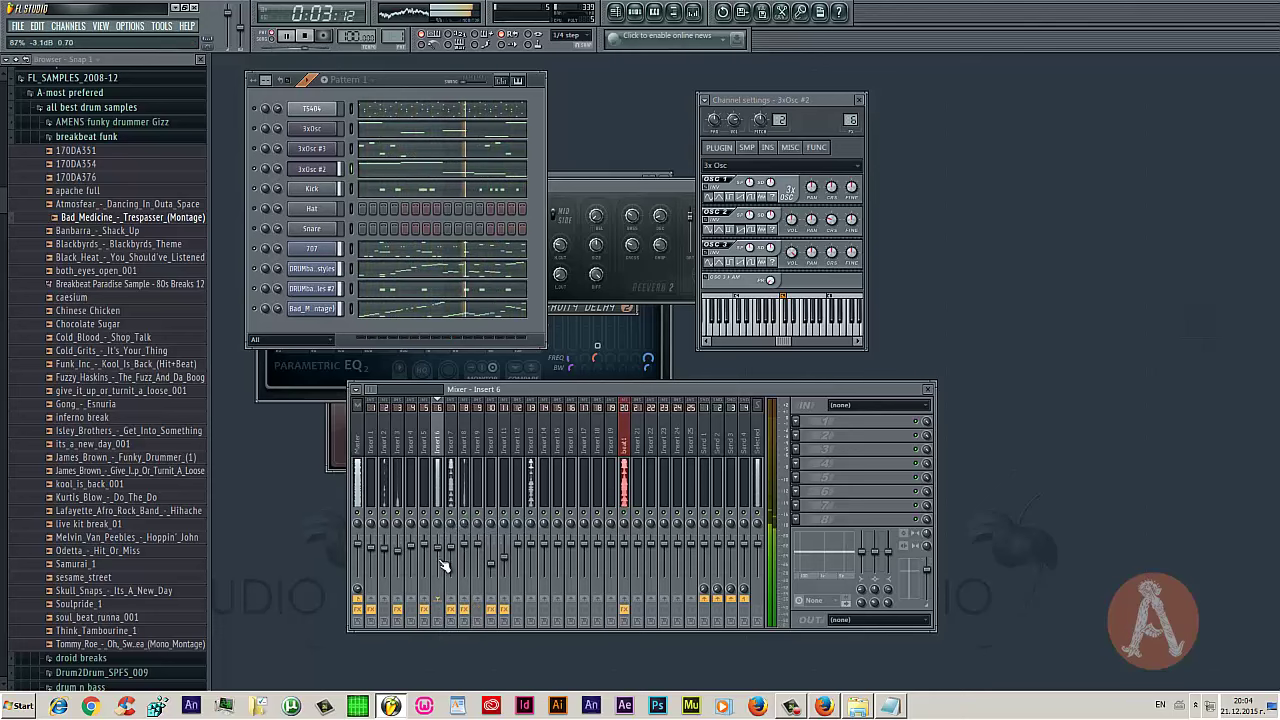
right_click(440, 545)
key(Escape)
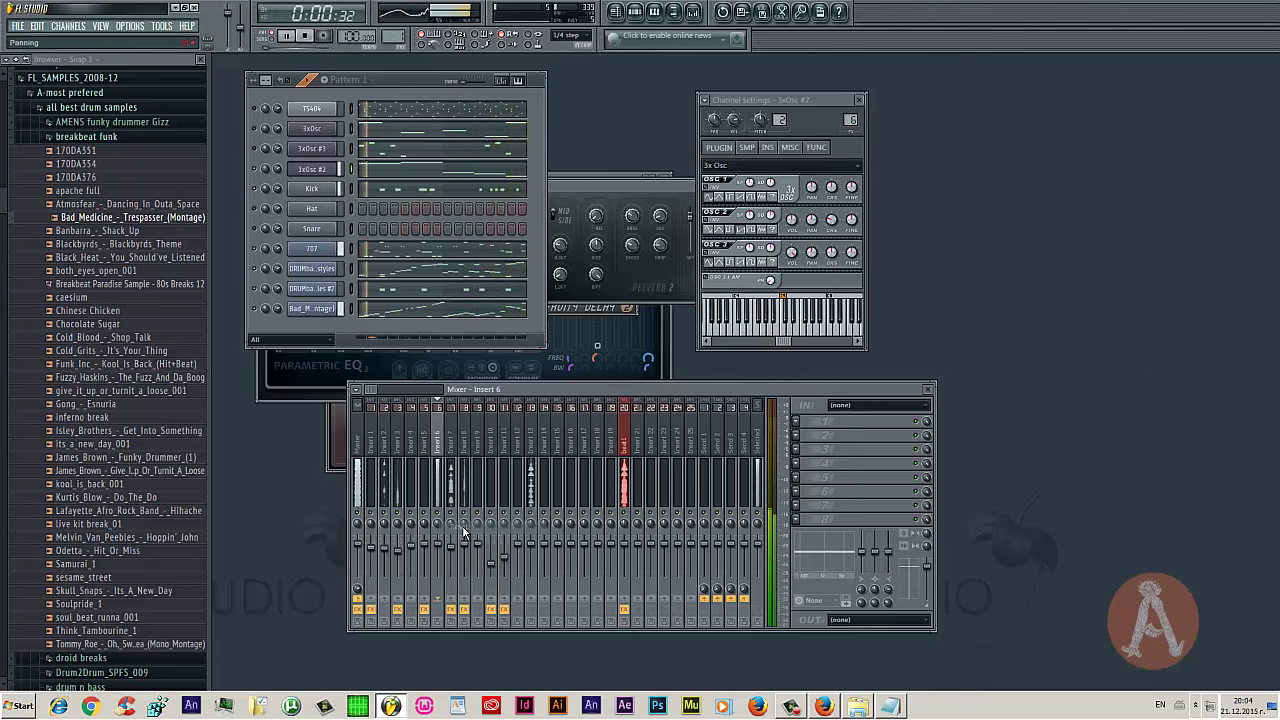
key(space)
key(space)
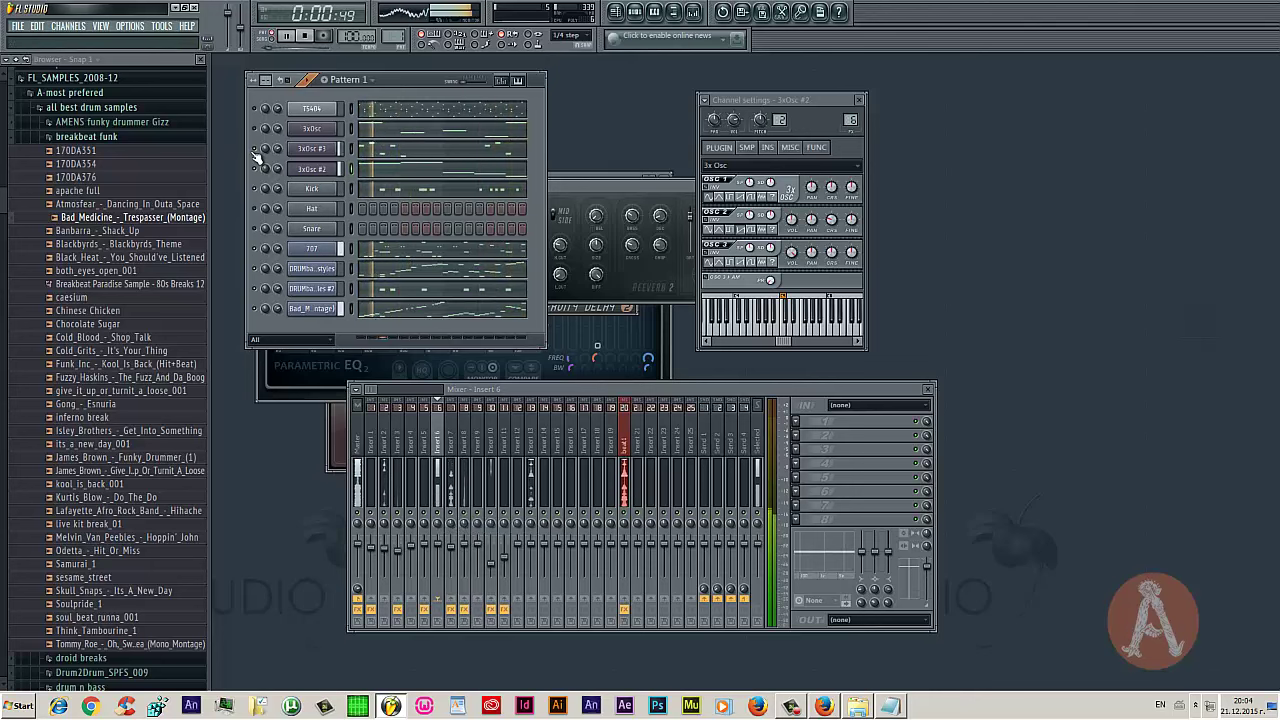
Set the 3xOsc #3 channel's track, Insert 10, to about -19.7 dB and the 3xOsc channel's track, Insert 5, to about -11.6 dB
click(306, 150)
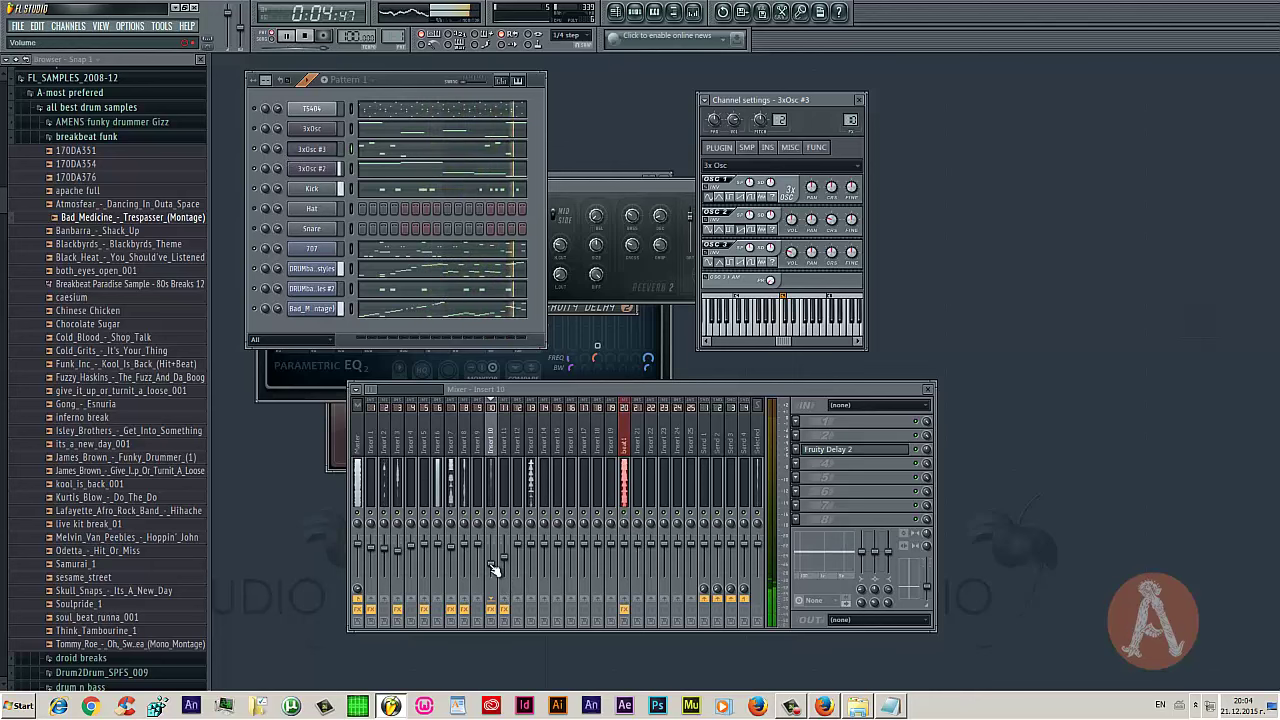
drag(494, 562, 494, 576)
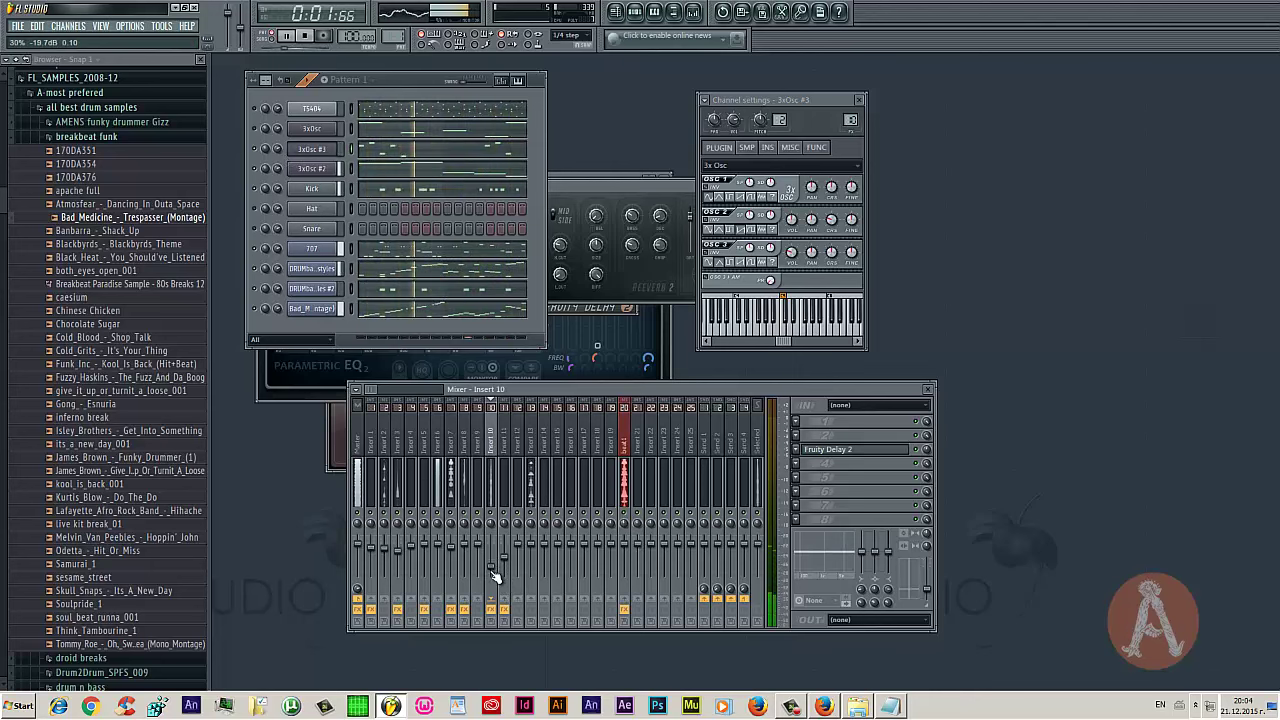
click(312, 128)
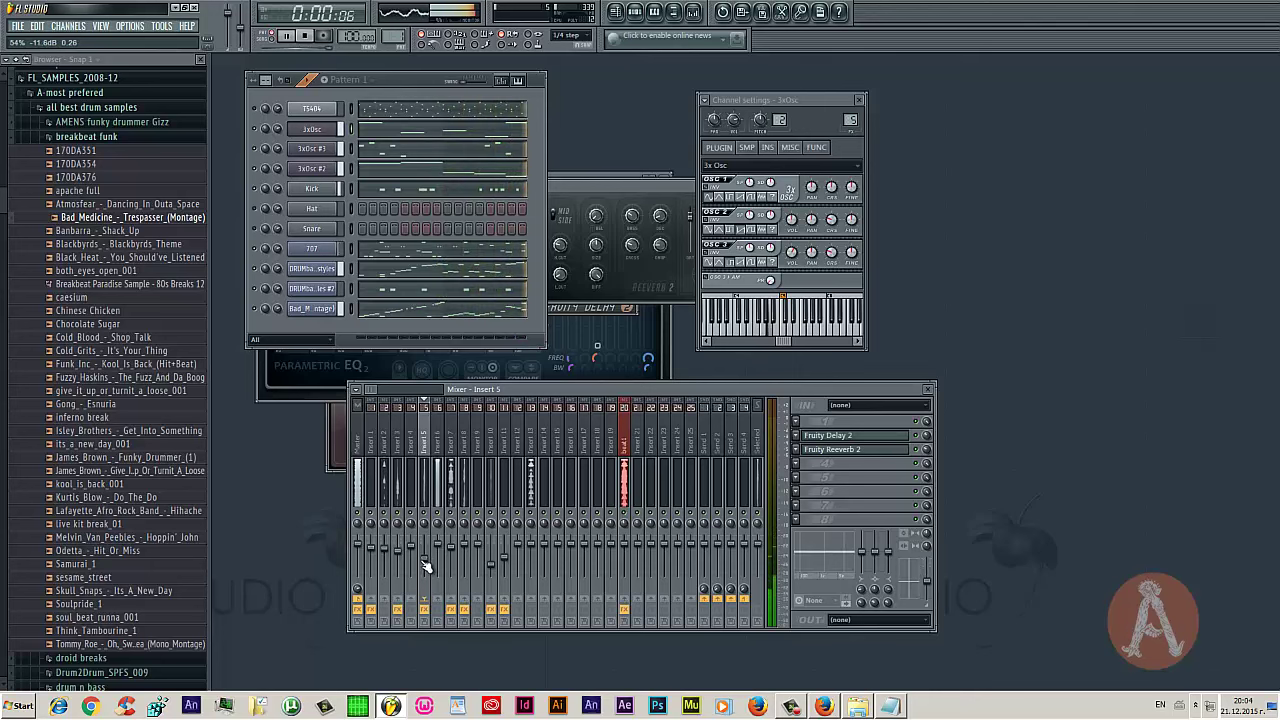
click(250, 109)
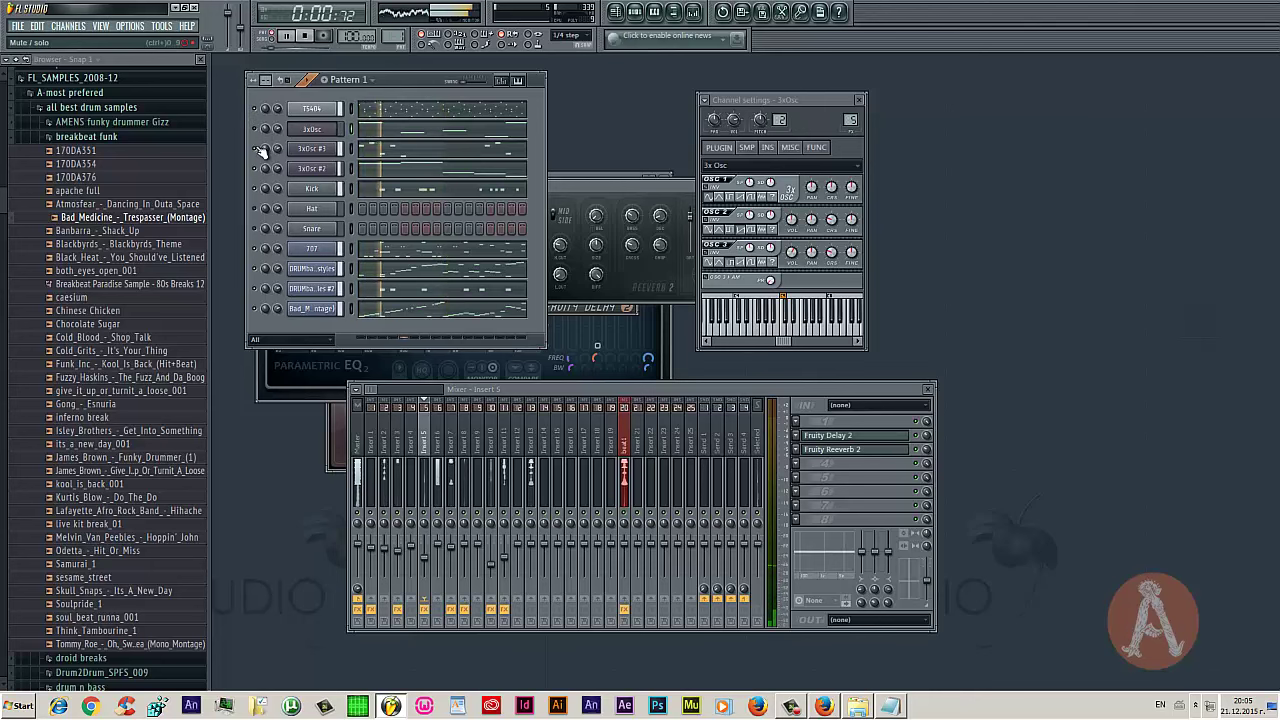
right_click(308, 129)
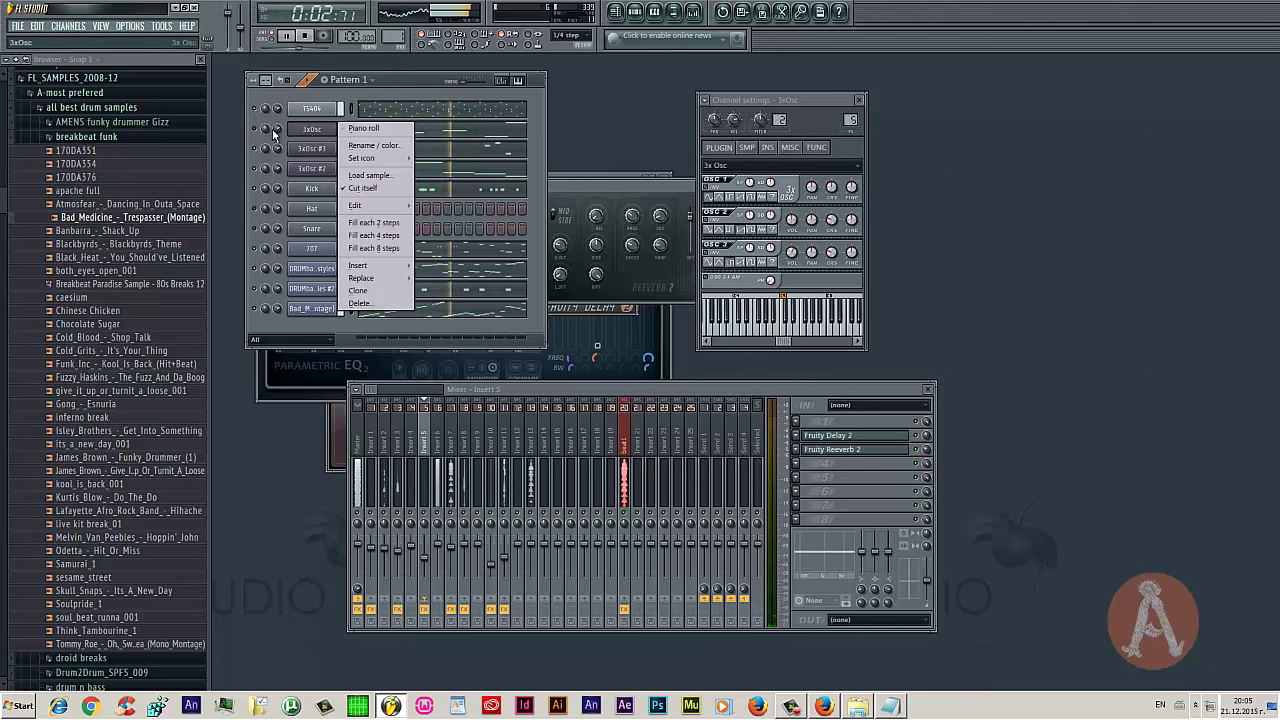
click(252, 138)
Reset the TS404 channel's track volume on Insert 11, and lower it to about -6.5 dB
click(320, 113)
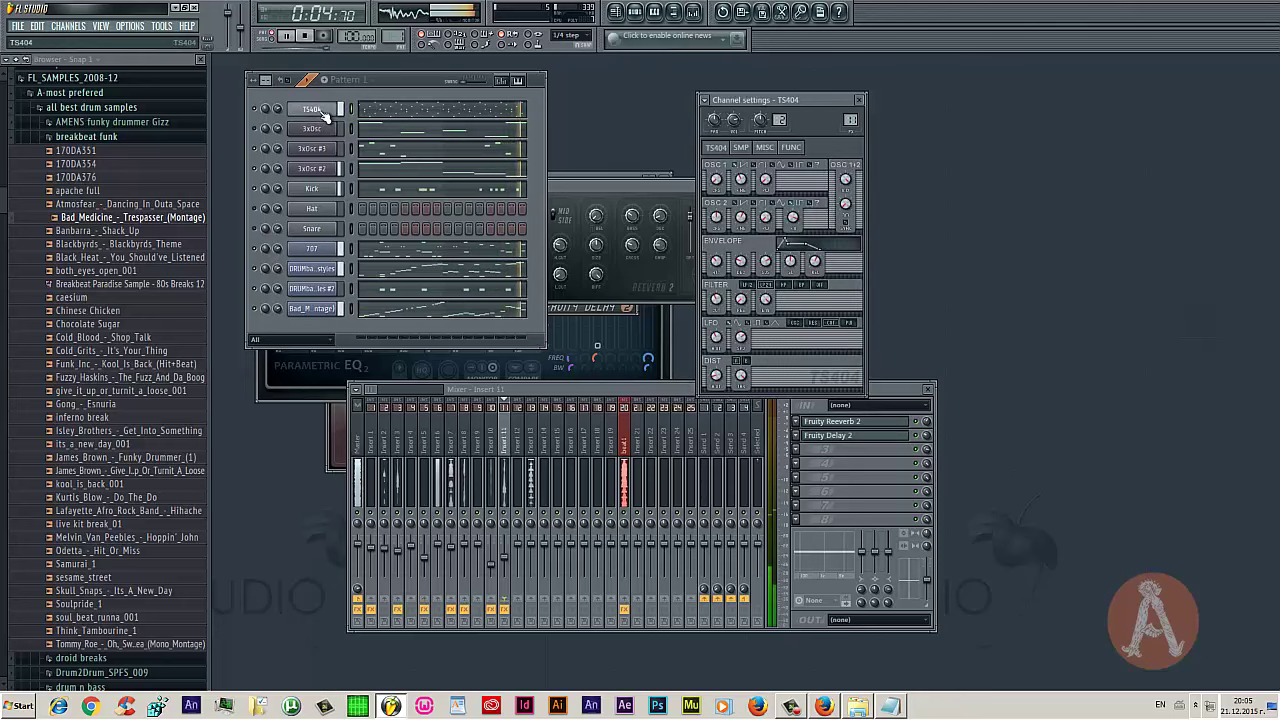
drag(508, 563, 508, 555)
right_click(508, 540)
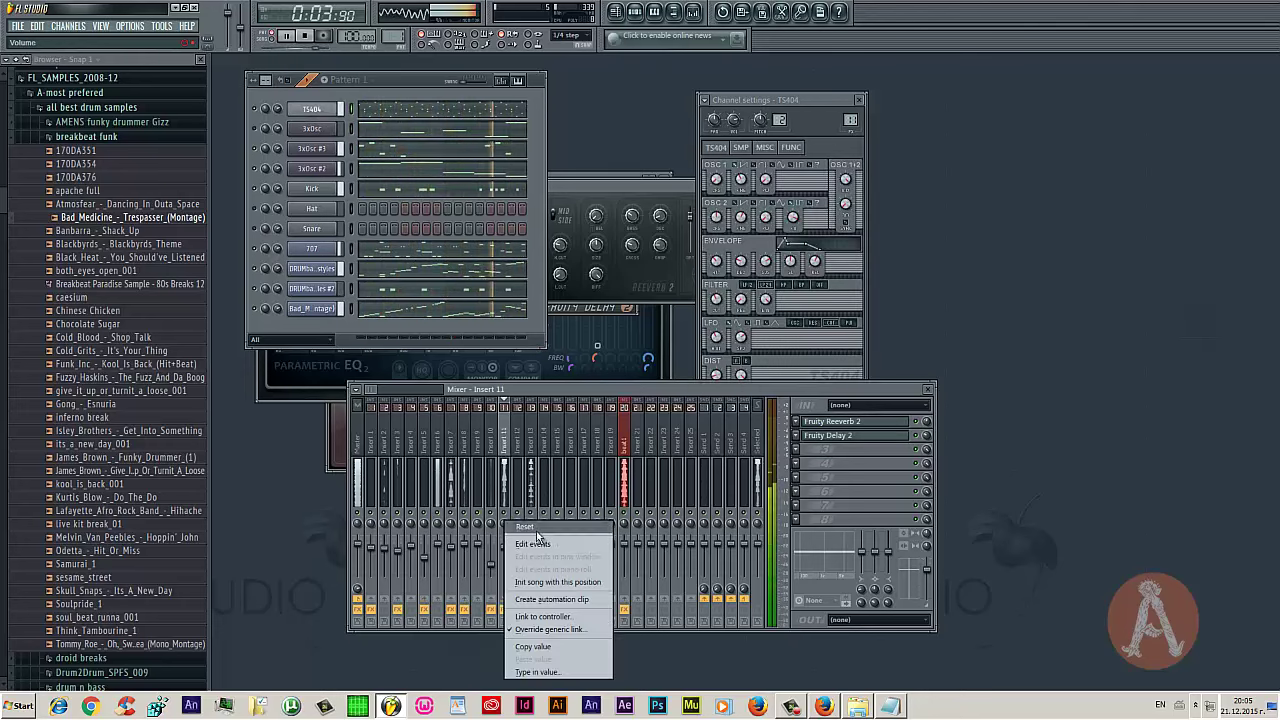
click(511, 549)
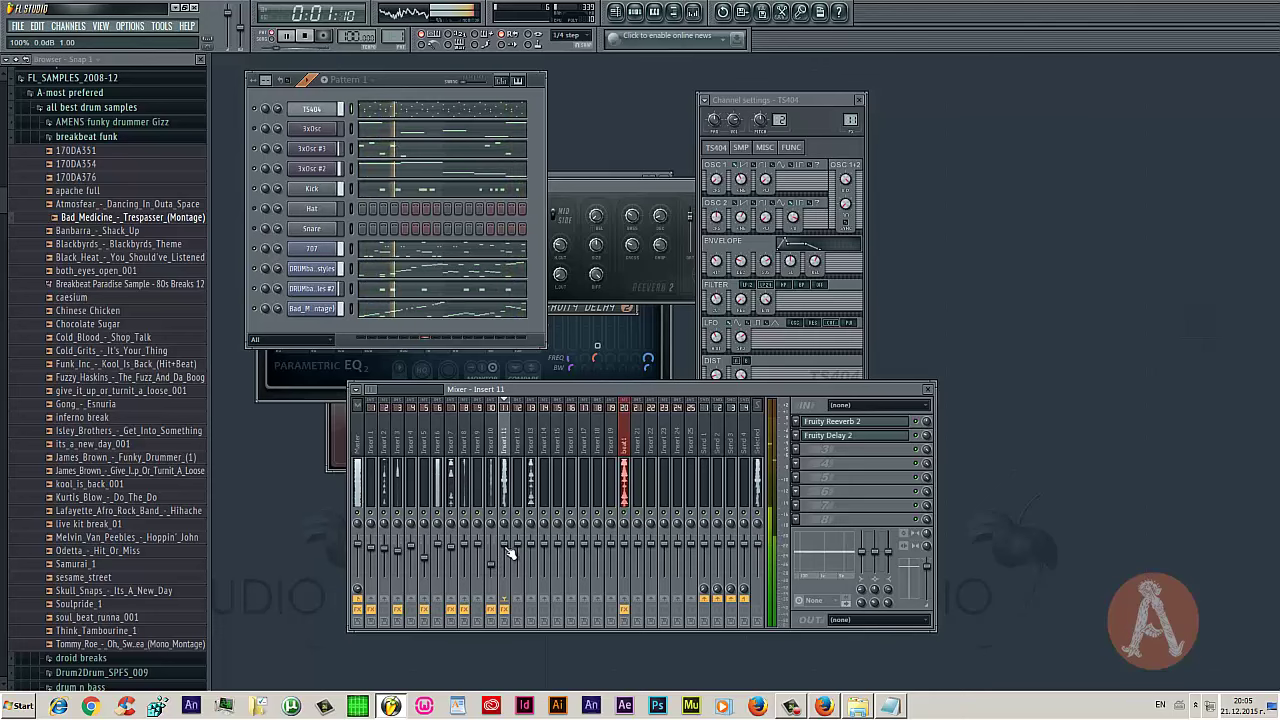
drag(508, 553, 507, 574)
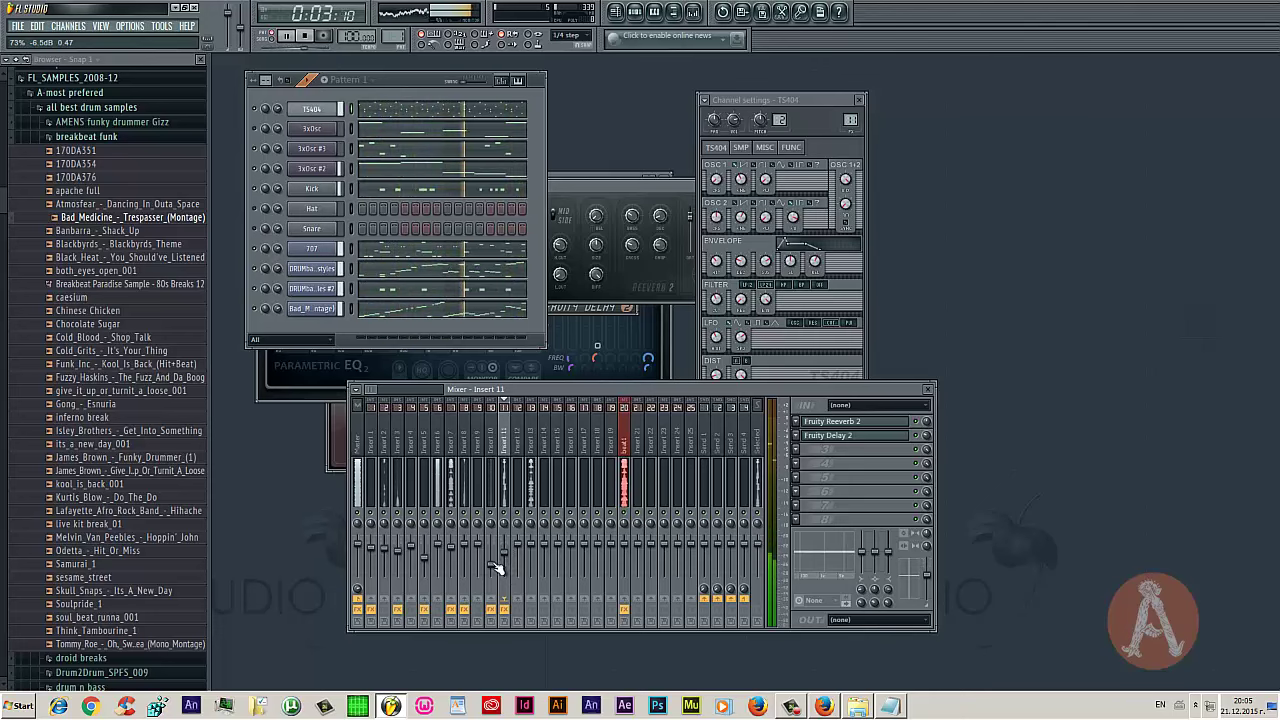
Set the beat1 track's volume to about -4.6 dB
drag(624, 540, 624, 571)
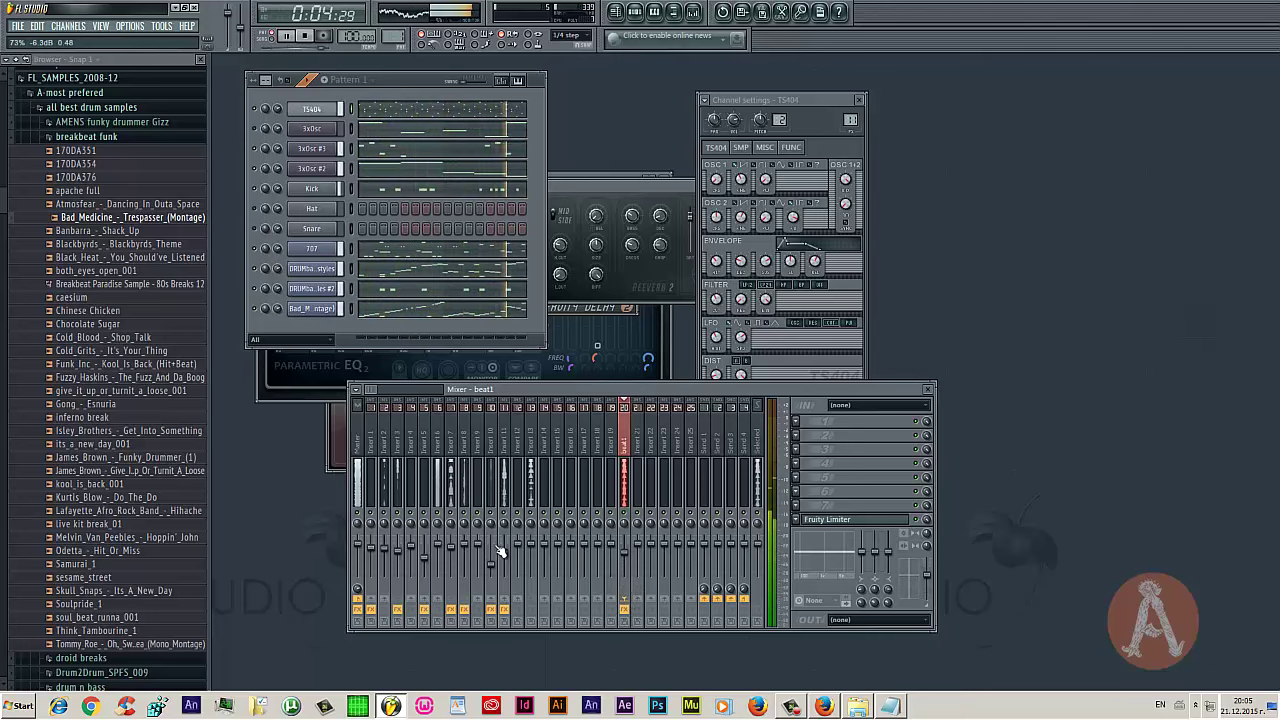
right_click(626, 522)
click(627, 538)
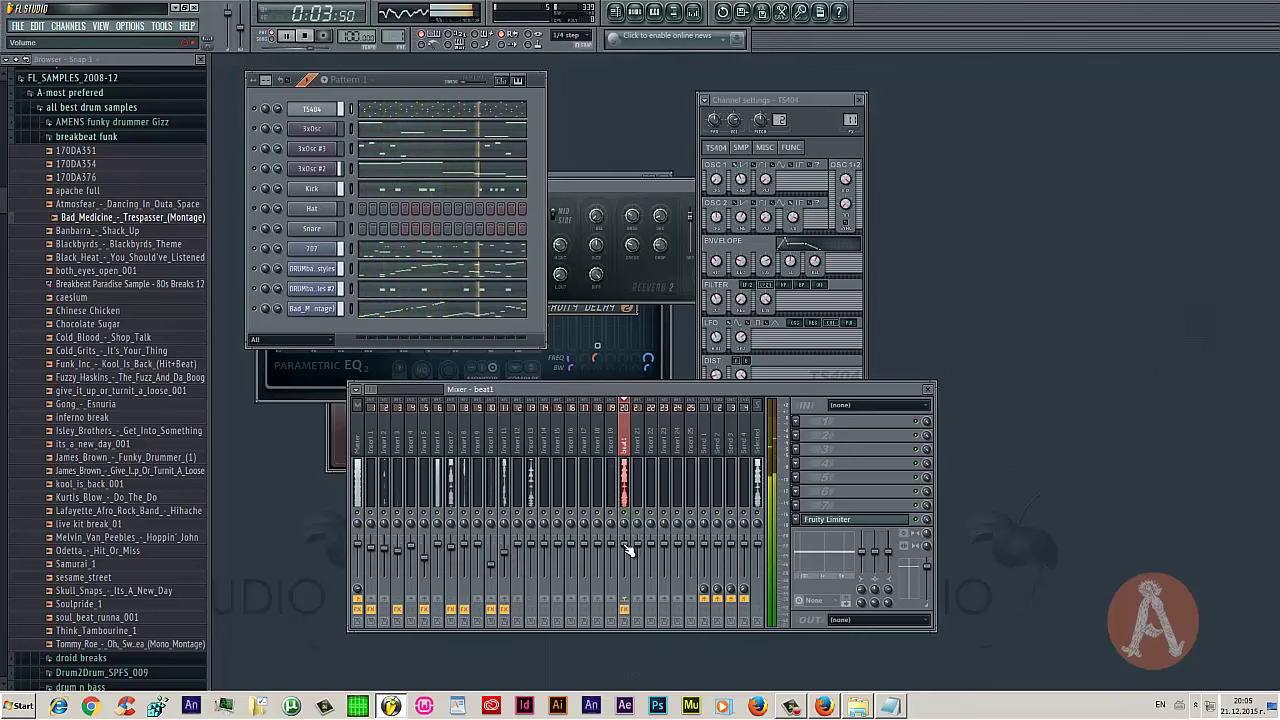
scroll(626, 563, down, 2)
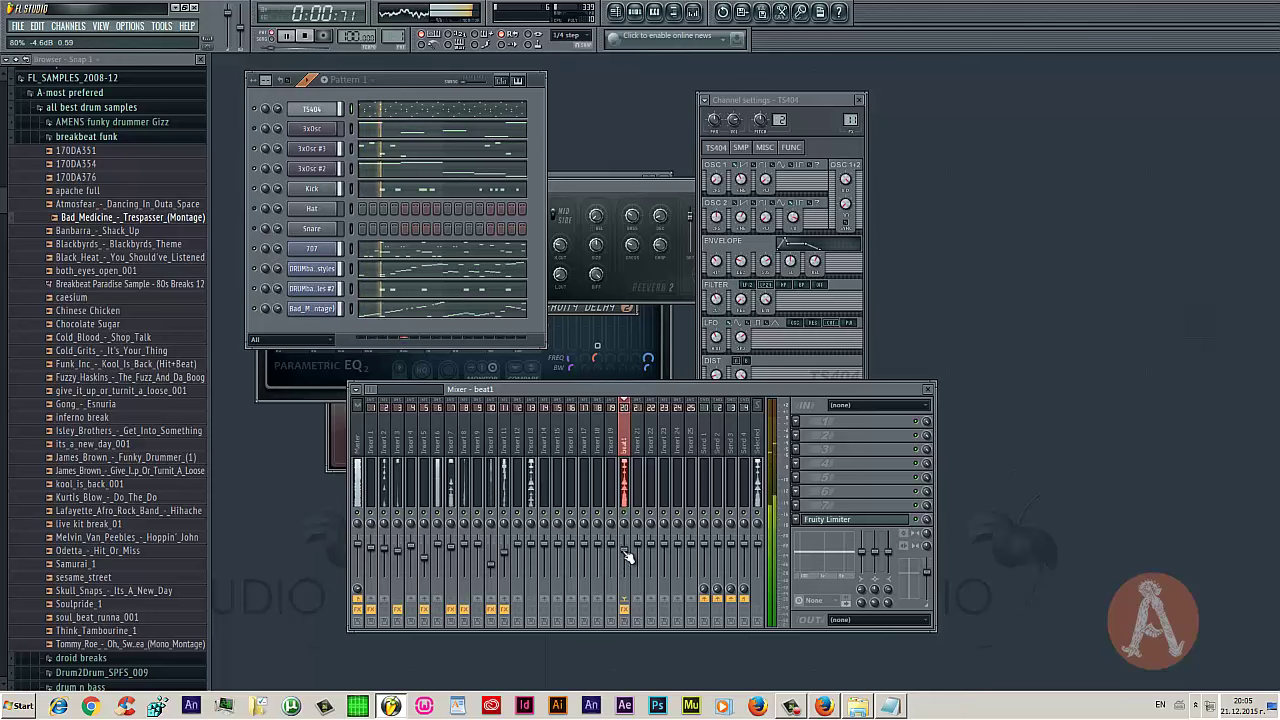
Lower the TS404 track, Insert 11, to about -9.0 dB, and stop the pattern's playback
click(510, 560)
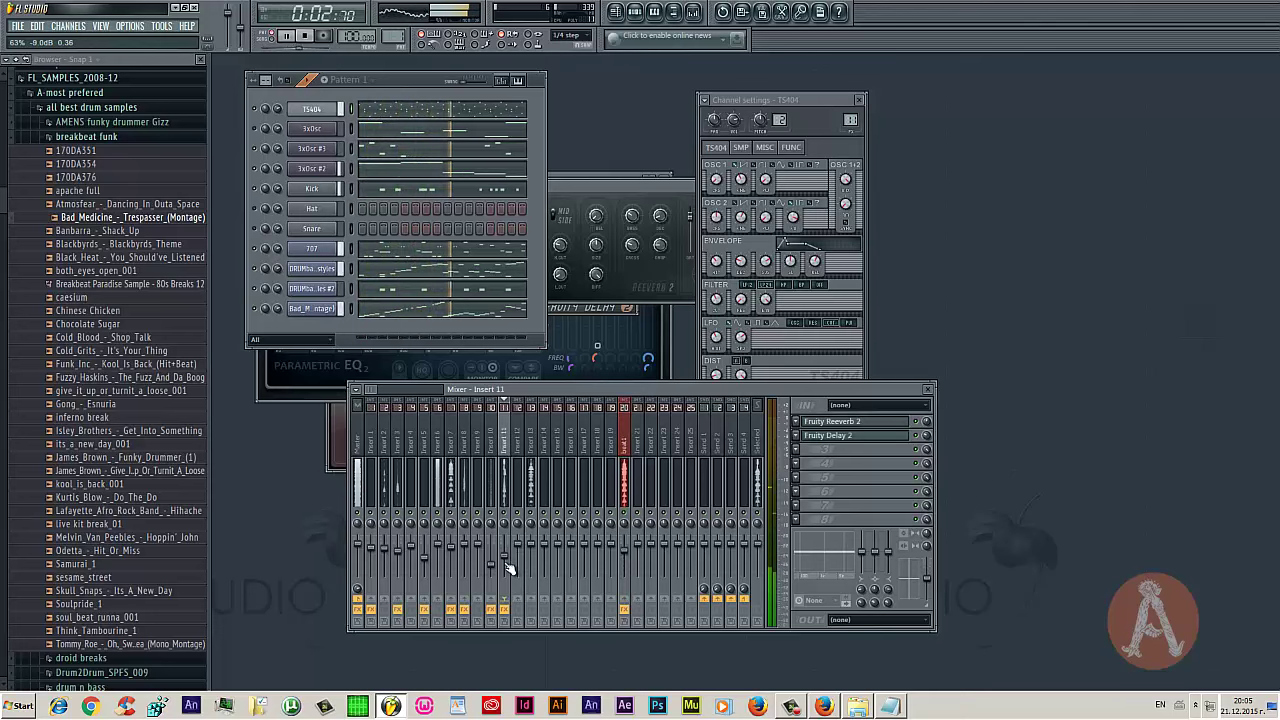
key(space)
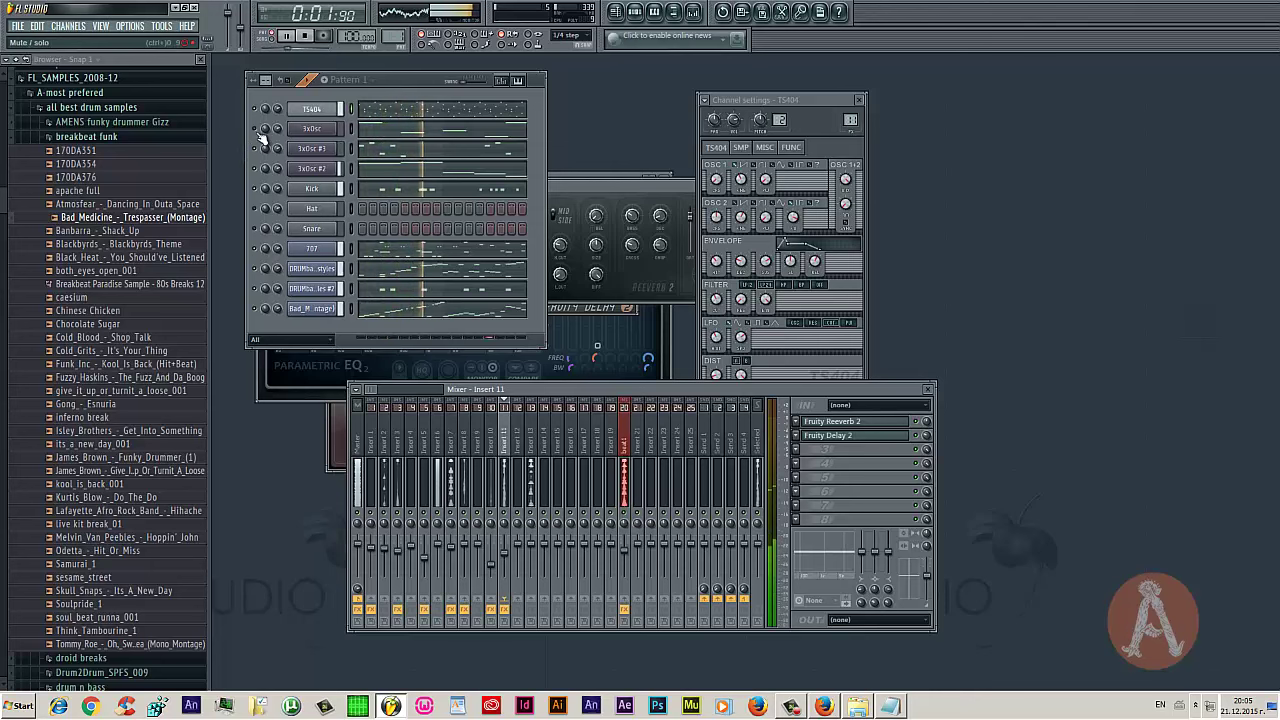
key(space)
drag(417, 80, 427, 85)
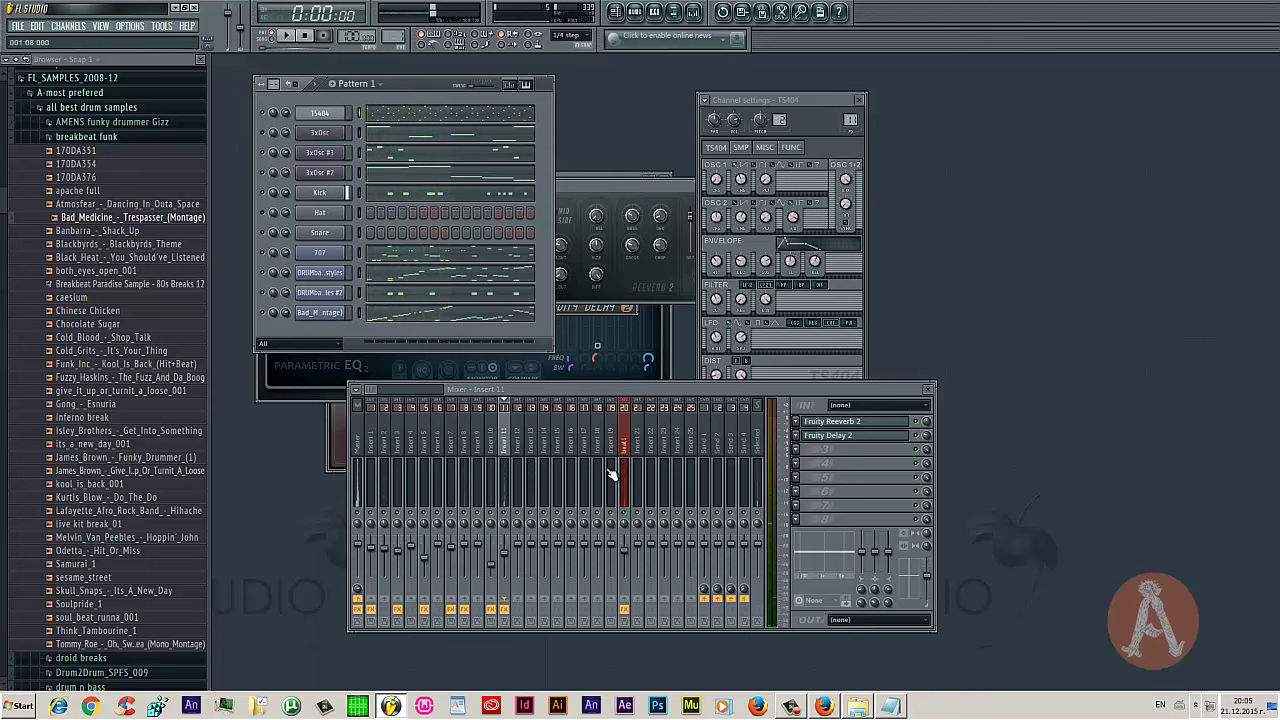
Switch to the Notepad file this is HOW TO.txt and replace its text with "HEADPHONES ON"
click(890, 706)
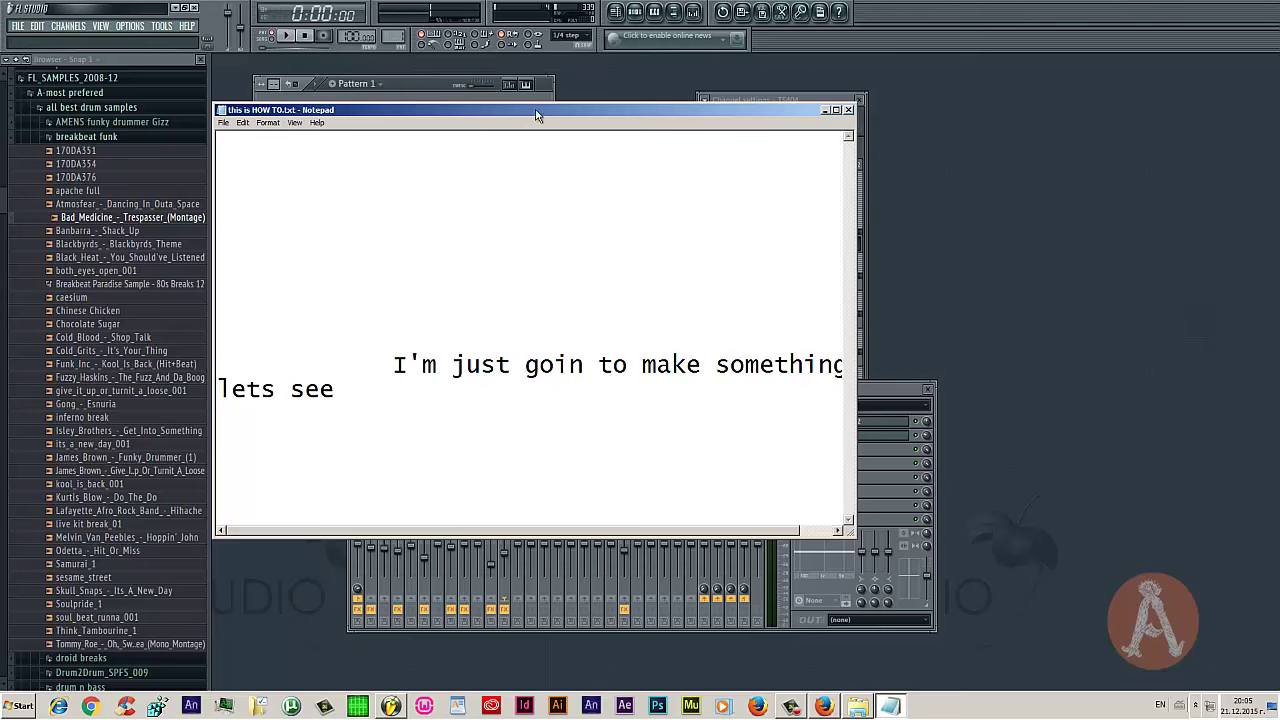
drag(535, 115, 635, 108)
key(ctrl+a)
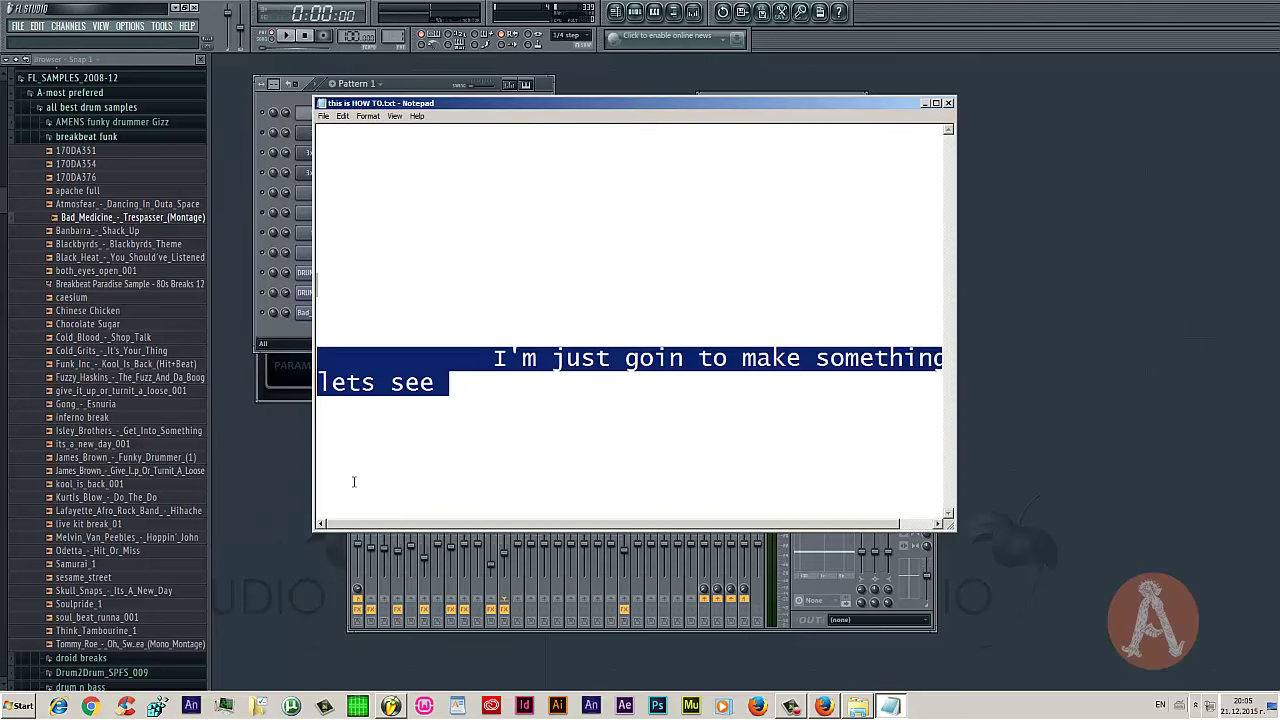
text(HEADPHONES ON)
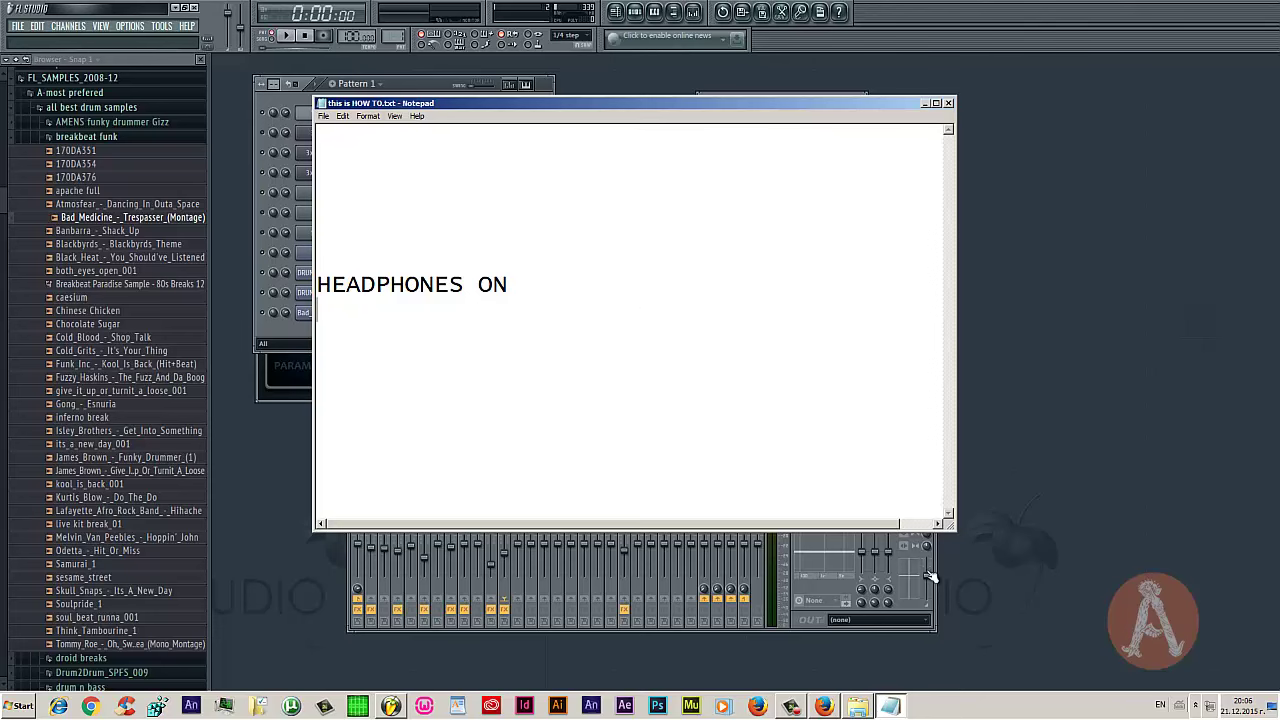
Switch to the Camtasia recorder and stop the screen recording
click(790, 707)
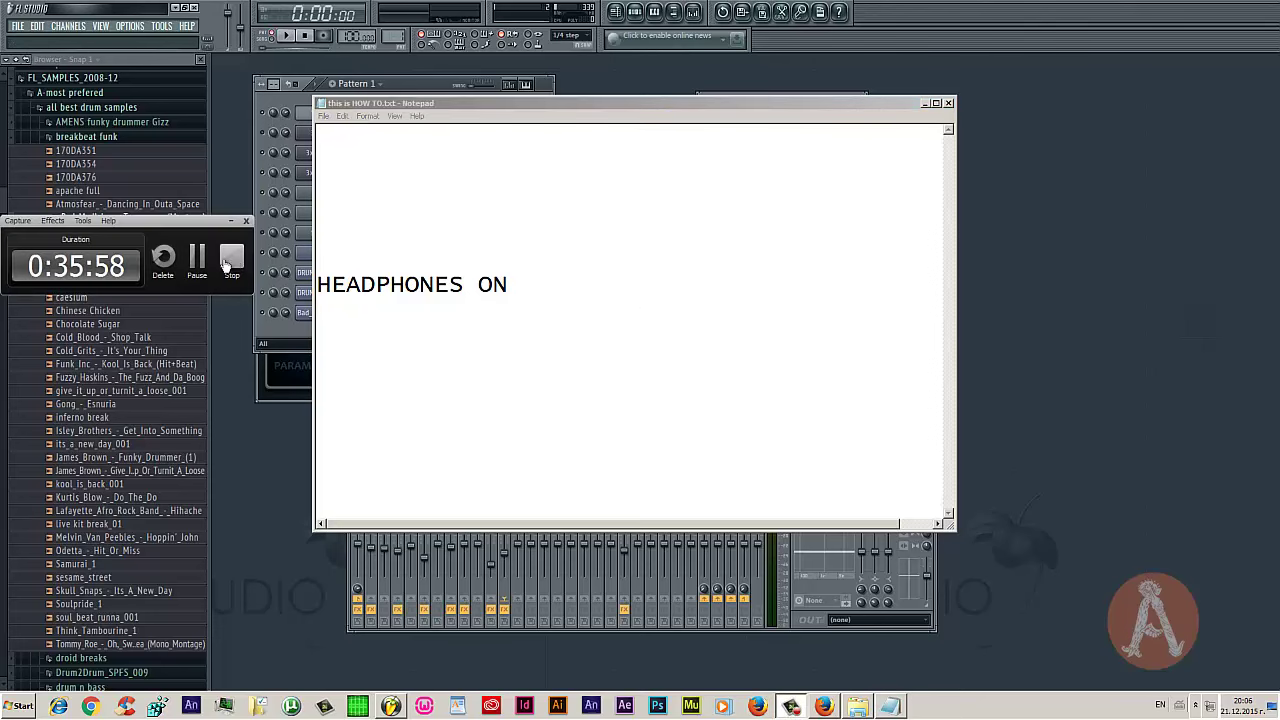
click(233, 263)
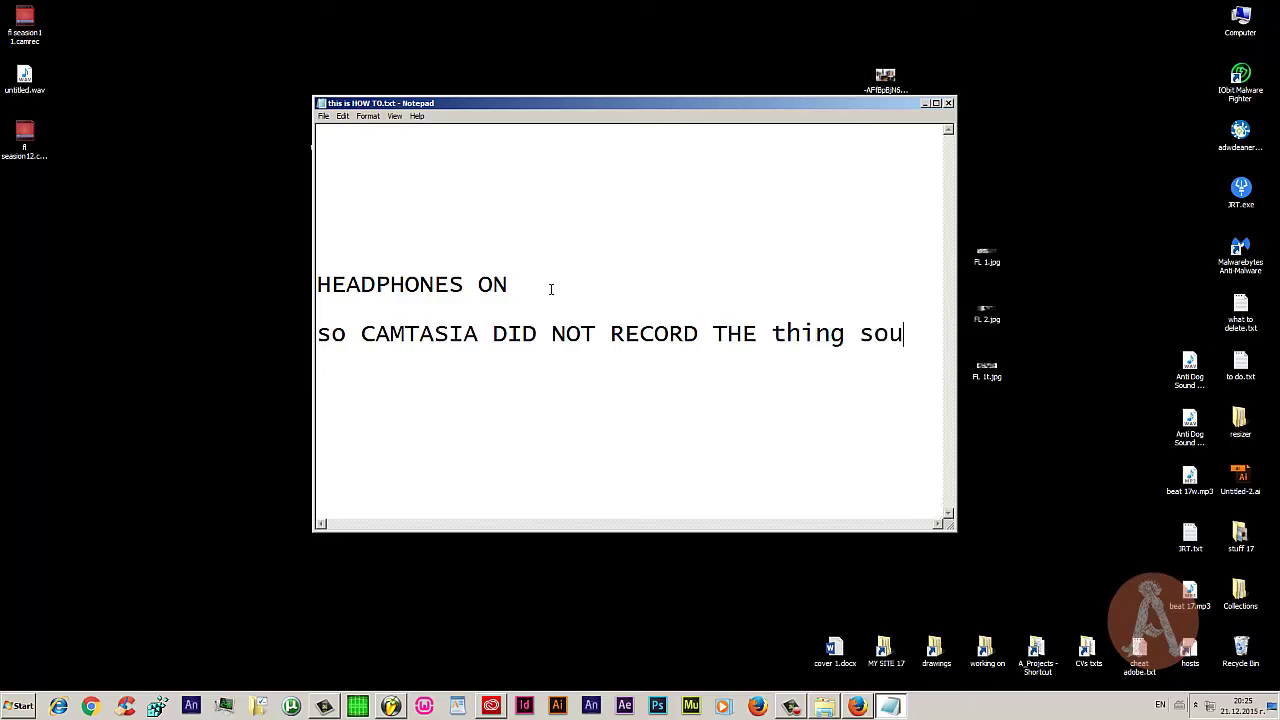
Complete the note's line with "sound when i put my headphones on" and add the line "this is what i managed to roughly master"
text(nd when i )
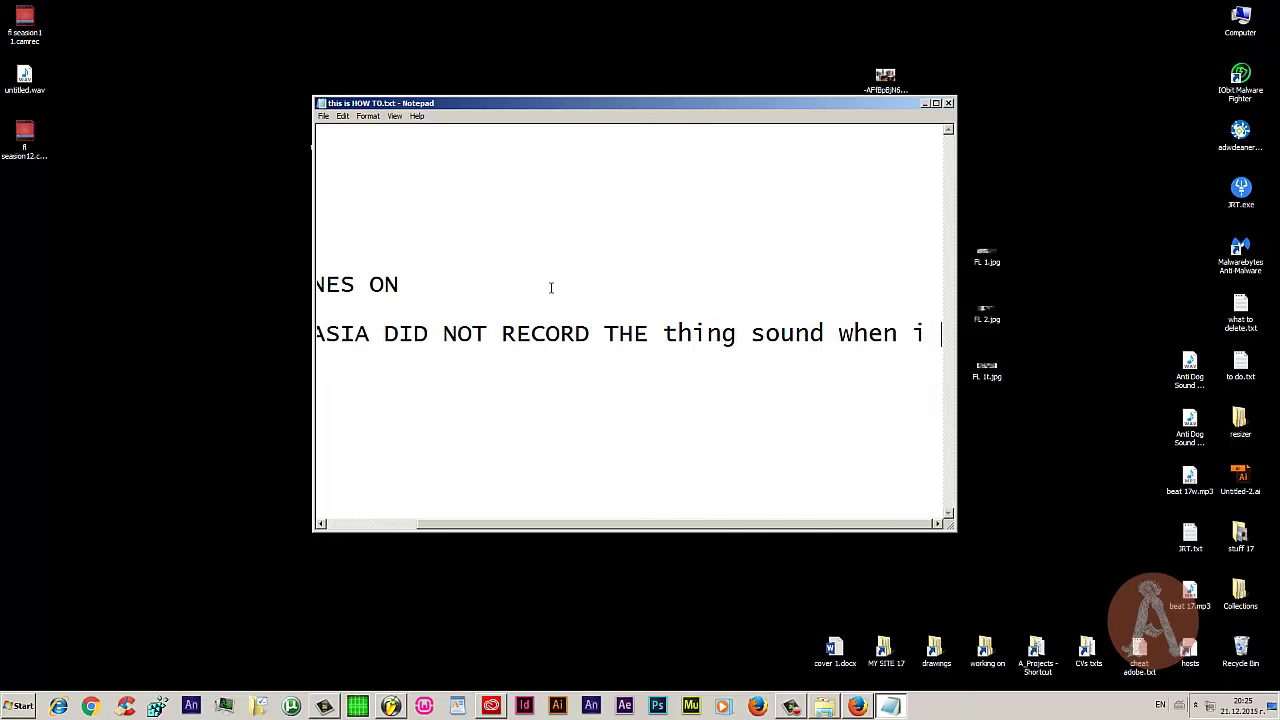
text(put my h)
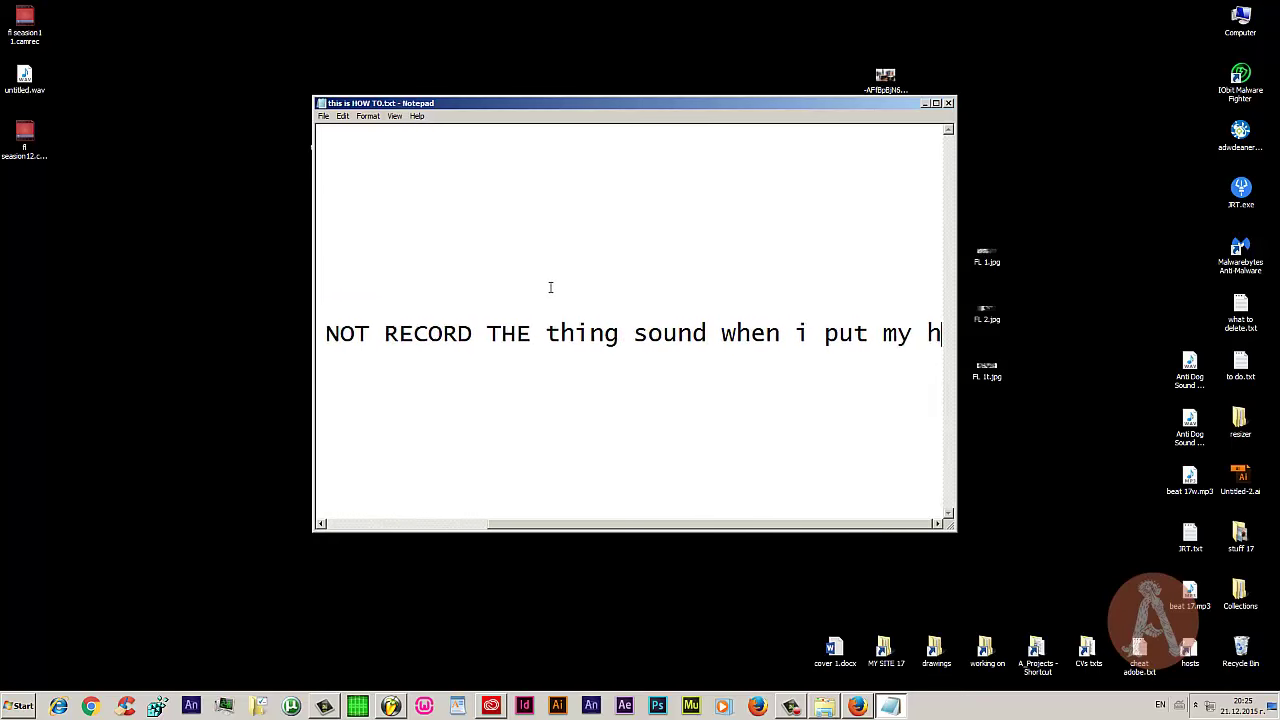
text(eadpho)
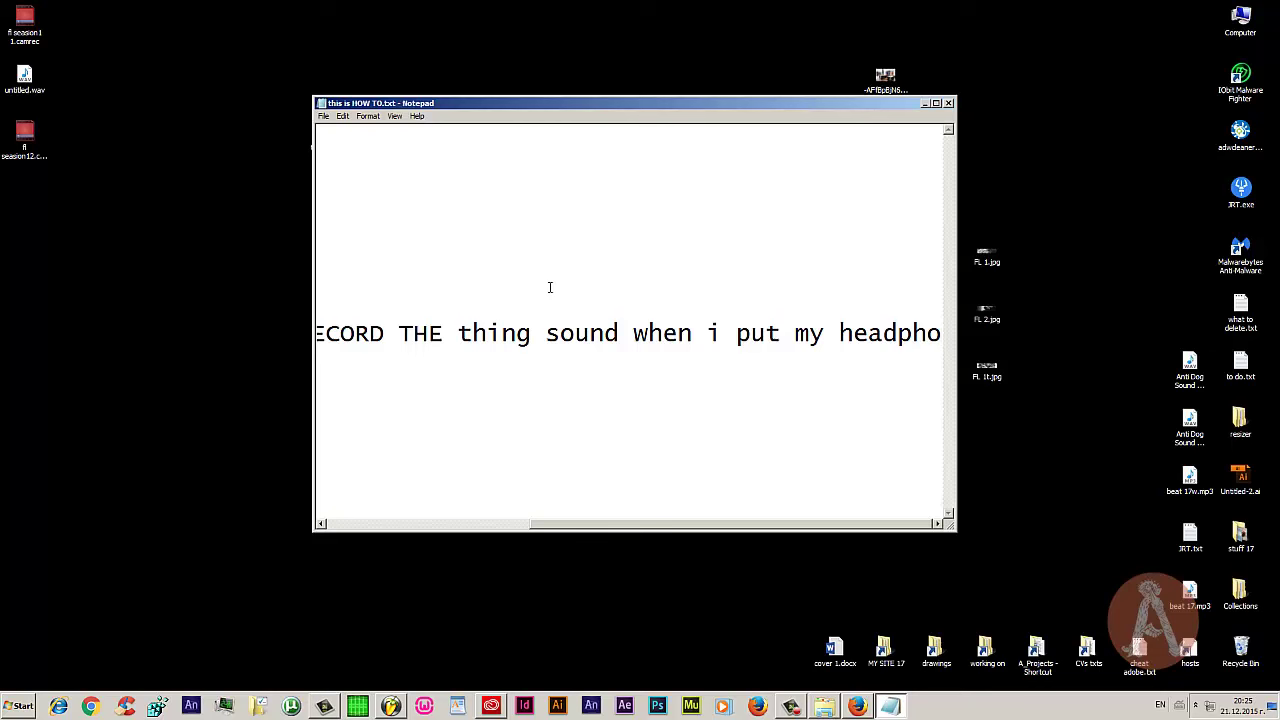
text(nes on)
key(Return)
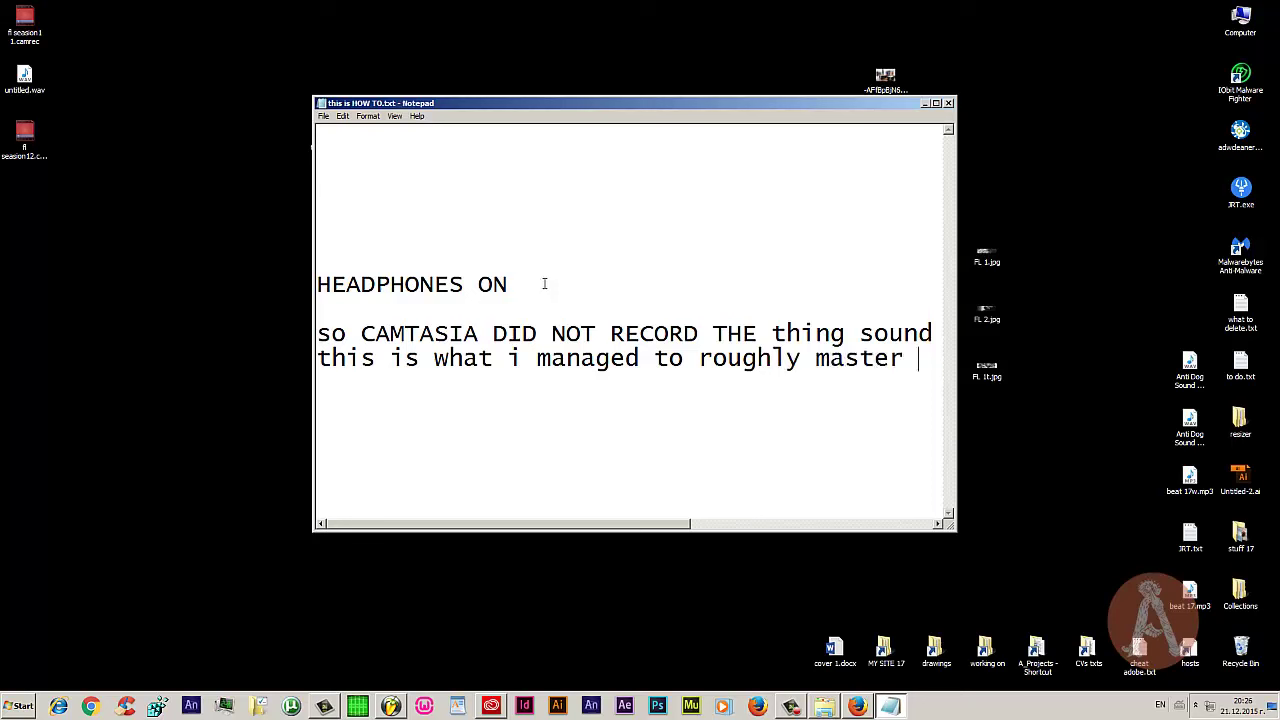
key(Return)
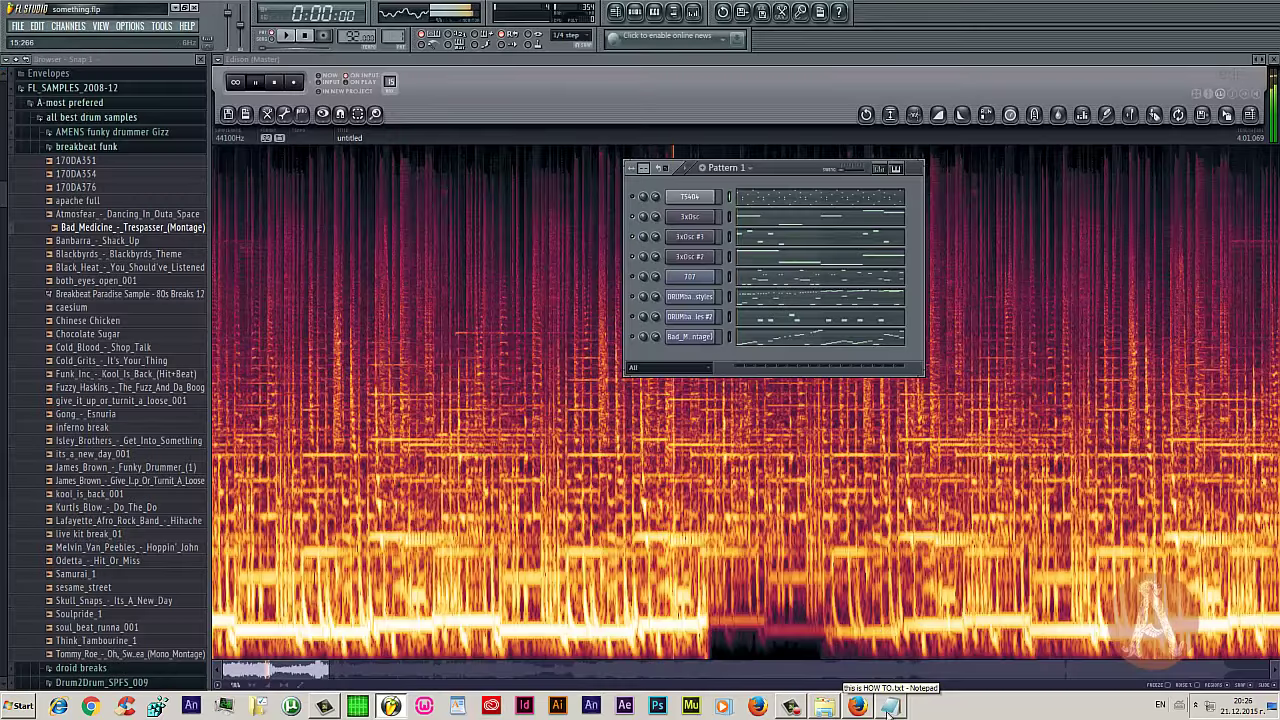
Bring the this is HOW TO.txt note to the front, move it higher on screen and reduce its window height
click(890, 707)
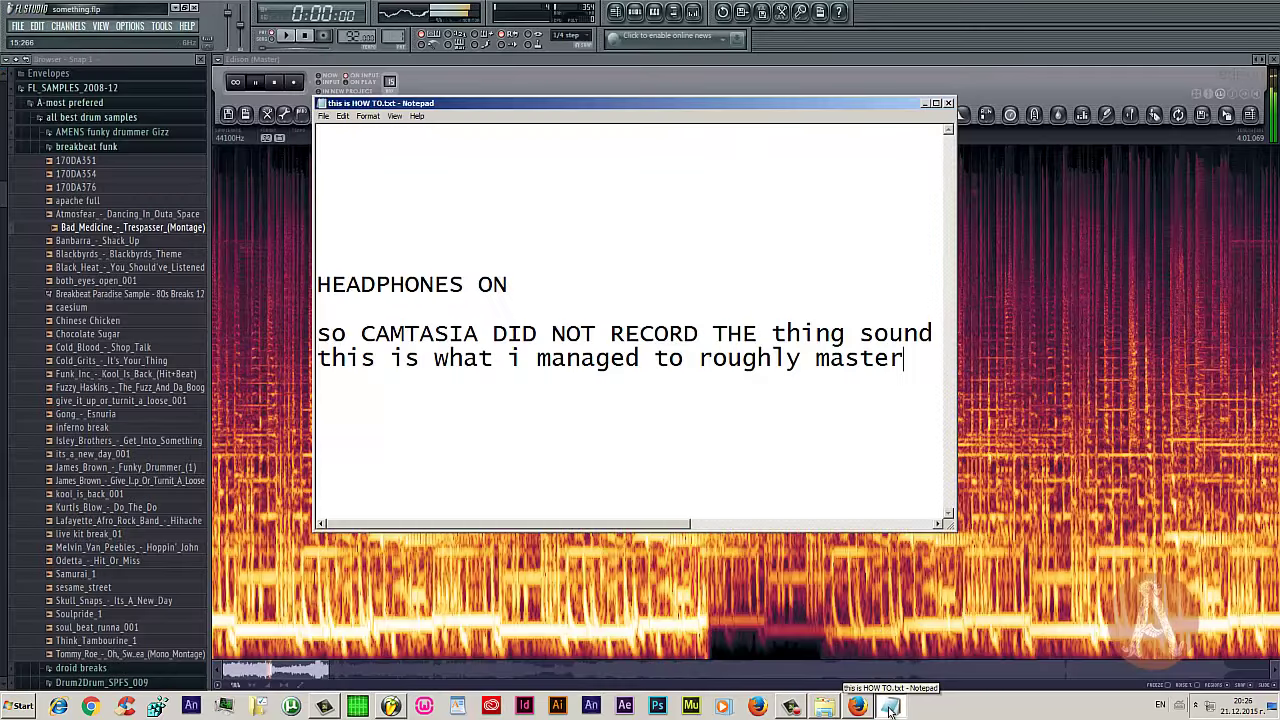
drag(626, 110, 582, 72)
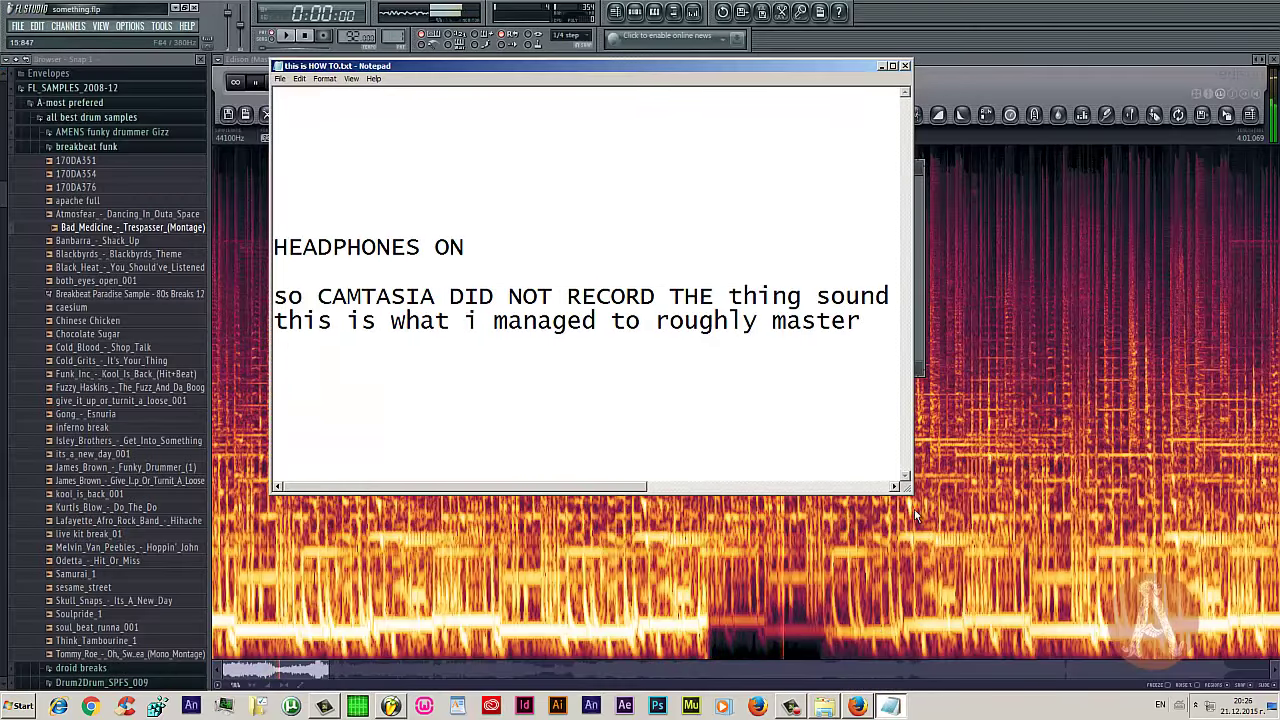
drag(909, 491, 912, 334)
scroll(750, 291, down, 2)
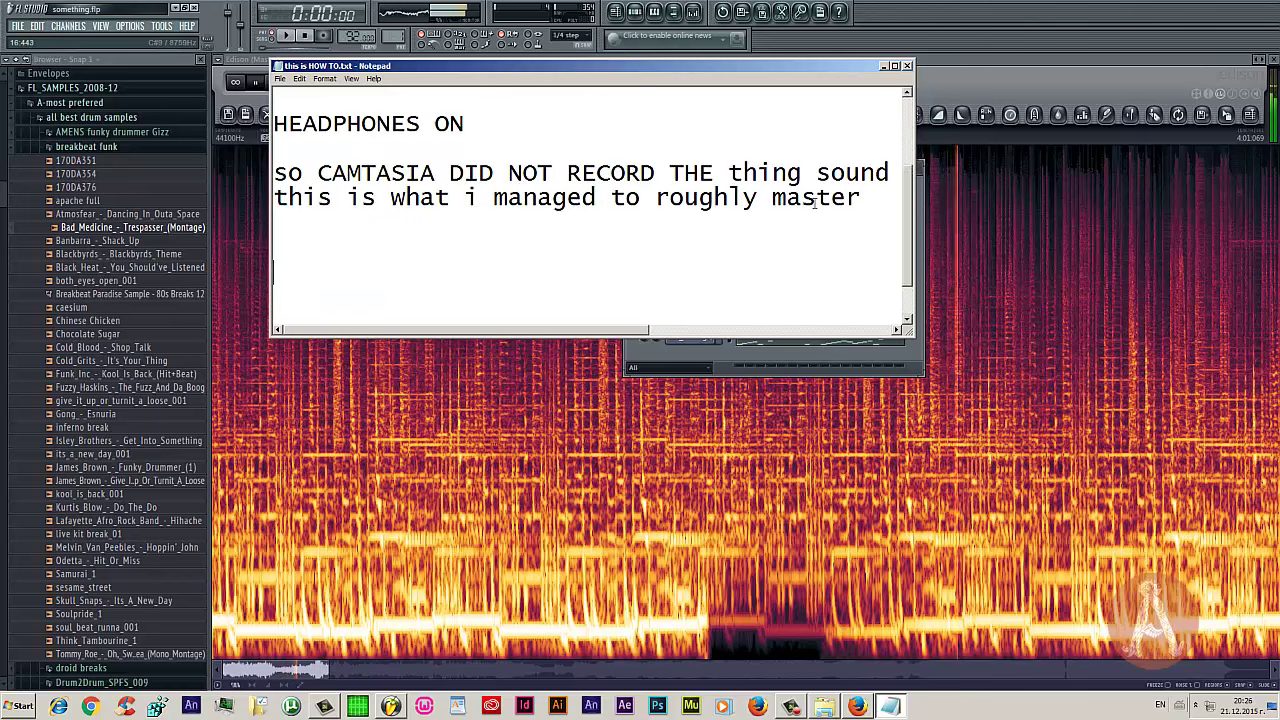
Add the line "i deleted some instruments" to the note, below the line about rough mastering
text(i del)
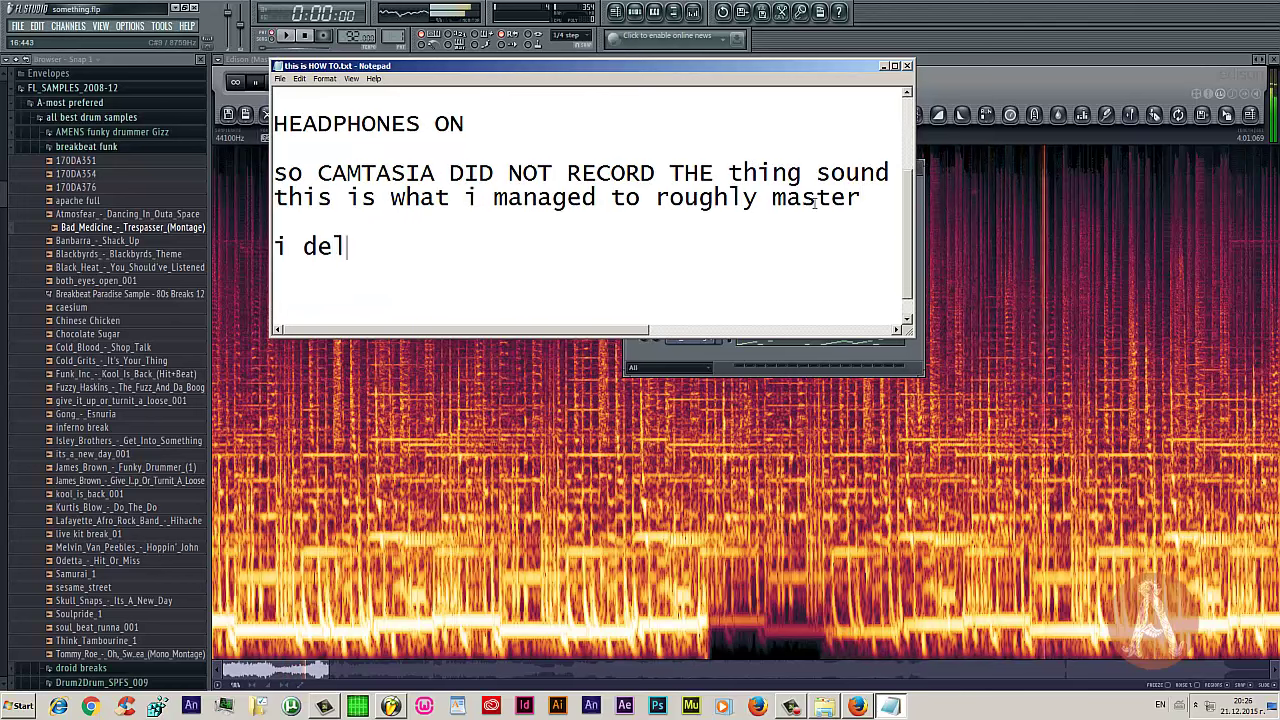
text(eted some )
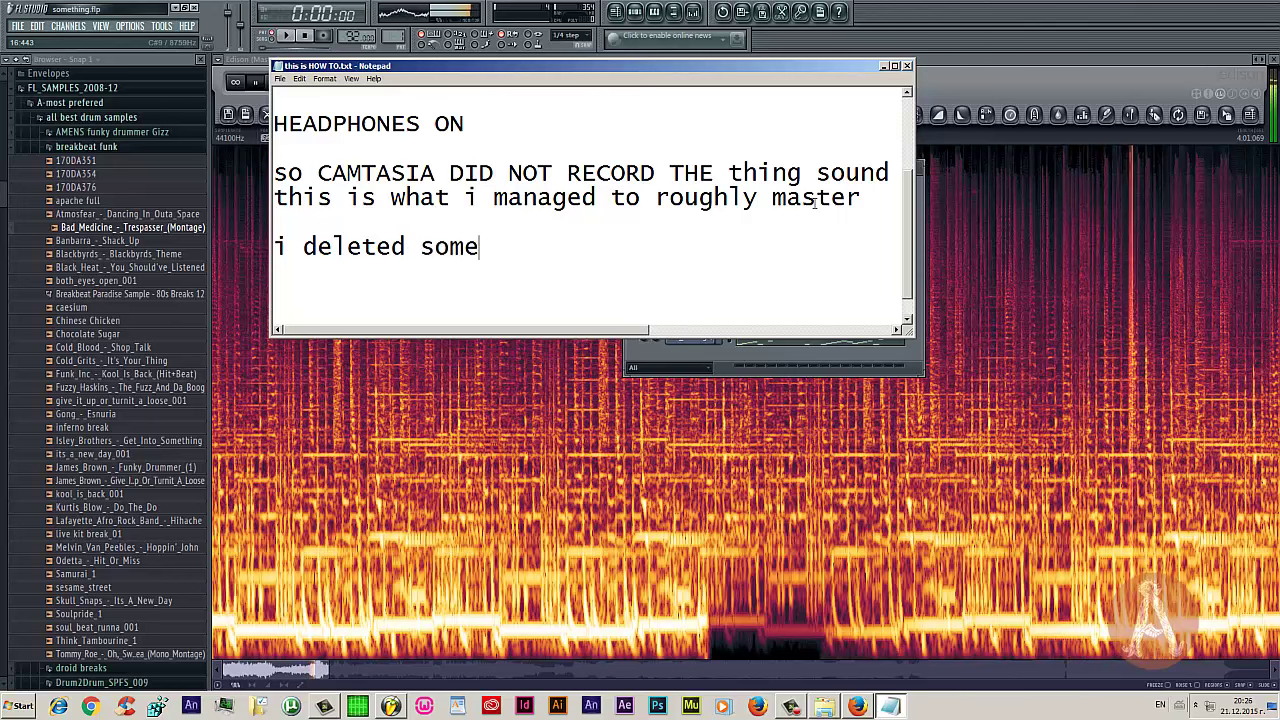
text(in)
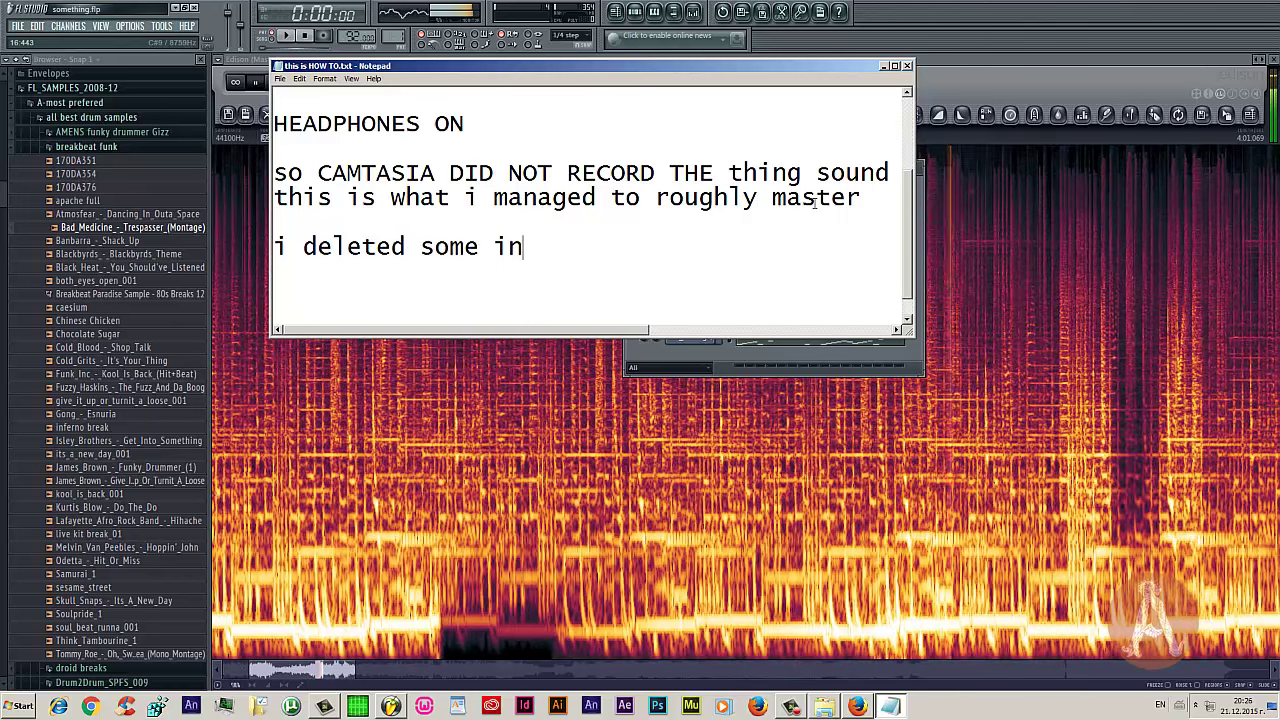
text(struments)
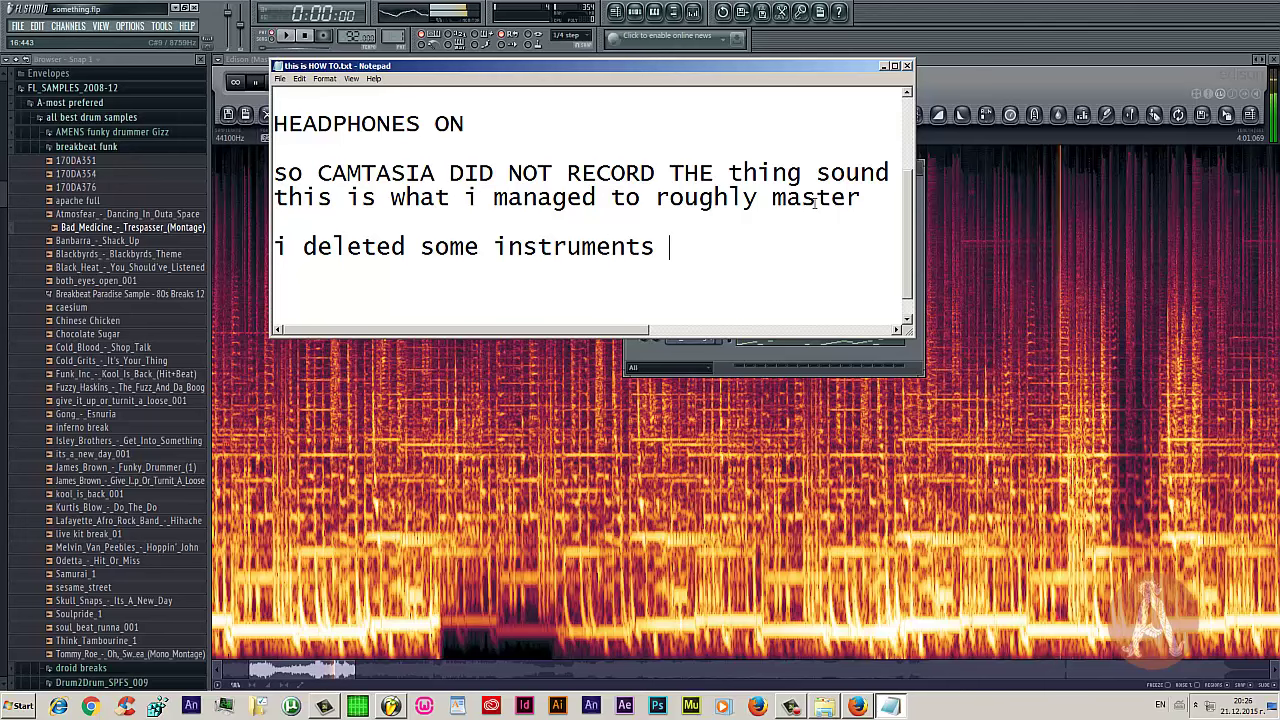
Add a new line to the note reading "kicks snares and anythign that did not fit well with the acidish line"
key(Return)
text(kicks )
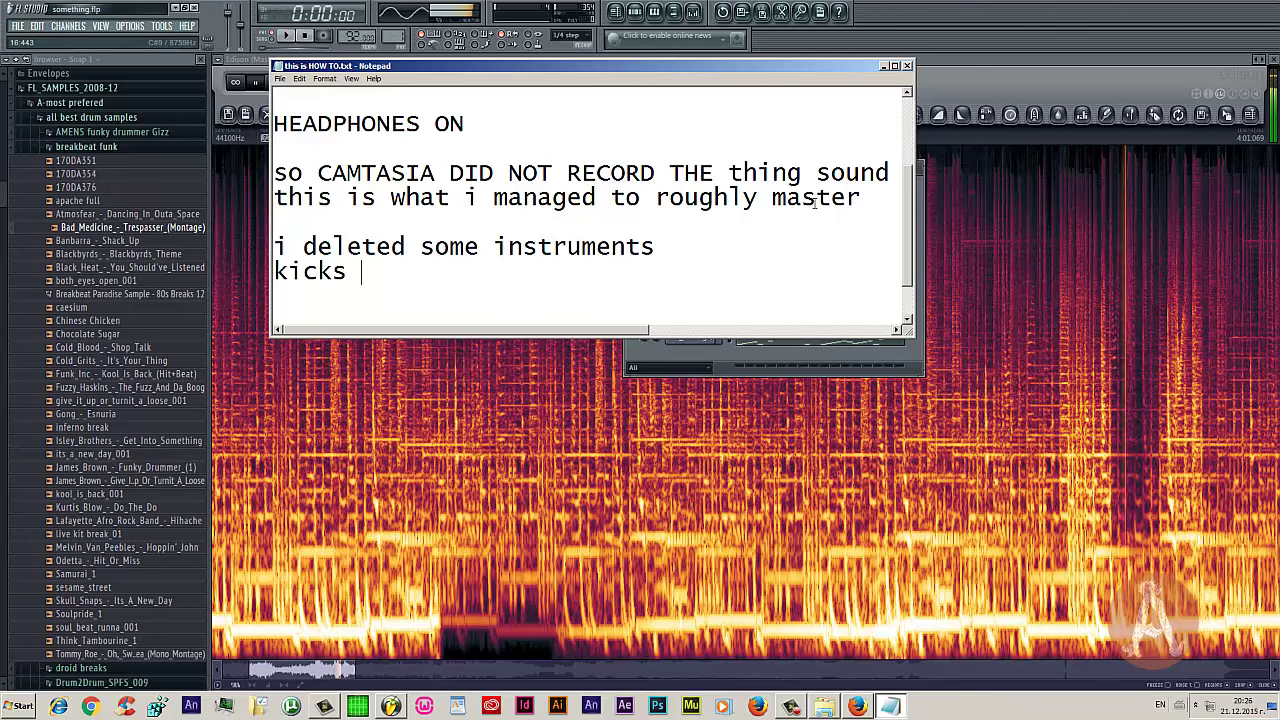
text(sha)
key(BackSpace)
key(BackSpace)
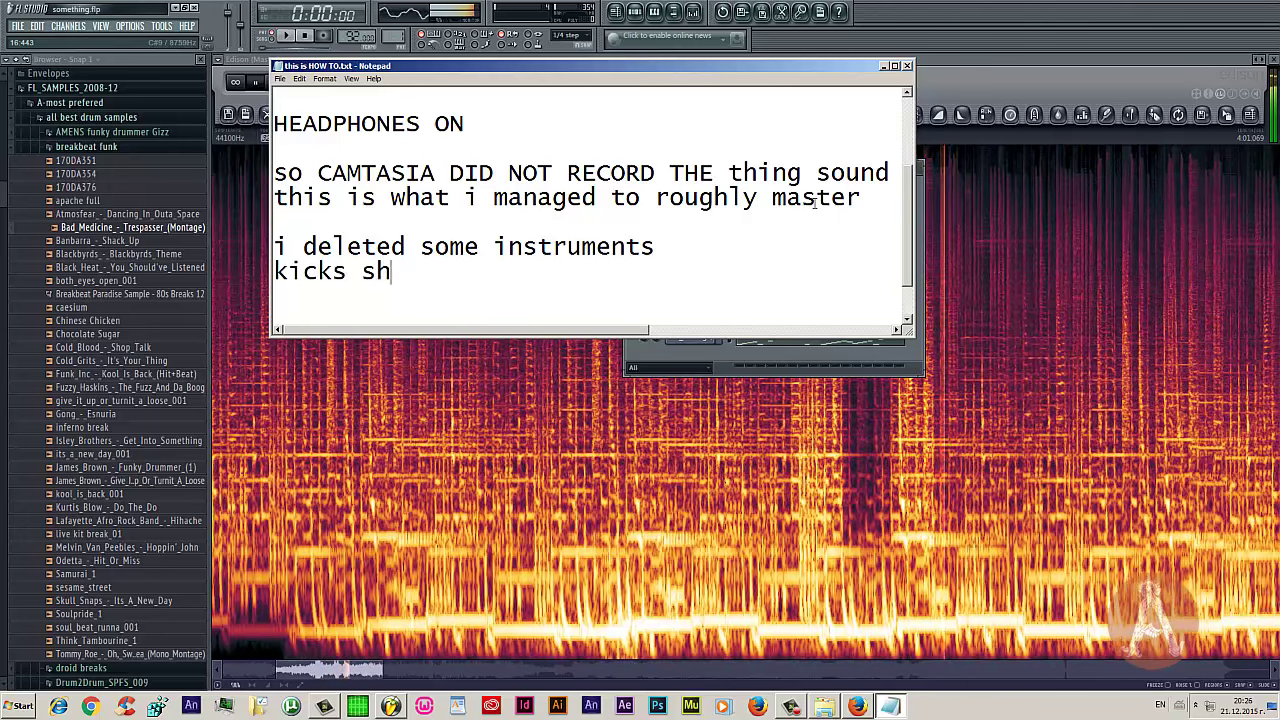
text(nares and )
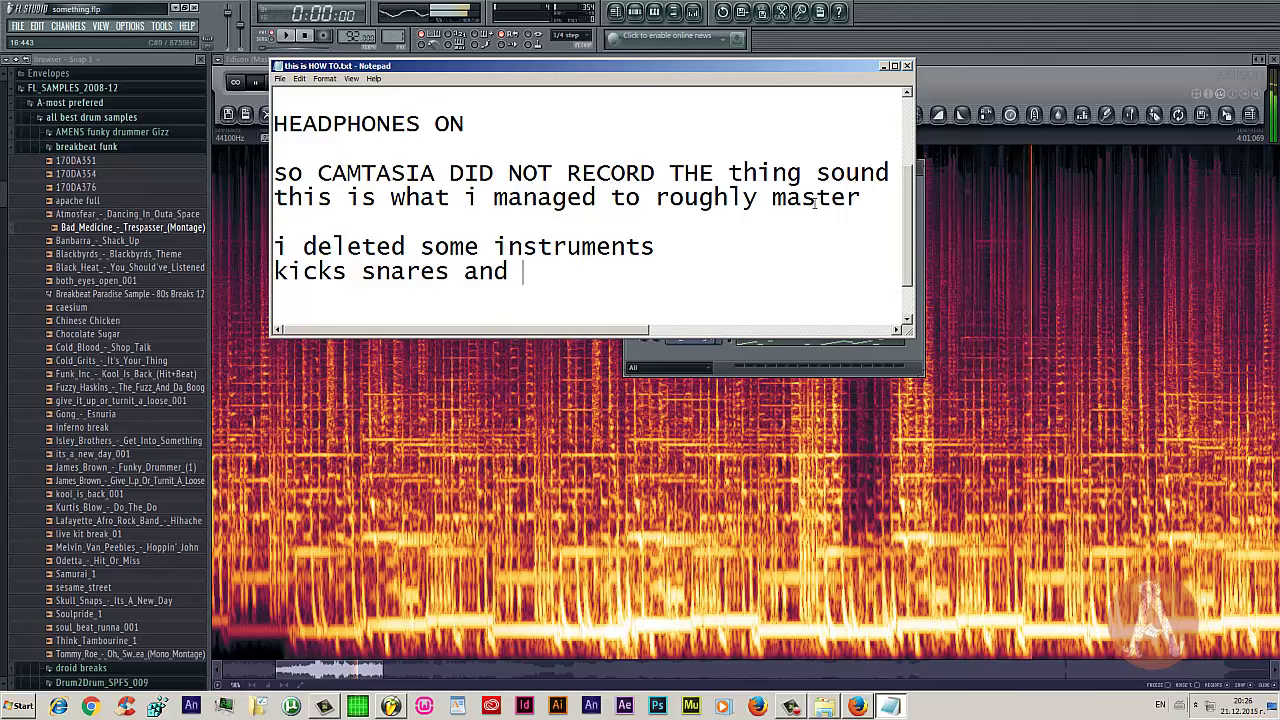
text(anythign t)
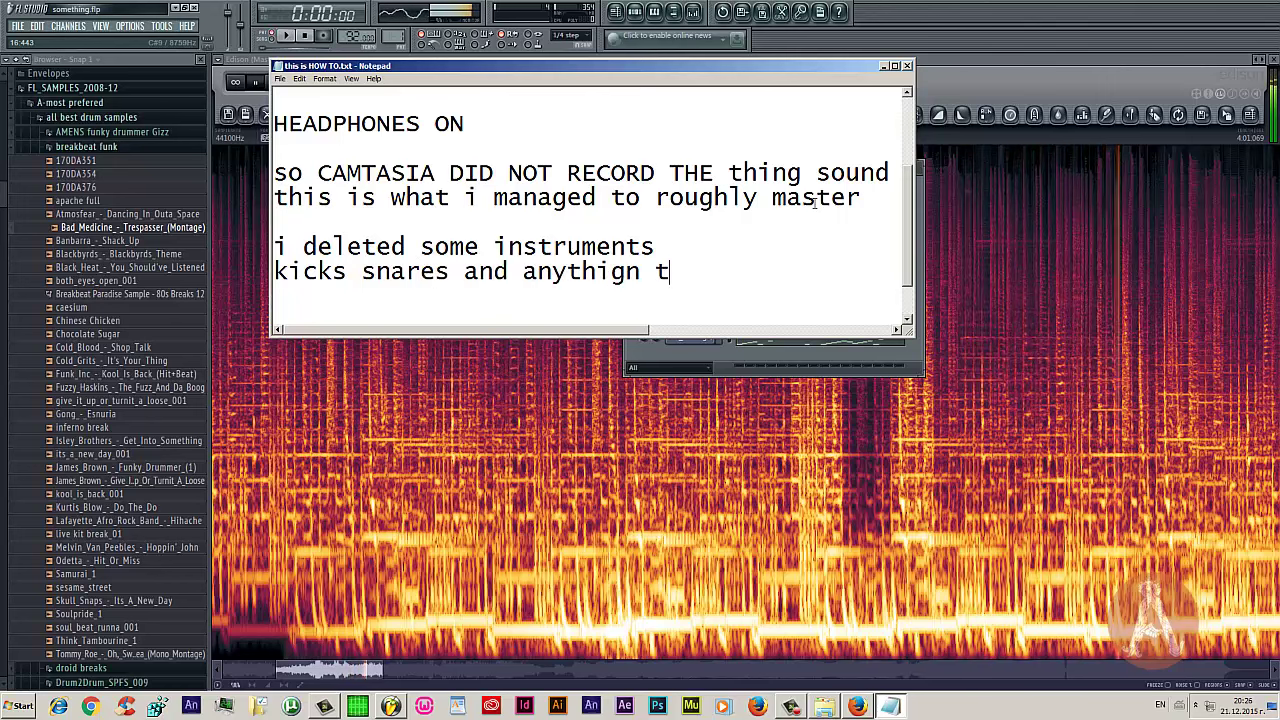
text(hat did not )
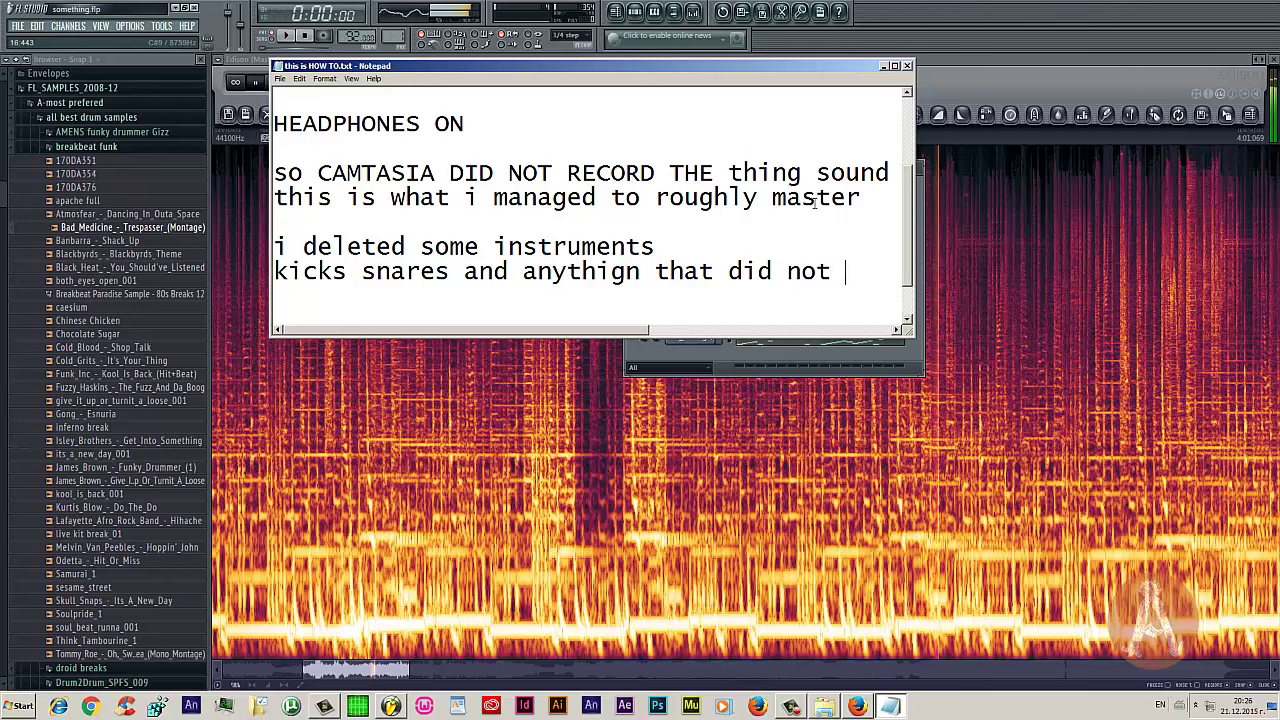
text(fi)
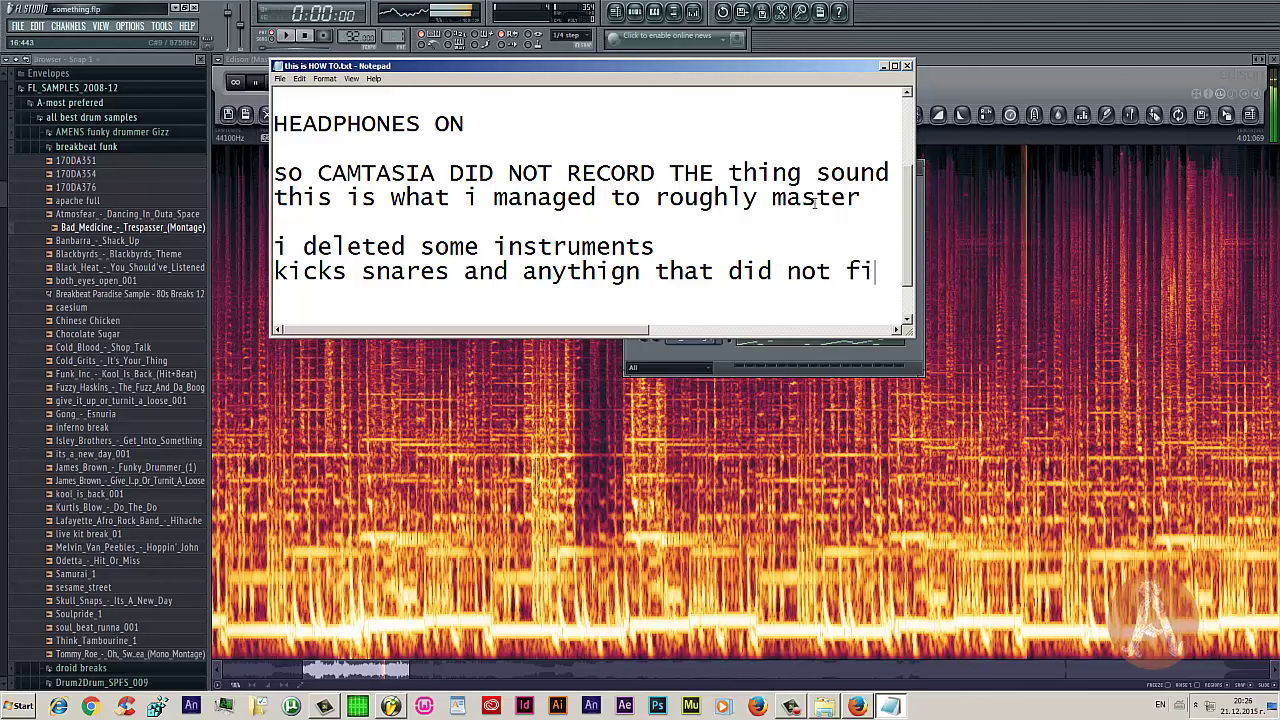
text(t well )
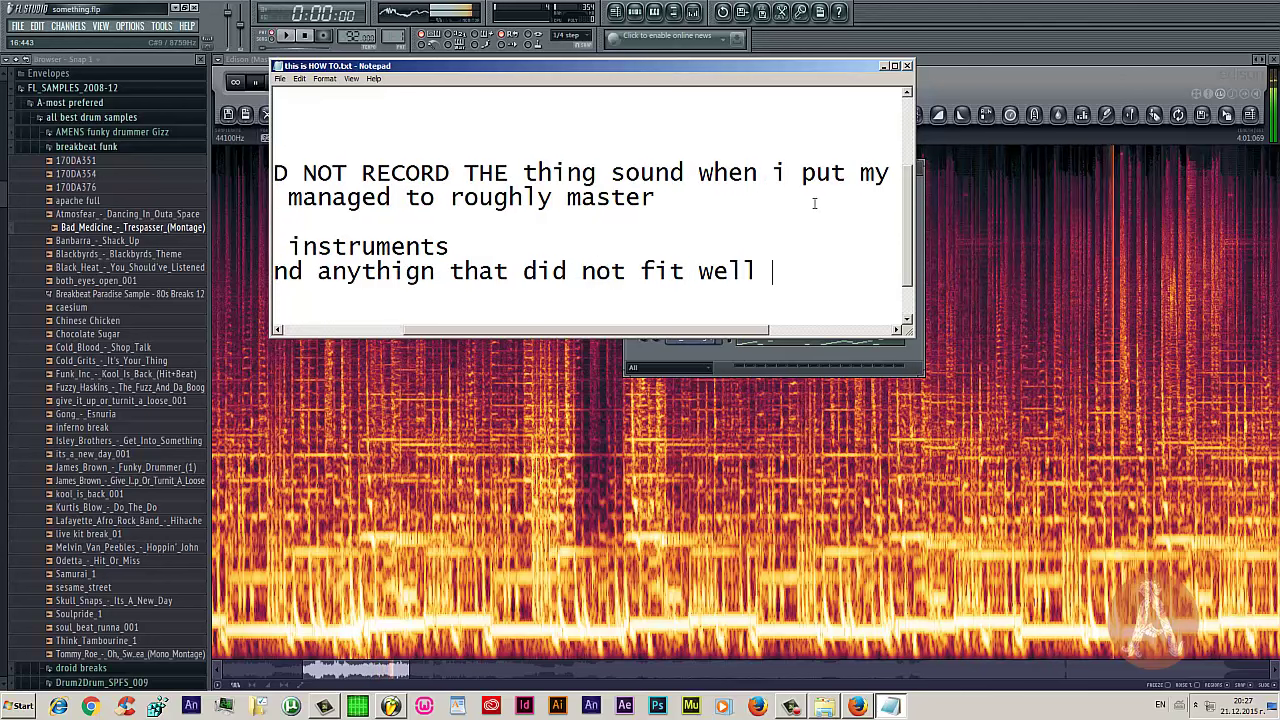
text(with the a)
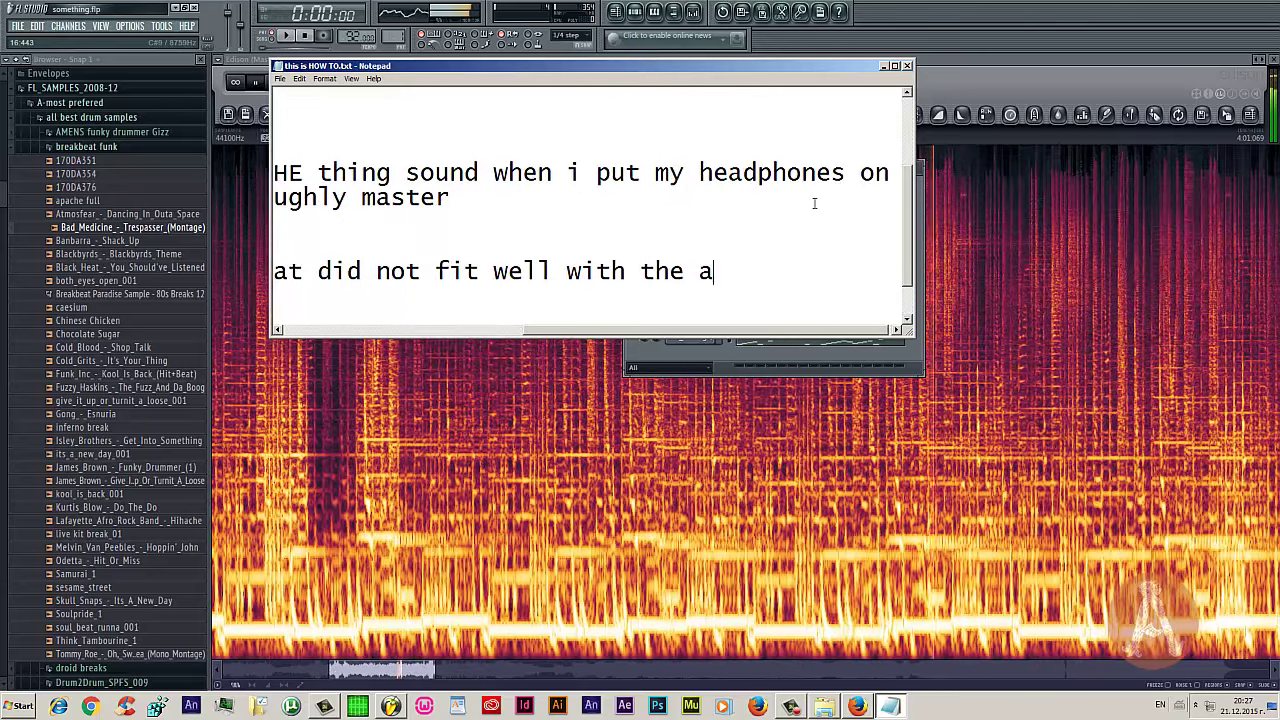
text(cidish line)
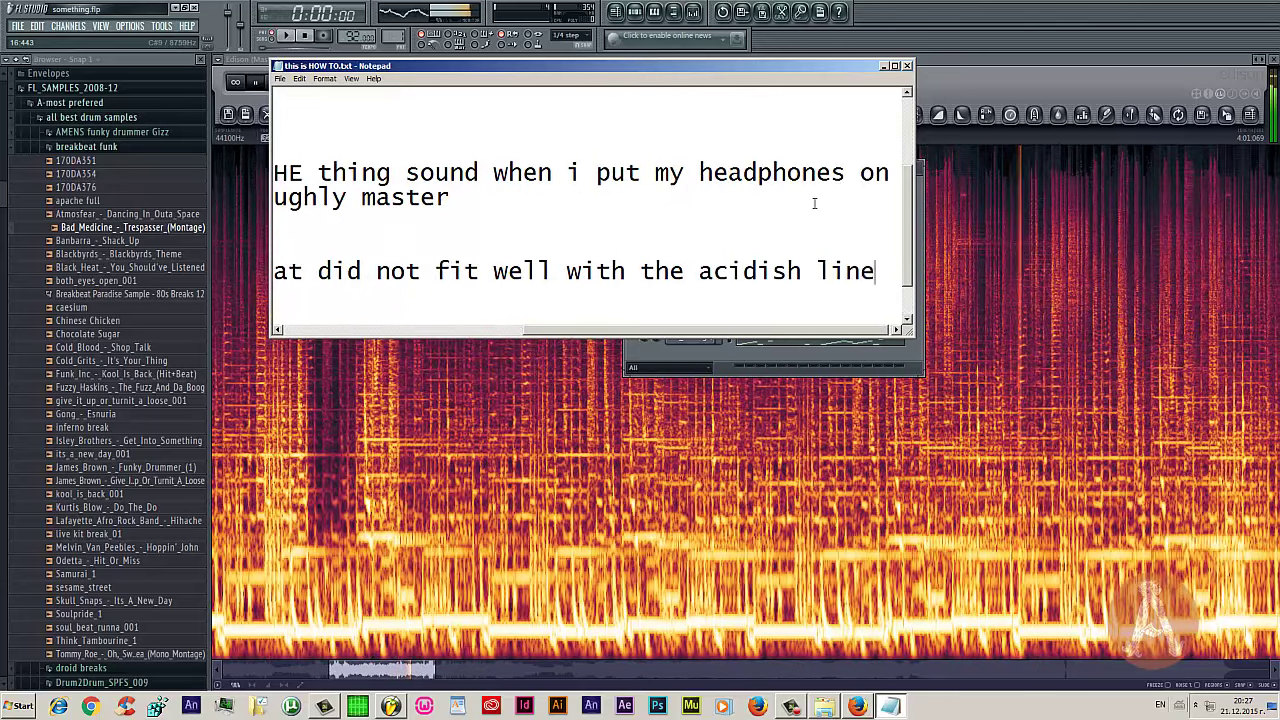
Start a new paragraph in the note with the lines "i was playing with the maximus" and "and multyband compressor"
key(Return)
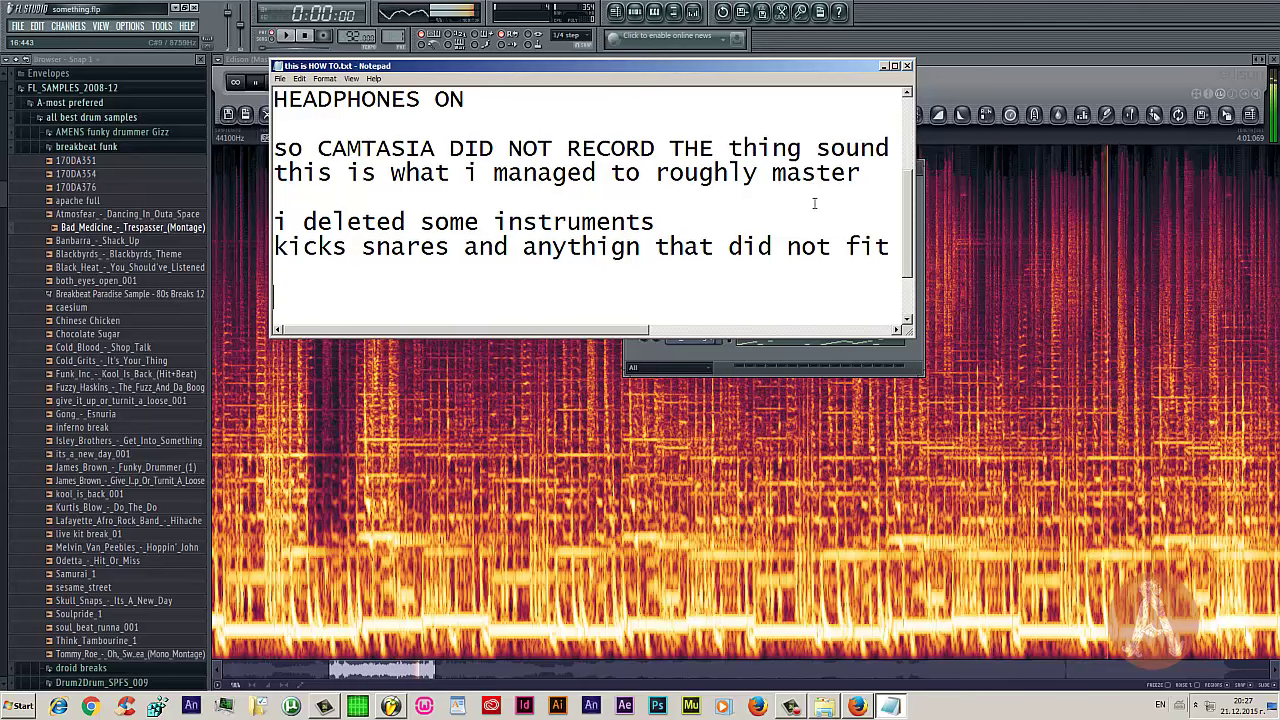
key(Return)
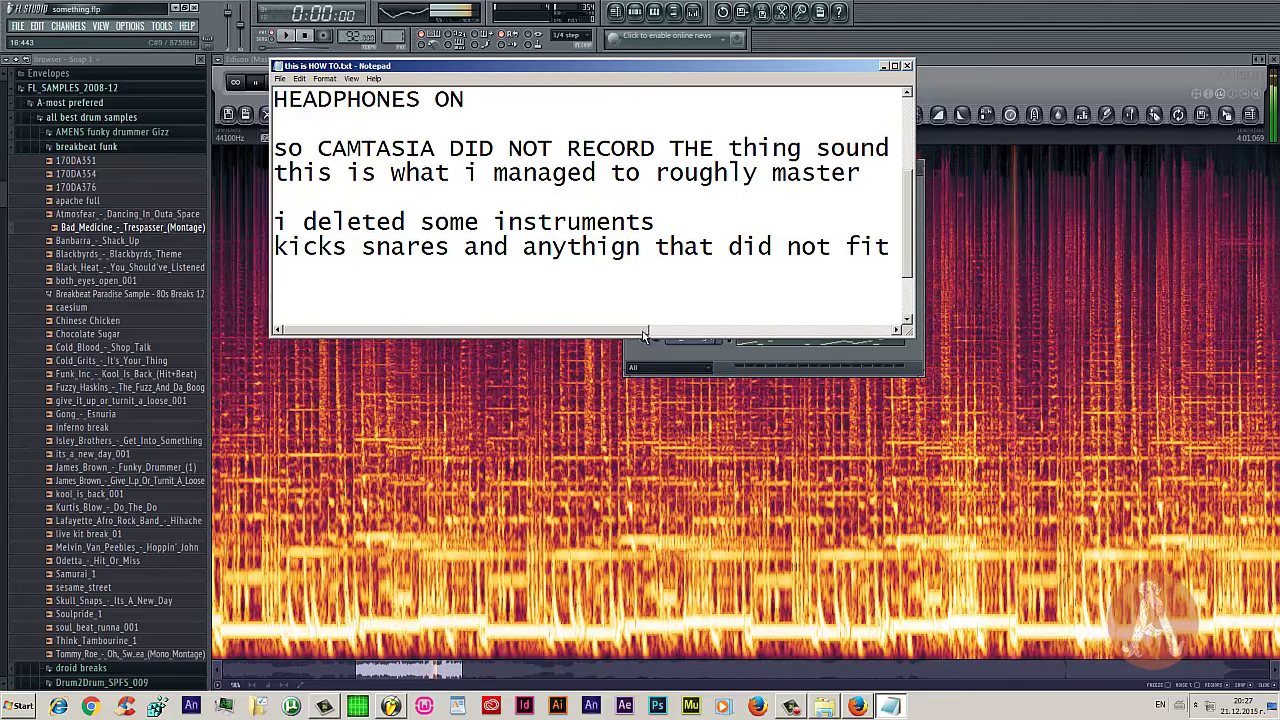
drag(640, 330, 590, 332)
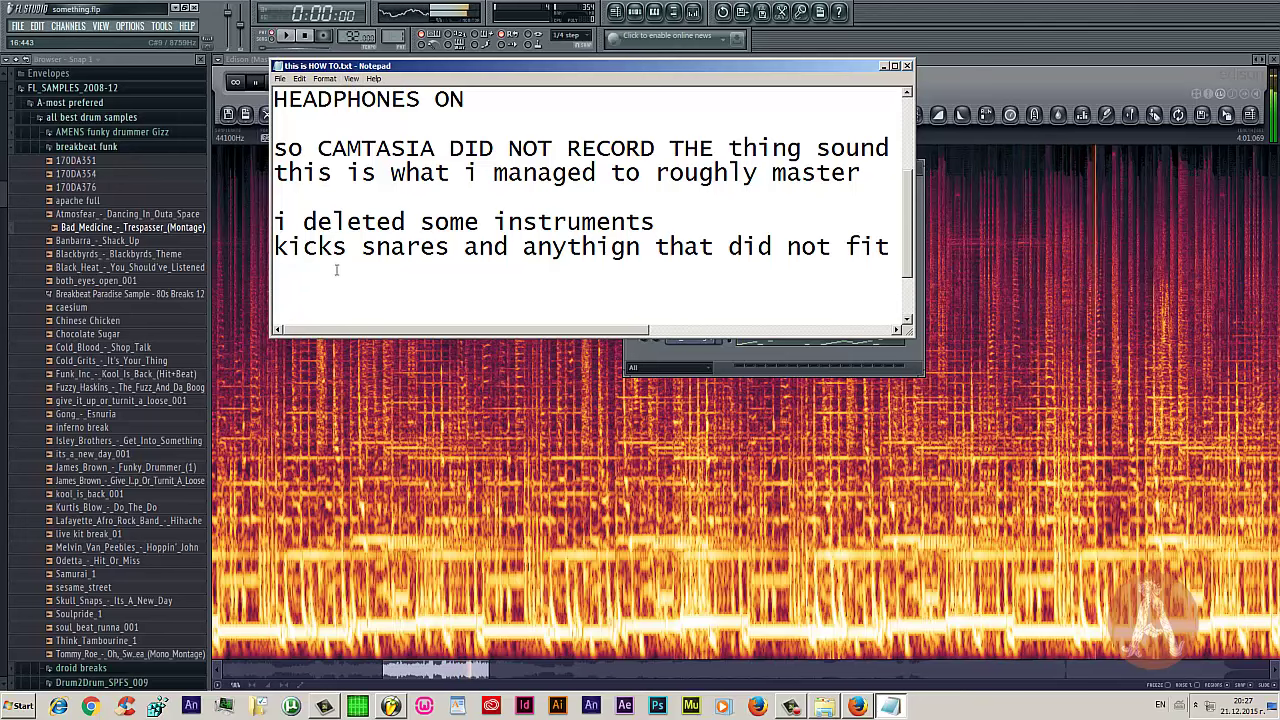
text(i wa)
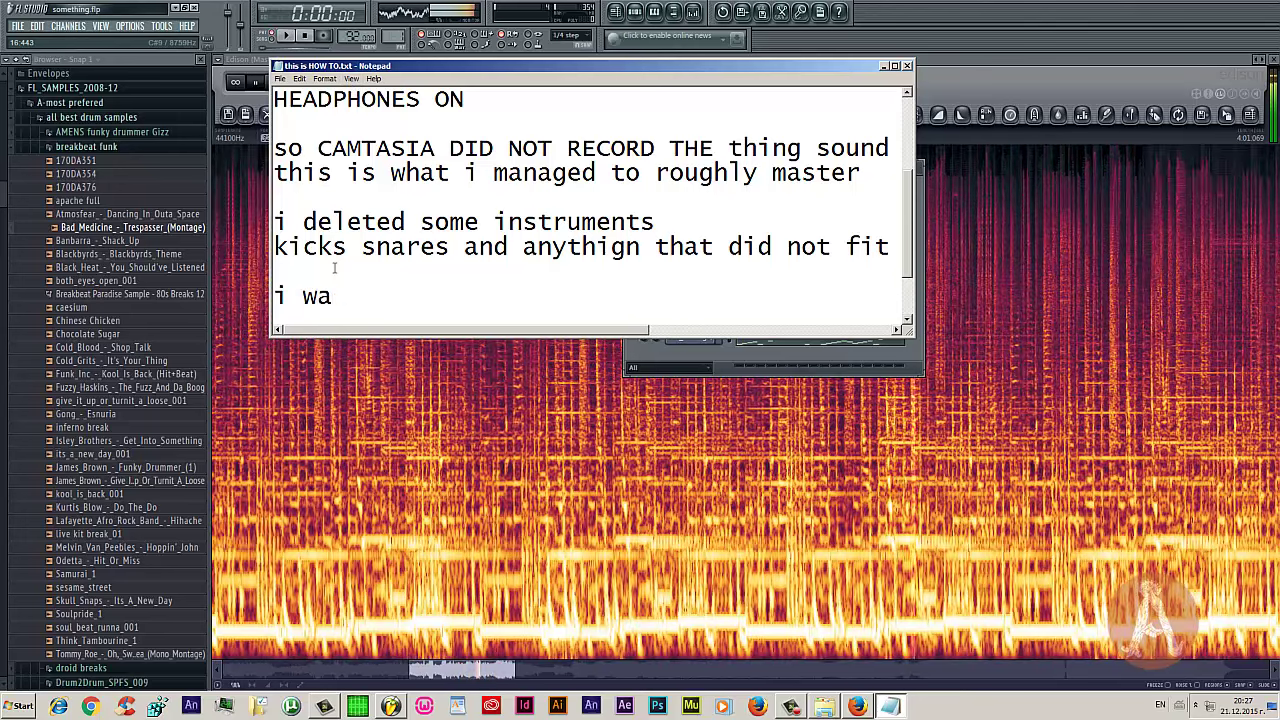
text(s playing with )
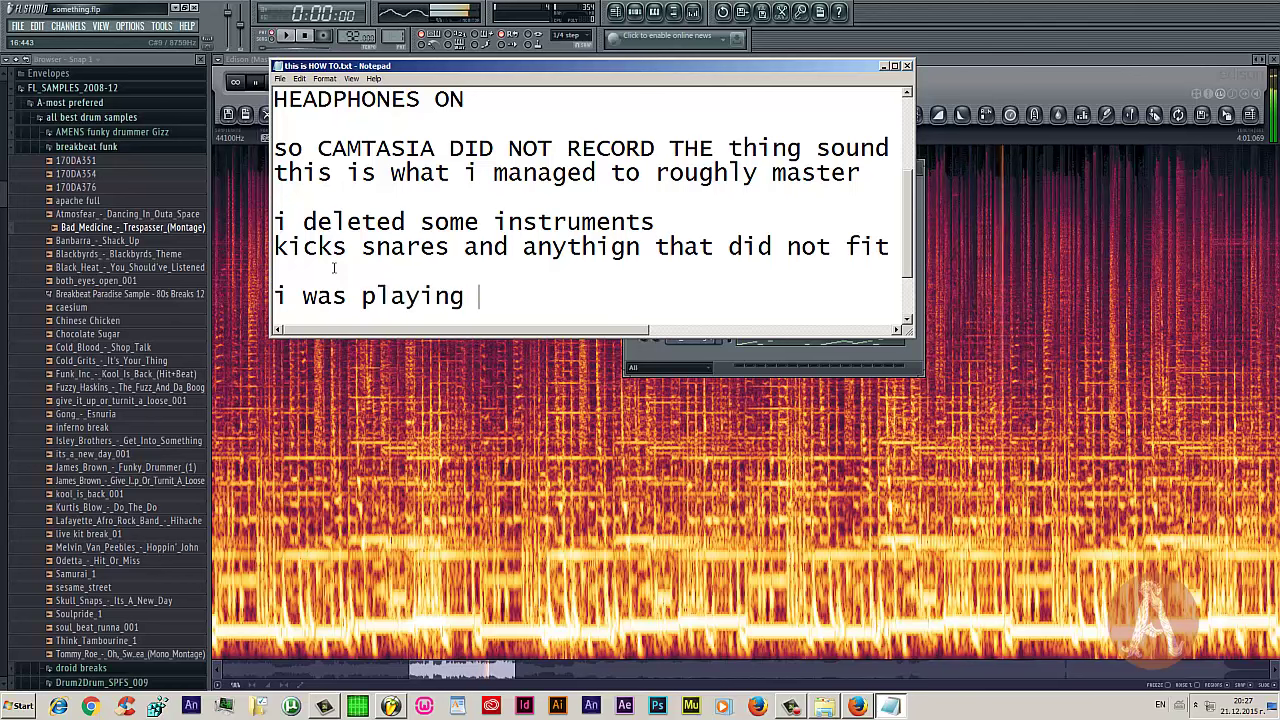
text(the maximus)
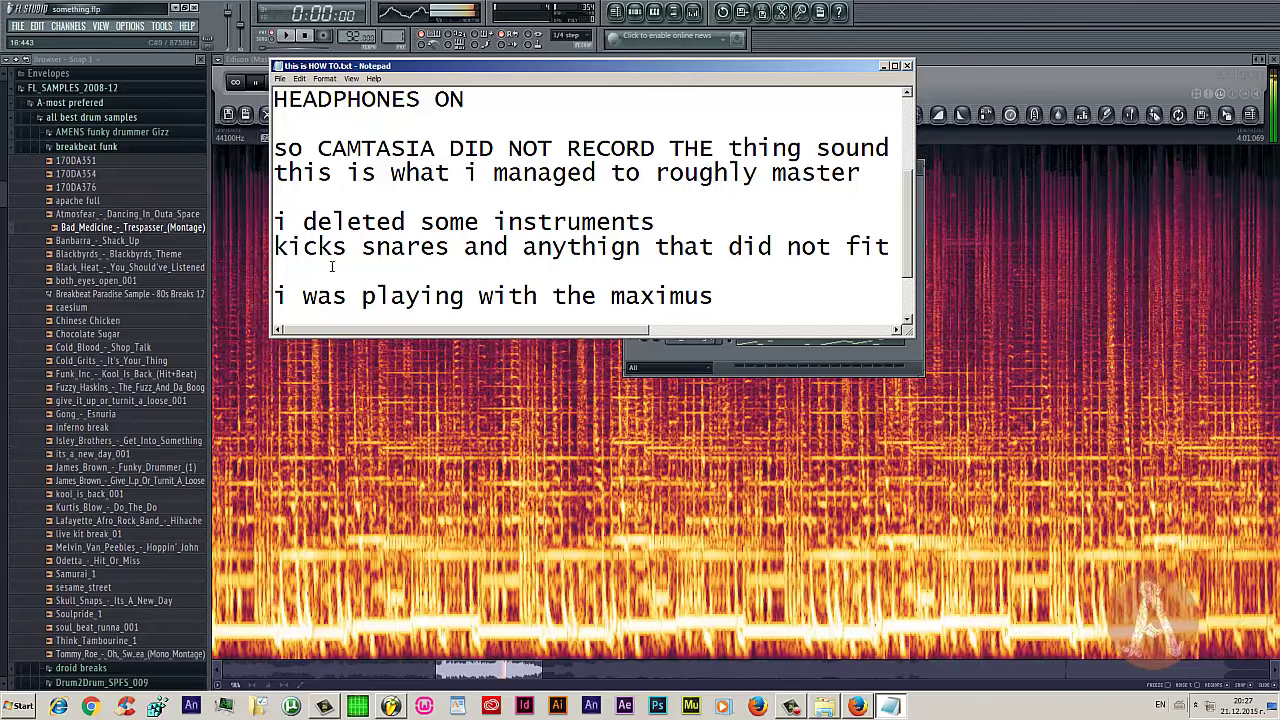
key(Return)
text(and )
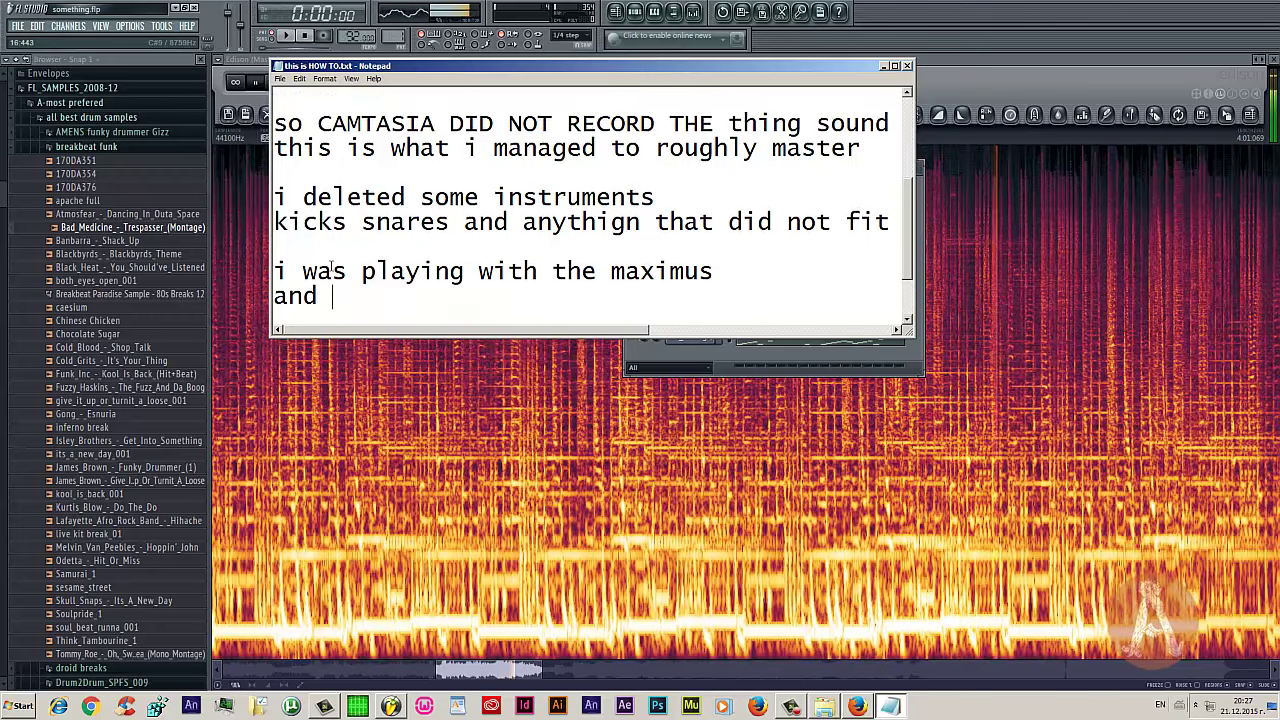
text(multyb)
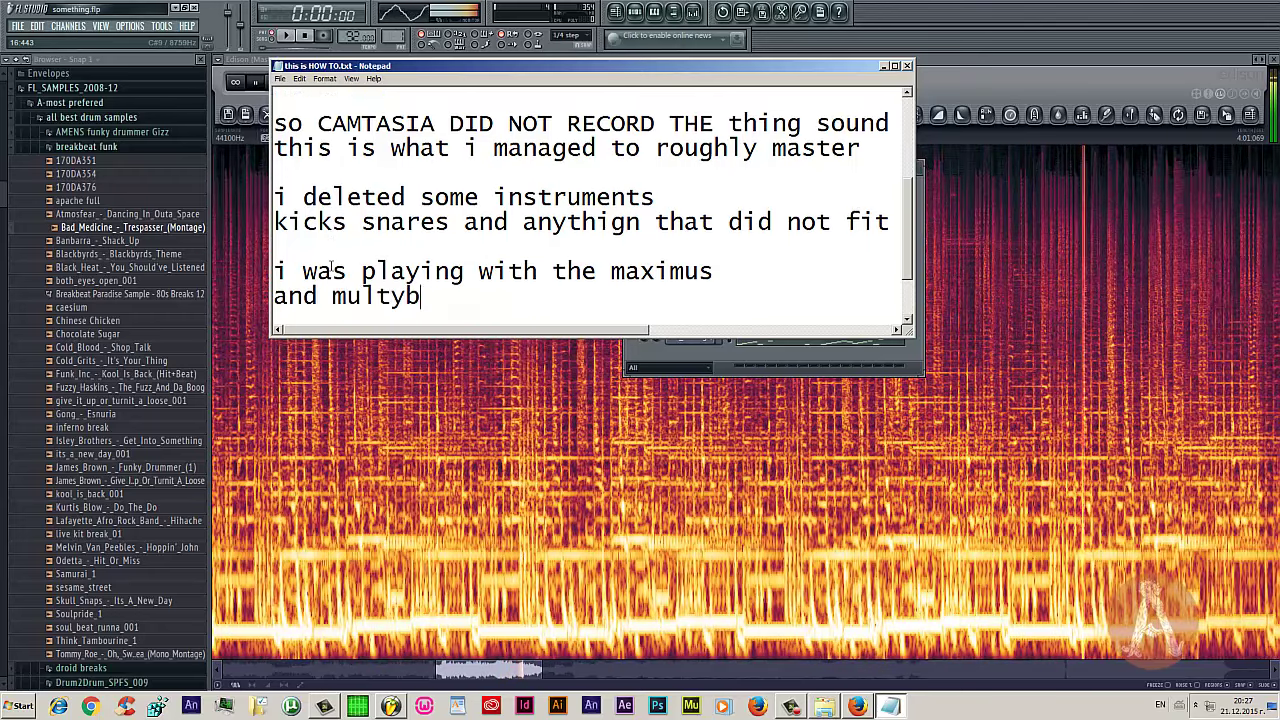
text(and co)
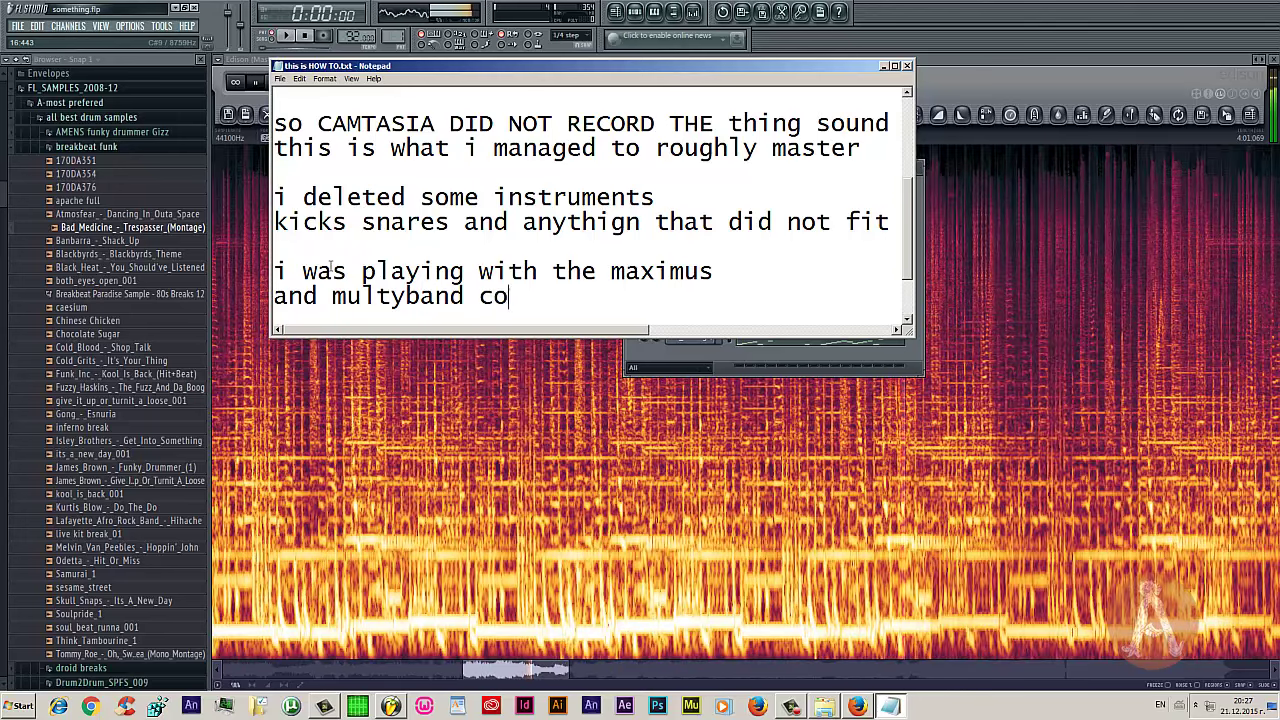
text(mpressor)
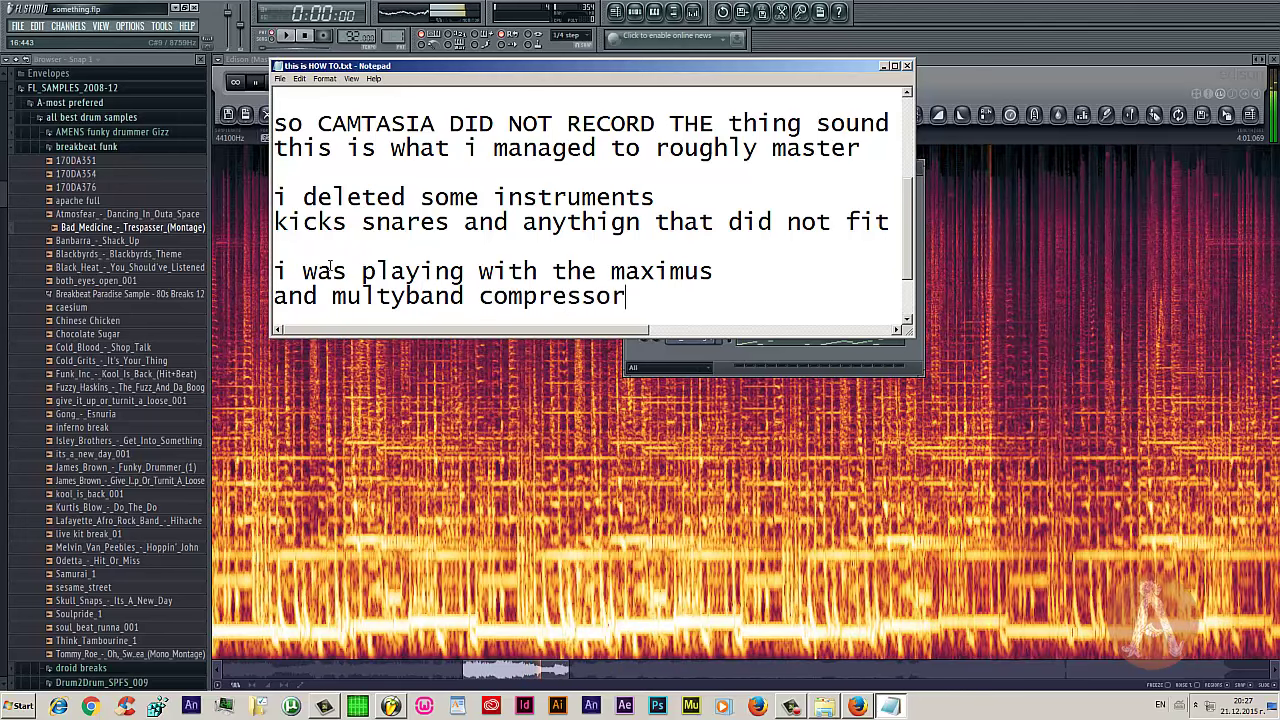
Add the lines "i was looking for the sound that i like" and "more bass less mid a bit of hi" to the note
key(Return)
text(i )
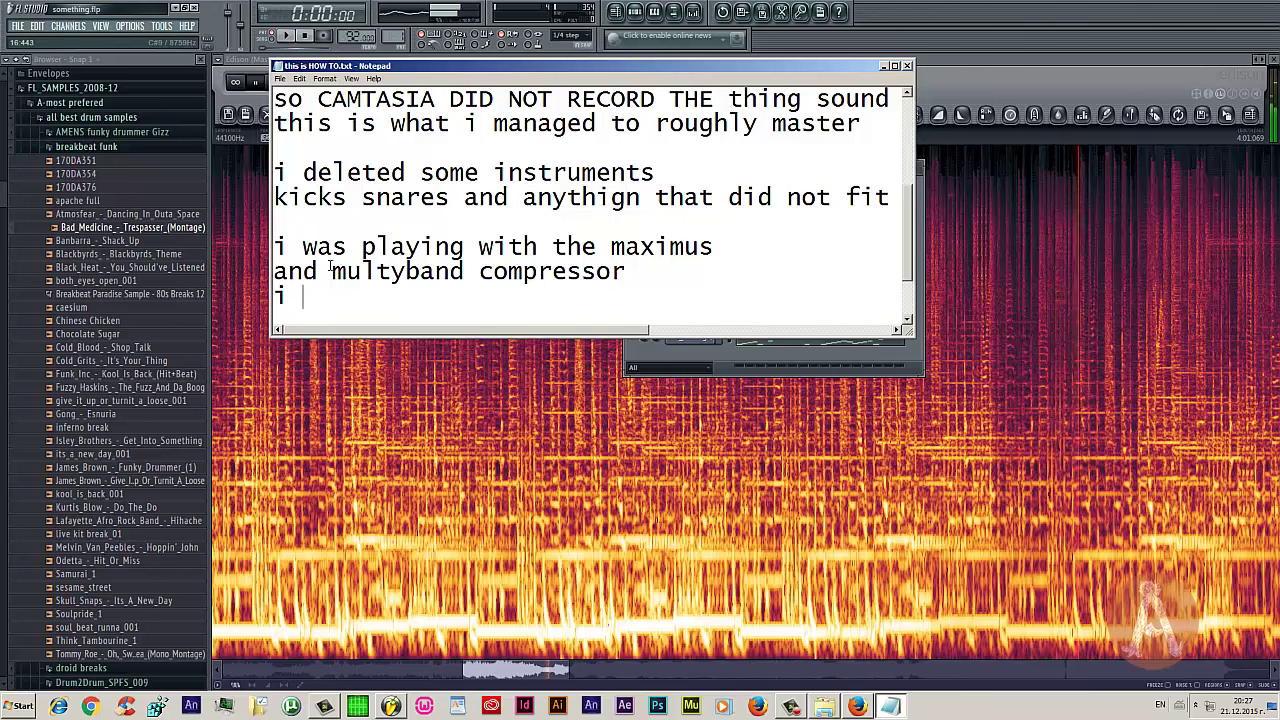
text(was looki)
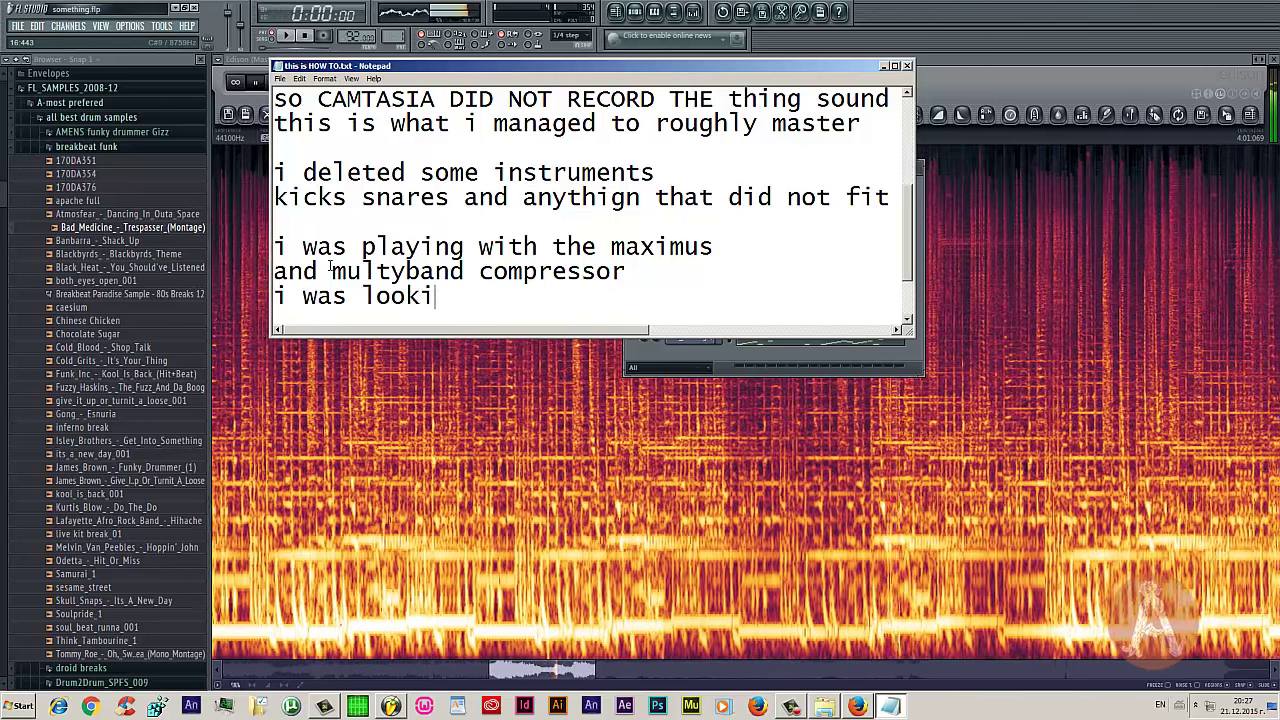
text(ng for the )
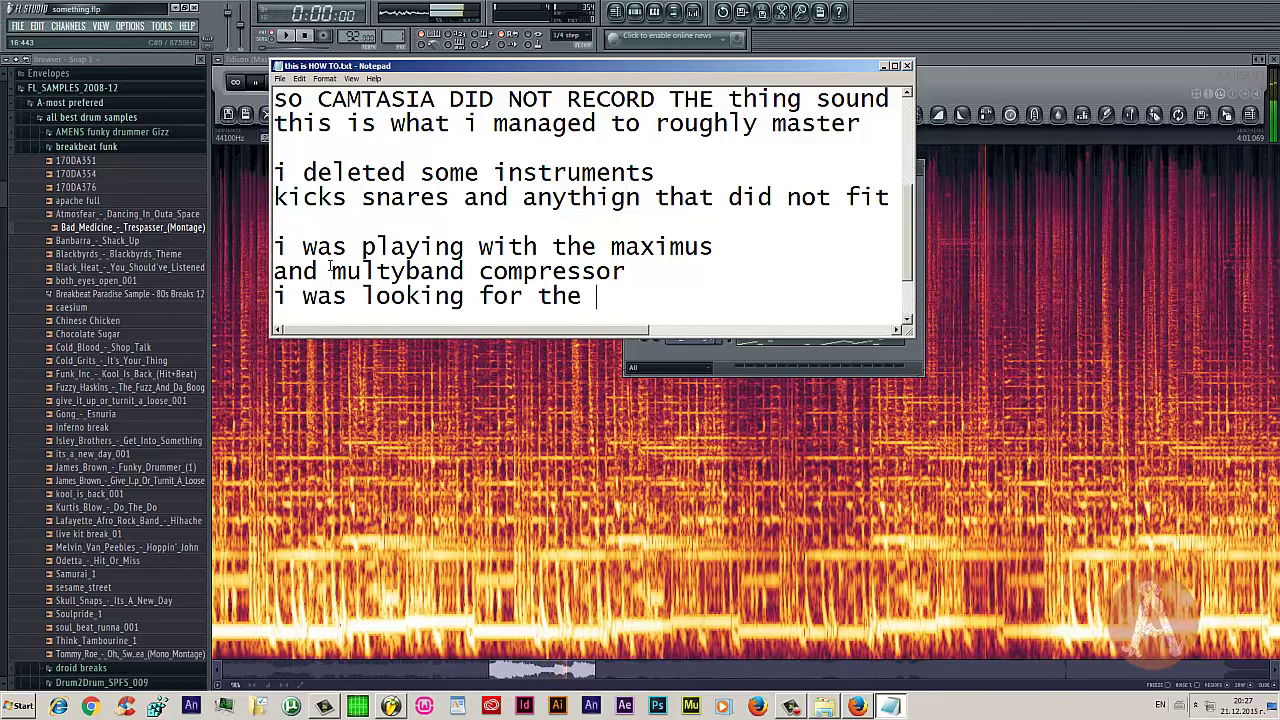
text(sound that i like)
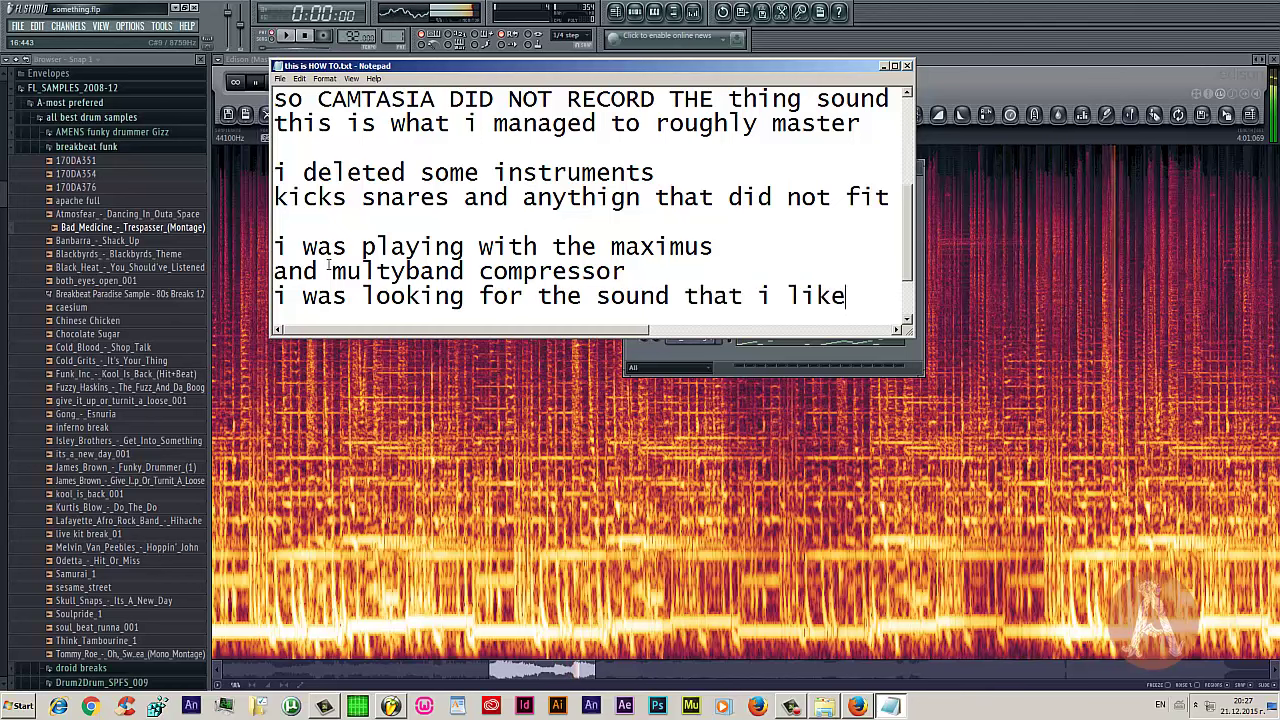
key(Return)
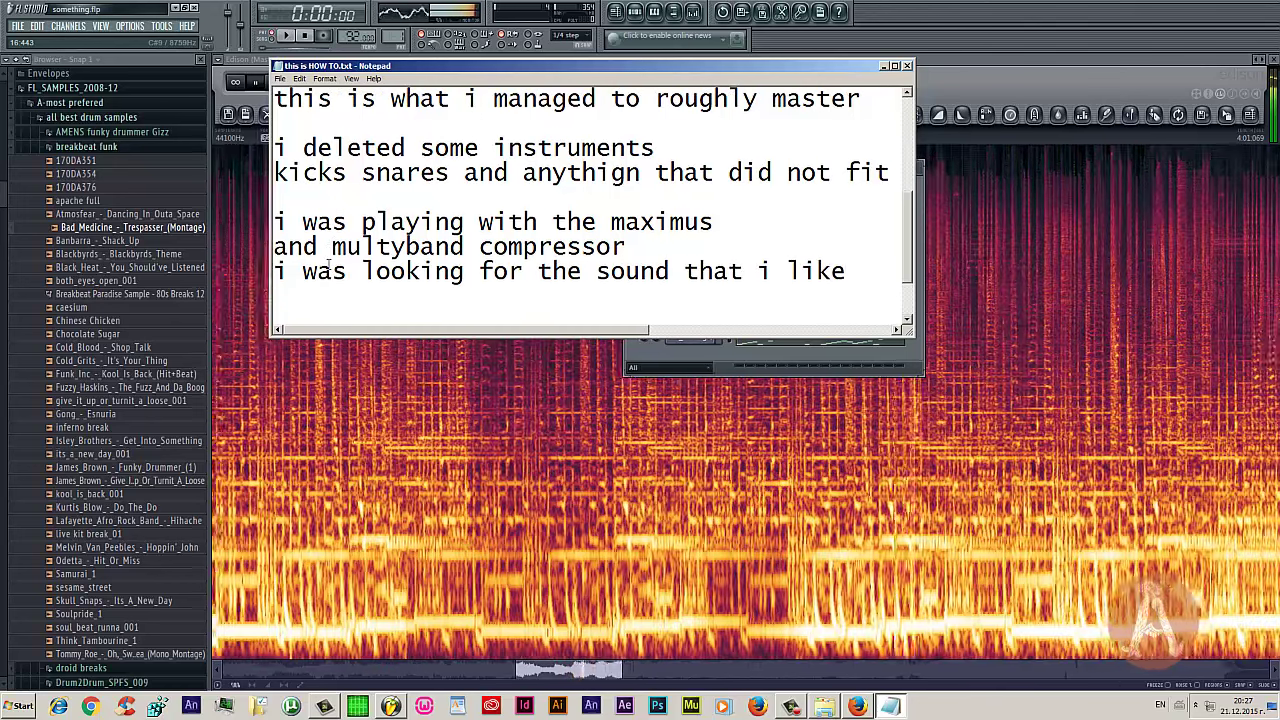
text(more bass )
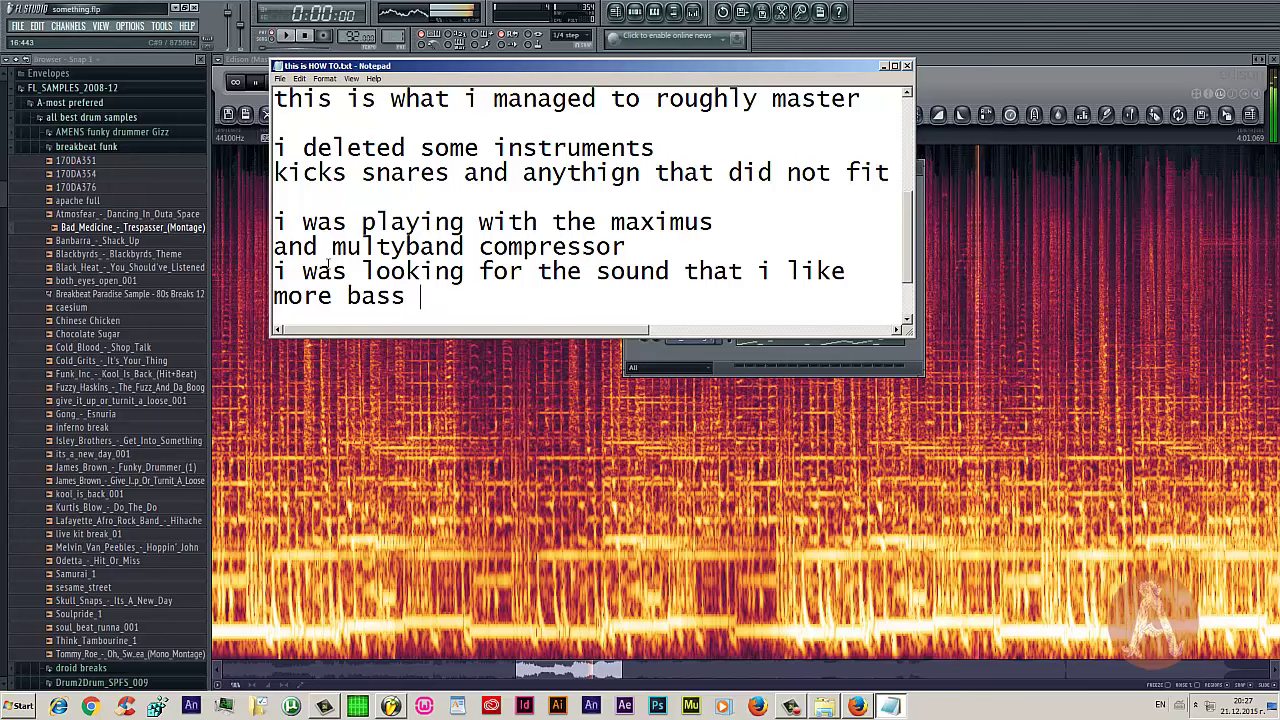
text(less mid )
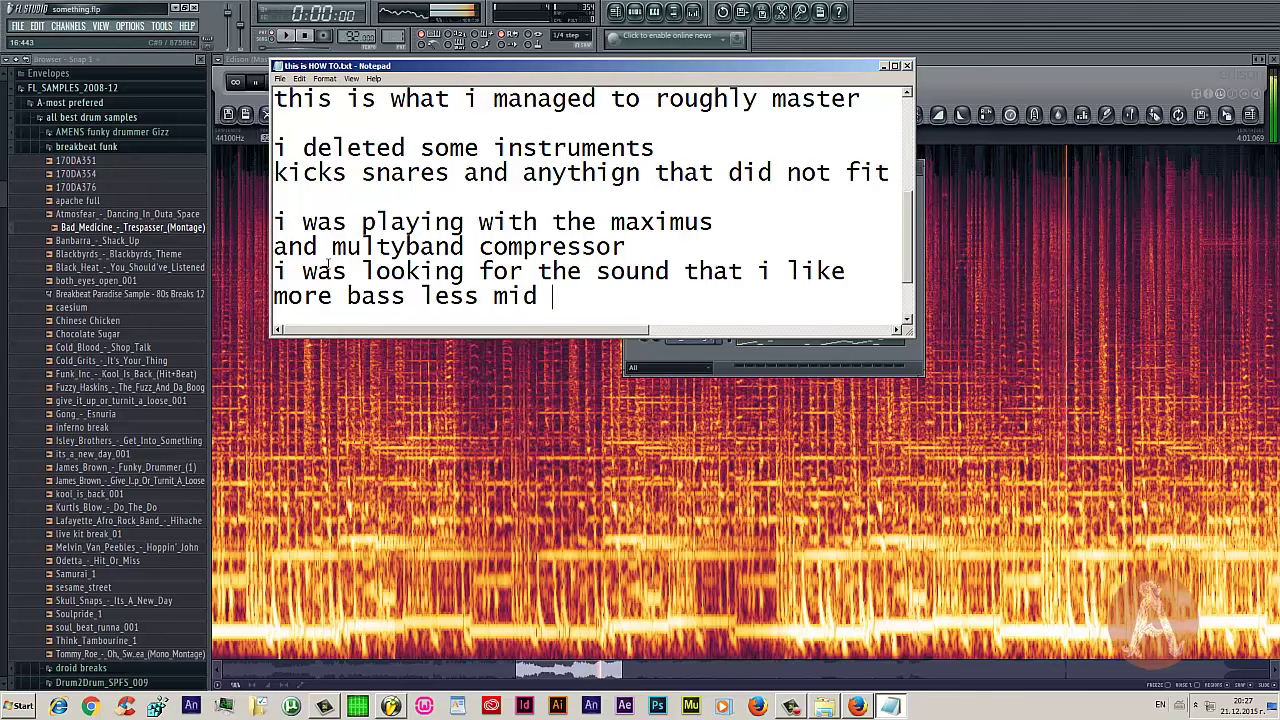
text(a bit of )
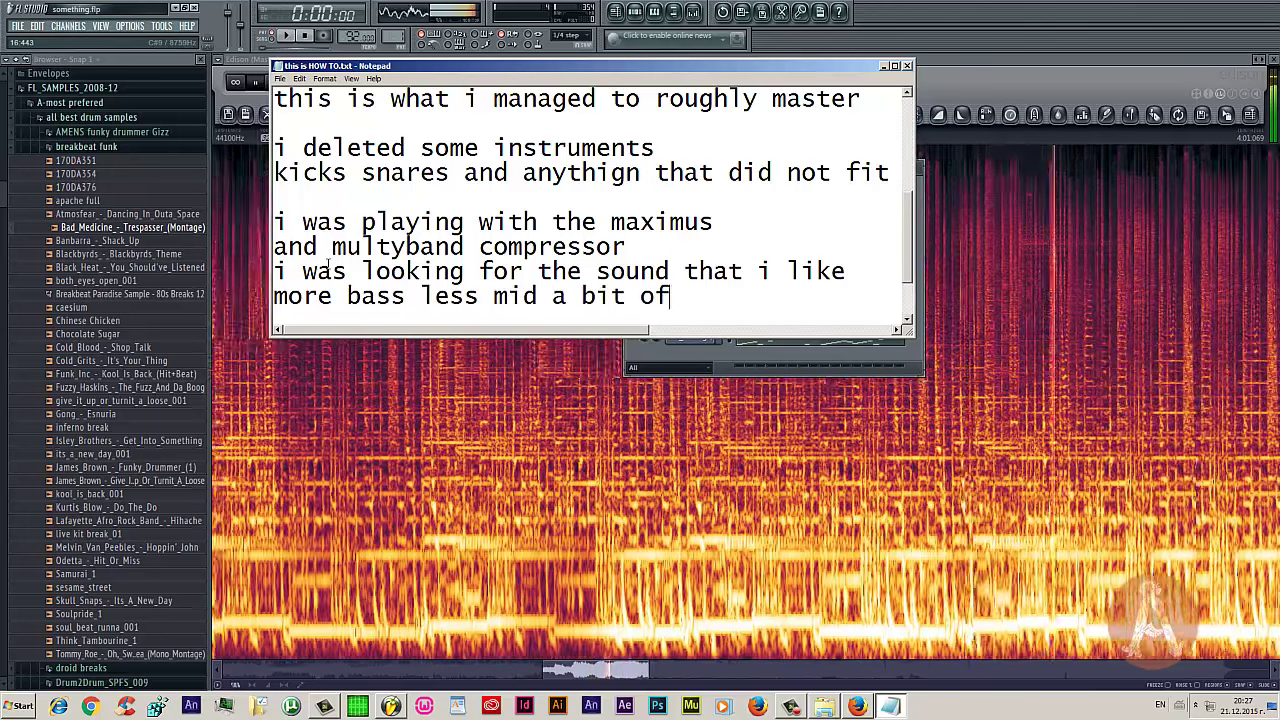
text(hi)
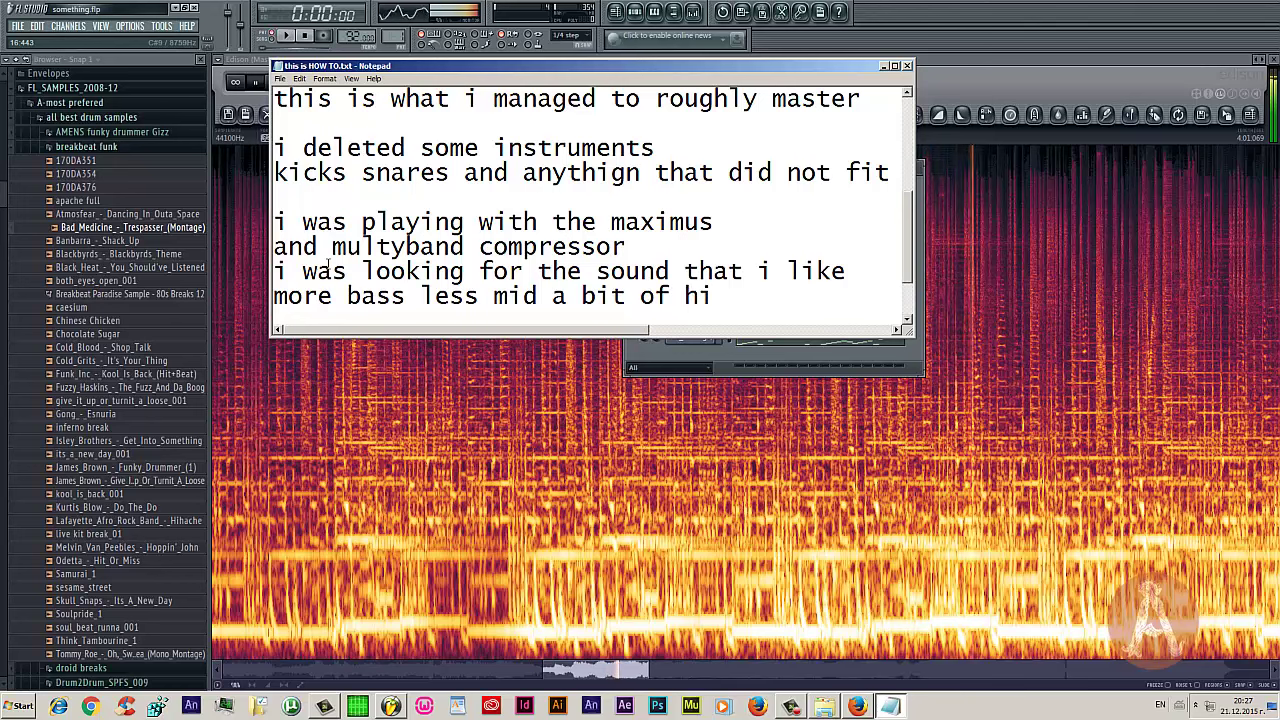
Complete the note's line about bass, mid and hi by adding "freq", ending with a new line
text( fr)
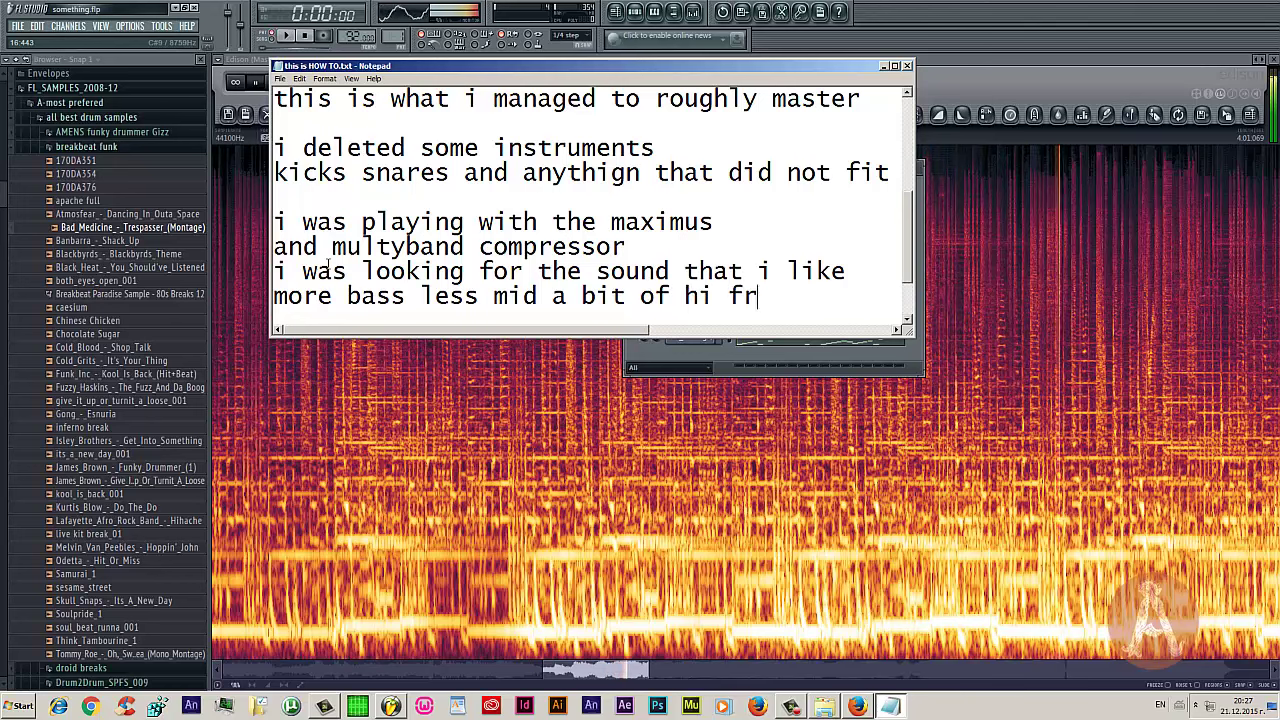
text(eq)
key(Return)
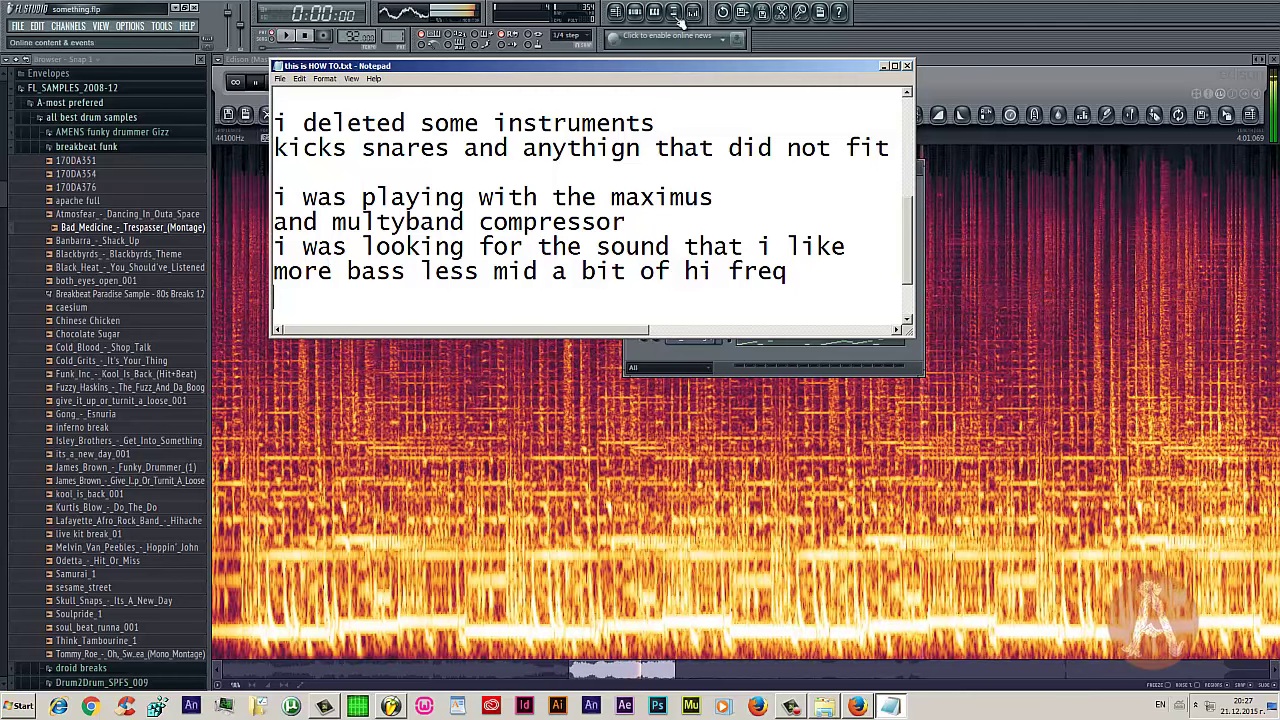
Switch to FL Studio, play Pattern 1 and audition its channels by soloing the 707 and toggling the mutes of the drum channels
click(679, 21)
click(654, 11)
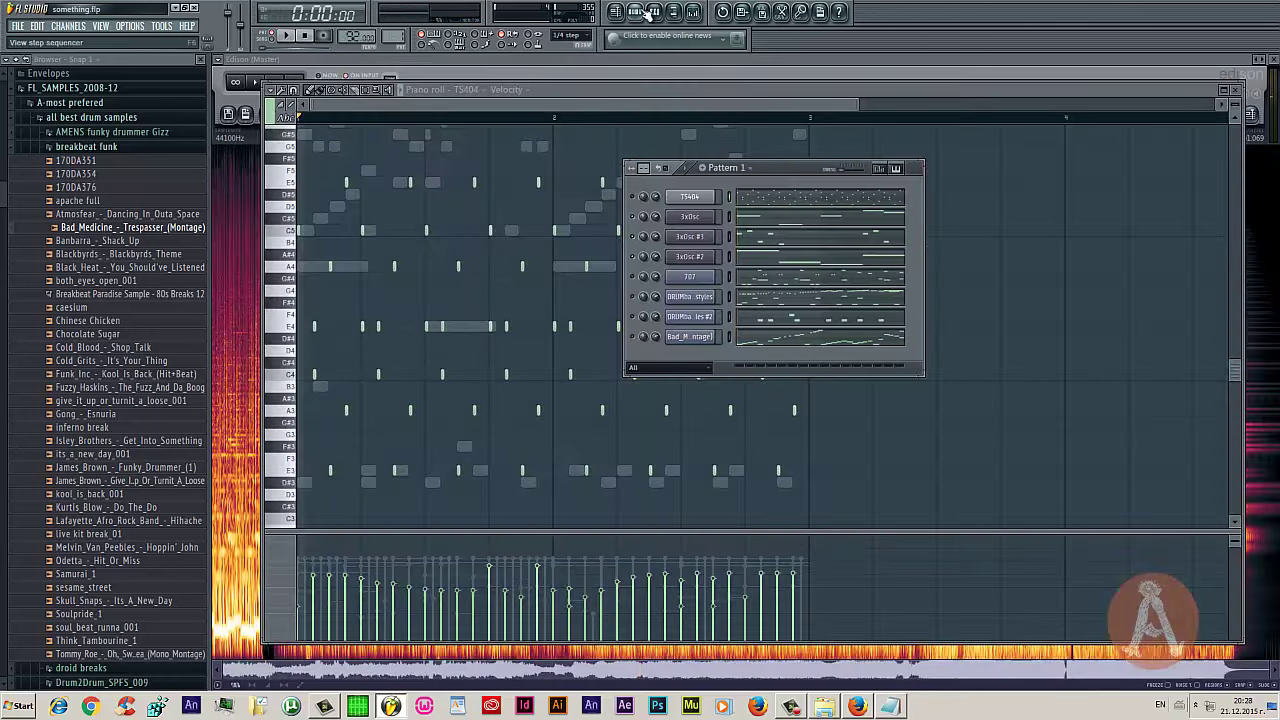
key(space)
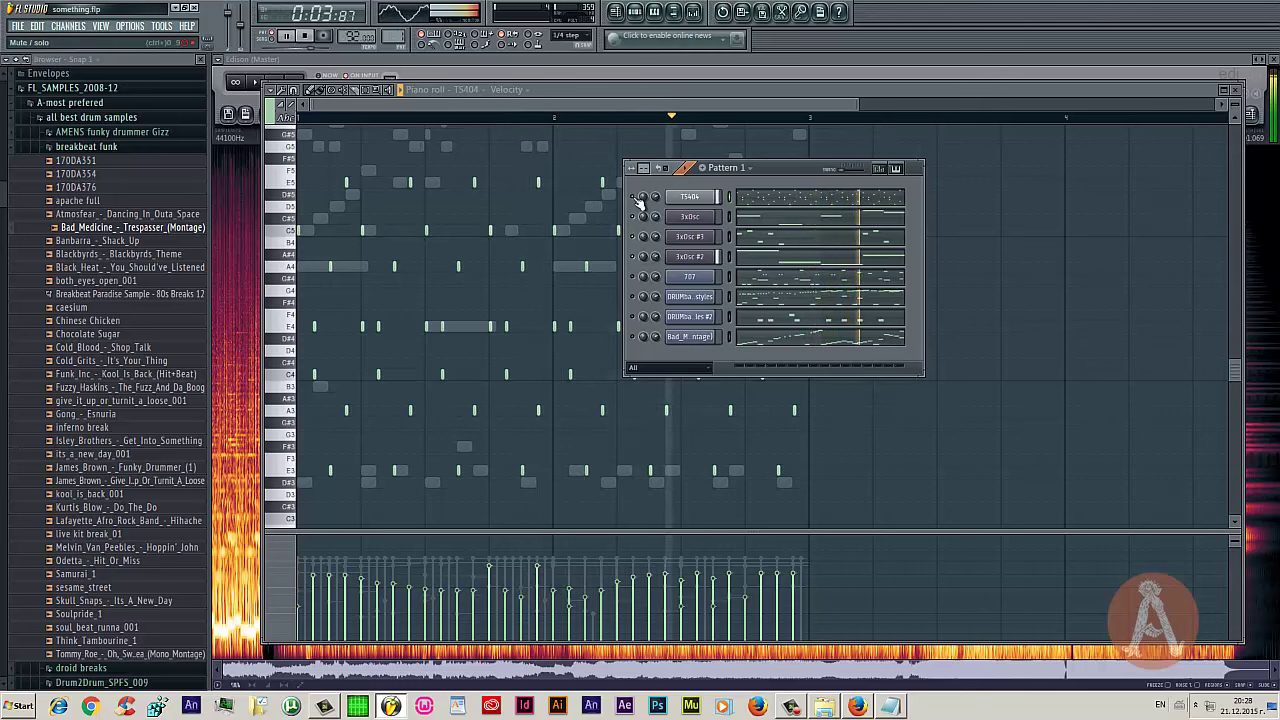
right_click(640, 283)
click(648, 298)
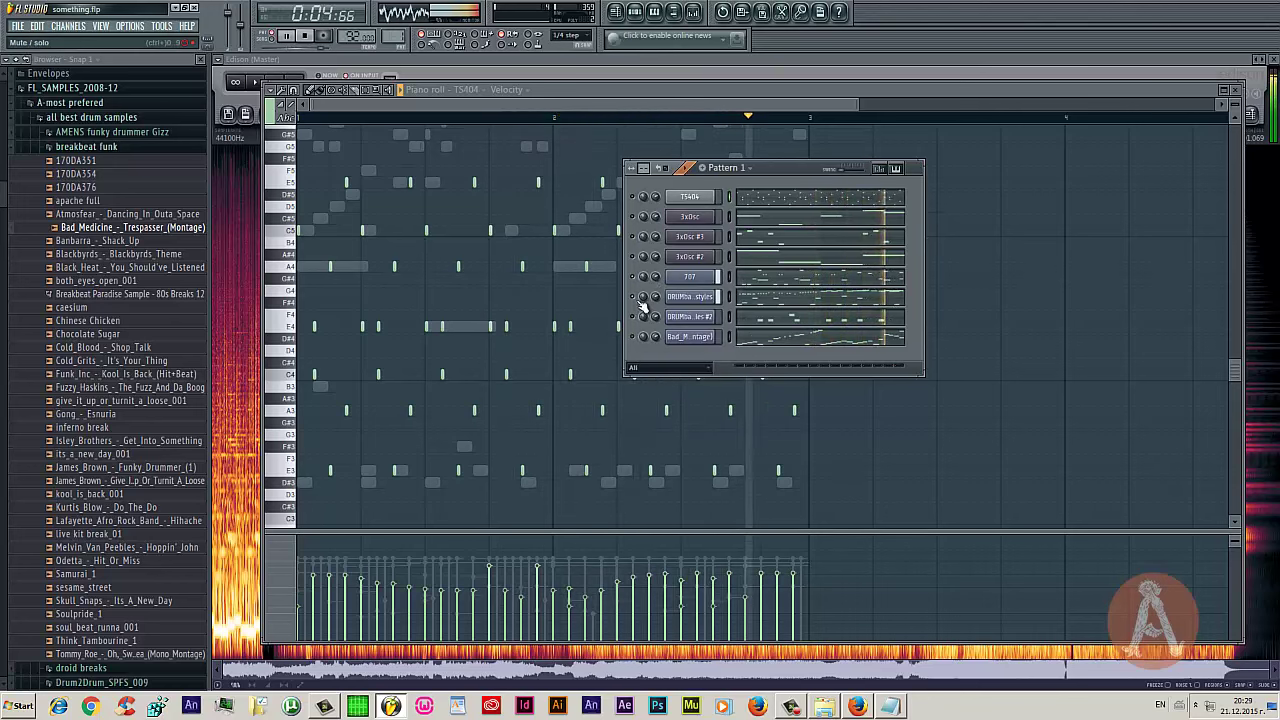
click(643, 277)
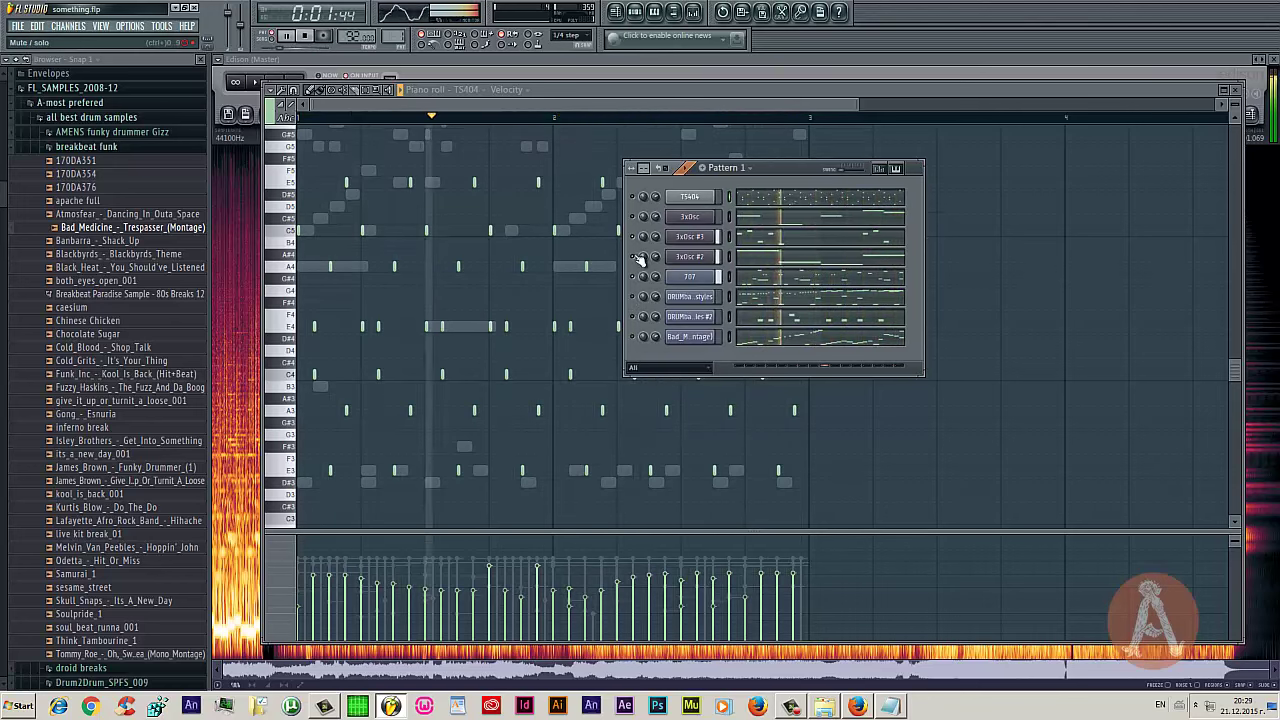
key(ctrl+a)
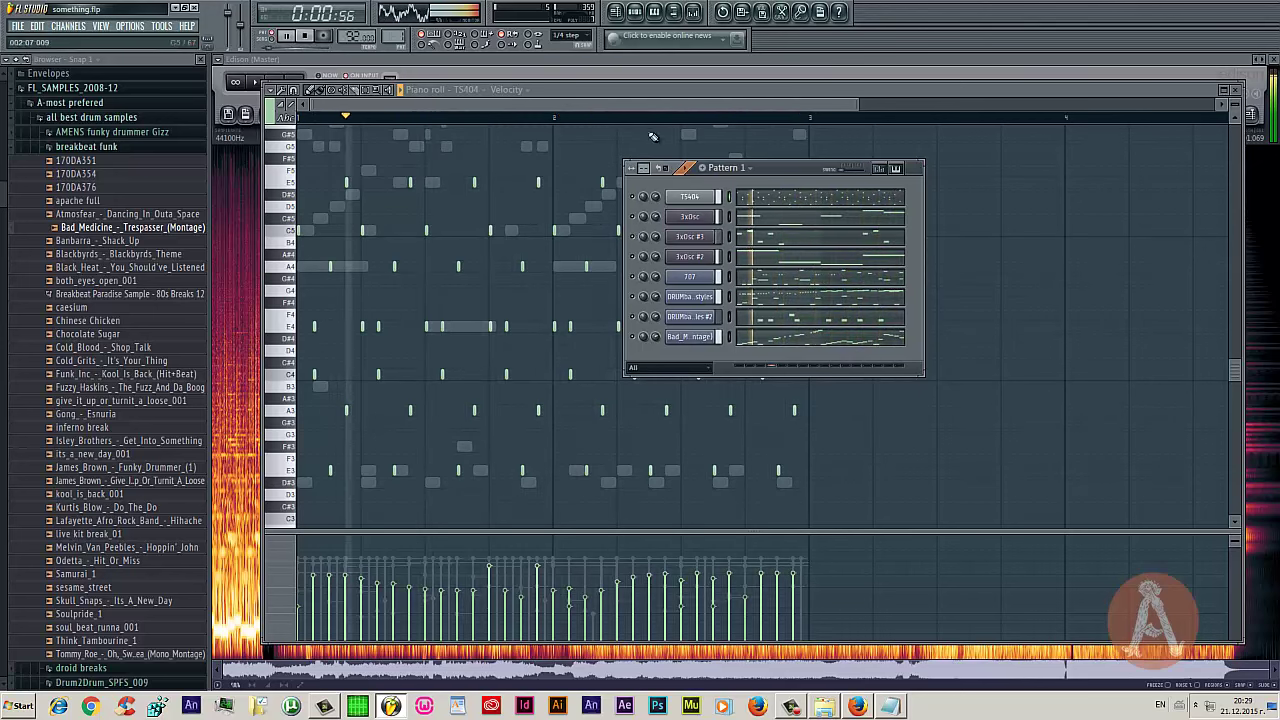
Review the low, mid, high and master bands of Maximus on the mixer's master track, closing the plugin once done
click(694, 11)
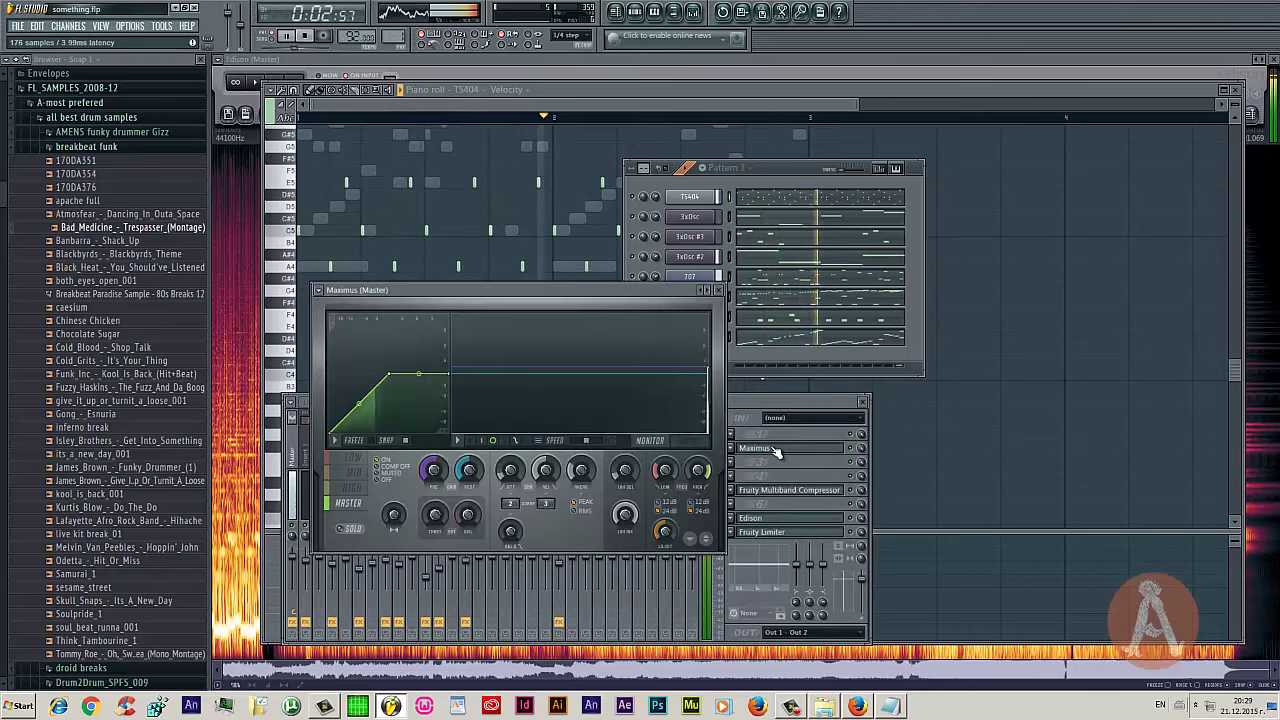
click(768, 447)
click(345, 460)
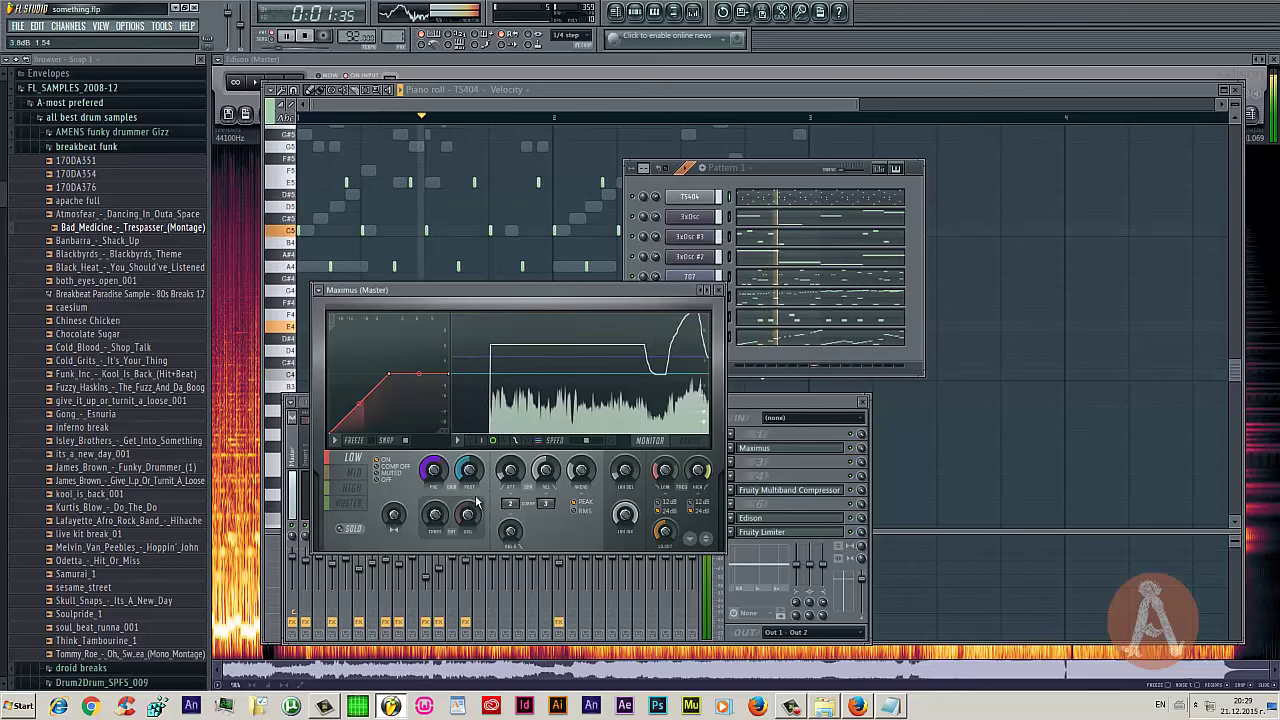
click(354, 472)
click(352, 488)
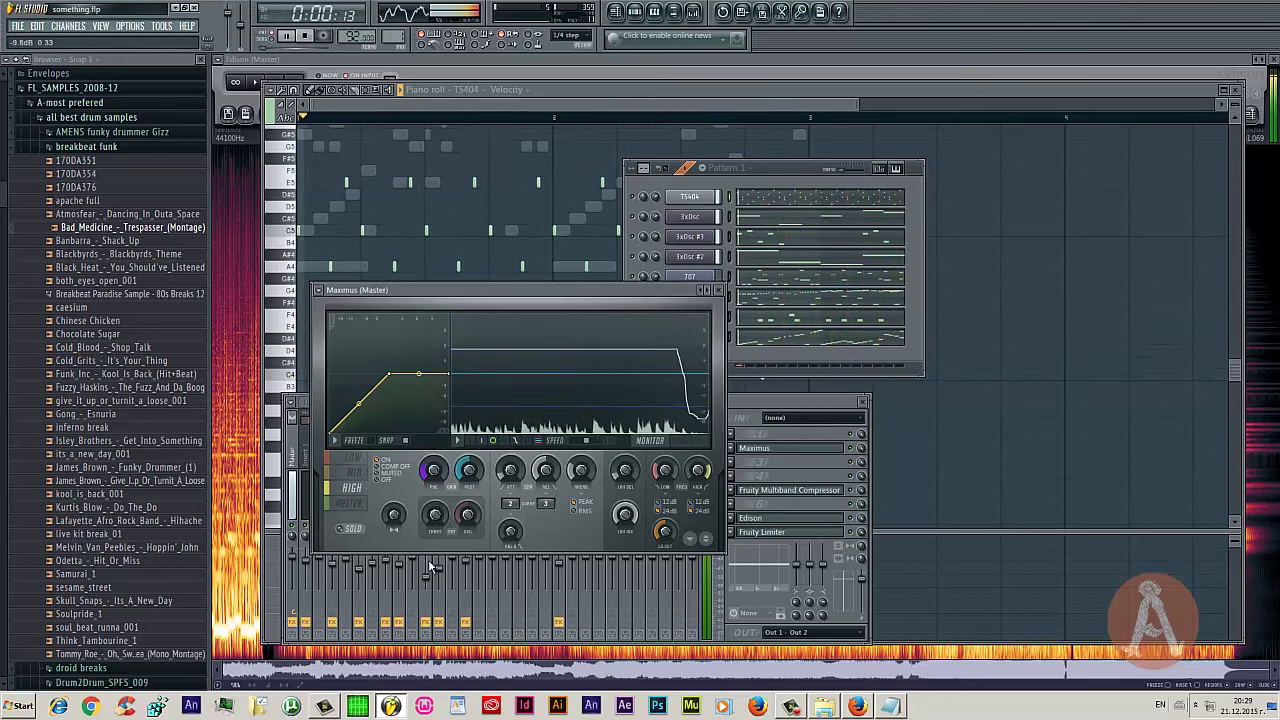
click(366, 503)
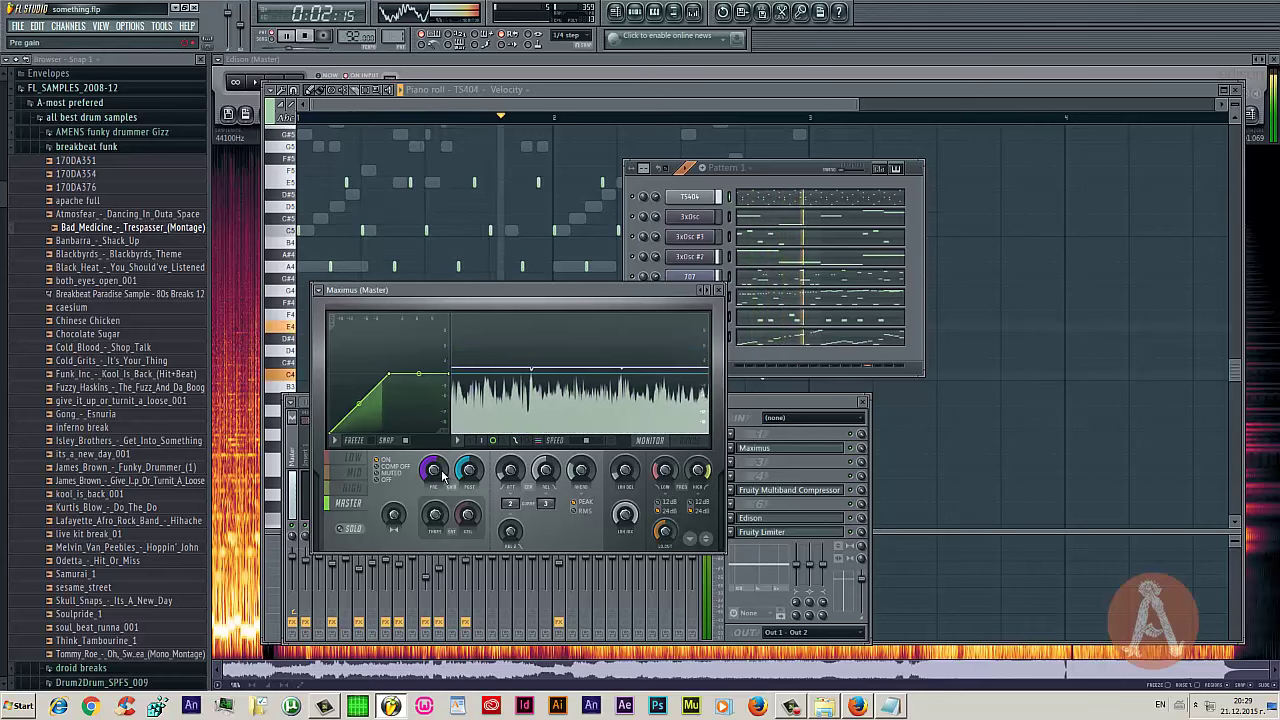
click(718, 290)
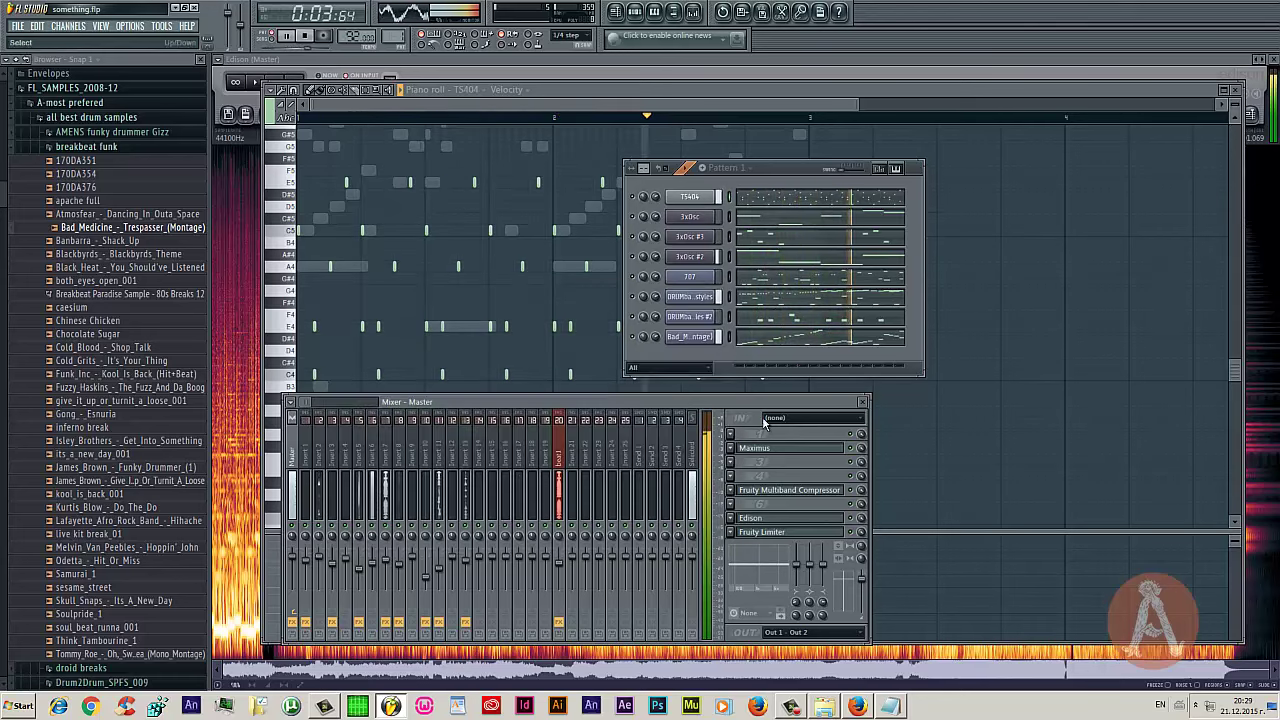
Try different gain and filter type settings in the master track's Fruity Multiband Compressor
click(801, 491)
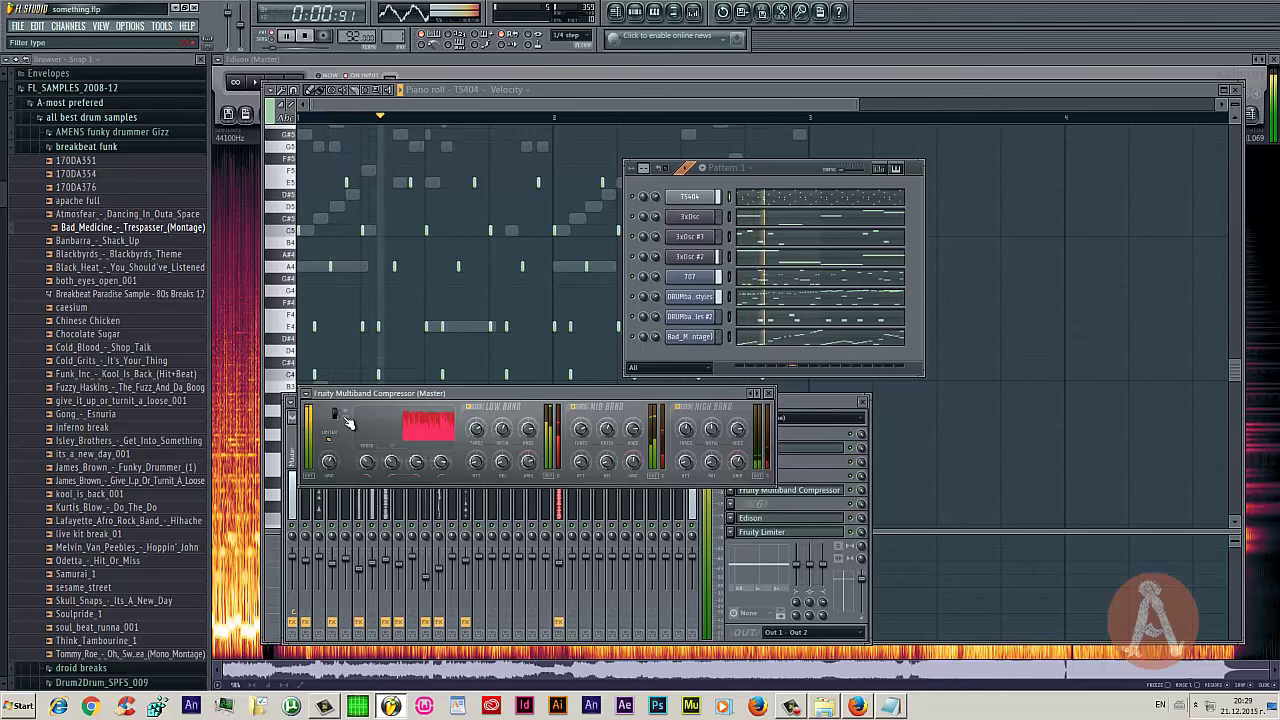
drag(333, 463, 368, 492)
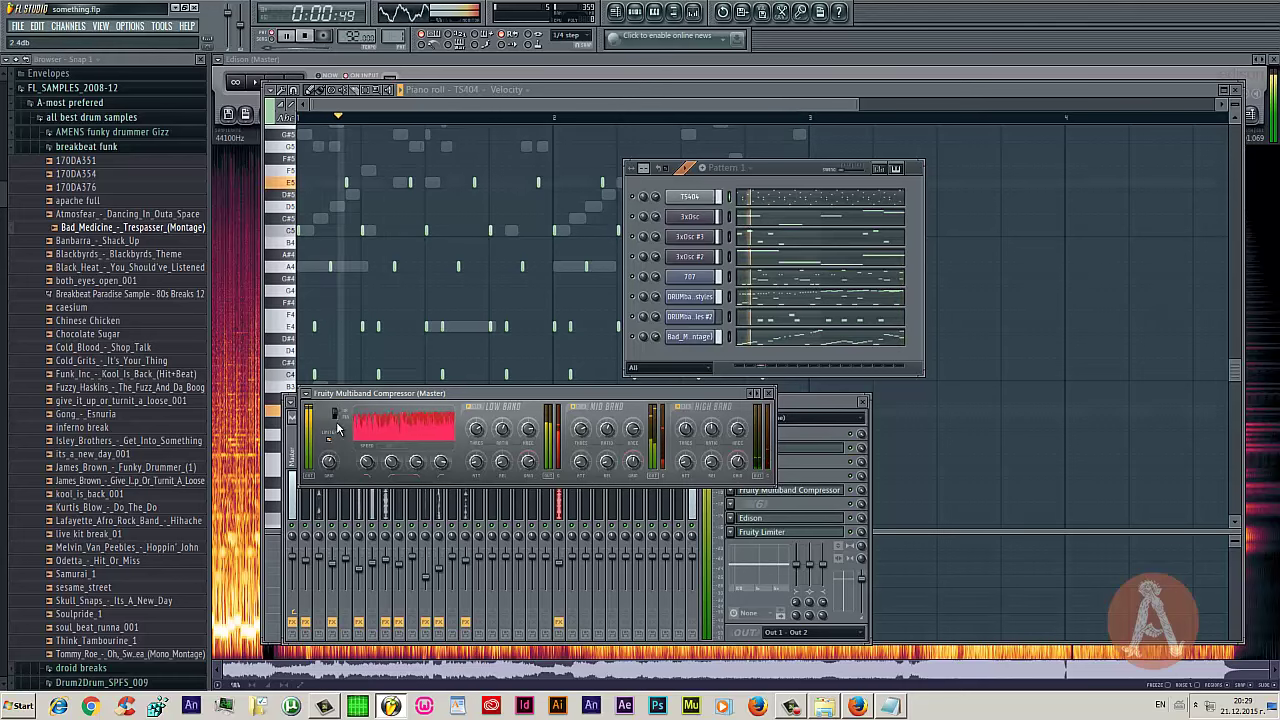
drag(338, 422, 348, 394)
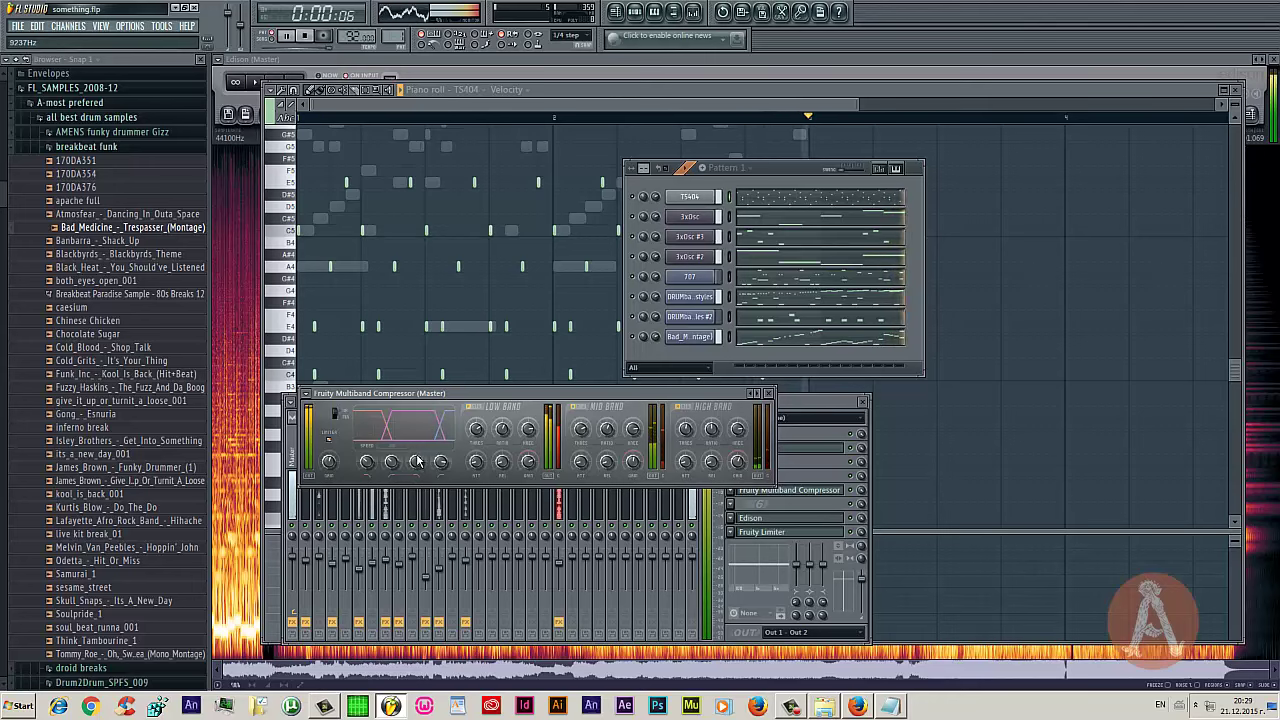
Experiment with the band crossover frequencies and the filter type in the Fruity Multiband Compressor while the pattern plays
drag(417, 461, 366, 457)
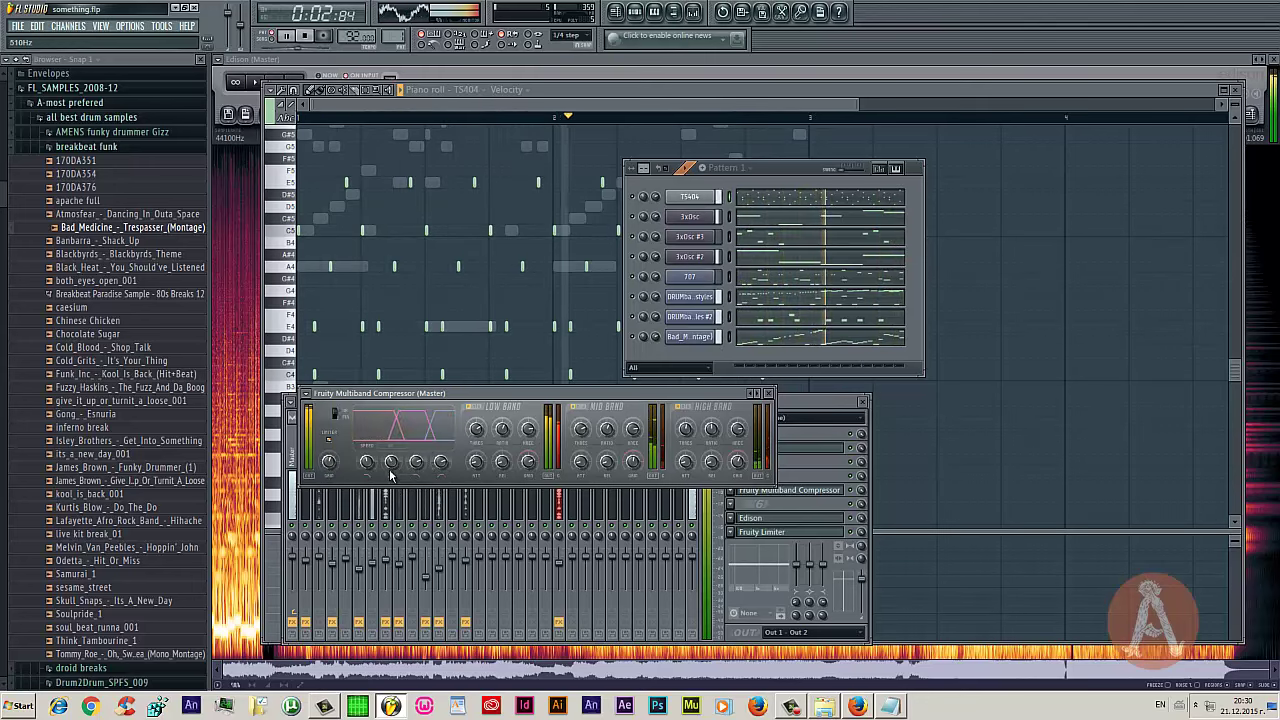
drag(392, 463, 418, 456)
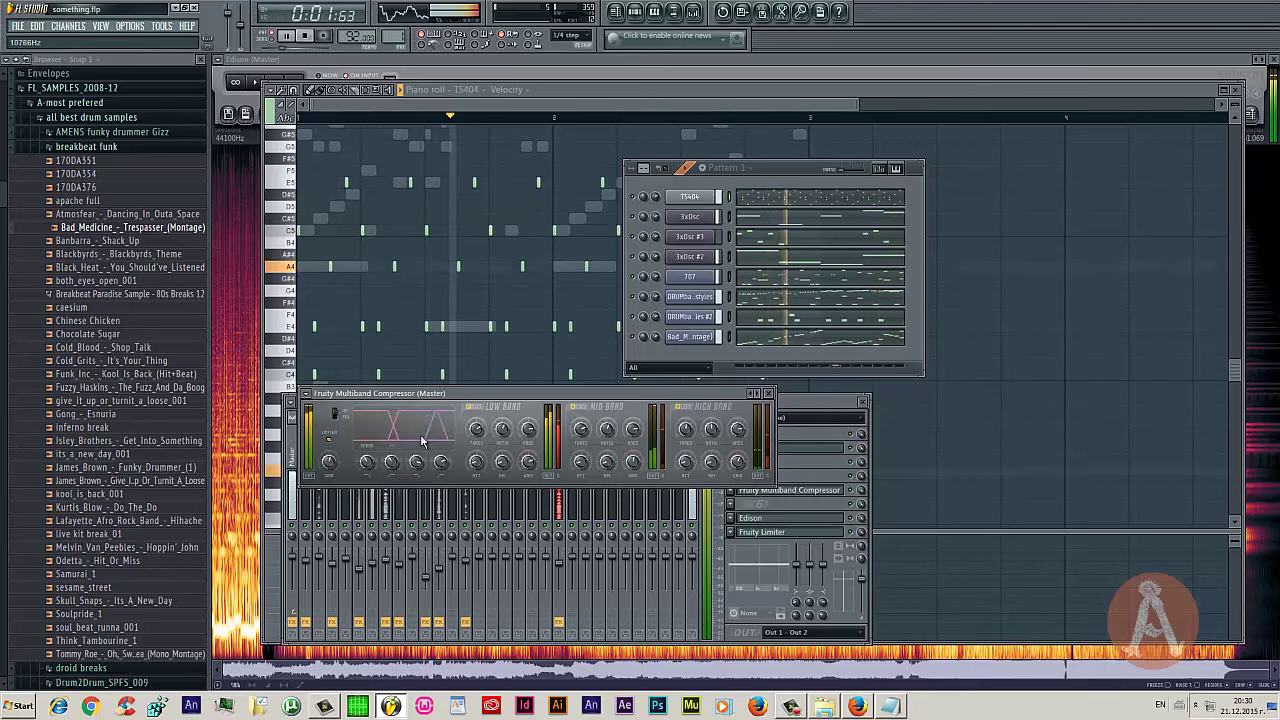
drag(443, 462, 440, 462)
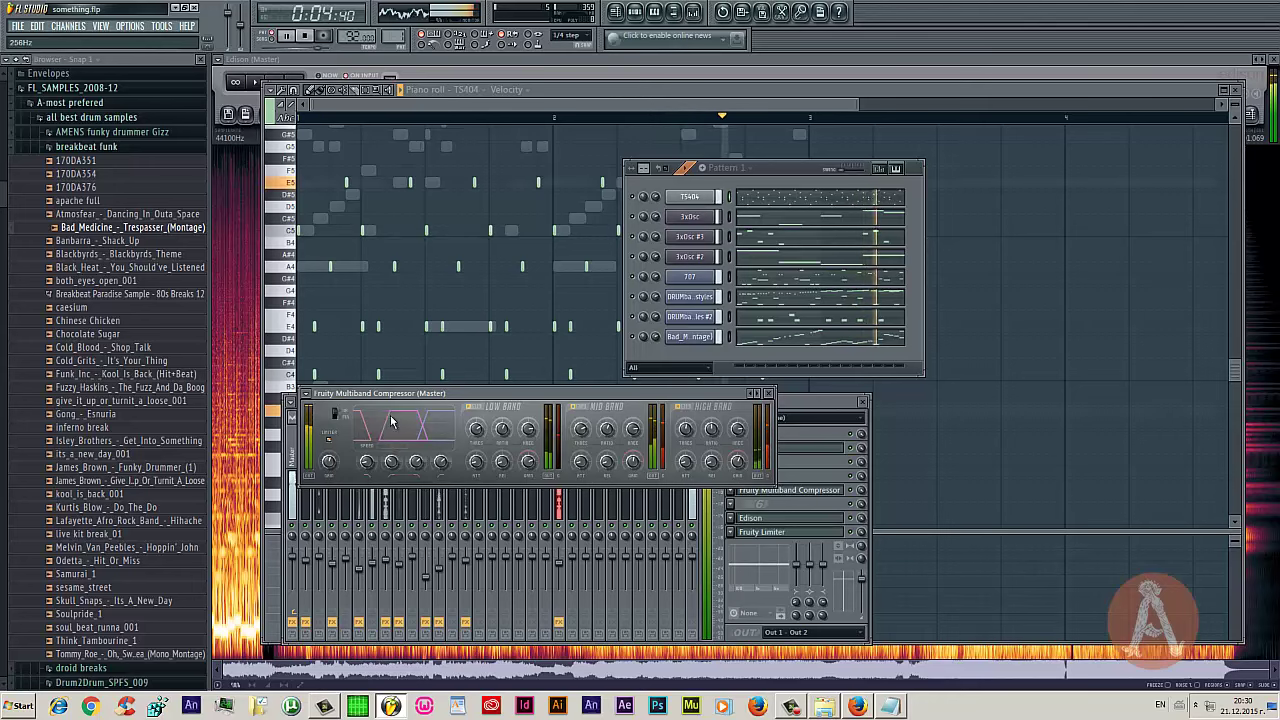
drag(370, 405, 377, 463)
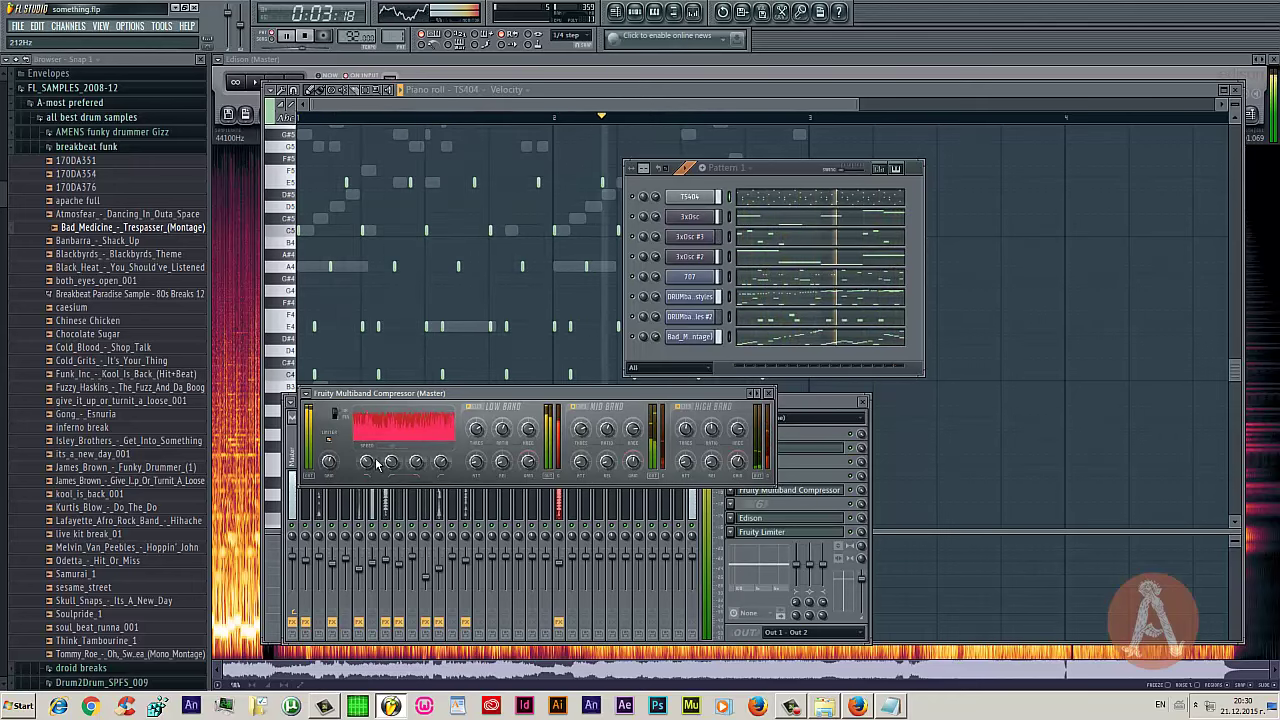
right_click(367, 462)
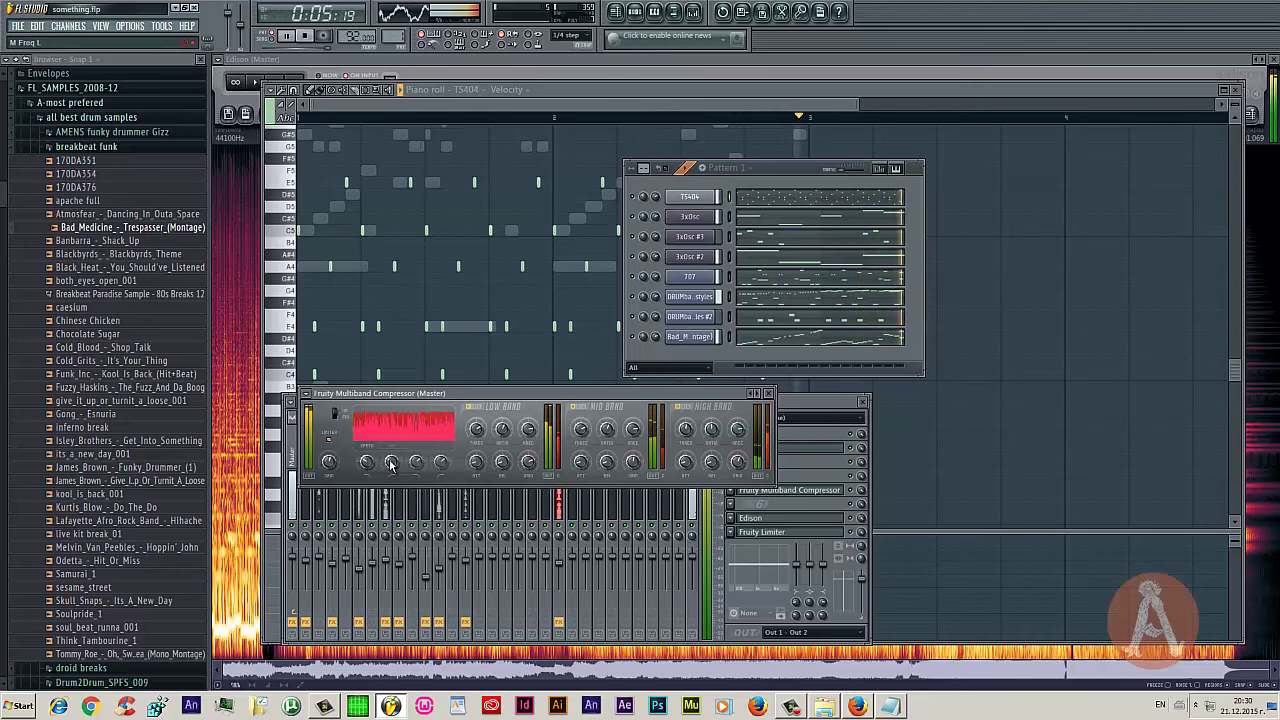
right_click(418, 463)
right_click(441, 462)
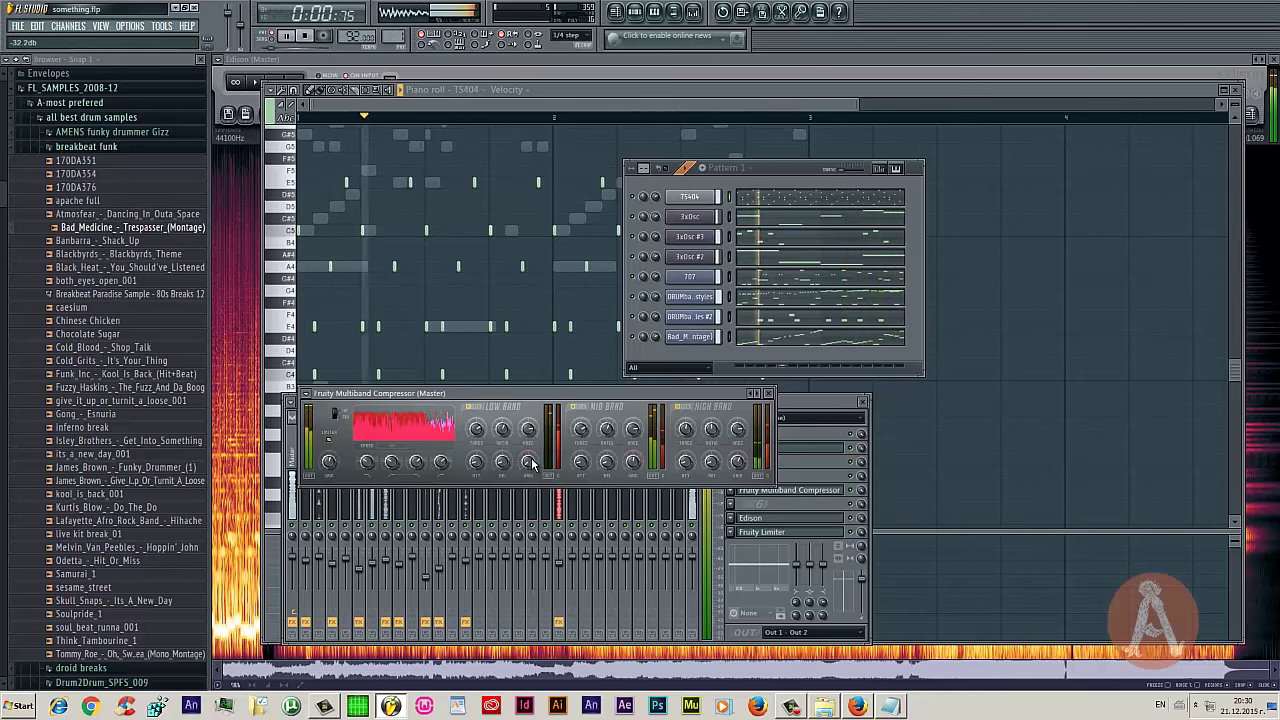
Toggle the mute of the Bad_Medicine montage channel and close FL Studio without saving the changes to something.flp
click(640, 343)
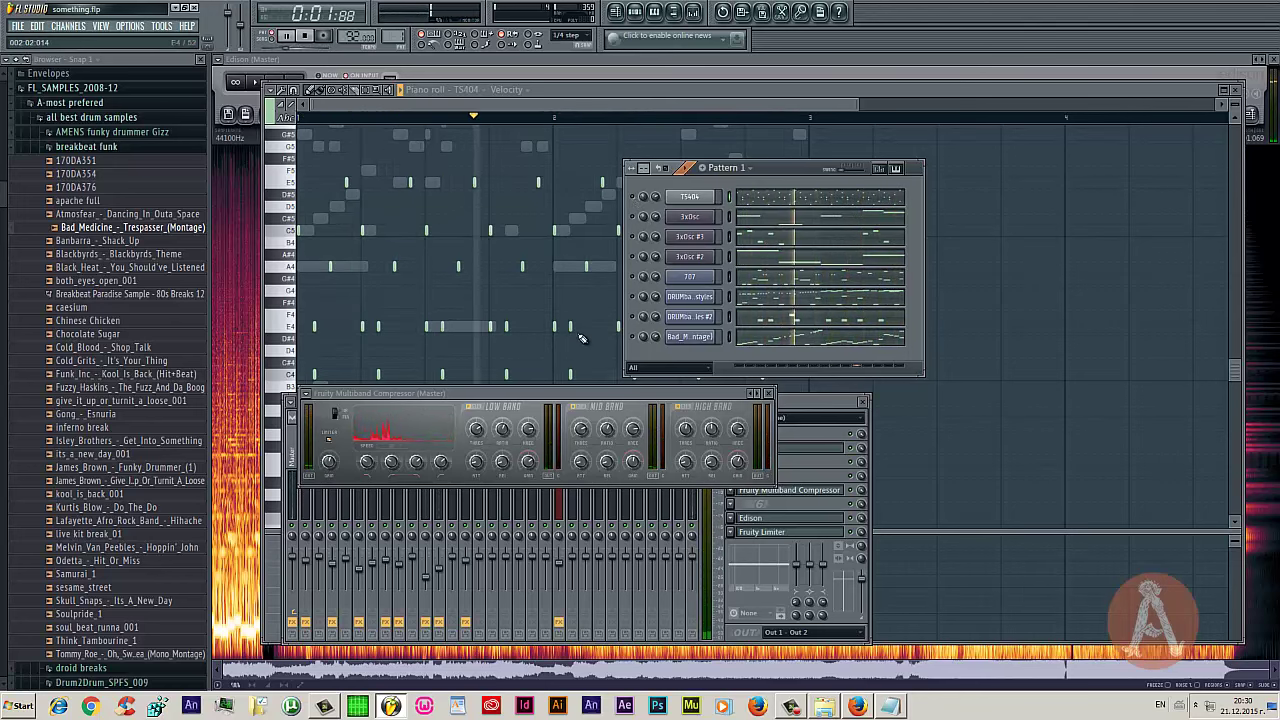
click(196, 8)
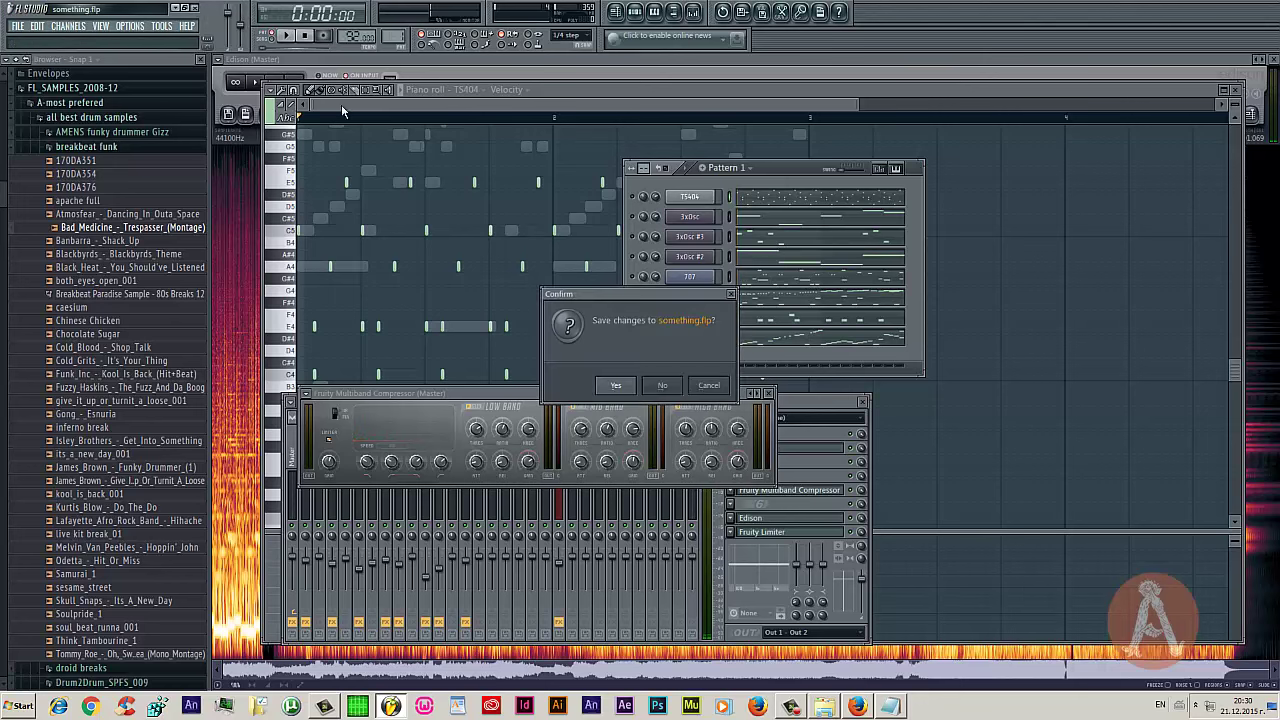
click(671, 388)
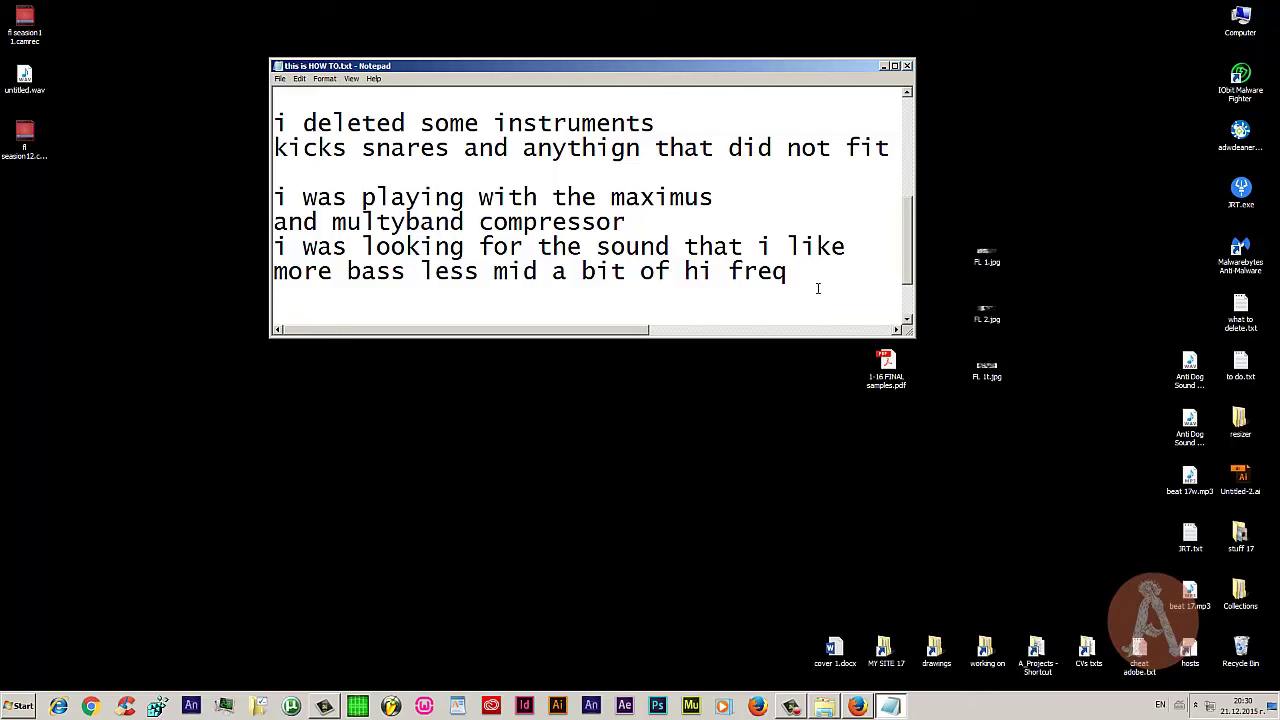
Add the lines "yes", "just try everything you can" and "whatever sounds best to you is best" to the note
key(Return)
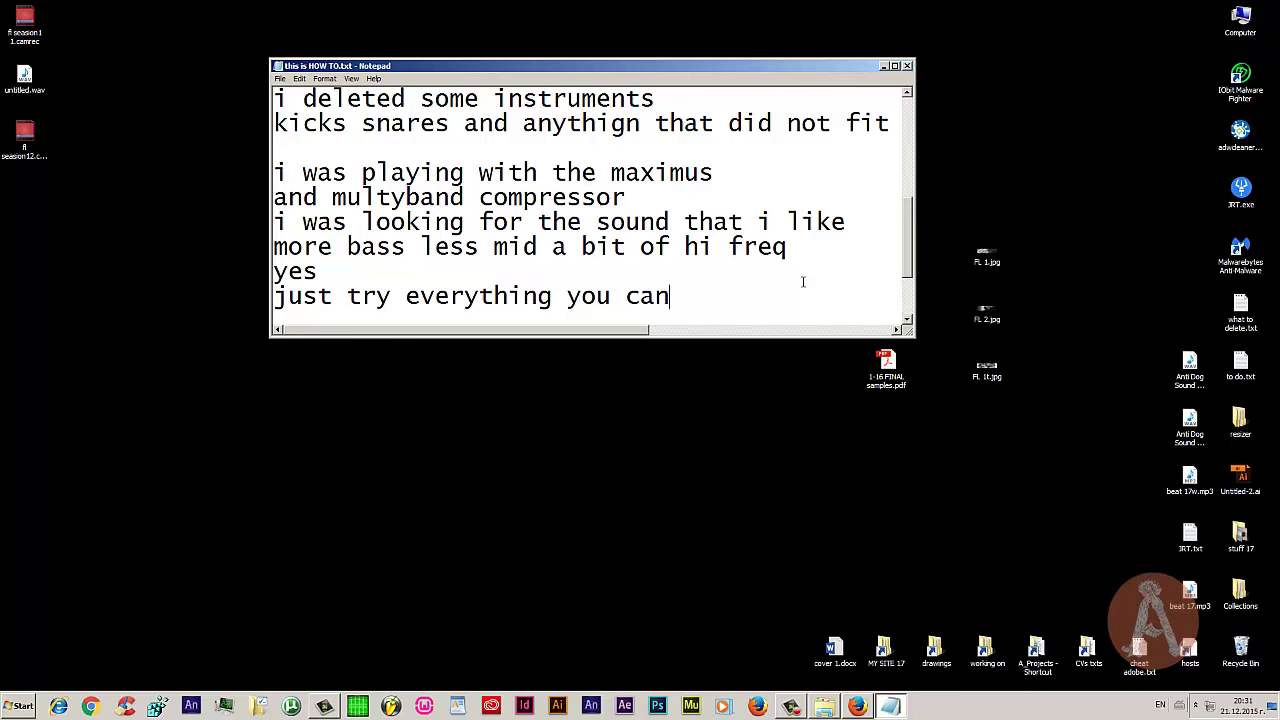
key(Return)
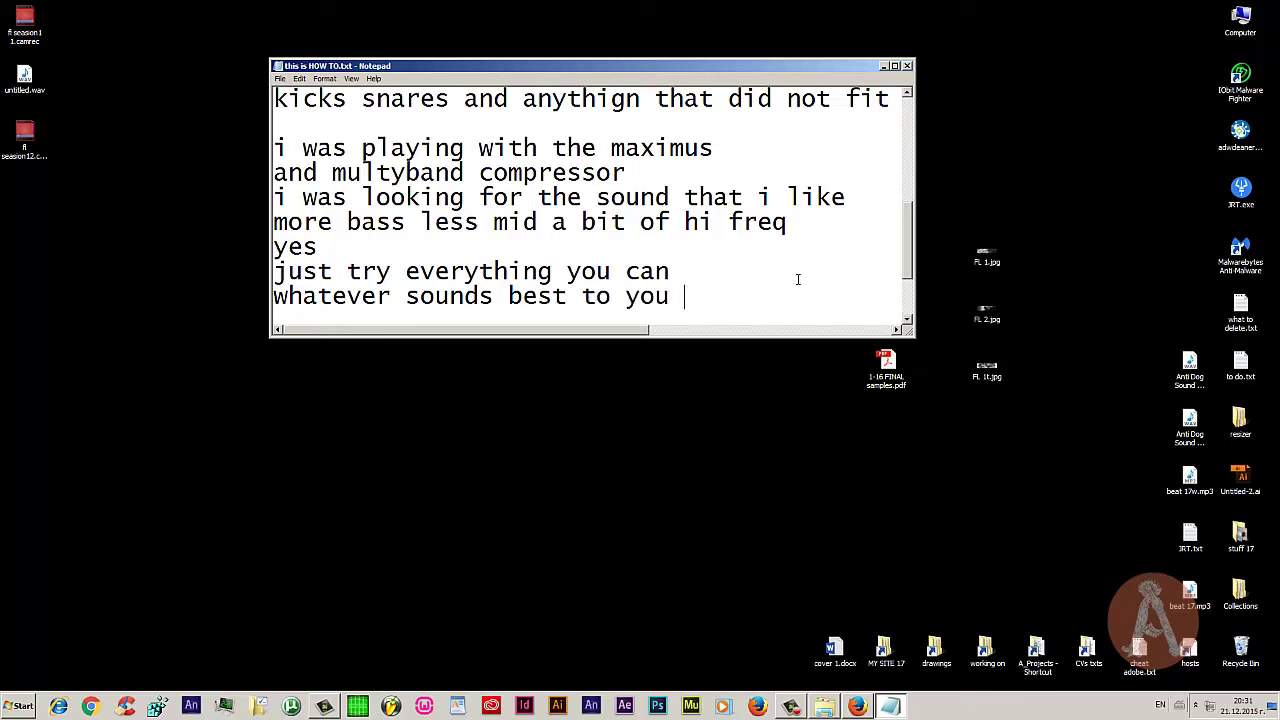
key(Return)
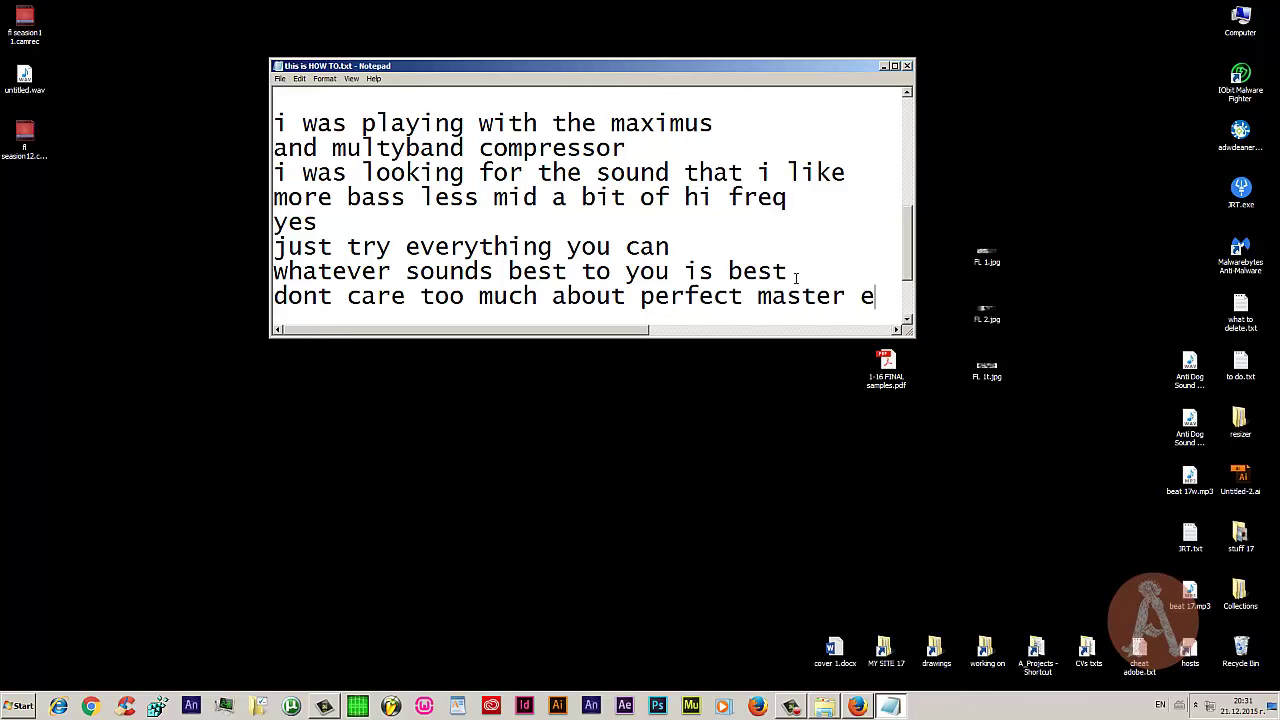
Add the line "dont care too much about perfect master eq or whaterev" to the note
text(q or wha)
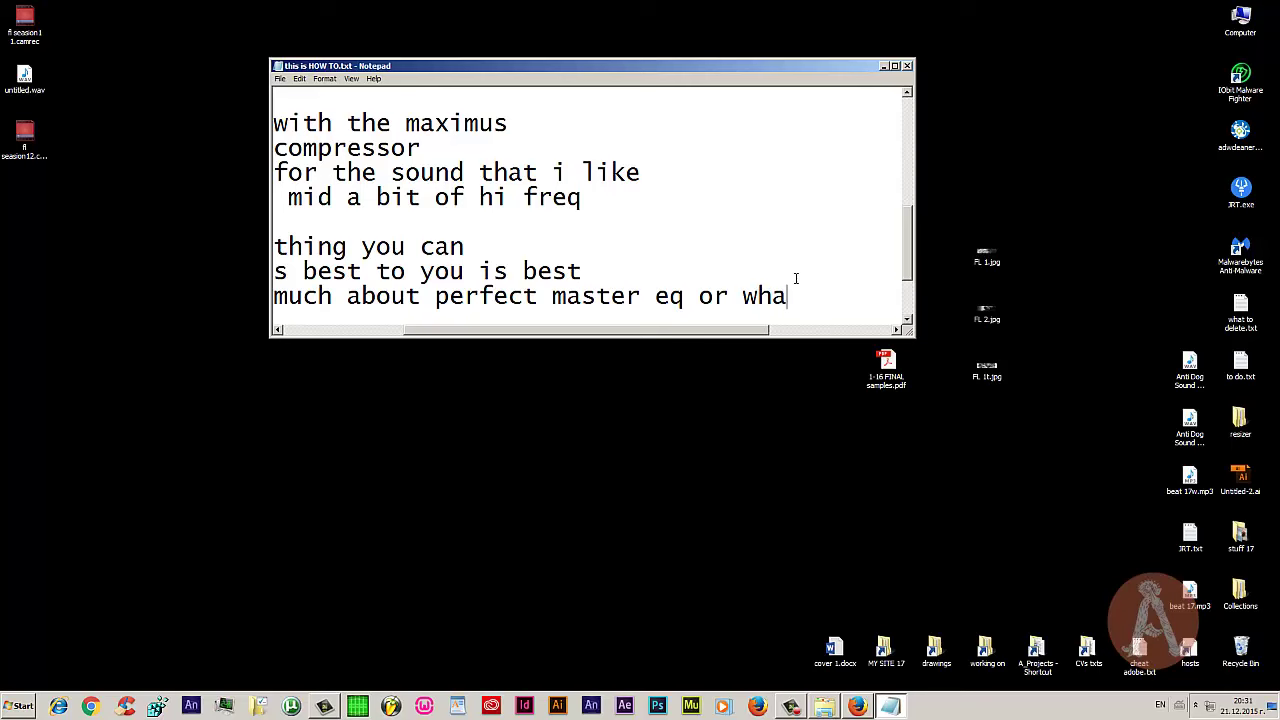
text(terev)
key(Return)
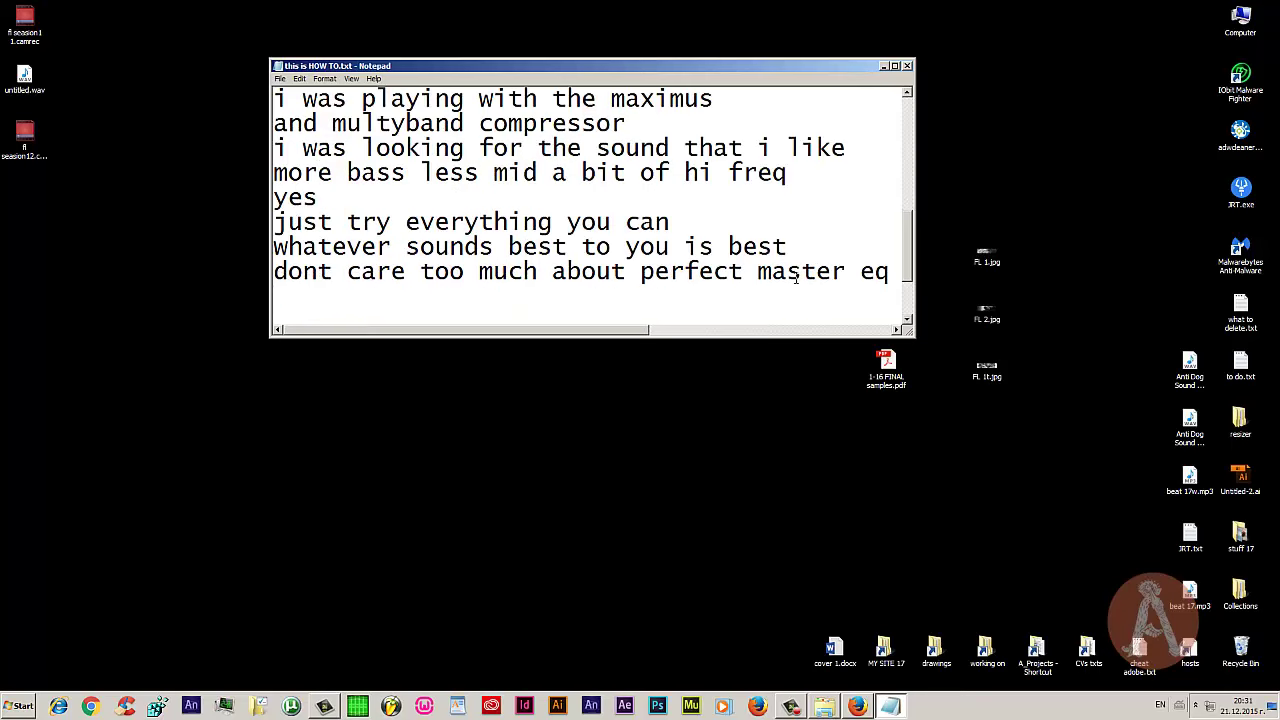
After a blank line, add "that kills the mood and maked a track" and "fit a certain frame i hate" to the note, and begin another line
key(Return)
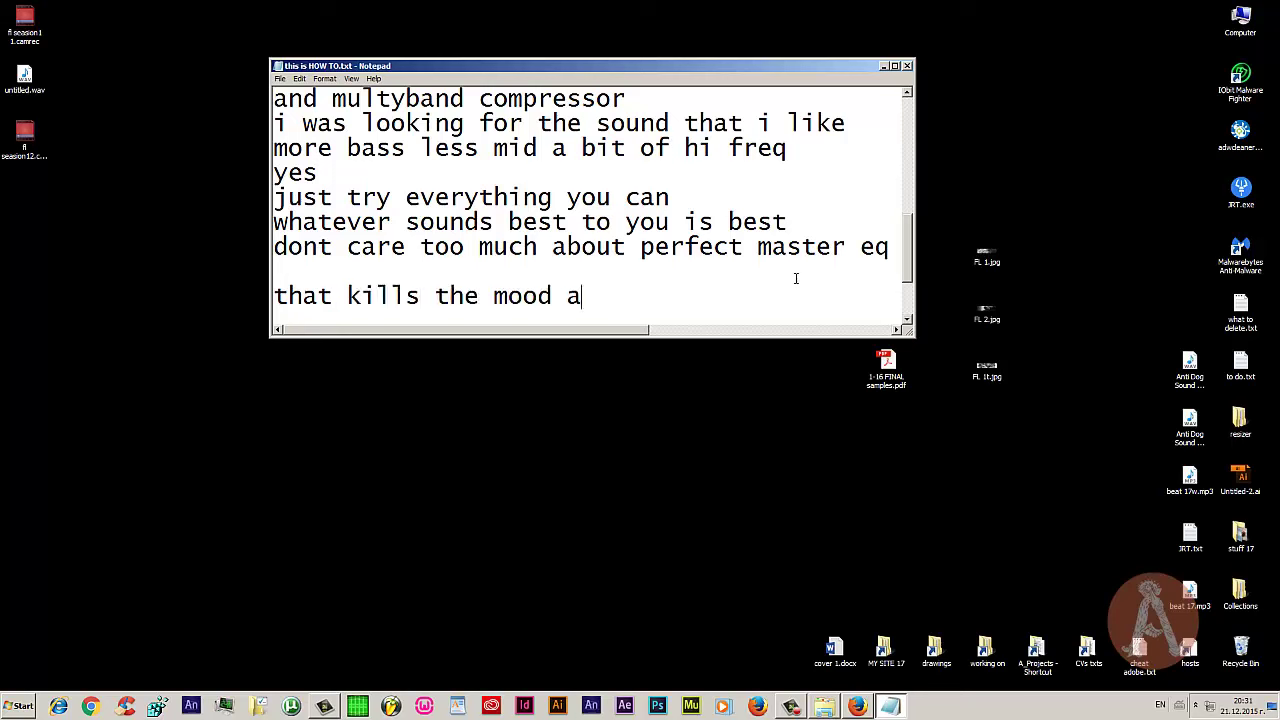
text(maked a track)
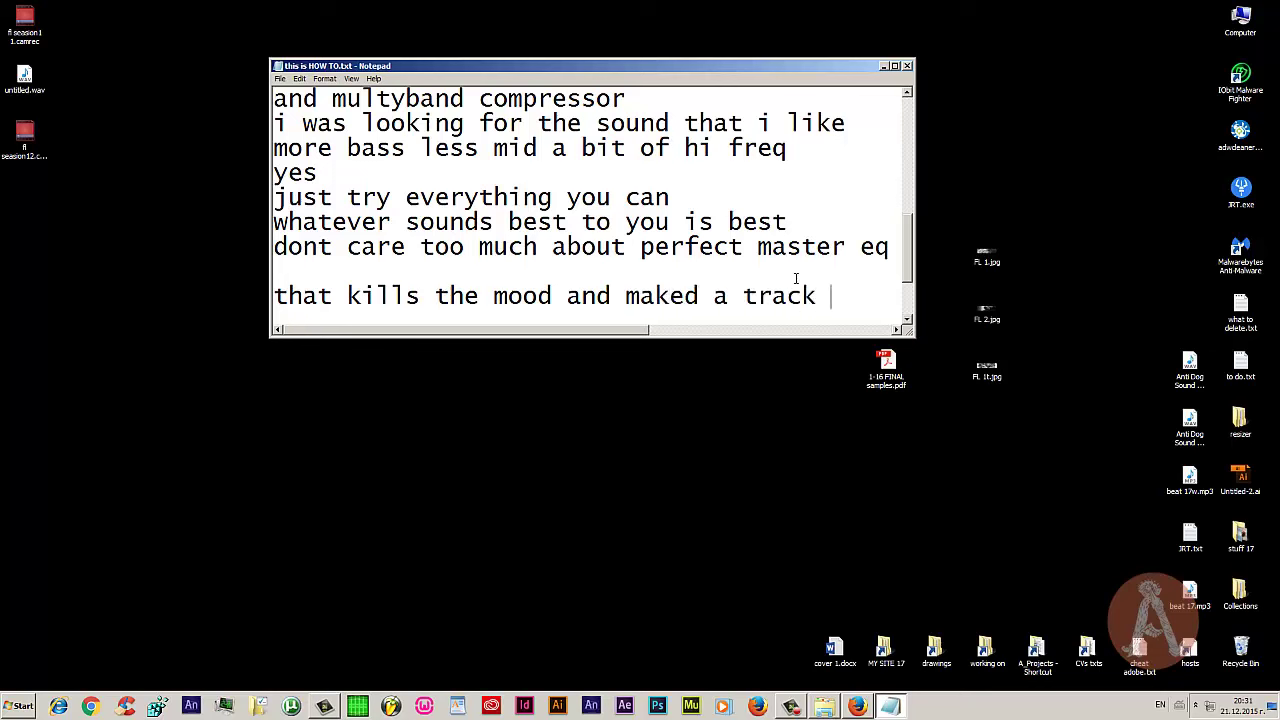
key(Return)
text(fit a s)
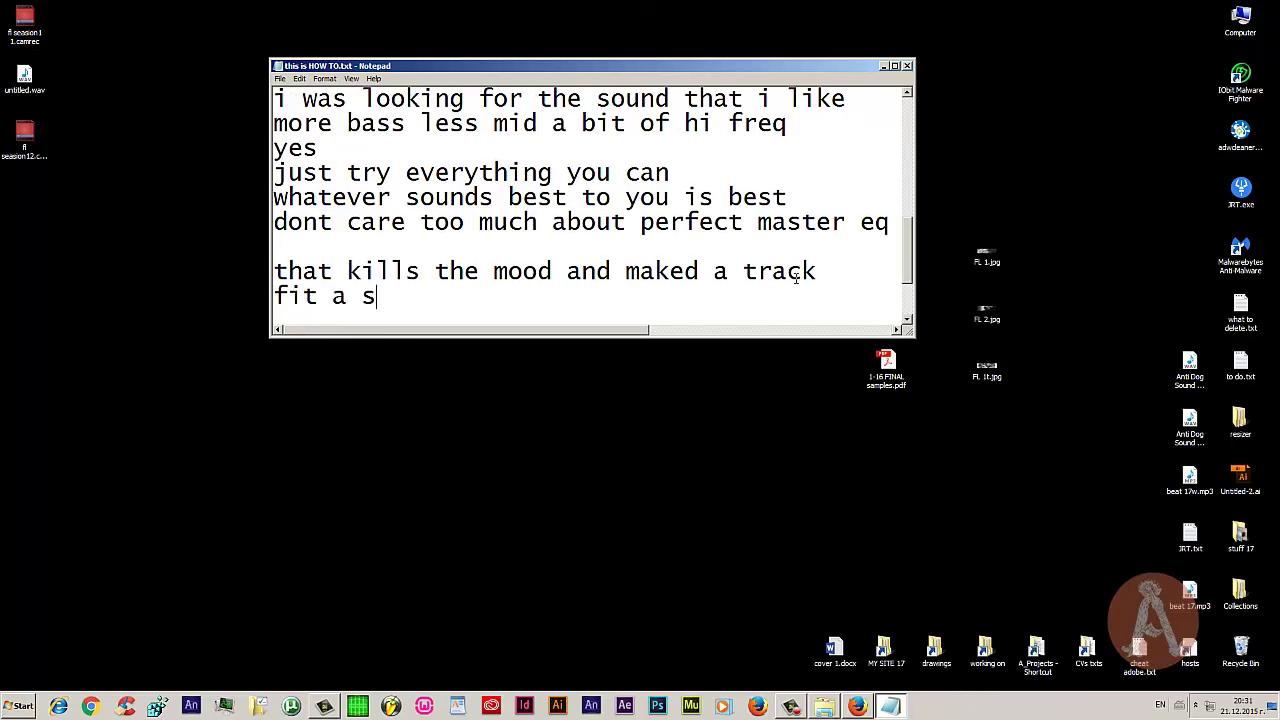
key(BackSpace)
text(certain )
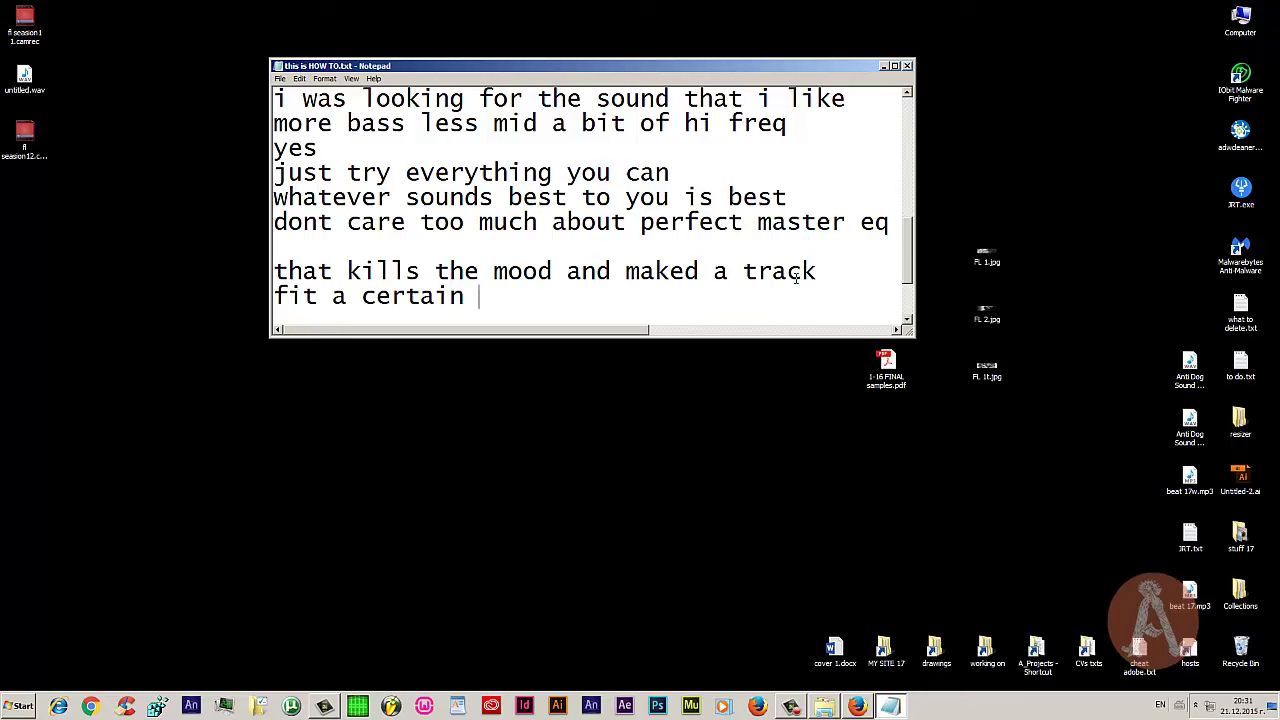
text(frame i hate)
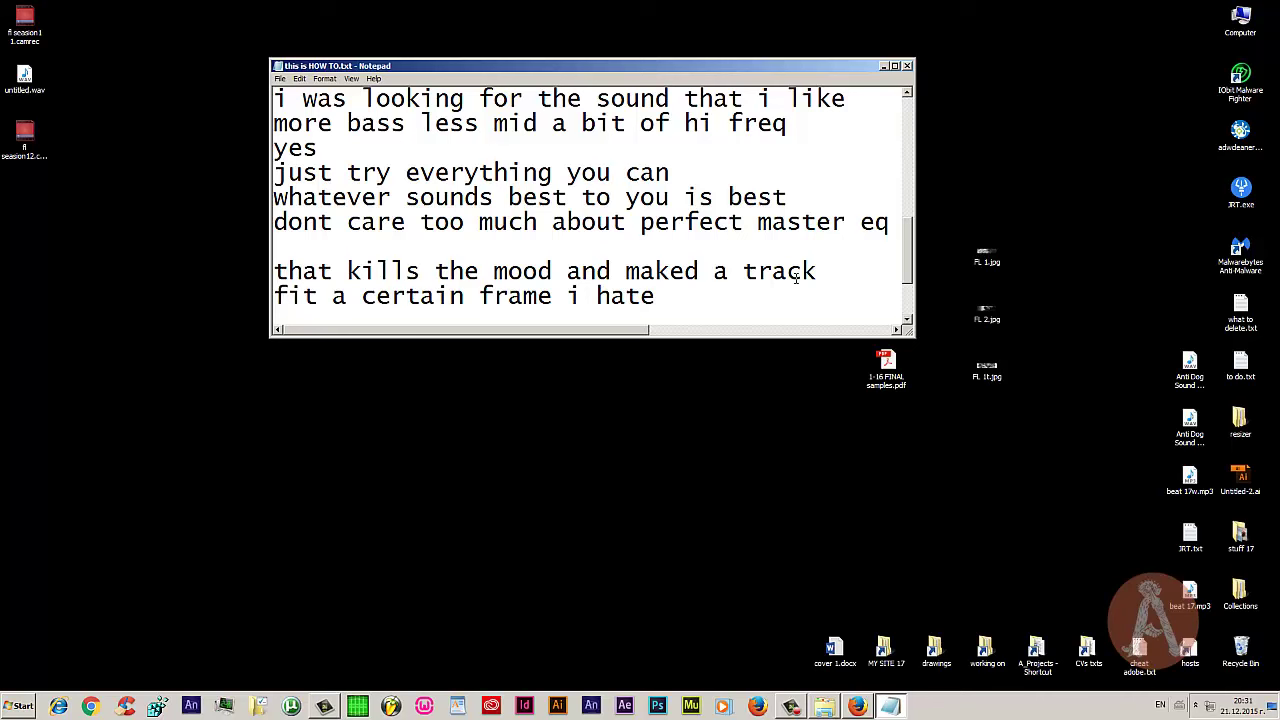
key(Return)
text(t)
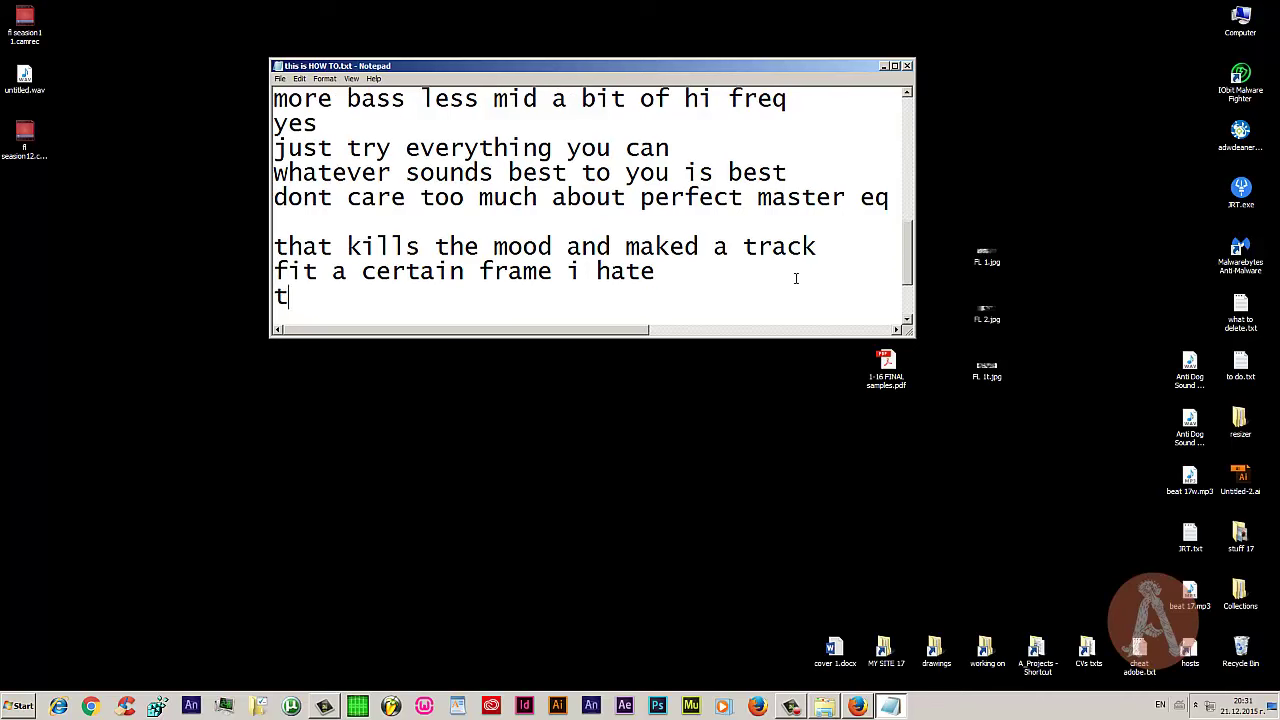